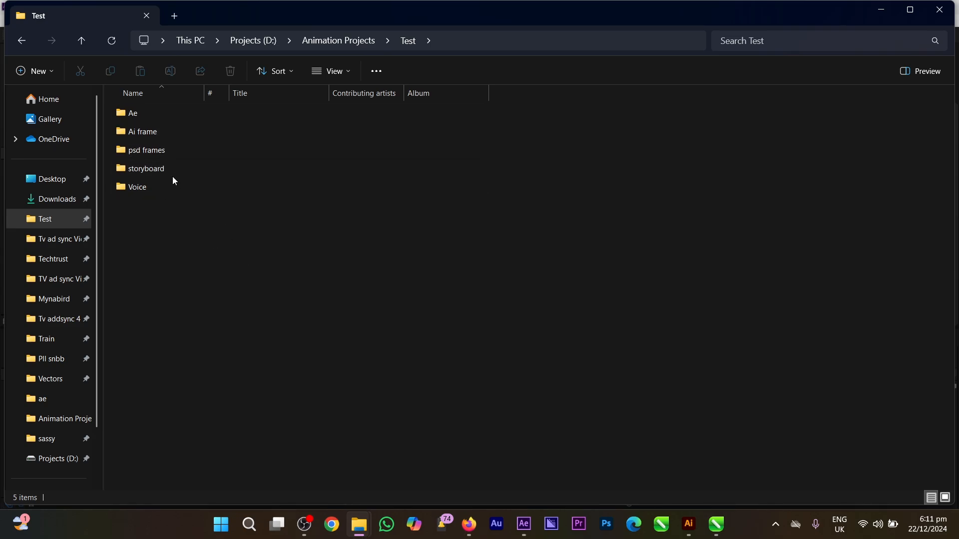
Switch to After Effects and create a project folder named "Main comp"
{"action": "left_click", "coordinate": [530, 527]}
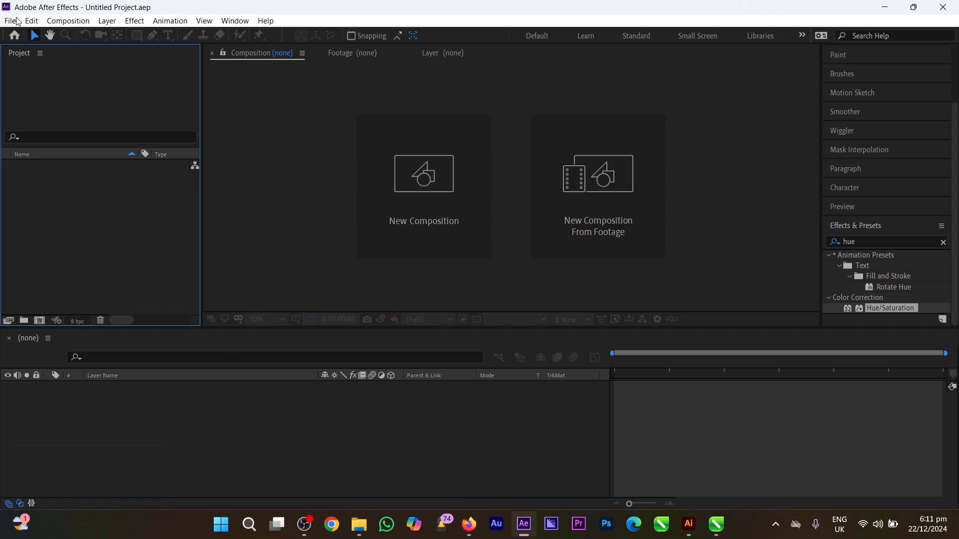
{"action": "right_click", "coordinate": [96, 199]}
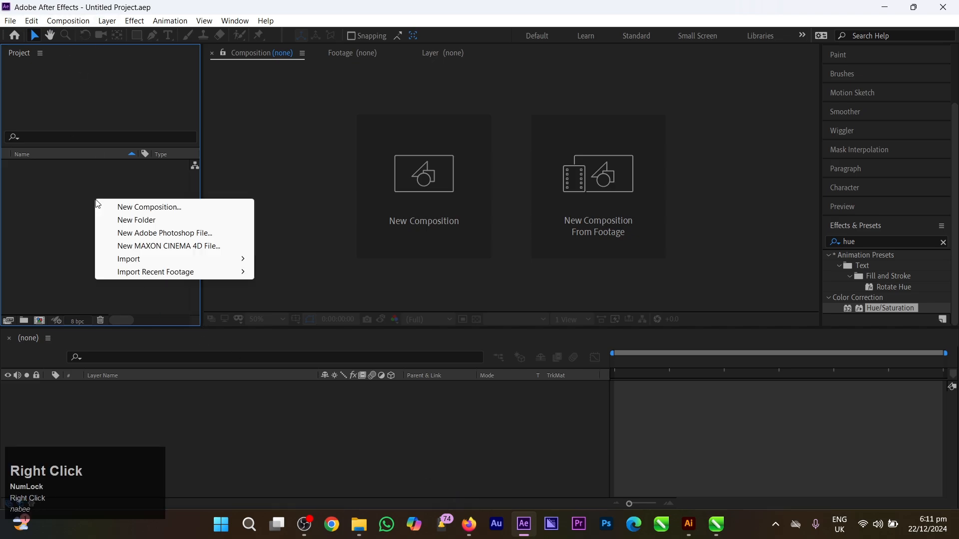
{"action": "left_click", "coordinate": [114, 221]}
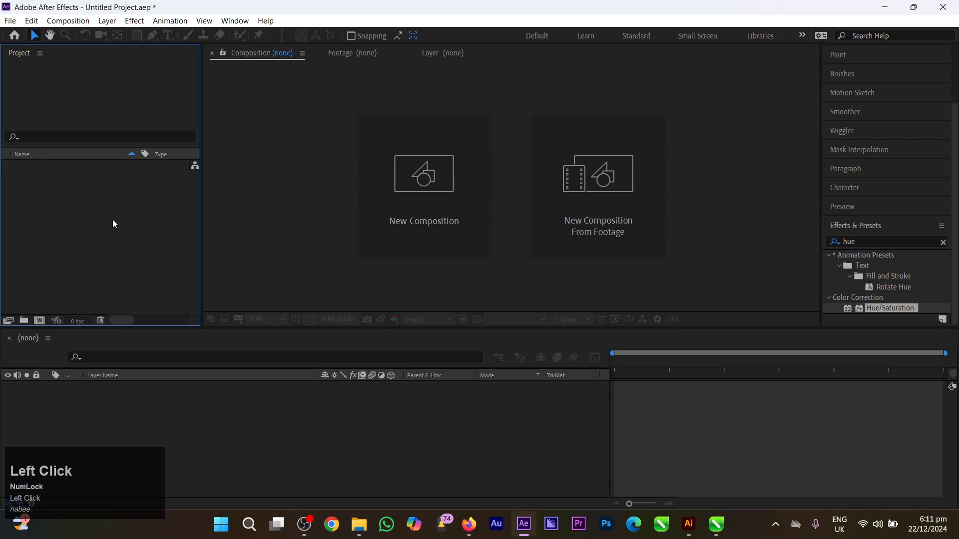
{"action": "key", "text": "Caps_Lock"}
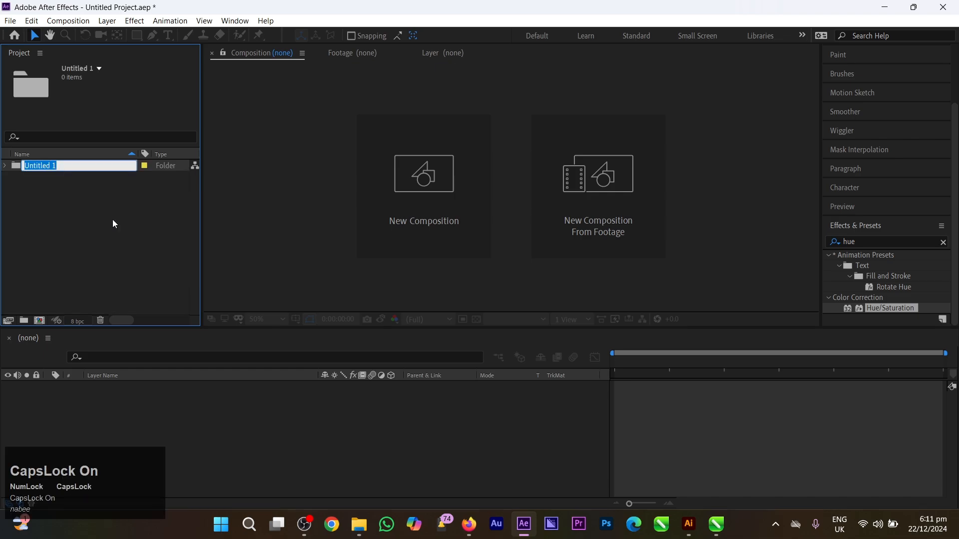
{"action": "type", "text": "M"}
{"action": "key", "text": "Caps_Lock"}
{"action": "type", "text": "ain comp"}
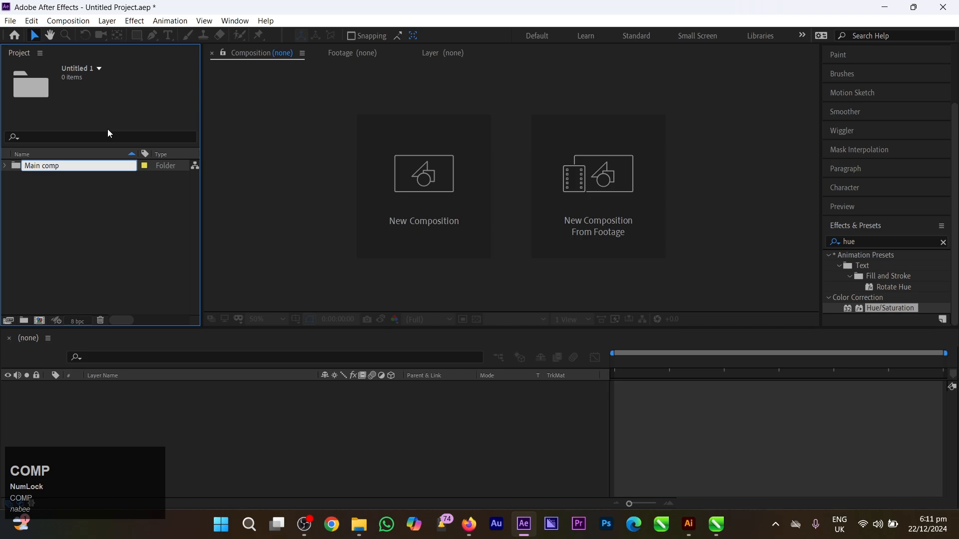
Create a second project folder named "Sequence" at the same level as Main comp
{"action": "right_click", "coordinate": [91, 189]}
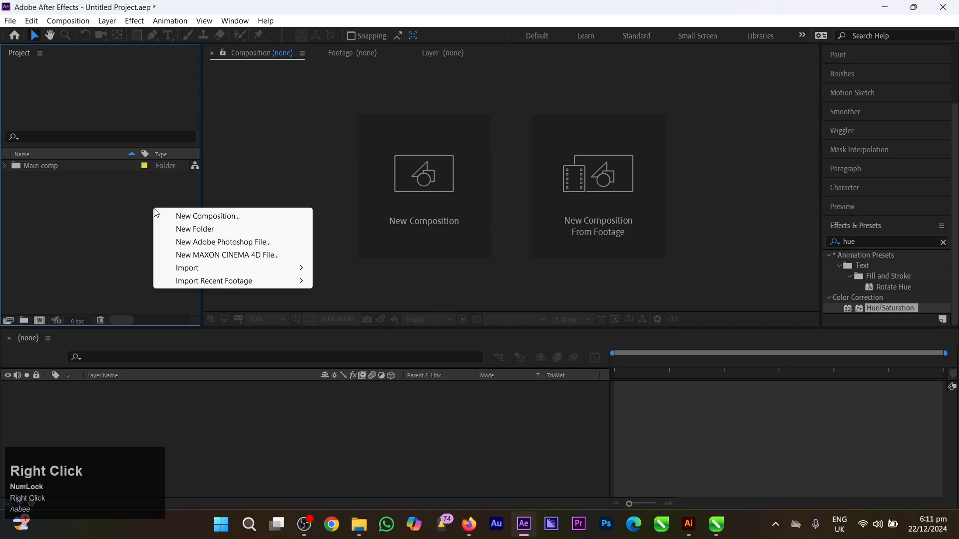
{"action": "right_click", "coordinate": [88, 188]}
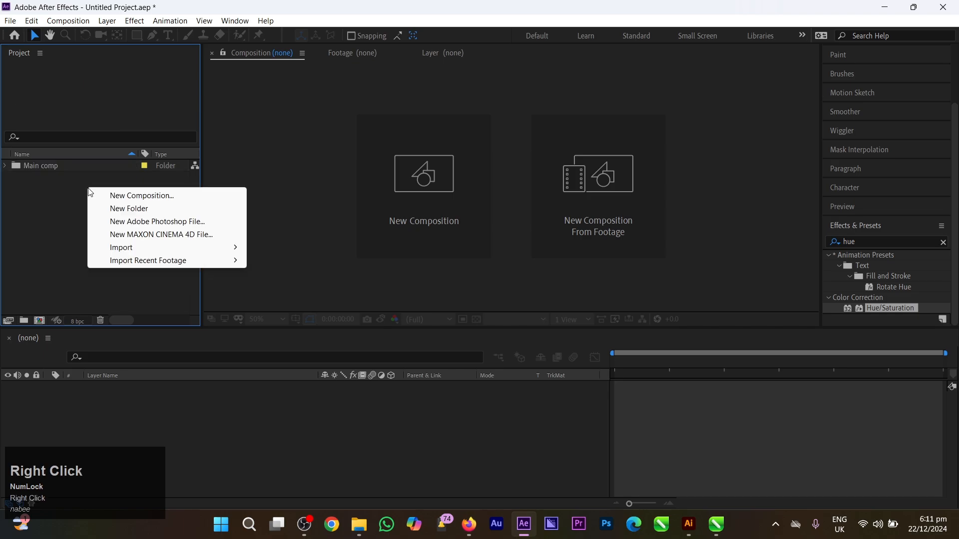
{"action": "left_click", "coordinate": [114, 209]}
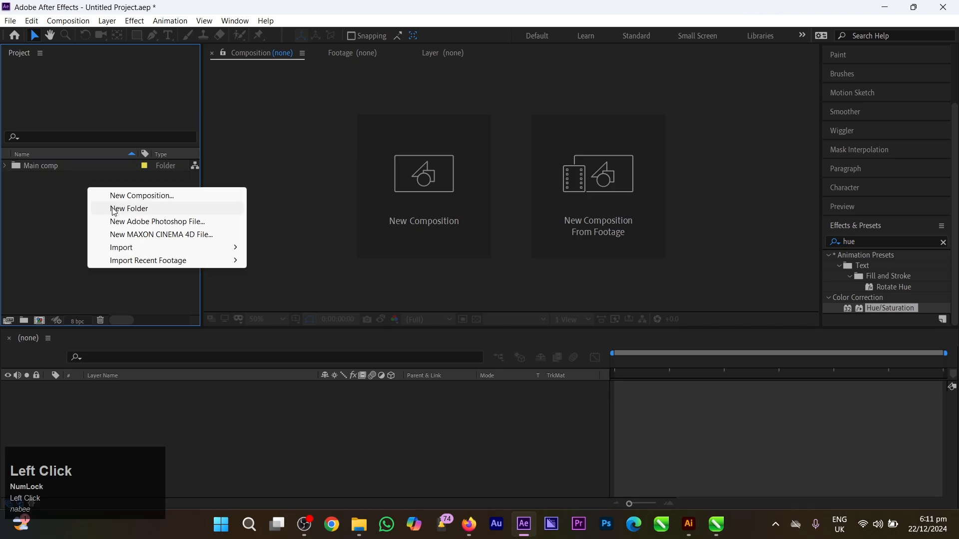
{"action": "type", "text": "S"}
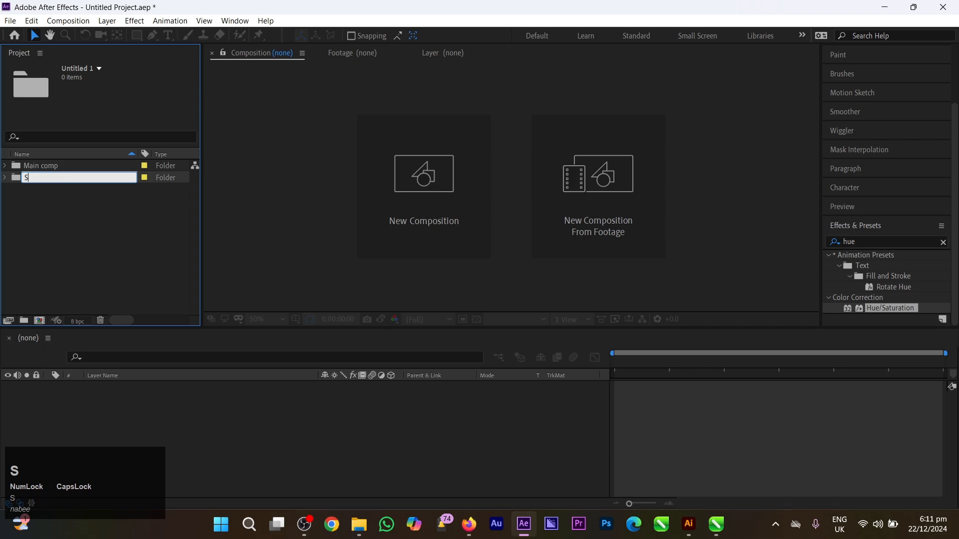
{"action": "type", "text": "equence"}
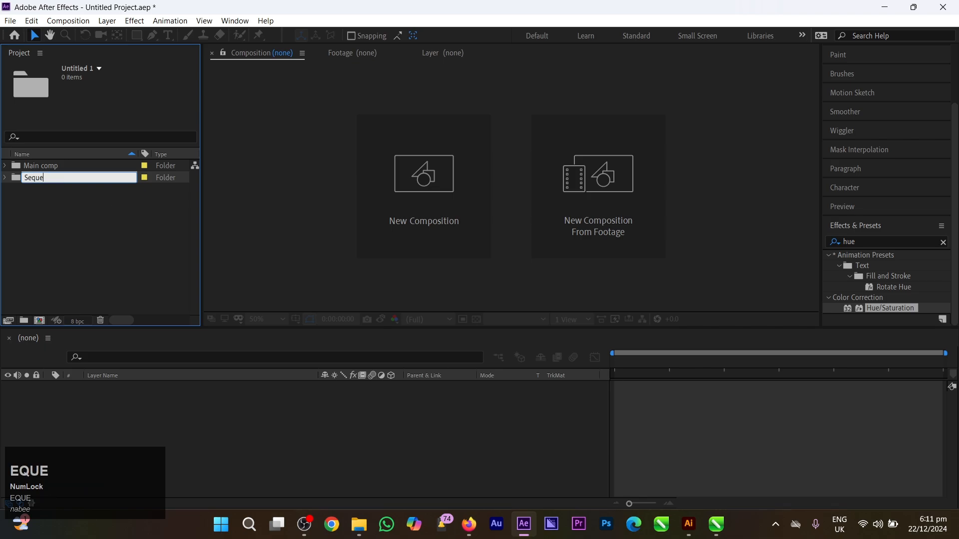
Create another top-level project folder named "Voice"
{"action": "right_click", "coordinate": [112, 212]}
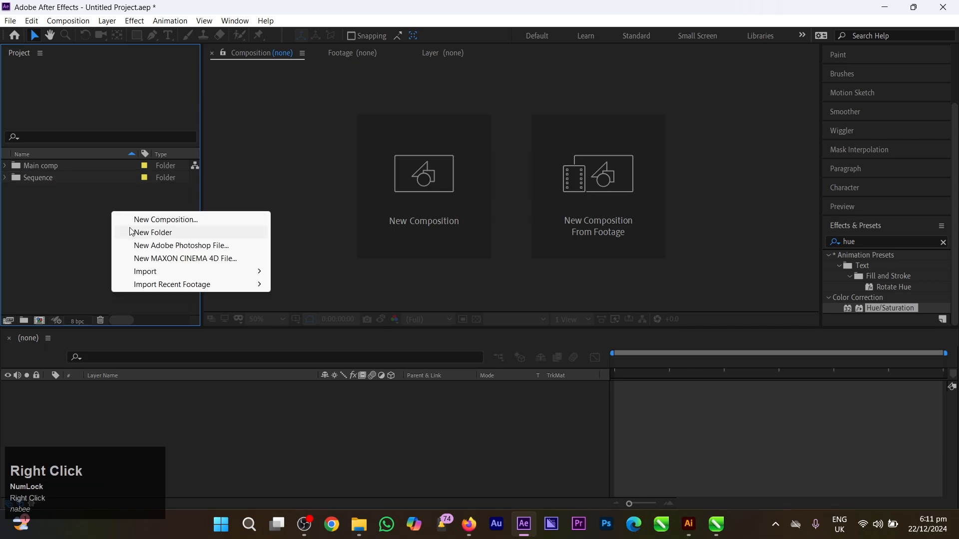
{"action": "left_click", "coordinate": [132, 231]}
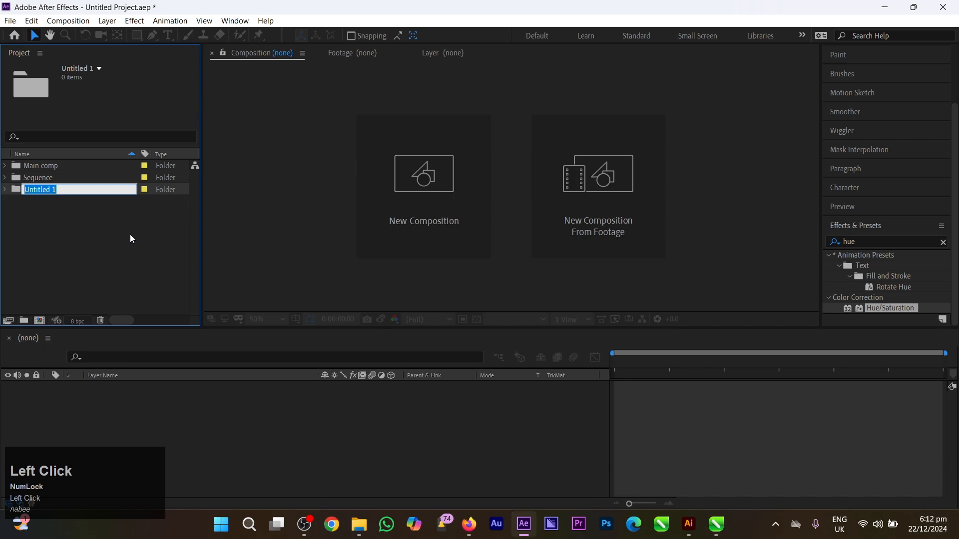
{"action": "key", "text": "Caps_Lock"}
{"action": "type", "text": "Voice"}
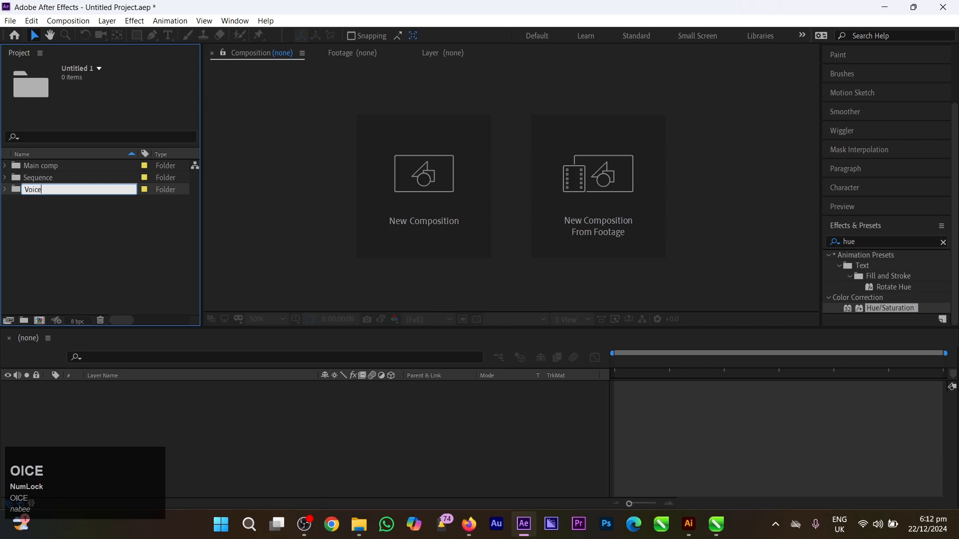
Create a fourth top-level project folder named "Frame"
{"action": "right_click", "coordinate": [130, 235]}
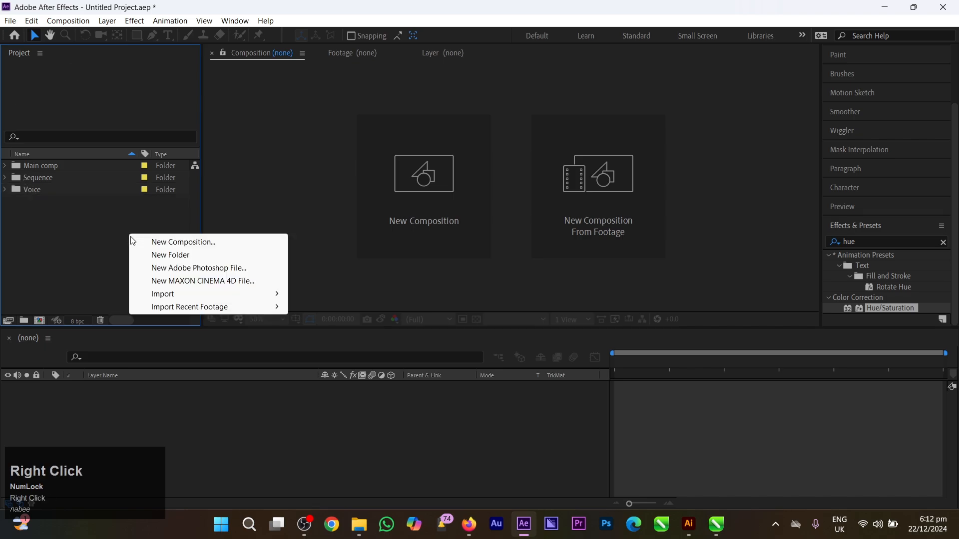
{"action": "left_click", "coordinate": [148, 256]}
{"action": "key", "text": "Caps_Lock"}
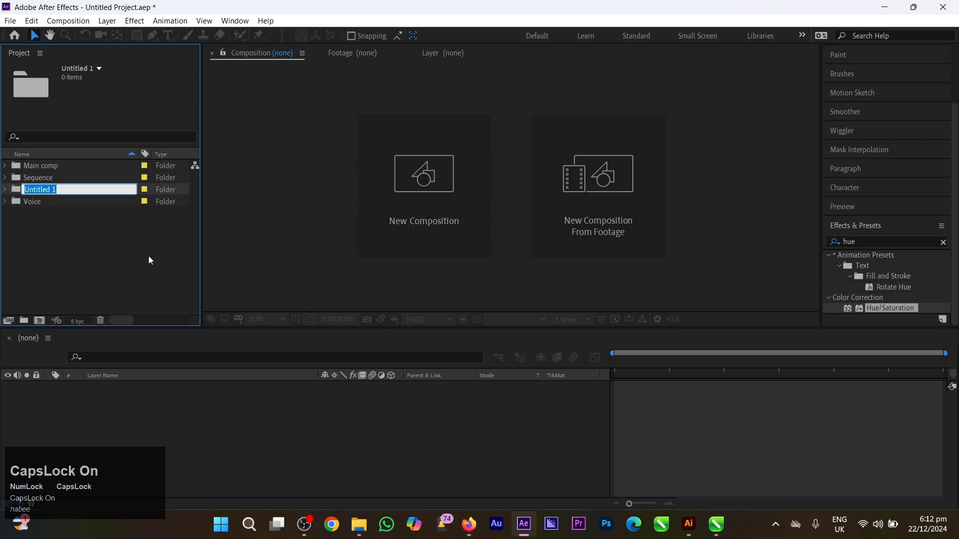
{"action": "type", "text": "Fra"}
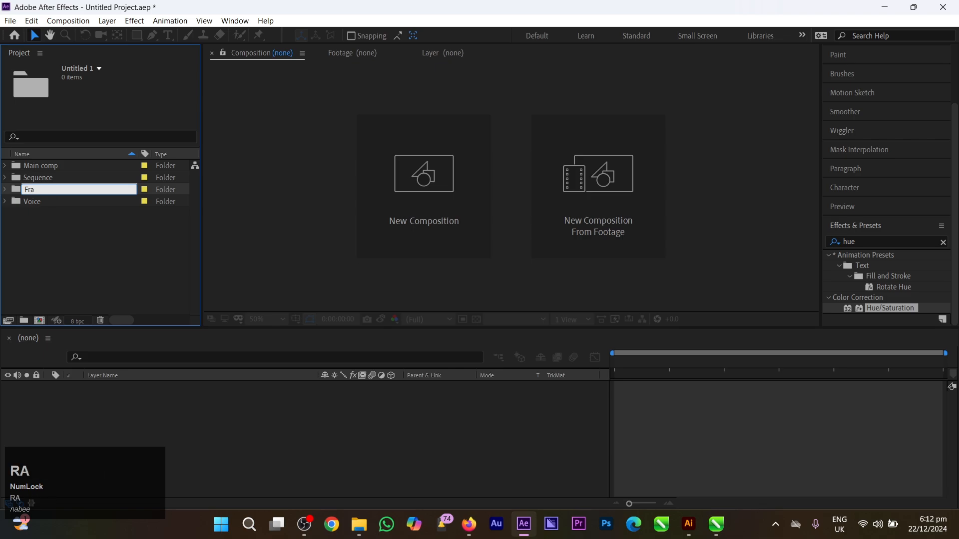
{"action": "type", "text": "me"}
{"action": "left_click", "coordinate": [149, 257]}
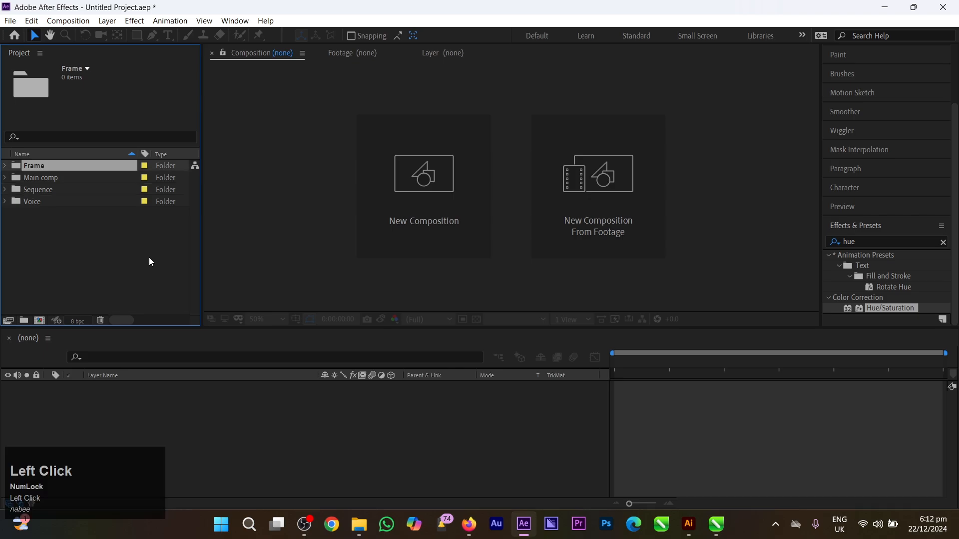
{"action": "left_click", "coordinate": [40, 201]}
{"action": "left_click", "coordinate": [42, 188]}
{"action": "left_click", "coordinate": [43, 177]}
{"action": "left_click", "coordinate": [45, 168]}
{"action": "left_click", "coordinate": [65, 249]}
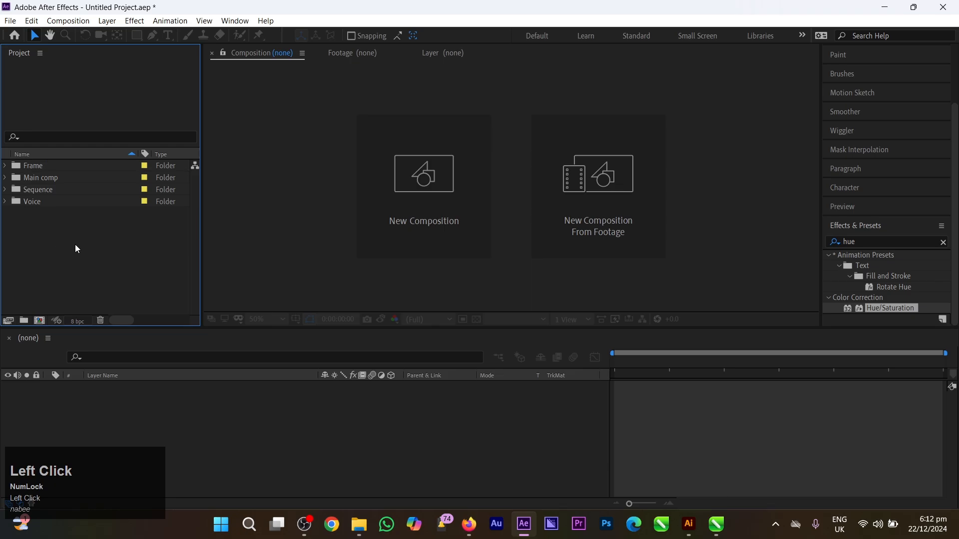
Start a file import and browse to the Ai frame folder inside the Test project folder
{"action": "left_click", "coordinate": [11, 20]}
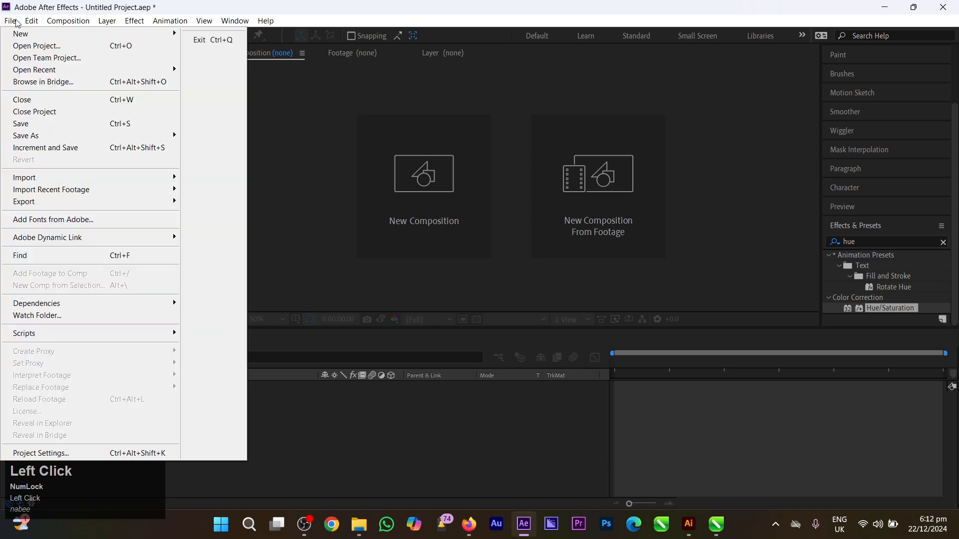
{"action": "left_click", "coordinate": [26, 176]}
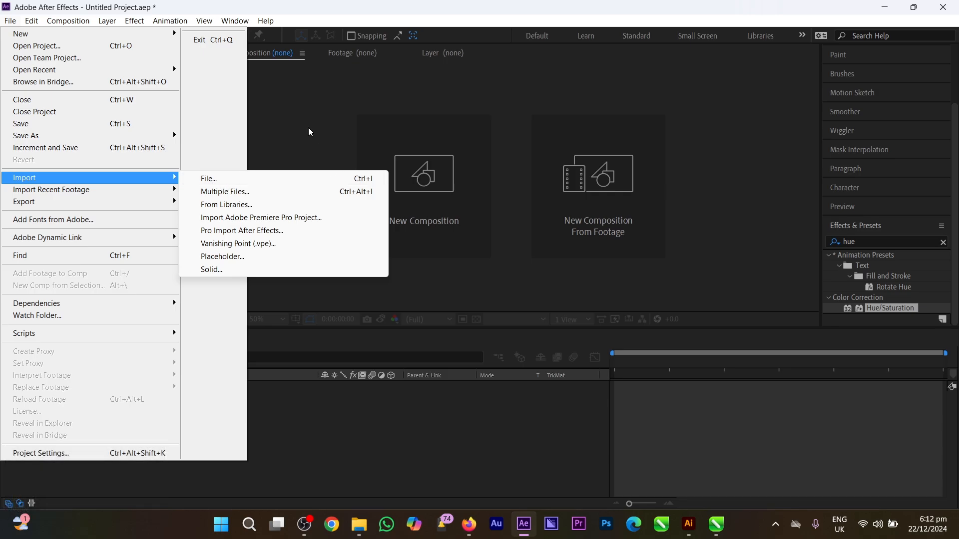
{"action": "left_click", "coordinate": [269, 182]}
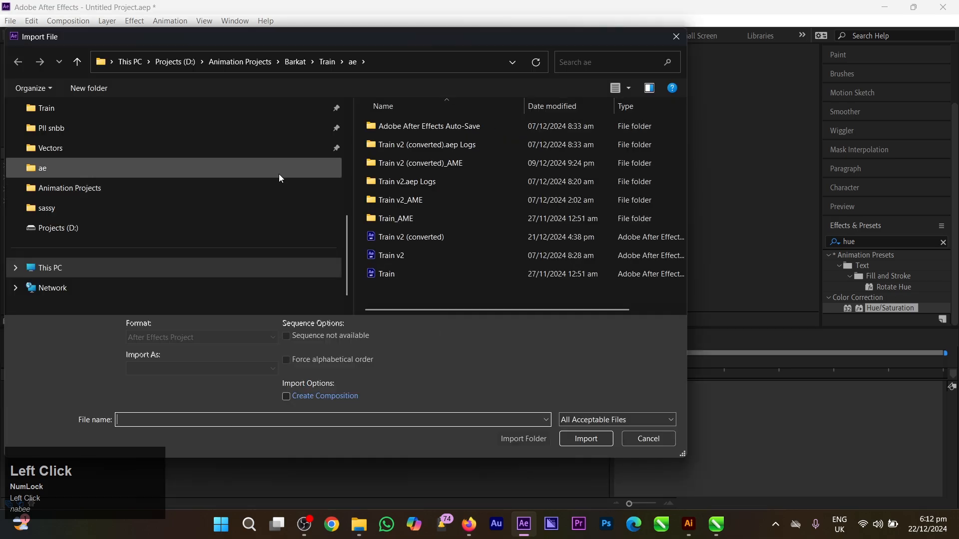
{"action": "scroll", "coordinate": [47, 225], "scroll_direction": "up", "scroll_amount": 2}
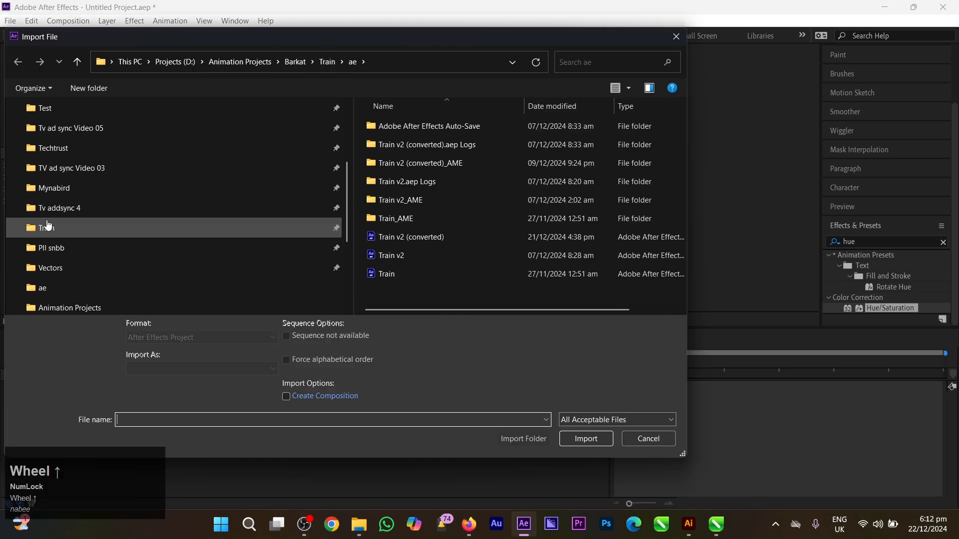
{"action": "scroll", "coordinate": [47, 225], "scroll_direction": "up", "scroll_amount": 2}
{"action": "left_click", "coordinate": [67, 167]}
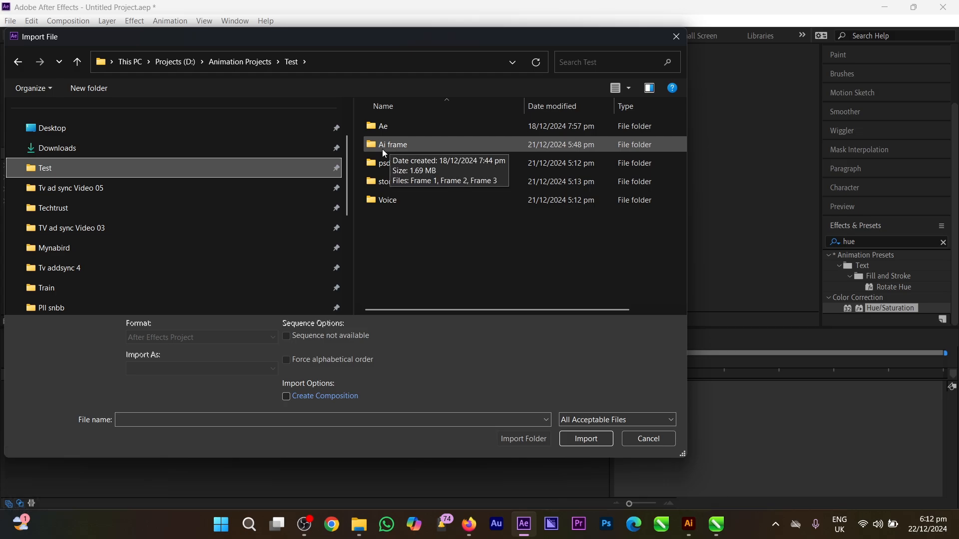
{"action": "double_click", "coordinate": [457, 146]}
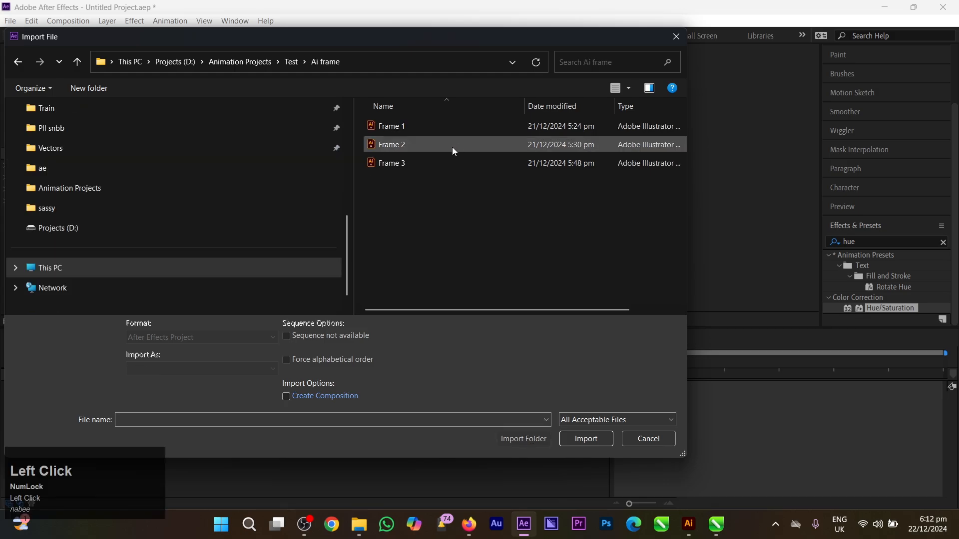
Import the Illustrator files Frame 1, Frame 2 and Frame 3 together as Composition - Retain Layer Sizes
{"action": "left_click", "coordinate": [424, 125]}
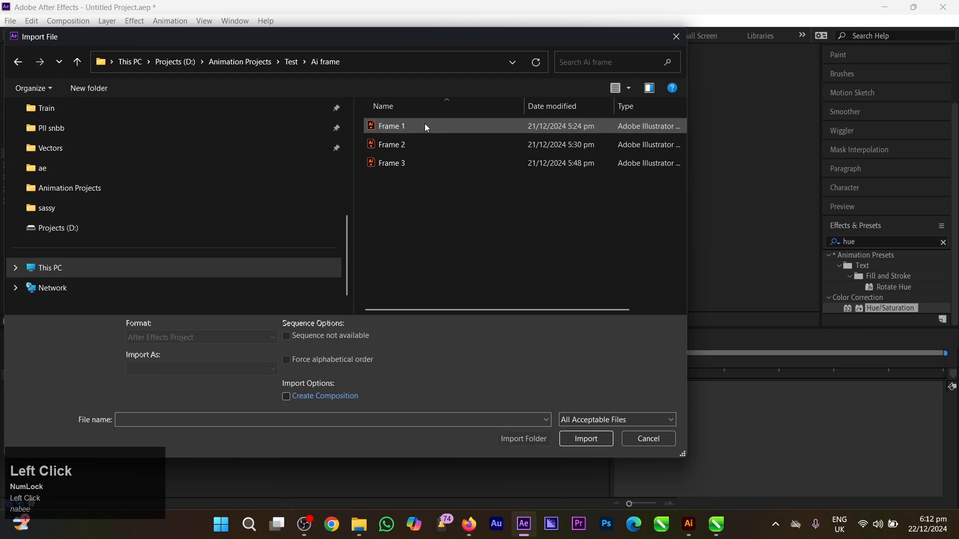
{"action": "left_click", "coordinate": [405, 161], "text": "shift"}
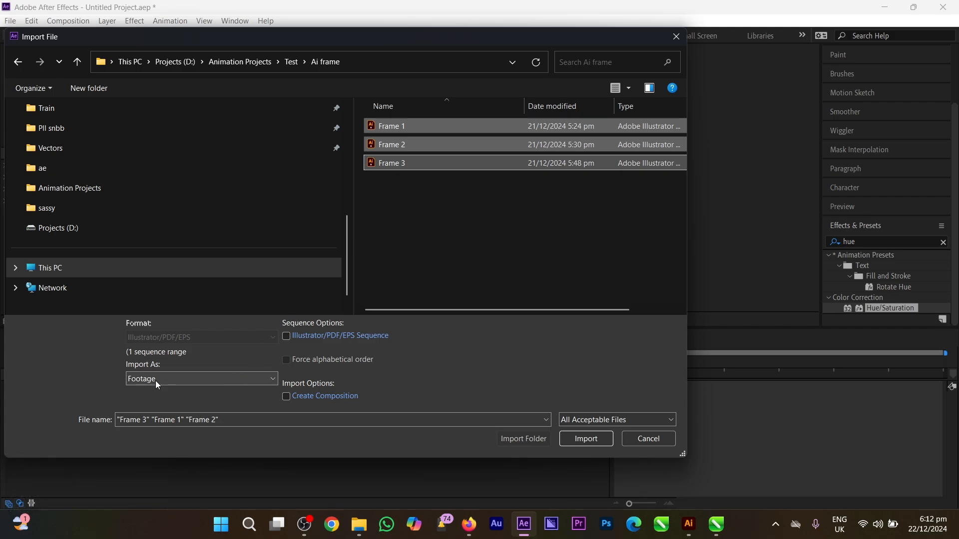
{"action": "left_click", "coordinate": [182, 379]}
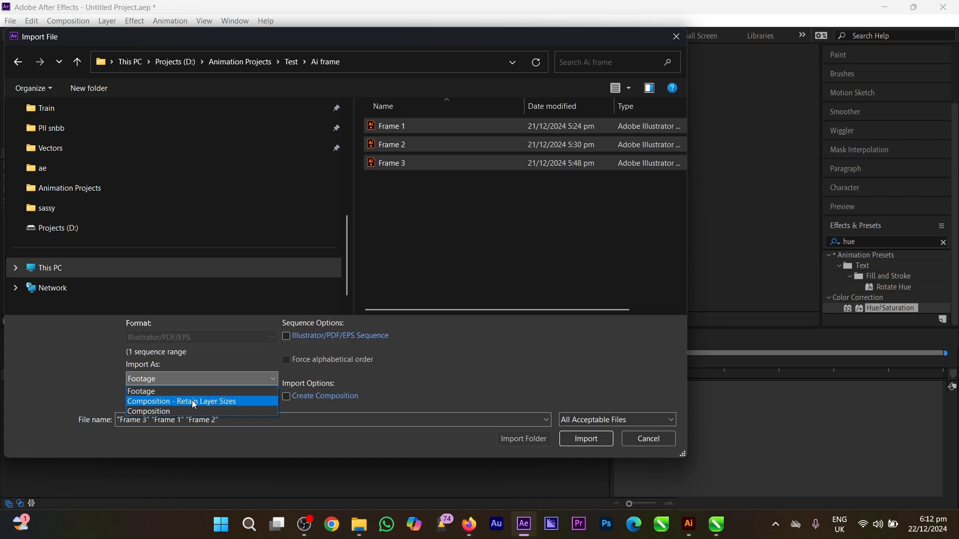
{"action": "left_click", "coordinate": [246, 404]}
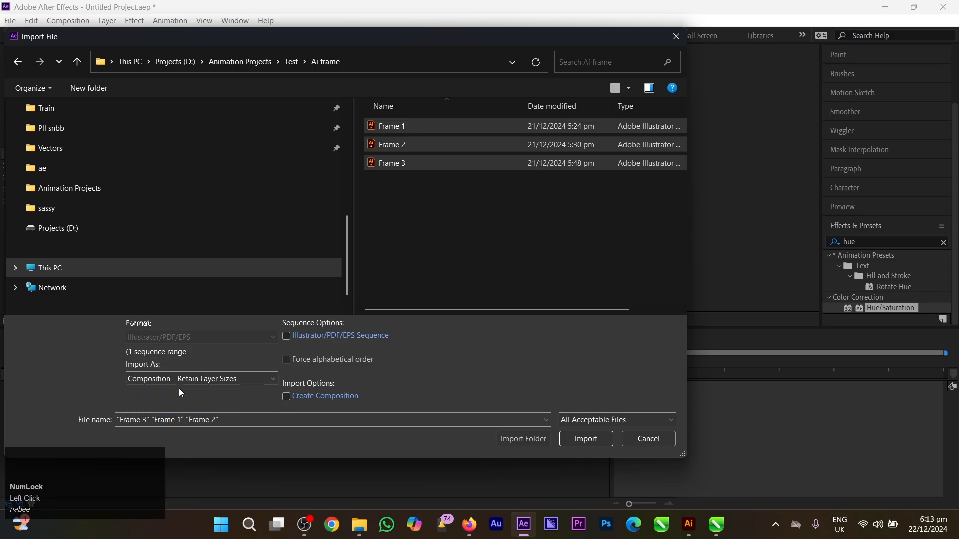
{"action": "left_click", "coordinate": [601, 438]}
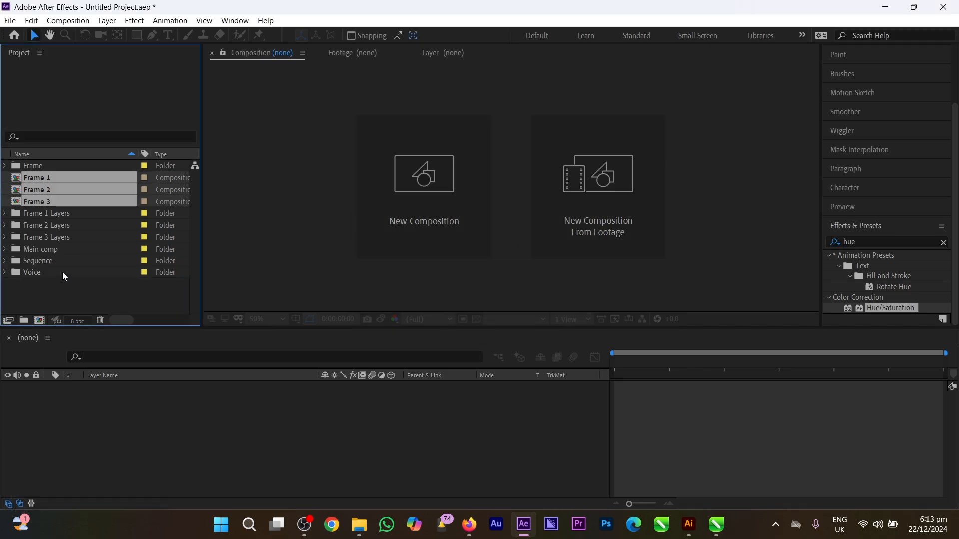
Move the Frame 1 Layers, Frame 2 Layers and Frame 3 Layers folders into the Sequence folder
{"action": "left_click", "coordinate": [51, 213]}
{"action": "left_click", "coordinate": [53, 225]}
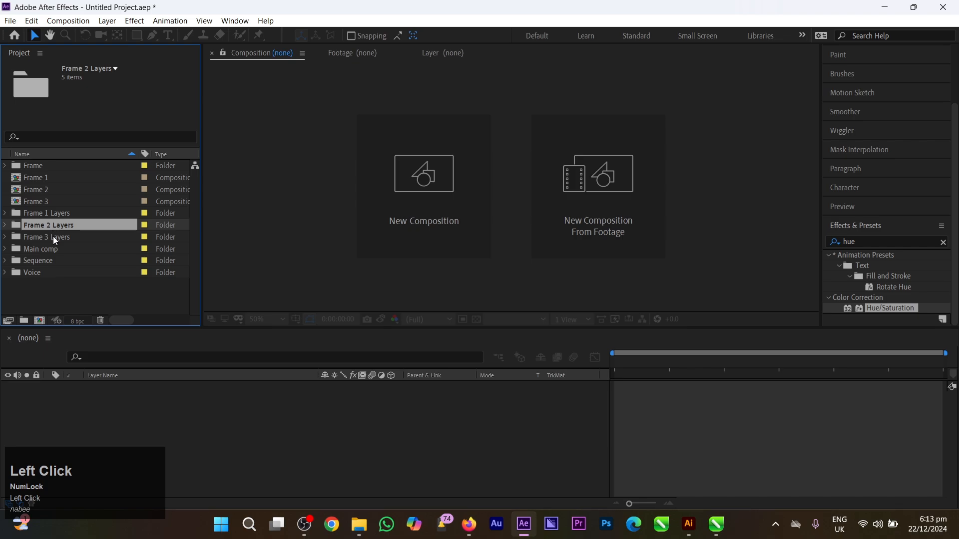
{"action": "left_click", "coordinate": [53, 237]}
{"action": "left_click", "coordinate": [64, 214], "text": "ctrl"}
{"action": "left_click", "coordinate": [59, 226], "text": "ctrl"}
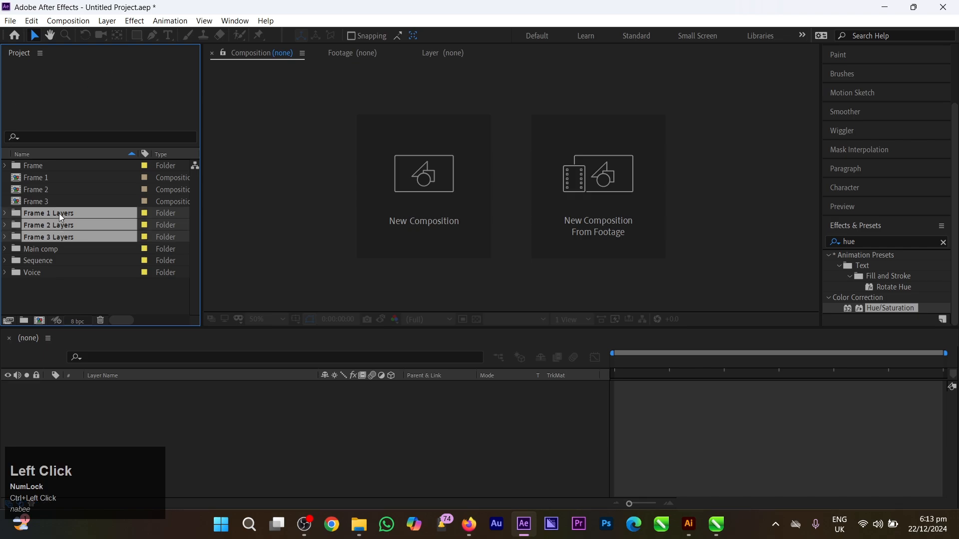
{"action": "left_click_drag", "start_coordinate": [59, 214], "coordinate": [56, 259]}
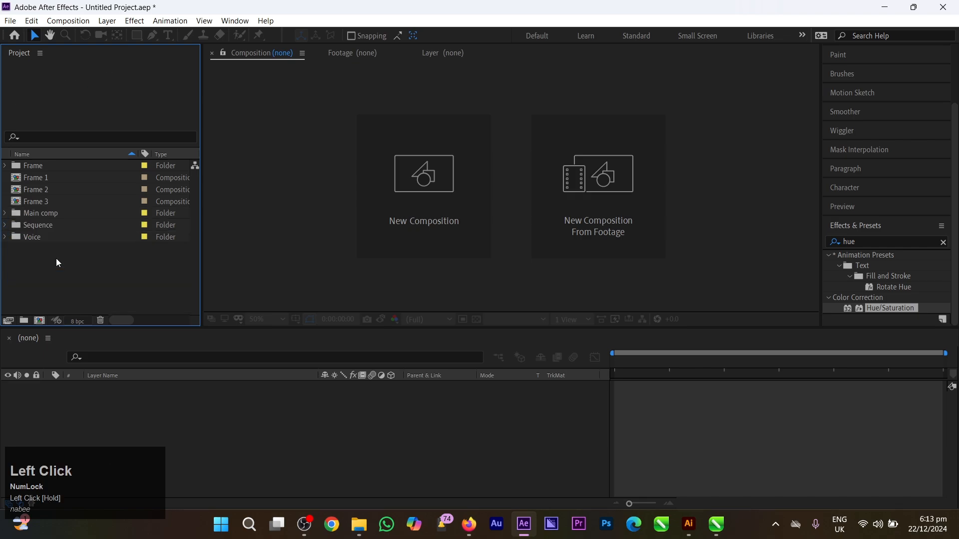
Move the Frame 1, Frame 2 and Frame 3 compositions into the Frame folder and collapse it
{"action": "left_click", "coordinate": [49, 199]}
{"action": "left_click", "coordinate": [49, 188], "text": "ctrl"}
{"action": "left_click", "coordinate": [50, 177], "text": "ctrl"}
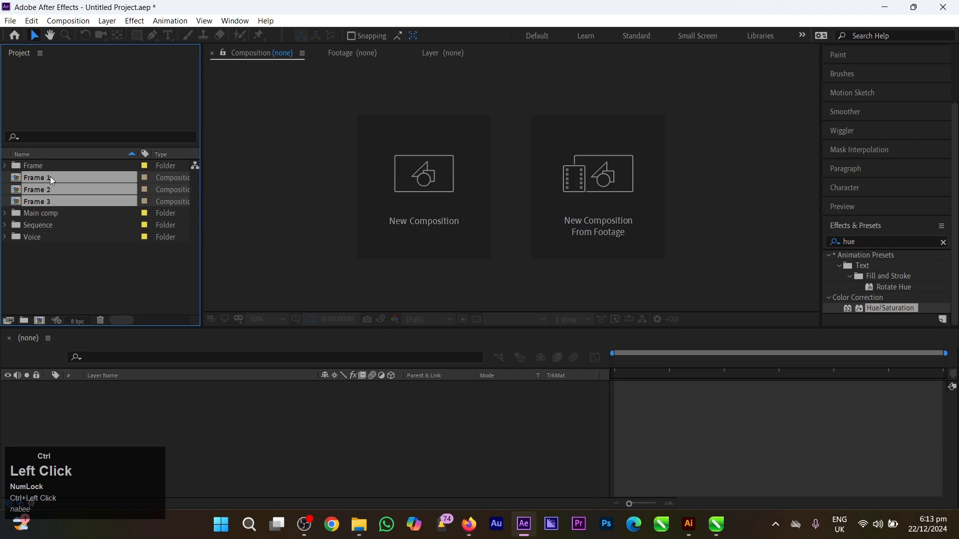
{"action": "left_click", "coordinate": [50, 202]}
{"action": "left_click_drag", "start_coordinate": [46, 176], "coordinate": [44, 164]}
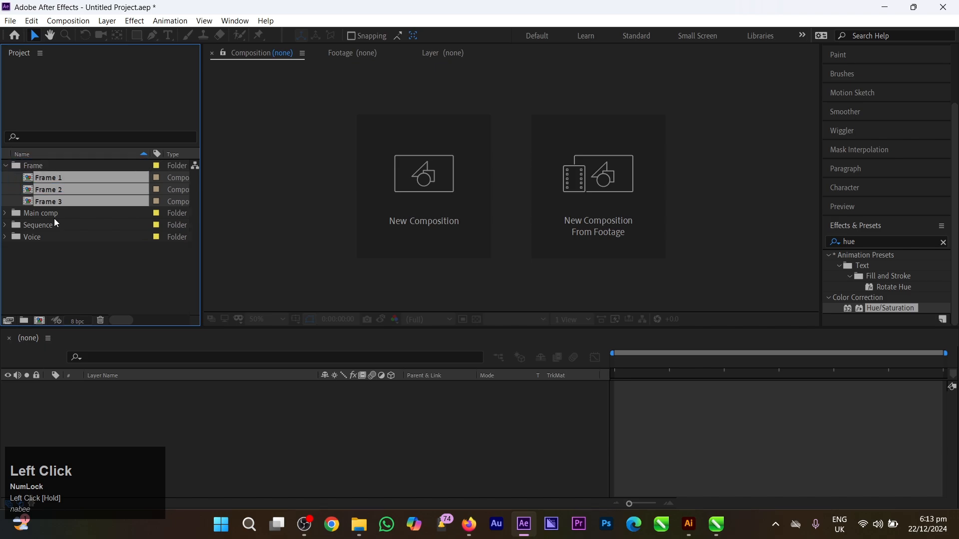
{"action": "left_click", "coordinate": [5, 165]}
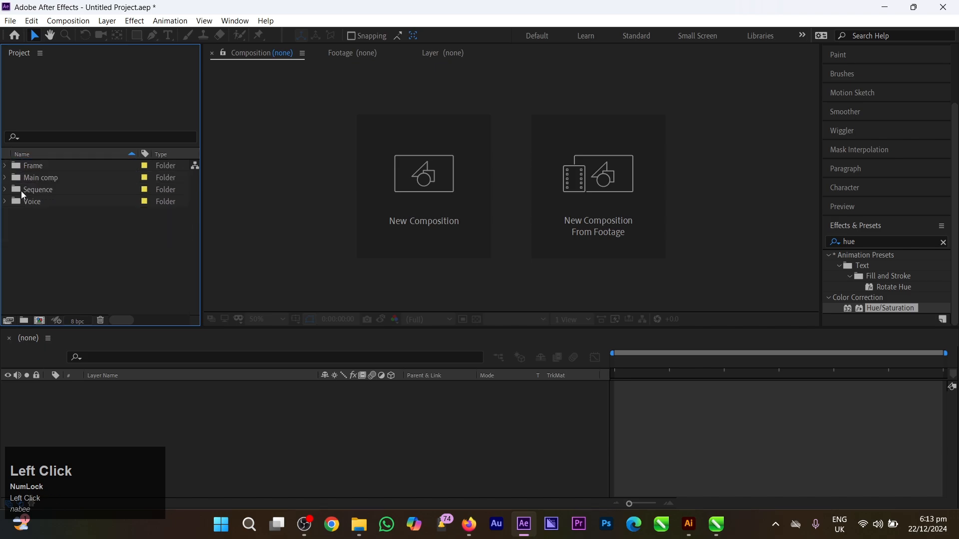
Expand the Frame folder and close the empty Footage and Layer viewers
{"action": "left_click", "coordinate": [5, 165]}
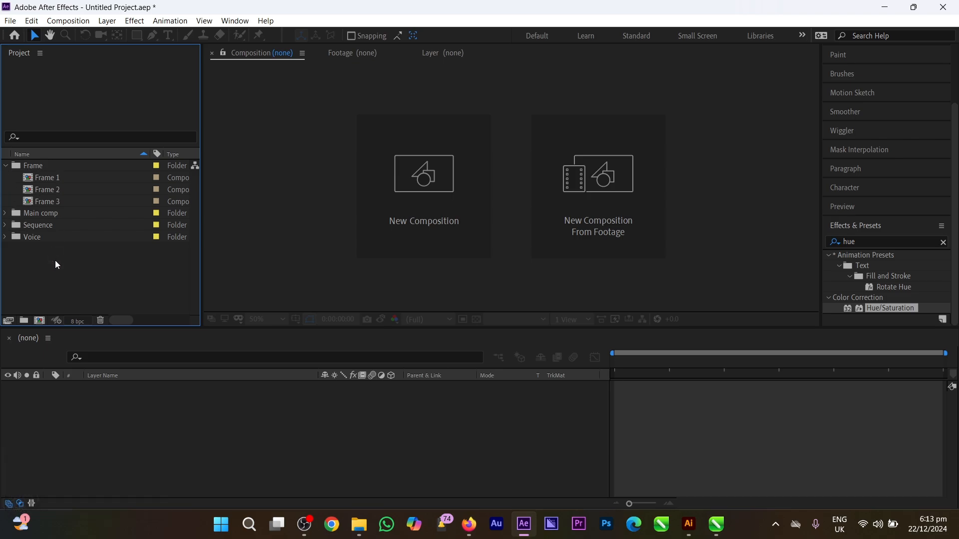
{"action": "left_click", "coordinate": [75, 261]}
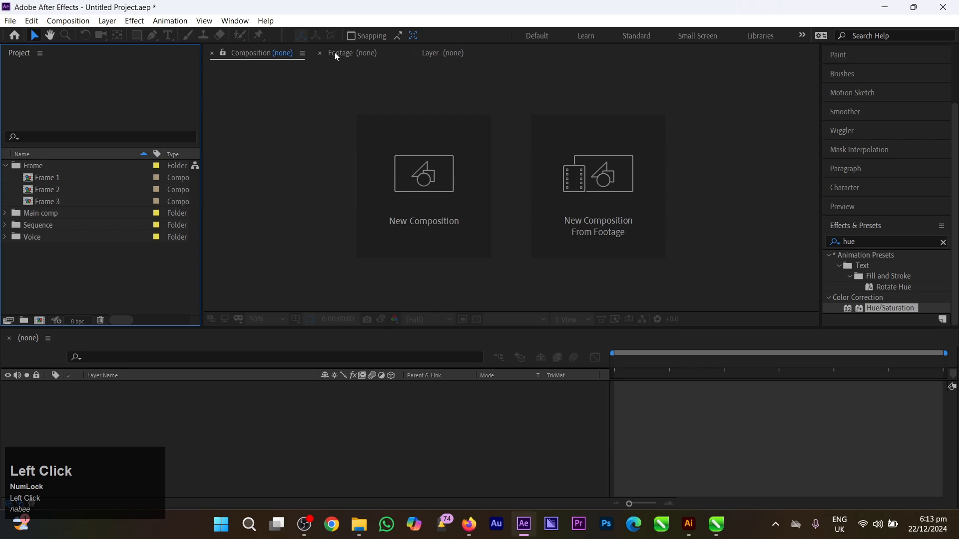
{"action": "left_click", "coordinate": [319, 53]}
{"action": "left_click", "coordinate": [320, 53]}
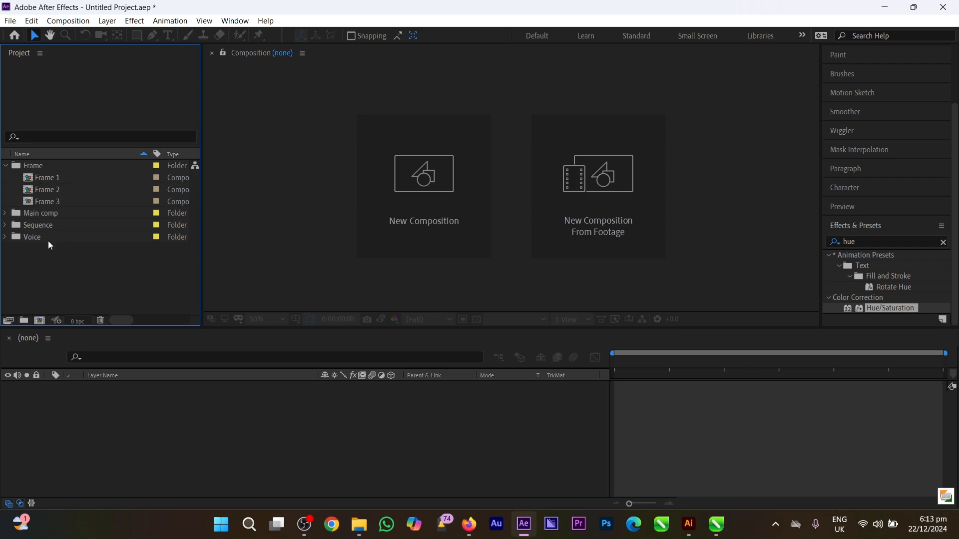
Import the Music and voice over files together as footage from the Test project's Voice folder
{"action": "left_click", "coordinate": [61, 277]}
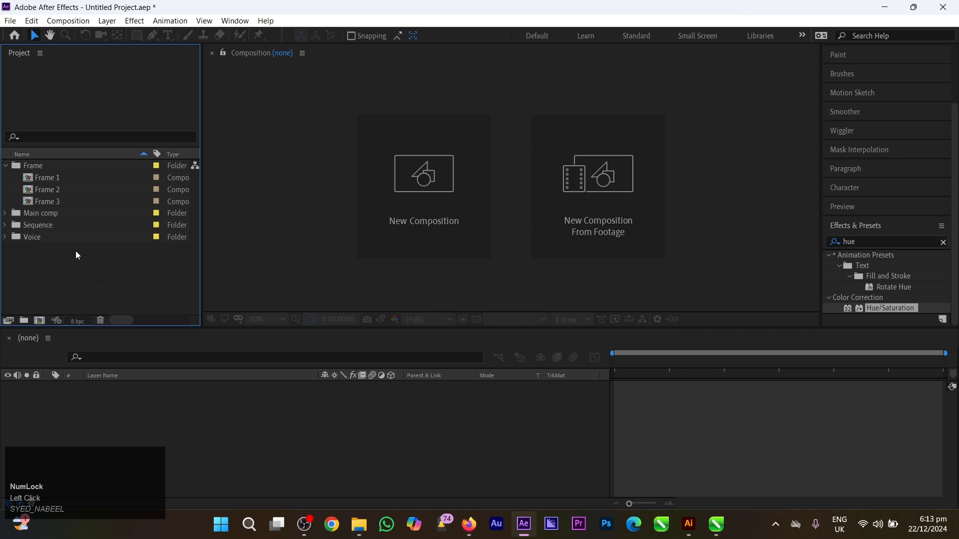
{"action": "left_click", "coordinate": [61, 263]}
{"action": "left_click", "coordinate": [98, 273]}
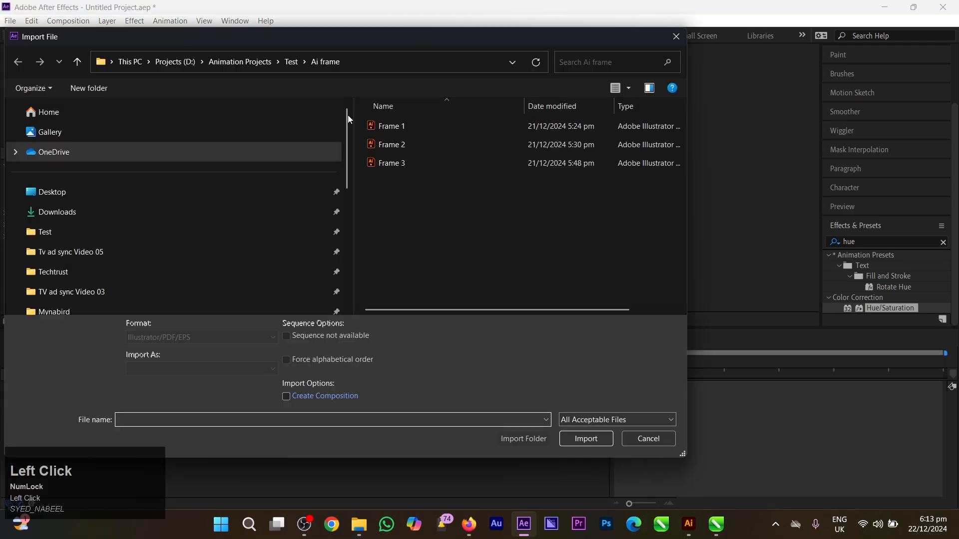
{"action": "left_click", "coordinate": [291, 62]}
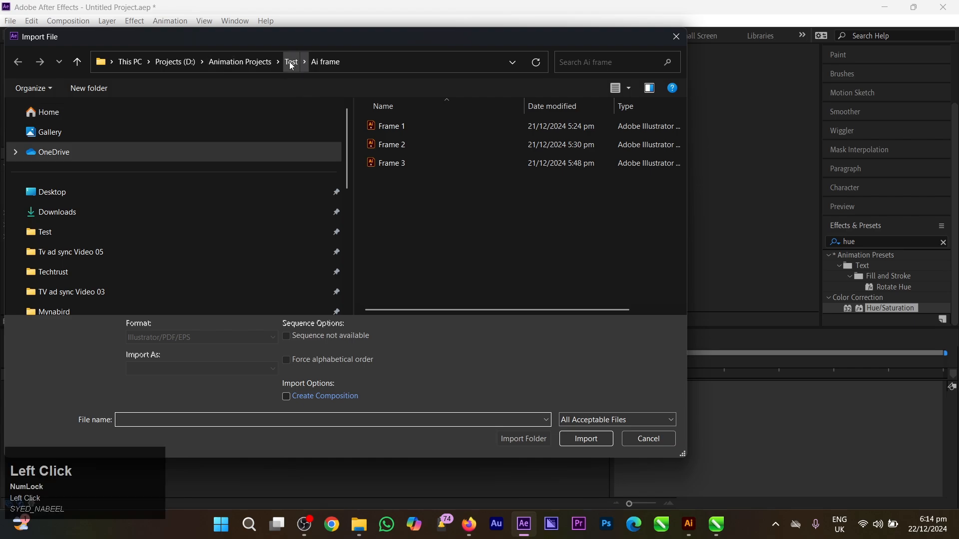
{"action": "double_click", "coordinate": [385, 200]}
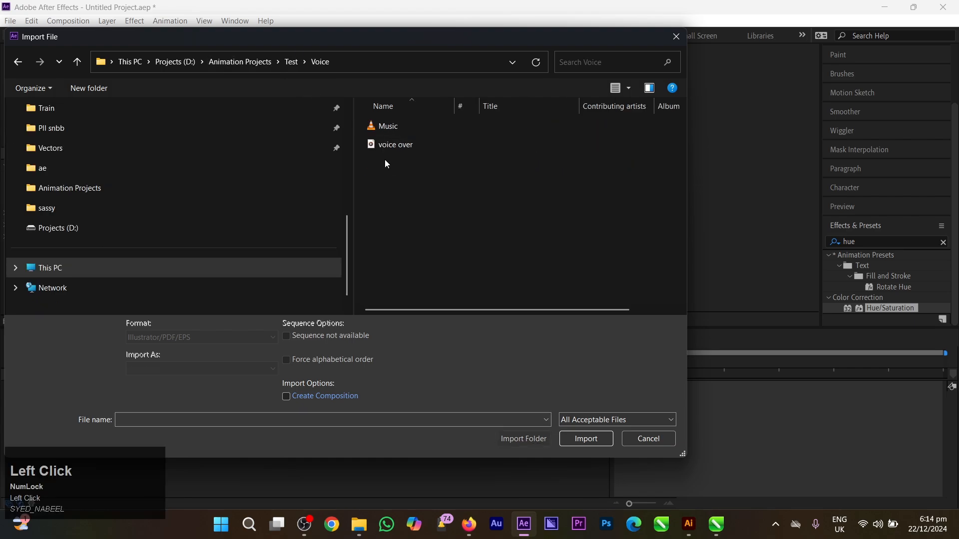
{"action": "left_click_drag", "start_coordinate": [391, 173], "coordinate": [419, 124]}
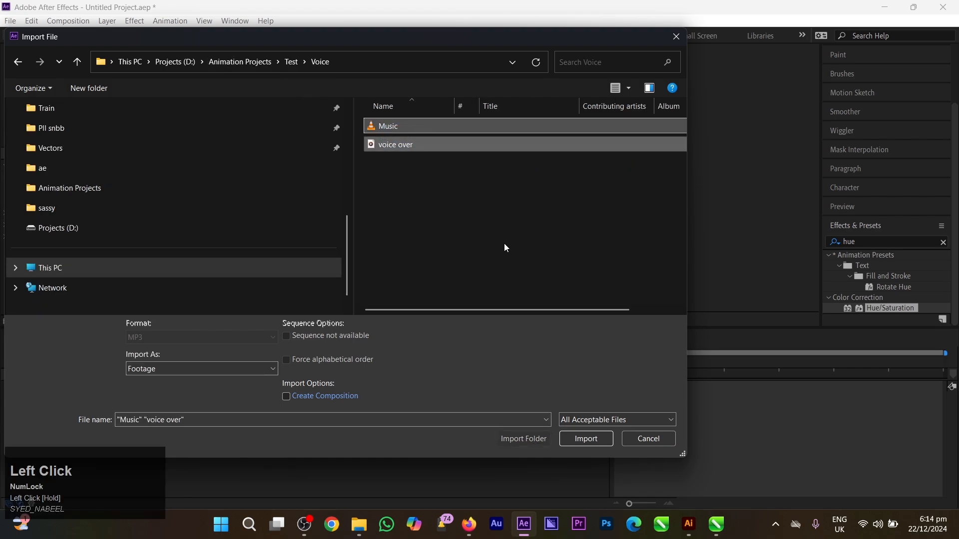
{"action": "left_click", "coordinate": [584, 439]}
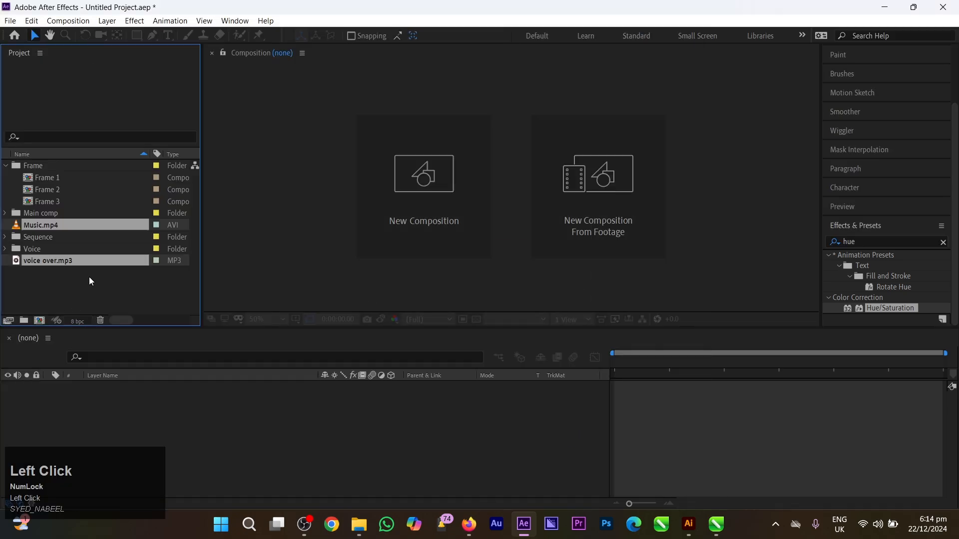
Move Music.mp4 and voice over.mp3 into the Voice folder and collapse the Frame folder
{"action": "left_click_drag", "start_coordinate": [48, 226], "coordinate": [50, 251]}
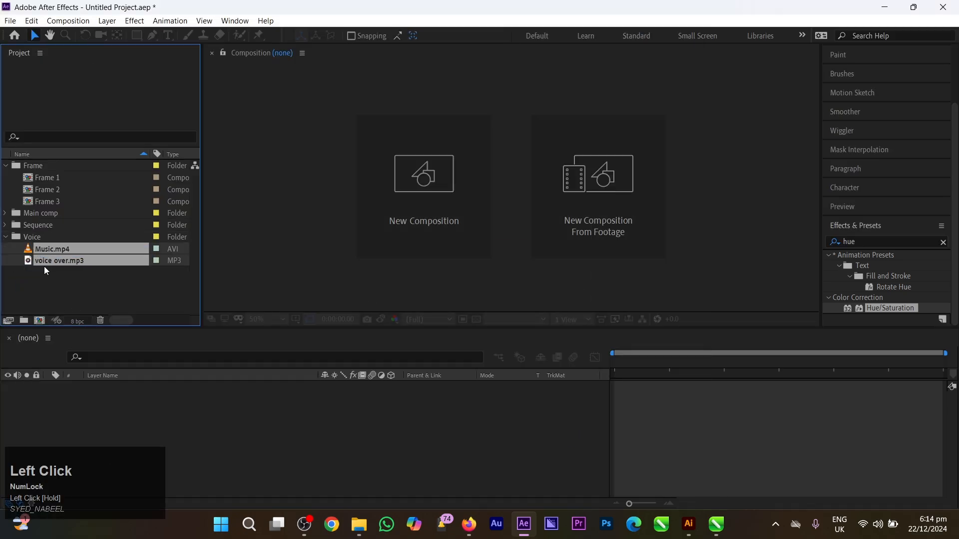
{"action": "left_click", "coordinate": [71, 279]}
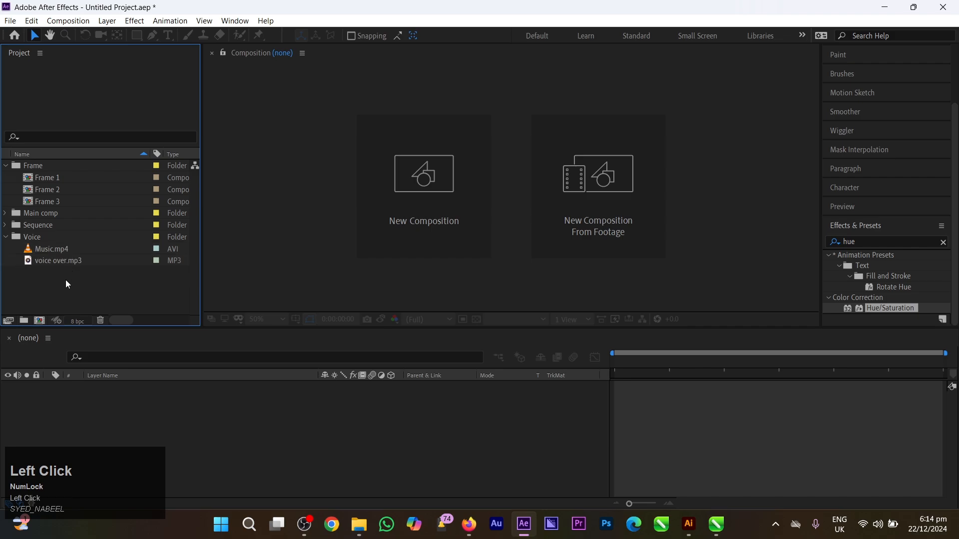
{"action": "left_click", "coordinate": [6, 166]}
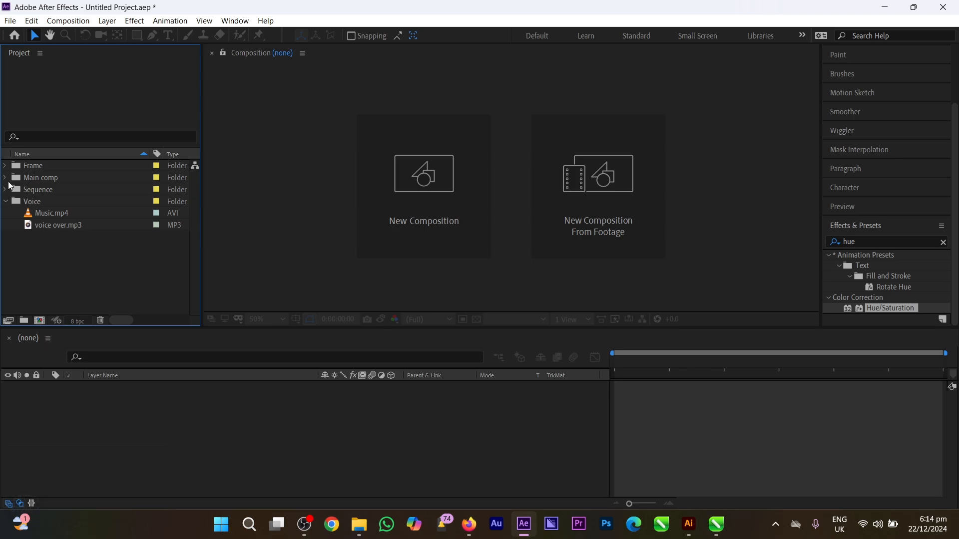
Start a new composition and name it Train Animation project
{"action": "right_click", "coordinate": [42, 247]}
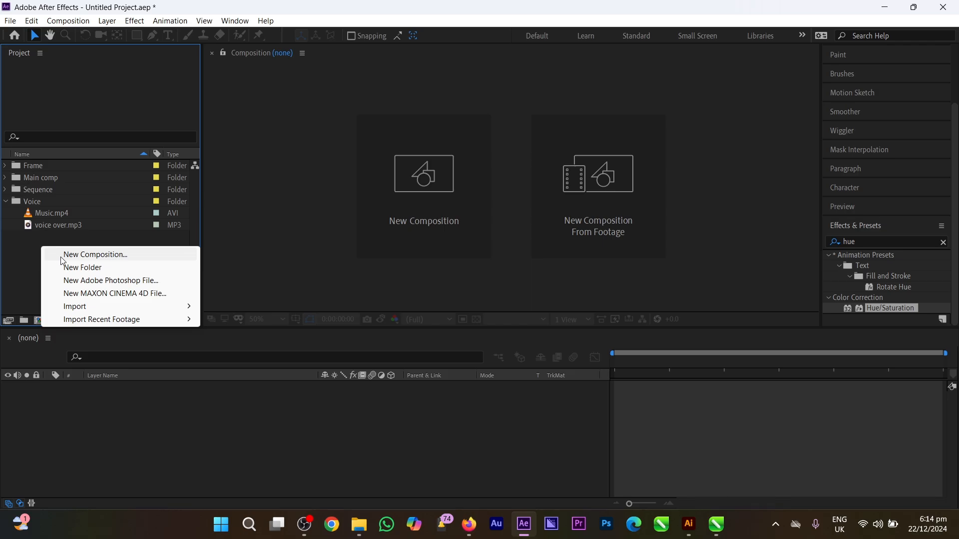
{"action": "left_click", "coordinate": [61, 255]}
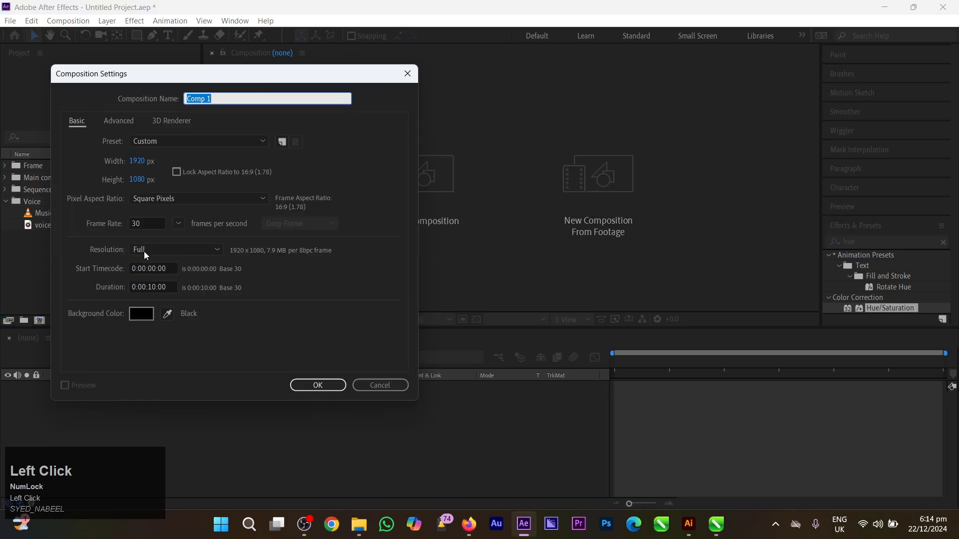
{"action": "key", "text": "Caps_Lock"}
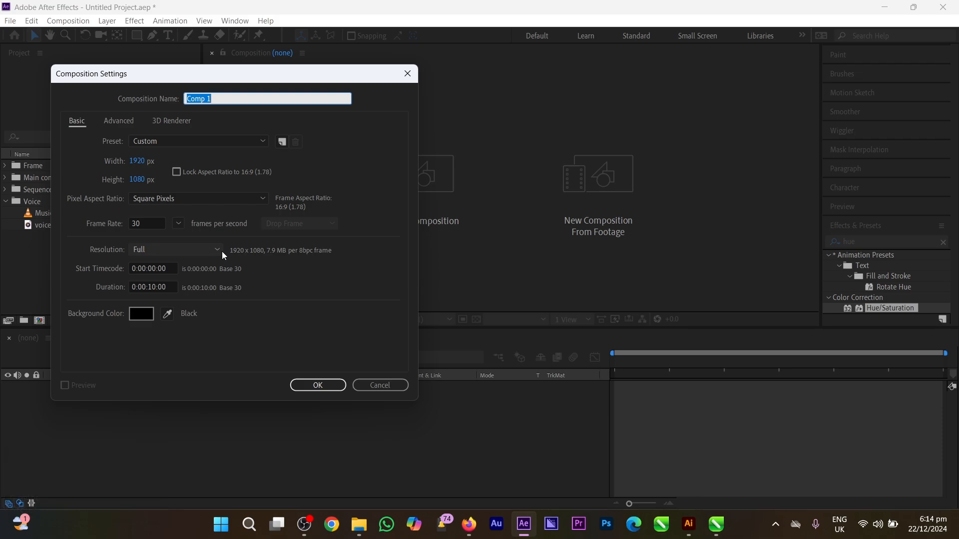
{"action": "type", "text": "T"}
{"action": "key", "text": "Caps_Lock"}
{"action": "type", "text": "rain"}
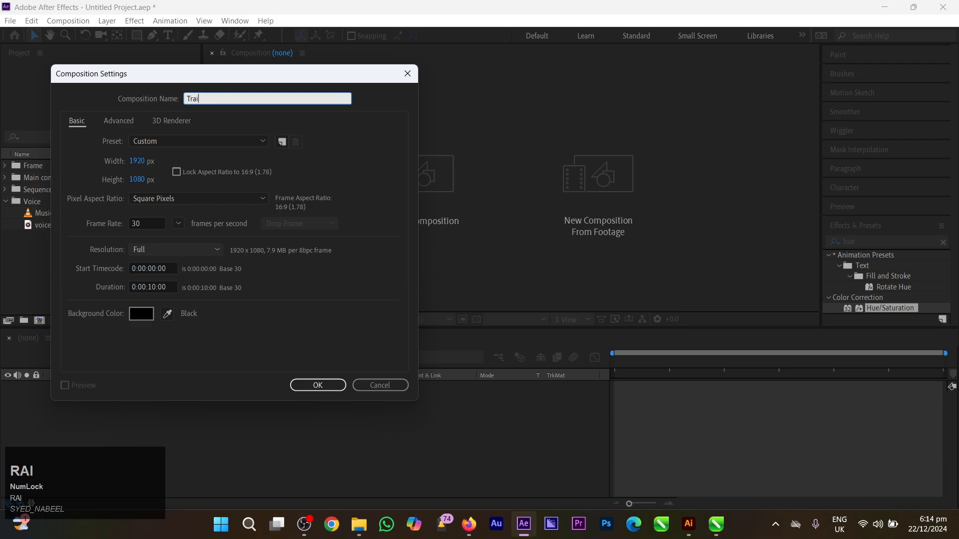
{"action": "key", "text": "Caps_Lock"}
{"action": "type", "text": "A"}
{"action": "key", "text": "Caps_Lock"}
{"action": "type", "text": "nimation pr"}
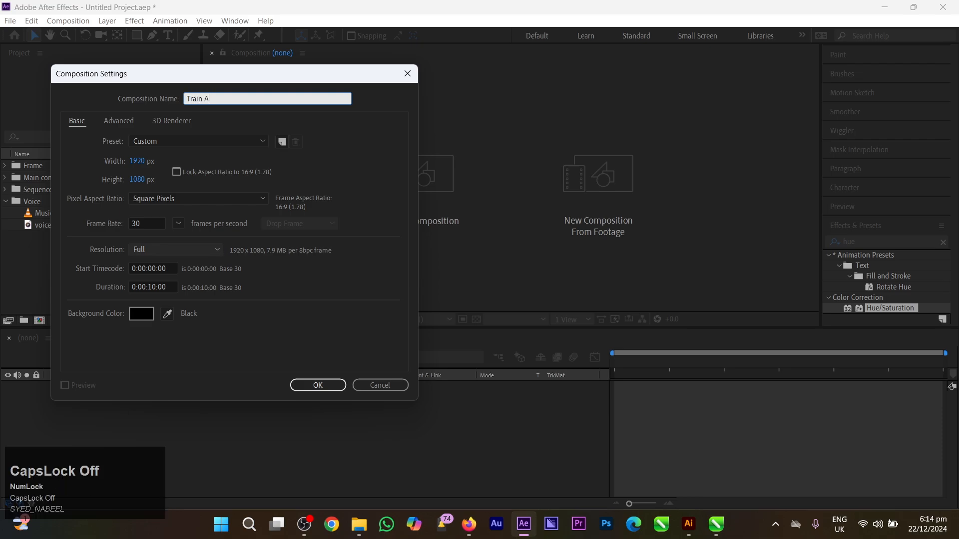
{"action": "type", "text": "oject"}
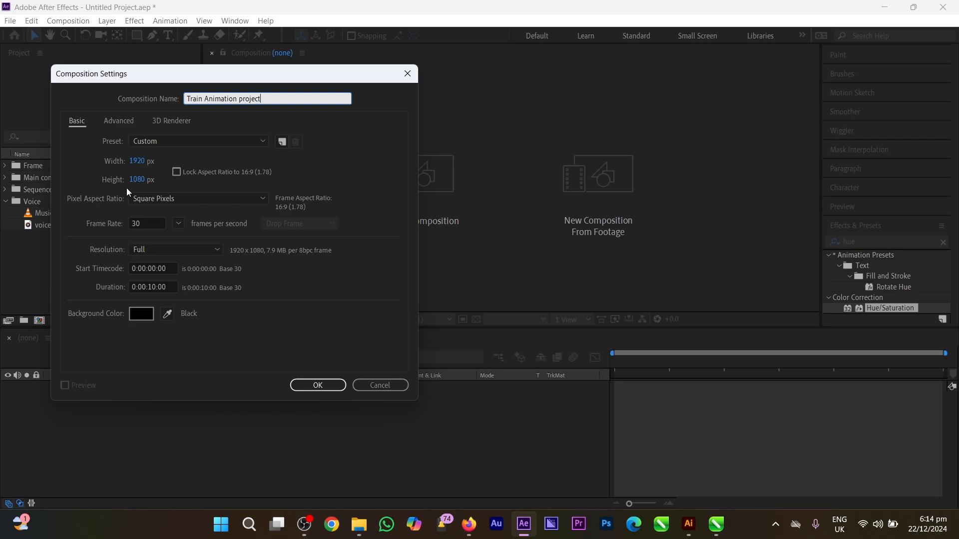
Set the new composition's duration to 0:01:00:00 and create it
{"action": "left_click", "coordinate": [141, 288]}
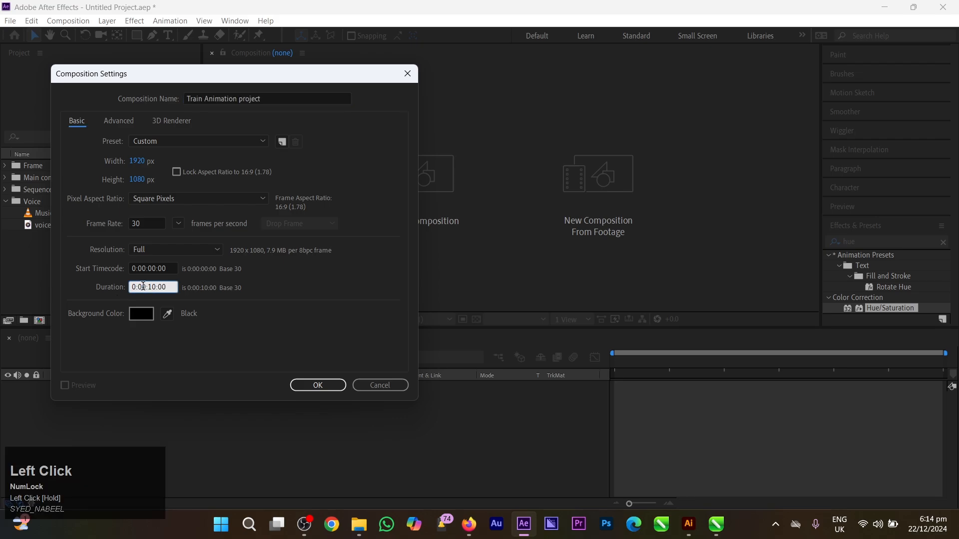
{"action": "left_click_drag", "start_coordinate": [142, 287], "coordinate": [146, 287]}
{"action": "type", "text": "1"}
{"action": "left_click_drag", "start_coordinate": [148, 287], "coordinate": [154, 288]}
{"action": "type", "text": "00"}
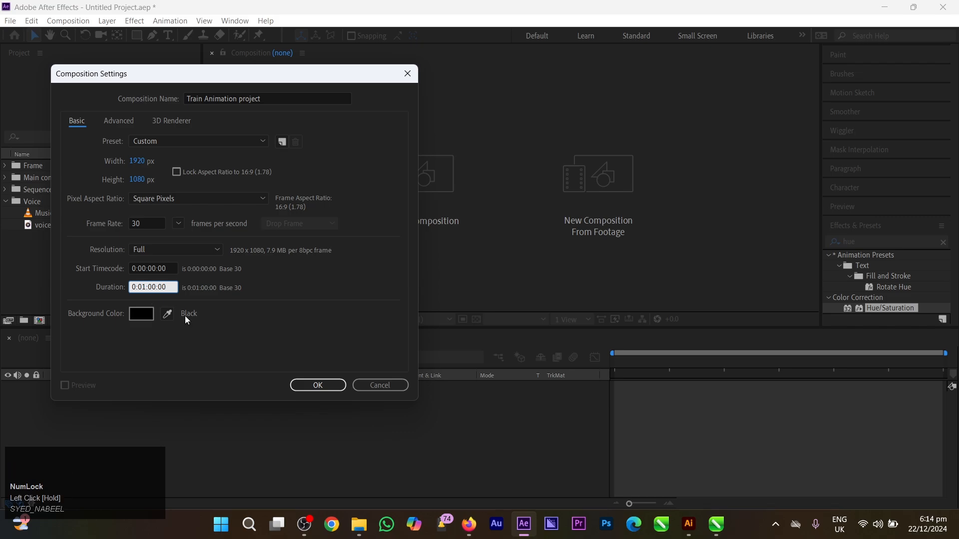
{"action": "left_click", "coordinate": [310, 388]}
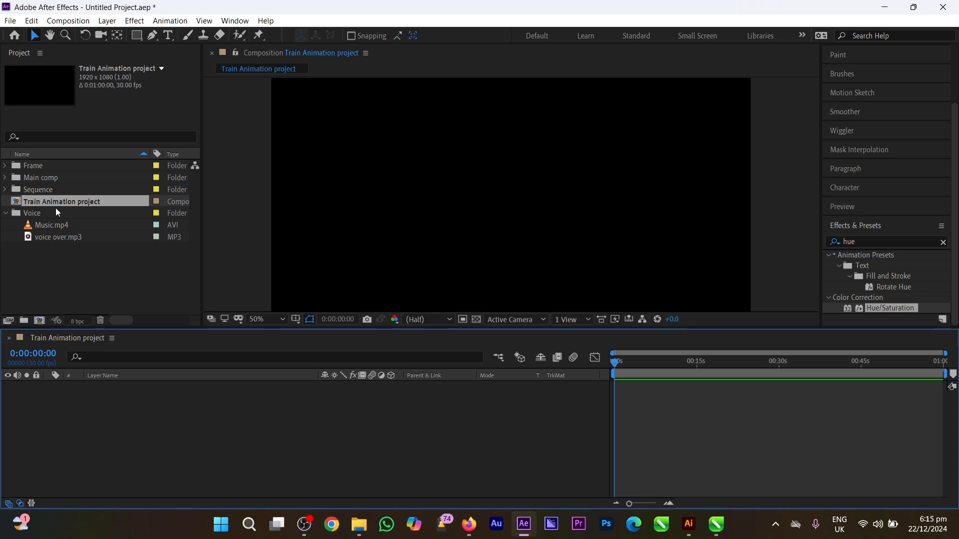
Move the Train Animation project composition into the Main comp folder and collapse the Sequence, Main comp and Voice folders
{"action": "right_click", "coordinate": [40, 202]}
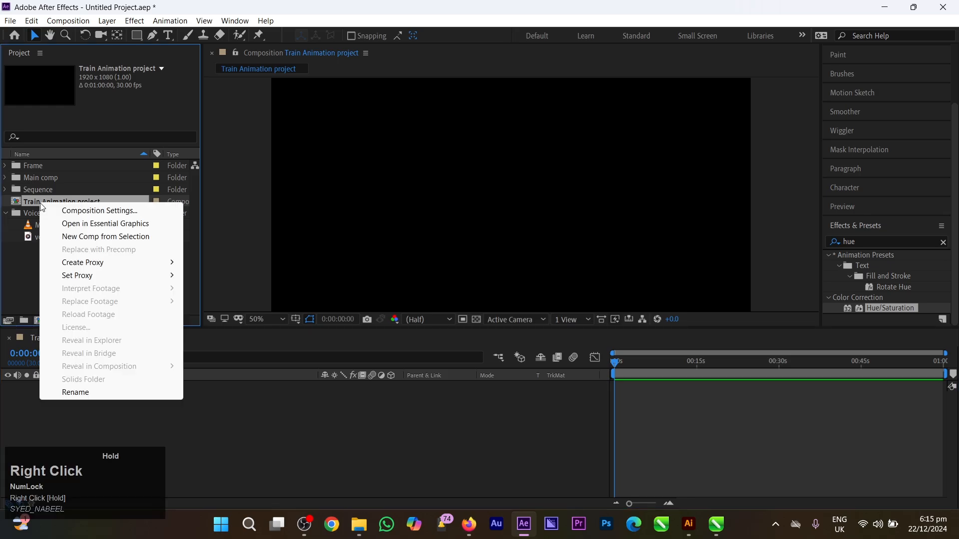
{"action": "left_click", "coordinate": [31, 203]}
{"action": "left_click_drag", "start_coordinate": [43, 199], "coordinate": [48, 179]}
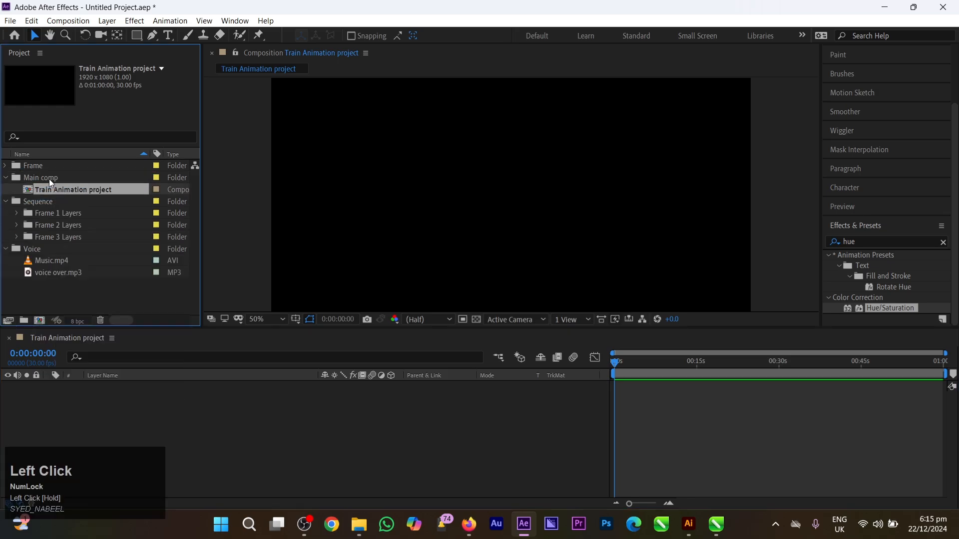
{"action": "left_click", "coordinate": [6, 202]}
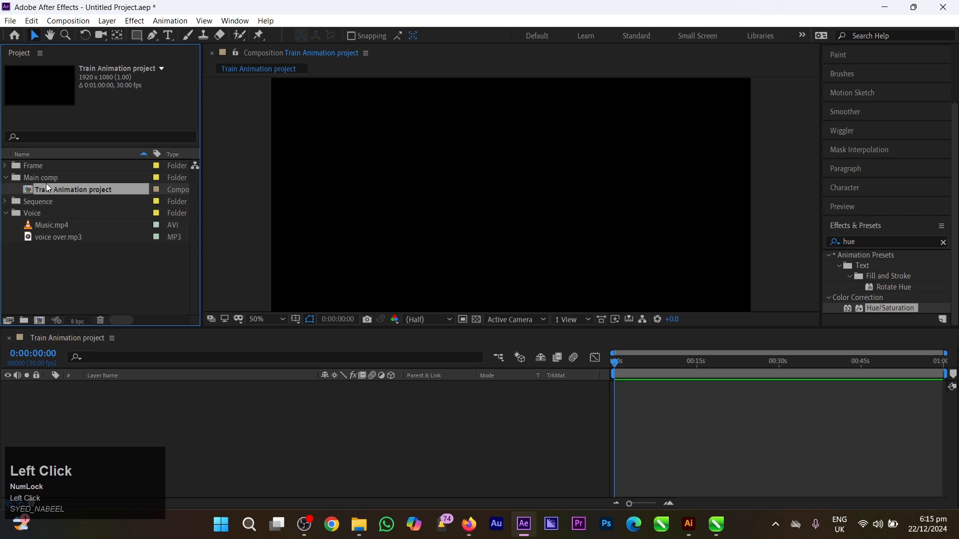
{"action": "left_click", "coordinate": [9, 179]}
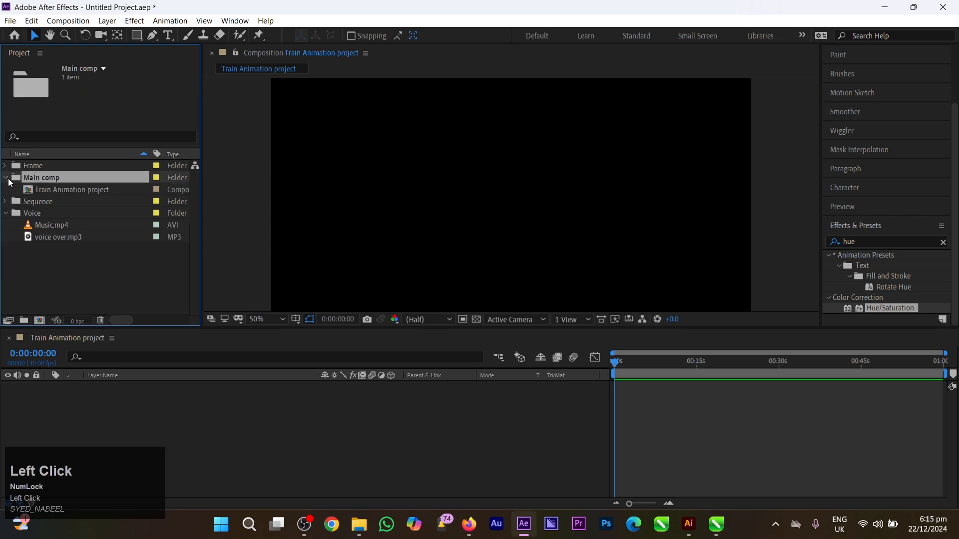
{"action": "left_click", "coordinate": [7, 179]}
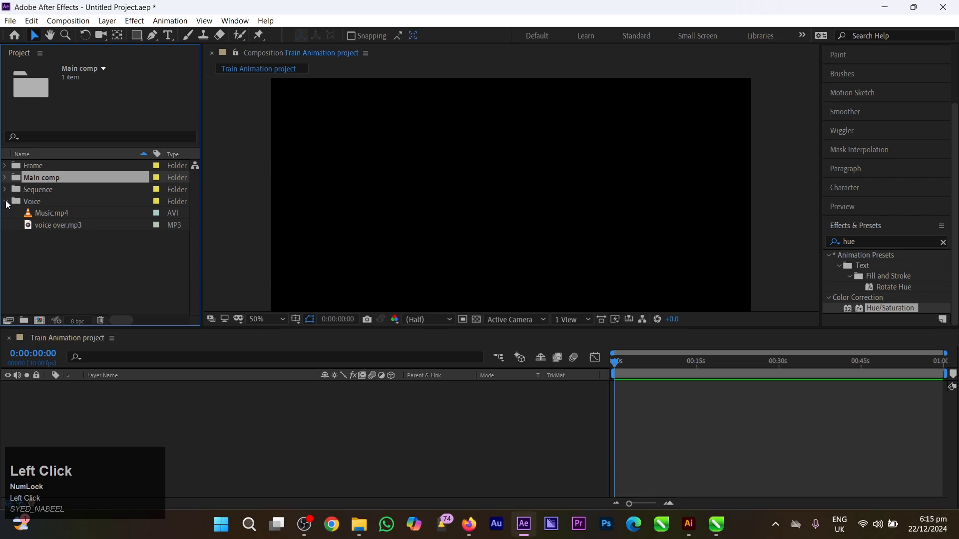
{"action": "left_click", "coordinate": [6, 202]}
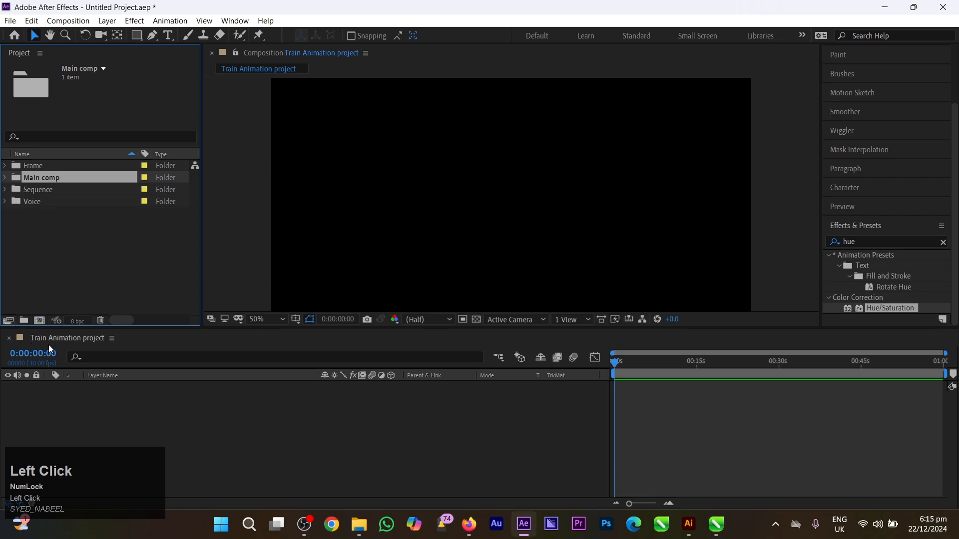
Expand the Main comp folder and check the Train Animation project composition inside it
{"action": "left_click", "coordinate": [5, 180]}
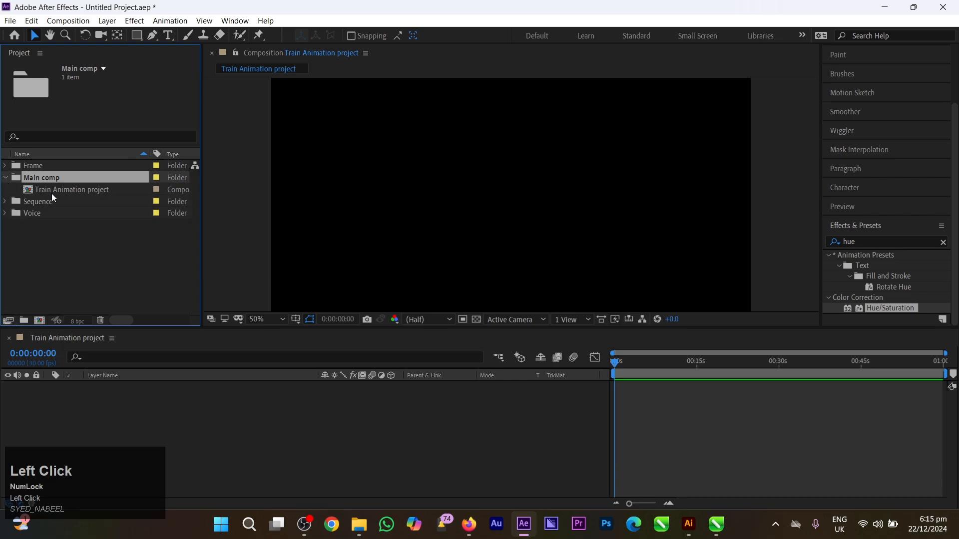
{"action": "left_click", "coordinate": [92, 190]}
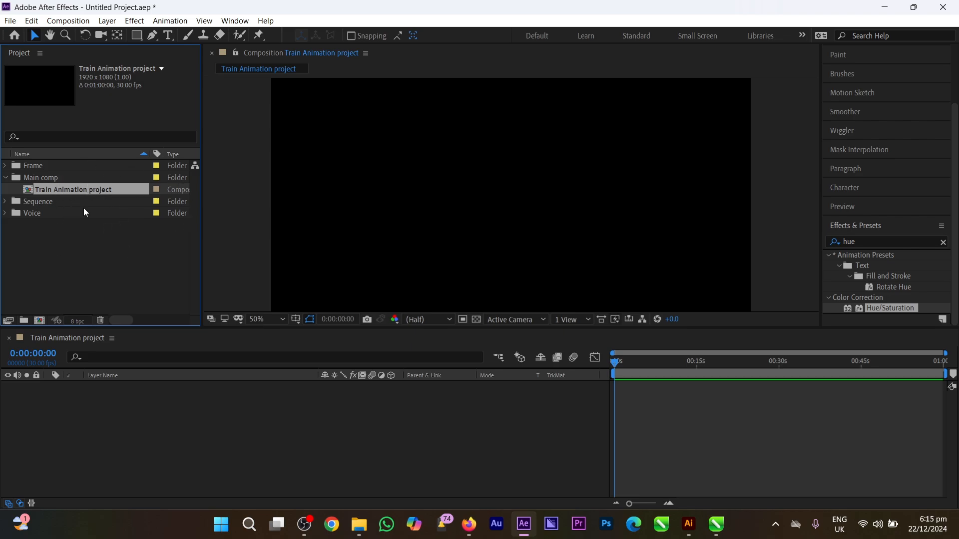
{"action": "left_click", "coordinate": [59, 267]}
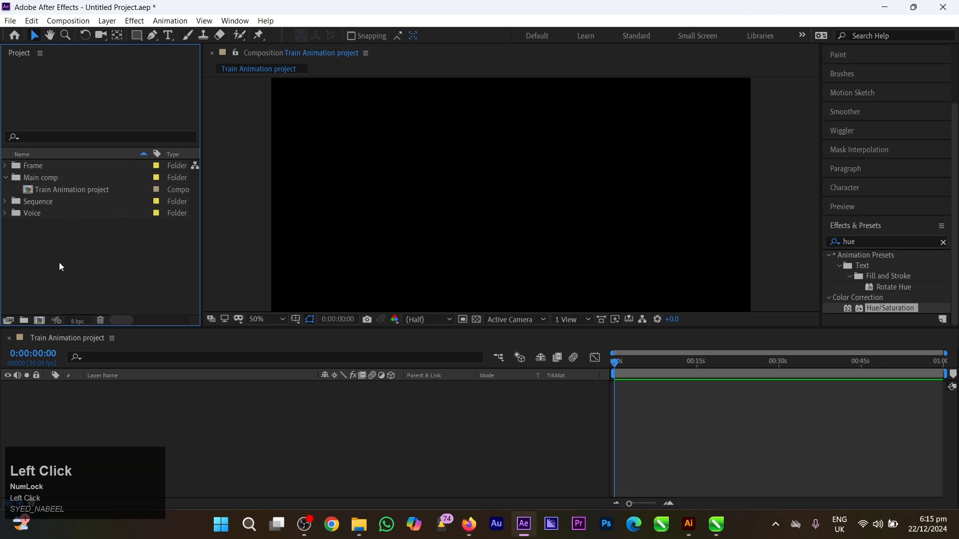
Add Music.mp4 and voice over.mp3 from the Voice folder as layers to the Train Animation project timeline
{"action": "left_click", "coordinate": [6, 213]}
{"action": "left_click_drag", "start_coordinate": [52, 237], "coordinate": [56, 226]}
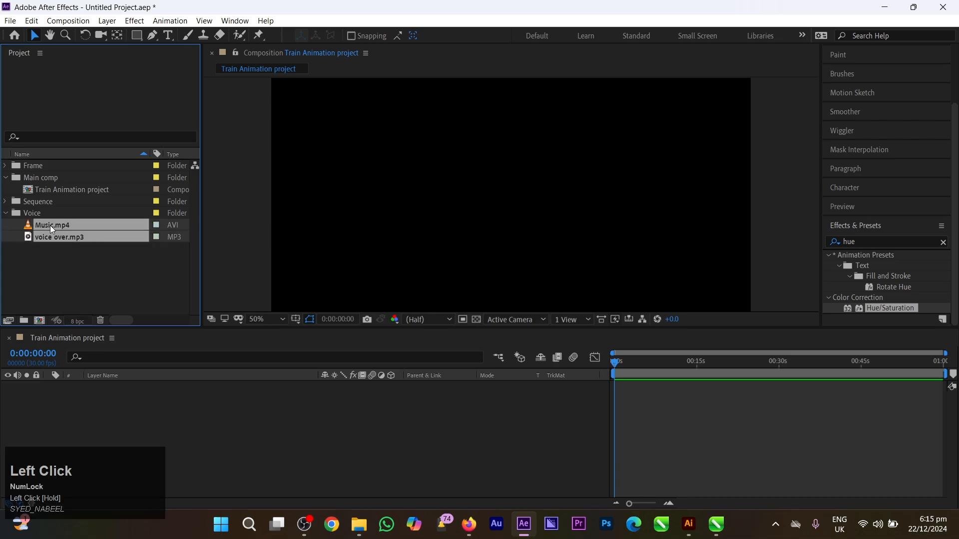
{"action": "left_click_drag", "start_coordinate": [43, 226], "coordinate": [65, 394]}
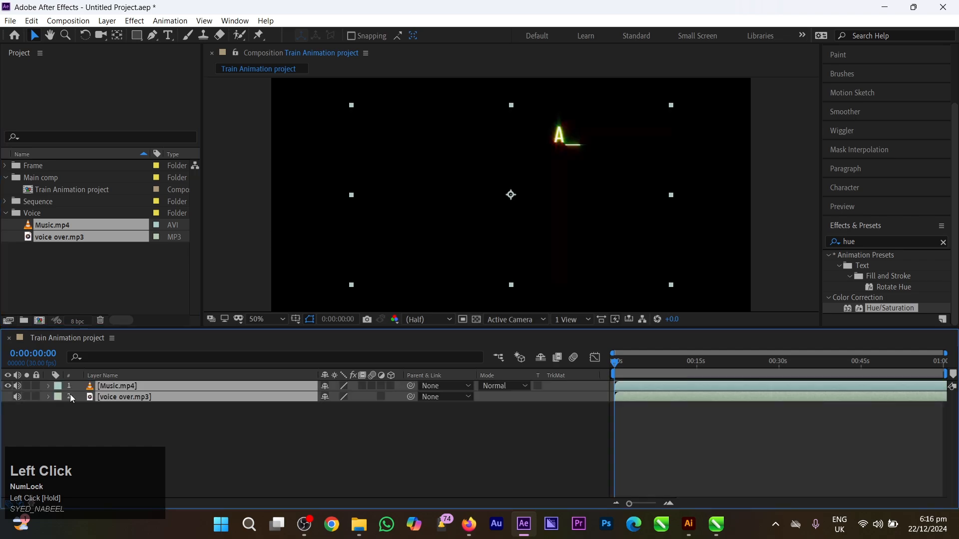
{"action": "left_click", "coordinate": [244, 446]}
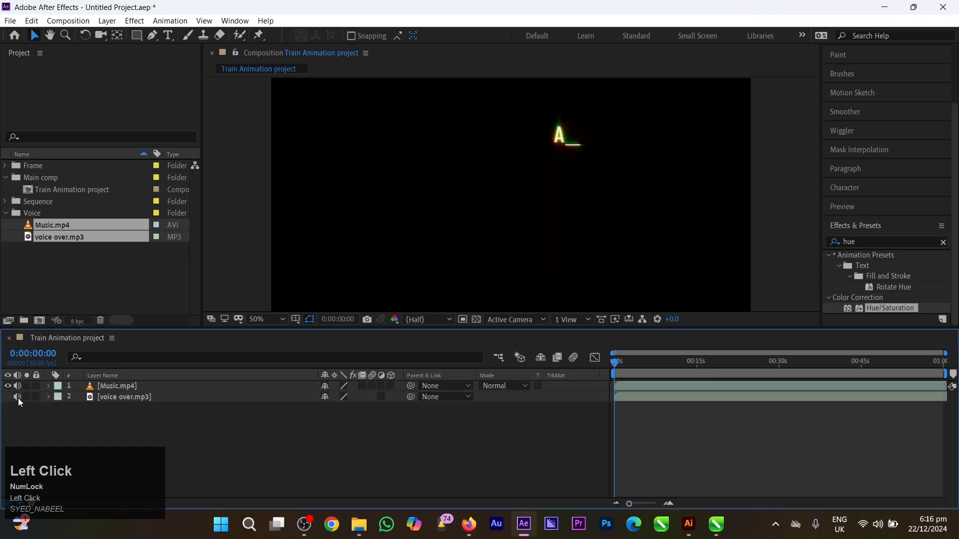
Select the Music.mp4 layer and scrub the timeline to about 0:00:07:23 to view its picture
{"action": "left_click", "coordinate": [636, 383]}
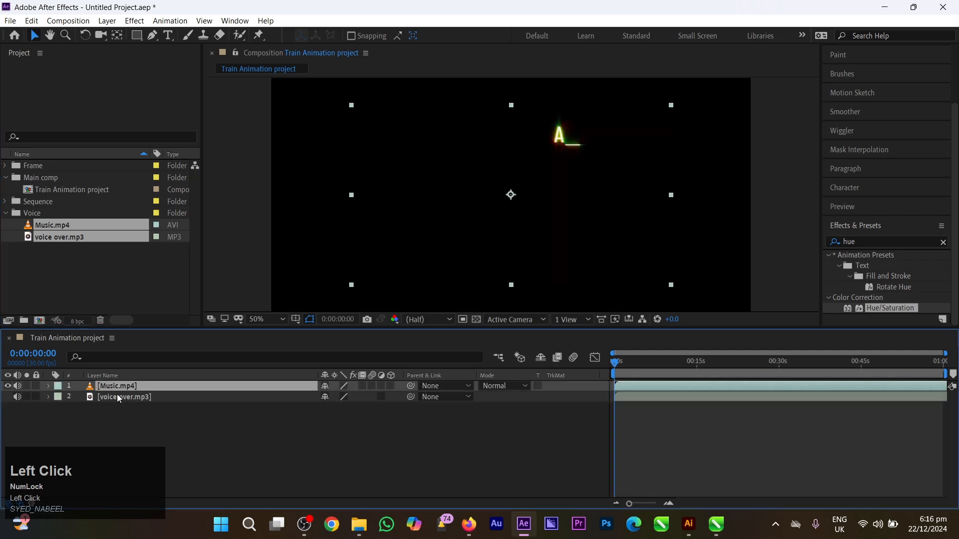
{"action": "left_click_drag", "start_coordinate": [624, 365], "coordinate": [656, 365]}
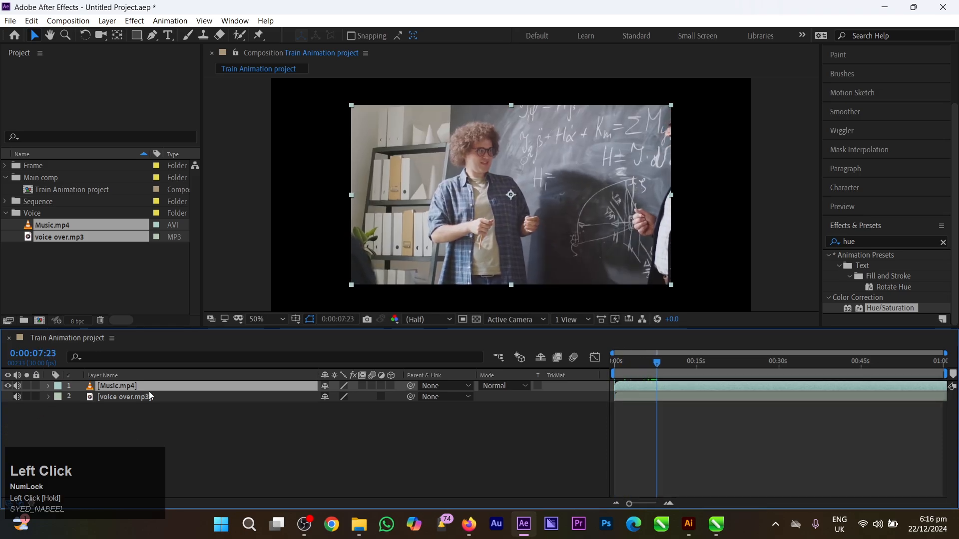
Hide the picture of the Music.mp4 layer and move the layer below voice over.mp3
{"action": "left_click", "coordinate": [8, 386]}
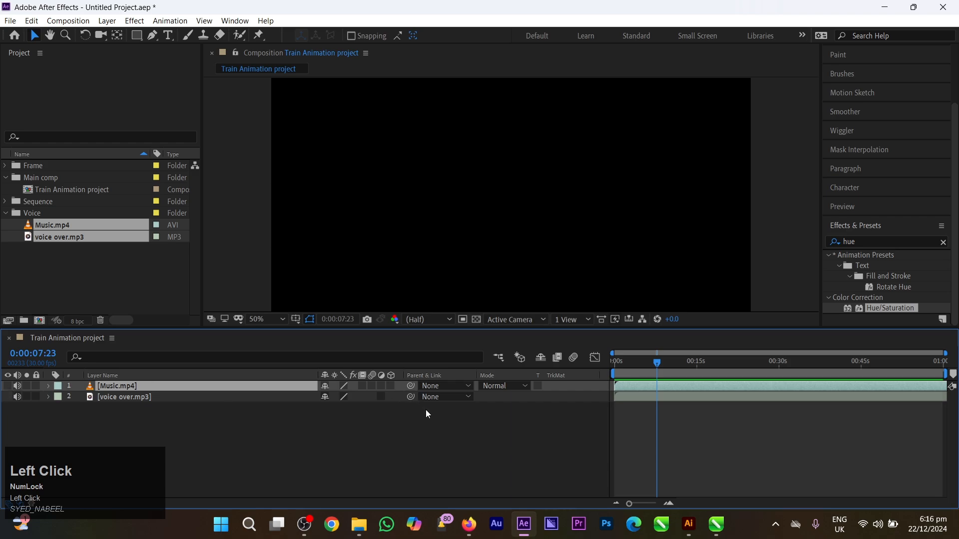
{"action": "left_click", "coordinate": [83, 446]}
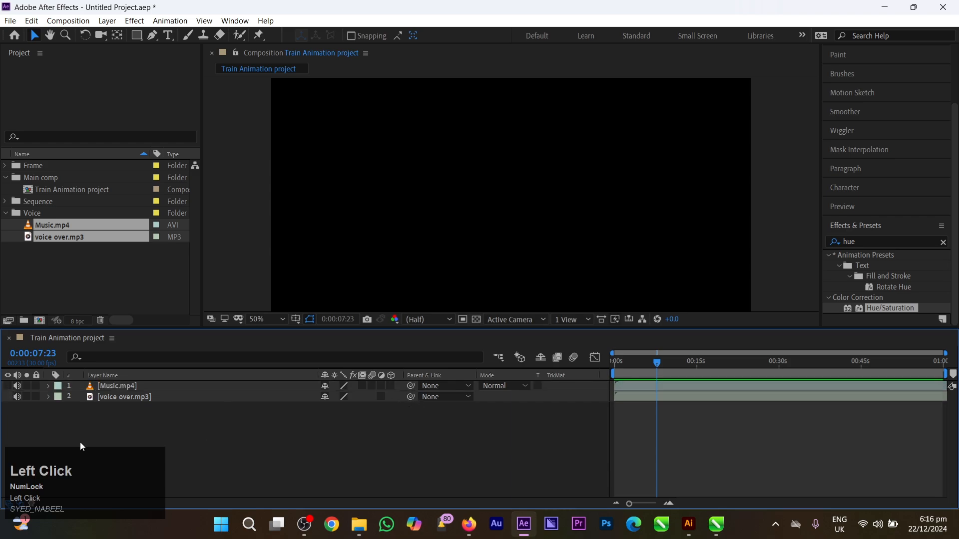
{"action": "left_click", "coordinate": [148, 392]}
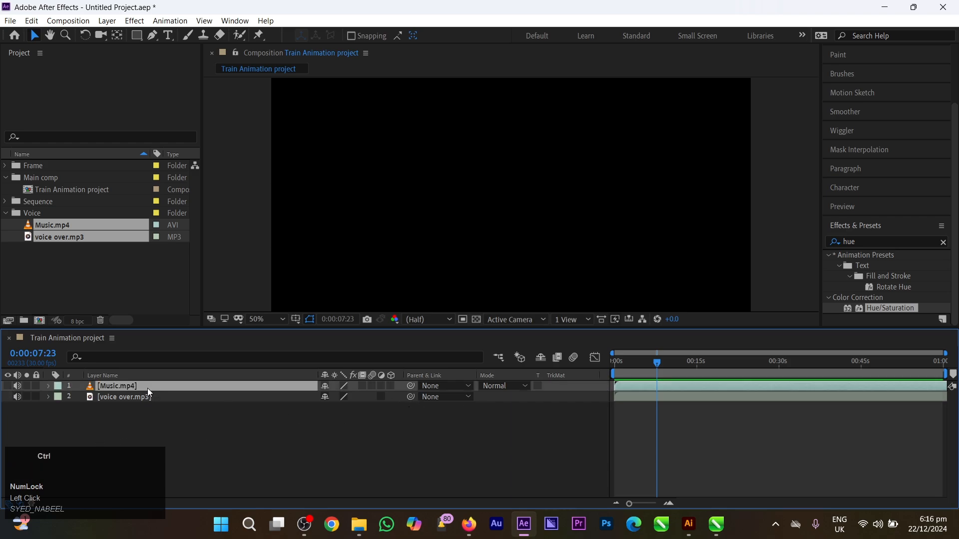
{"action": "key", "text": "ctrl+bracketleft"}
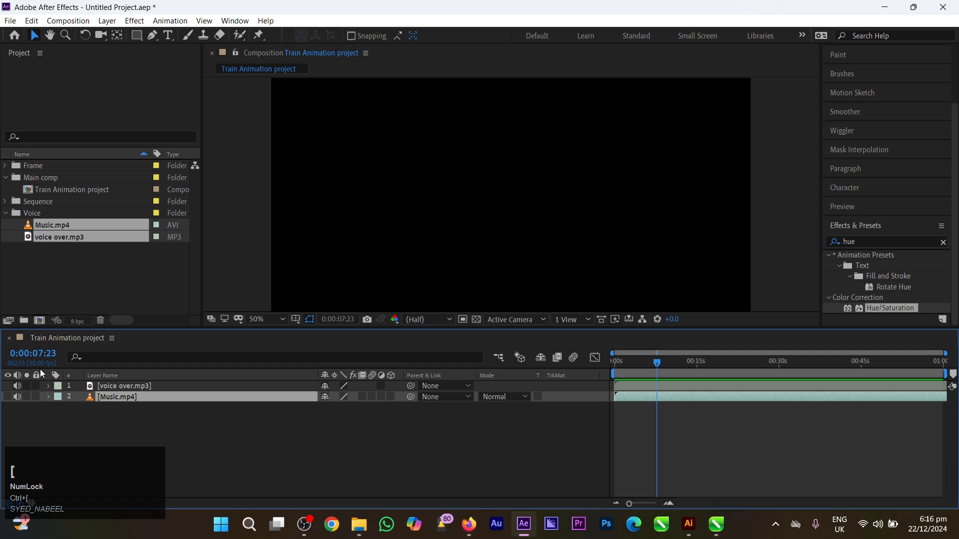
Return the playhead to 0:00:00:00 and add Frame 1, Frame 2 and Frame 3 from the Frame folder above the audio layers
{"action": "left_click_drag", "start_coordinate": [657, 362], "coordinate": [4, 302]}
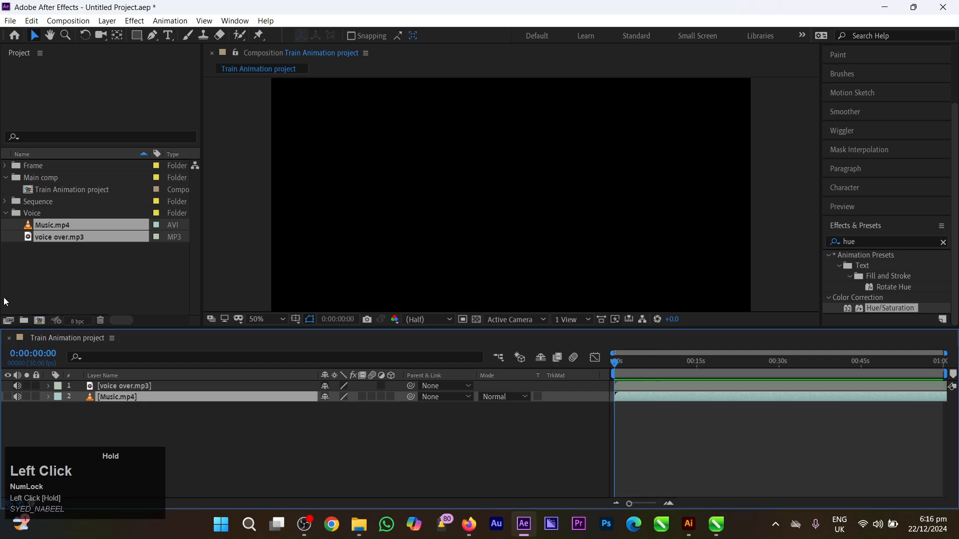
{"action": "left_click", "coordinate": [6, 177]}
{"action": "left_click", "coordinate": [5, 166]}
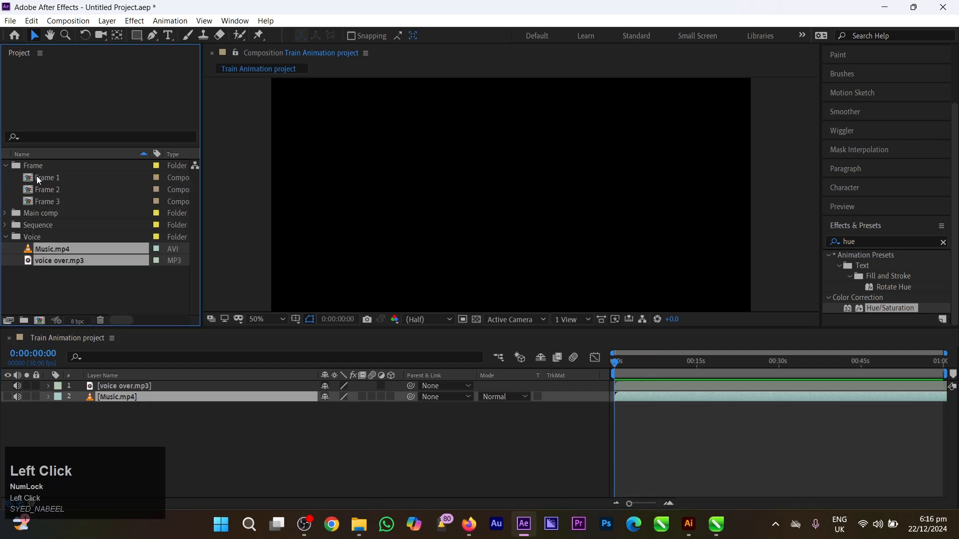
{"action": "left_click", "coordinate": [38, 177]}
{"action": "left_click", "coordinate": [52, 201], "text": "shift"}
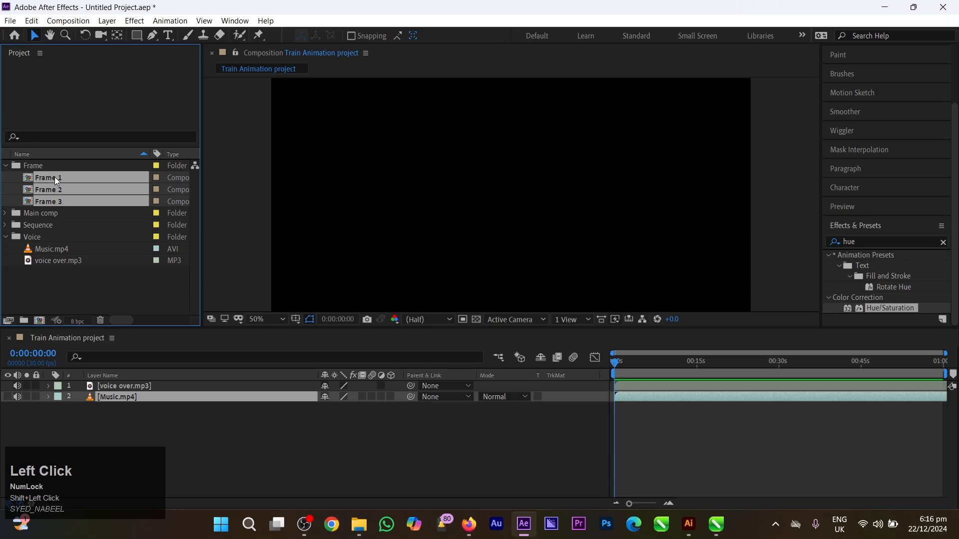
{"action": "left_click_drag", "start_coordinate": [55, 177], "coordinate": [105, 385]}
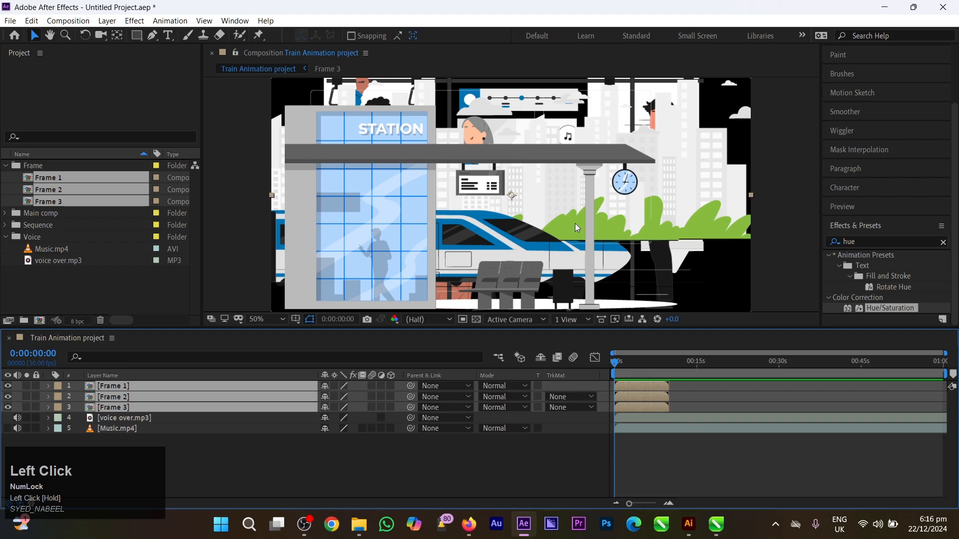
Place the Frame 2 and Frame 3 layers back to back at the end of the timeline, starting at about 42 s and 52 s
{"action": "scroll", "coordinate": [574, 223], "scroll_direction": "down", "scroll_amount": 2}
{"action": "left_click", "coordinate": [649, 417]}
{"action": "left_click_drag", "start_coordinate": [637, 396], "coordinate": [768, 408]}
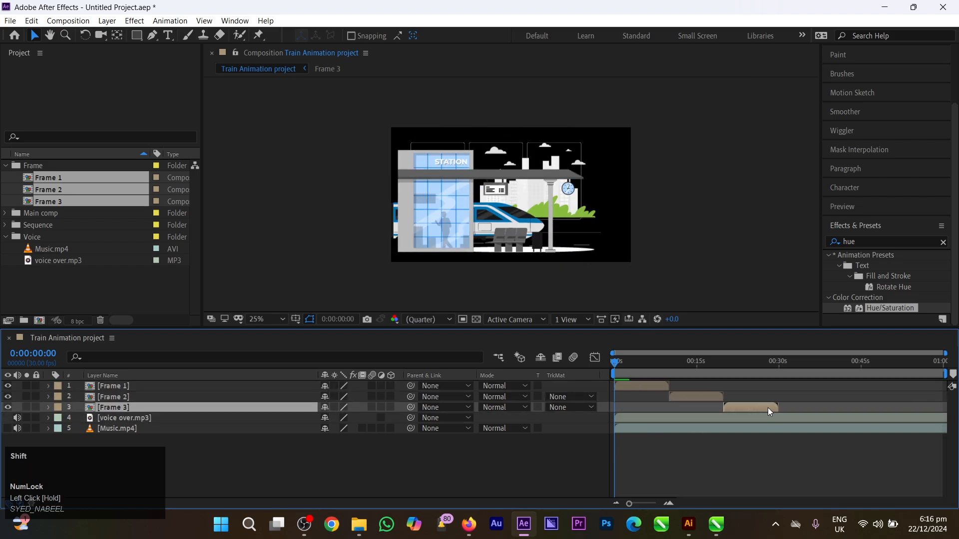
{"action": "left_click", "coordinate": [702, 394], "text": "shift"}
{"action": "left_click_drag", "start_coordinate": [739, 404], "coordinate": [924, 404]}
Reveal the audio waveform of the voice over.mp3 layer
{"action": "left_click", "coordinate": [630, 421]}
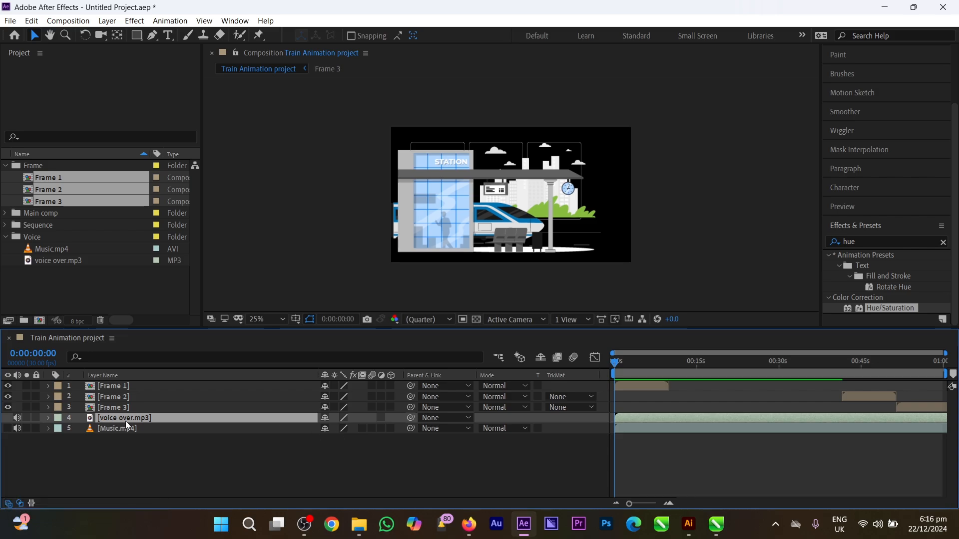
{"action": "key", "text": "l"}
{"action": "key", "text": "l"}
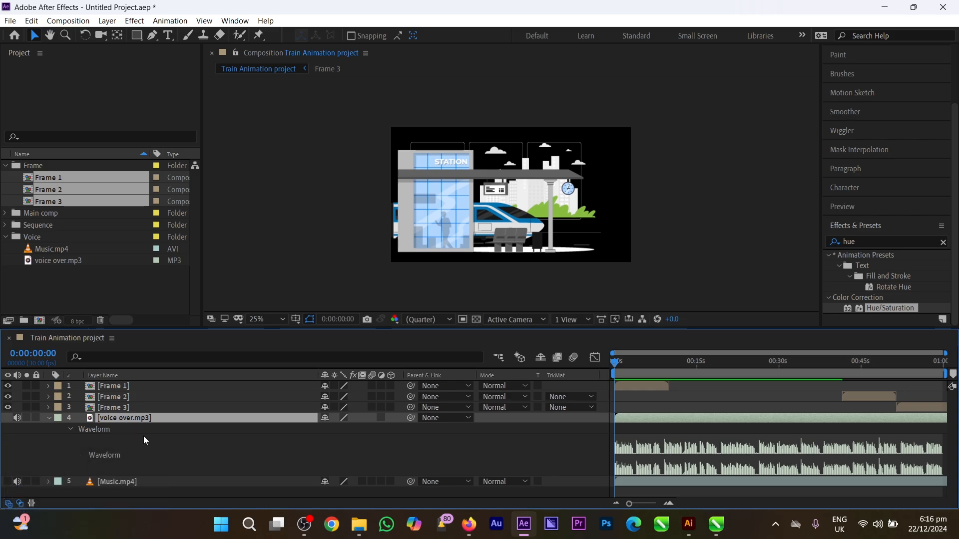
Examine the opening section of the voice-over waveform at several levels of timeline detail
{"action": "scroll", "coordinate": [605, 447], "scroll_direction": "up", "scroll_amount": 5, "text": "alt"}
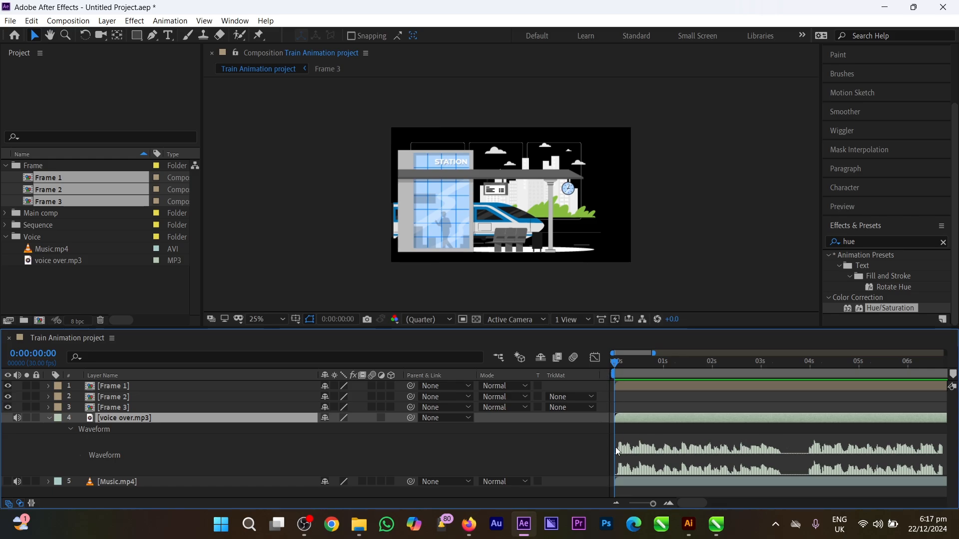
{"action": "scroll", "coordinate": [622, 454], "scroll_direction": "down", "scroll_amount": 2, "text": "alt"}
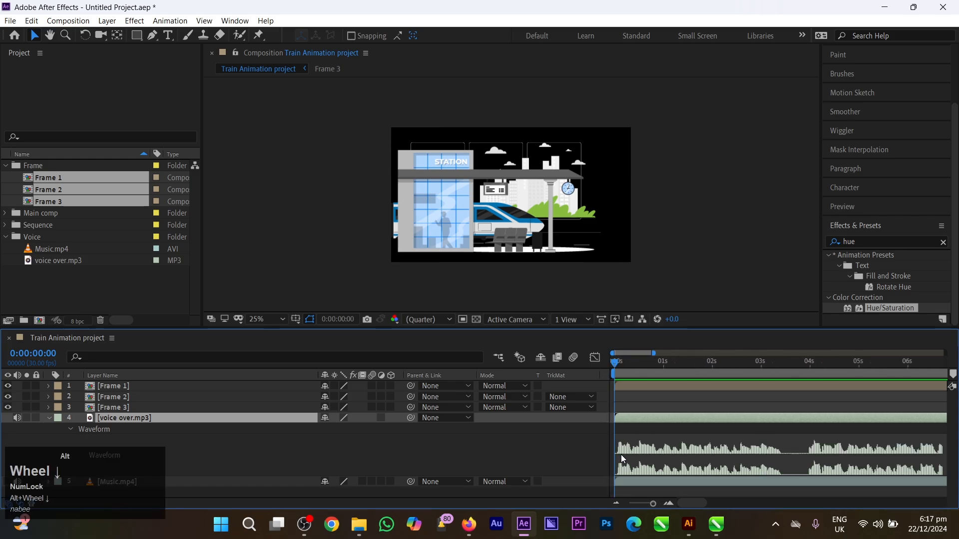
{"action": "scroll", "coordinate": [621, 455], "scroll_direction": "up", "scroll_amount": 5, "text": "alt"}
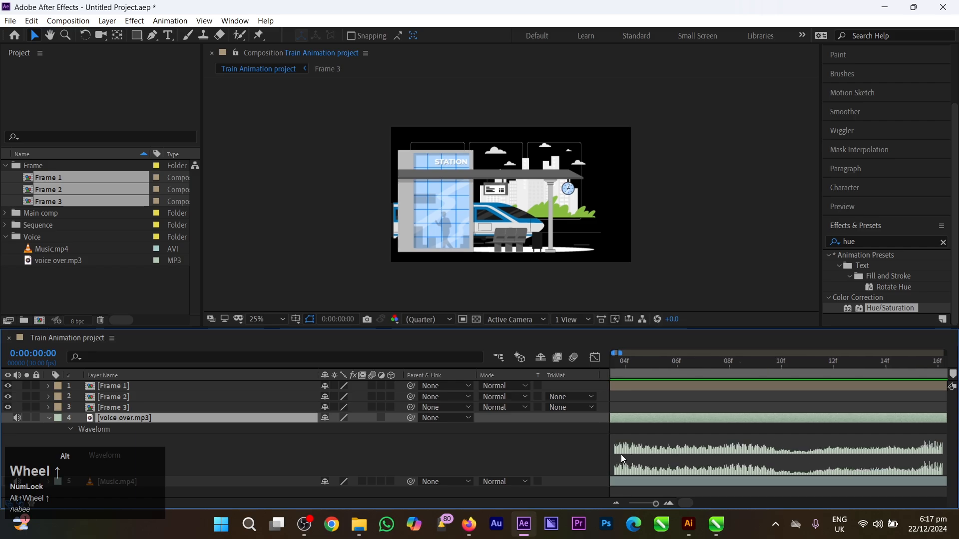
{"action": "scroll", "coordinate": [621, 454], "scroll_direction": "up", "scroll_amount": 1, "text": "alt"}
{"action": "scroll", "coordinate": [622, 454], "scroll_direction": "down", "scroll_amount": 5, "text": "alt"}
{"action": "scroll", "coordinate": [621, 454], "scroll_direction": "up", "scroll_amount": 1, "text": "alt"}
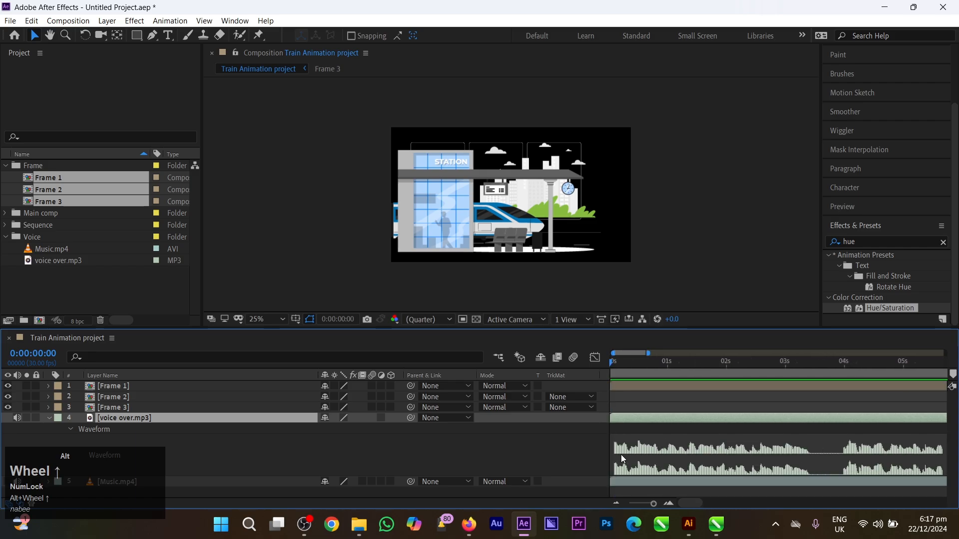
{"action": "scroll", "coordinate": [621, 455], "scroll_direction": "up", "scroll_amount": 2, "text": "alt"}
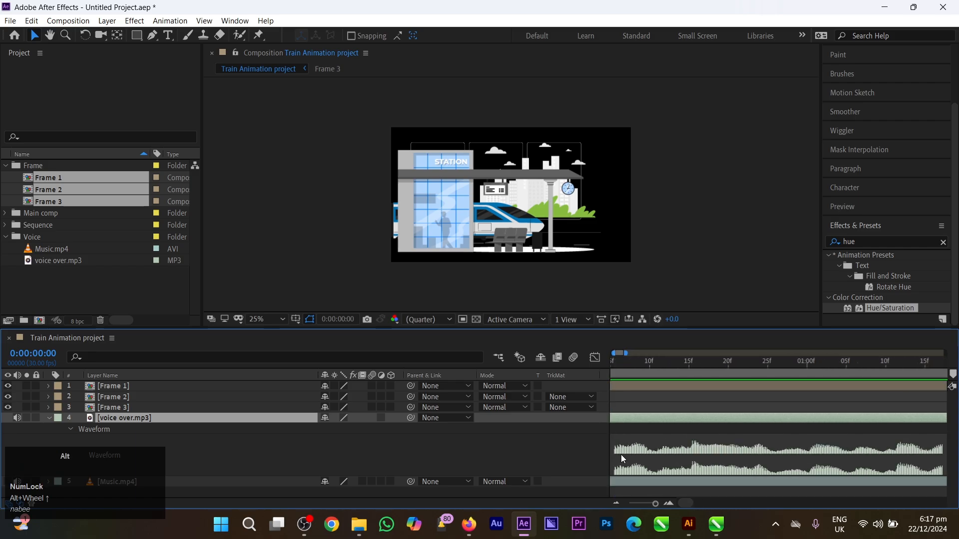
{"action": "scroll", "coordinate": [621, 455], "scroll_direction": "down", "scroll_amount": 4, "text": "alt"}
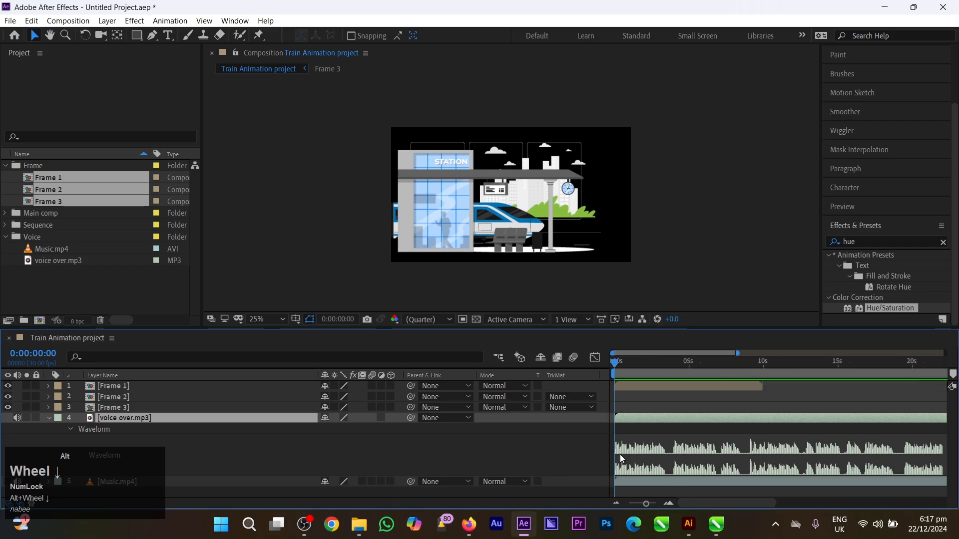
{"action": "scroll", "coordinate": [620, 455], "scroll_direction": "up", "scroll_amount": 1, "text": "alt"}
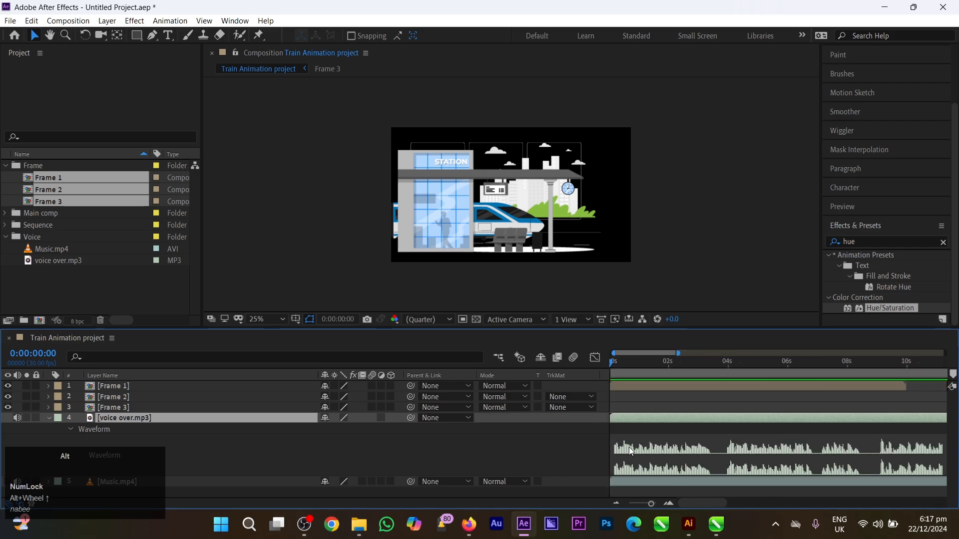
{"action": "scroll", "coordinate": [631, 447], "scroll_direction": "up", "scroll_amount": 1, "text": "shift"}
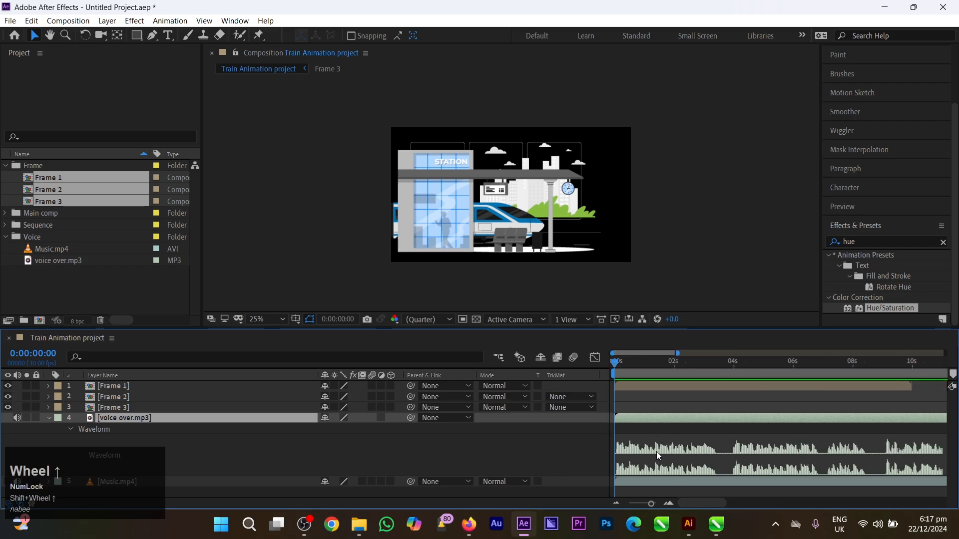
{"action": "scroll", "coordinate": [646, 449], "scroll_direction": "up", "scroll_amount": 2, "text": "alt"}
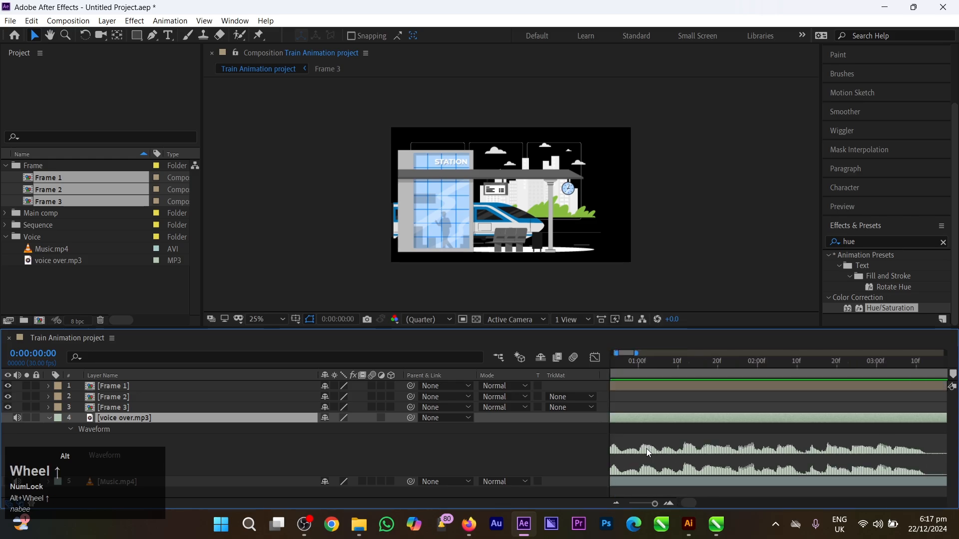
{"action": "scroll", "coordinate": [646, 447], "scroll_direction": "down", "scroll_amount": 5, "text": "alt"}
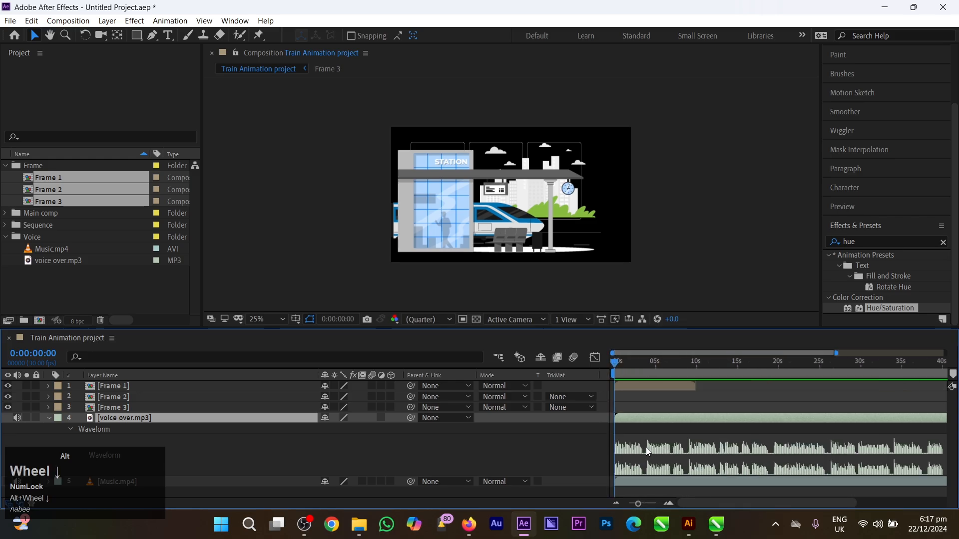
{"action": "scroll", "coordinate": [618, 449], "scroll_direction": "up", "scroll_amount": 5, "text": "alt"}
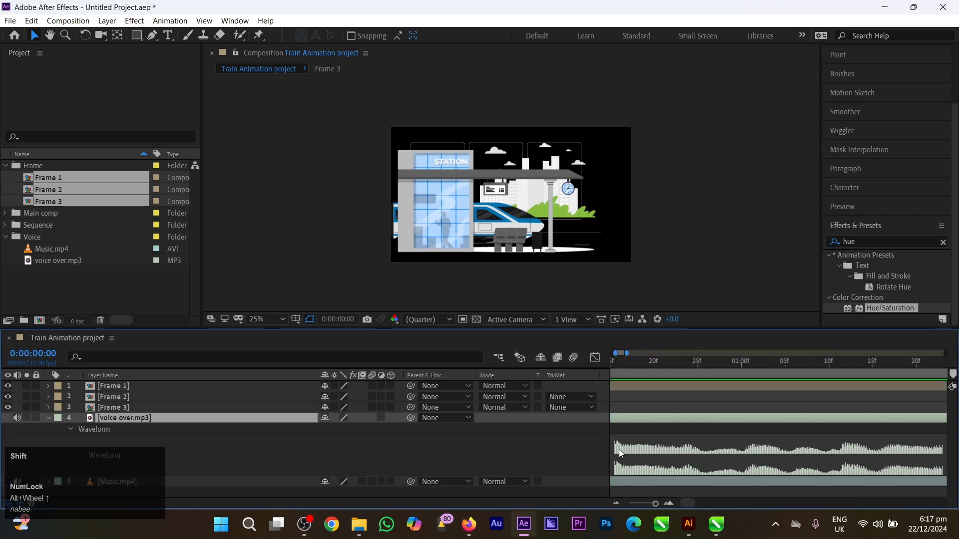
{"action": "scroll", "coordinate": [619, 449], "scroll_direction": "down", "scroll_amount": 2, "text": "alt"}
{"action": "left_click_drag", "start_coordinate": [655, 504], "coordinate": [628, 504]}
{"action": "scroll", "coordinate": [603, 434], "scroll_direction": "down", "scroll_amount": 5, "text": "alt"}
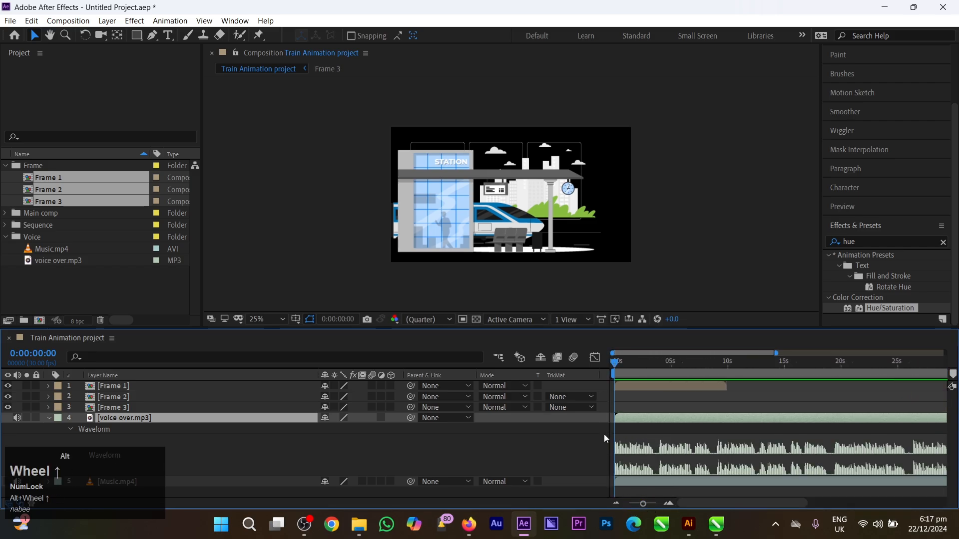
Create a white FFFFFF solid of 1920 × 1080 px in the Train Animation project composition
{"action": "left_click", "coordinate": [649, 385]}
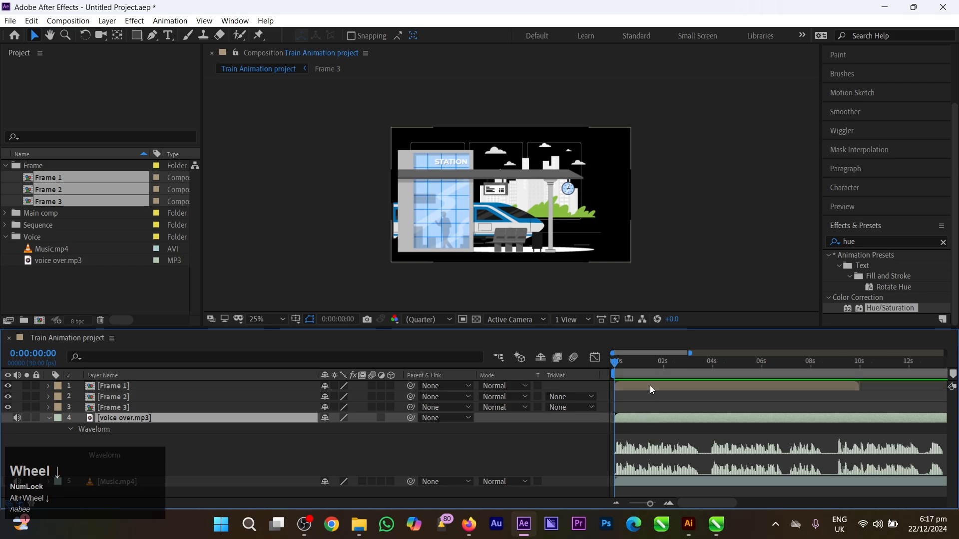
{"action": "left_click", "coordinate": [698, 201]}
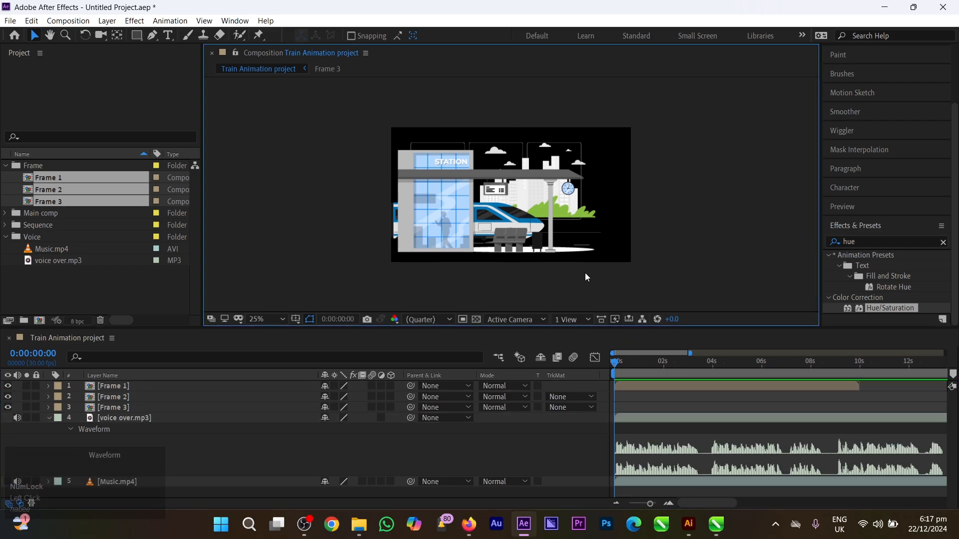
{"action": "key", "text": "ctrl"}
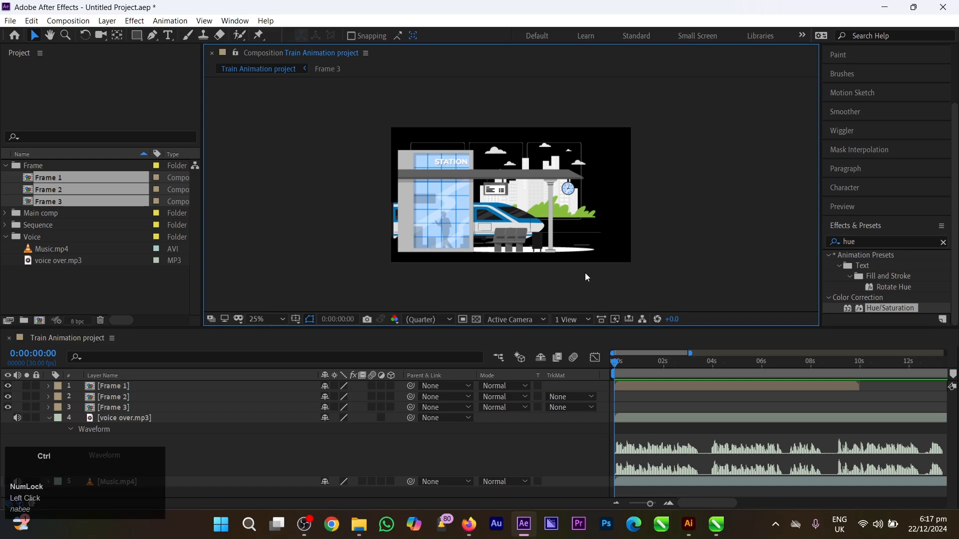
{"action": "key", "text": "ctrl+y"}
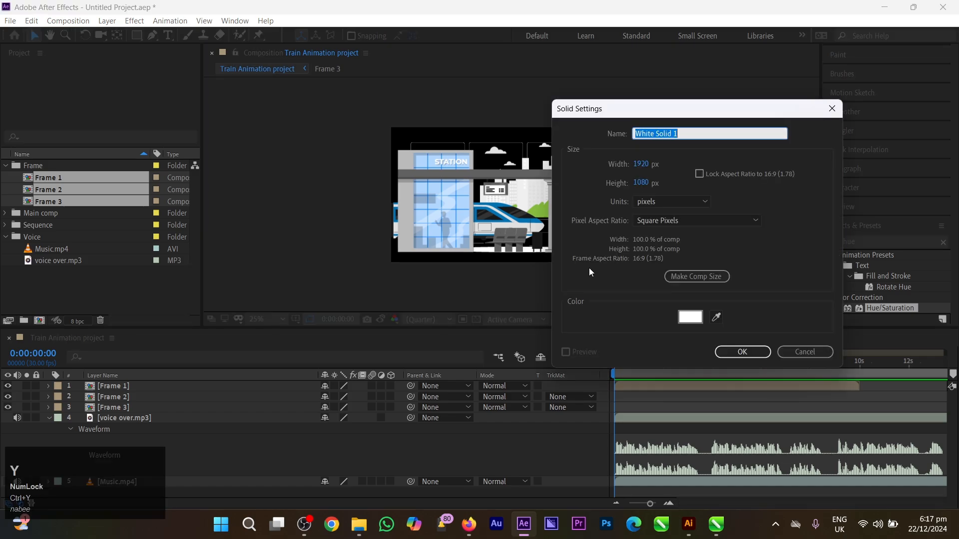
{"action": "left_click", "coordinate": [687, 322]}
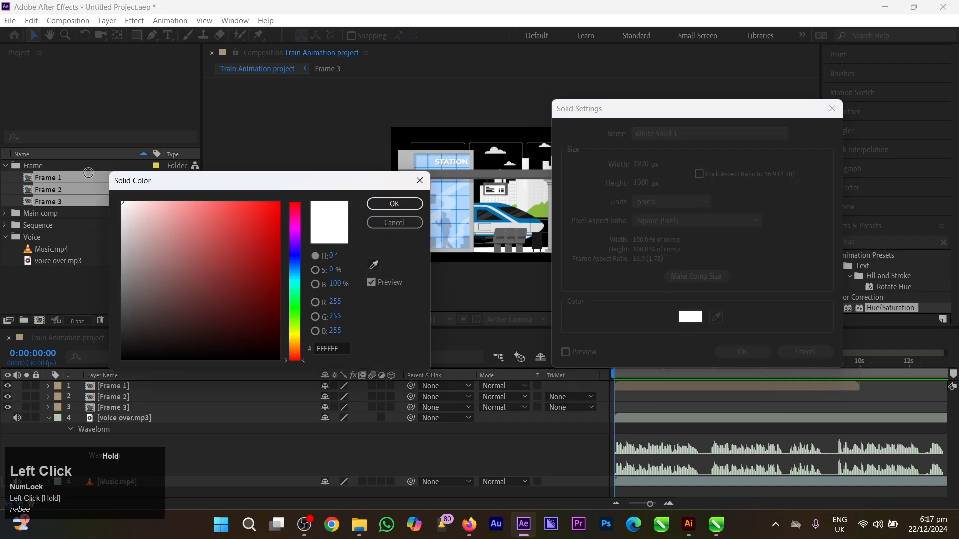
{"action": "left_click", "coordinate": [391, 206]}
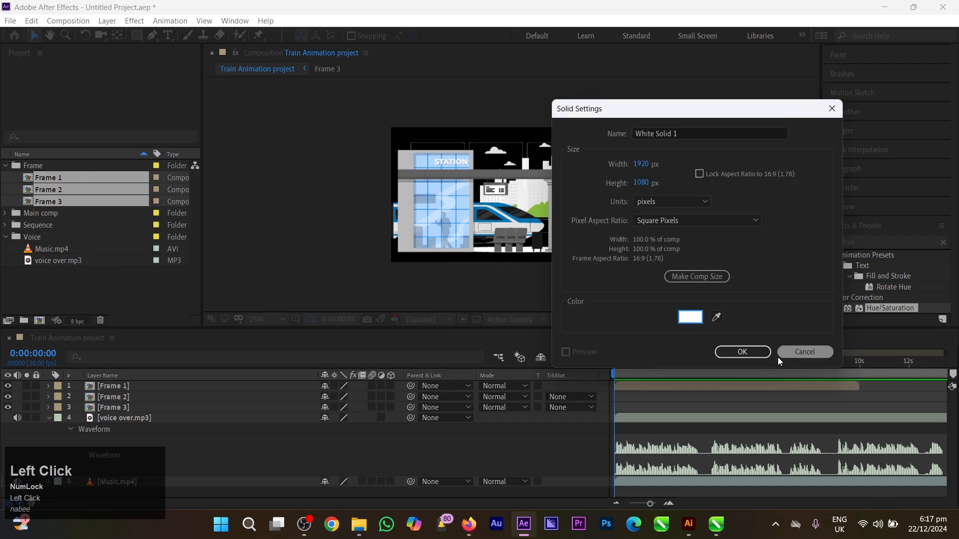
{"action": "left_click", "coordinate": [742, 351]}
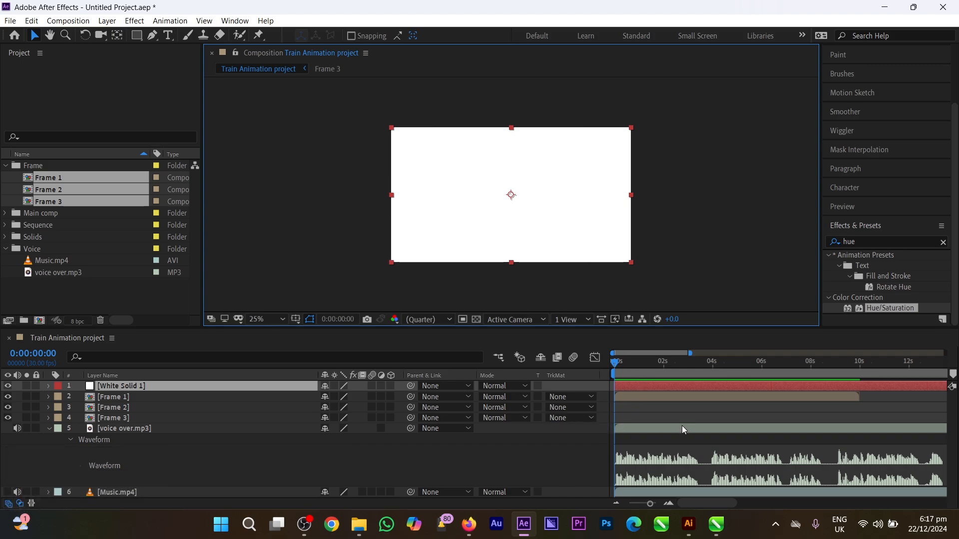
Move the white solid layer directly below the Frame 1 layer as its background
{"action": "mouse_move", "coordinate": [655, 386]}
{"action": "left_mouse_down"}
{"action": "mouse_move", "coordinate": [656, 407]}
{"action": "mouse_move", "coordinate": [656, 398]}
{"action": "left_mouse_up"}
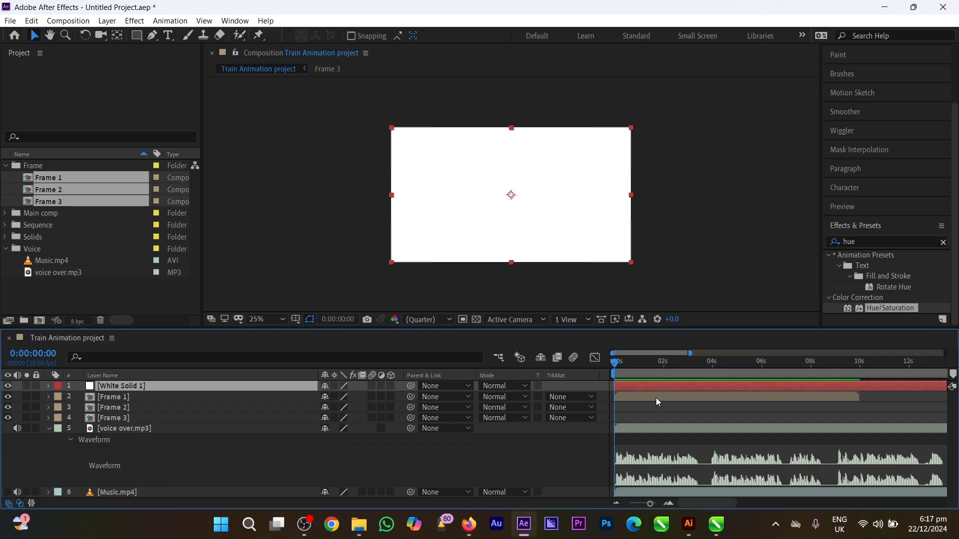
{"action": "left_click_drag", "start_coordinate": [656, 398], "coordinate": [655, 397]}
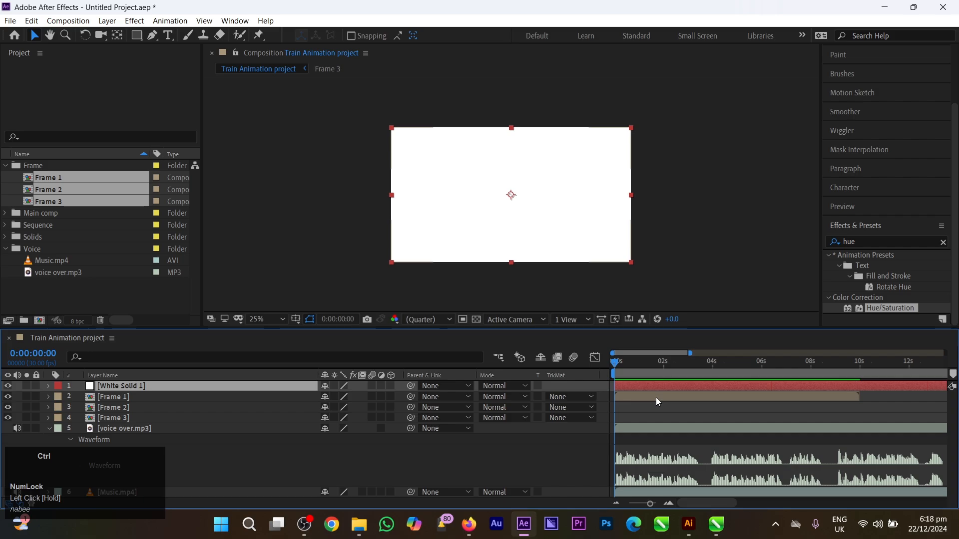
{"action": "key", "text": "ctrl+bracketleft"}
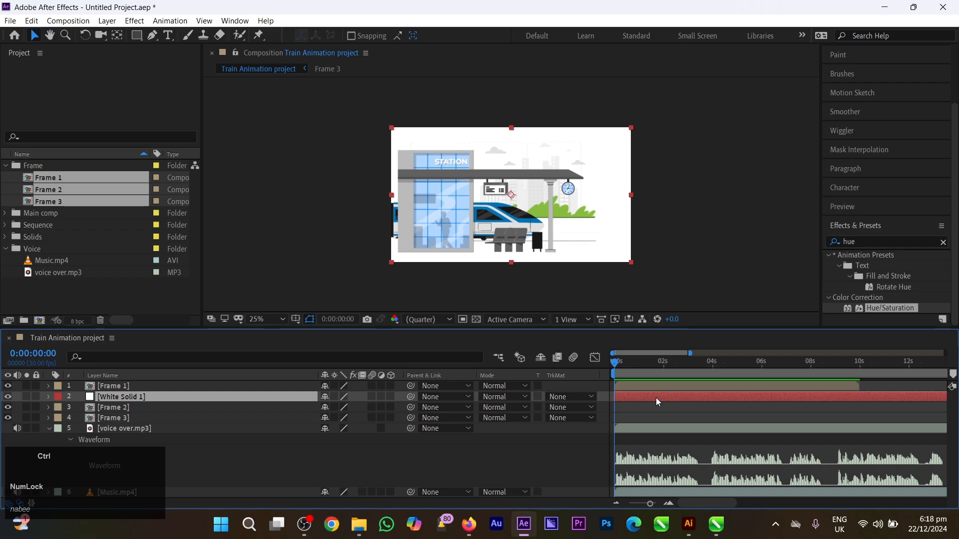
{"action": "key", "text": "ctrl+bracketright"}
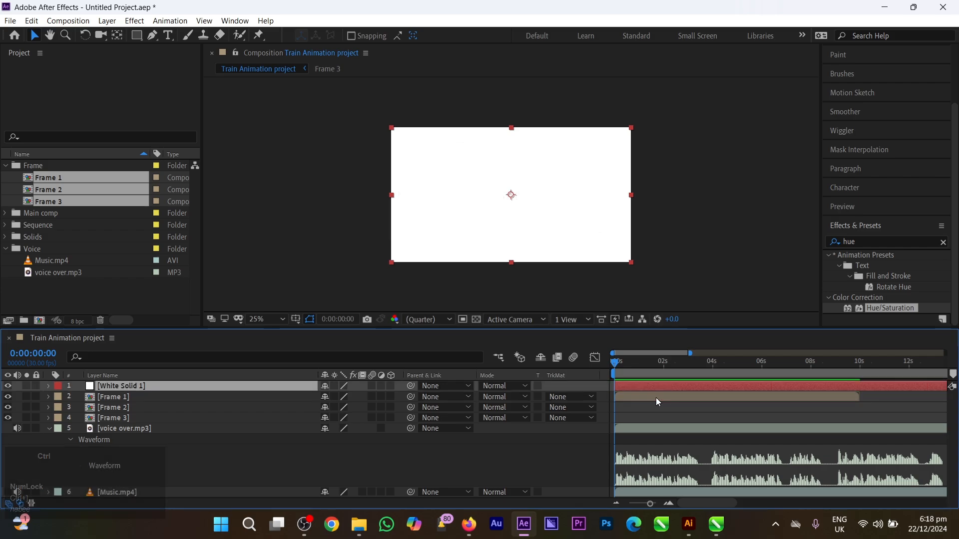
{"action": "key", "text": "ctrl+bracketleft"}
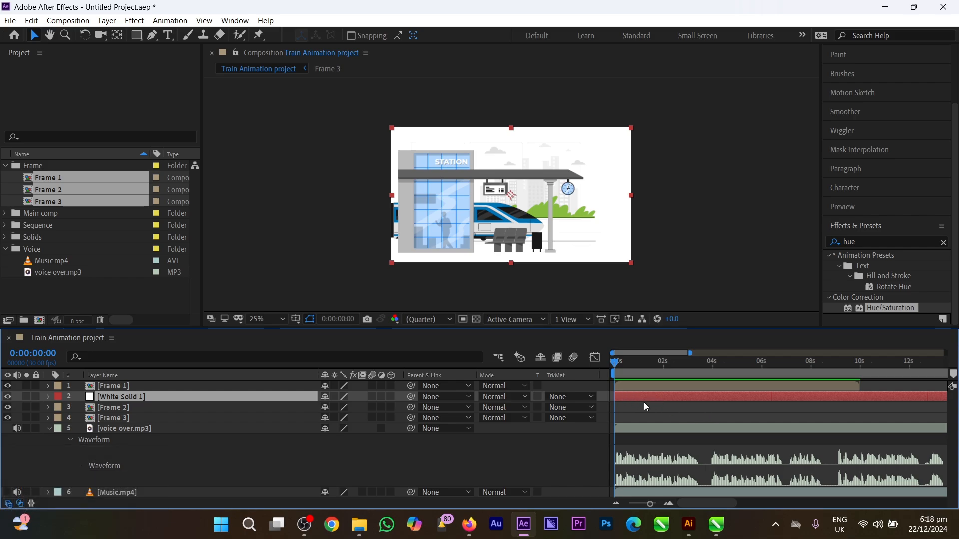
Preview the main composition from the start and place the playhead at 0:00:03:20, in the pause after the first voice-over phrase
{"action": "left_click", "coordinate": [660, 413]}
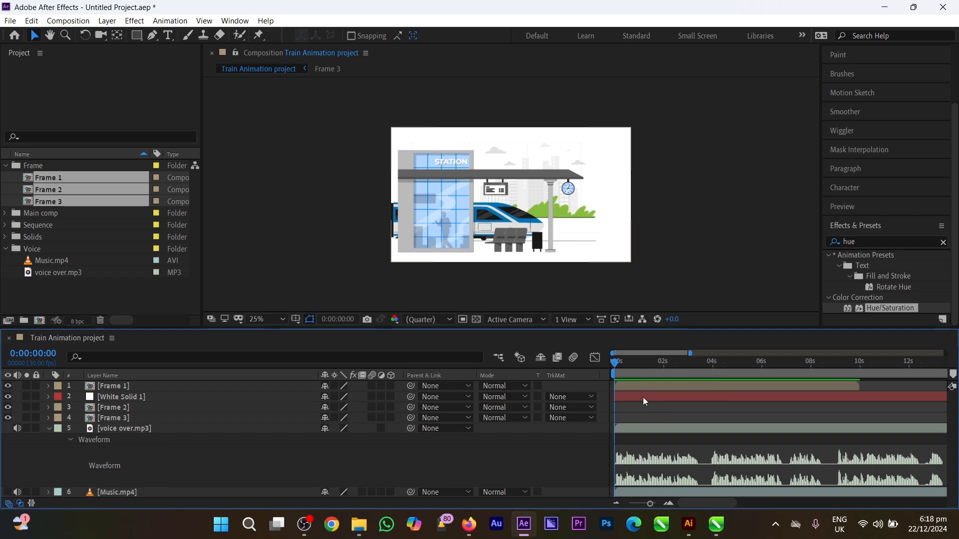
{"action": "key", "text": "space"}
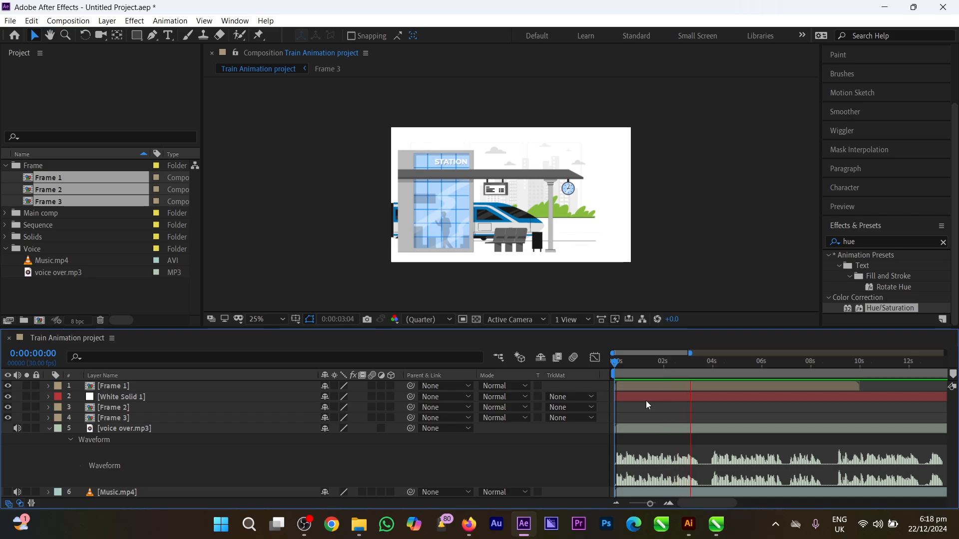
{"action": "key", "text": "space"}
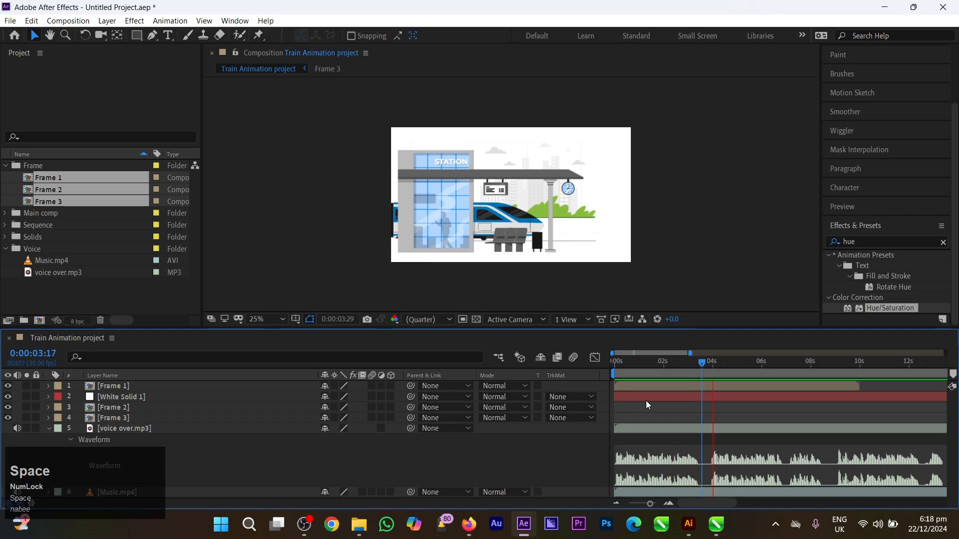
{"action": "left_click_drag", "start_coordinate": [713, 364], "coordinate": [704, 364]}
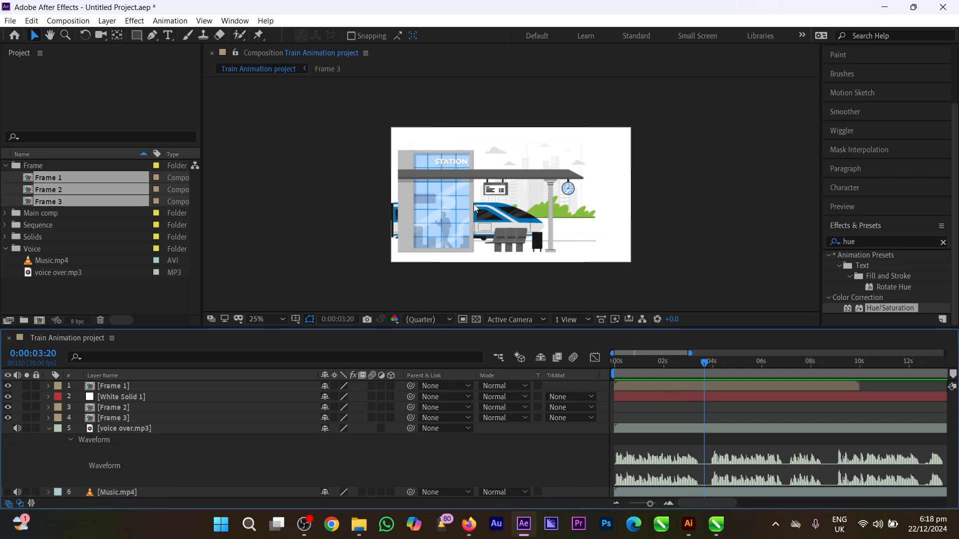
Add a composition marker at 0:00:03:20 in the Train Animation project timeline and inspect it at different timeline scales
{"action": "left_click", "coordinate": [697, 415]}
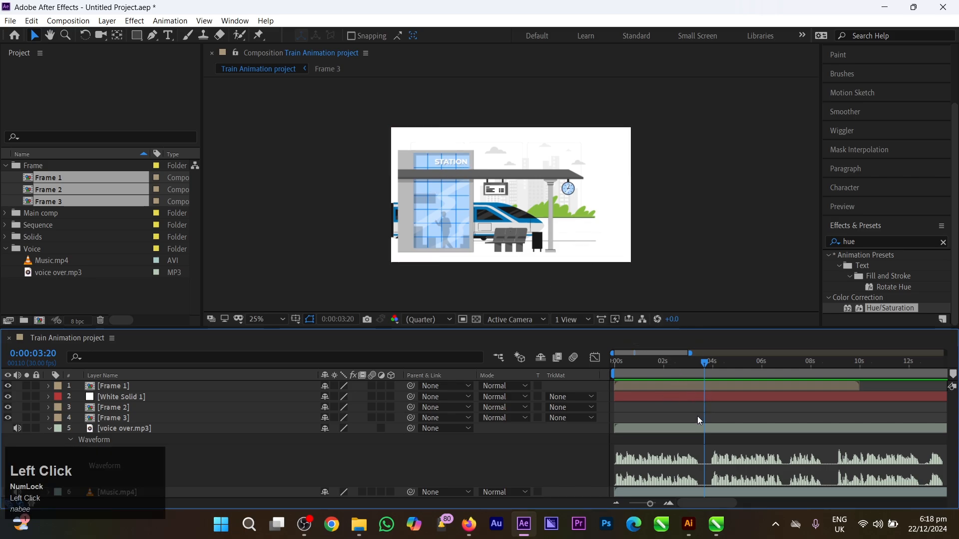
{"action": "left_click", "coordinate": [710, 388]}
{"action": "left_click", "coordinate": [719, 410]}
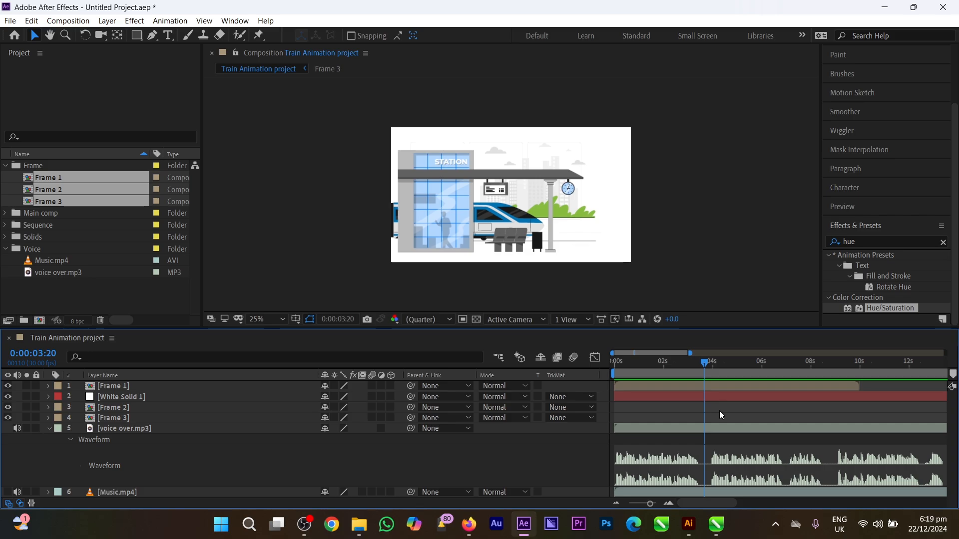
{"action": "key", "text": "KP_Multiply"}
{"action": "scroll", "coordinate": [704, 396], "scroll_direction": "up", "scroll_amount": 5}
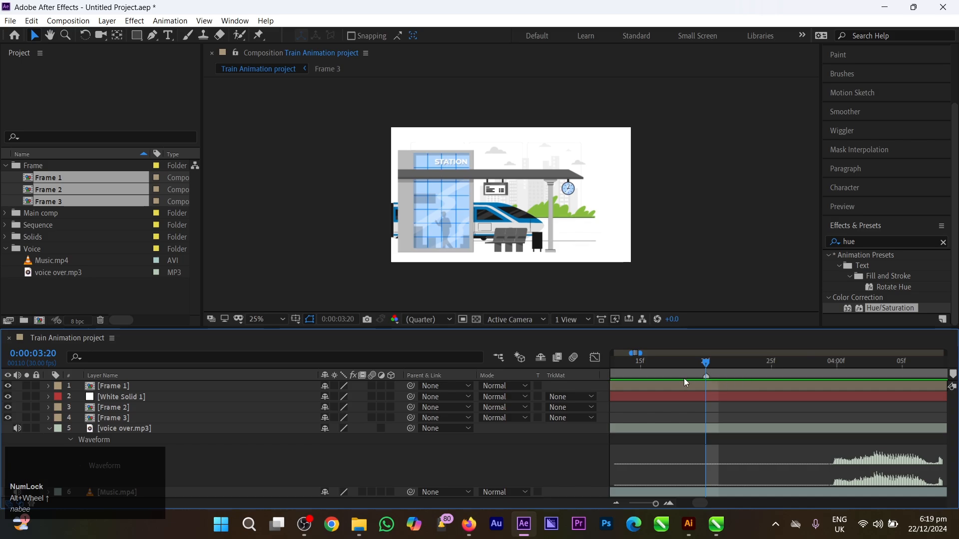
{"action": "left_click", "coordinate": [706, 377]}
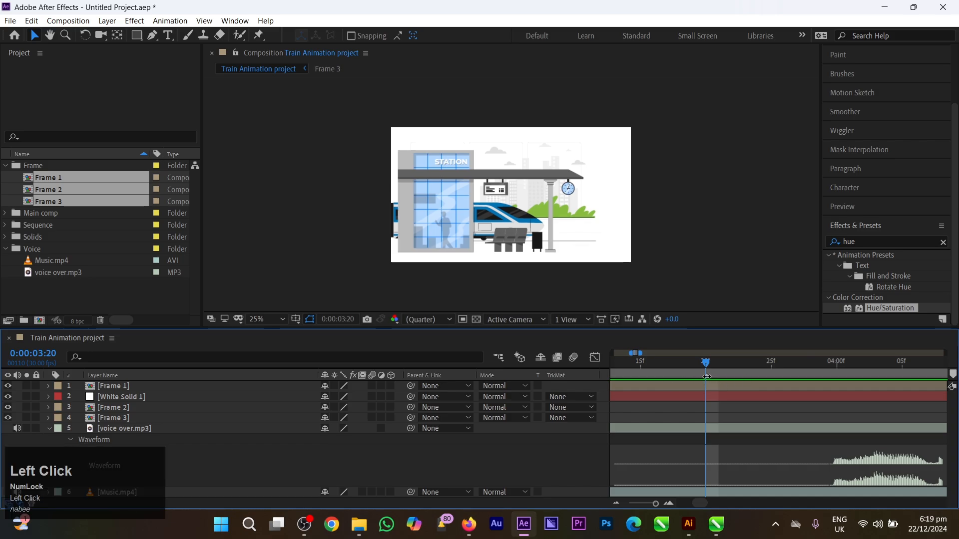
{"action": "scroll", "coordinate": [718, 414], "scroll_direction": "down", "scroll_amount": 5}
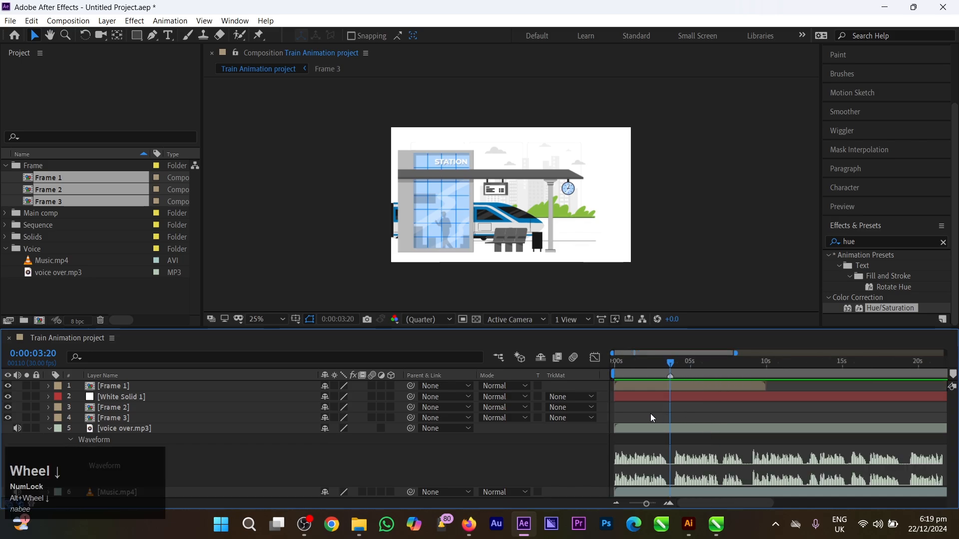
{"action": "scroll", "coordinate": [662, 414], "scroll_direction": "up", "scroll_amount": 2}
{"action": "left_click", "coordinate": [667, 415]}
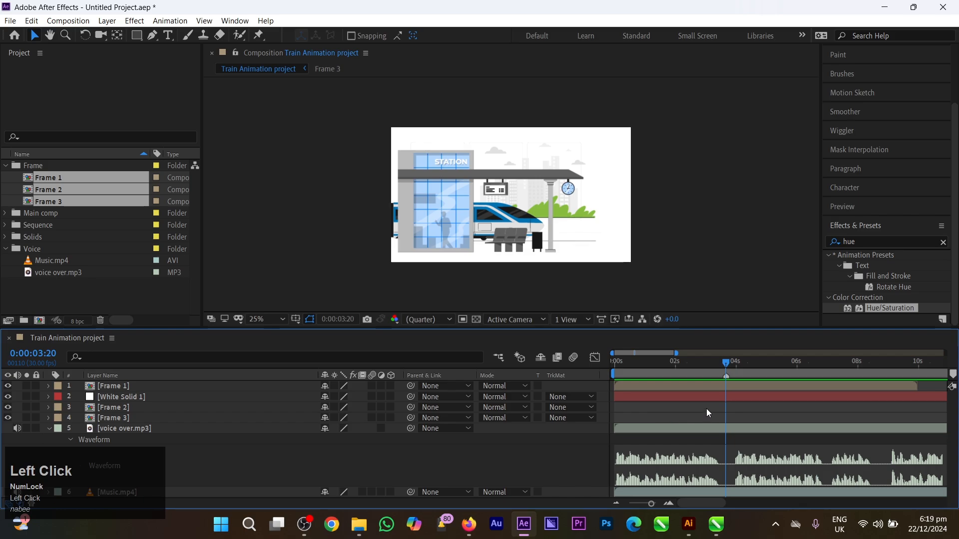
{"action": "mouse_move", "coordinate": [726, 363]}
{"action": "left_mouse_down"}
{"action": "mouse_move", "coordinate": [667, 372]}
{"action": "mouse_move", "coordinate": [727, 363]}
{"action": "mouse_move", "coordinate": [729, 372]}
{"action": "left_mouse_up"}
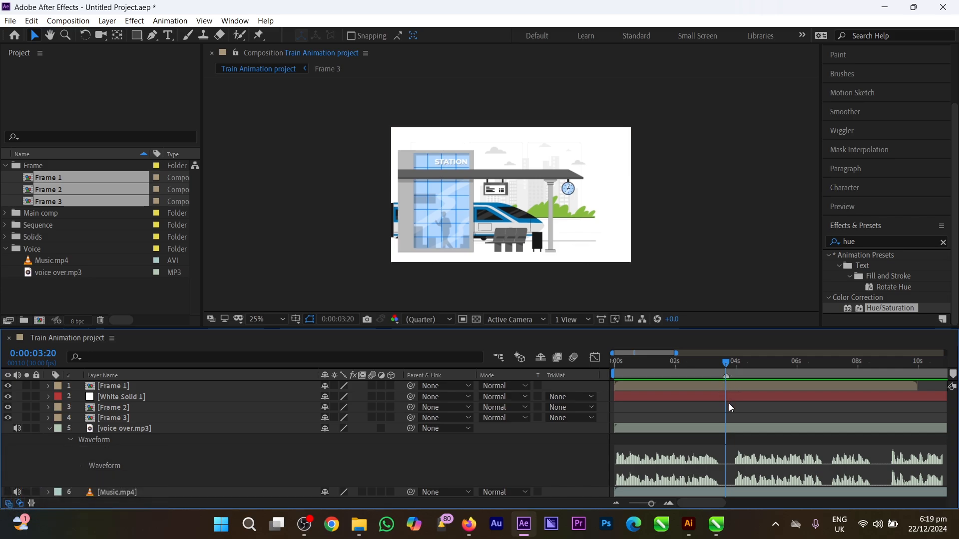
Open the Frame 1 precomposition from its layer in the Train Animation project timeline
{"action": "left_click", "coordinate": [118, 388]}
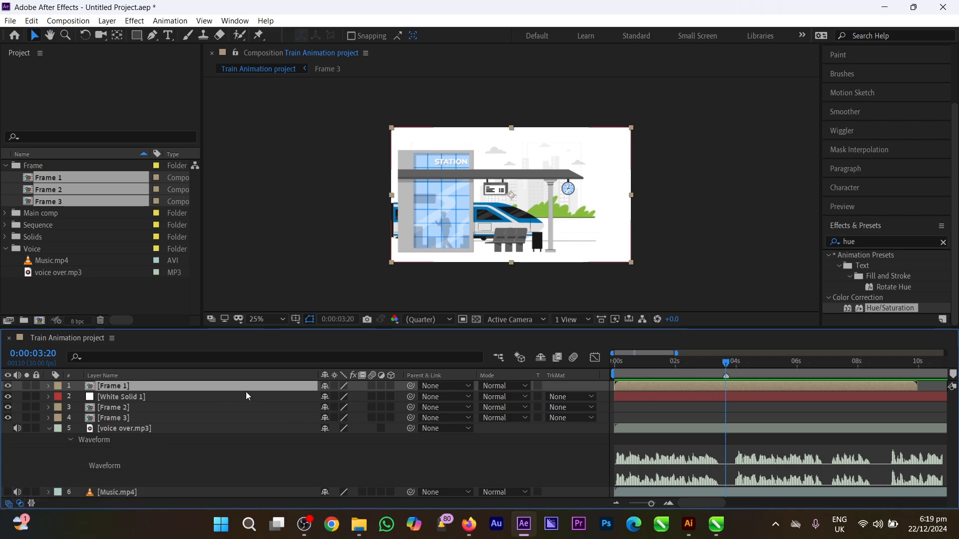
{"action": "left_click", "coordinate": [825, 402]}
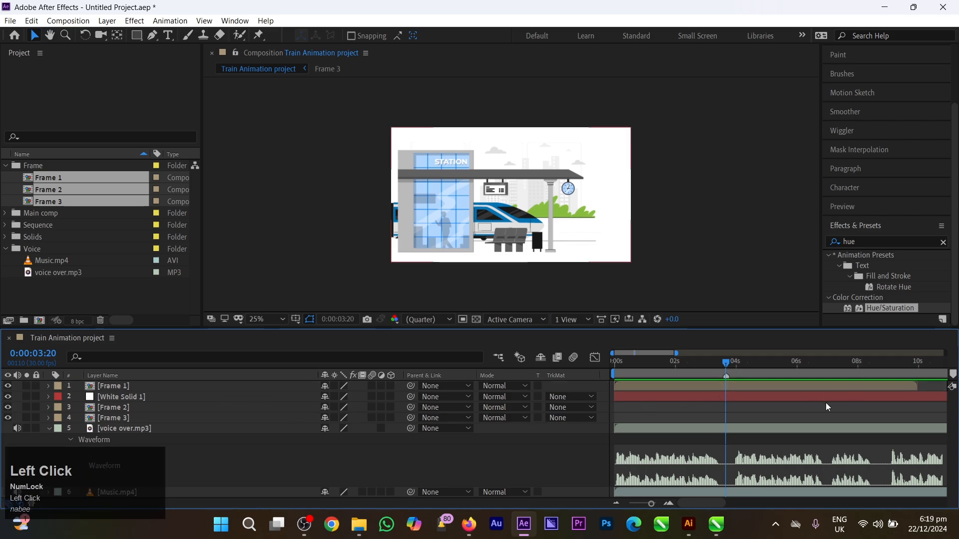
{"action": "left_click", "coordinate": [724, 385]}
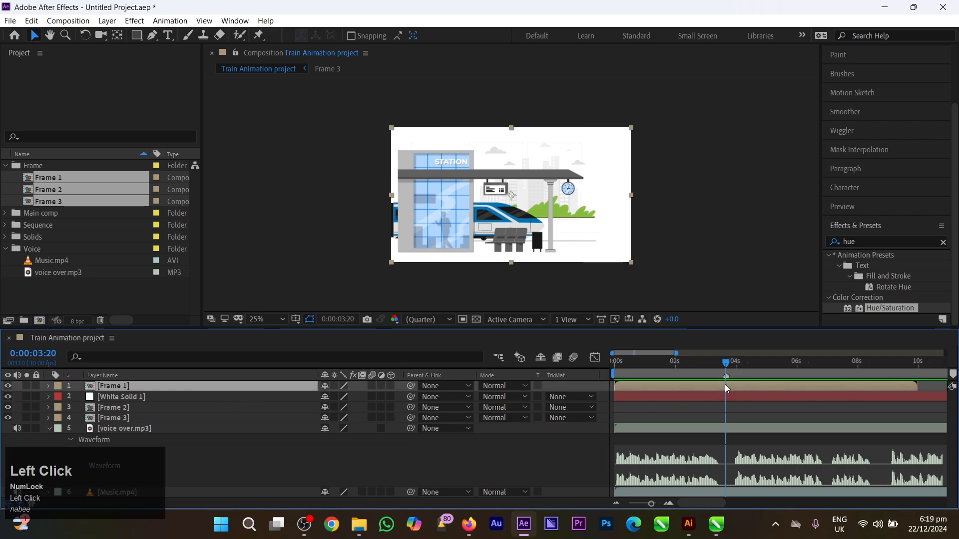
{"action": "double_click", "coordinate": [725, 387]}
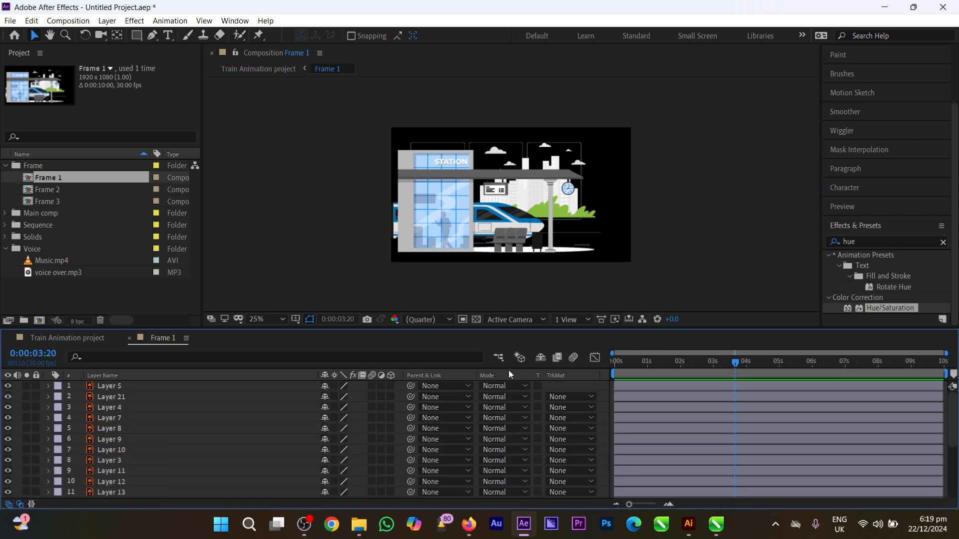
Examine the Frame 1 artwork and its whole layer stack, from Layer 5 down to flats
{"action": "left_click", "coordinate": [701, 397]}
{"action": "scroll", "coordinate": [701, 395], "scroll_direction": "up", "scroll_amount": 1}
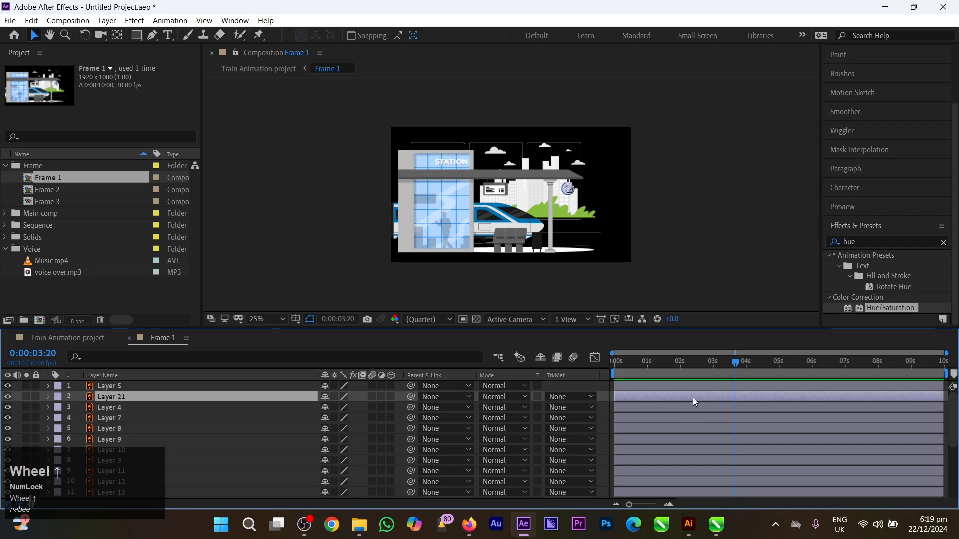
{"action": "left_click", "coordinate": [692, 387]}
{"action": "scroll", "coordinate": [698, 494], "scroll_direction": "down", "scroll_amount": 4}
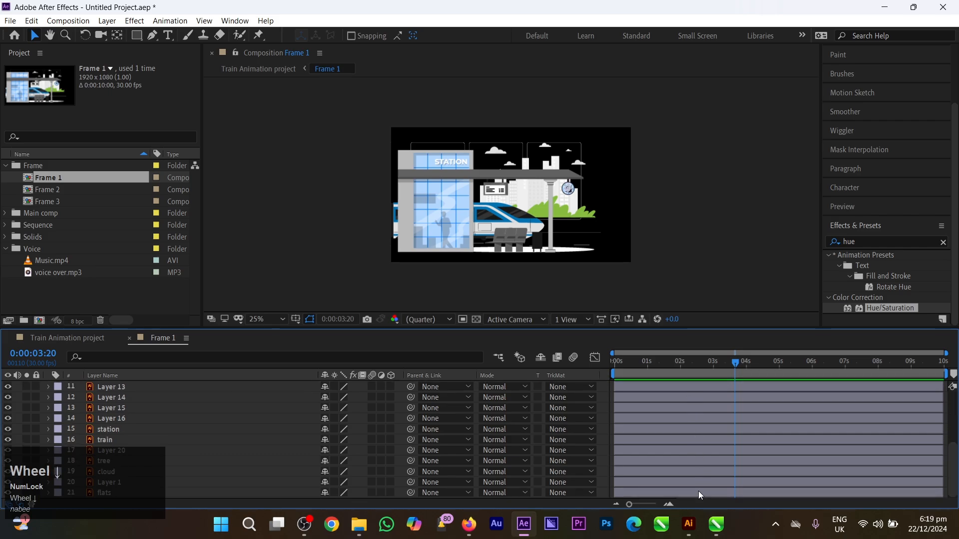
{"action": "left_click", "coordinate": [698, 490]}
{"action": "scroll", "coordinate": [704, 482], "scroll_direction": "up", "scroll_amount": 4}
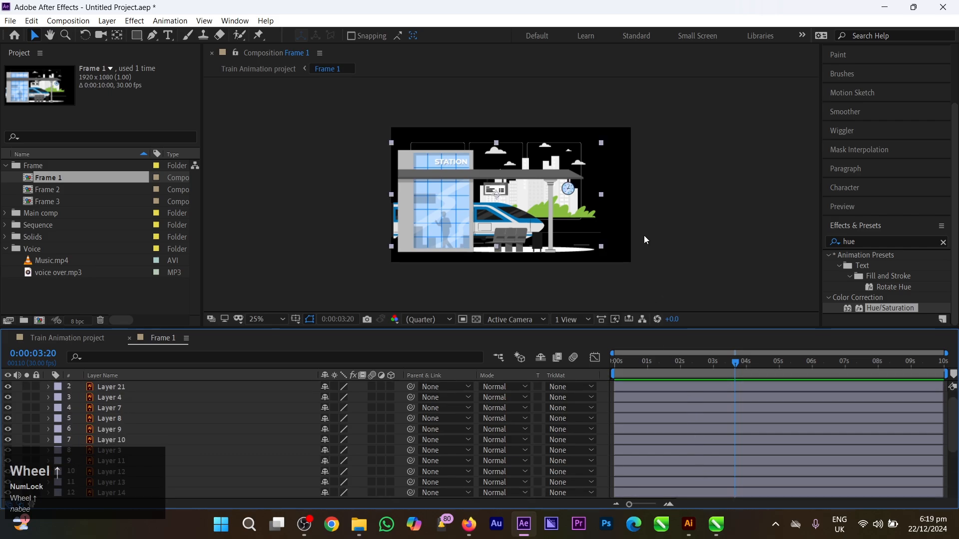
{"action": "scroll", "coordinate": [644, 235], "scroll_direction": "up", "scroll_amount": 4}
{"action": "scroll", "coordinate": [643, 235], "scroll_direction": "down", "scroll_amount": 2}
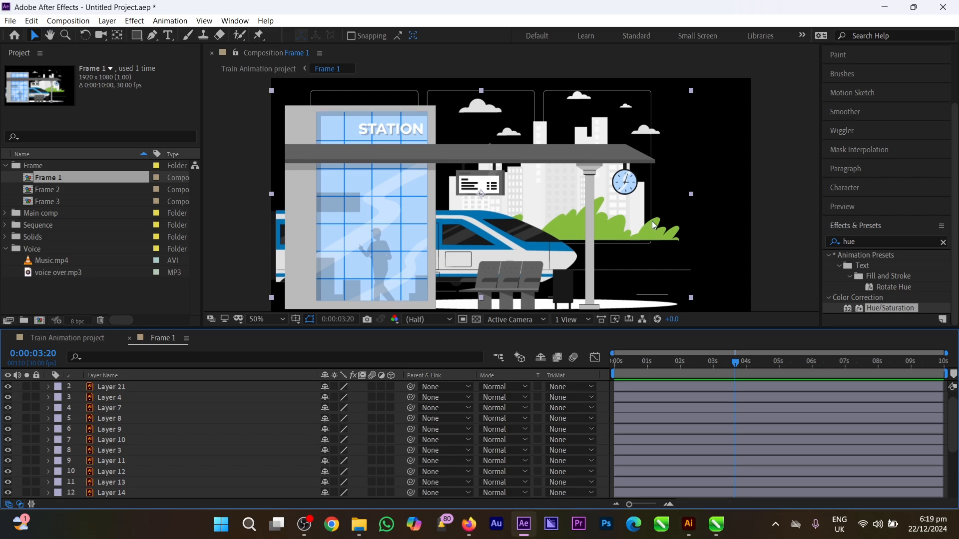
{"action": "scroll", "coordinate": [594, 168], "scroll_direction": "down", "scroll_amount": 4}
{"action": "scroll", "coordinate": [593, 168], "scroll_direction": "up", "scroll_amount": 4}
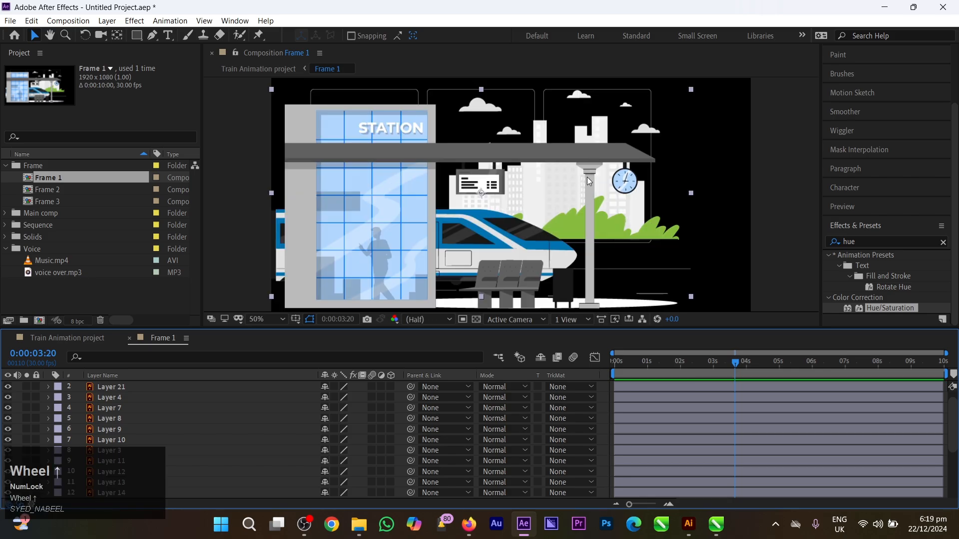
Select the station building in the Frame 1 artwork and lock the station layer
{"action": "key", "text": "space"}
{"action": "left_click_drag", "start_coordinate": [483, 262], "coordinate": [570, 240]}
{"action": "left_click", "coordinate": [458, 174]}
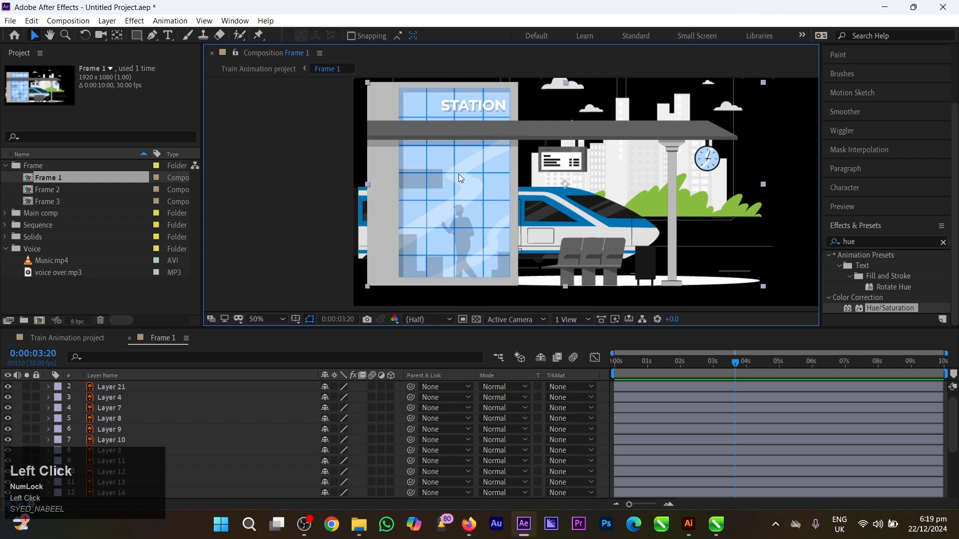
{"action": "scroll", "coordinate": [463, 219], "scroll_direction": "down", "scroll_amount": 2}
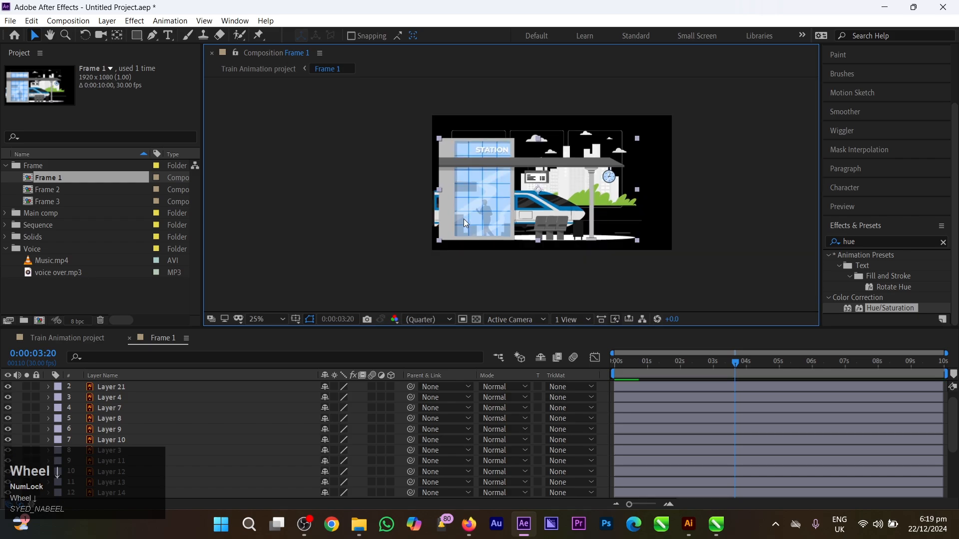
{"action": "scroll", "coordinate": [658, 477], "scroll_direction": "down", "scroll_amount": 3}
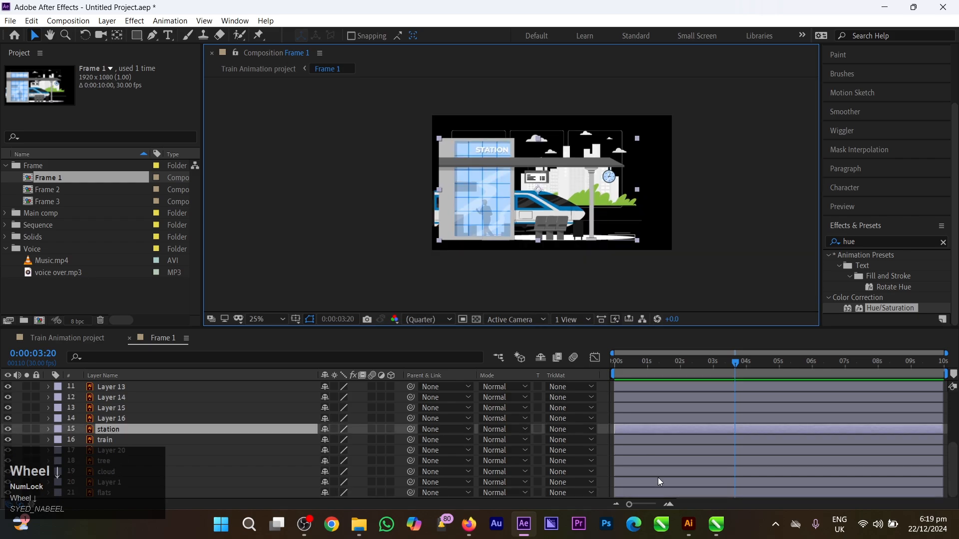
{"action": "left_click", "coordinate": [497, 173]}
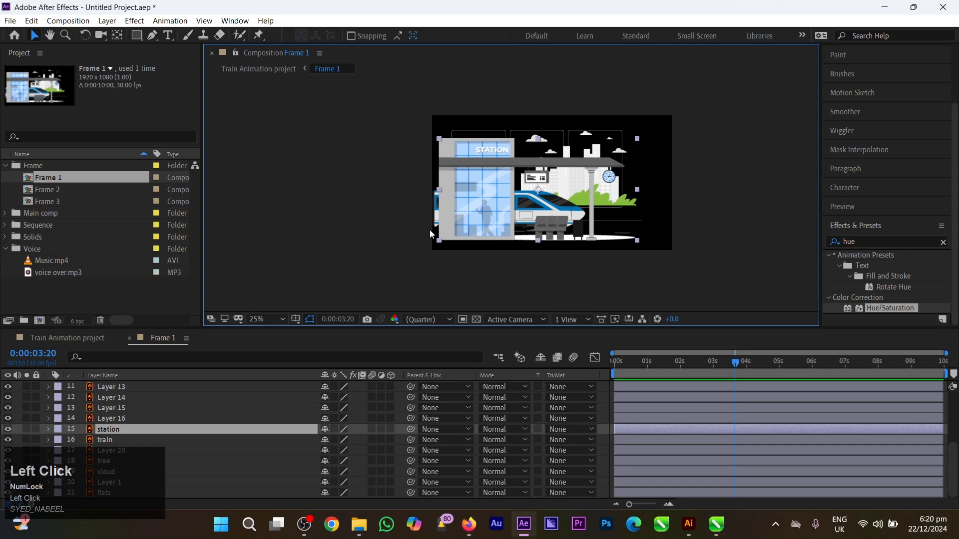
{"action": "scroll", "coordinate": [497, 208], "scroll_direction": "up", "scroll_amount": 1}
{"action": "scroll", "coordinate": [498, 213], "scroll_direction": "down", "scroll_amount": 1}
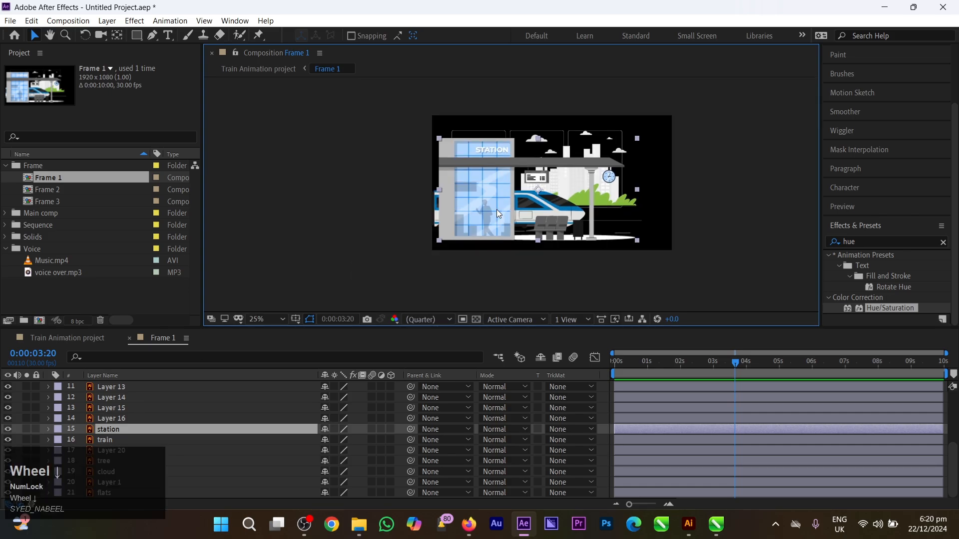
{"action": "left_click", "coordinate": [35, 430]}
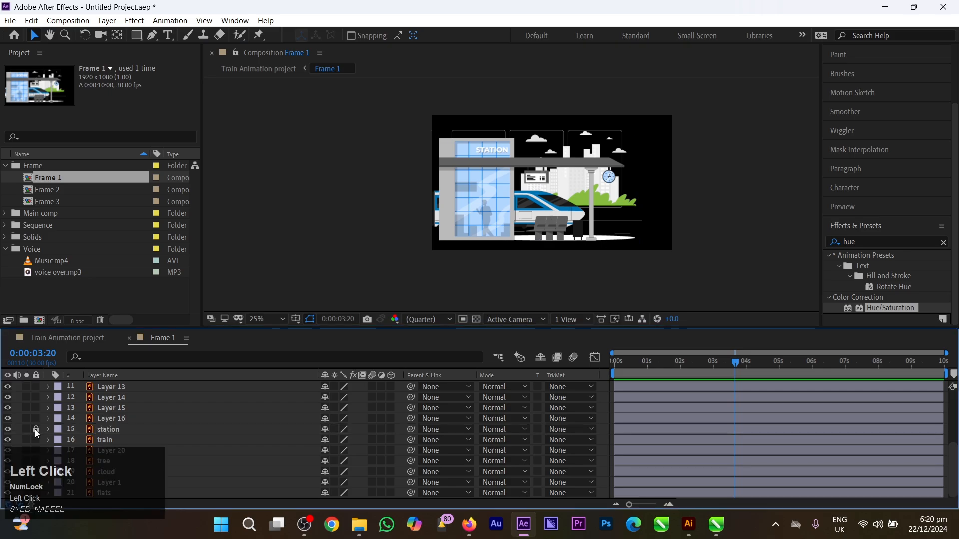
{"action": "left_click", "coordinate": [36, 431]}
{"action": "left_click", "coordinate": [35, 430]}
Try to shift the flats artwork behind the station slightly up and to the right, and undo the move
{"action": "scroll", "coordinate": [579, 244], "scroll_direction": "up", "scroll_amount": 1}
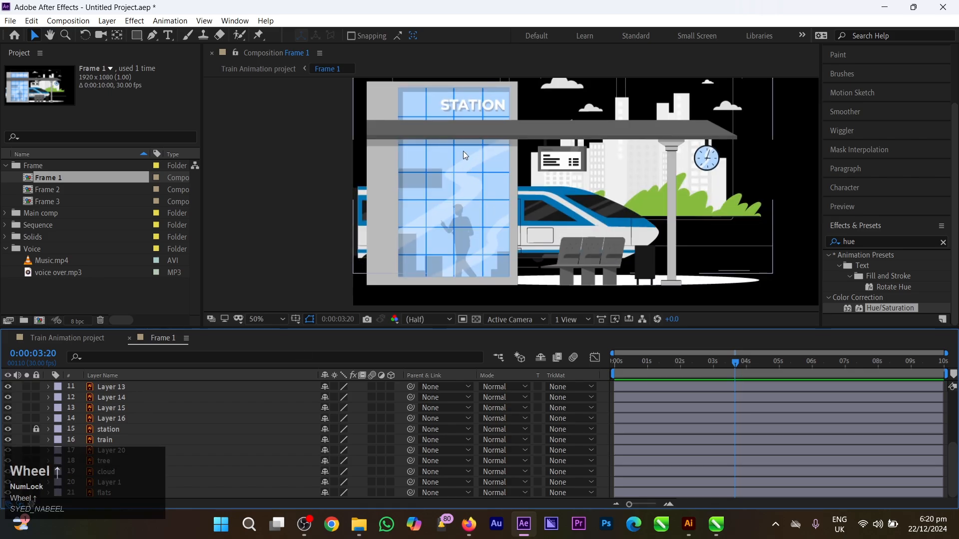
{"action": "scroll", "coordinate": [447, 135], "scroll_direction": "down", "scroll_amount": 1}
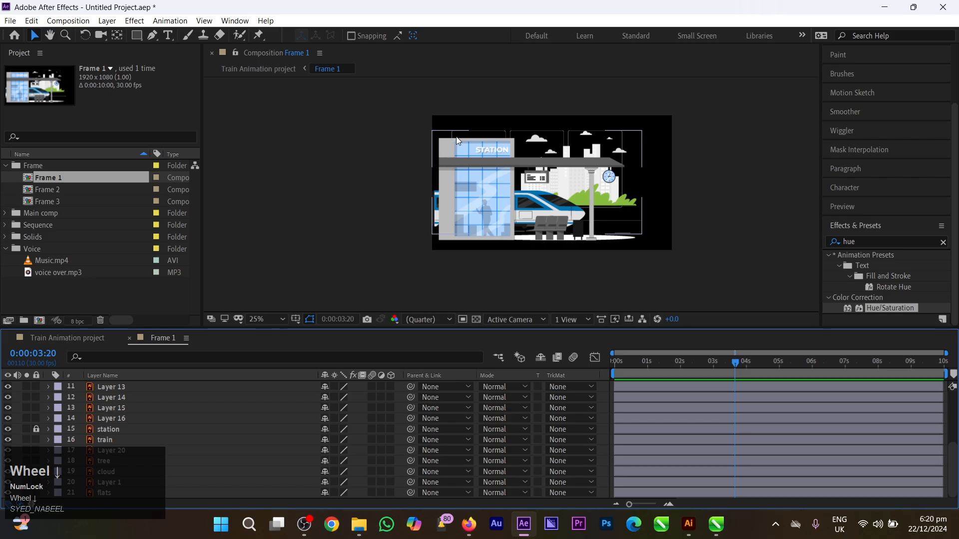
{"action": "scroll", "coordinate": [445, 148], "scroll_direction": "up", "scroll_amount": 1}
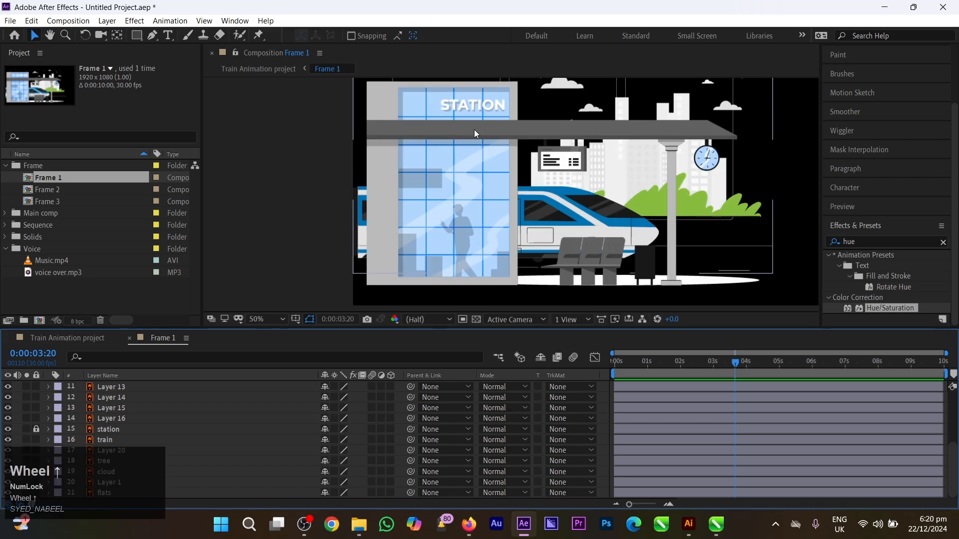
{"action": "left_click", "coordinate": [496, 155]}
{"action": "left_click_drag", "start_coordinate": [495, 155], "coordinate": [488, 202]}
{"action": "left_click", "coordinate": [459, 133]}
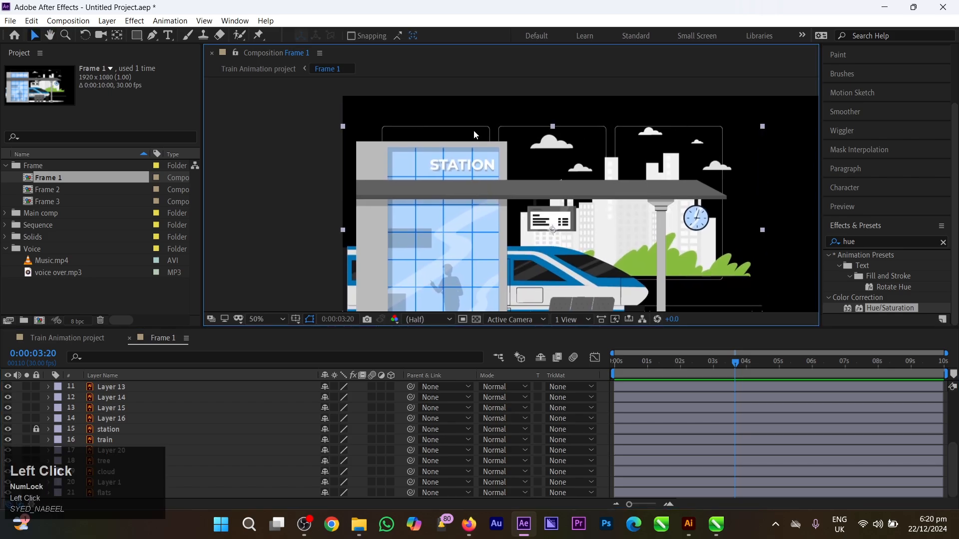
{"action": "left_click_drag", "start_coordinate": [458, 132], "coordinate": [475, 118]}
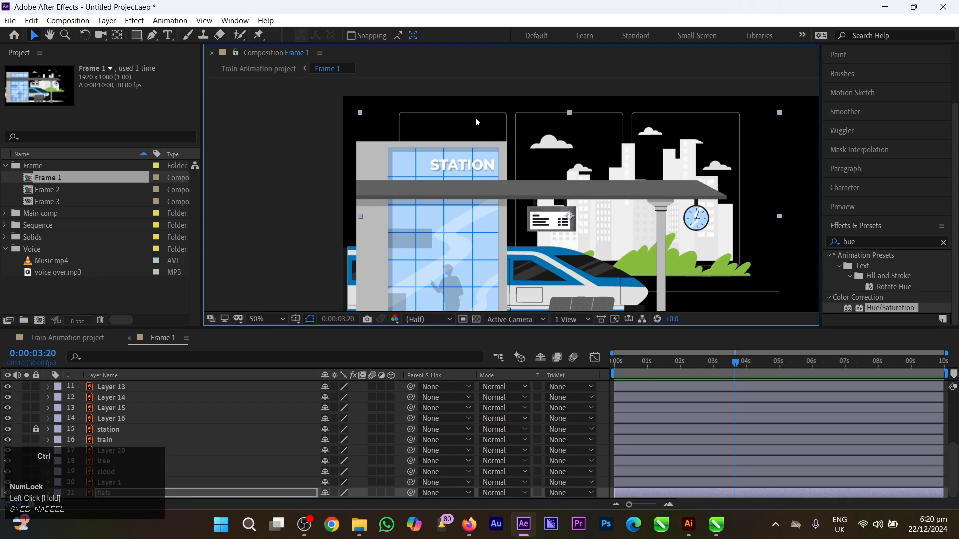
{"action": "key", "text": "ctrl+z"}
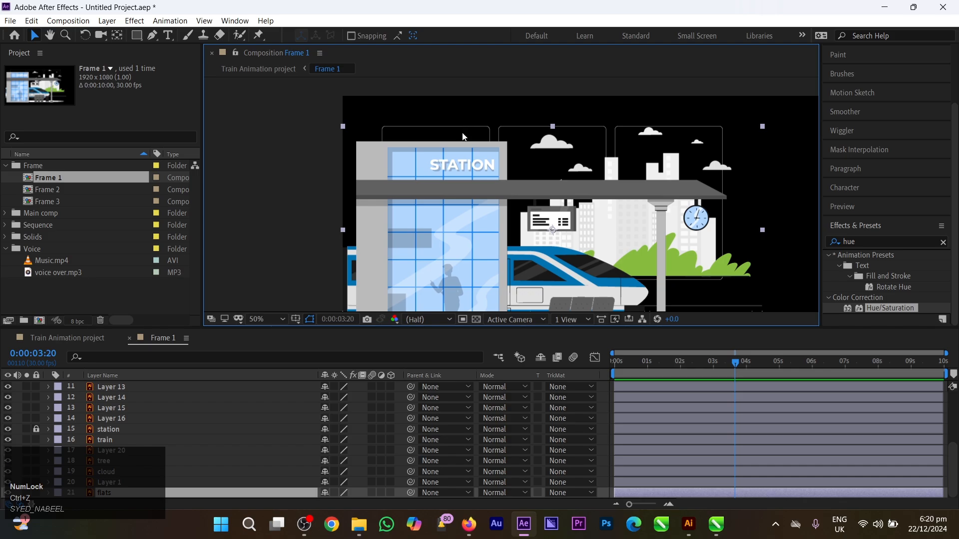
Lock the selected flats layer in the Frame 1 composition
{"action": "scroll", "coordinate": [625, 435], "scroll_direction": "down", "scroll_amount": 1}
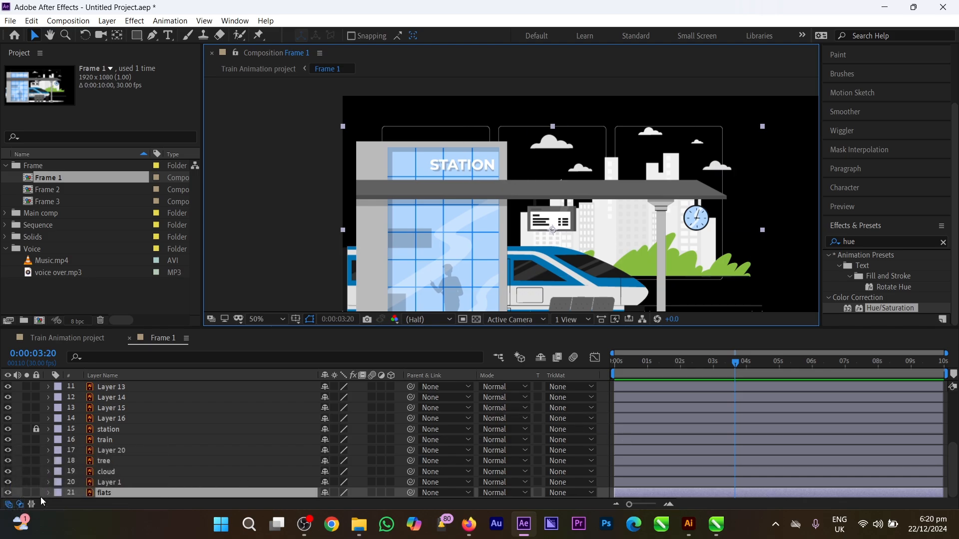
{"action": "key", "text": "ctrl"}
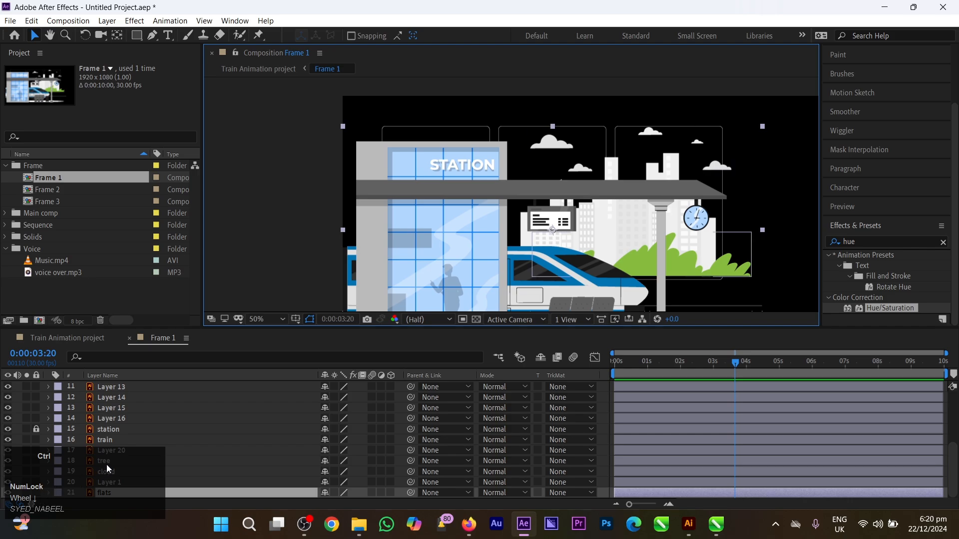
{"action": "key", "text": "ctrl+l"}
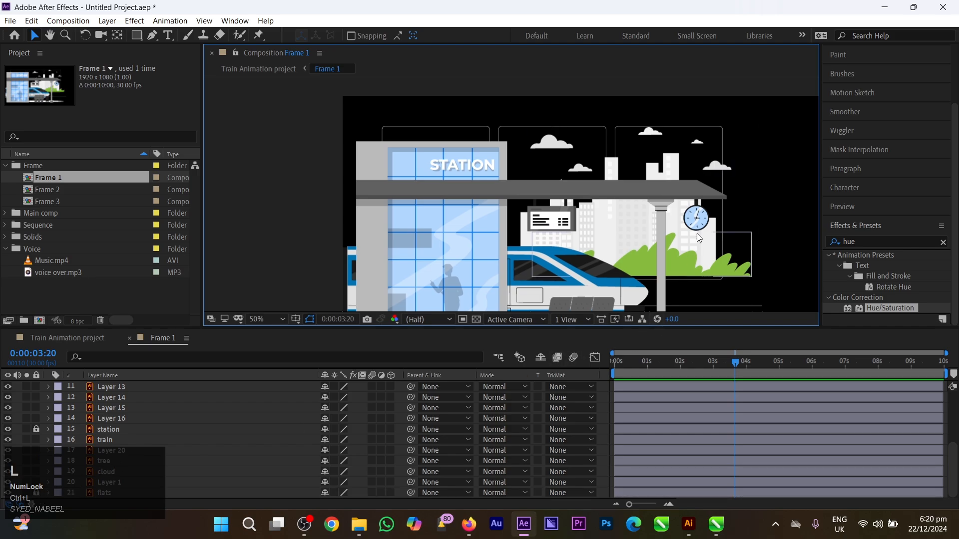
Select the cloud artwork at the start of Frame 1 and shift it horizontally to the right edge of the frame
{"action": "left_click", "coordinate": [723, 170]}
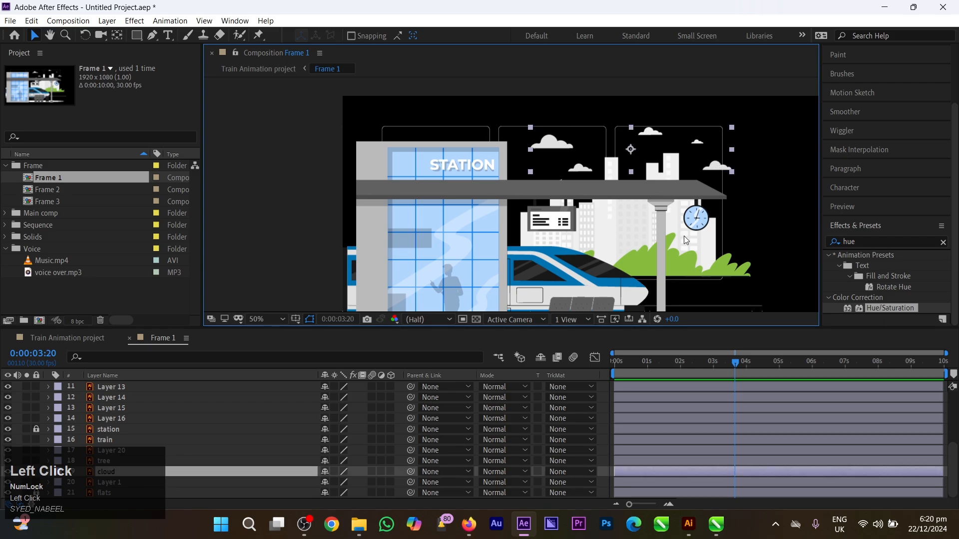
{"action": "scroll", "coordinate": [752, 375], "scroll_direction": "down", "scroll_amount": 1}
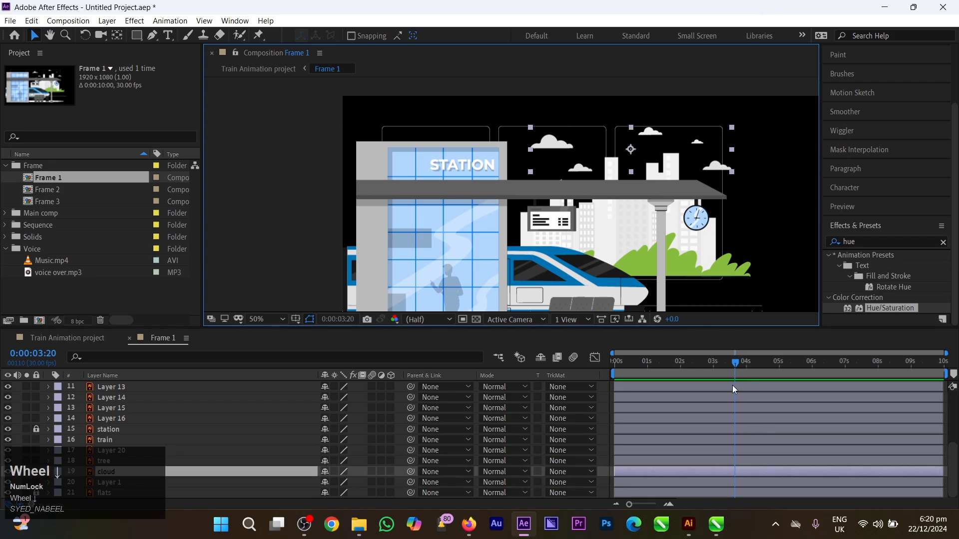
{"action": "left_click_drag", "start_coordinate": [732, 364], "coordinate": [595, 370]}
{"action": "key", "text": "space"}
{"action": "left_click_drag", "start_coordinate": [641, 209], "coordinate": [584, 215]}
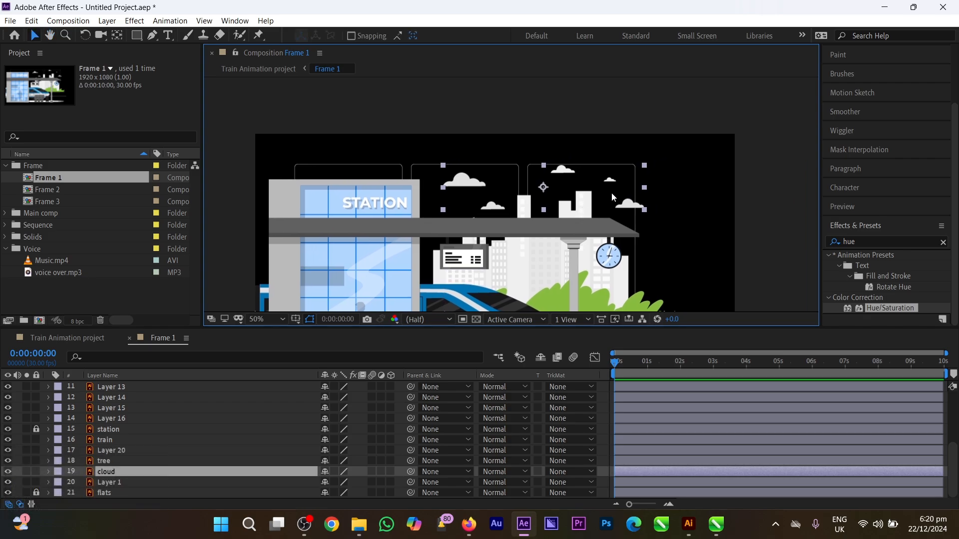
{"action": "left_click_drag", "start_coordinate": [614, 191], "coordinate": [664, 176]}
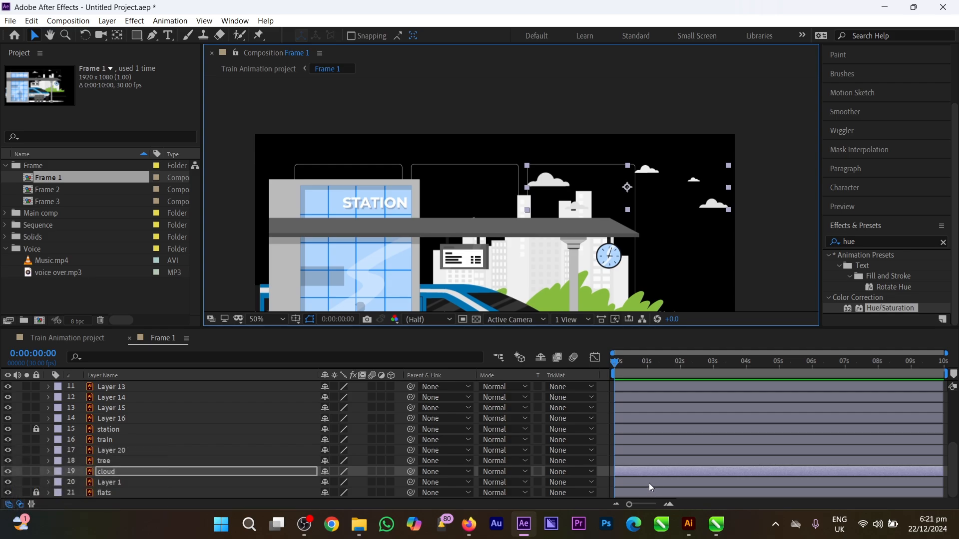
Duplicate the cloud layer and slide the copy horizontally left, partly behind the station building
{"action": "left_click", "coordinate": [648, 470]}
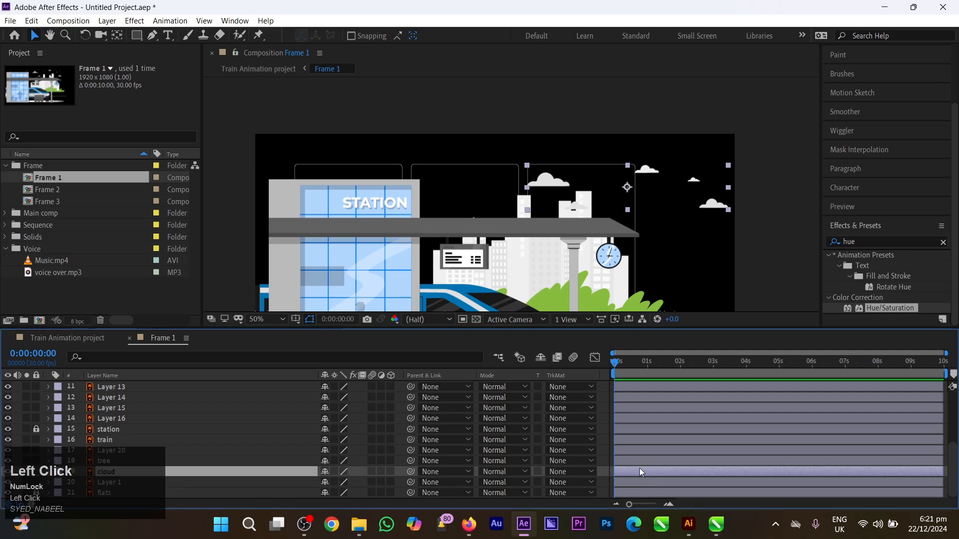
{"action": "key", "text": "ctrl+d"}
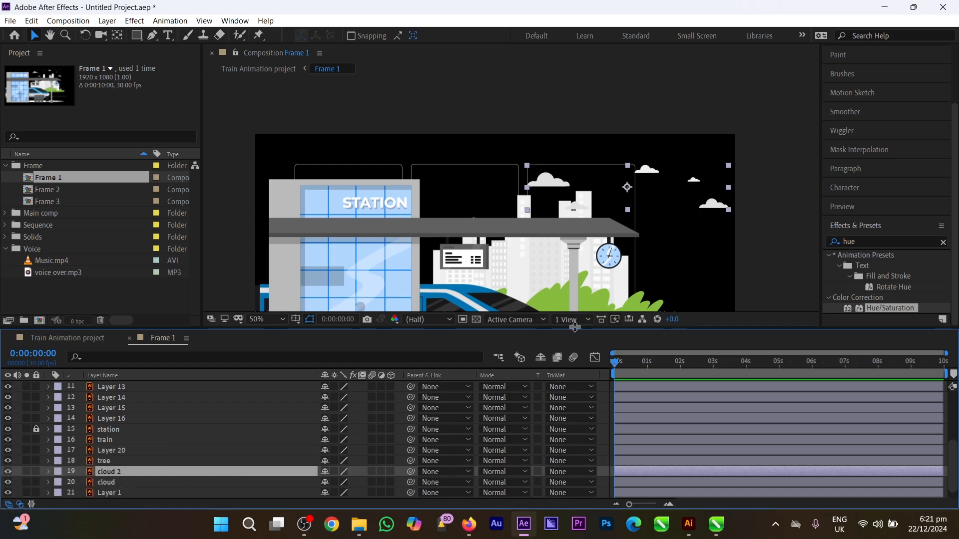
{"action": "key", "text": "Num_Lock"}
{"action": "left_click", "coordinate": [693, 182], "text": "shift"}
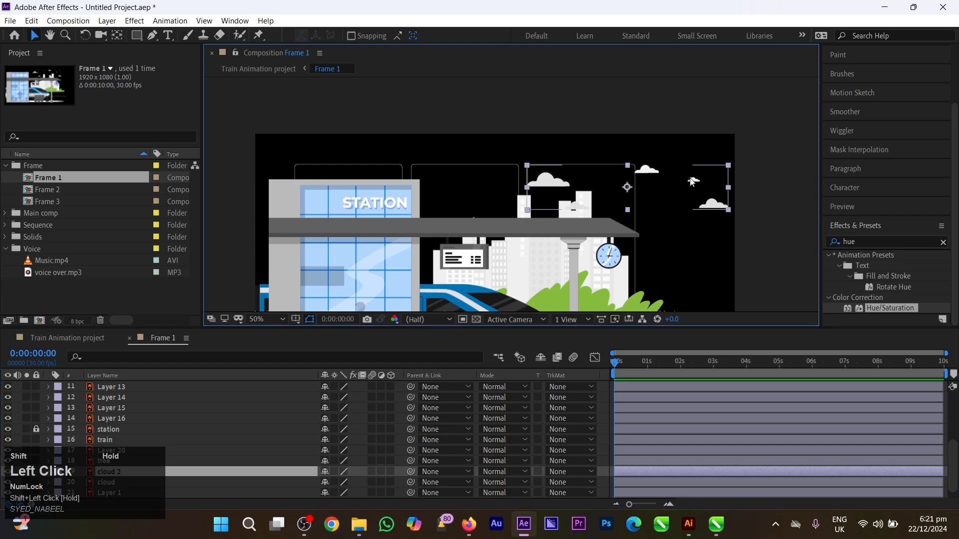
{"action": "left_click_drag", "start_coordinate": [695, 185], "coordinate": [463, 186]}
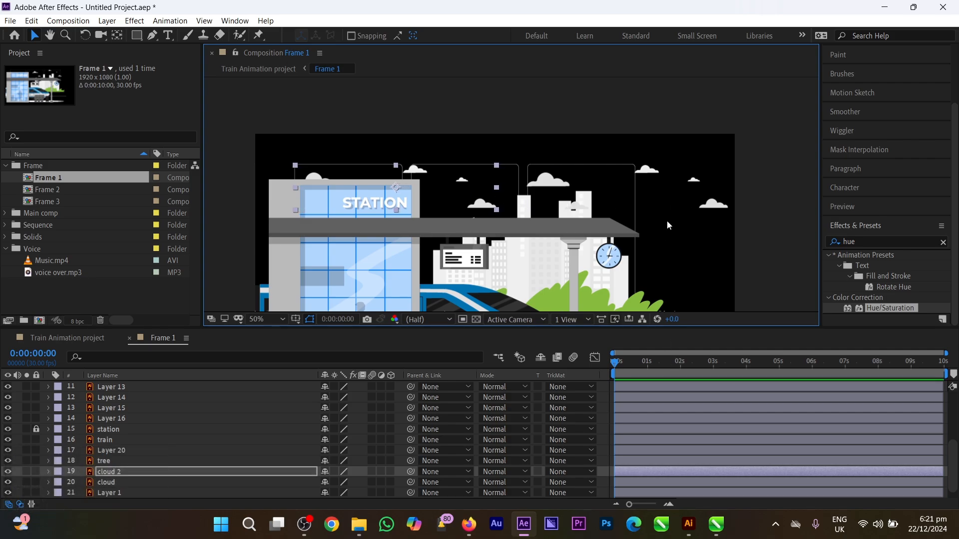
Pre-compose the two cloud layers into a new composition named cloud, moving all attributes into it
{"action": "left_click", "coordinate": [657, 482], "text": "ctrl"}
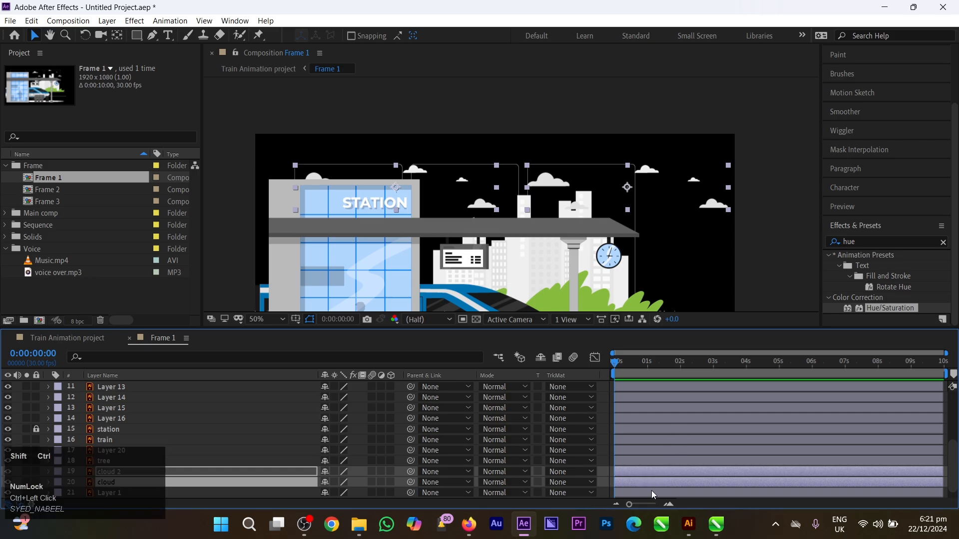
{"action": "key", "text": "ctrl+shift+c"}
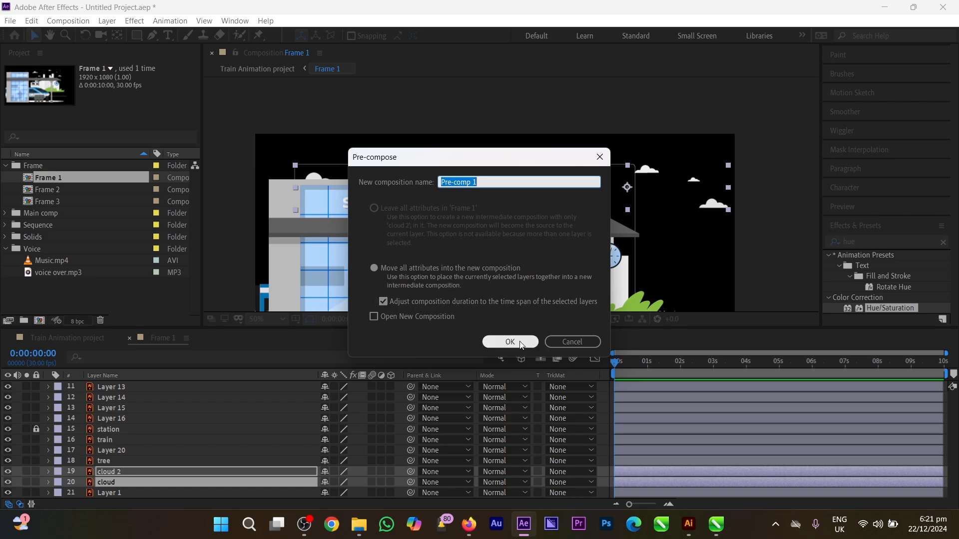
{"action": "double_click", "coordinate": [492, 184]}
{"action": "type", "text": "cloud"}
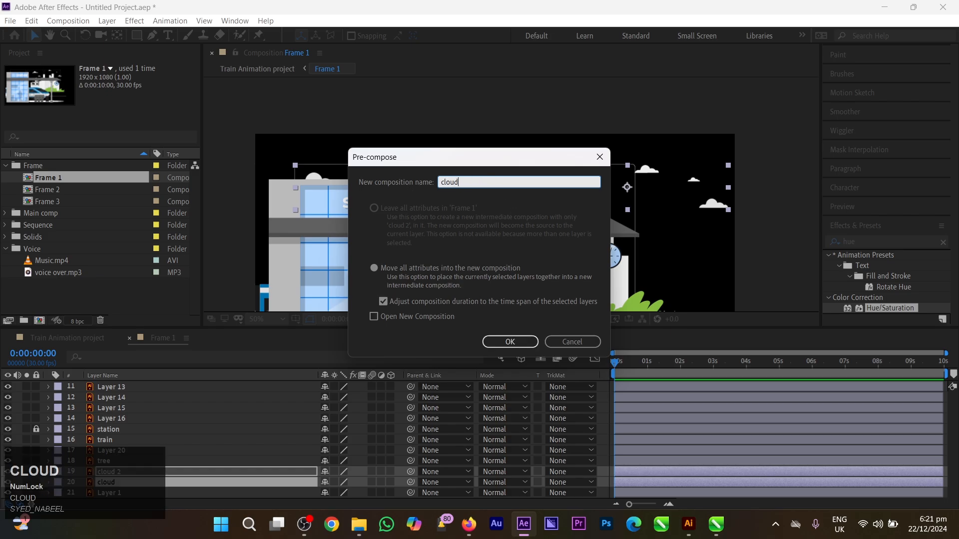
{"action": "left_click", "coordinate": [491, 343]}
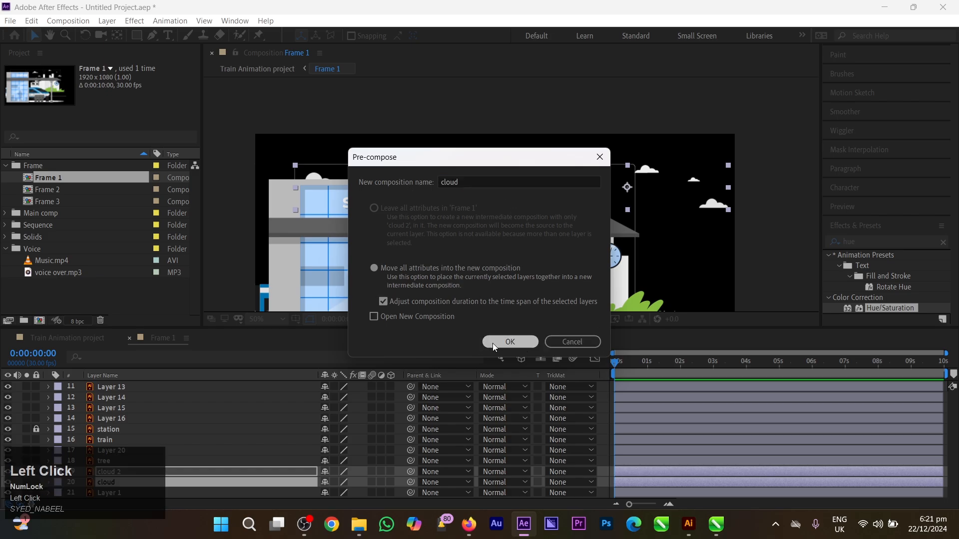
Inspect the pre-composed clouds in the scene, toggling the cloud layer's visibility off and on
{"action": "scroll", "coordinate": [522, 205], "scroll_direction": "down", "scroll_amount": 2}
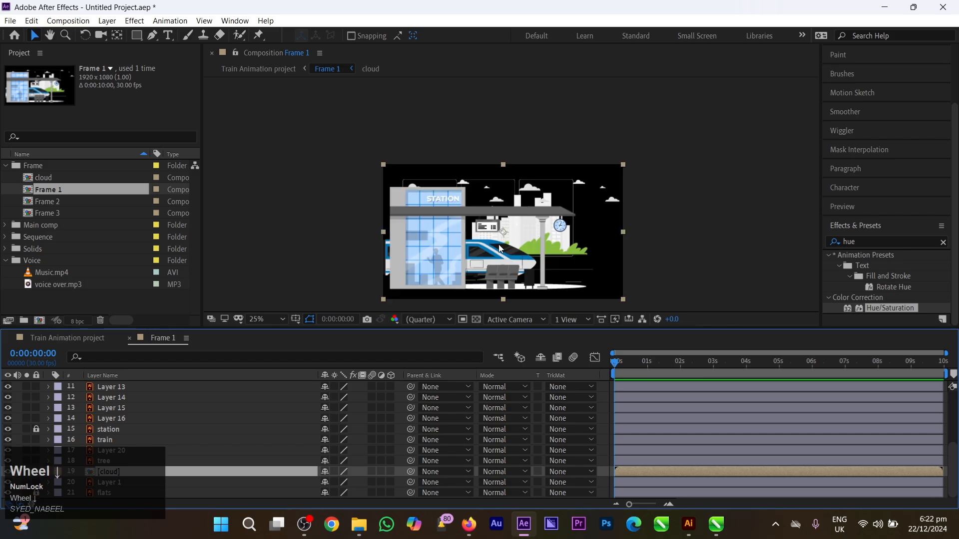
{"action": "scroll", "coordinate": [519, 209], "scroll_direction": "up", "scroll_amount": 2}
{"action": "scroll", "coordinate": [524, 207], "scroll_direction": "down", "scroll_amount": 3}
{"action": "scroll", "coordinate": [524, 207], "scroll_direction": "up", "scroll_amount": 3}
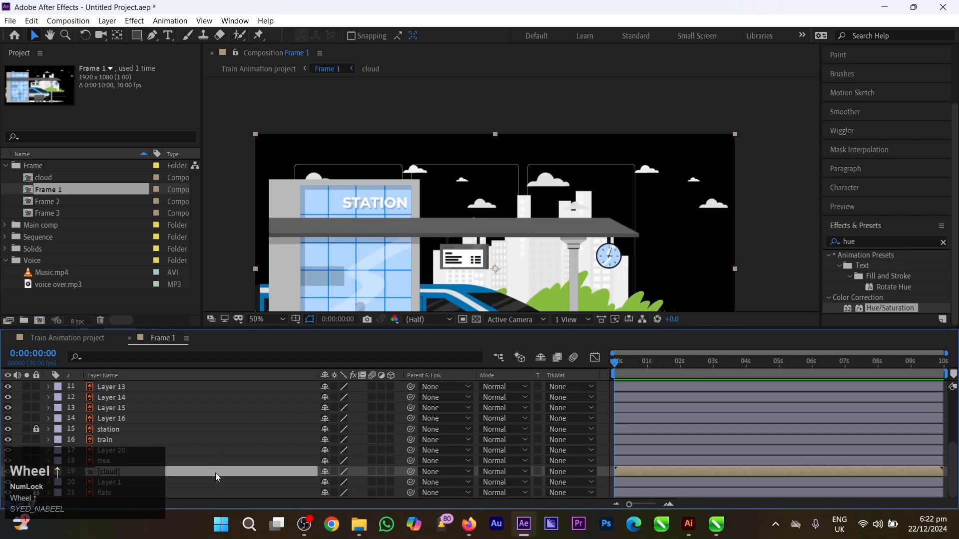
{"action": "left_click", "coordinate": [7, 471]}
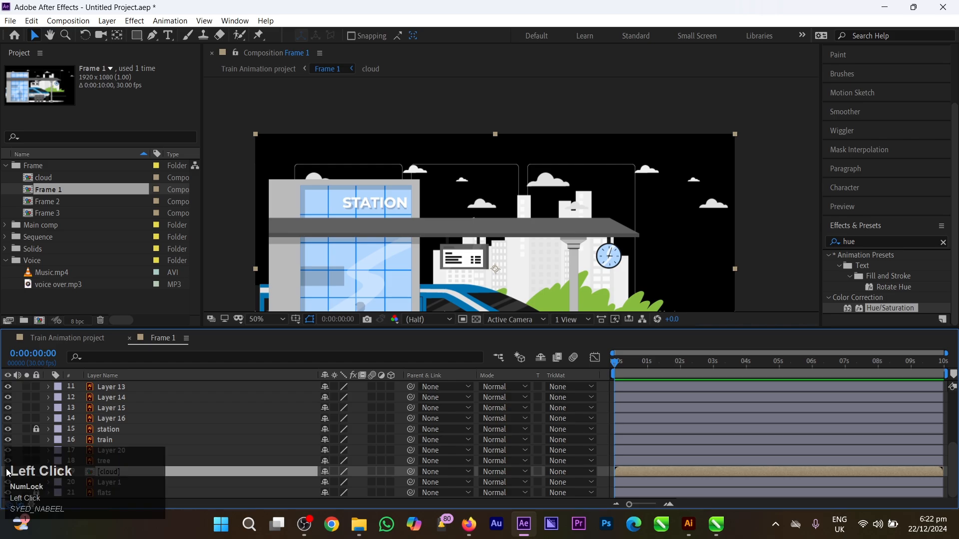
{"action": "left_click", "coordinate": [7, 472]}
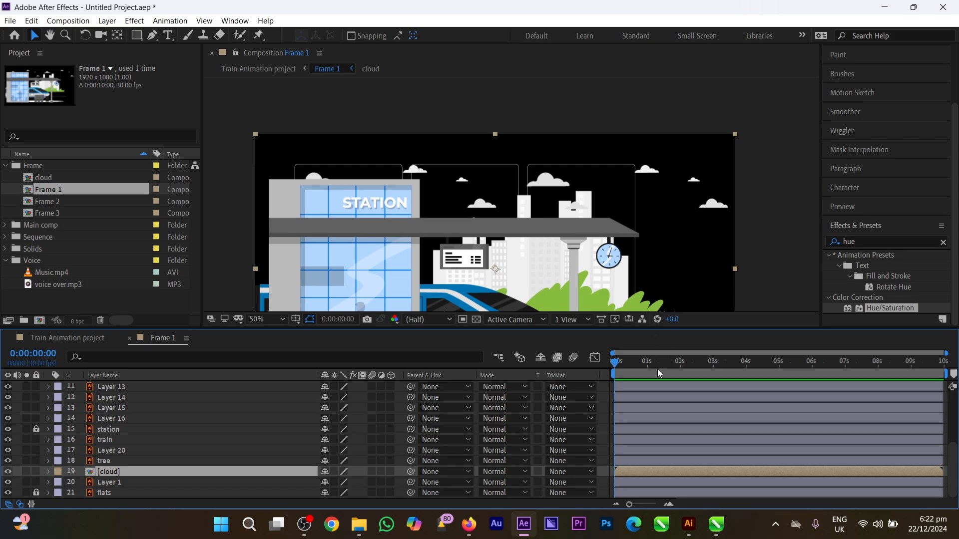
Display the Effect Controls for the cloud layer
{"action": "left_click", "coordinate": [858, 241]}
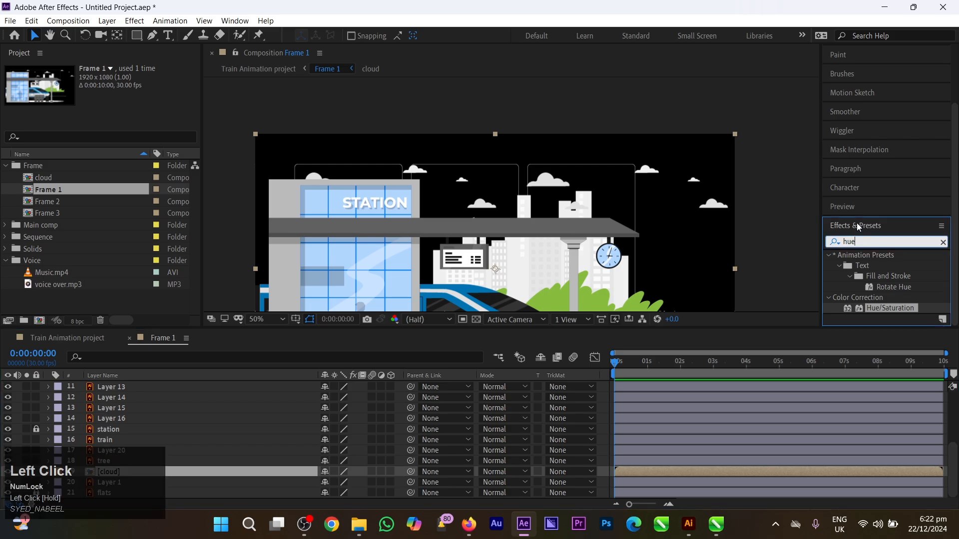
{"action": "left_click", "coordinate": [858, 227]}
{"action": "left_click", "coordinate": [235, 21]}
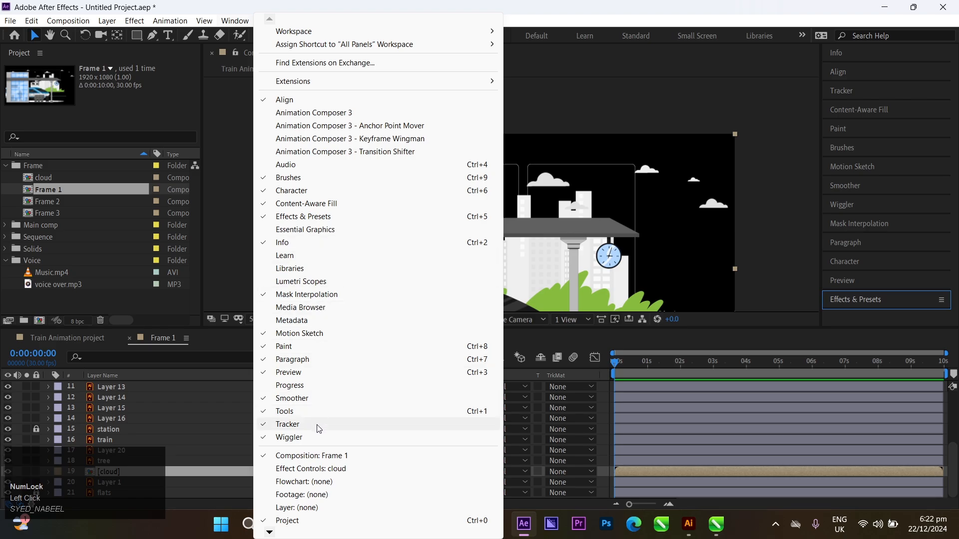
{"action": "scroll", "coordinate": [299, 430], "scroll_direction": "down", "scroll_amount": 1}
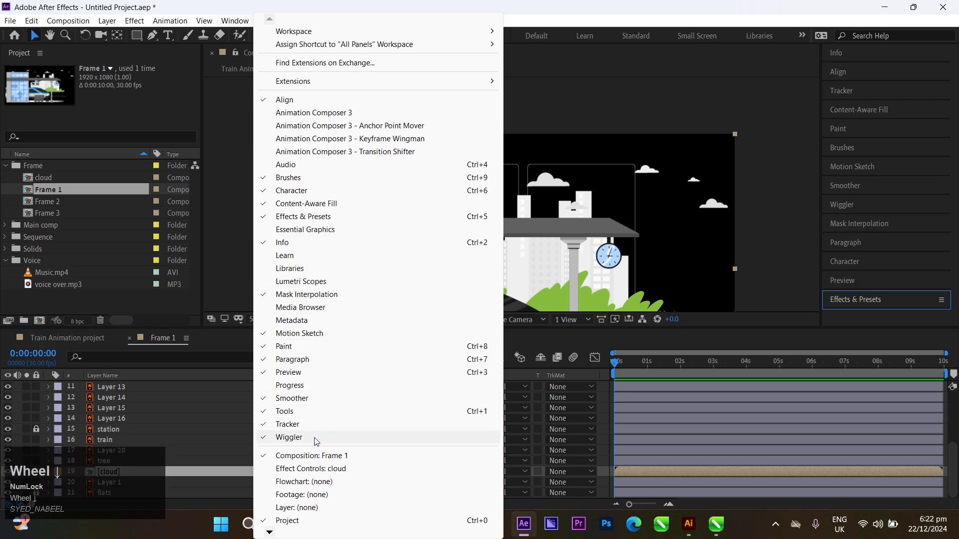
{"action": "left_click", "coordinate": [315, 474]}
Hide Effects & Presets in the workspace and show it again
{"action": "left_click", "coordinate": [235, 21]}
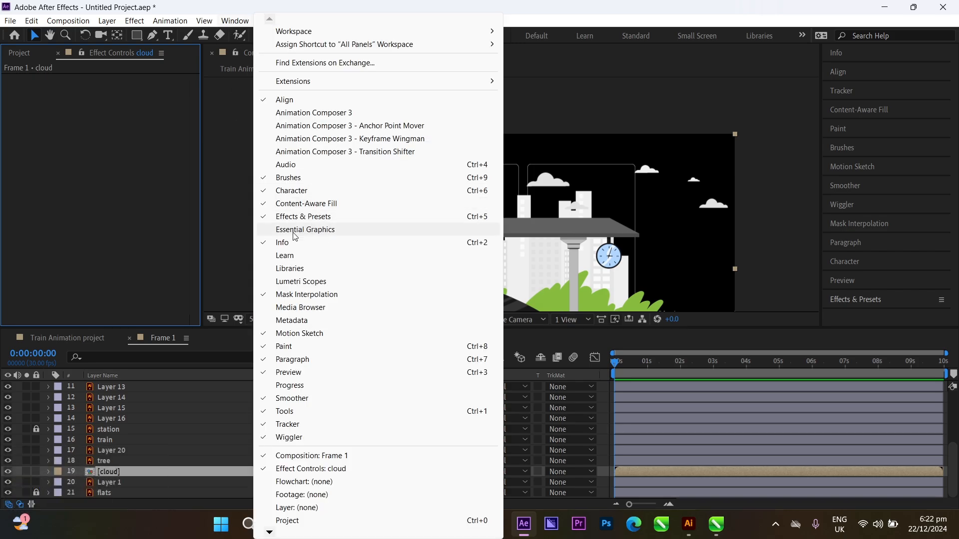
{"action": "left_click", "coordinate": [295, 220]}
{"action": "left_click", "coordinate": [234, 21]}
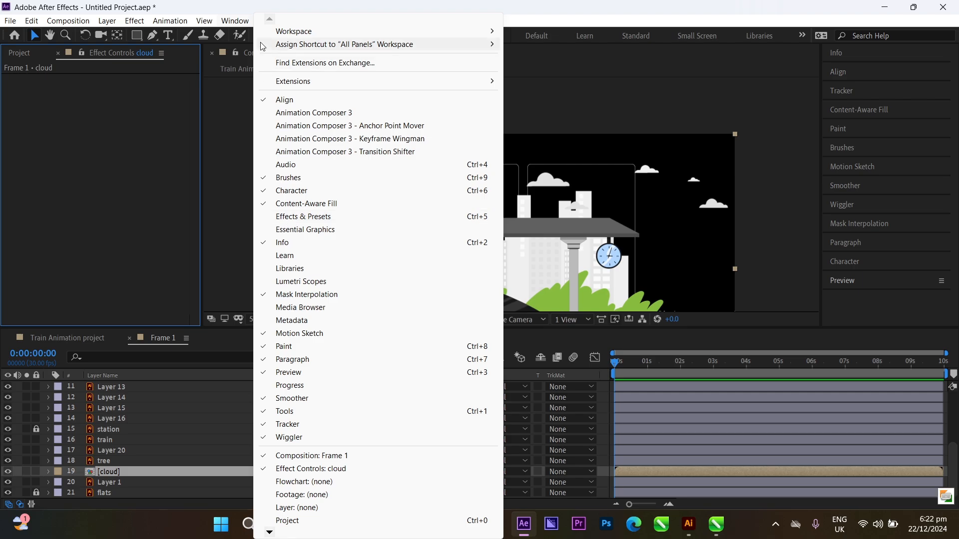
{"action": "left_click", "coordinate": [325, 223]}
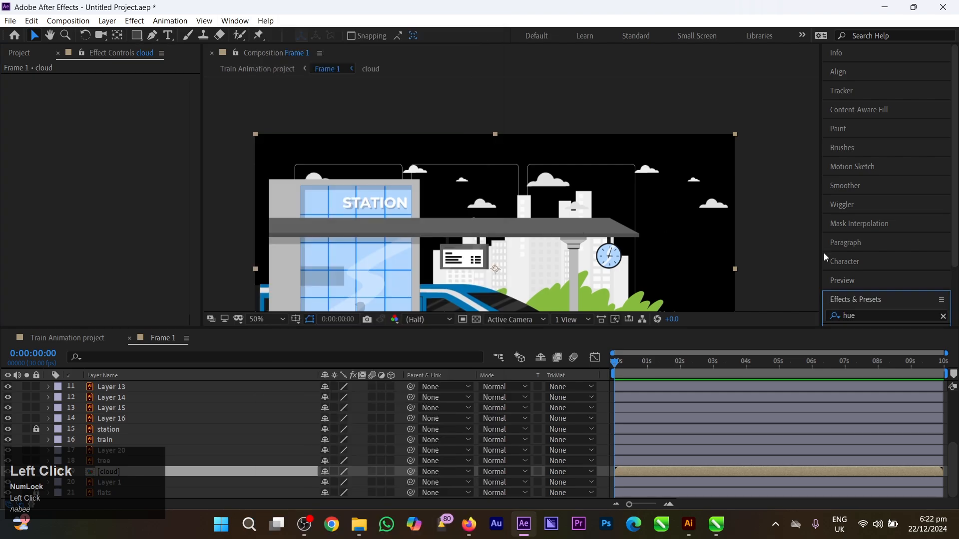
Search the effects for "motion" and apply Motion Tile to the cloud layer
{"action": "scroll", "coordinate": [825, 256], "scroll_direction": "down", "scroll_amount": 3}
{"action": "left_click", "coordinate": [834, 245]}
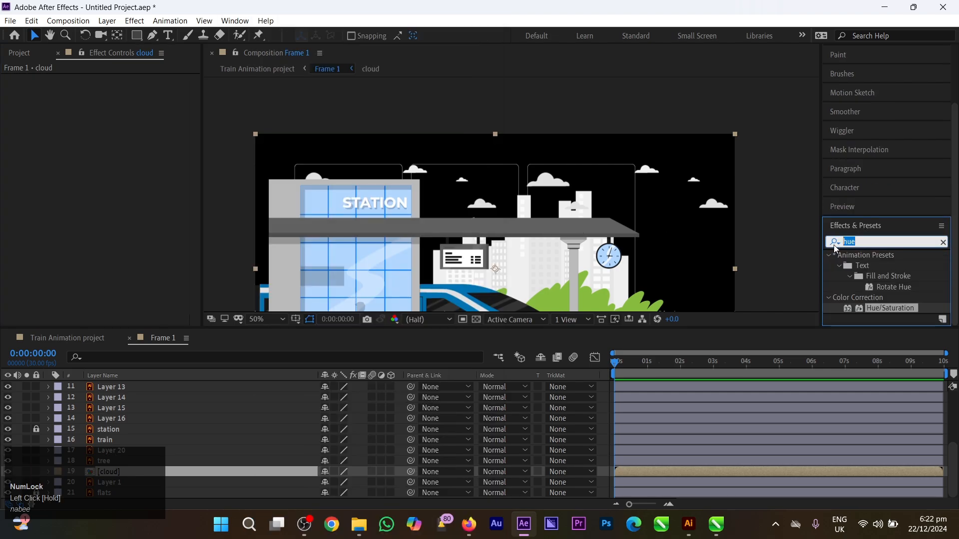
{"action": "type", "text": "motio"}
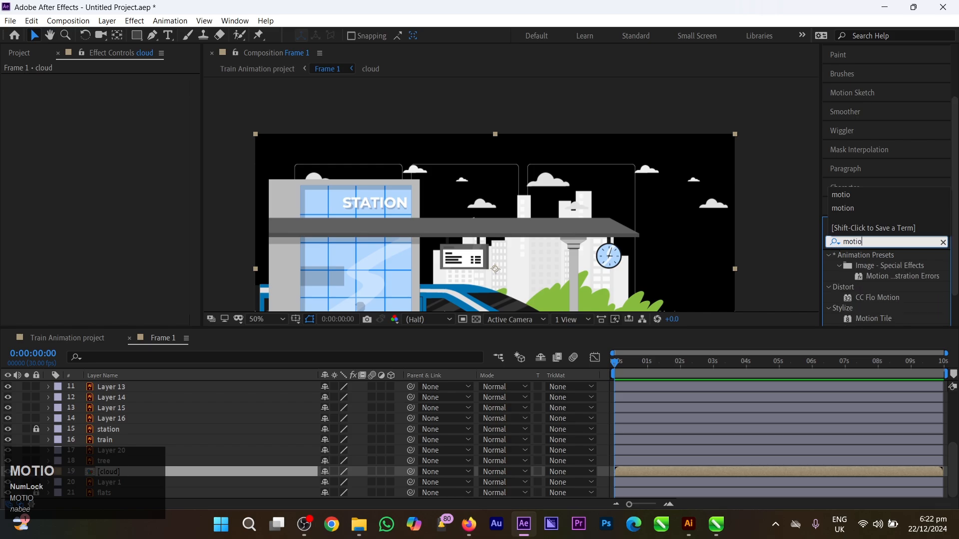
{"action": "type", "text": "n"}
{"action": "scroll", "coordinate": [874, 280], "scroll_direction": "down", "scroll_amount": 2}
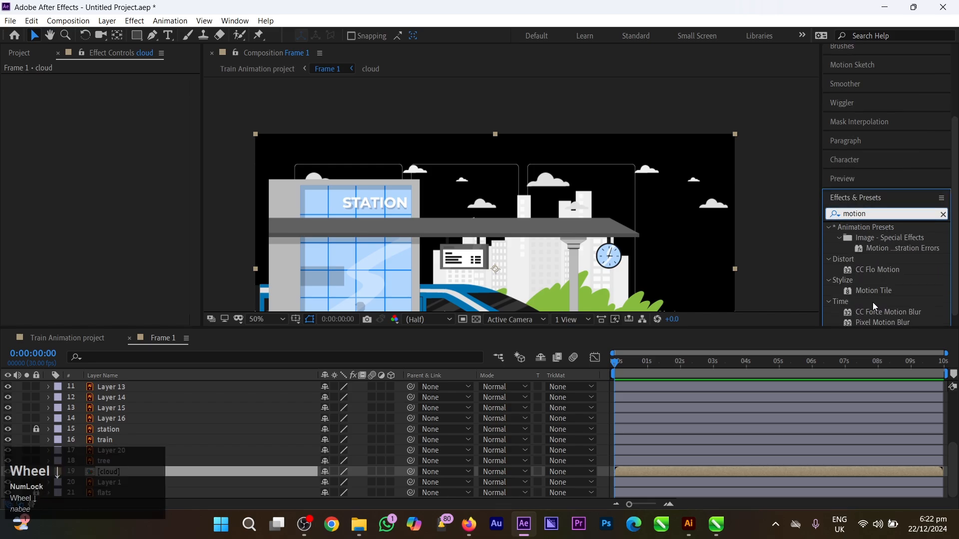
{"action": "scroll", "coordinate": [873, 301], "scroll_direction": "down", "scroll_amount": 1}
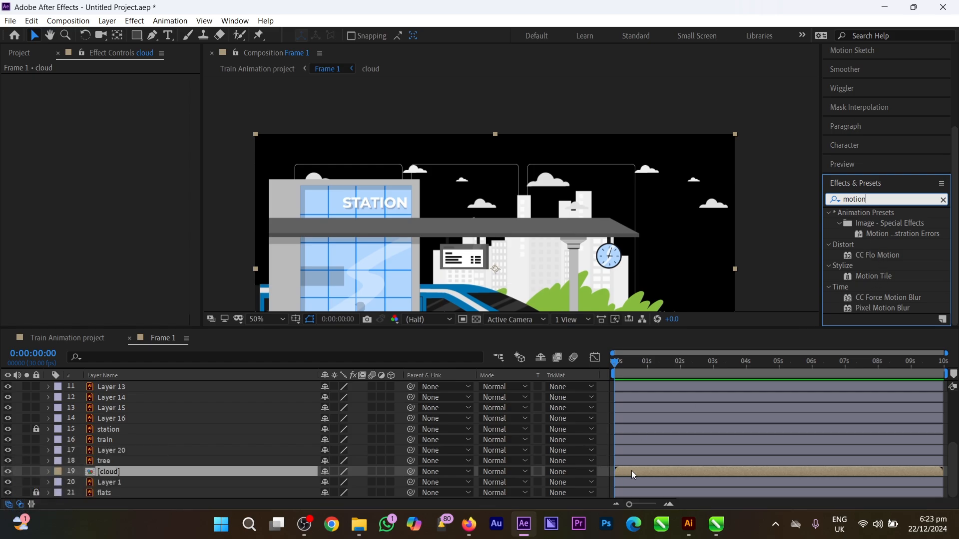
{"action": "double_click", "coordinate": [869, 276]}
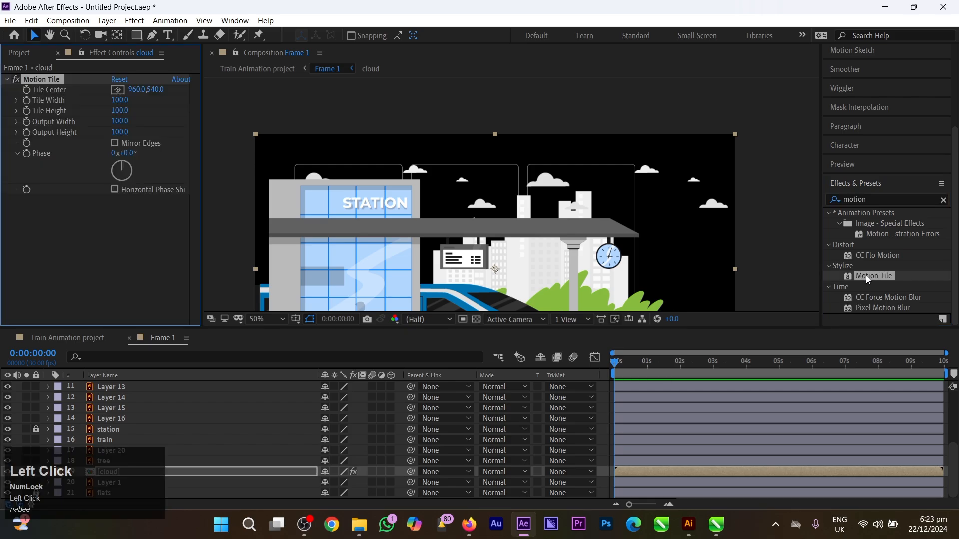
Keyframe Motion Tile's Tile Center at 0:00:00:00 on the cloud layer and reveal the keyframe in the timeline
{"action": "left_click", "coordinate": [172, 472]}
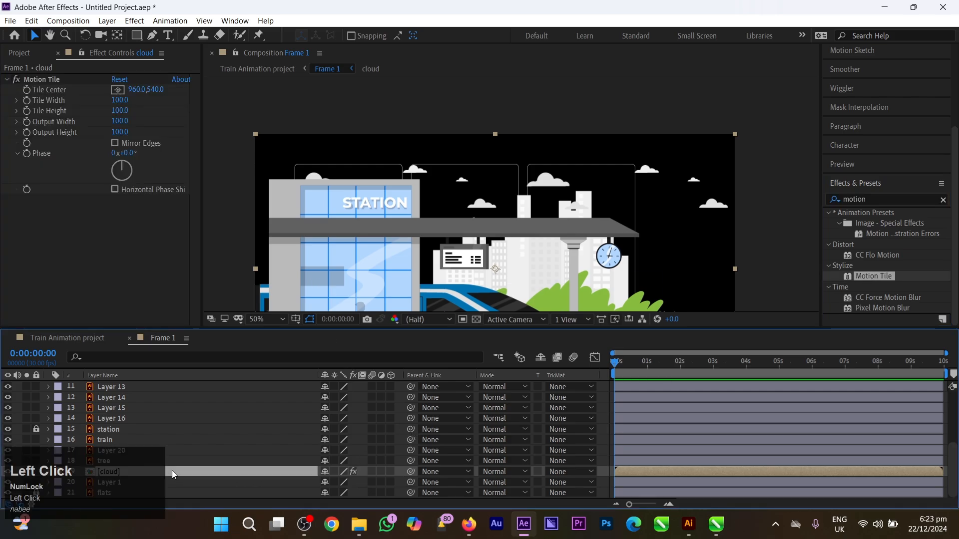
{"action": "left_click", "coordinate": [27, 92]}
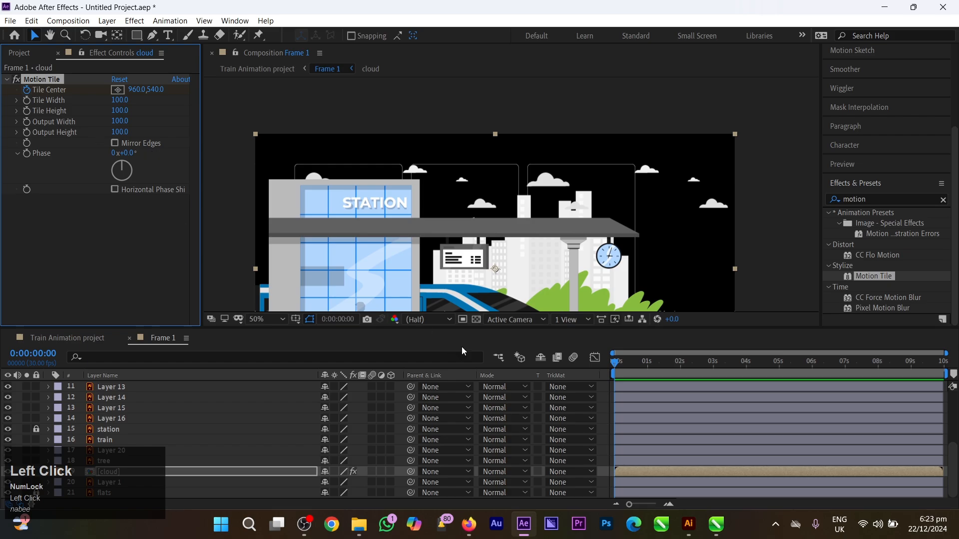
{"action": "left_click", "coordinate": [627, 472]}
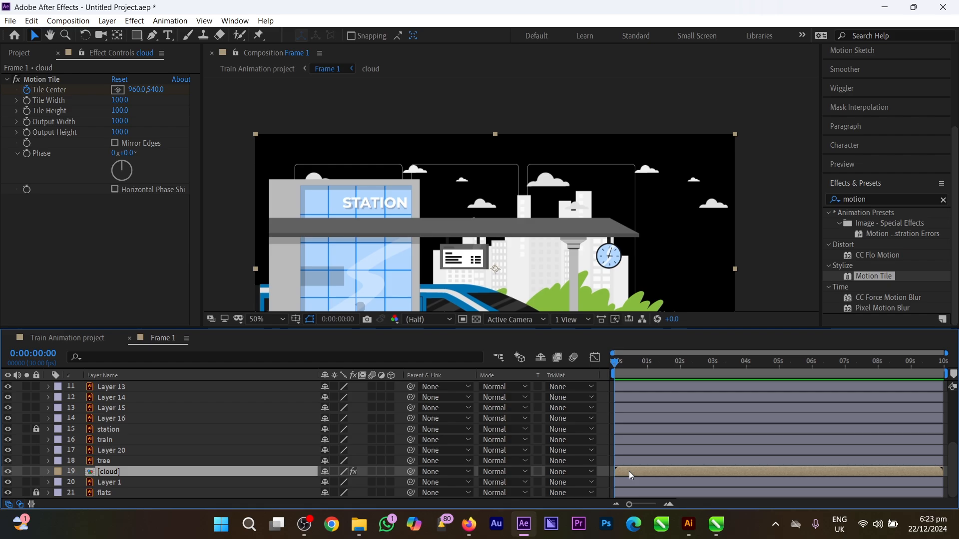
{"action": "key", "text": "u"}
{"action": "scroll", "coordinate": [628, 471], "scroll_direction": "down", "scroll_amount": 1}
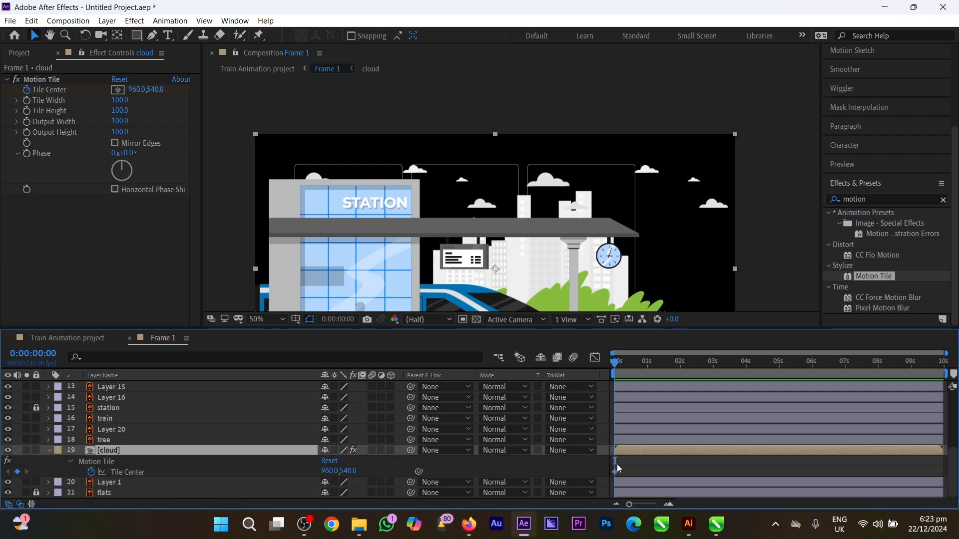
{"action": "key", "text": "alt"}
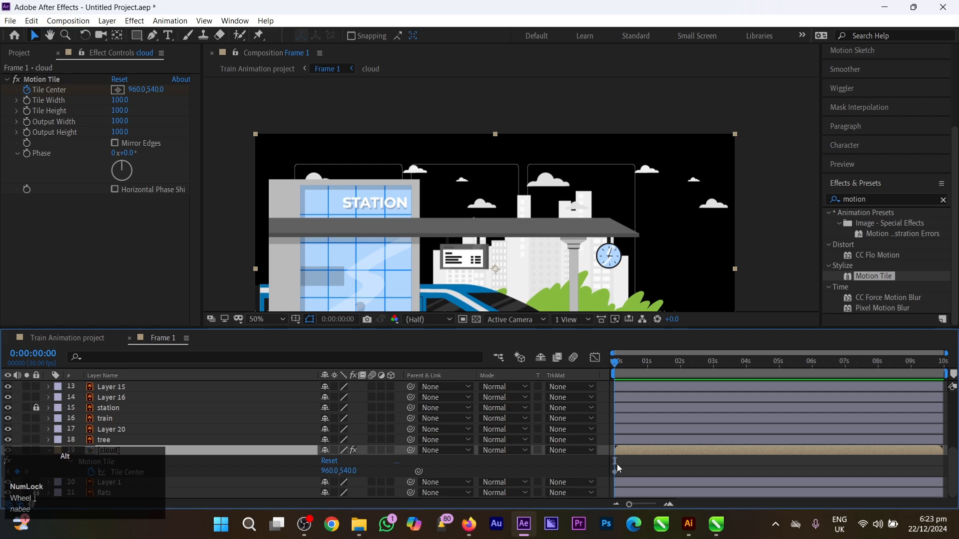
{"action": "scroll", "coordinate": [617, 465], "scroll_direction": "up", "scroll_amount": 5}
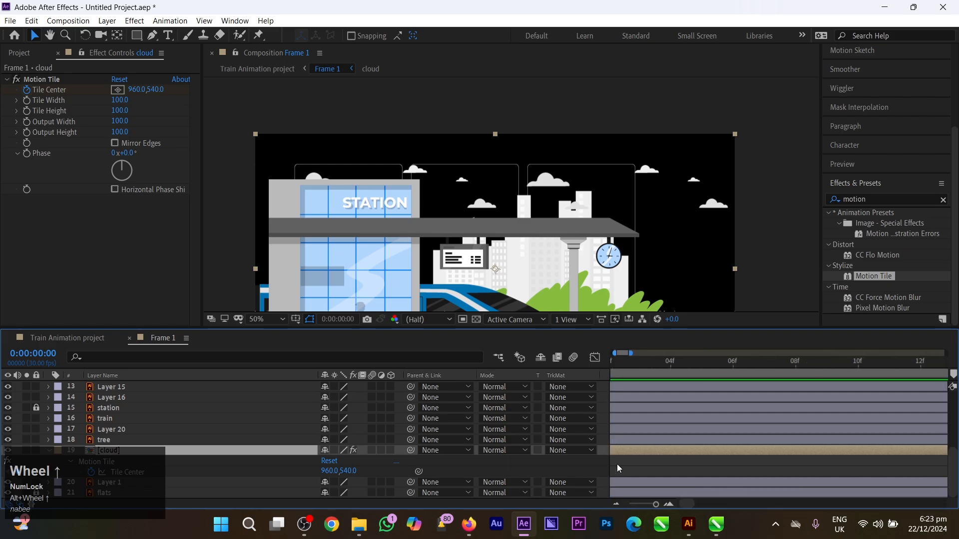
{"action": "scroll", "coordinate": [618, 465], "scroll_direction": "up", "scroll_amount": 1}
{"action": "key", "text": "shift"}
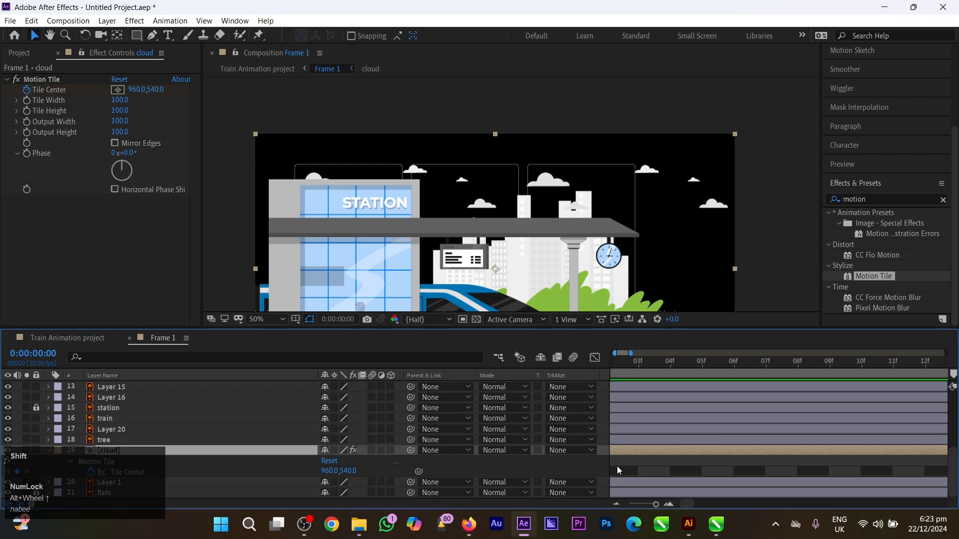
{"action": "scroll", "coordinate": [617, 469], "scroll_direction": "right", "scroll_amount": 3}
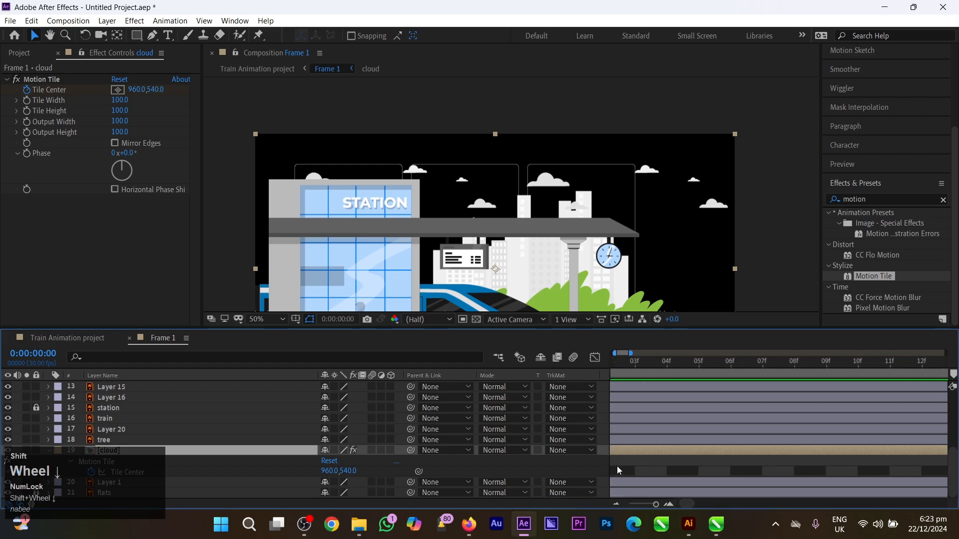
{"action": "scroll", "coordinate": [617, 469], "scroll_direction": "left", "scroll_amount": 4}
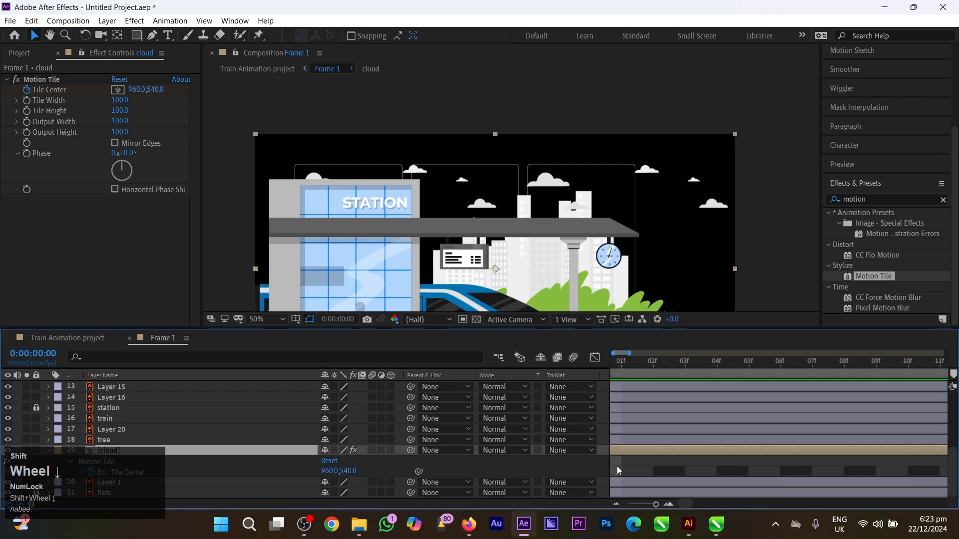
{"action": "scroll", "coordinate": [617, 470], "scroll_direction": "right", "scroll_amount": 3}
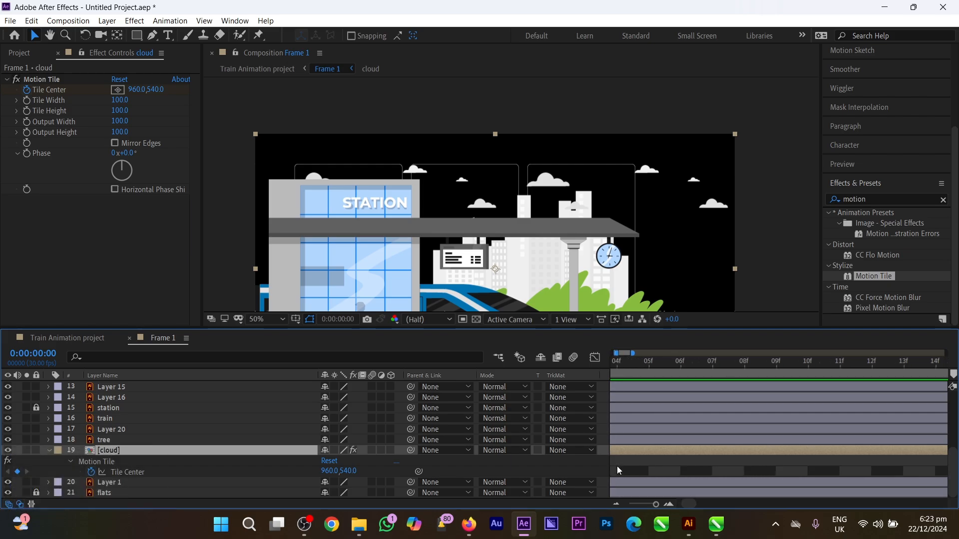
{"action": "scroll", "coordinate": [617, 469], "scroll_direction": "left", "scroll_amount": 4}
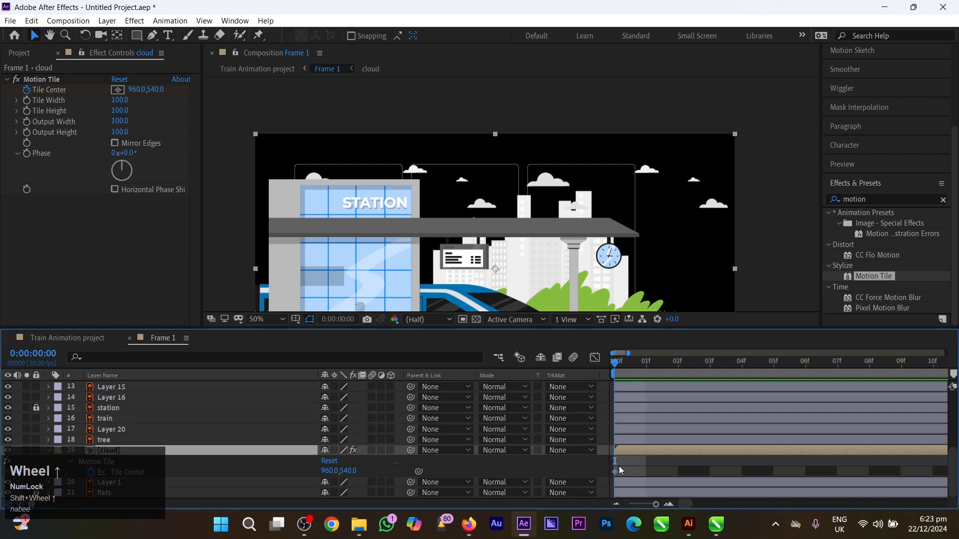
{"action": "left_click", "coordinate": [621, 467]}
{"action": "left_click", "coordinate": [615, 475]}
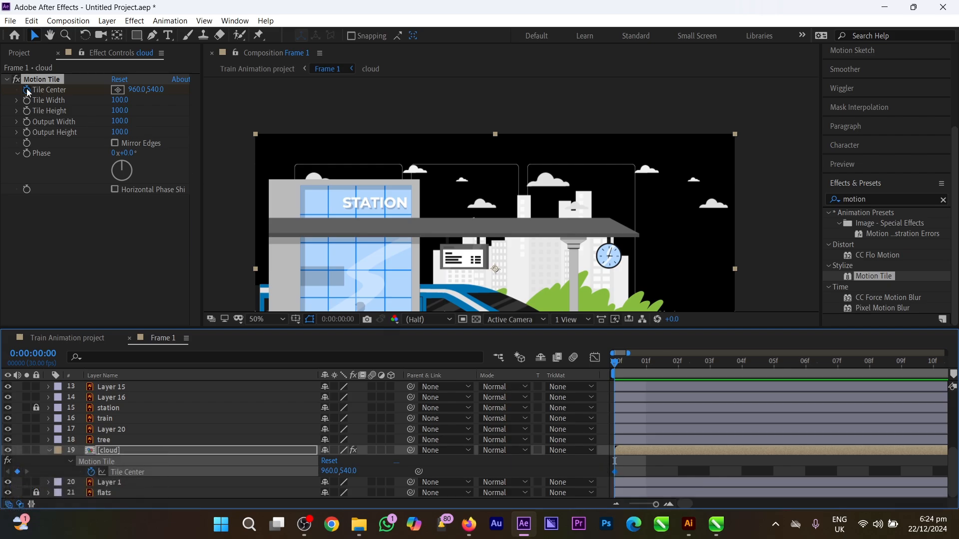
Keyframe the cloud layer's Tile Center at 5851.0, 540.0 on Frame 1's last frame, 0:00:09:29
{"action": "key", "text": "Num_Lock"}
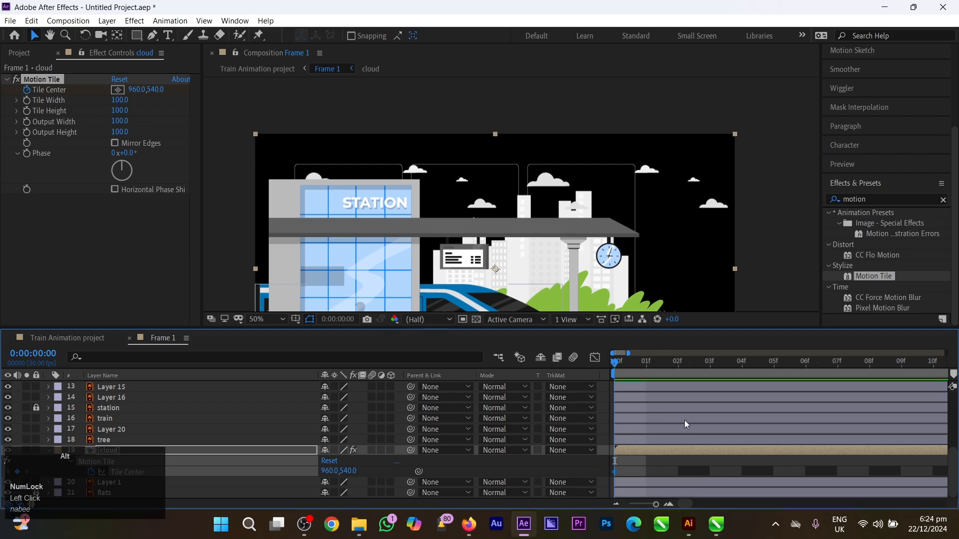
{"action": "scroll", "coordinate": [685, 421], "scroll_direction": "down", "scroll_amount": 4, "text": "alt"}
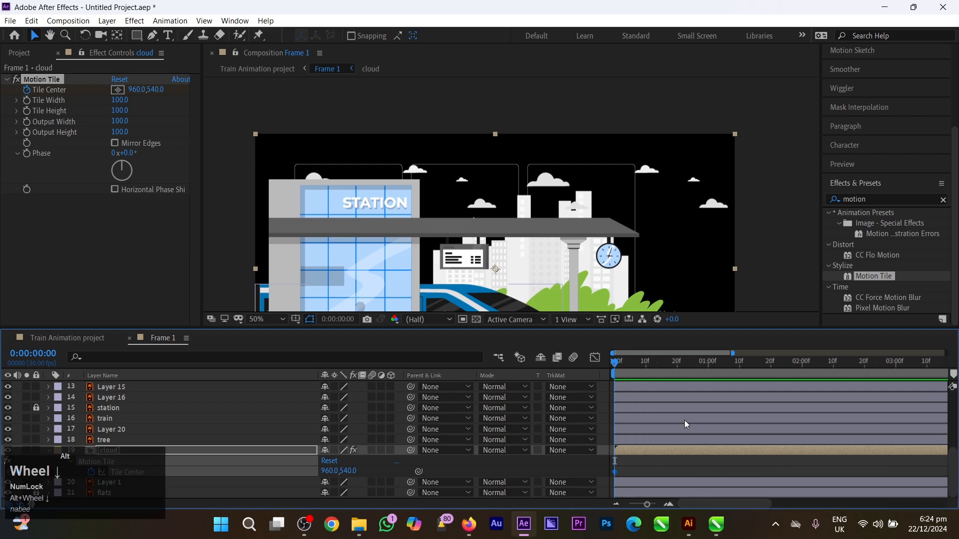
{"action": "scroll", "coordinate": [685, 421], "scroll_direction": "down", "scroll_amount": 3, "text": "alt"}
{"action": "left_click_drag", "start_coordinate": [702, 373], "coordinate": [780, 376]}
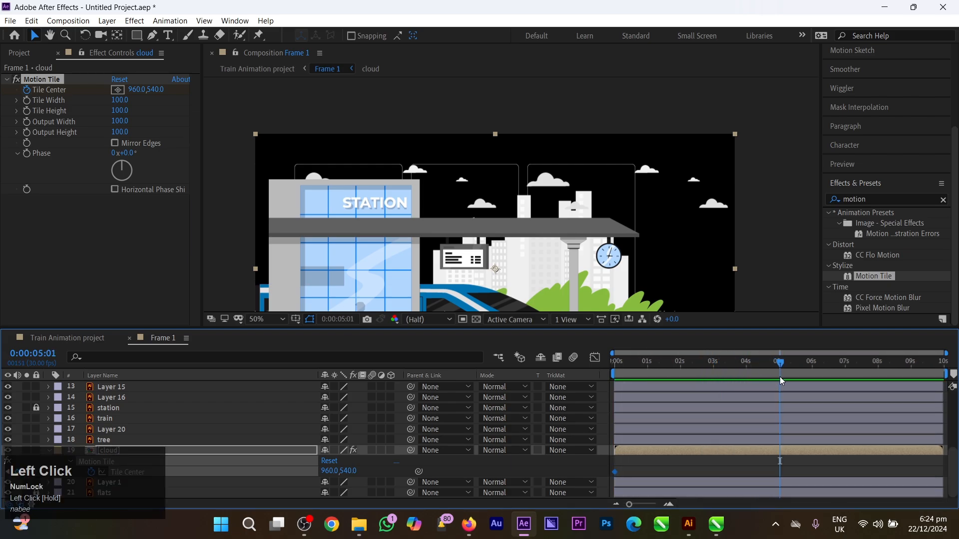
{"action": "left_click", "coordinate": [833, 371]}
{"action": "left_click_drag", "start_coordinate": [855, 370], "coordinate": [944, 371]}
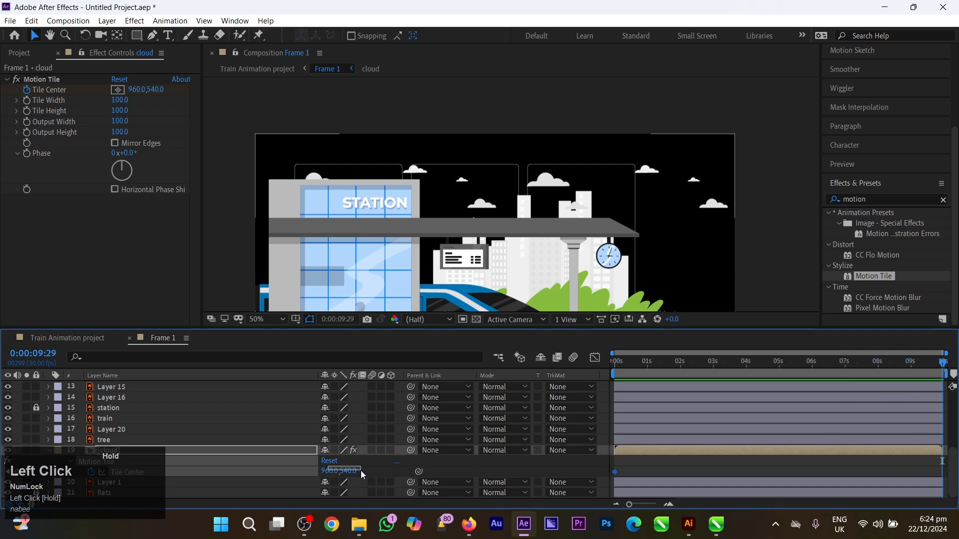
{"action": "left_click_drag", "start_coordinate": [329, 472], "coordinate": [617, 463]}
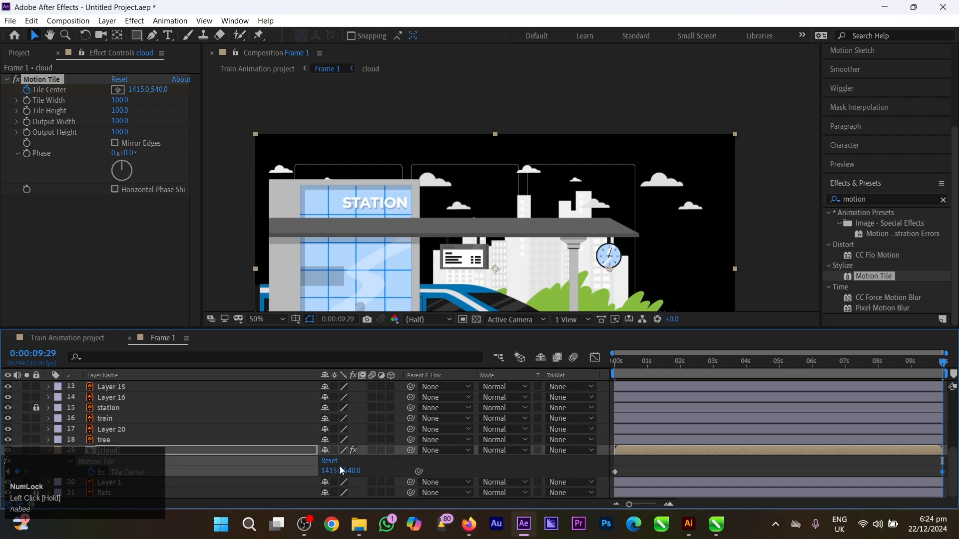
{"action": "left_click_drag", "start_coordinate": [328, 471], "coordinate": [740, 440]}
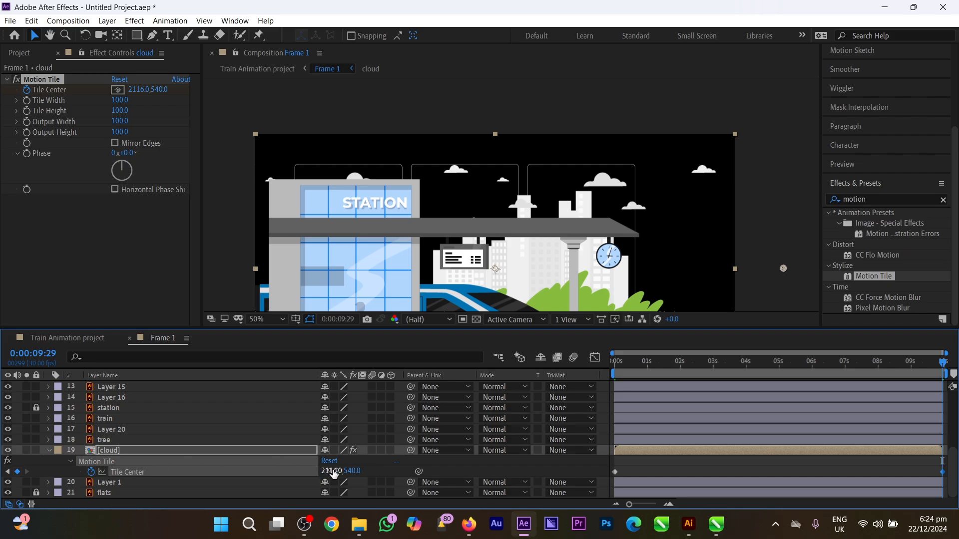
{"action": "left_click_drag", "start_coordinate": [332, 469], "coordinate": [399, 461]}
{"action": "left_click_drag", "start_coordinate": [325, 472], "coordinate": [648, 465]}
{"action": "left_click_drag", "start_coordinate": [329, 477], "coordinate": [579, 492]}
Play the cloud drift from 0:00:00:00 to check its direction and speed
{"action": "left_click_drag", "start_coordinate": [656, 378], "coordinate": [613, 378]}
{"action": "key", "text": "space"}
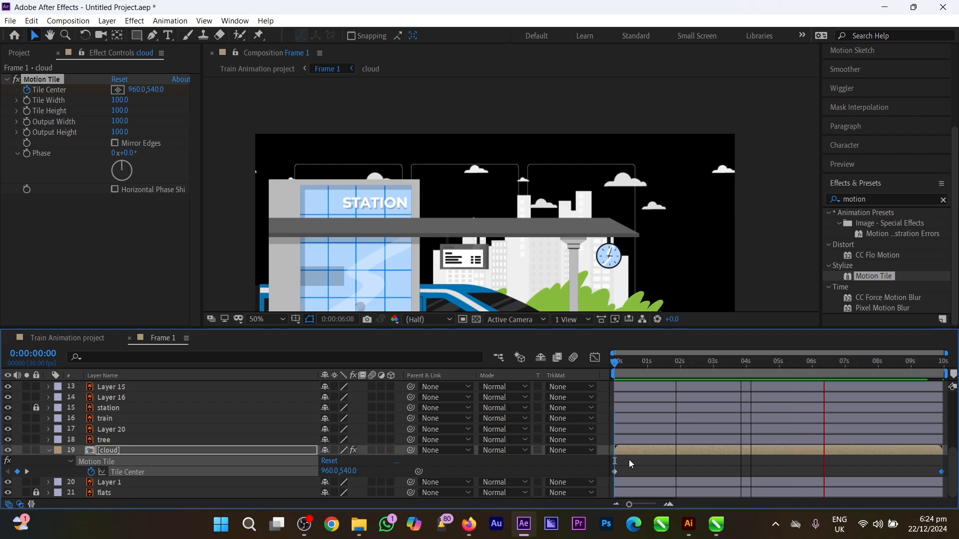
{"action": "key", "text": "space"}
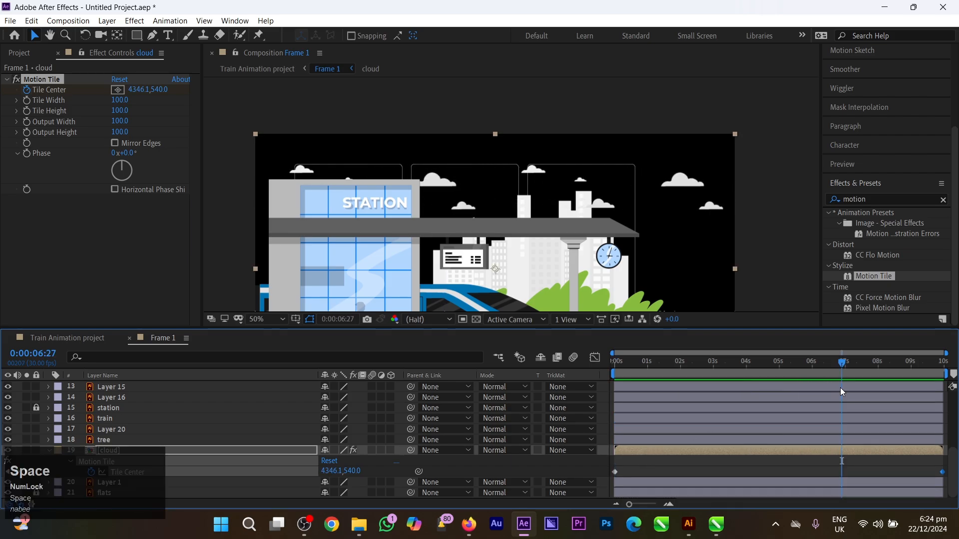
{"action": "left_click_drag", "start_coordinate": [941, 365], "coordinate": [636, 492]}
{"action": "left_click_drag", "start_coordinate": [639, 378], "coordinate": [599, 372]}
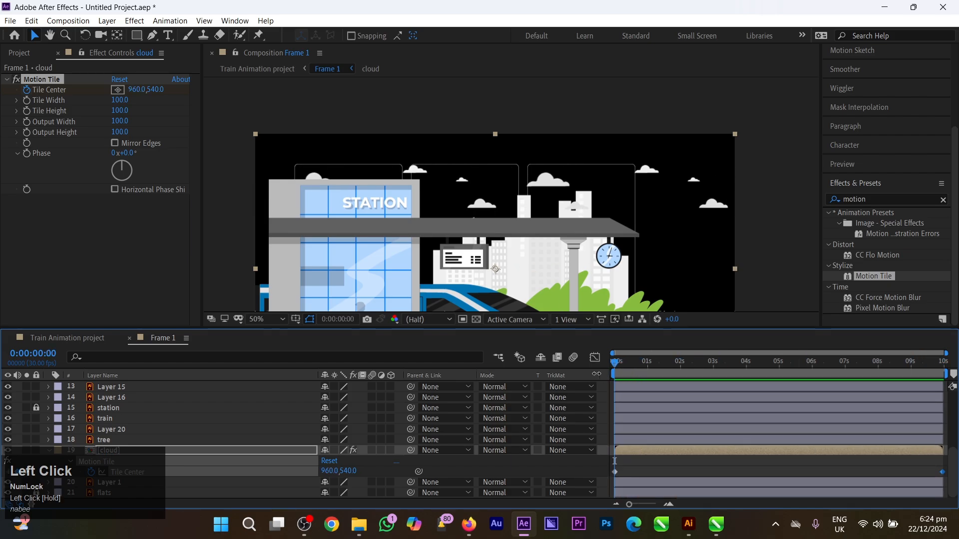
{"action": "key", "text": "space"}
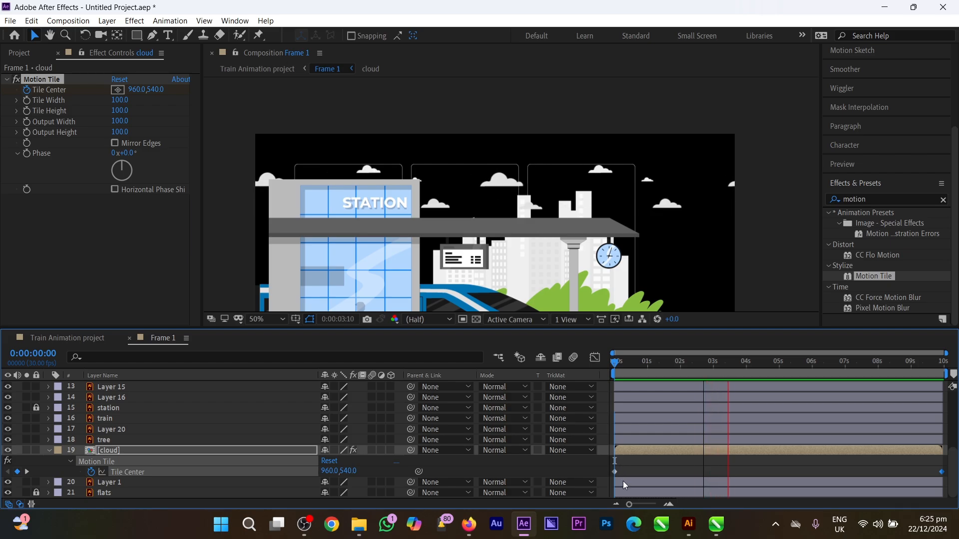
{"action": "key", "text": "space"}
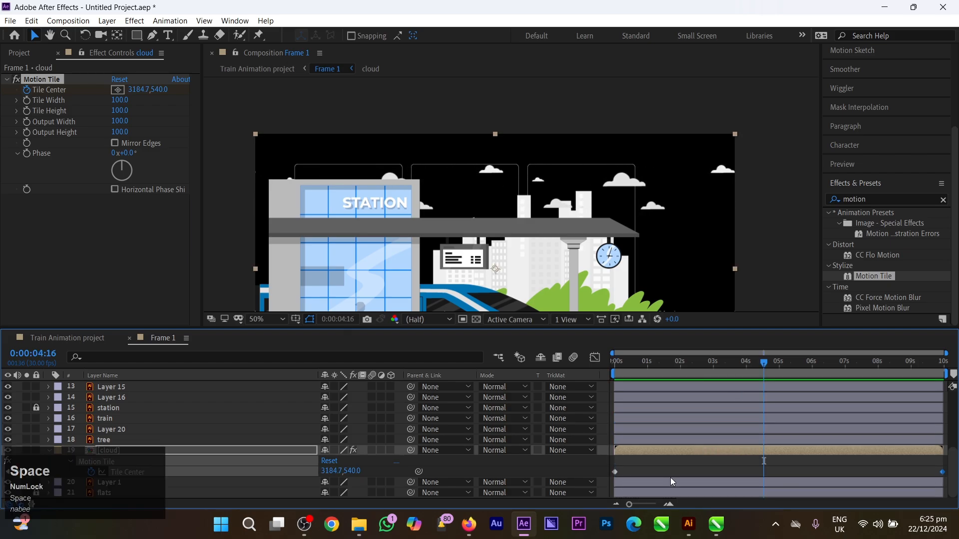
Time-reverse both Tile Center keyframes on the cloud layer
{"action": "left_click", "coordinate": [615, 472], "text": "shift"}
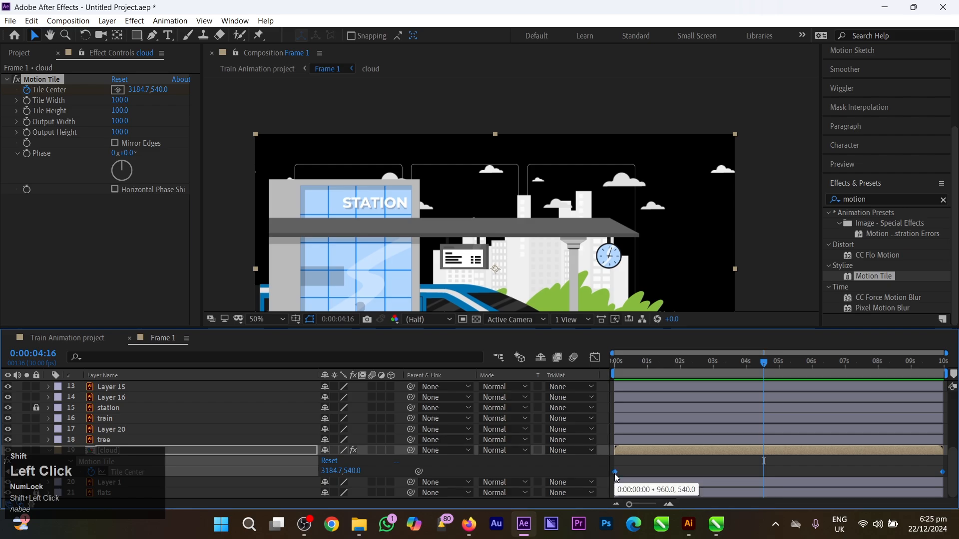
{"action": "right_click", "coordinate": [941, 473]}
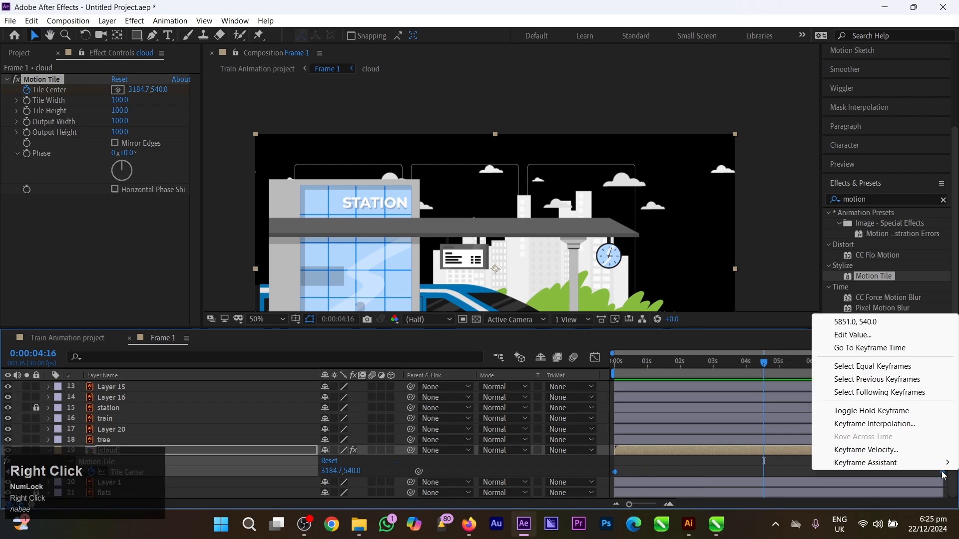
{"action": "left_click", "coordinate": [852, 469]}
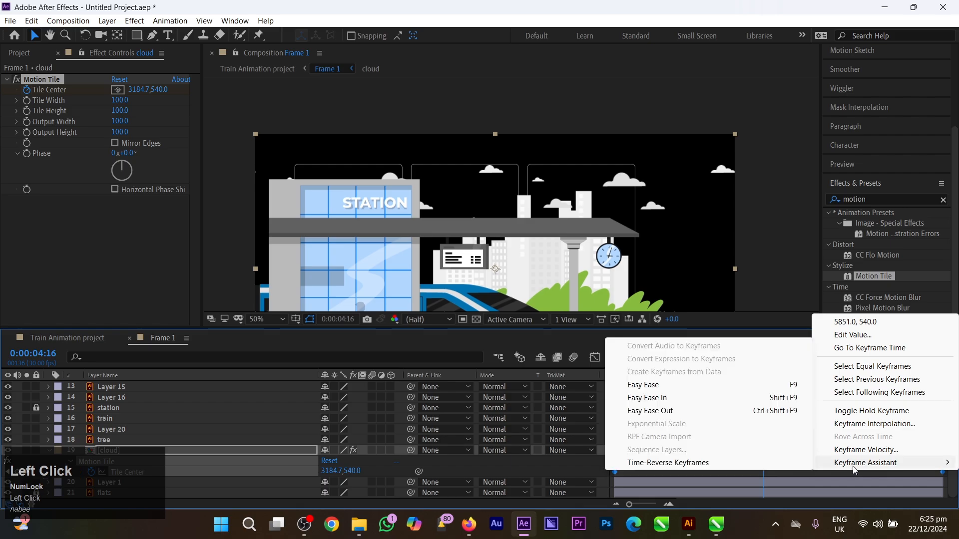
{"action": "left_click", "coordinate": [659, 463]}
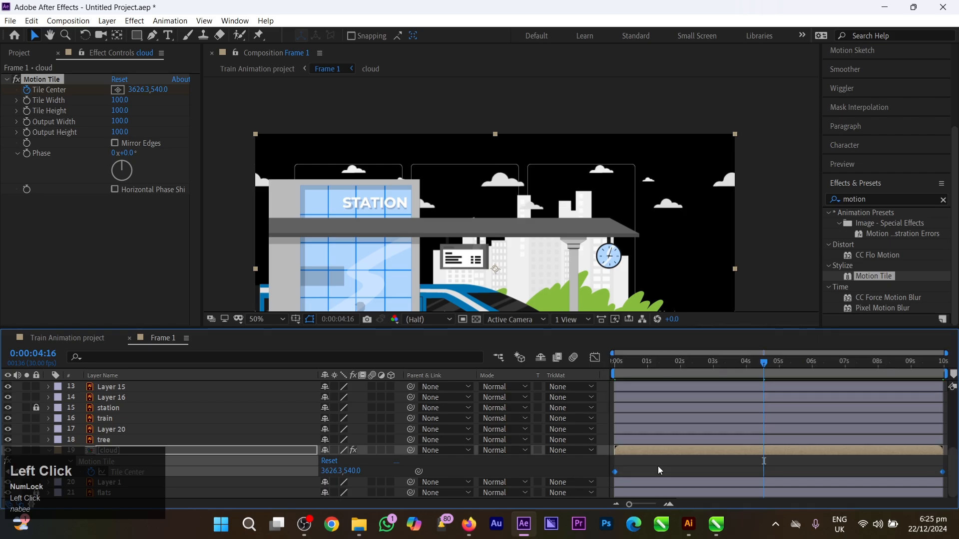
Preview the reversed cloud drift from the start and check it through to the last frame, 0:00:09:29
{"action": "left_click_drag", "start_coordinate": [642, 372], "coordinate": [609, 375]}
{"action": "left_click", "coordinate": [652, 470]}
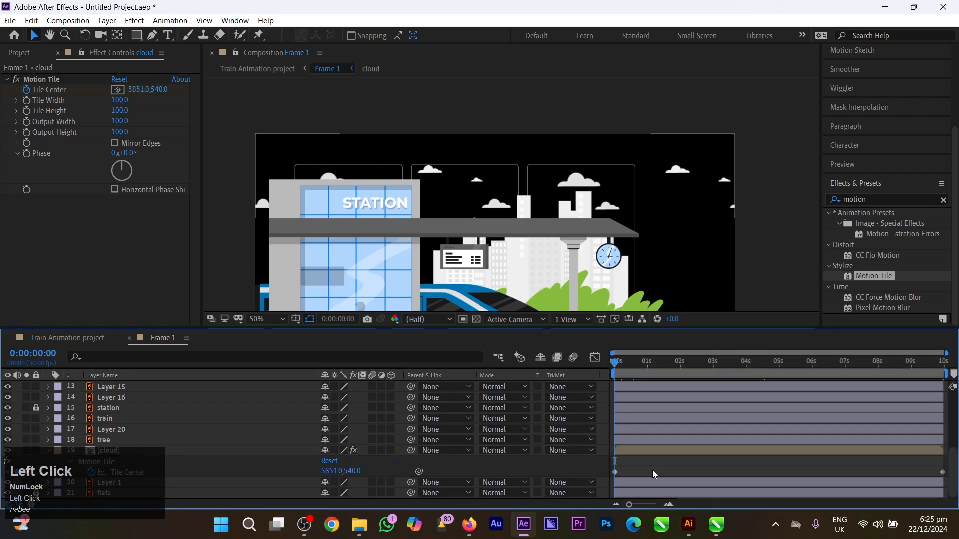
{"action": "key", "text": "space"}
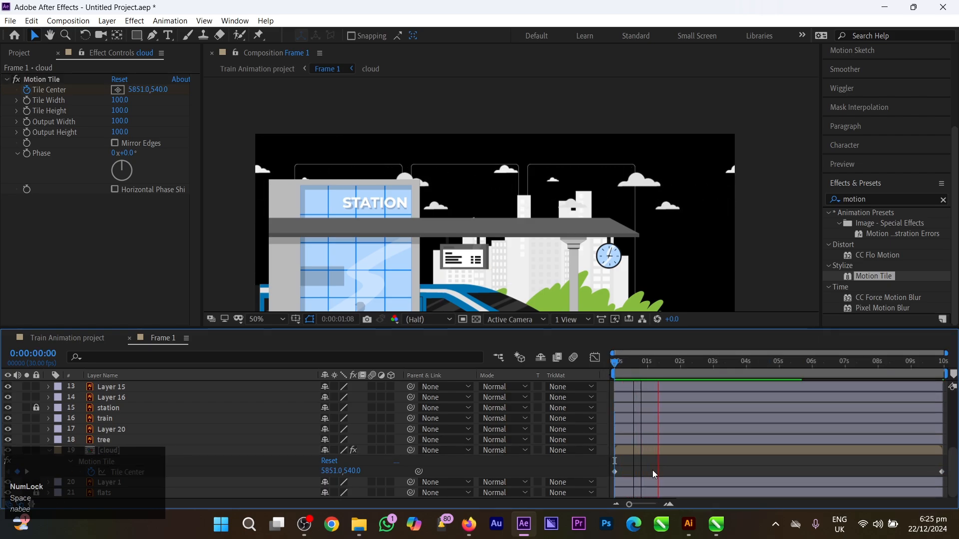
{"action": "key", "text": "Caps_Lock"}
{"action": "key", "text": "space"}
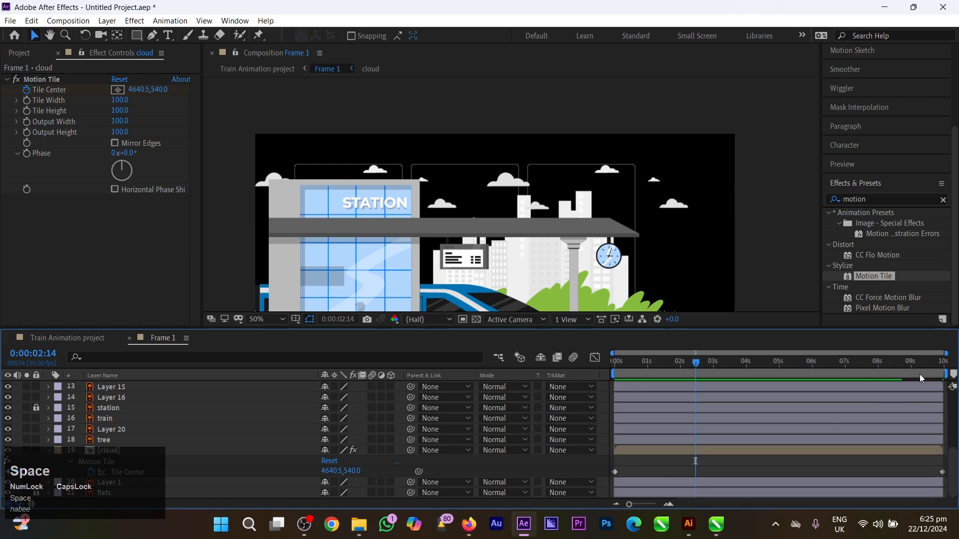
{"action": "key", "text": "space"}
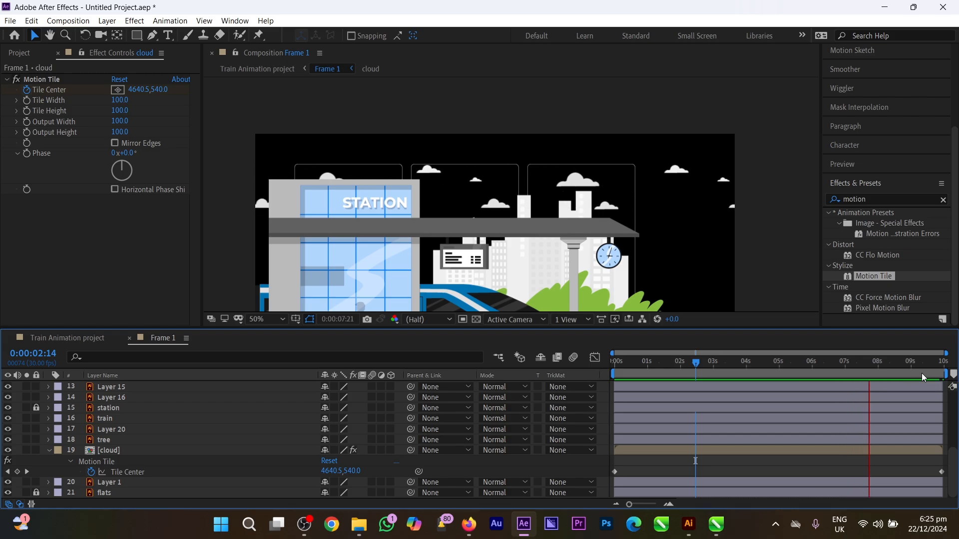
{"action": "left_click", "coordinate": [924, 373]}
{"action": "left_click_drag", "start_coordinate": [924, 373], "coordinate": [950, 381]}
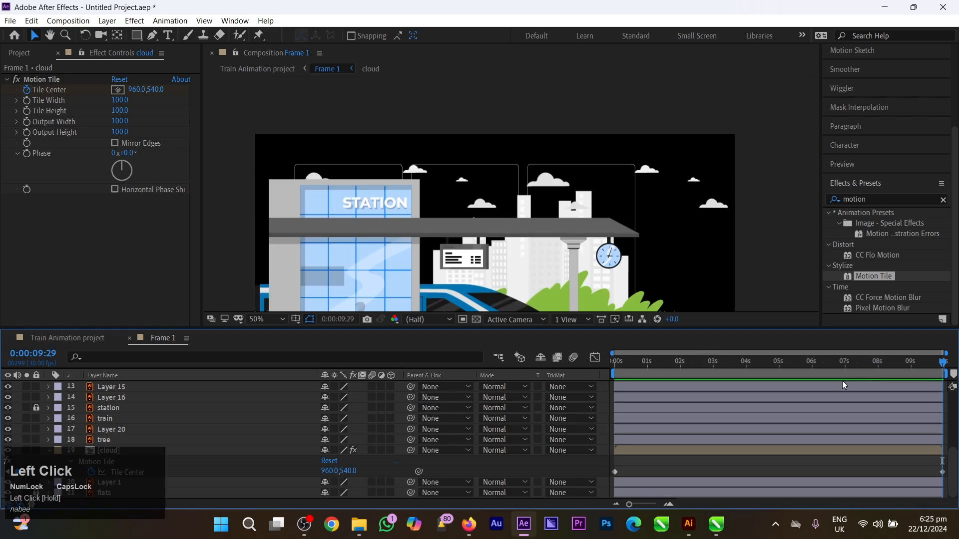
{"action": "key", "text": "Caps_Lock"}
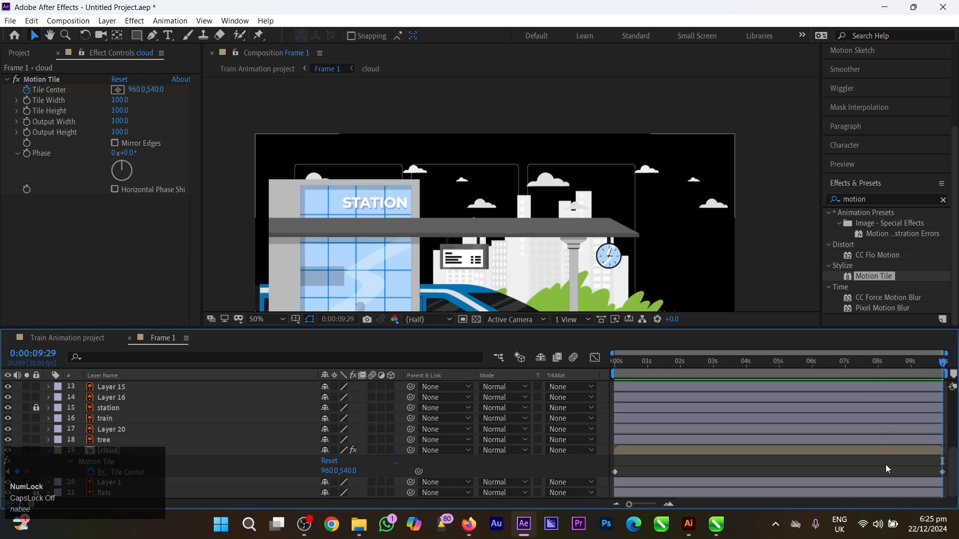
{"action": "key", "text": "Num_Lock"}
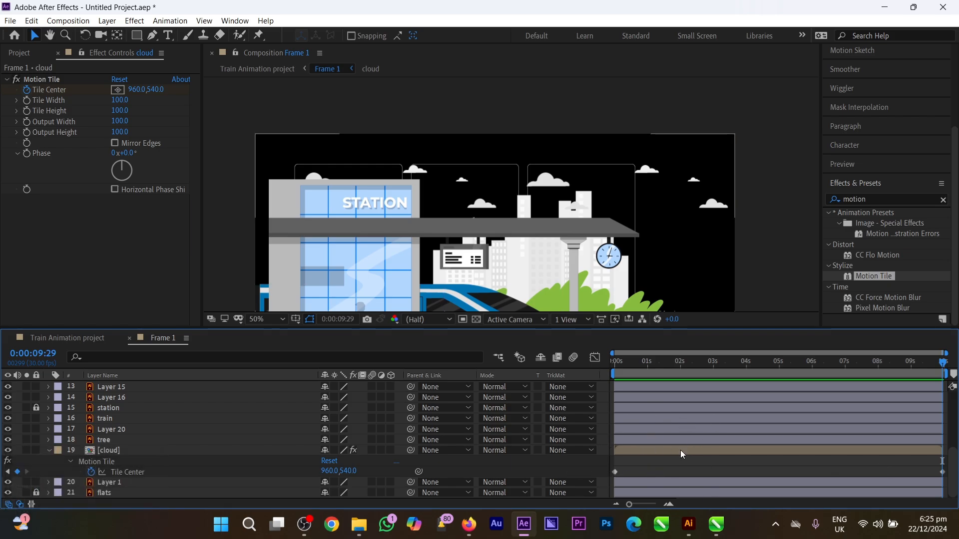
Set the Frame 1 composition's duration to 0:00:50:00
{"action": "key", "text": "ctrl+k"}
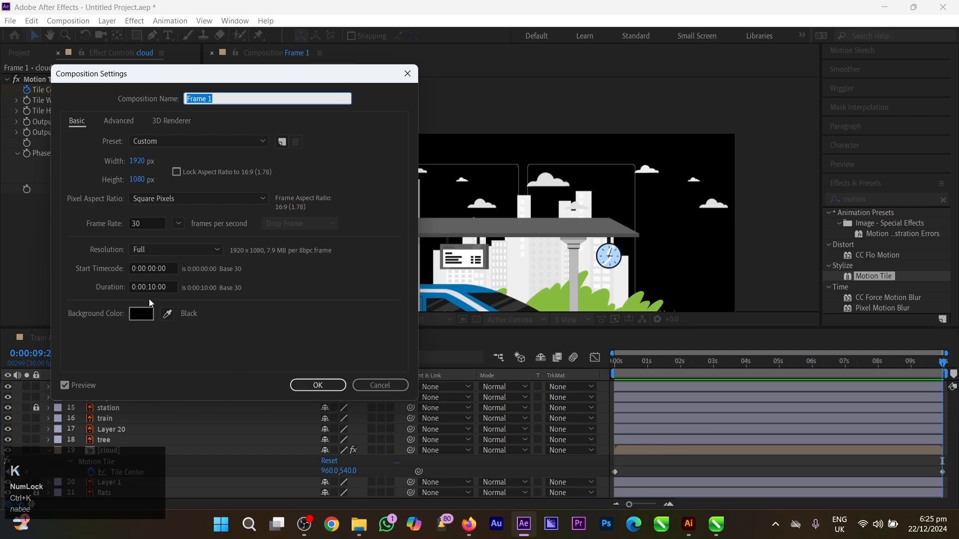
{"action": "left_click", "coordinate": [146, 287]}
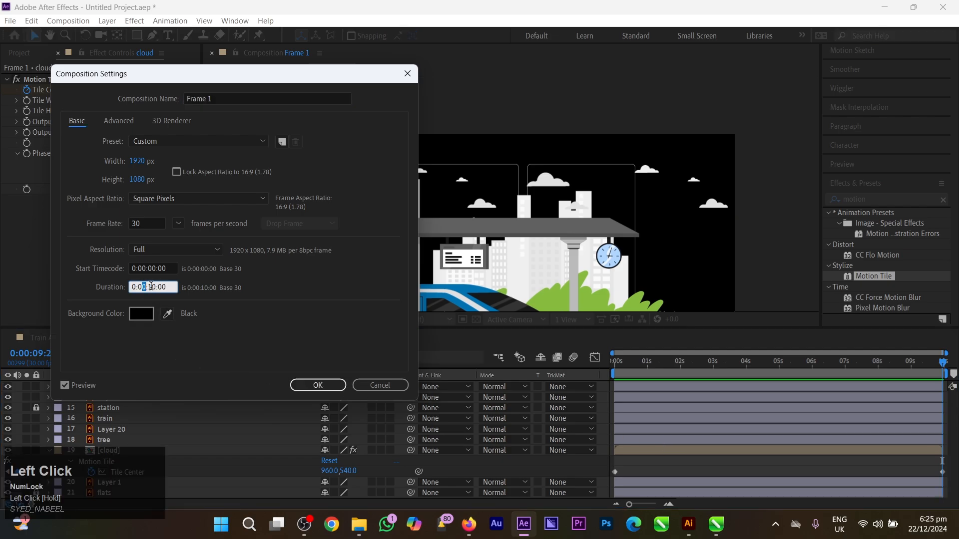
{"action": "double_click", "coordinate": [155, 287]}
{"action": "type", "text": "20"}
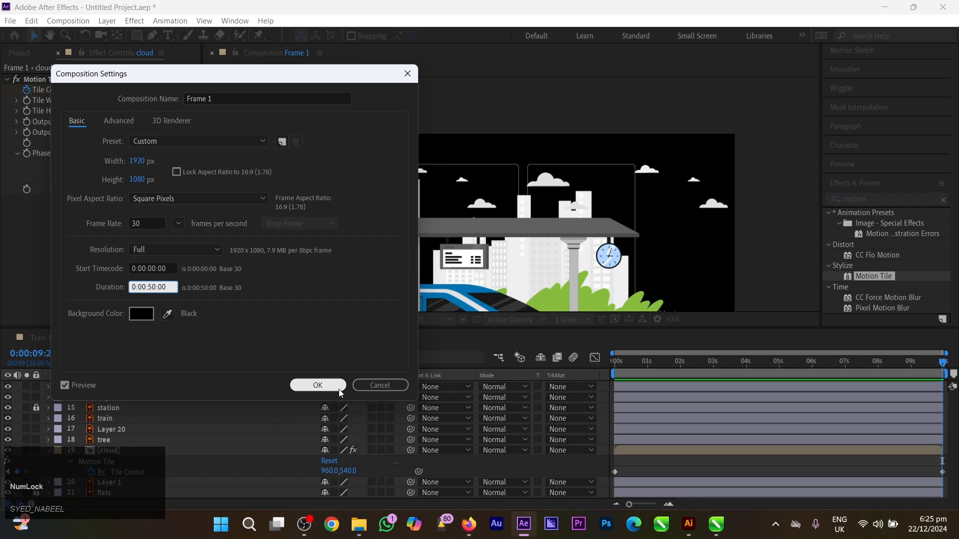
{"action": "left_click", "coordinate": [318, 385]}
Unlock the station layer and extend Layer 15, Layer 16, station, train, Layer 20 and tree to the end of the 50-second timeline
{"action": "scroll", "coordinate": [812, 433], "scroll_direction": "down", "scroll_amount": 2}
{"action": "scroll", "coordinate": [812, 433], "scroll_direction": "down", "scroll_amount": 3}
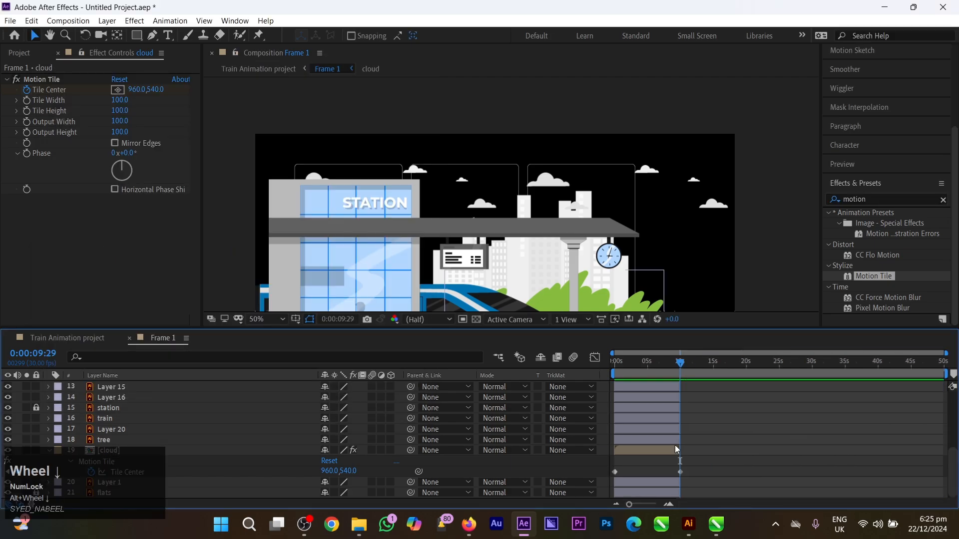
{"action": "left_click", "coordinate": [744, 422]}
{"action": "left_click_drag", "start_coordinate": [687, 372], "coordinate": [735, 452]}
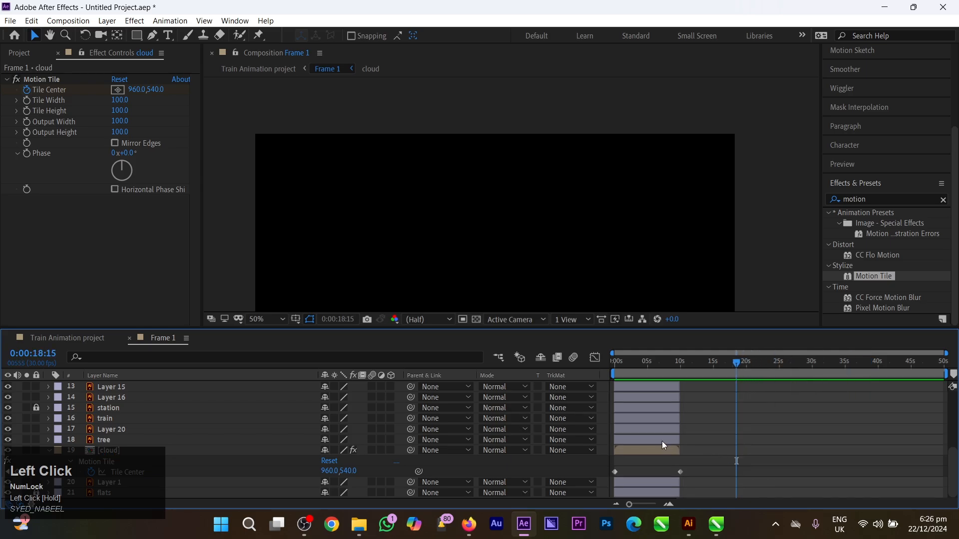
{"action": "left_click", "coordinate": [662, 439]}
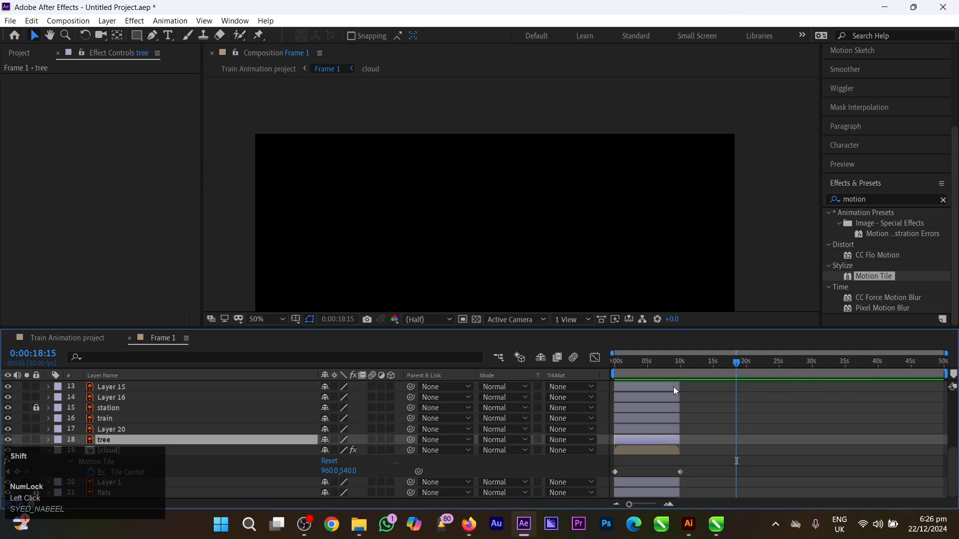
{"action": "left_click", "coordinate": [674, 388], "text": "shift"}
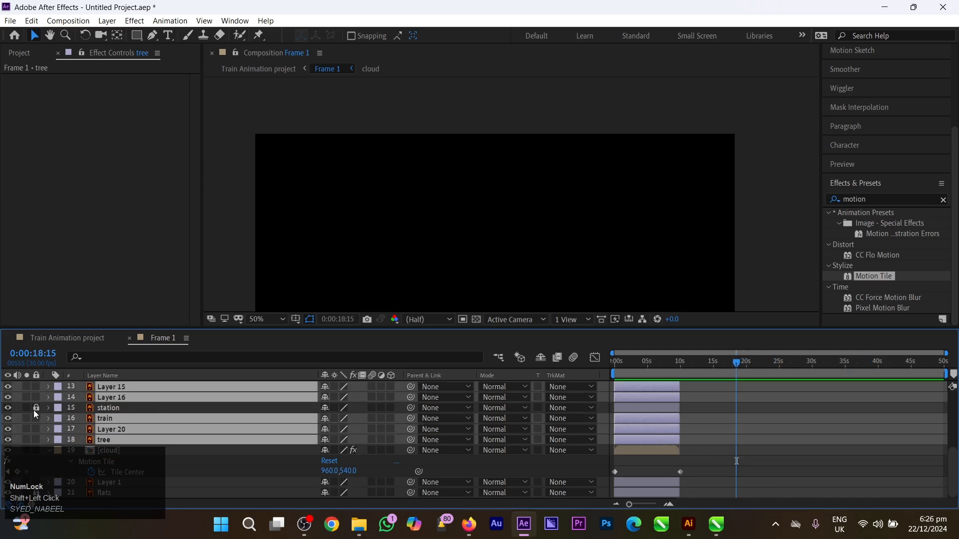
{"action": "left_click", "coordinate": [36, 408]}
{"action": "left_click", "coordinate": [660, 399], "text": "ctrl"}
{"action": "left_click", "coordinate": [674, 407], "text": "ctrl"}
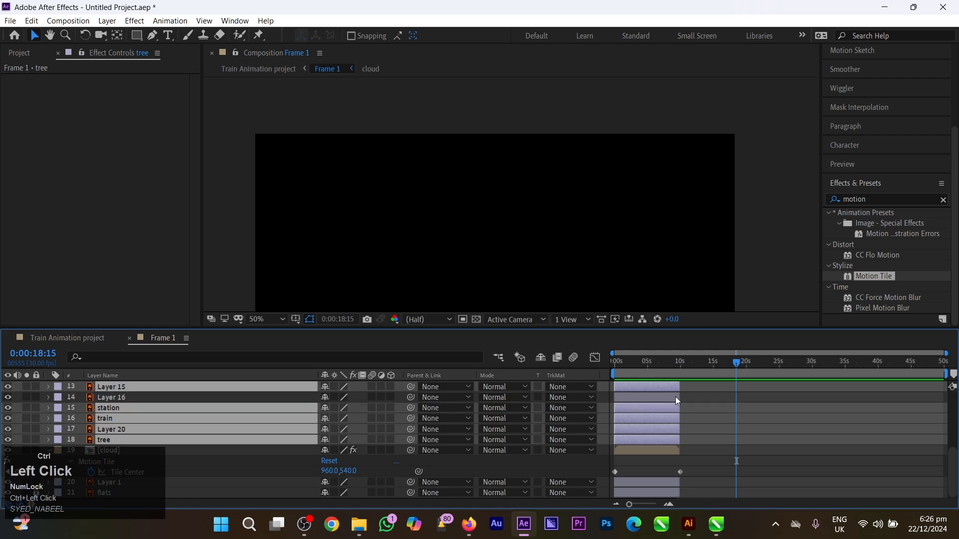
{"action": "left_click_drag", "start_coordinate": [678, 400], "coordinate": [956, 406]}
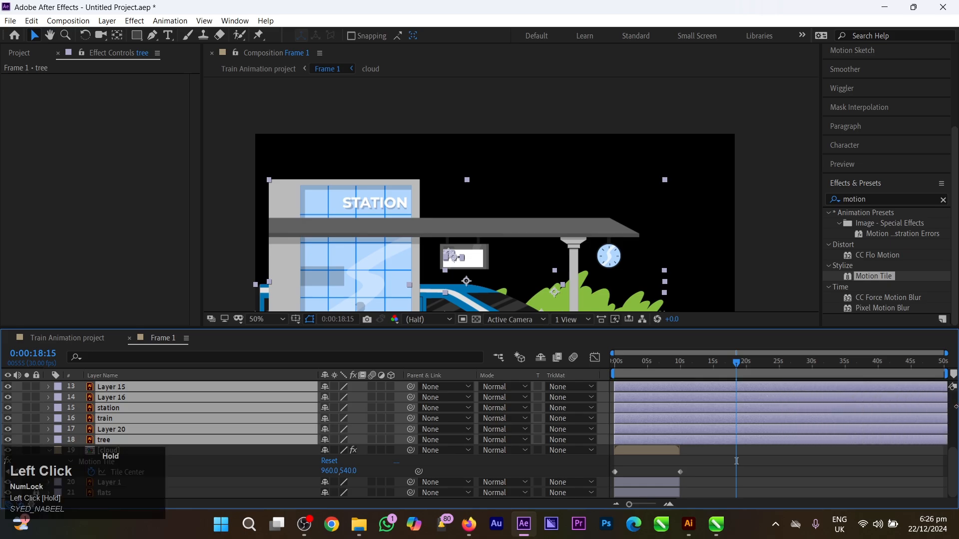
Extend Layer 1 and flats in Frame 1 to the end of the 50-second timeline
{"action": "left_click", "coordinate": [660, 490]}
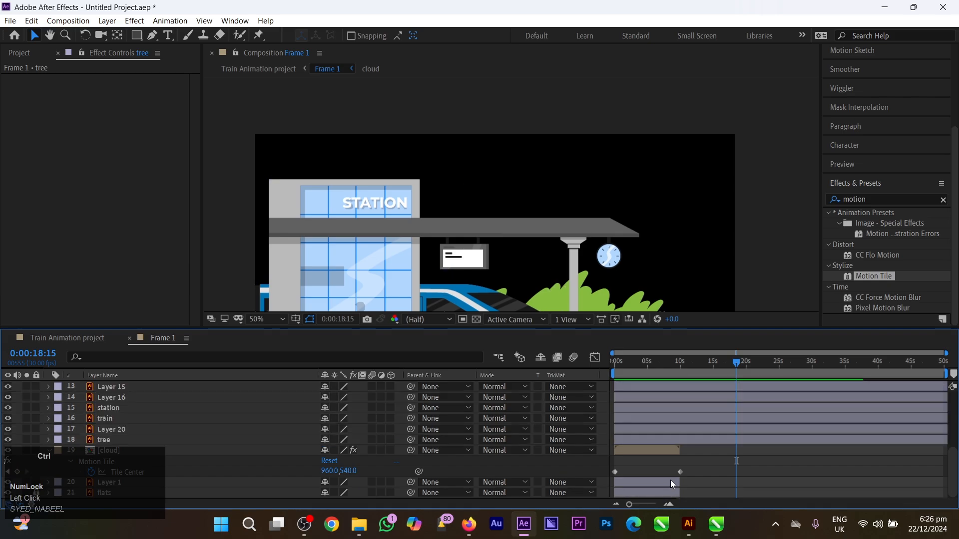
{"action": "left_click", "coordinate": [102, 491]}
{"action": "left_click", "coordinate": [115, 484], "text": "shift"}
{"action": "left_click_drag", "start_coordinate": [675, 477], "coordinate": [948, 500]}
Open the nested cloud composition and set its duration to 0:00:50:00
{"action": "left_click", "coordinate": [675, 452]}
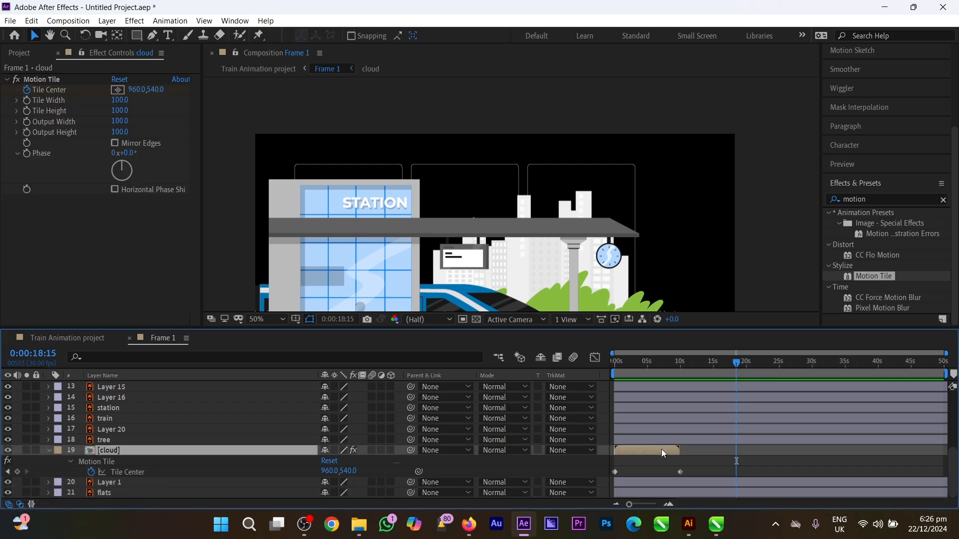
{"action": "double_click", "coordinate": [654, 450]}
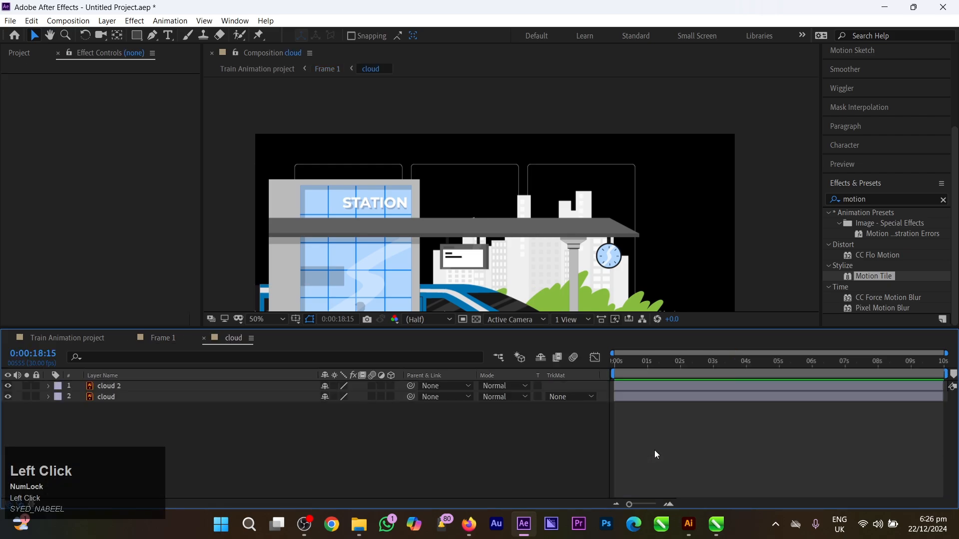
{"action": "key", "text": "ctrl+k"}
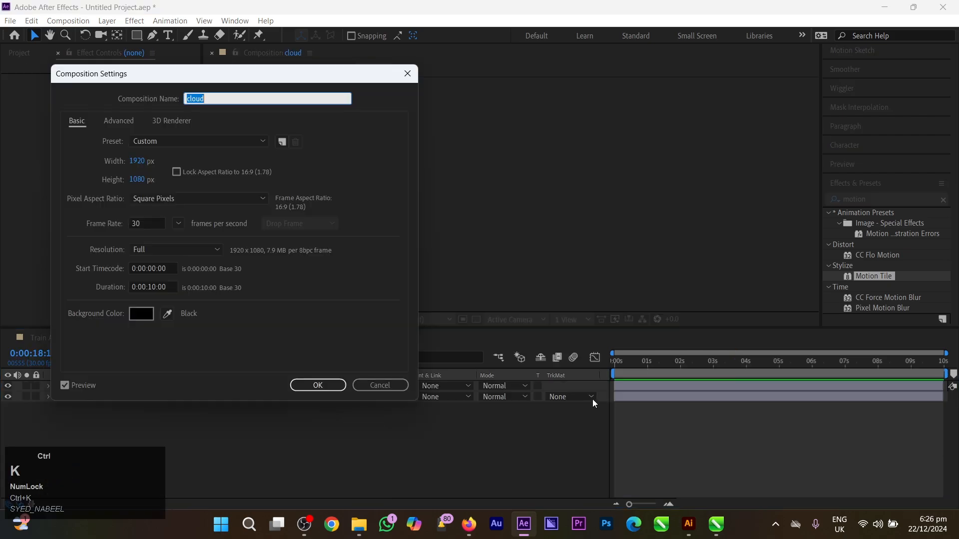
{"action": "left_click_drag", "start_coordinate": [149, 287], "coordinate": [151, 287]}
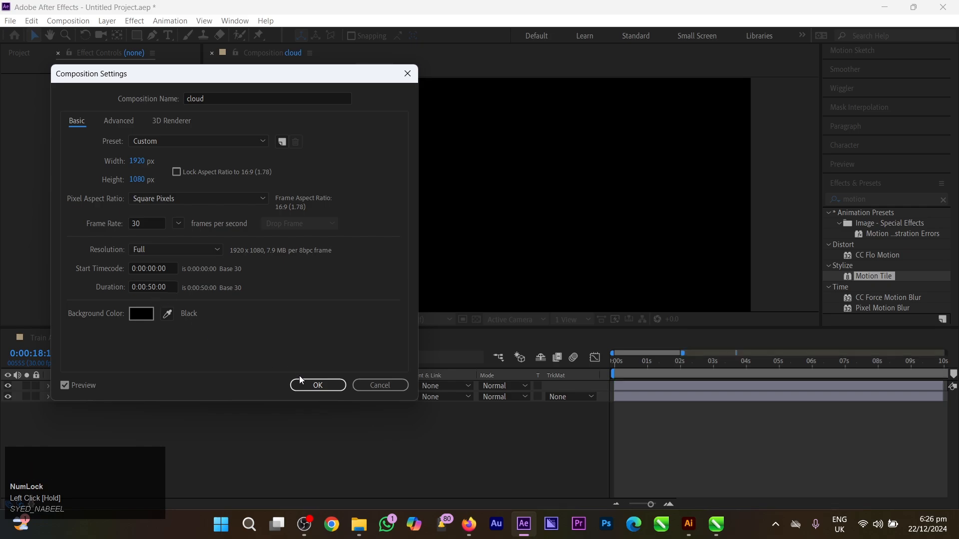
{"action": "left_click", "coordinate": [312, 385]}
Extend the cloud 2 and cloud layers inside the cloud composition to the end of its 50-second timeline
{"action": "scroll", "coordinate": [718, 418], "scroll_direction": "down", "scroll_amount": 1}
{"action": "scroll", "coordinate": [718, 417], "scroll_direction": "down", "scroll_amount": 1}
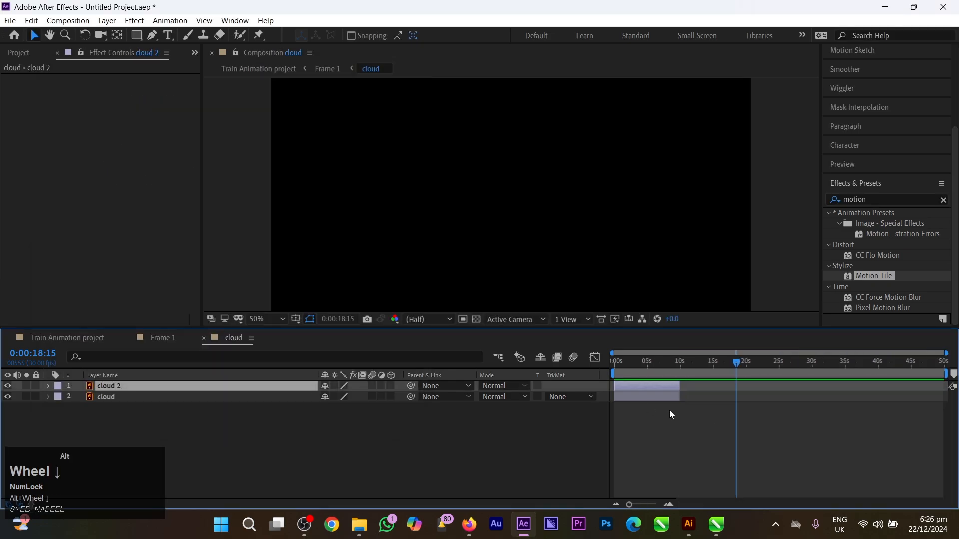
{"action": "left_click", "coordinate": [695, 395]}
{"action": "left_click_drag", "start_coordinate": [696, 393], "coordinate": [955, 393]}
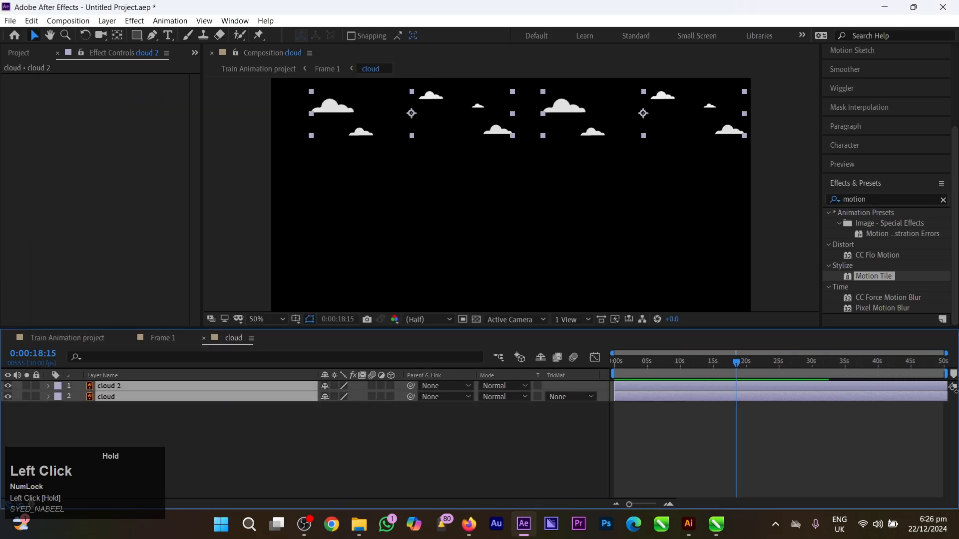
Close the cloud composition, extend the cloud layer in Frame 1 to the 50-second end, and check the clouds around 0:00:08:08
{"action": "left_click", "coordinate": [203, 339]}
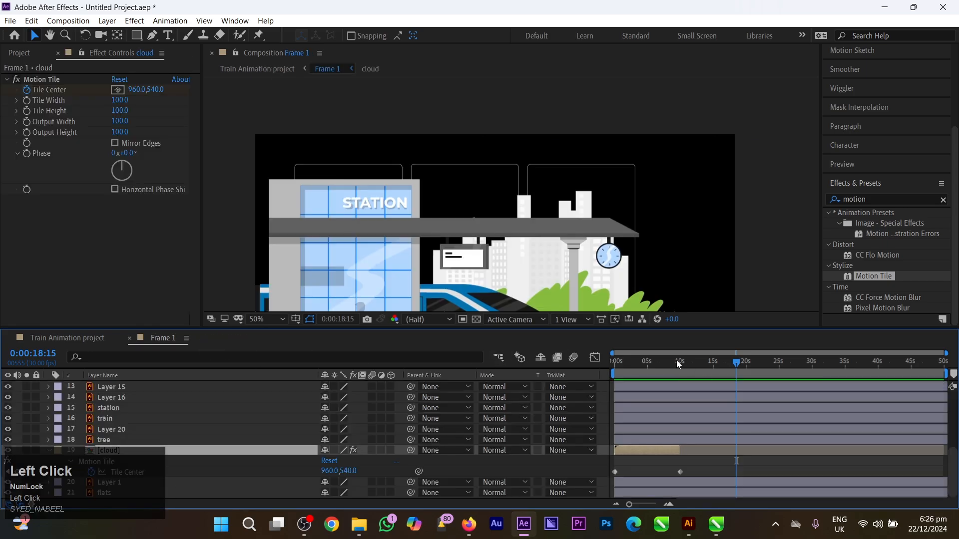
{"action": "left_click_drag", "start_coordinate": [677, 363], "coordinate": [668, 375]}
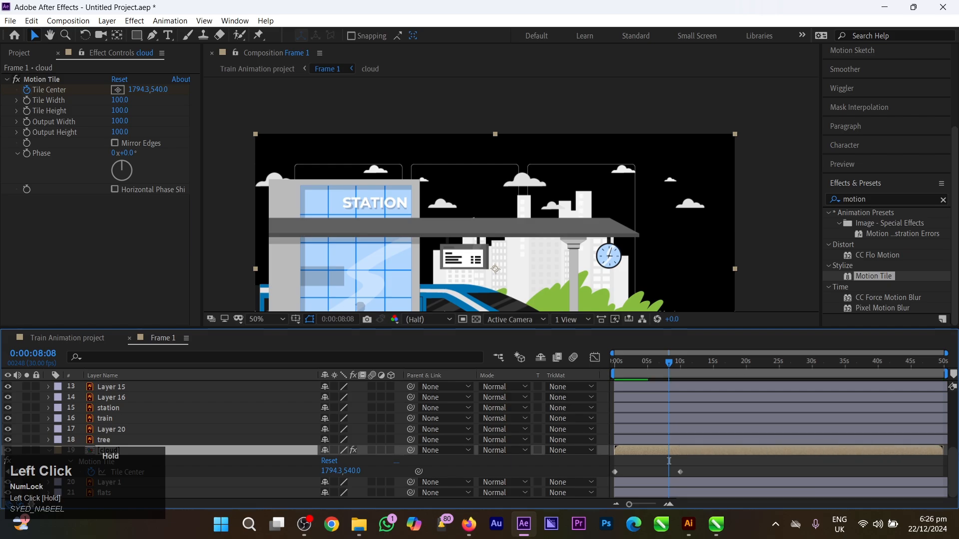
{"action": "left_click", "coordinate": [841, 460]}
{"action": "key", "text": "space"}
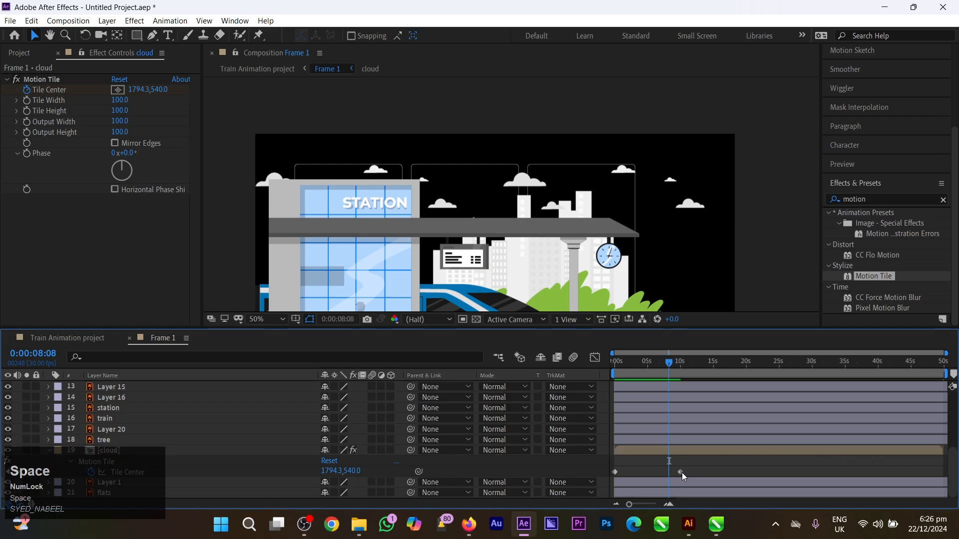
Move the cloud layer's last Tile Center keyframe to the end of the 50-second timeline and preview the slower drift from the start
{"action": "left_click", "coordinate": [681, 472]}
{"action": "left_click_drag", "start_coordinate": [683, 471], "coordinate": [885, 470]}
{"action": "key", "text": "space"}
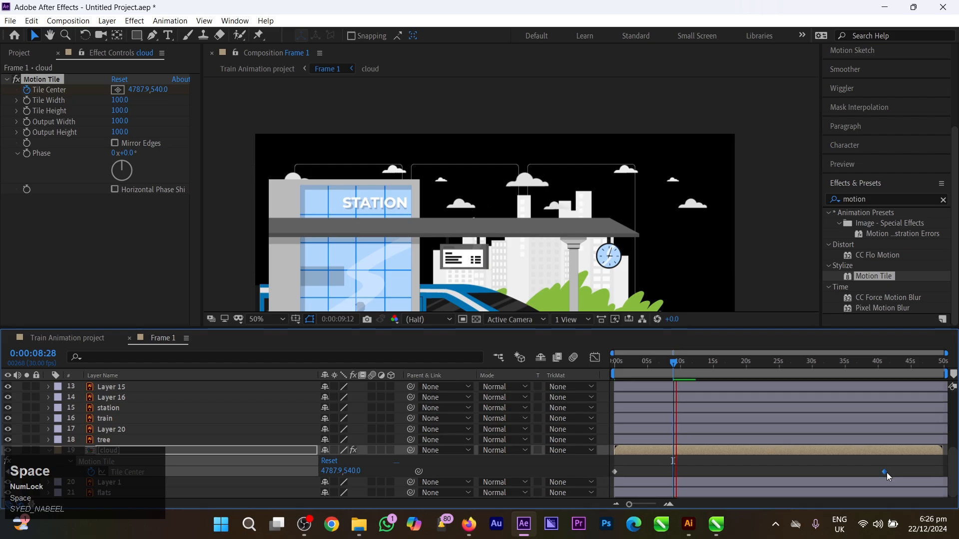
{"action": "left_click", "coordinate": [886, 474]}
{"action": "left_click_drag", "start_coordinate": [886, 472], "coordinate": [945, 479]}
{"action": "key", "text": "space"}
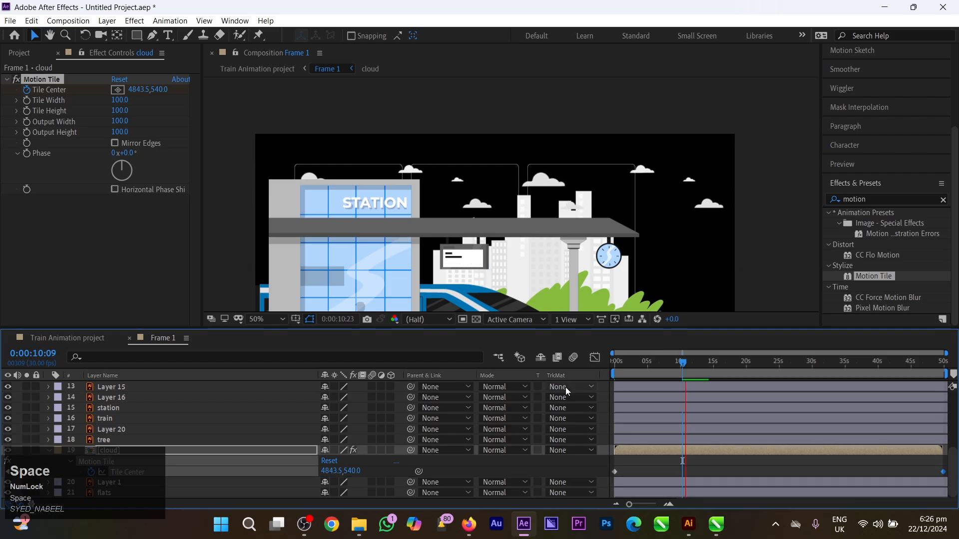
{"action": "left_click_drag", "start_coordinate": [636, 367], "coordinate": [599, 295]}
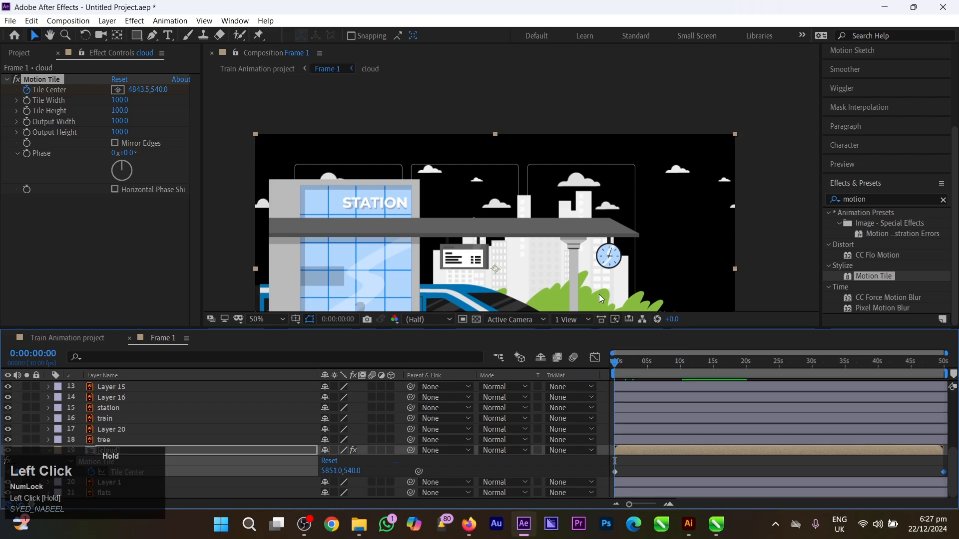
{"action": "key", "text": "space"}
Extend the top twelve layers of Frame 1, from Layer 5 down to Layer 14, to the end of the 50-second timeline
{"action": "scroll", "coordinate": [655, 404], "scroll_direction": "up", "scroll_amount": 5}
{"action": "scroll", "coordinate": [657, 411], "scroll_direction": "down", "scroll_amount": 5}
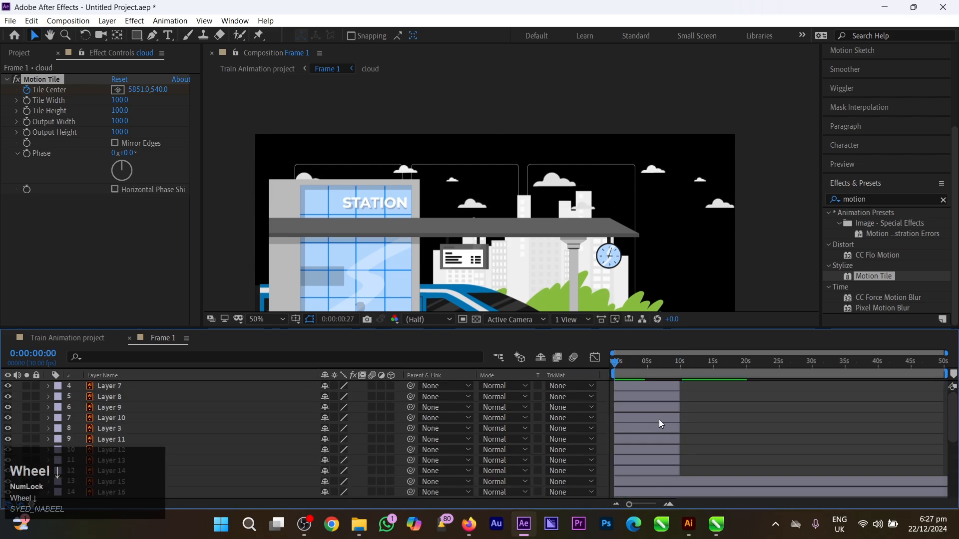
{"action": "key", "text": "space"}
{"action": "left_click", "coordinate": [669, 439]}
{"action": "scroll", "coordinate": [670, 439], "scroll_direction": "up", "scroll_amount": 5}
{"action": "left_click", "coordinate": [678, 382], "text": "shift"}
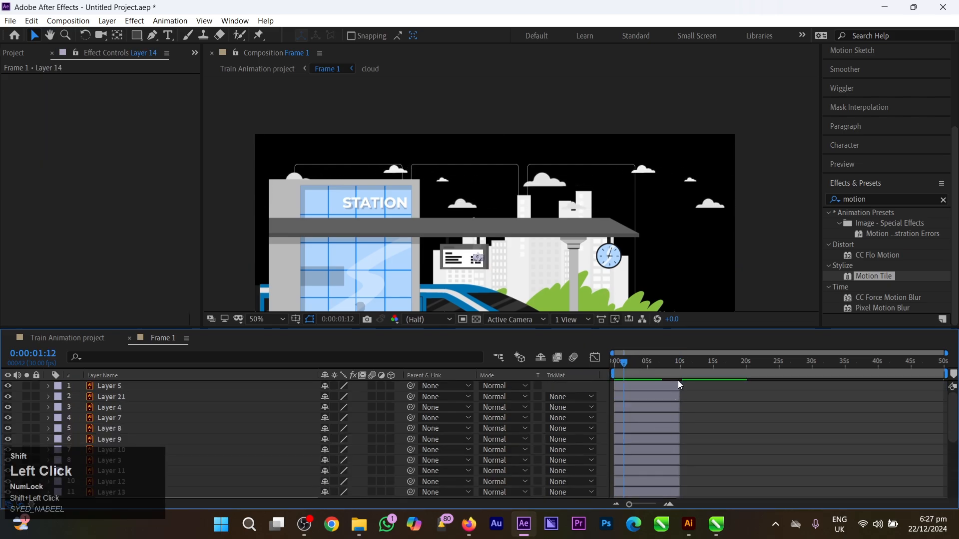
{"action": "left_click_drag", "start_coordinate": [678, 385], "coordinate": [948, 385]}
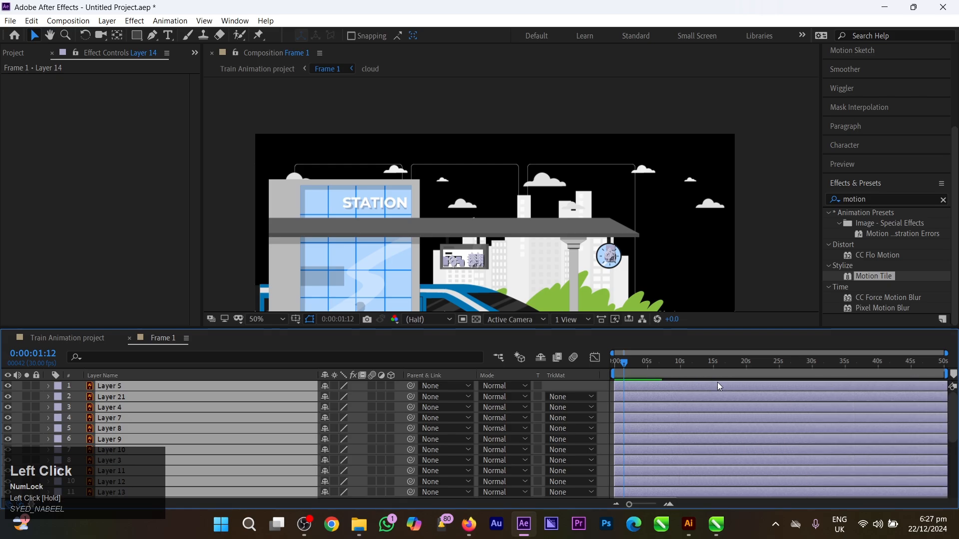
Return to 0:00:00:00 and select the four text bars on the left side of the station's display board
{"action": "left_click_drag", "start_coordinate": [624, 363], "coordinate": [515, 346]}
{"action": "key", "text": "space"}
{"action": "left_click_drag", "start_coordinate": [501, 243], "coordinate": [537, 183]}
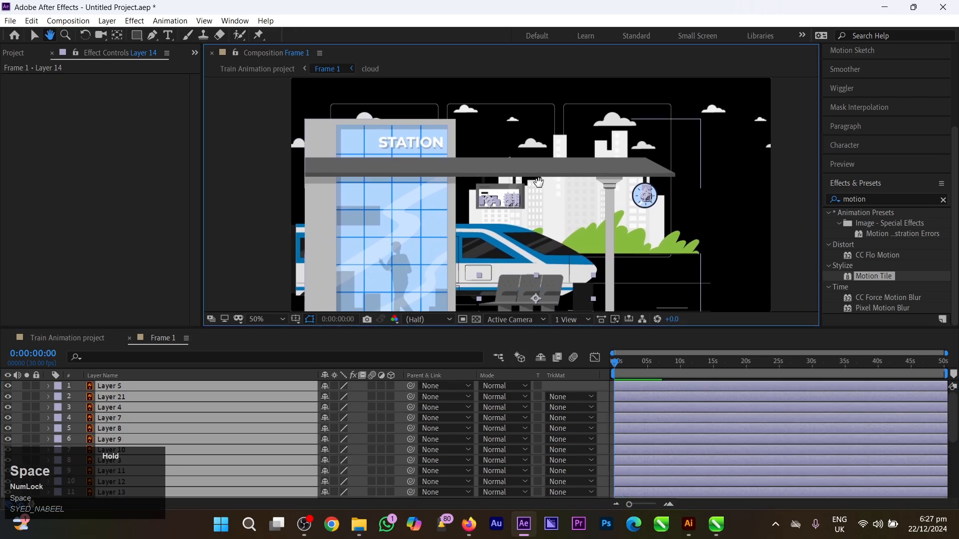
{"action": "scroll", "coordinate": [538, 183], "scroll_direction": "up", "scroll_amount": 2}
{"action": "left_click_drag", "start_coordinate": [453, 235], "coordinate": [494, 227]}
{"action": "key", "text": "ctrl+shift+a"}
{"action": "scroll", "coordinate": [459, 223], "scroll_direction": "up", "scroll_amount": 2}
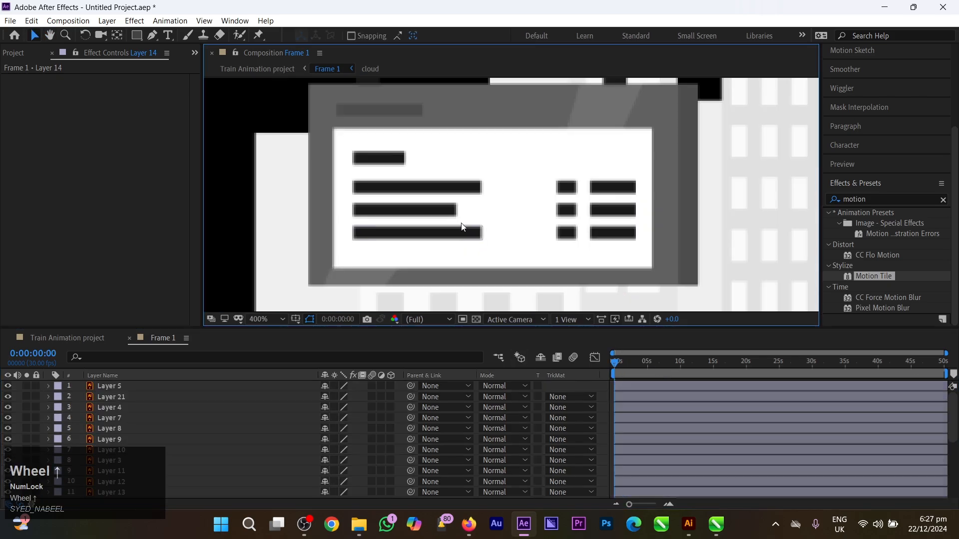
{"action": "left_click", "coordinate": [447, 216]}
{"action": "left_click", "coordinate": [450, 235], "text": "shift"}
{"action": "left_click", "coordinate": [449, 188], "text": "shift"}
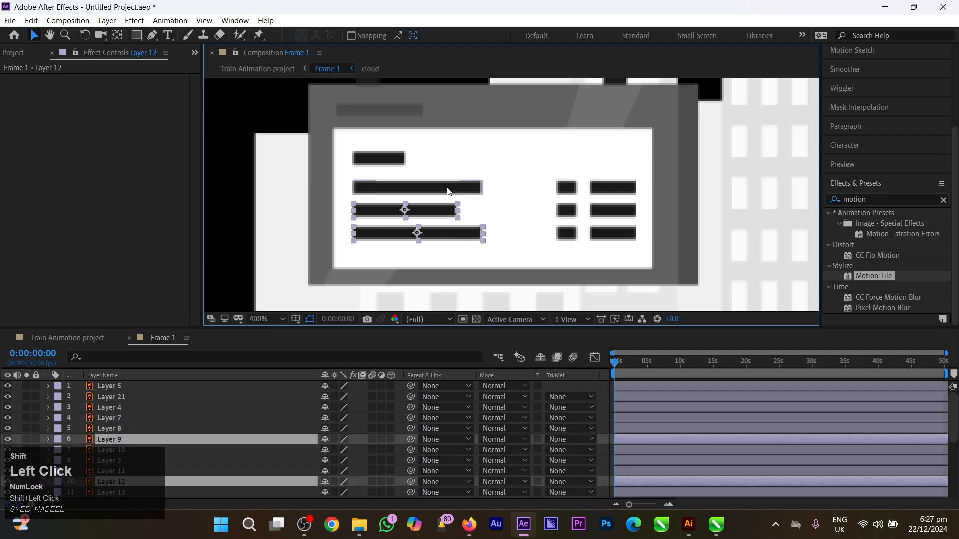
{"action": "left_click", "coordinate": [399, 162], "text": "shift"}
Examine the display board at different magnifications and fit the whole Frame 1 composition in the viewer
{"action": "scroll", "coordinate": [546, 194], "scroll_direction": "down", "scroll_amount": 3}
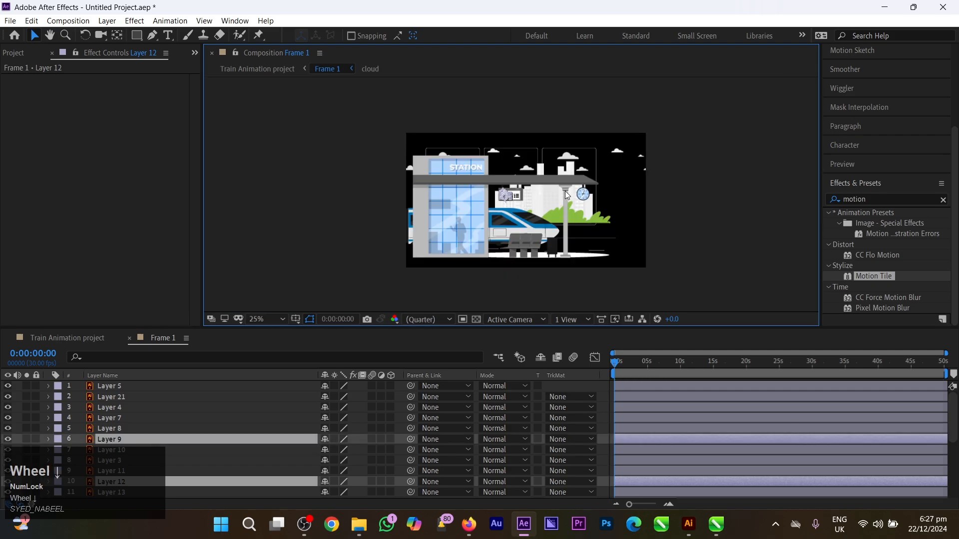
{"action": "scroll", "coordinate": [515, 222], "scroll_direction": "up", "scroll_amount": 1}
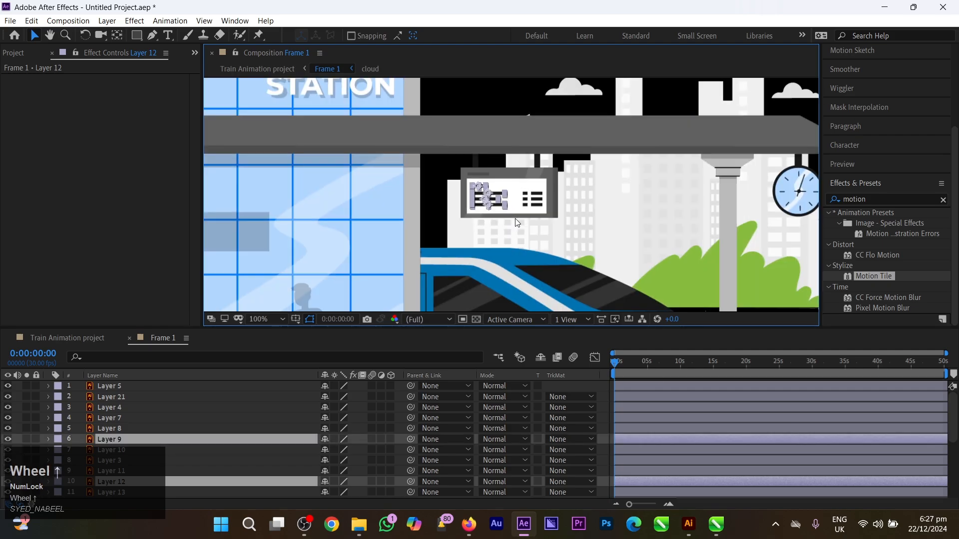
{"action": "scroll", "coordinate": [516, 222], "scroll_direction": "up", "scroll_amount": 1}
{"action": "scroll", "coordinate": [516, 222], "scroll_direction": "down", "scroll_amount": 1}
{"action": "scroll", "coordinate": [516, 222], "scroll_direction": "down", "scroll_amount": 1}
{"action": "scroll", "coordinate": [516, 223], "scroll_direction": "up", "scroll_amount": 1}
{"action": "scroll", "coordinate": [421, 214], "scroll_direction": "down", "scroll_amount": 1}
{"action": "scroll", "coordinate": [421, 213], "scroll_direction": "up", "scroll_amount": 3}
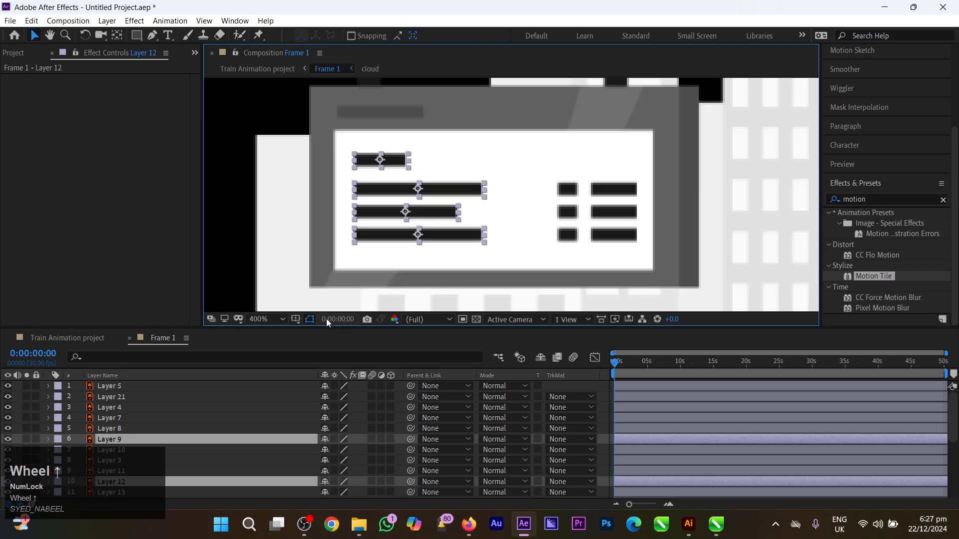
{"action": "left_click", "coordinate": [270, 322]}
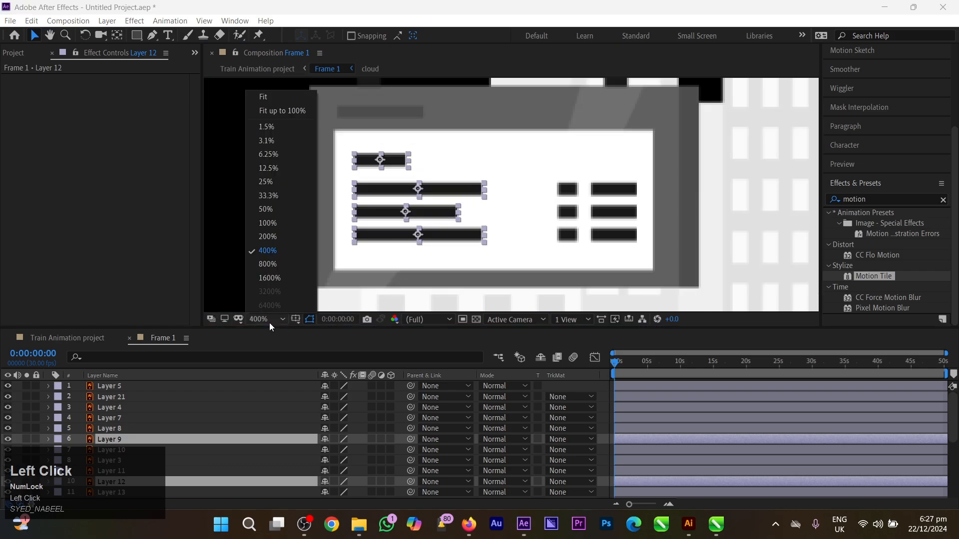
{"action": "left_click", "coordinate": [277, 97]}
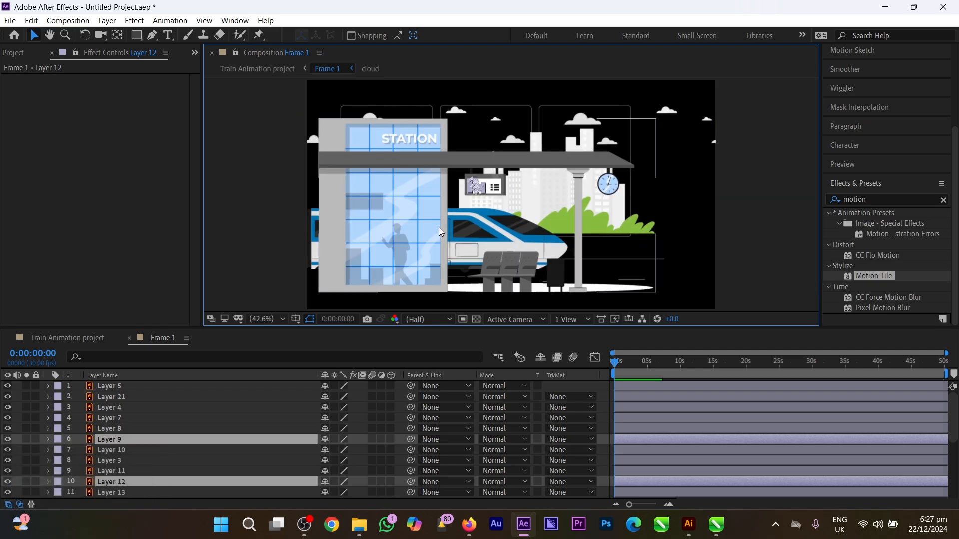
{"action": "scroll", "coordinate": [441, 230], "scroll_direction": "up", "scroll_amount": 5}
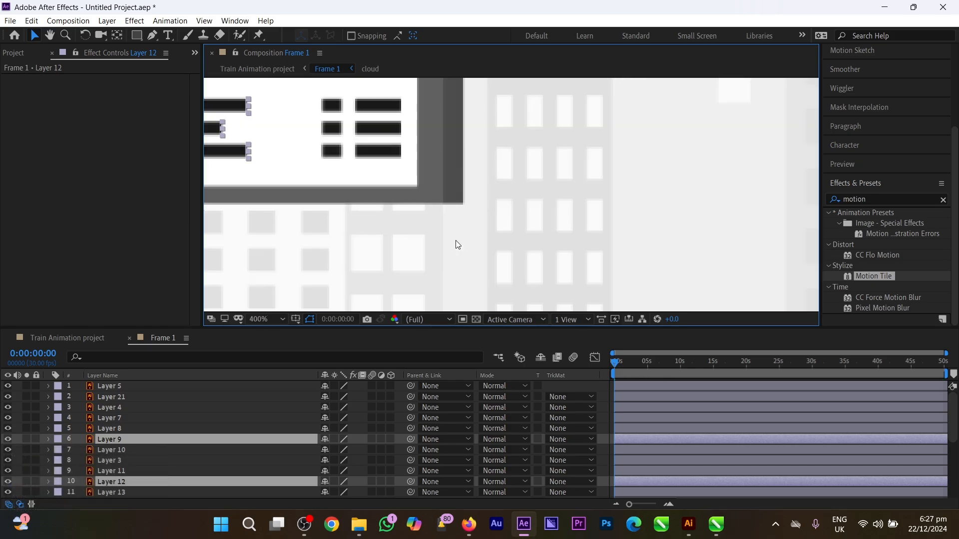
{"action": "key", "text": "shift+slash"}
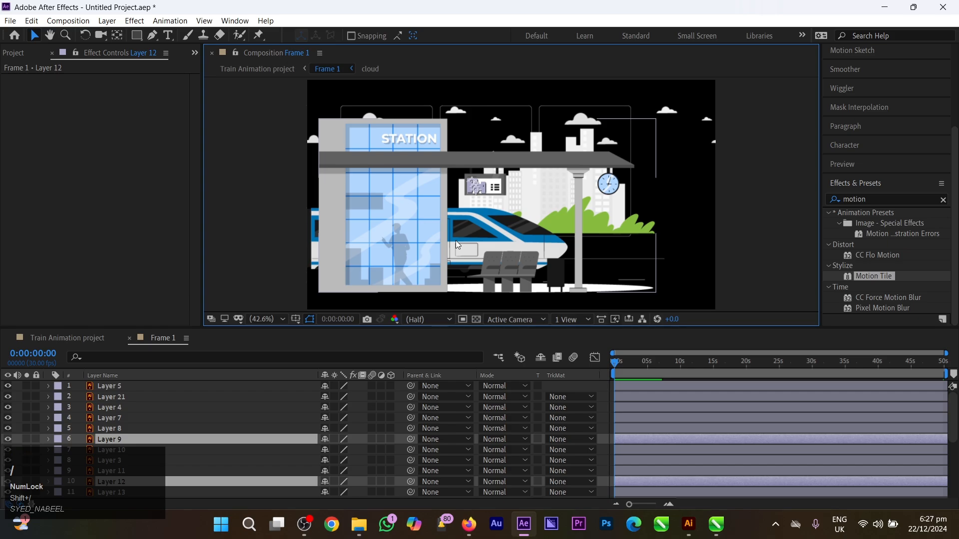
Add the six short bars on the right side of the display board to the current layer selection
{"action": "scroll", "coordinate": [455, 240], "scroll_direction": "up", "scroll_amount": 3}
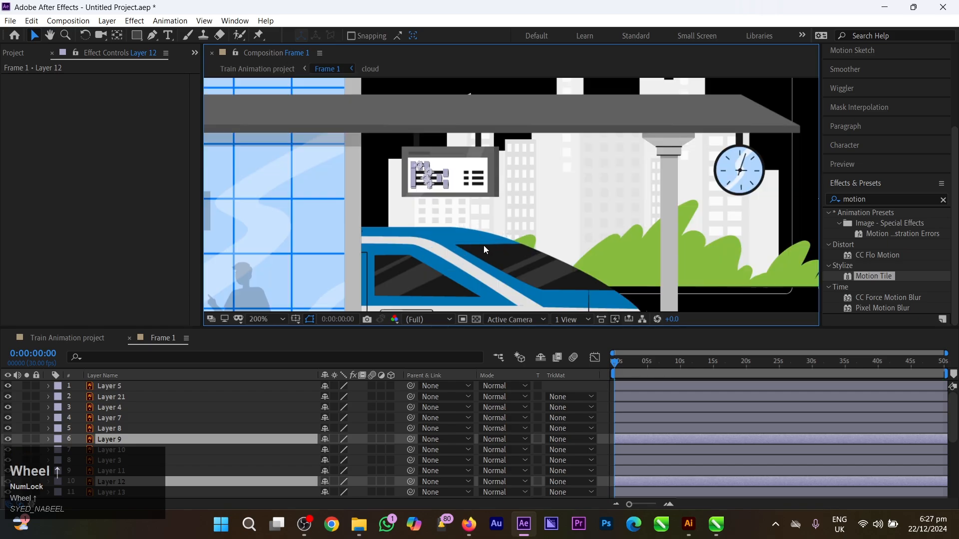
{"action": "scroll", "coordinate": [483, 245], "scroll_direction": "up", "scroll_amount": 4}
{"action": "left_click", "coordinate": [289, 168]}
{"action": "left_click_drag", "start_coordinate": [288, 169], "coordinate": [520, 205]}
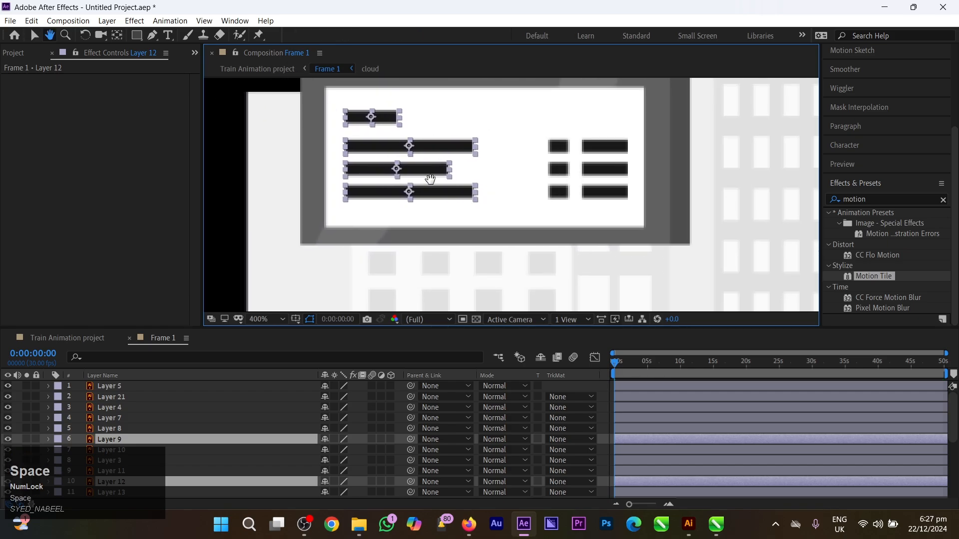
{"action": "left_click_drag", "start_coordinate": [430, 179], "coordinate": [490, 207]}
{"action": "key", "text": "shift"}
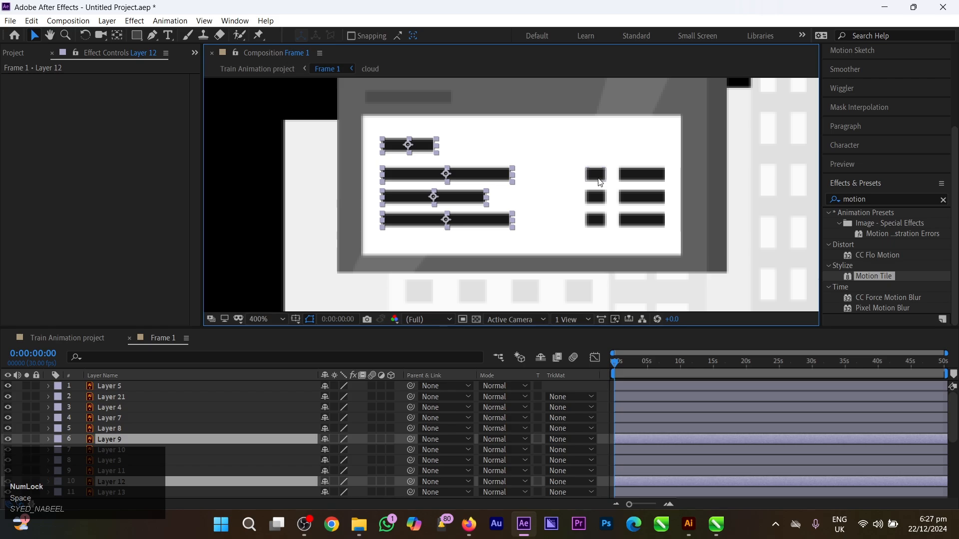
{"action": "left_click", "coordinate": [599, 179], "text": "shift"}
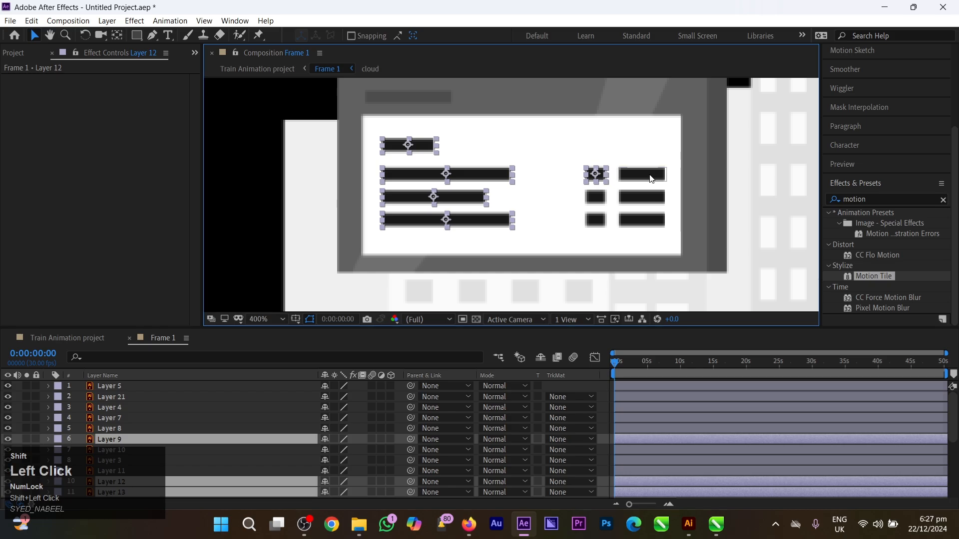
{"action": "left_click", "coordinate": [649, 177], "text": "shift"}
{"action": "left_click", "coordinate": [641, 201], "text": "shift"}
{"action": "left_click", "coordinate": [595, 198], "text": "shift"}
{"action": "left_click", "coordinate": [595, 221], "text": "shift"}
{"action": "left_click", "coordinate": [633, 226], "text": "shift"}
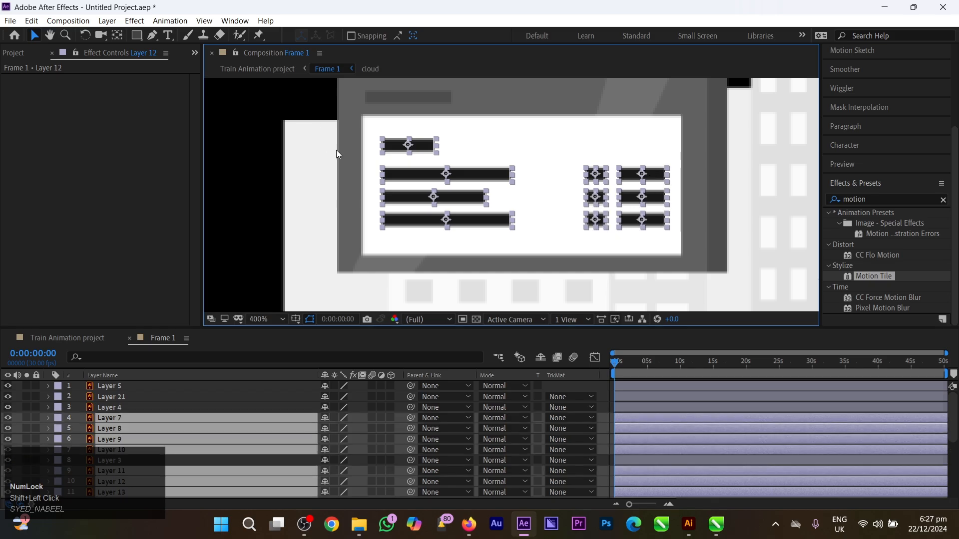
Open Animation Composer 3 - Anchor Point Mover and move the selected bars' anchor points to their left edges
{"action": "left_click", "coordinate": [244, 23]}
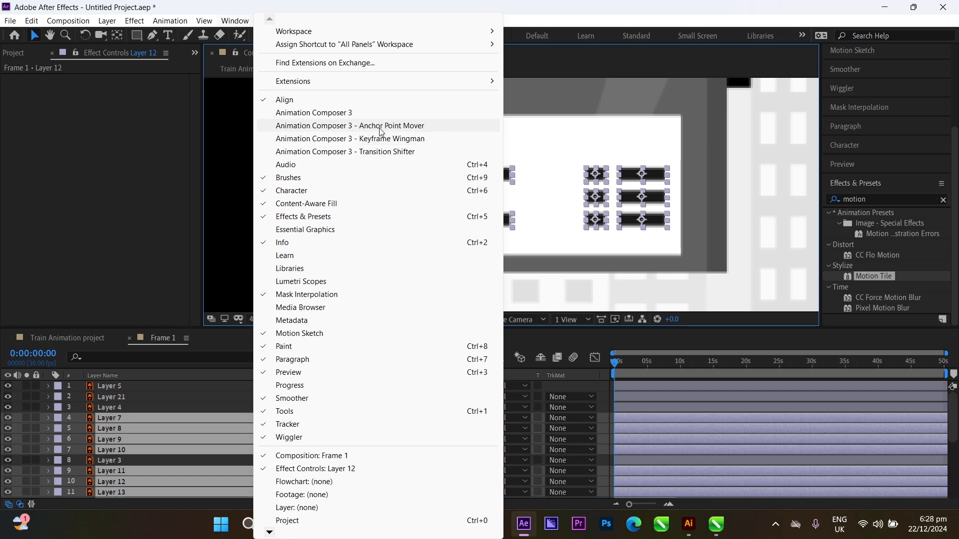
{"action": "left_click", "coordinate": [428, 131]}
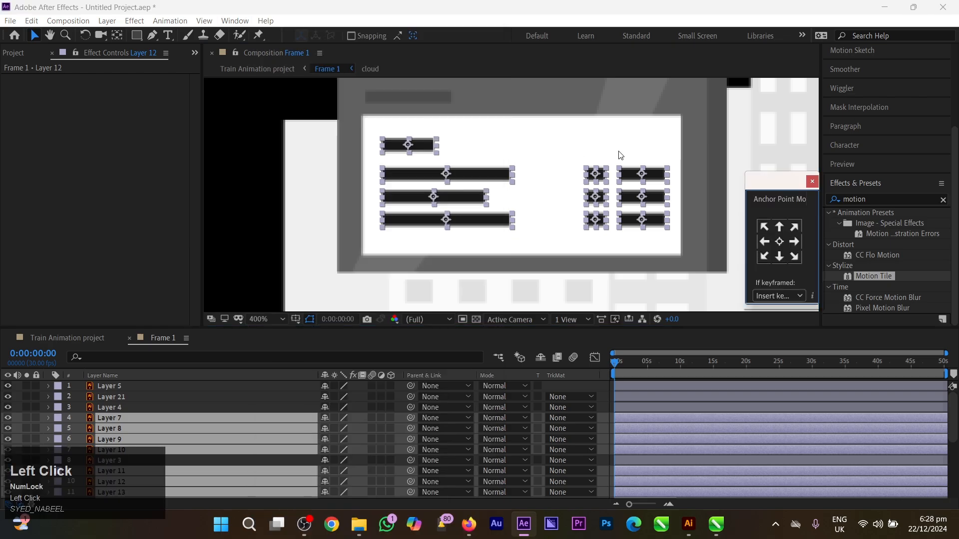
{"action": "left_click", "coordinate": [765, 243]}
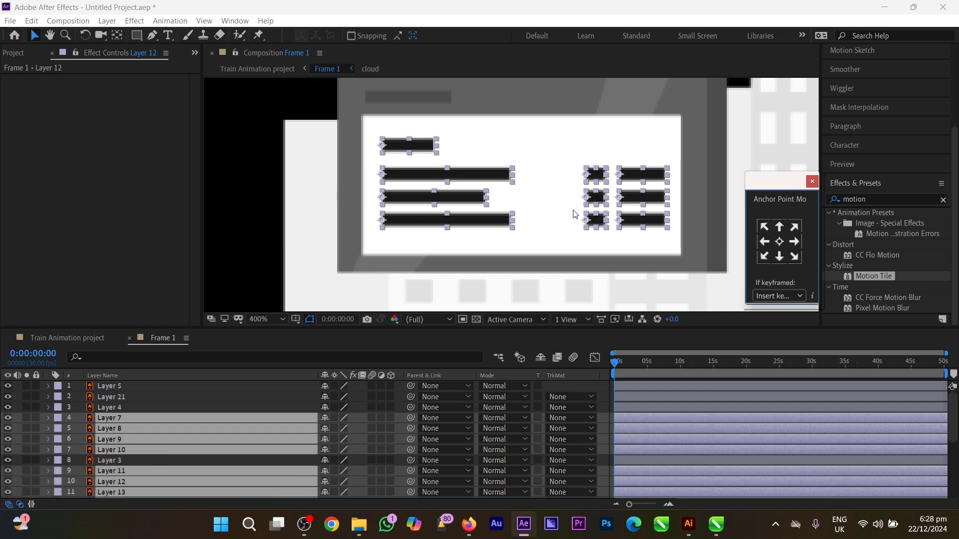
{"action": "scroll", "coordinate": [667, 250], "scroll_direction": "down", "scroll_amount": 2}
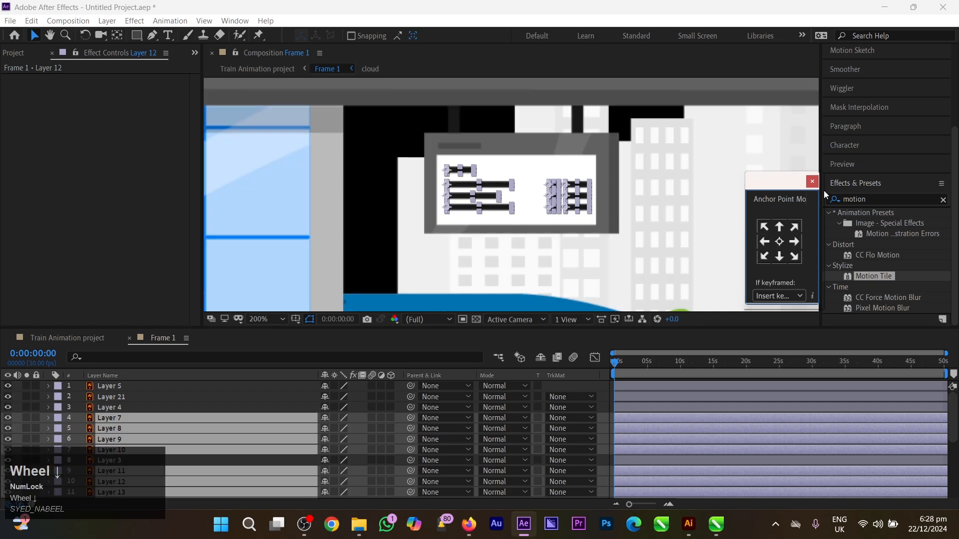
Close the Anchor Point Mover and add Scale keyframes to all selected display board bars at 0:00:00:00
{"action": "left_click", "coordinate": [812, 185]}
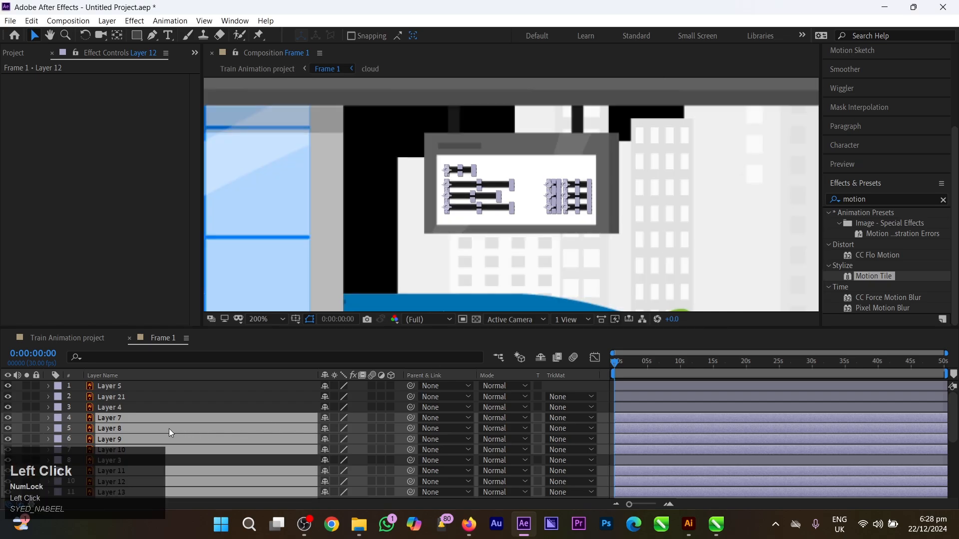
{"action": "left_click", "coordinate": [48, 418]}
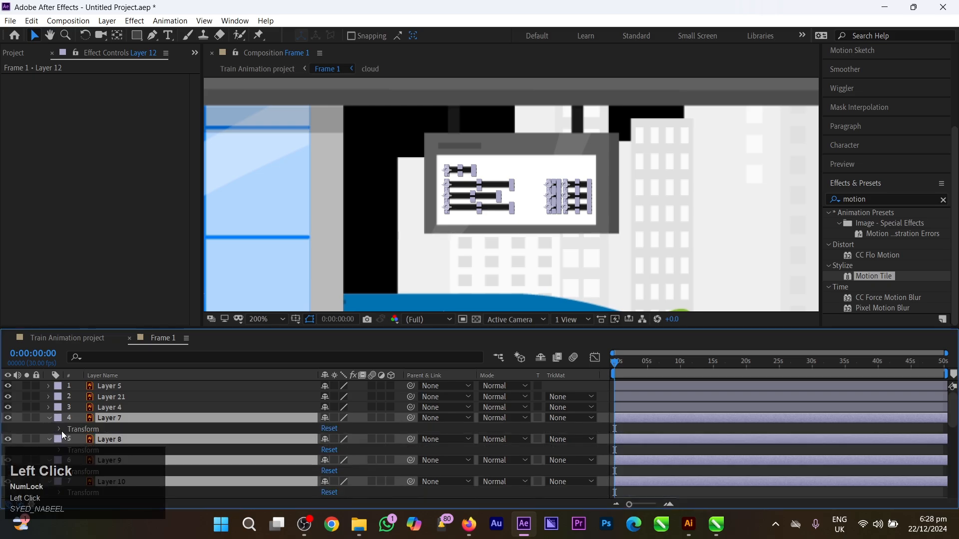
{"action": "left_click", "coordinate": [59, 430]}
{"action": "scroll", "coordinate": [59, 430], "scroll_direction": "down", "scroll_amount": 1}
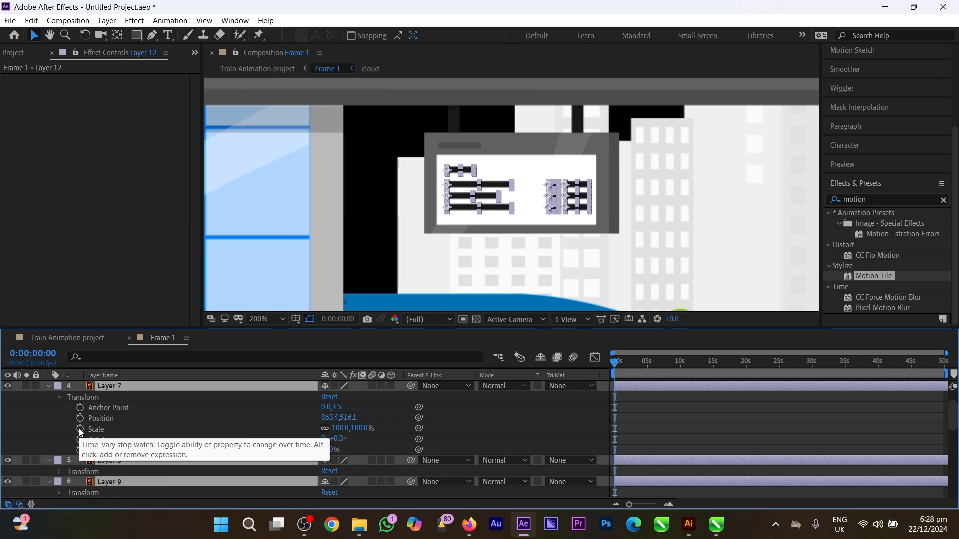
{"action": "left_click", "coordinate": [80, 429]}
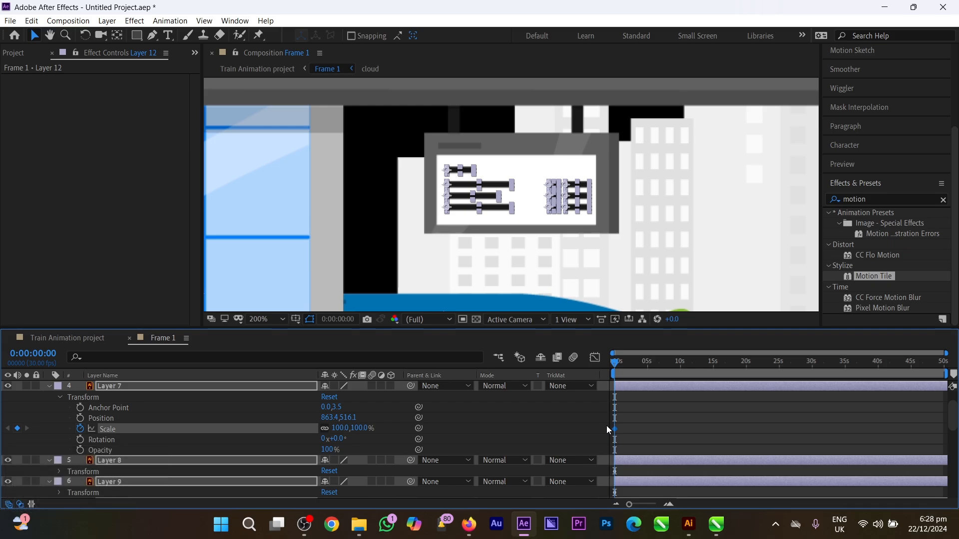
Go to 0:00:01:00 and add Scale keyframes at 100% for the selected bars
{"action": "scroll", "coordinate": [618, 419], "scroll_direction": "up", "scroll_amount": 5, "text": "shift"}
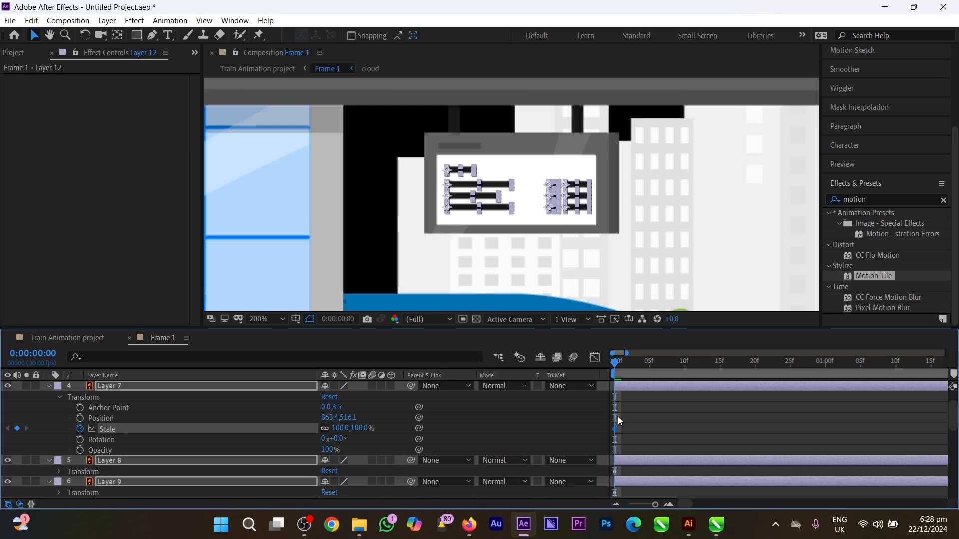
{"action": "key", "text": "ctrl"}
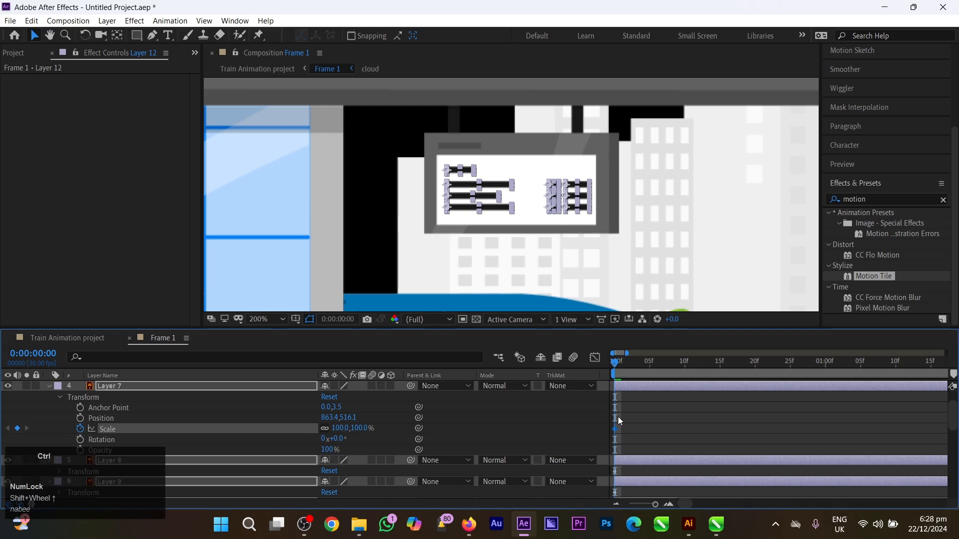
{"action": "key", "text": "ctrl+shift"}
{"action": "key", "text": "ctrl"}
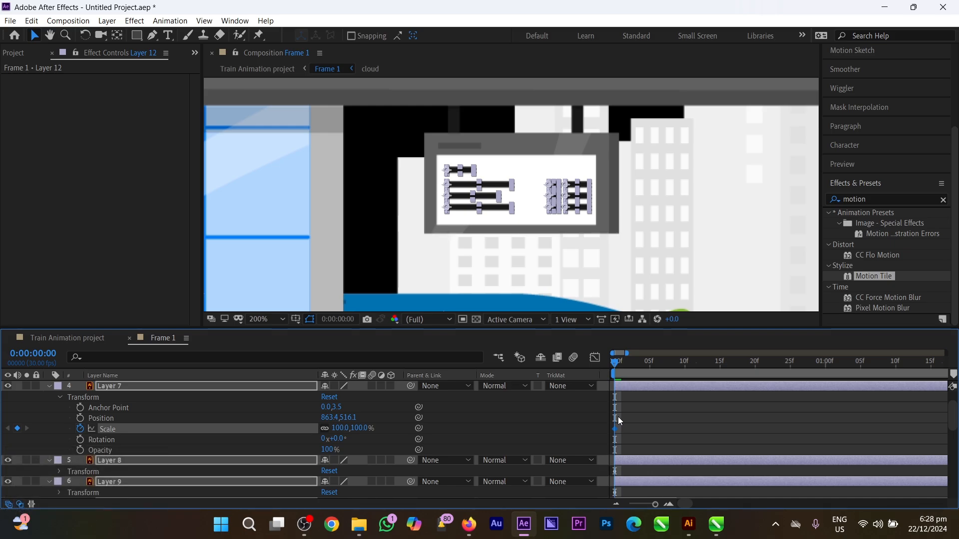
{"action": "key", "text": "ctrl+shift"}
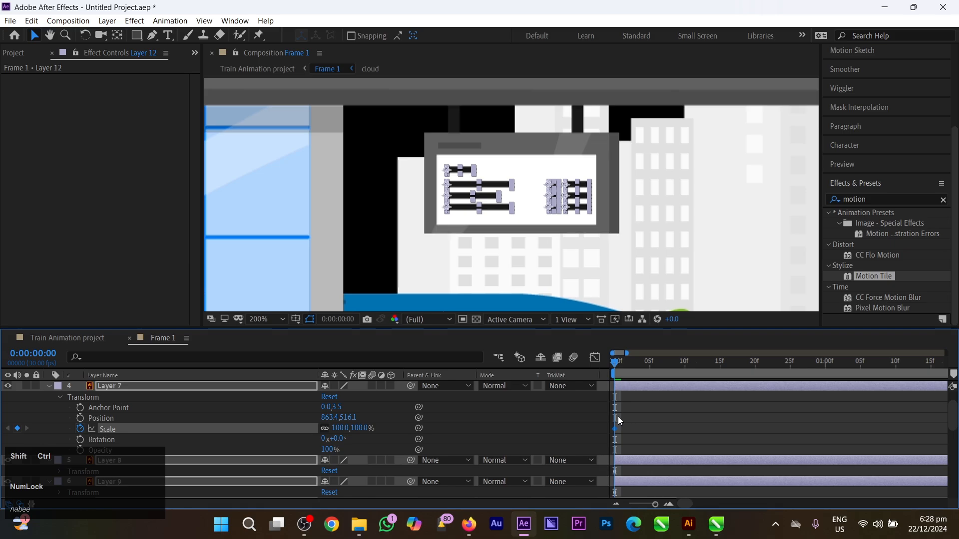
{"action": "key", "text": "ctrl+shift+Right"}
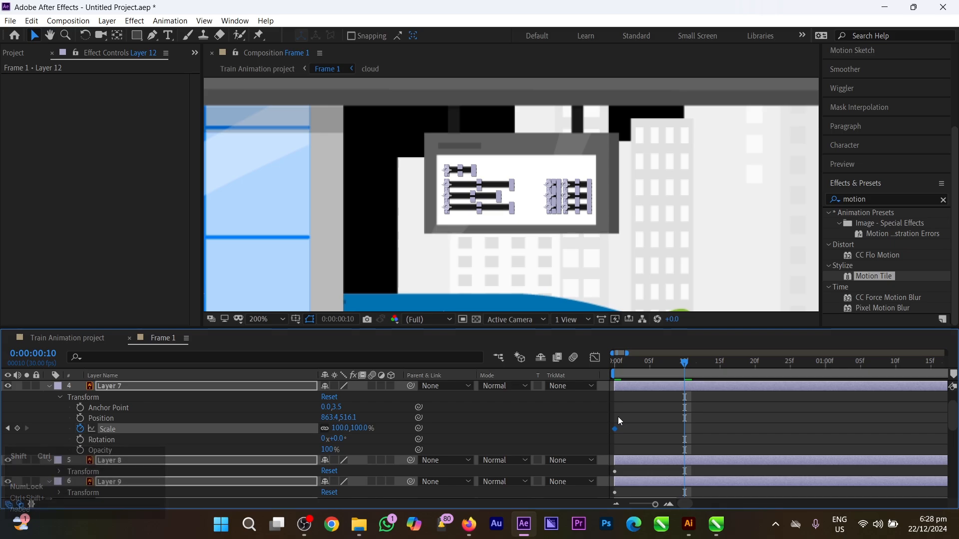
{"action": "key", "text": "ctrl+shift+Right"}
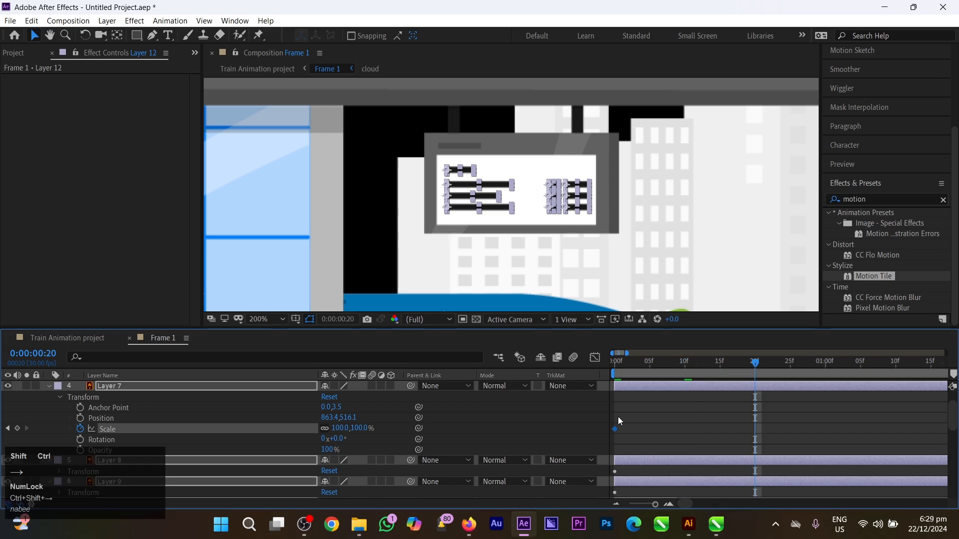
{"action": "key", "text": "ctrl+shift+Right"}
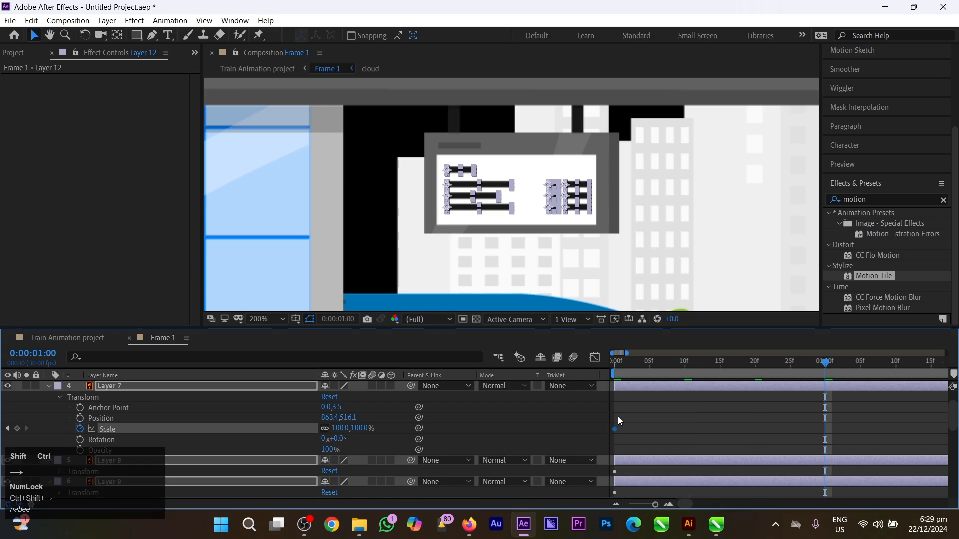
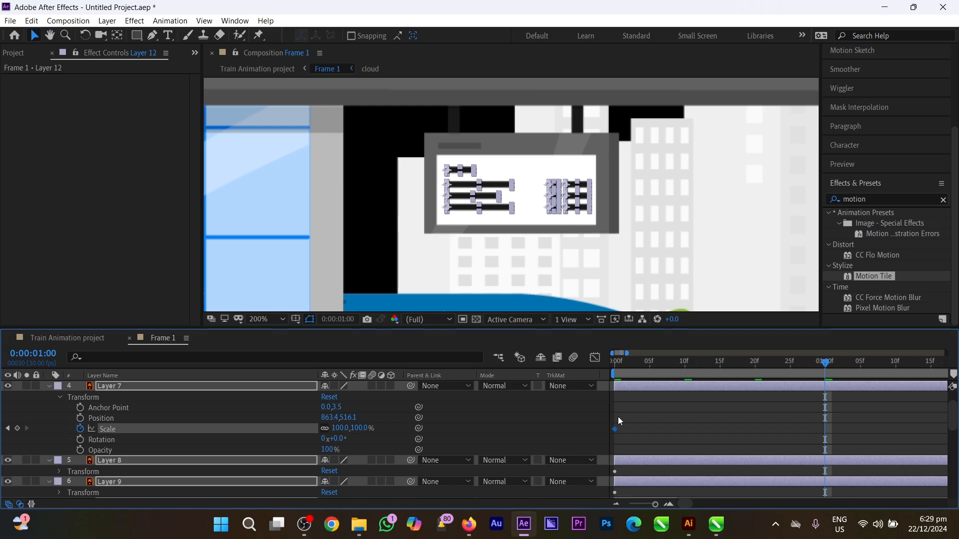
{"action": "left_click", "coordinate": [17, 429]}
Return to 0:00:00:00, unlink the Scale dimensions and set the selected bars' horizontal scale to 0%
{"action": "left_click", "coordinate": [713, 367]}
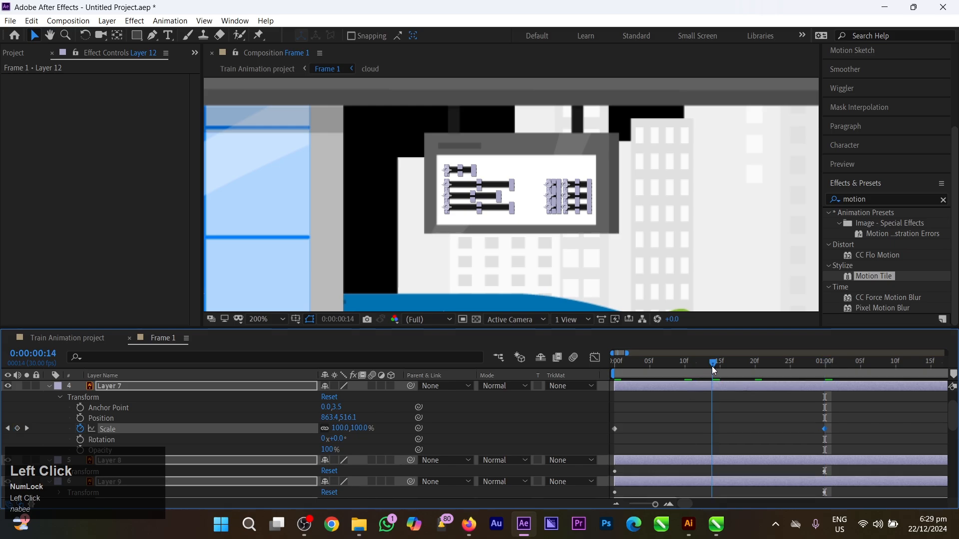
{"action": "left_click_drag", "start_coordinate": [713, 367], "coordinate": [558, 436]}
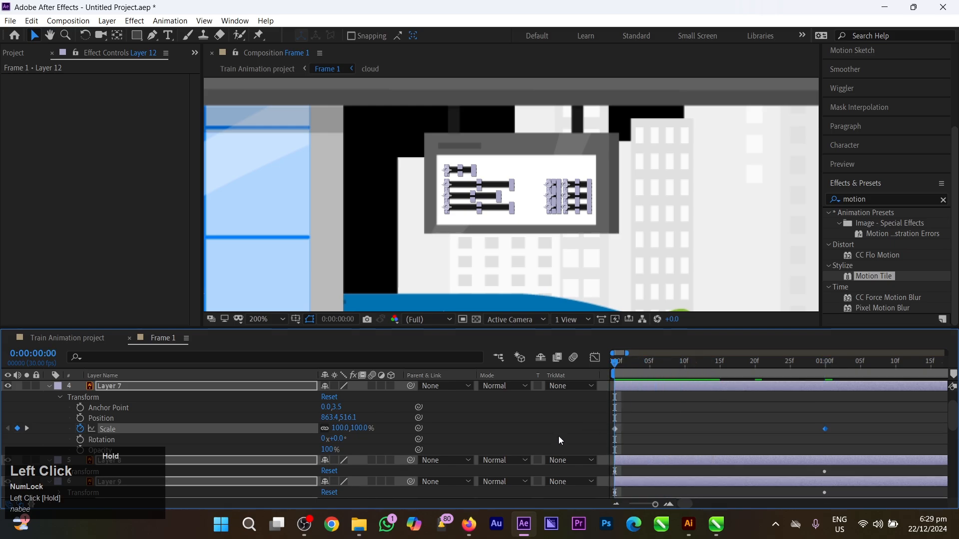
{"action": "left_click", "coordinate": [325, 429]}
{"action": "left_click_drag", "start_coordinate": [338, 432], "coordinate": [317, 430]}
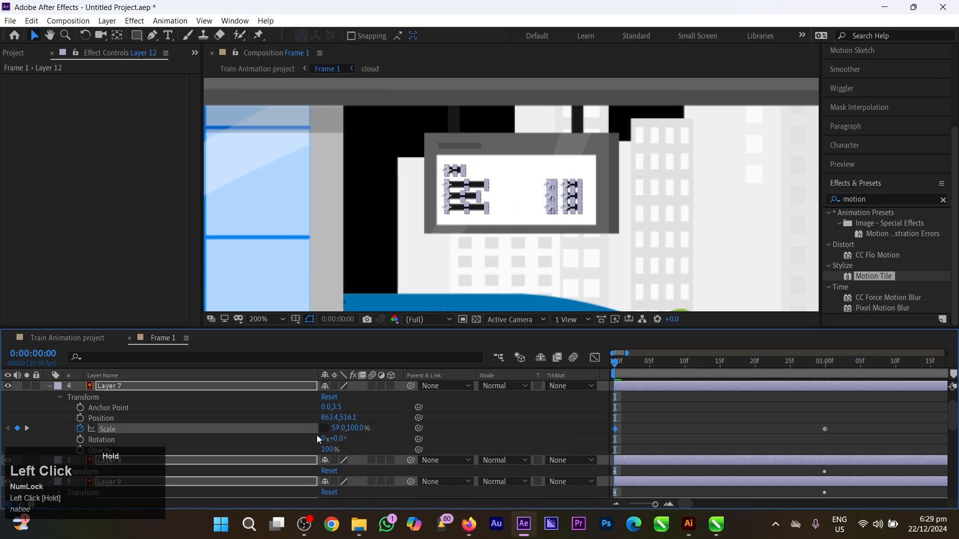
{"action": "left_click", "coordinate": [339, 428]}
{"action": "type", "text": "0"}
{"action": "key", "text": "Return"}
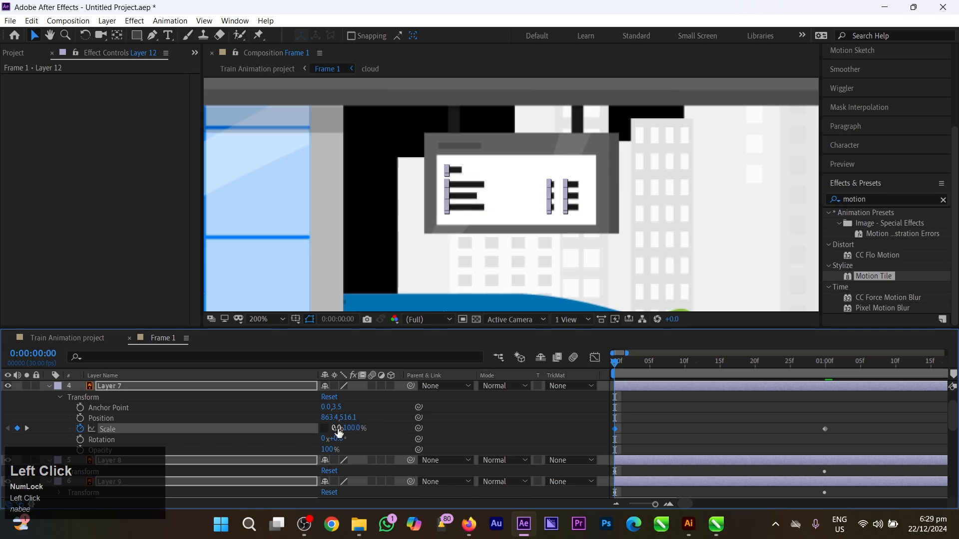
Deselect the bars and play back their growing animation from the start of the composition
{"action": "left_click", "coordinate": [730, 417]}
{"action": "key", "text": "space"}
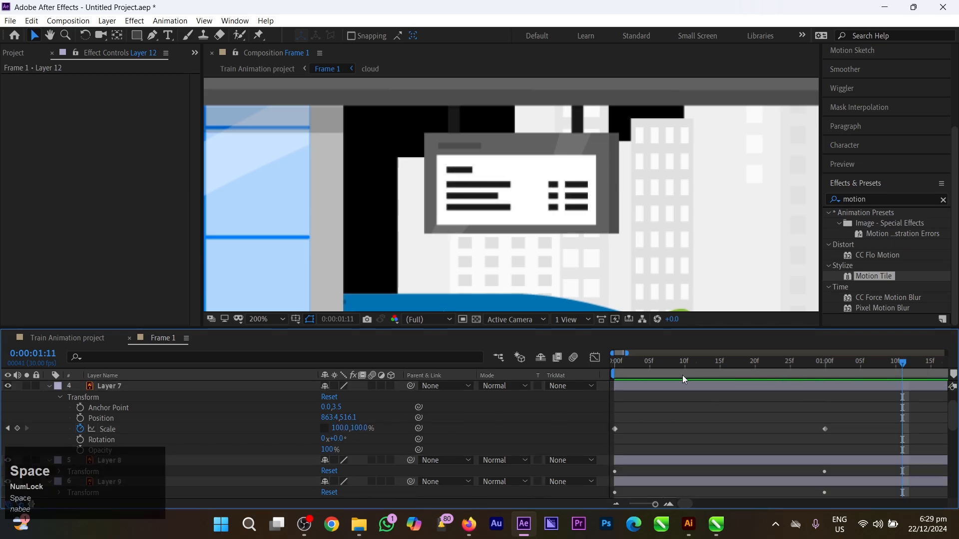
{"action": "left_click_drag", "start_coordinate": [682, 375], "coordinate": [582, 390]}
{"action": "key", "text": "space"}
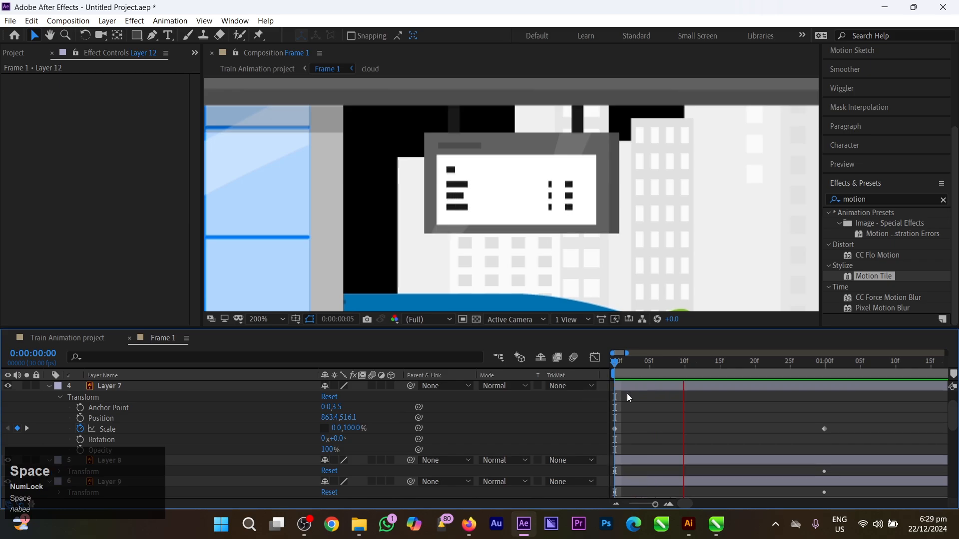
{"action": "left_click_drag", "start_coordinate": [704, 377], "coordinate": [581, 384]}
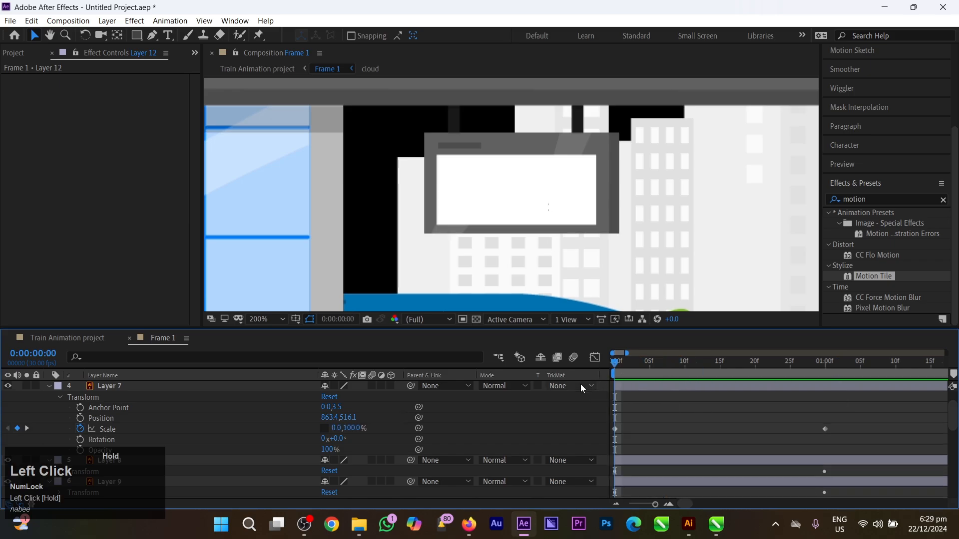
{"action": "key", "text": "space"}
{"action": "key", "text": "space"}
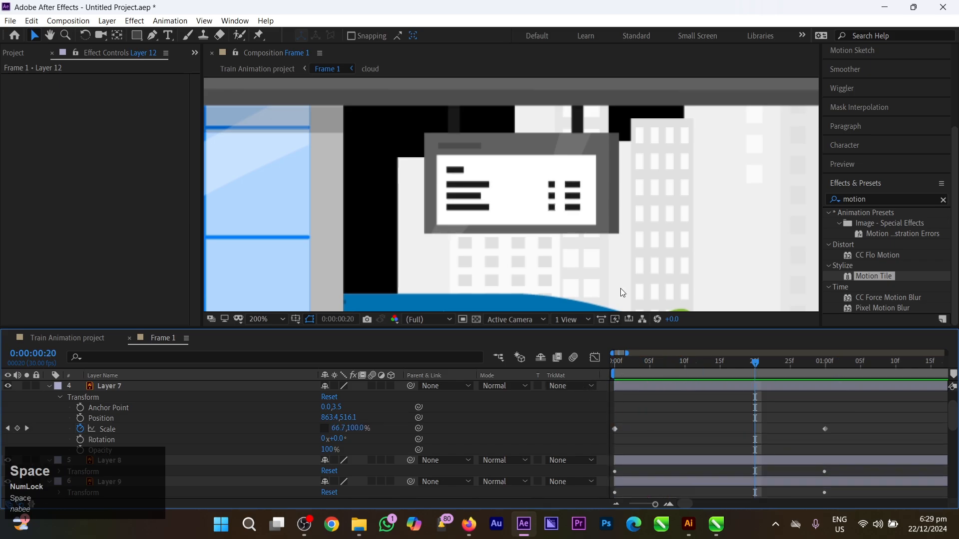
Select all ten bars on the display board, the four long ones and the six short ones
{"action": "left_click", "coordinate": [474, 186]}
{"action": "left_click", "coordinate": [454, 172], "text": "shift"}
{"action": "left_click", "coordinate": [463, 198], "text": "shift"}
{"action": "left_click", "coordinate": [476, 208], "text": "shift"}
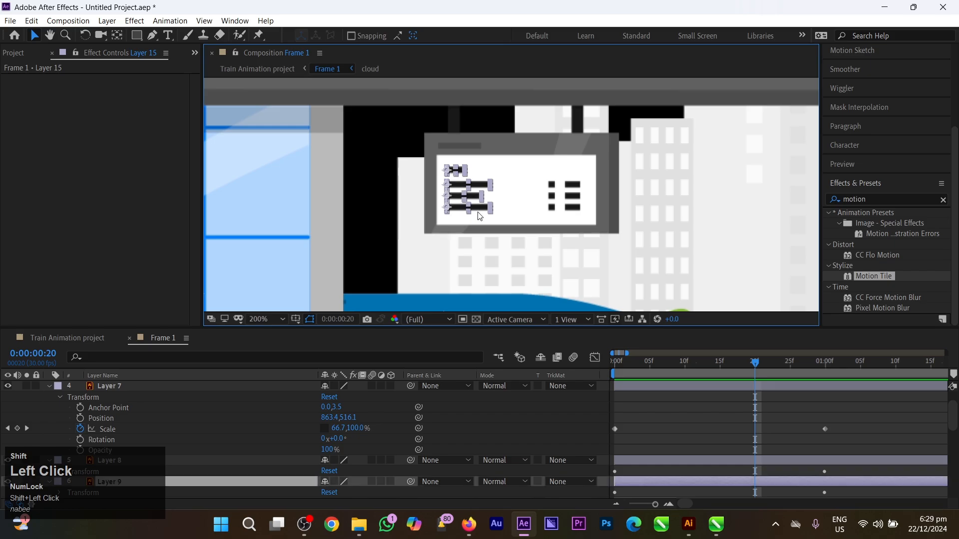
{"action": "left_click", "coordinate": [552, 207], "text": "shift"}
{"action": "left_click", "coordinate": [552, 195], "text": "shift"}
{"action": "left_click", "coordinate": [552, 185], "text": "shift"}
{"action": "left_click", "coordinate": [569, 184], "text": "shift"}
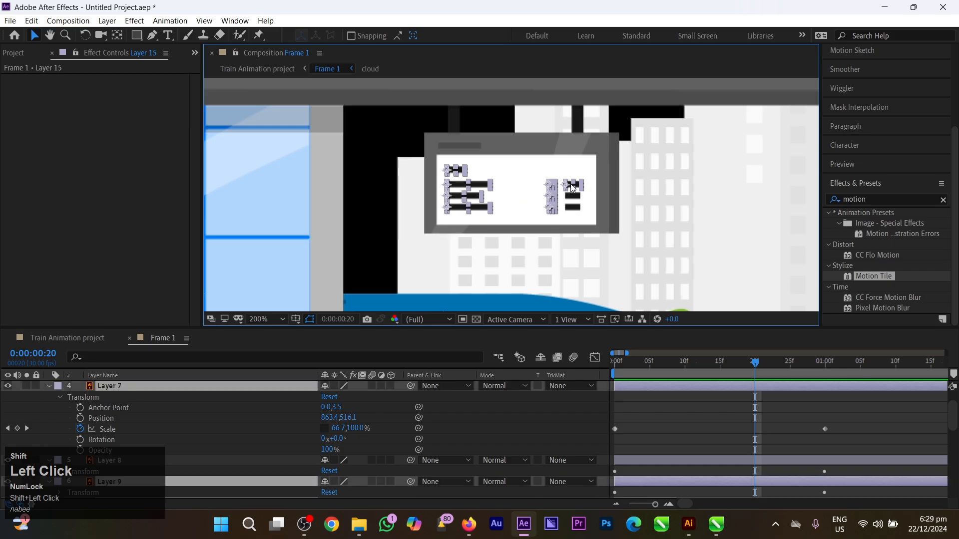
{"action": "left_click", "coordinate": [572, 197], "text": "shift"}
{"action": "left_click", "coordinate": [575, 209], "text": "shift"}
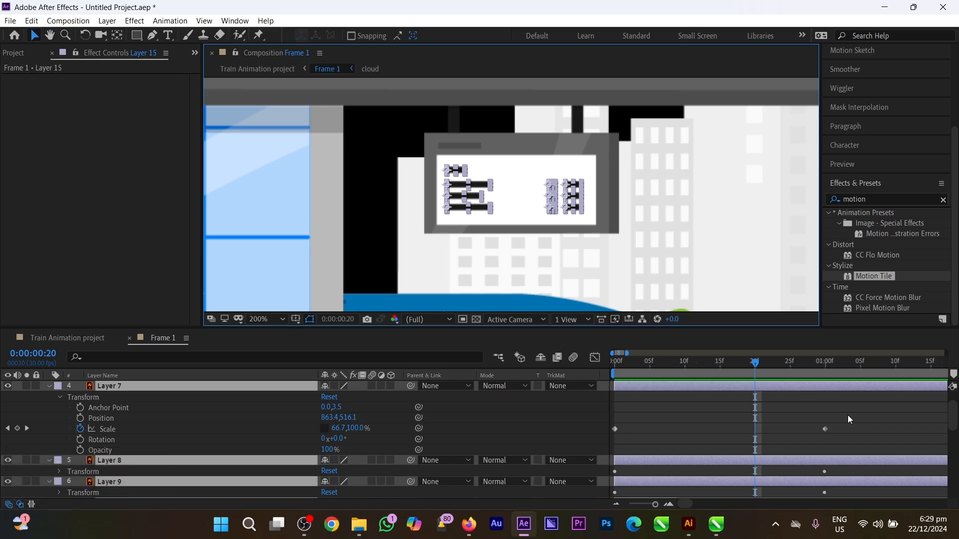
Bring the ten bar layers to the top of the layer stack and reveal their Scale keyframes
{"action": "scroll", "coordinate": [847, 415], "scroll_direction": "down", "scroll_amount": 5}
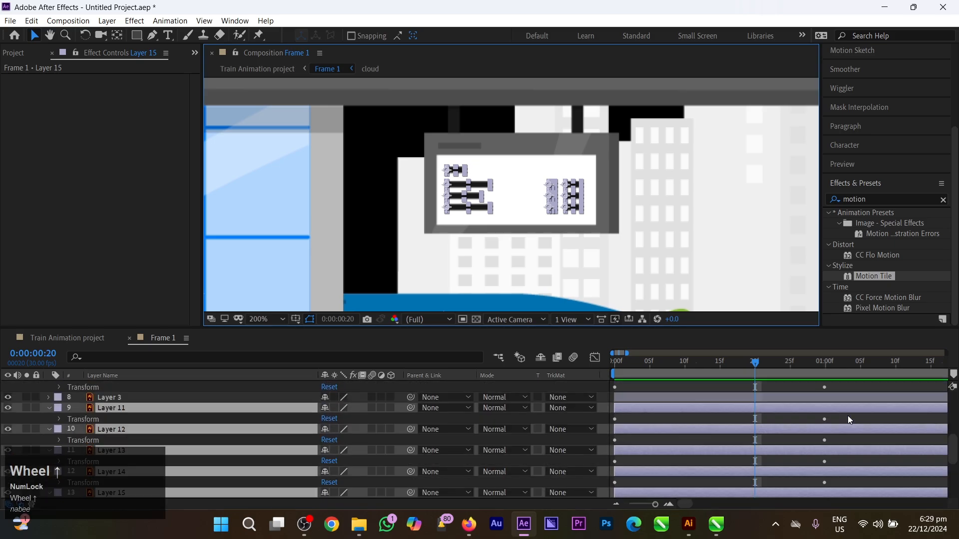
{"action": "scroll", "coordinate": [847, 416], "scroll_direction": "up", "scroll_amount": 2}
{"action": "key", "text": "u"}
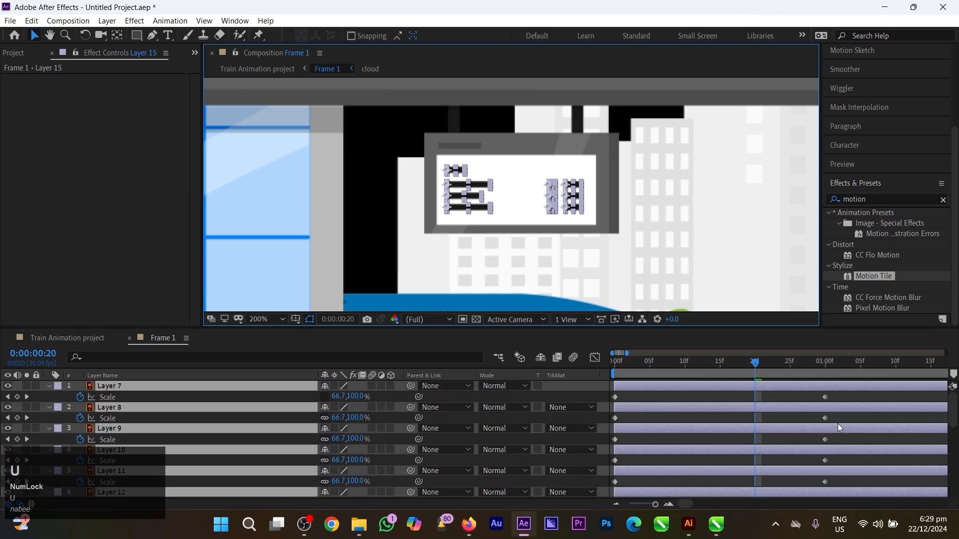
{"action": "scroll", "coordinate": [848, 415], "scroll_direction": "down", "scroll_amount": 5}
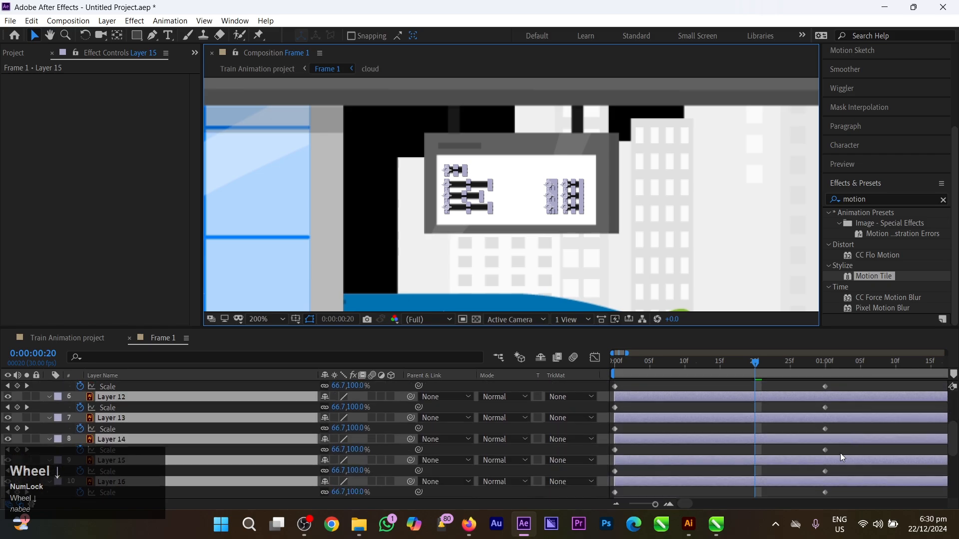
{"action": "scroll", "coordinate": [840, 452], "scroll_direction": "down", "scroll_amount": 3}
{"action": "key", "text": "u"}
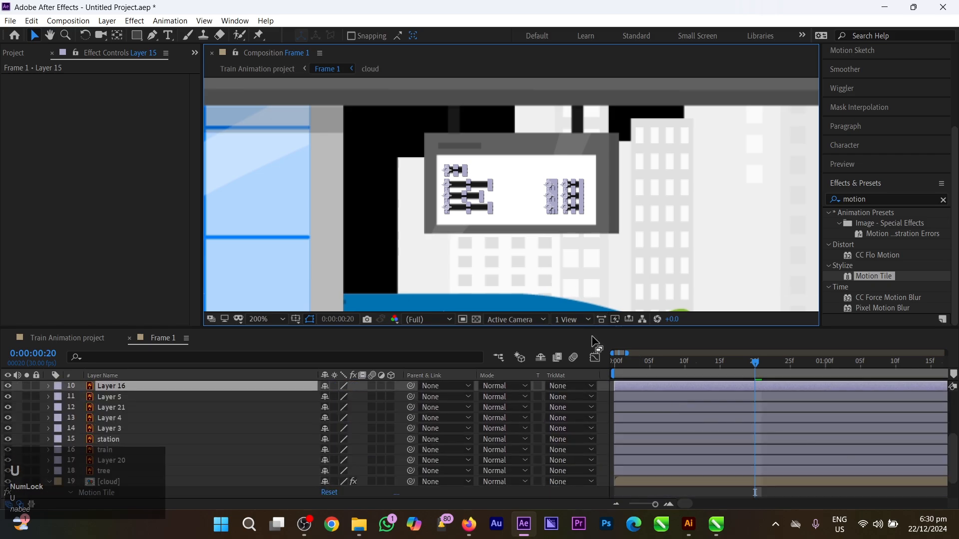
{"action": "scroll", "coordinate": [655, 387], "scroll_direction": "up", "scroll_amount": 3}
{"action": "scroll", "coordinate": [669, 397], "scroll_direction": "up", "scroll_amount": 2}
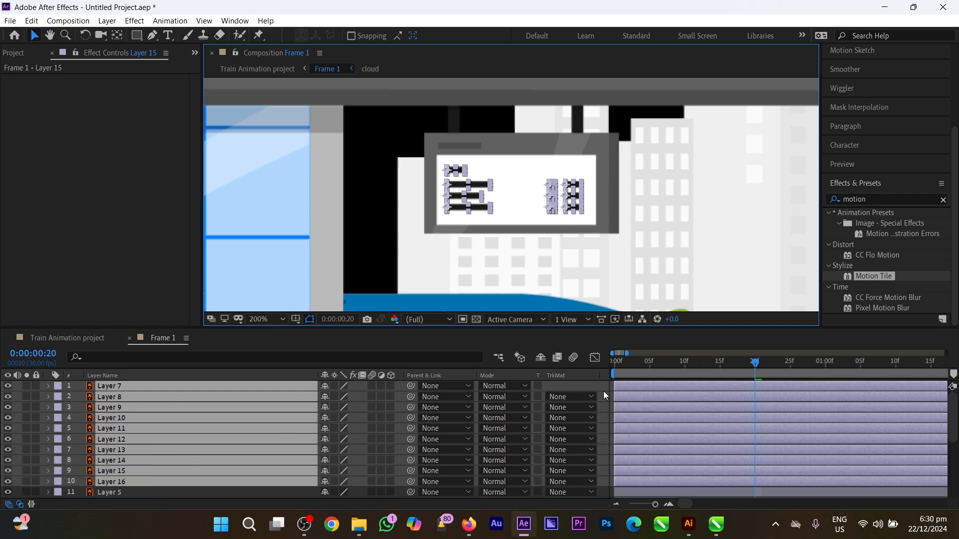
{"action": "key", "text": "u"}
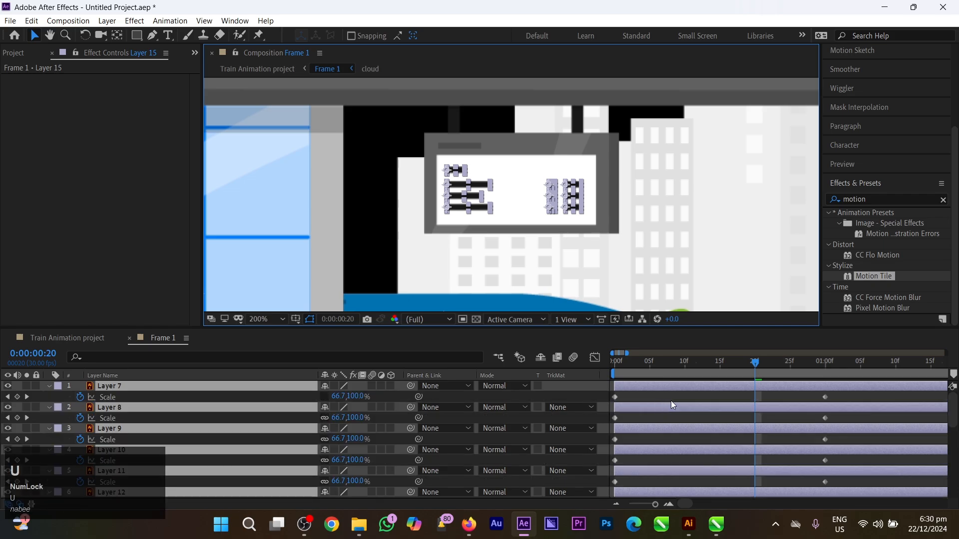
Select all Scale keyframes of Layer 7 to Layer 16 and apply Easy Ease to them
{"action": "scroll", "coordinate": [710, 395], "scroll_direction": "down", "scroll_amount": 5}
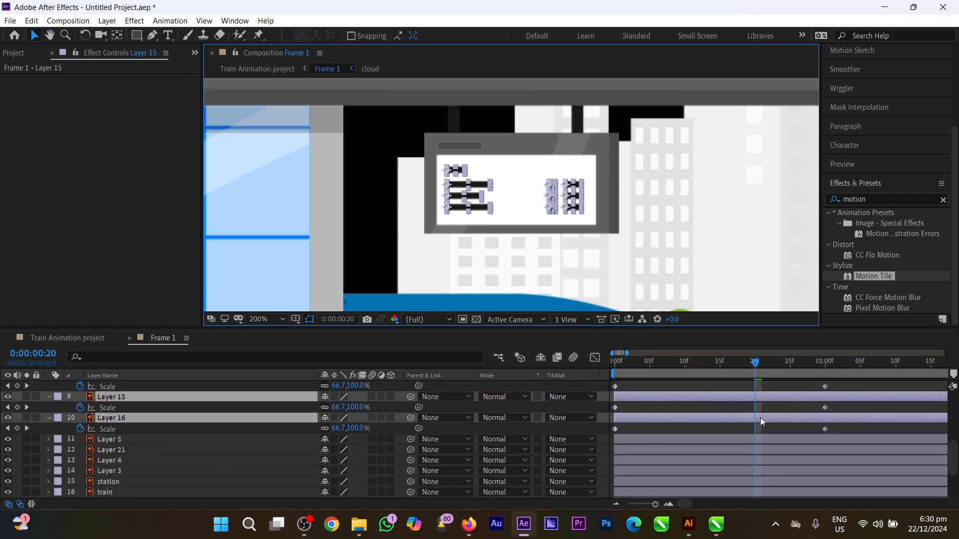
{"action": "left_click_drag", "start_coordinate": [837, 431], "coordinate": [603, 365]}
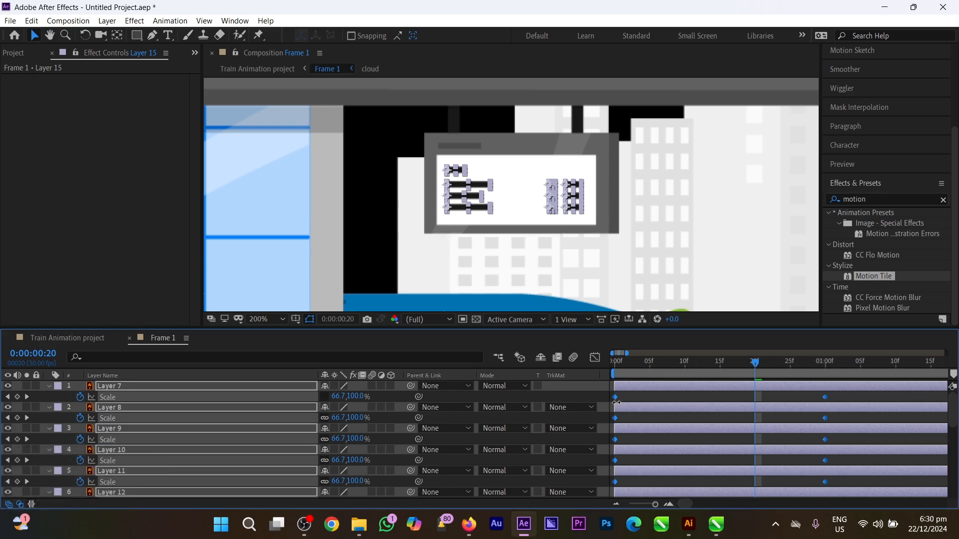
{"action": "key", "text": "F9"}
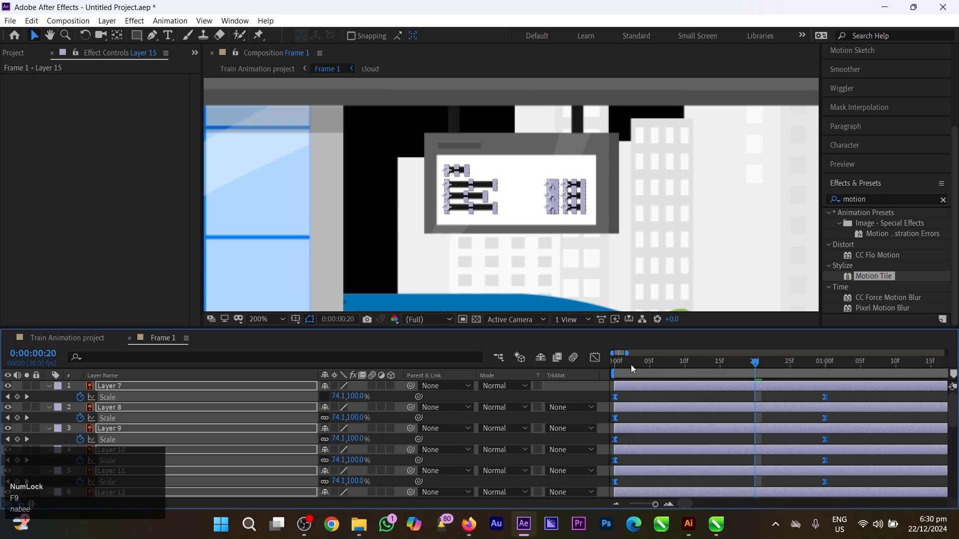
Play back the eased bar animation several times from 0:00:00:00
{"action": "left_click", "coordinate": [611, 368]}
{"action": "key", "text": "space"}
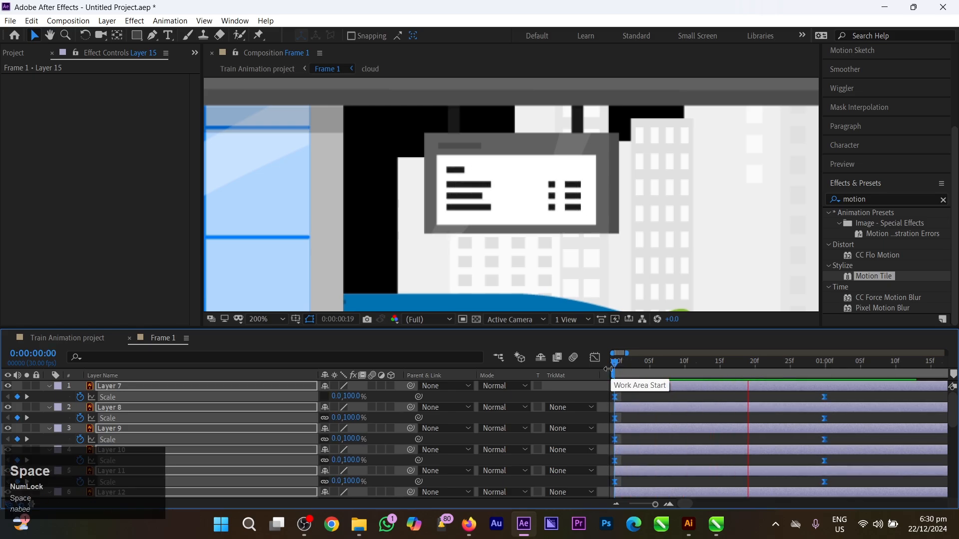
{"action": "left_click", "coordinate": [586, 382]}
{"action": "key", "text": "space"}
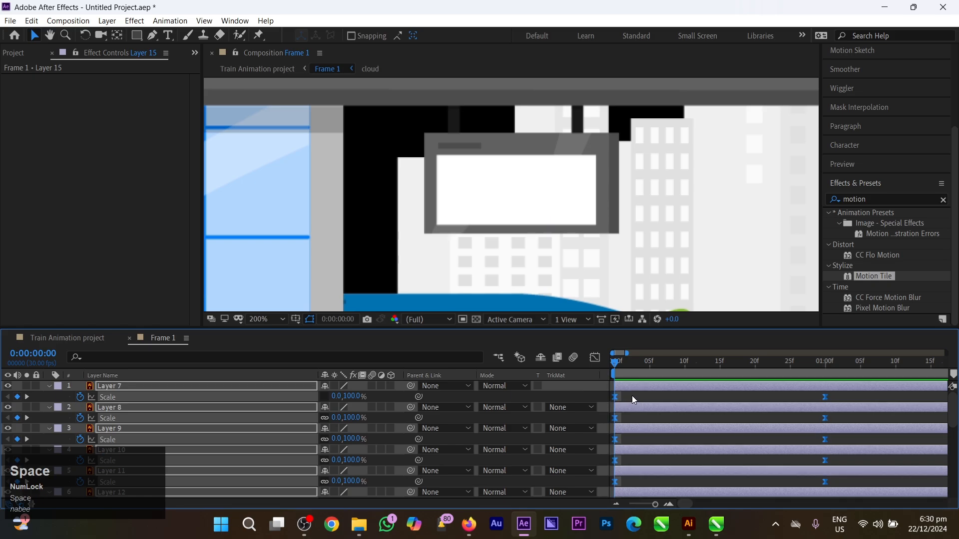
{"action": "left_click", "coordinate": [568, 376]}
{"action": "key", "text": "space"}
{"action": "left_click", "coordinate": [648, 375]}
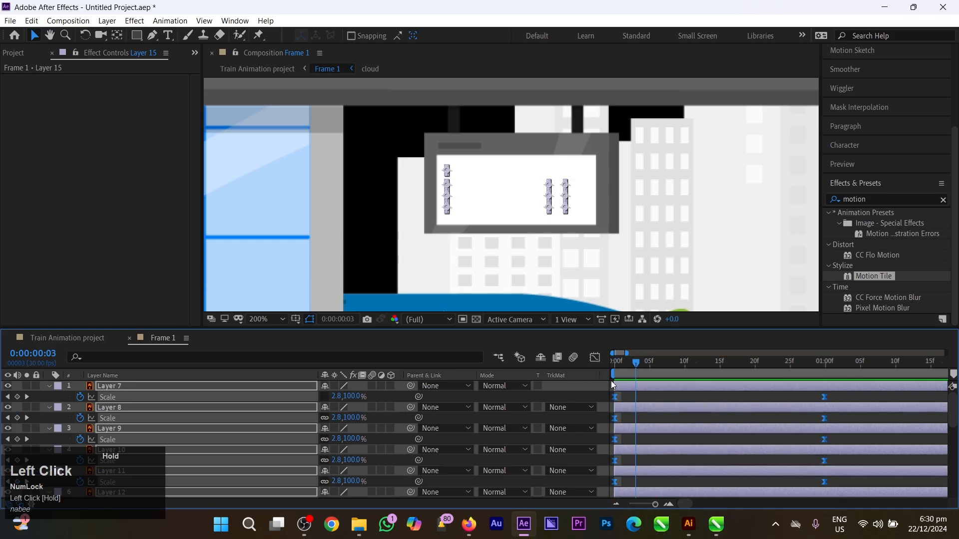
Shift Layer 15, the second long bar on the display board, to start at 0:00:00:02
{"action": "left_click", "coordinate": [636, 397]}
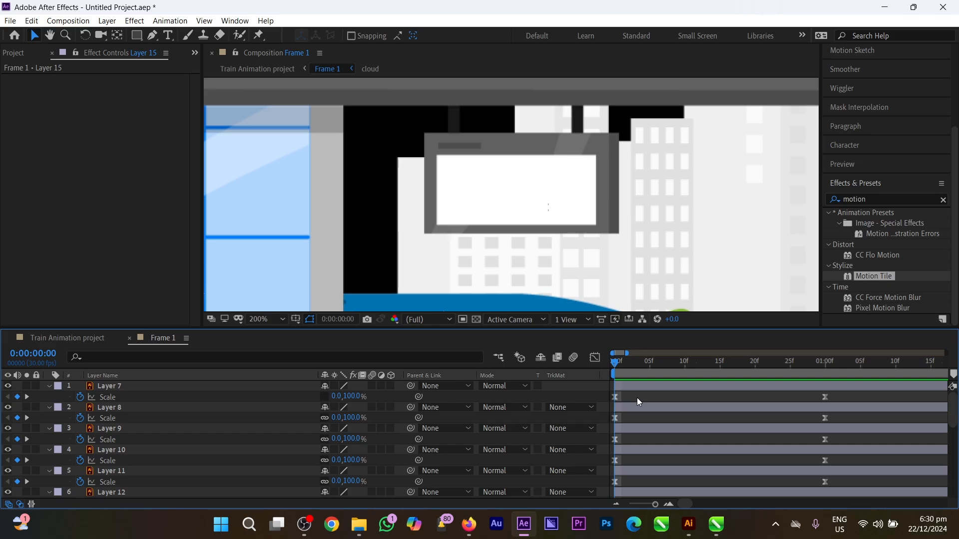
{"action": "key", "text": "ctrl+Right"}
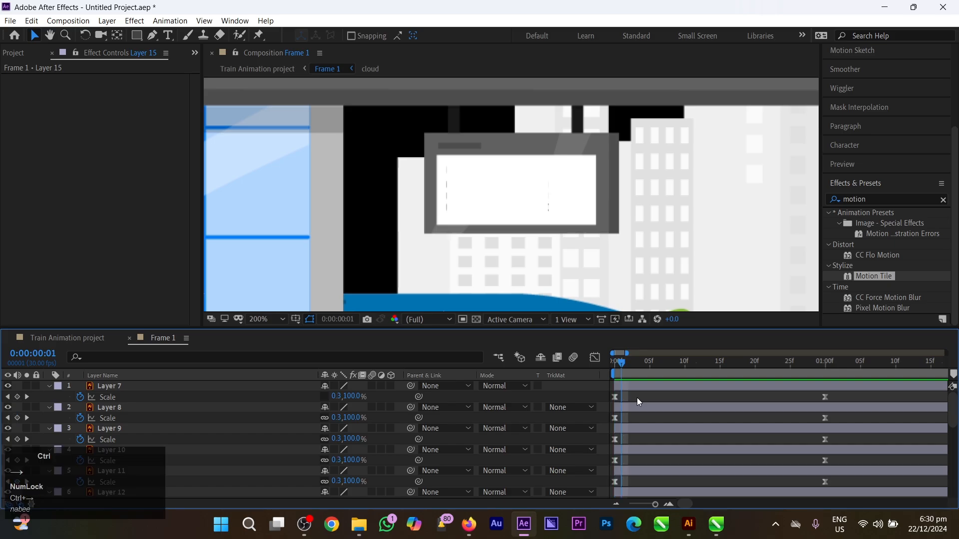
{"action": "key", "text": "ctrl+Right"}
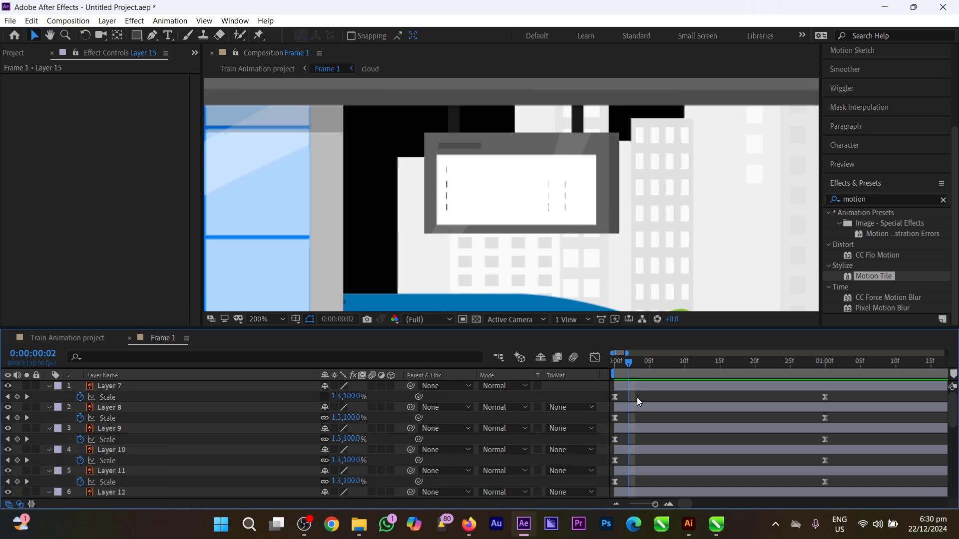
{"action": "scroll", "coordinate": [467, 200], "scroll_direction": "up", "scroll_amount": 2}
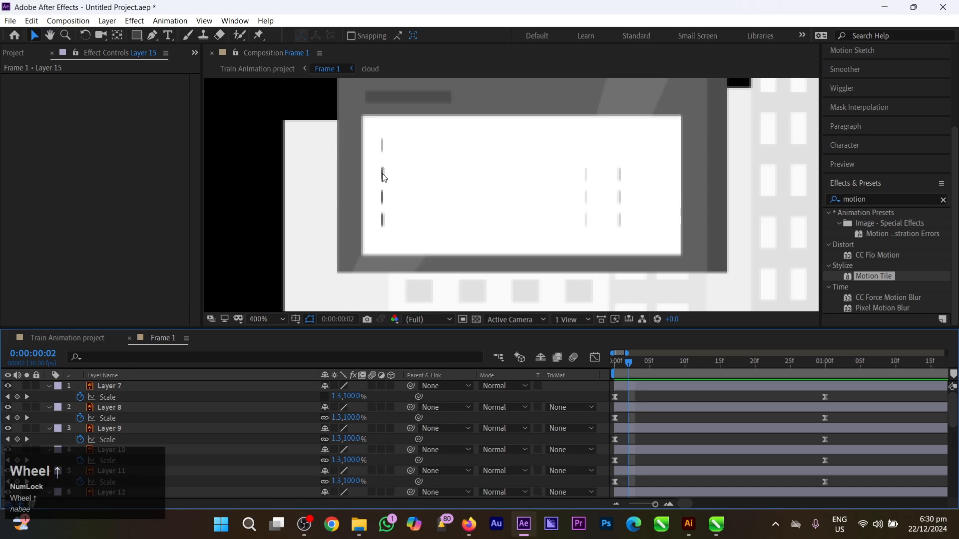
{"action": "left_click", "coordinate": [383, 177]}
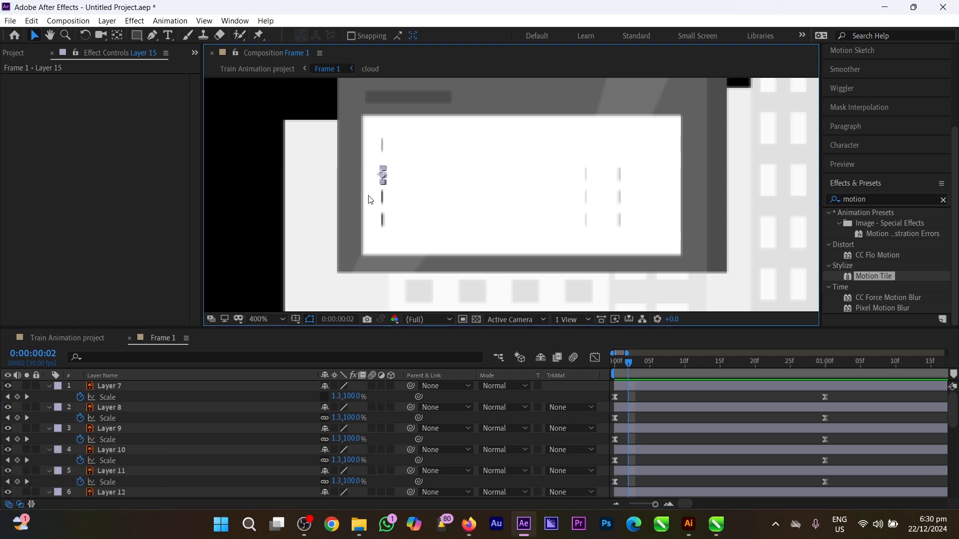
{"action": "scroll", "coordinate": [625, 389], "scroll_direction": "down", "scroll_amount": 4}
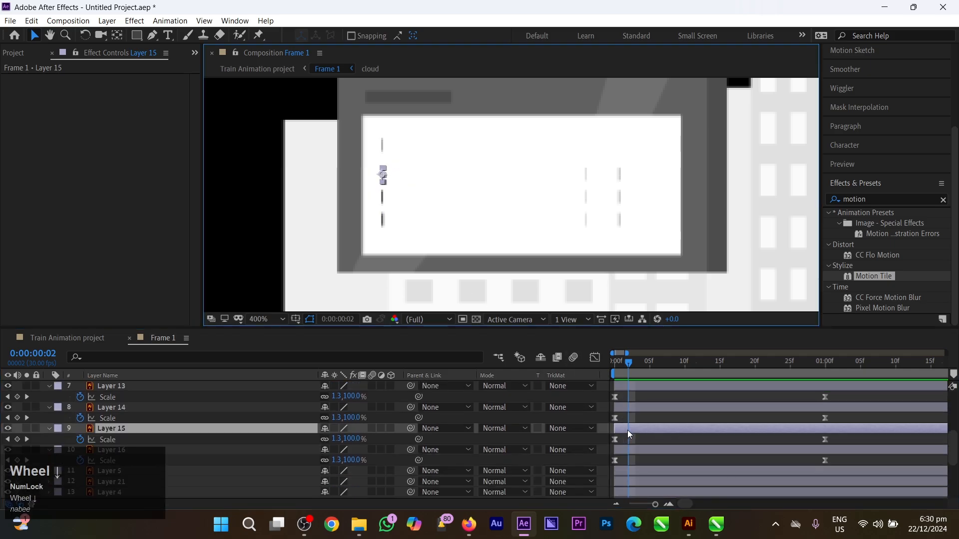
{"action": "left_click_drag", "start_coordinate": [628, 433], "coordinate": [642, 426]}
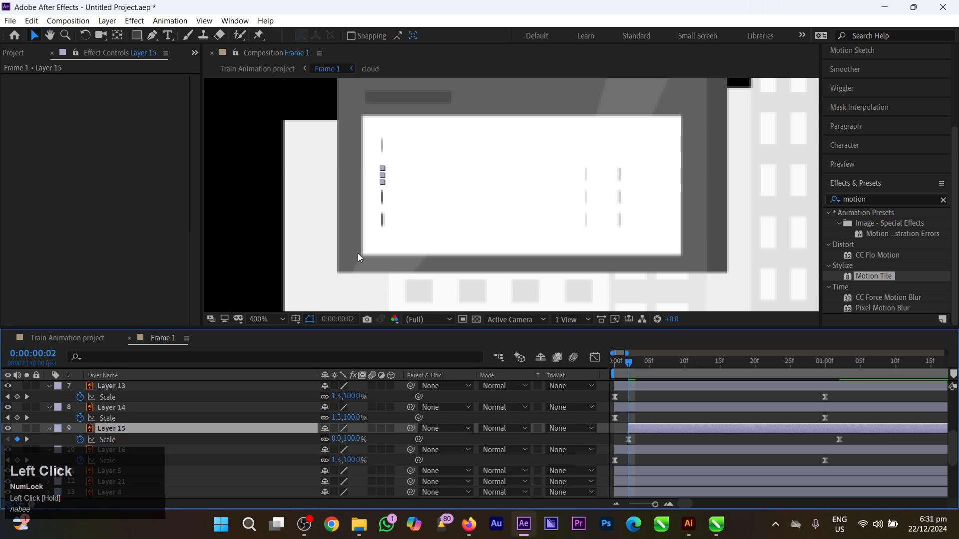
Shift Layer 12, the third long bar on the display board, to start at 0:00:00:04
{"action": "key", "text": "ctrl"}
{"action": "key", "text": "ctrl+Right"}
{"action": "key", "text": "ctrl+Right"}
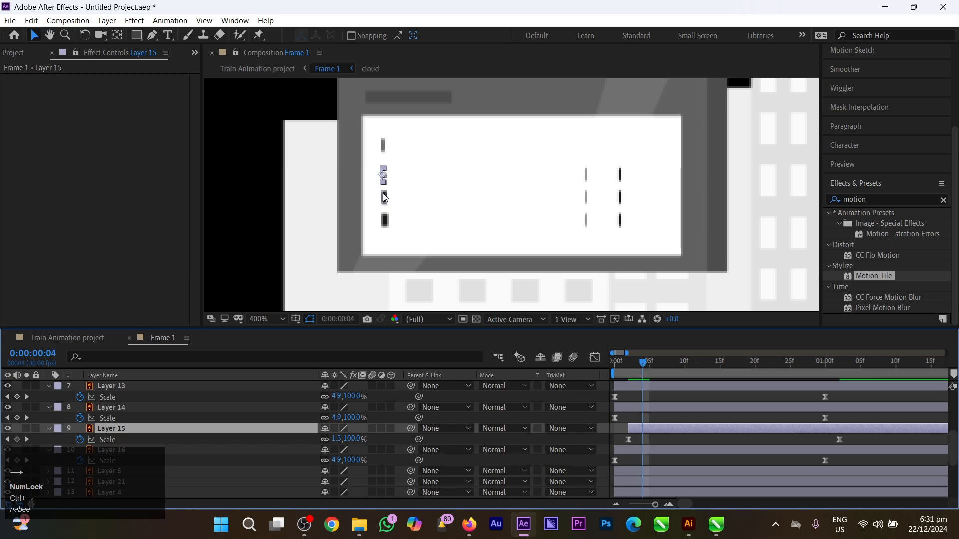
{"action": "left_click", "coordinate": [385, 197]}
{"action": "scroll", "coordinate": [683, 479], "scroll_direction": "up", "scroll_amount": 5}
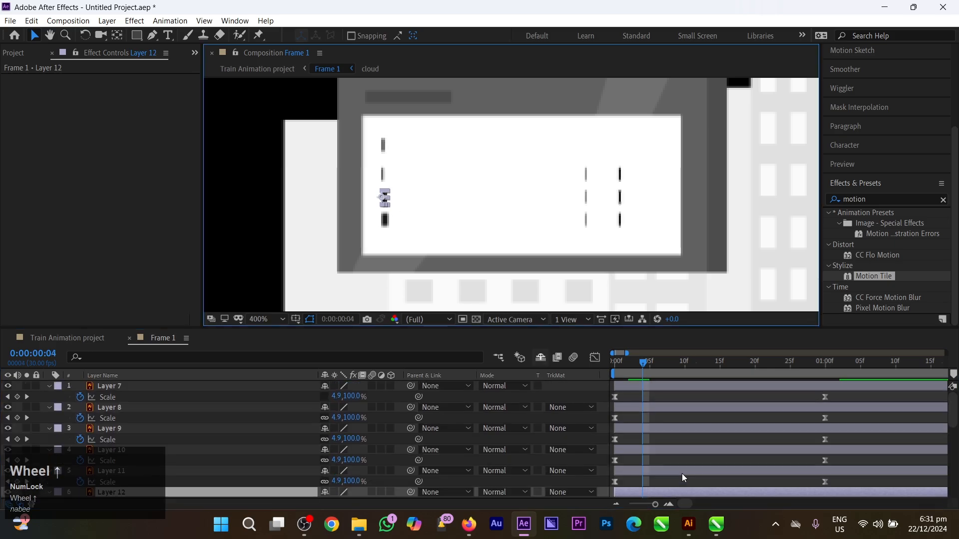
{"action": "scroll", "coordinate": [625, 481], "scroll_direction": "down", "scroll_amount": 2}
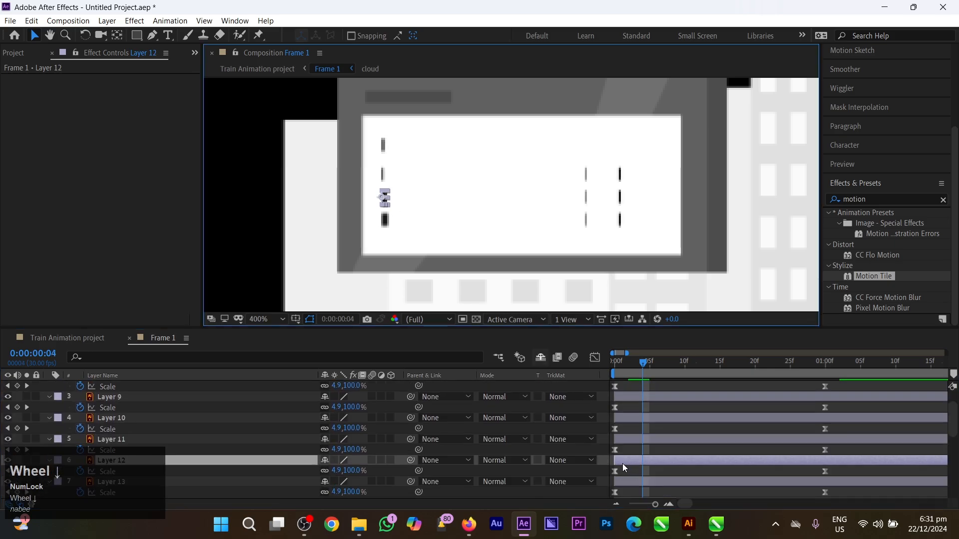
{"action": "left_click_drag", "start_coordinate": [622, 464], "coordinate": [649, 461]}
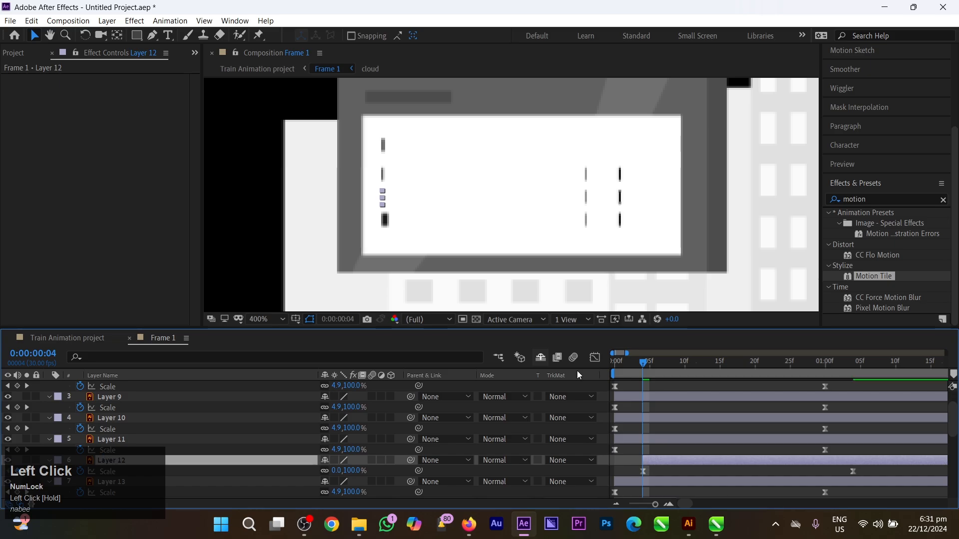
Shift Layer 9, the lowest long bar on the display board, to start at 0:00:00:06
{"action": "left_click", "coordinate": [388, 224]}
{"action": "key", "text": "ctrl"}
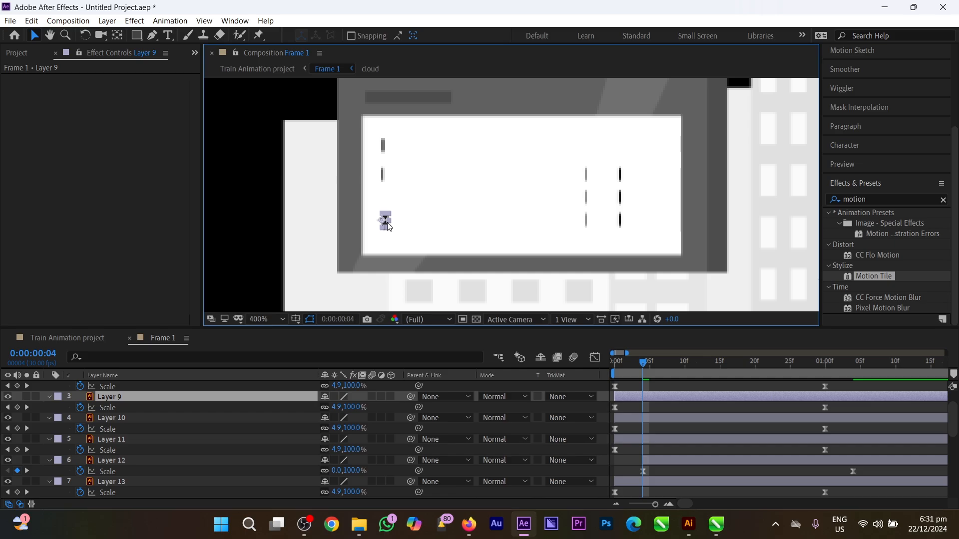
{"action": "key", "text": "ctrl+Right"}
{"action": "key", "text": "ctrl+Right"}
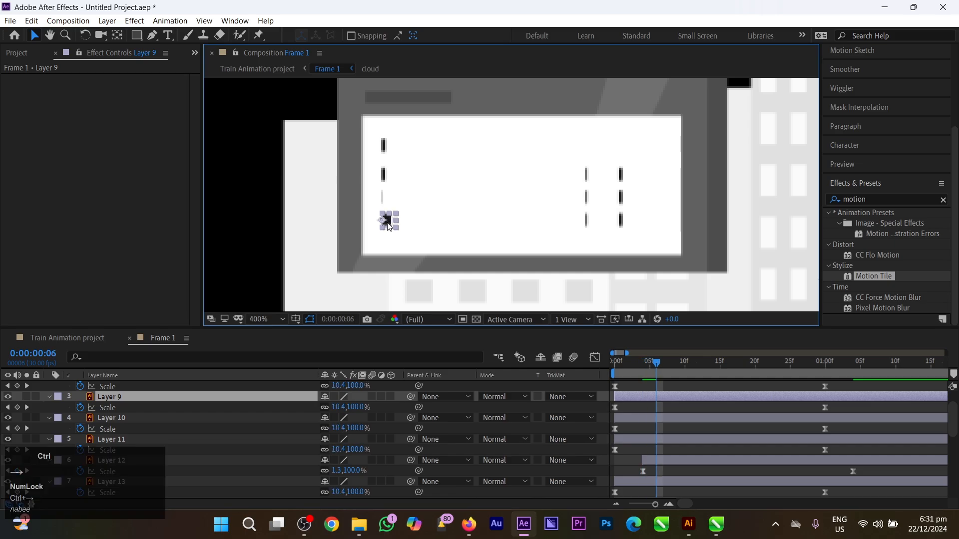
{"action": "left_click_drag", "start_coordinate": [646, 398], "coordinate": [687, 395]}
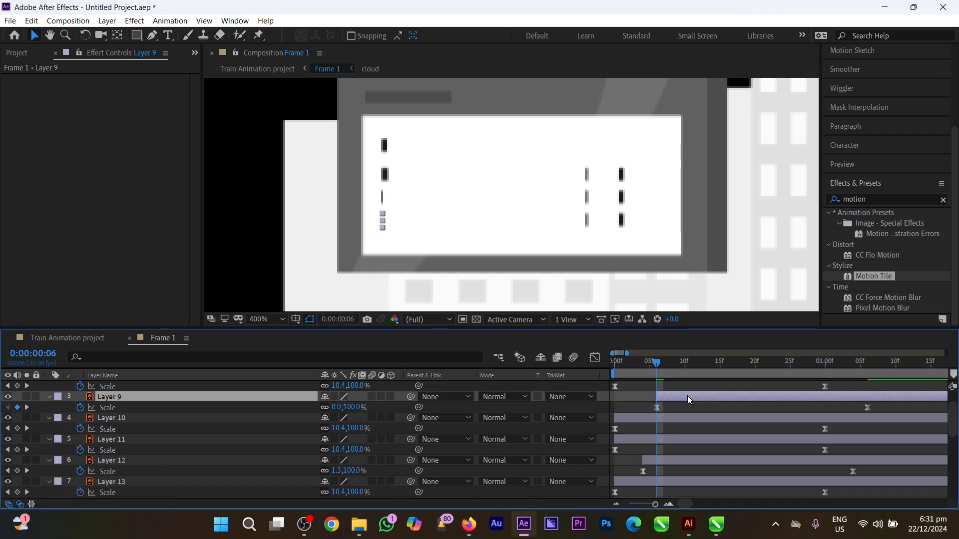
Shift Layer 13, the top short bar in the board's first short-bar column, to start at 0:00:00:08
{"action": "key", "text": "Num_Lock"}
{"action": "key", "text": "ctrl+Right"}
{"action": "key", "text": "ctrl+Right"}
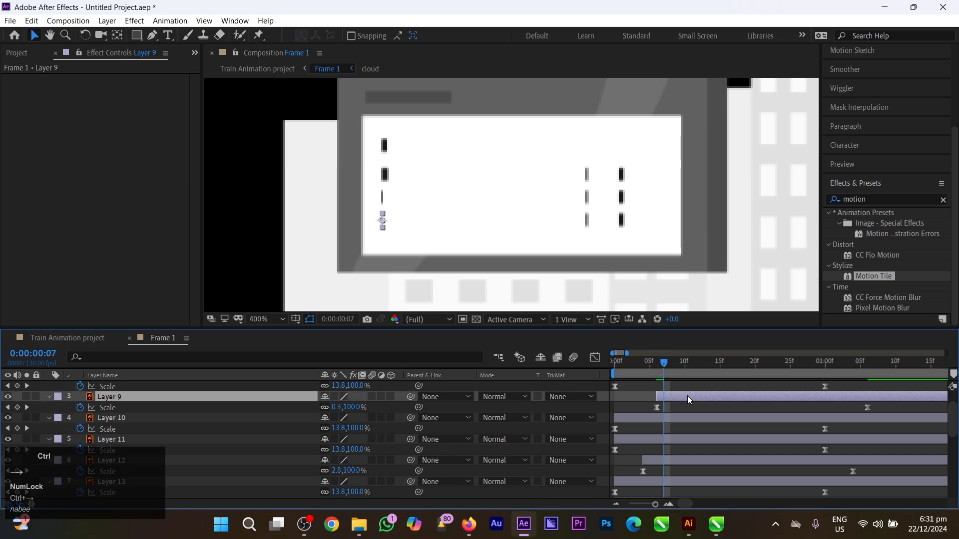
{"action": "left_click", "coordinate": [588, 175]}
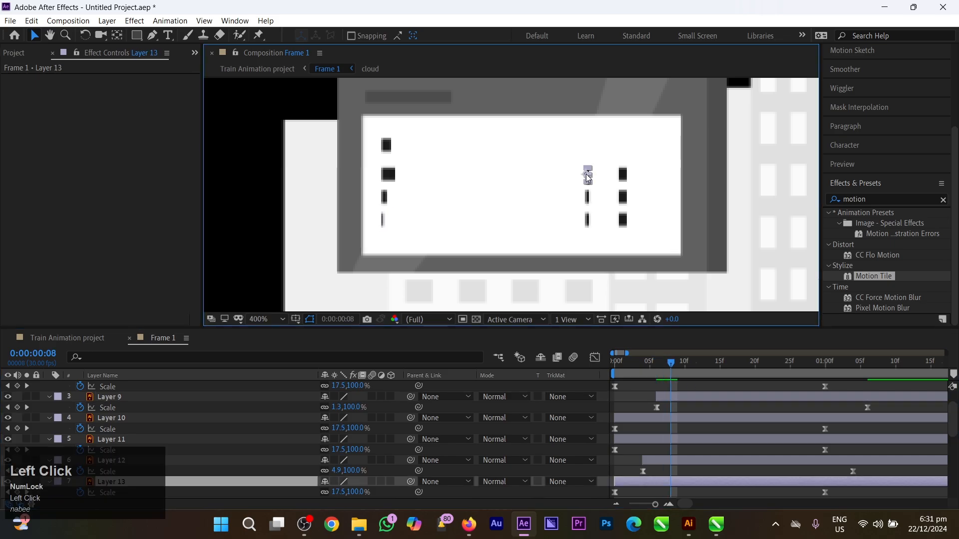
{"action": "key", "text": "bracketleft"}
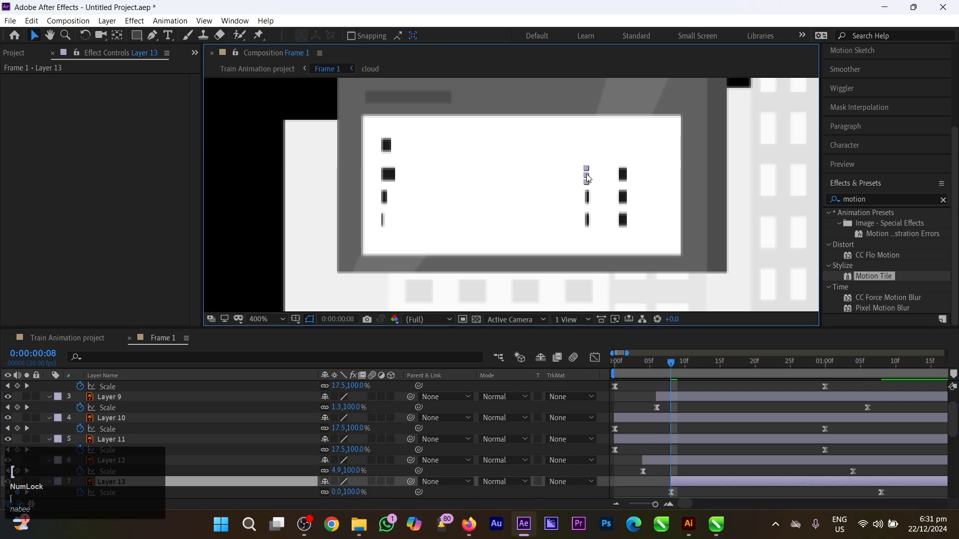
Shift Layer 10, the middle short bar in the board's first short-bar column, to start at 0:00:00:10
{"action": "key", "text": "ctrl+Right"}
{"action": "key", "text": "ctrl+Right"}
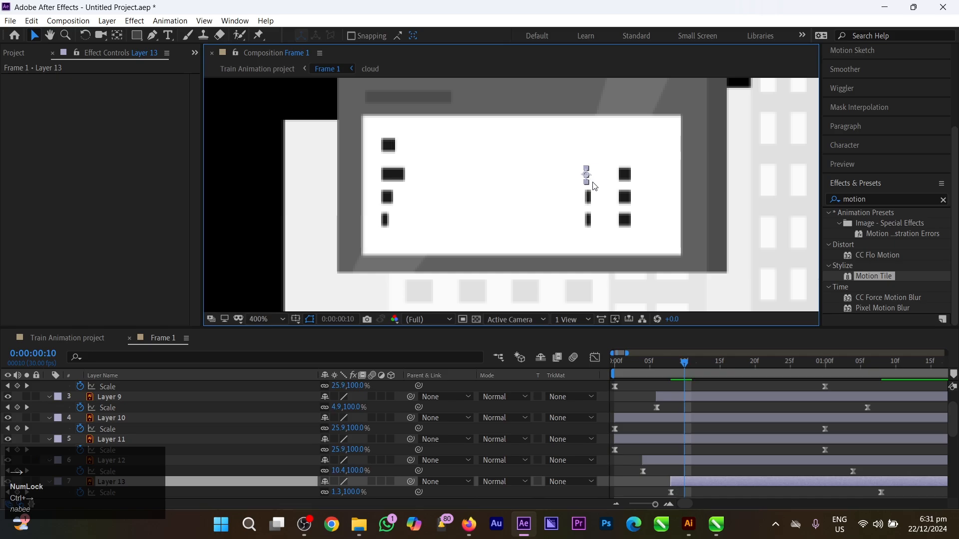
{"action": "left_click", "coordinate": [590, 198]}
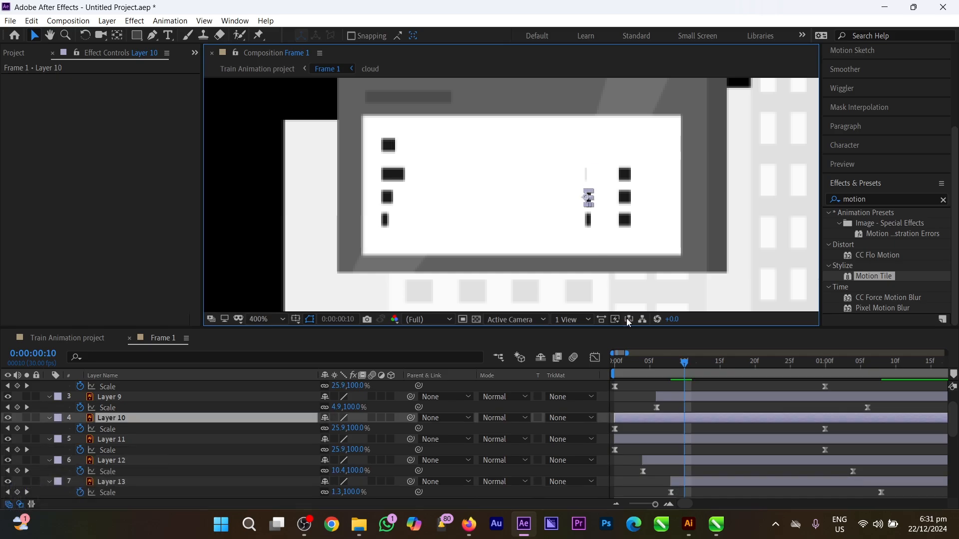
{"action": "mouse_move", "coordinate": [676, 415]}
{"action": "left_mouse_down"}
{"action": "mouse_move", "coordinate": [742, 415]}
{"action": "mouse_move", "coordinate": [679, 424]}
{"action": "left_mouse_up"}
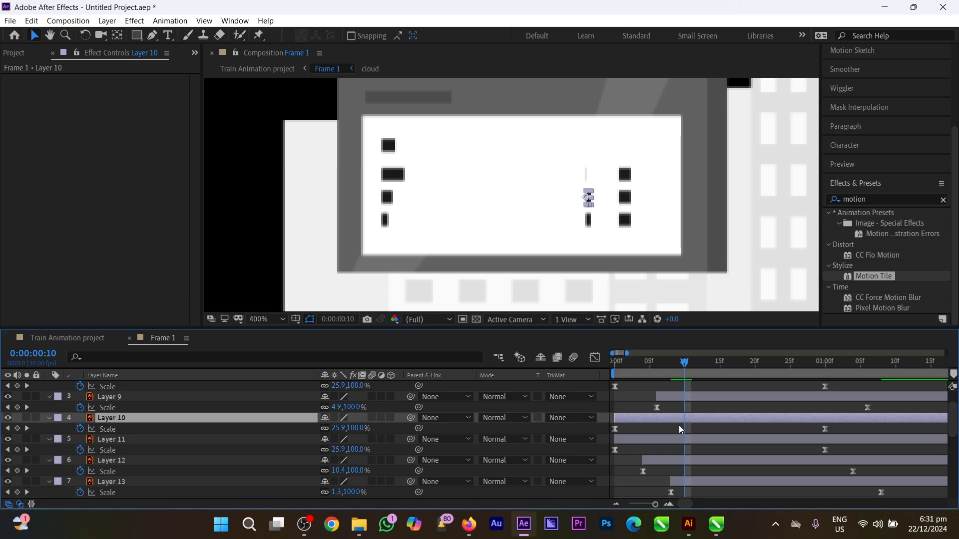
Shift Layer 10 in time so it starts at frame 10
{"action": "key", "text": "bracketleft"}
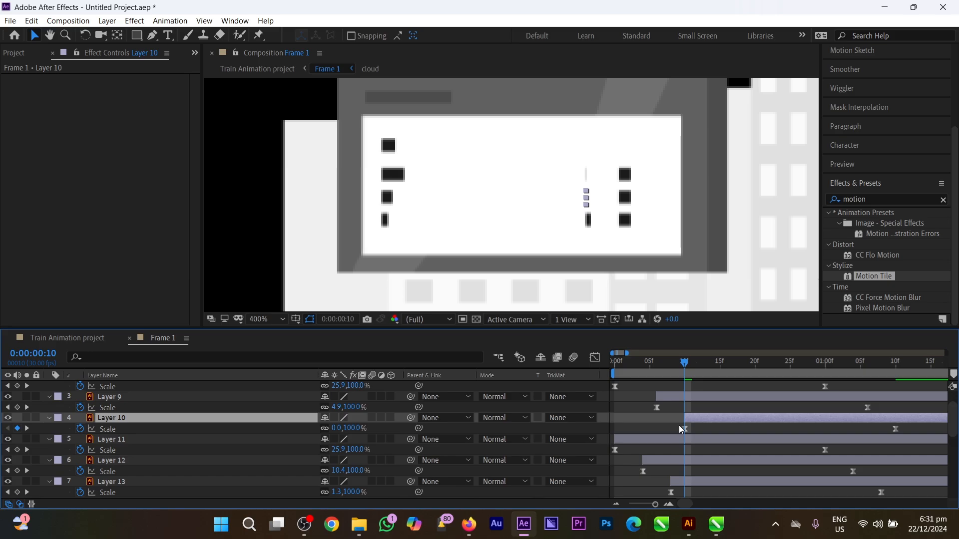
{"action": "key", "text": "bracketright"}
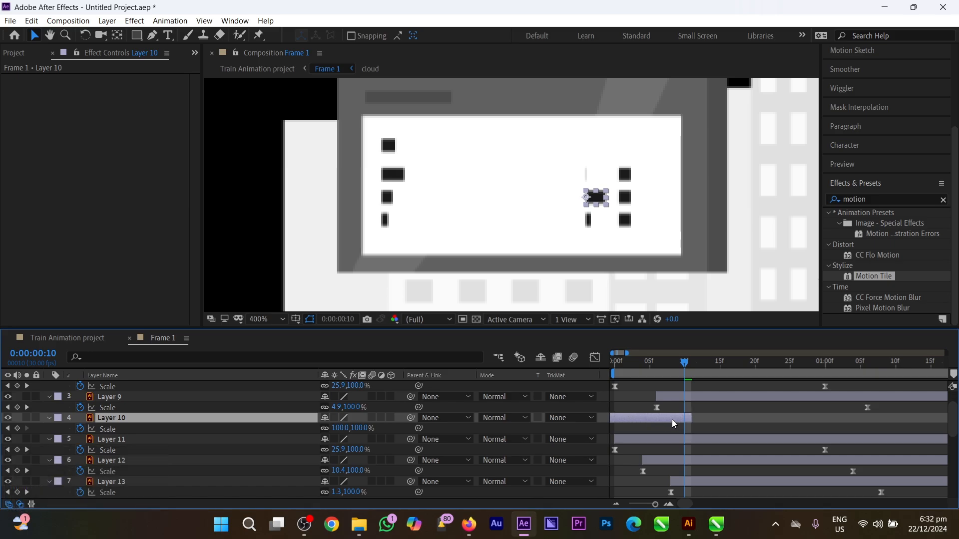
{"action": "key", "text": "bracketleft"}
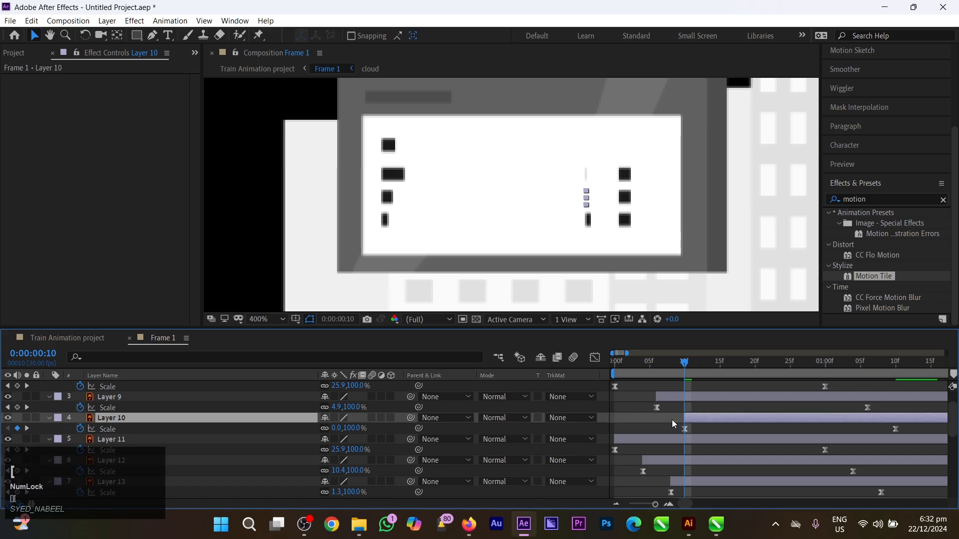
Shift Layer 7 to start at frame 12 and Layer 14, the upper bar of the display board's last column, to start at frame 14
{"action": "key", "text": "ctrl"}
{"action": "key", "text": "ctrl+Right"}
{"action": "key", "text": "ctrl+Right"}
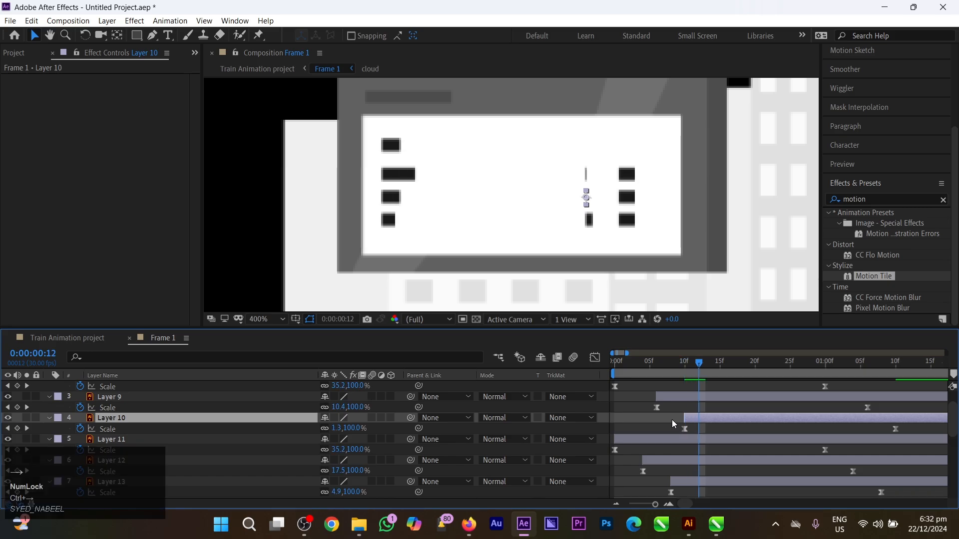
{"action": "left_click", "coordinate": [589, 226]}
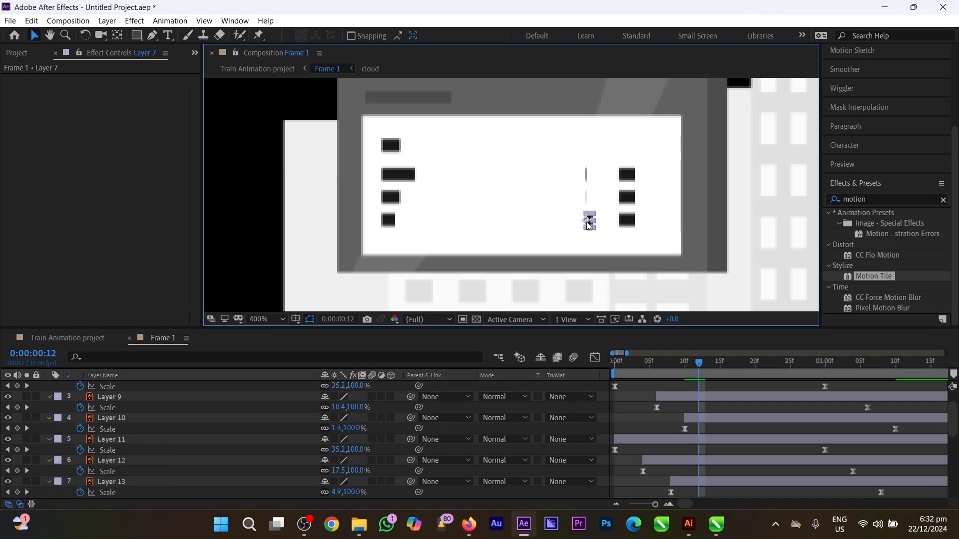
{"action": "scroll", "coordinate": [706, 445], "scroll_direction": "up", "scroll_amount": 2}
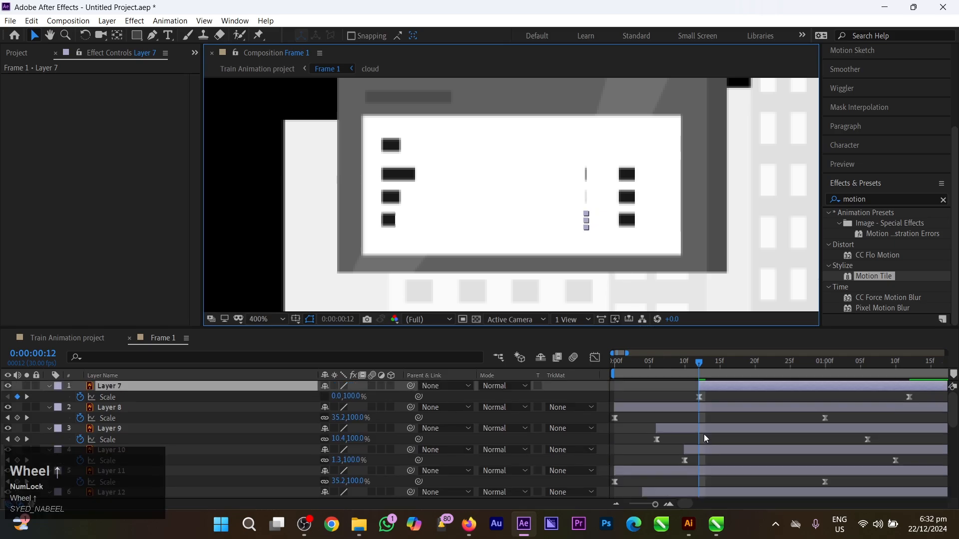
{"action": "key", "text": "ctrl+Right"}
{"action": "key", "text": "ctrl+Right"}
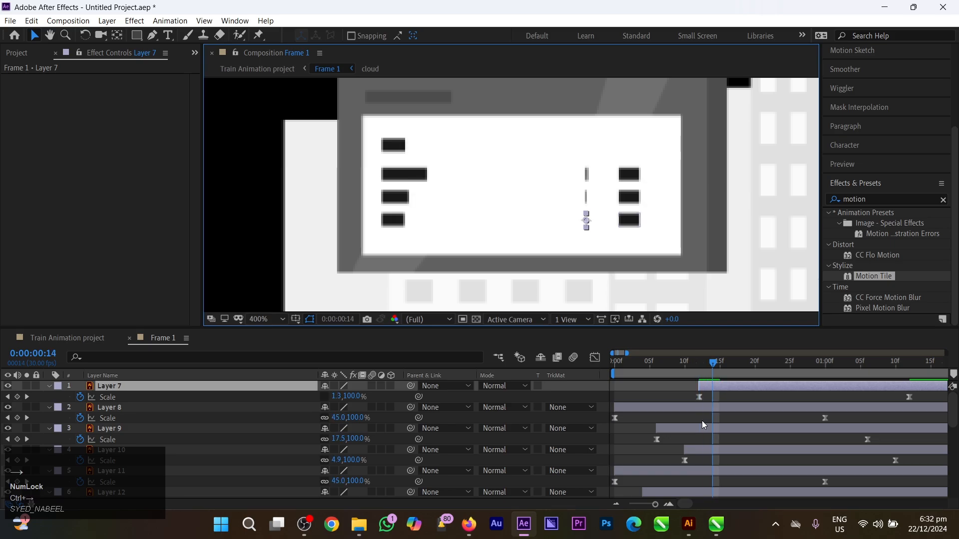
{"action": "left_click", "coordinate": [631, 175]}
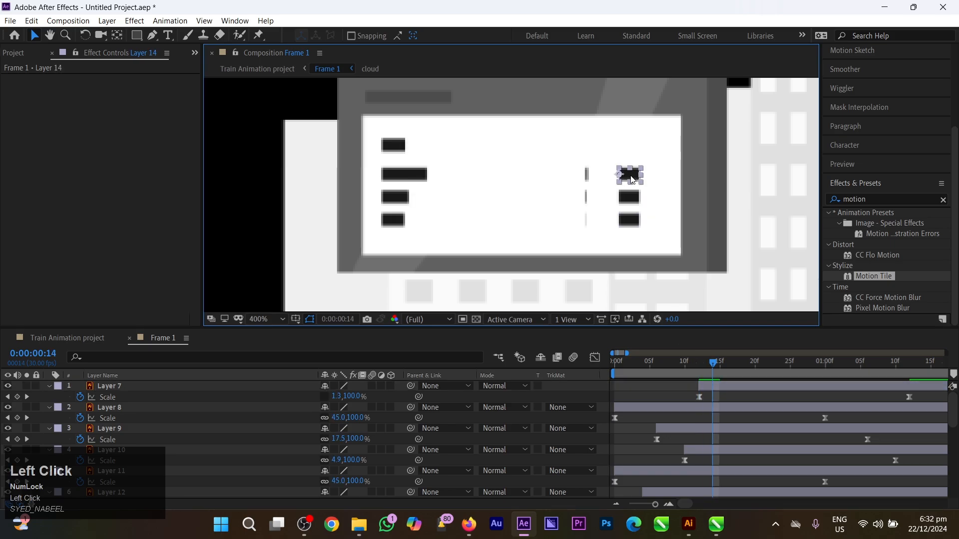
Shift Layer 11 to start at frame 16 and Layer 8 to start at frame 18
{"action": "key", "text": "ctrl+Right"}
{"action": "key", "text": "ctrl+Right"}
{"action": "left_click", "coordinate": [641, 201]}
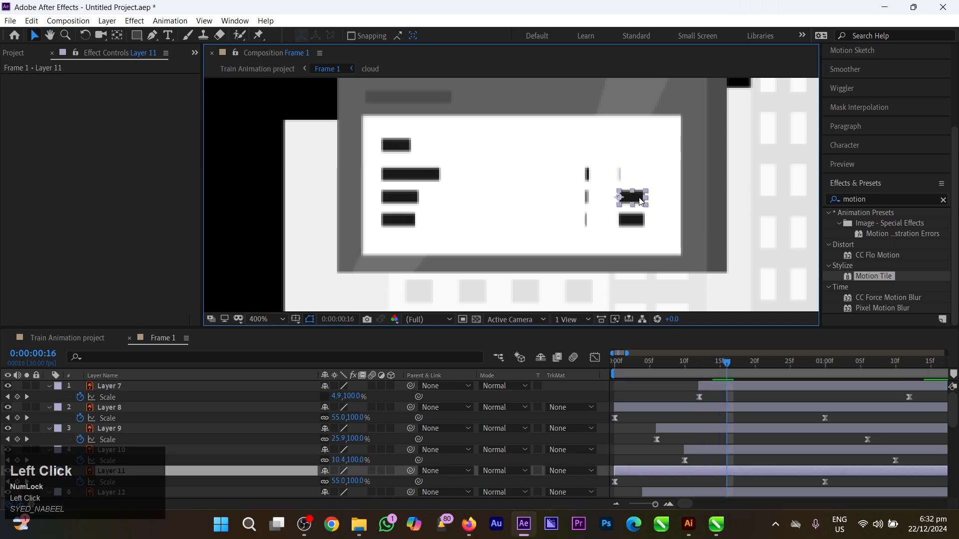
{"action": "key", "text": "bracketleft"}
{"action": "key", "text": "ctrl+Right"}
{"action": "key", "text": "ctrl+Right"}
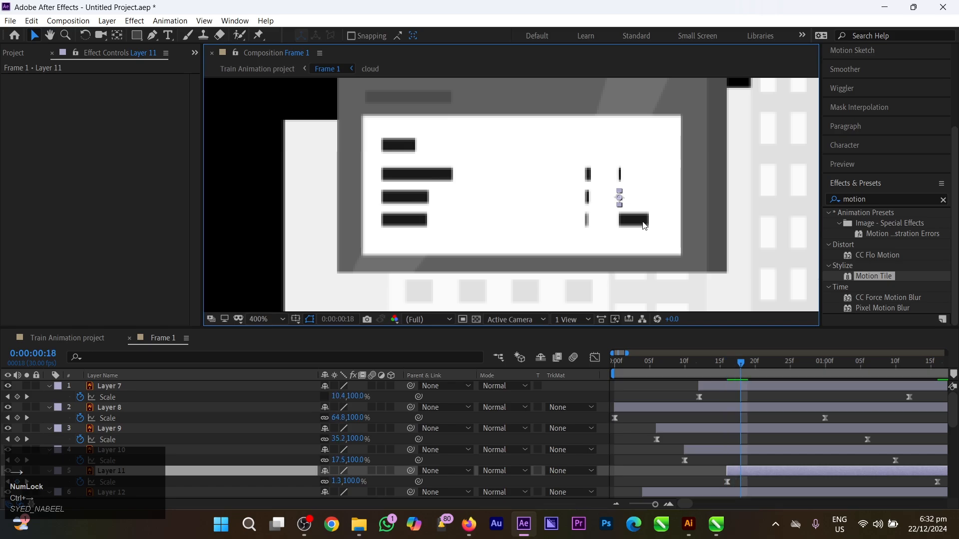
{"action": "left_click", "coordinate": [644, 225]}
{"action": "key", "text": "bracketleft"}
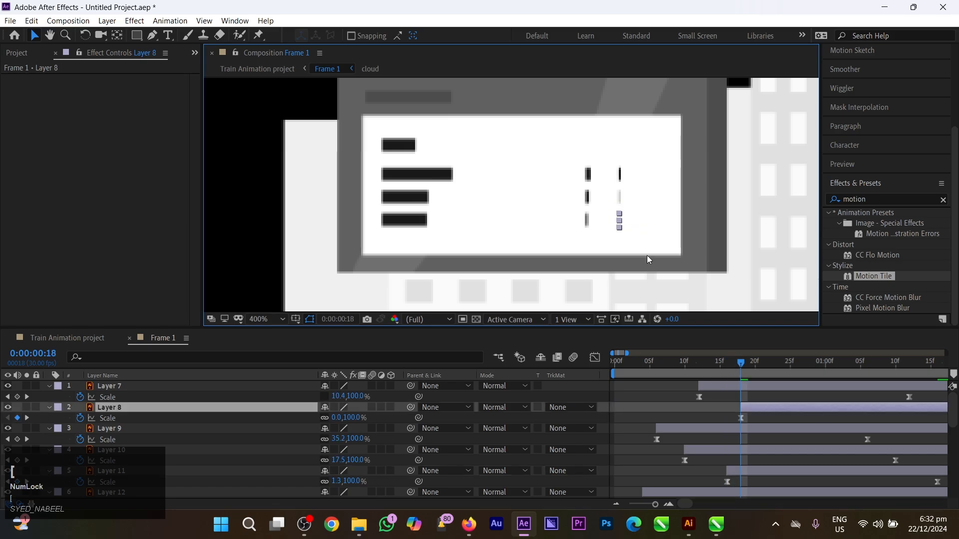
Preview the staggered growth of the display board's bars from the first frame
{"action": "left_click", "coordinate": [700, 355]}
{"action": "left_click_drag", "start_coordinate": [658, 362], "coordinate": [588, 376]}
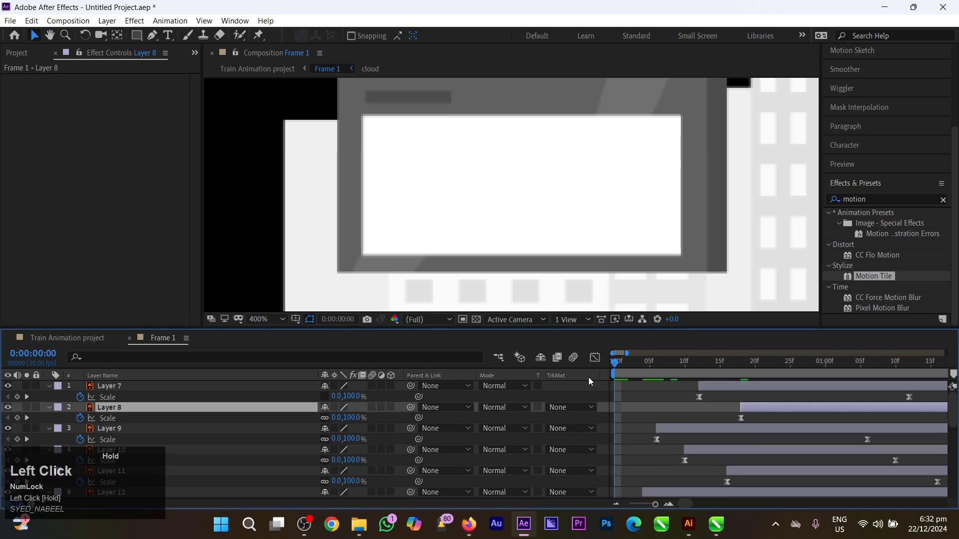
{"action": "key", "text": "space"}
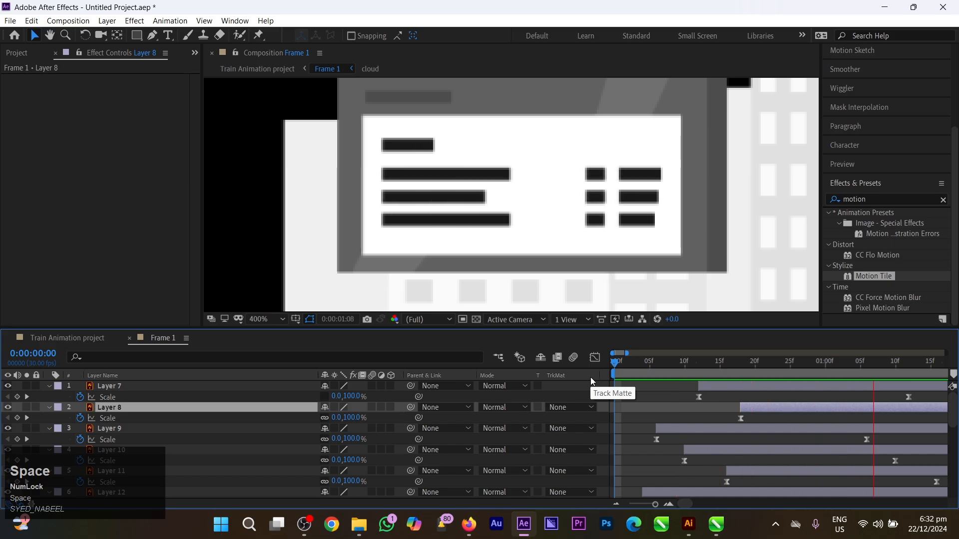
{"action": "left_click", "coordinate": [584, 387]}
{"action": "scroll", "coordinate": [669, 388], "scroll_direction": "down", "scroll_amount": 3, "text": "alt"}
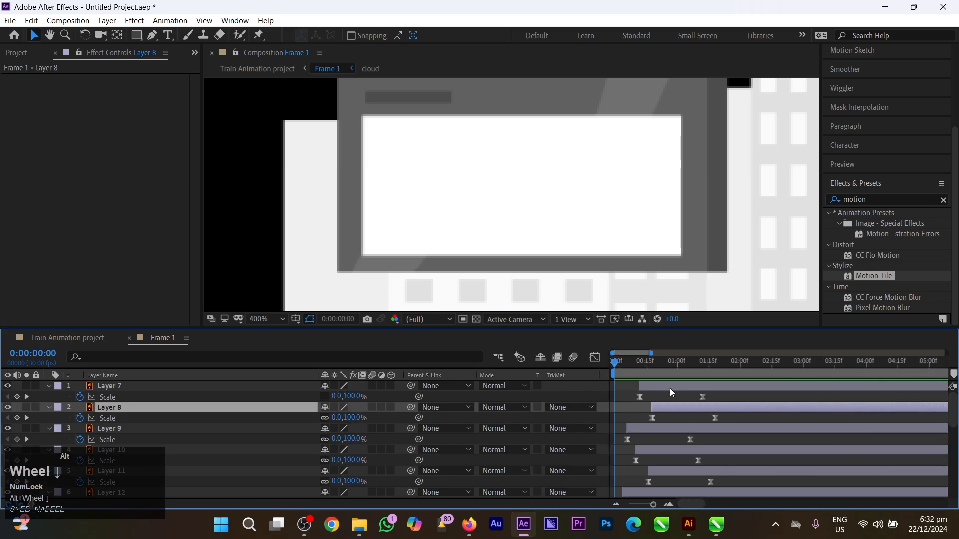
{"action": "scroll", "coordinate": [669, 387], "scroll_direction": "down", "scroll_amount": 3, "text": "alt"}
{"action": "key", "text": "space"}
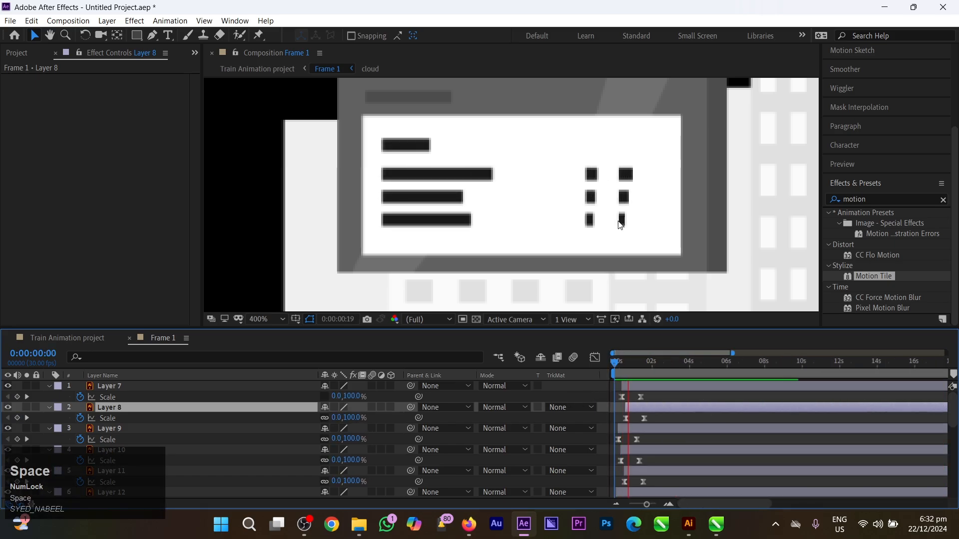
{"action": "key", "text": "space"}
{"action": "scroll", "coordinate": [611, 379], "scroll_direction": "up", "scroll_amount": 3, "text": "alt"}
{"action": "left_click", "coordinate": [588, 373]}
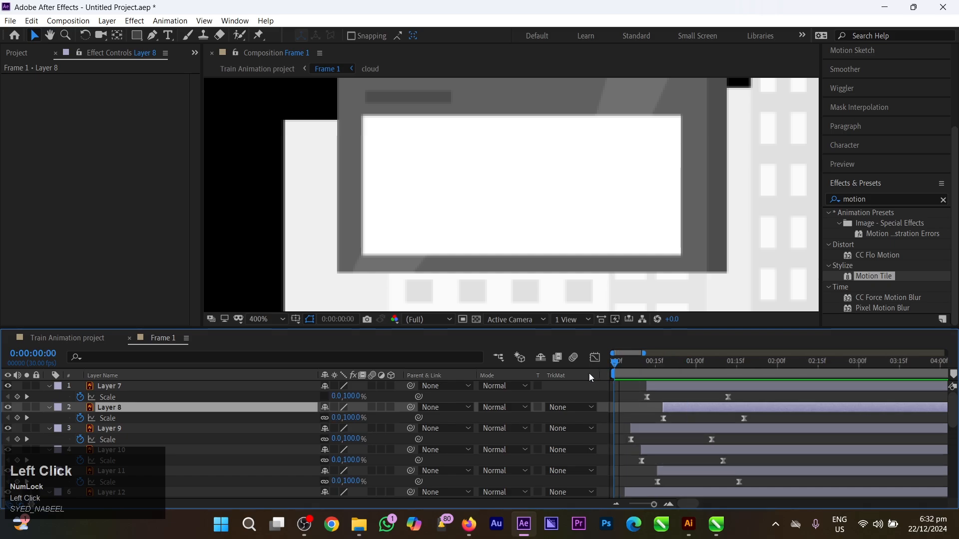
{"action": "key", "text": "space"}
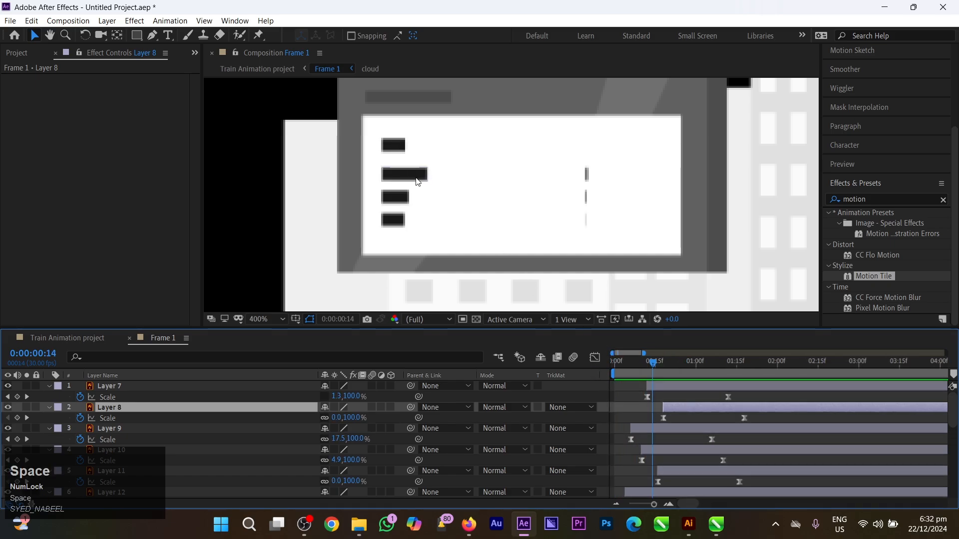
{"action": "scroll", "coordinate": [409, 190], "scroll_direction": "down", "scroll_amount": 2}
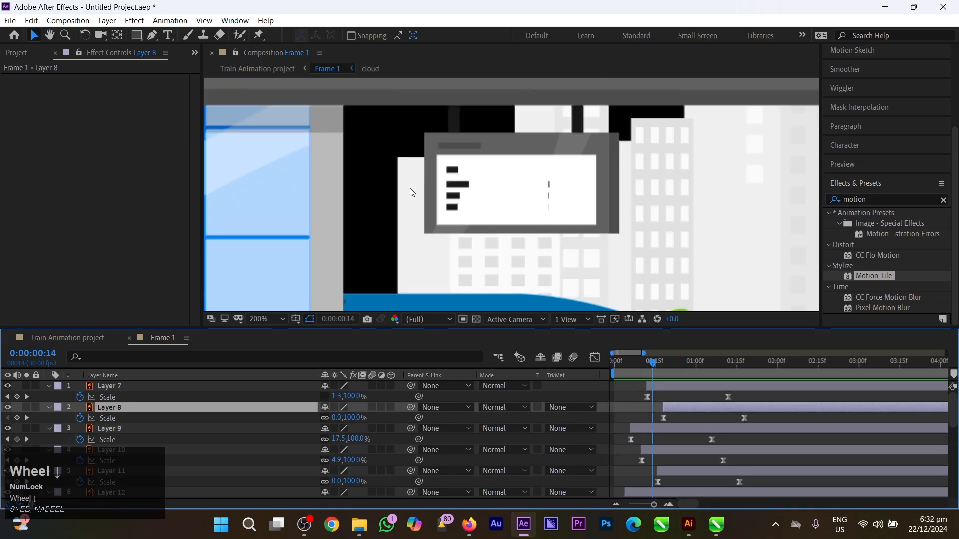
{"action": "scroll", "coordinate": [437, 195], "scroll_direction": "up", "scroll_amount": 2}
{"action": "scroll", "coordinate": [437, 195], "scroll_direction": "down", "scroll_amount": 2}
{"action": "scroll", "coordinate": [452, 191], "scroll_direction": "up", "scroll_amount": 2}
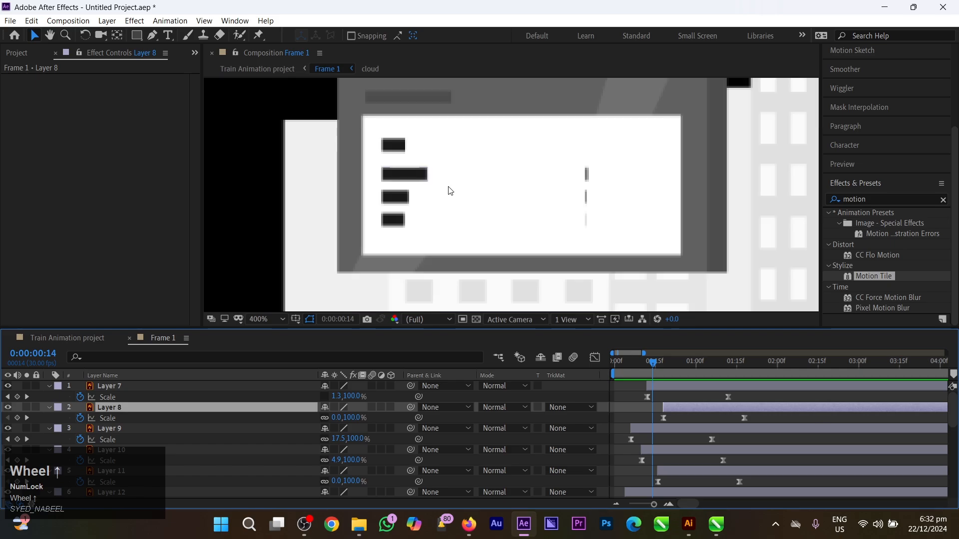
{"action": "left_click_drag", "start_coordinate": [666, 368], "coordinate": [603, 362]}
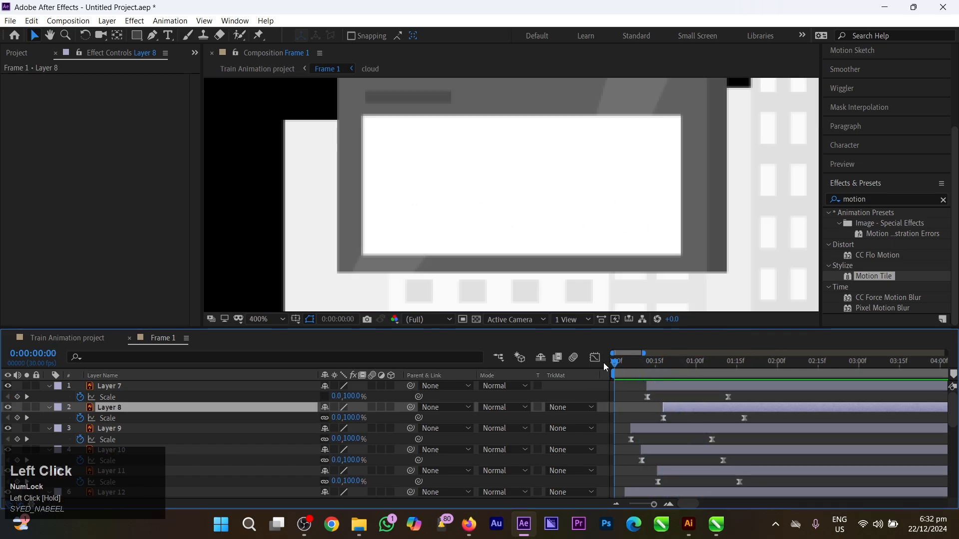
{"action": "key", "text": "space"}
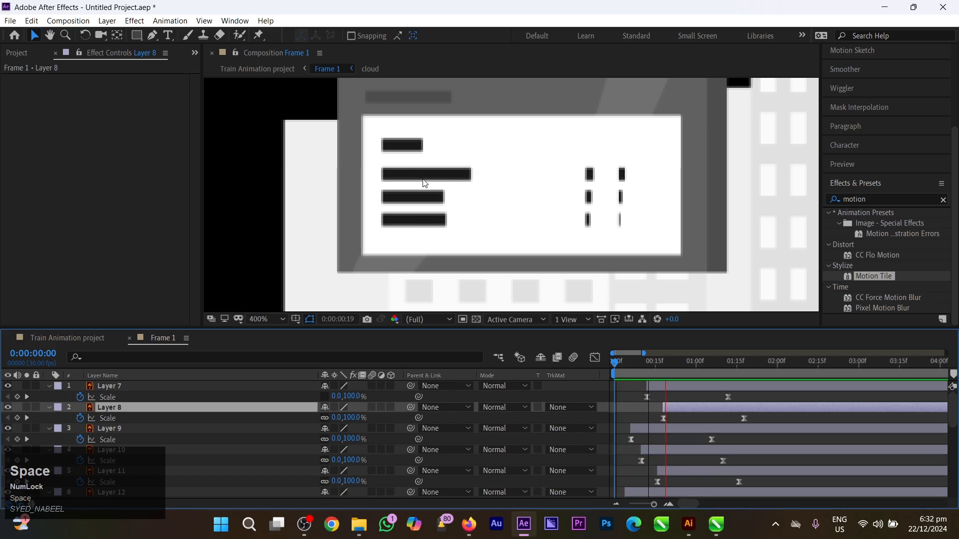
Preview the full station scene from the first frame with the whole composition in view
{"action": "left_click", "coordinate": [425, 182]}
{"action": "key", "text": "w"}
{"action": "key", "text": "w"}
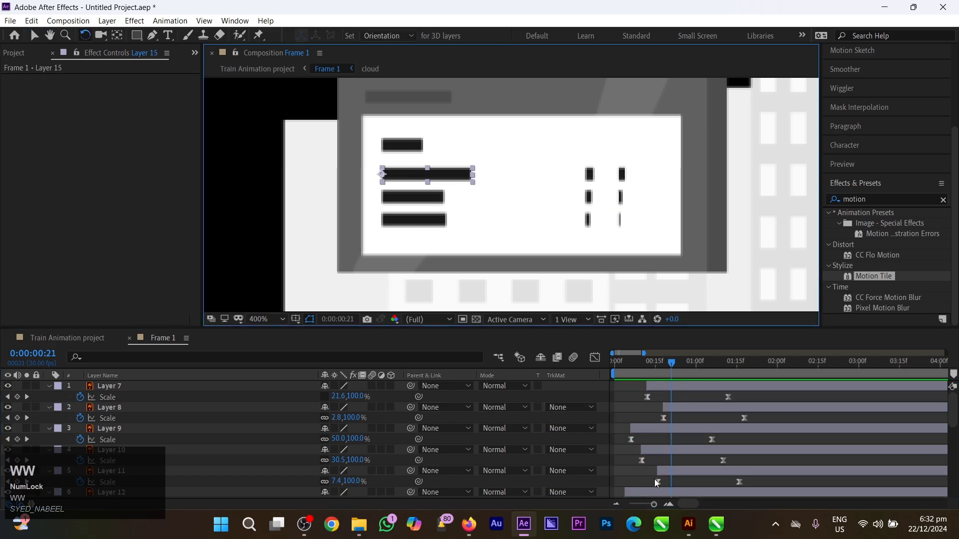
{"action": "scroll", "coordinate": [655, 478], "scroll_direction": "down", "scroll_amount": 3}
{"action": "scroll", "coordinate": [609, 269], "scroll_direction": "down", "scroll_amount": 6}
{"action": "key", "text": "space"}
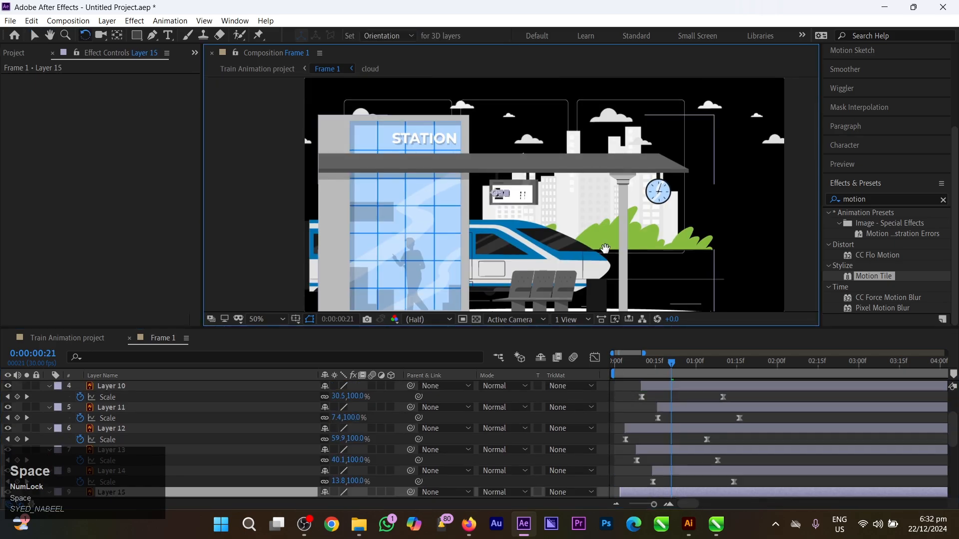
{"action": "left_click_drag", "start_coordinate": [671, 363], "coordinate": [488, 366]}
{"action": "key", "text": "space"}
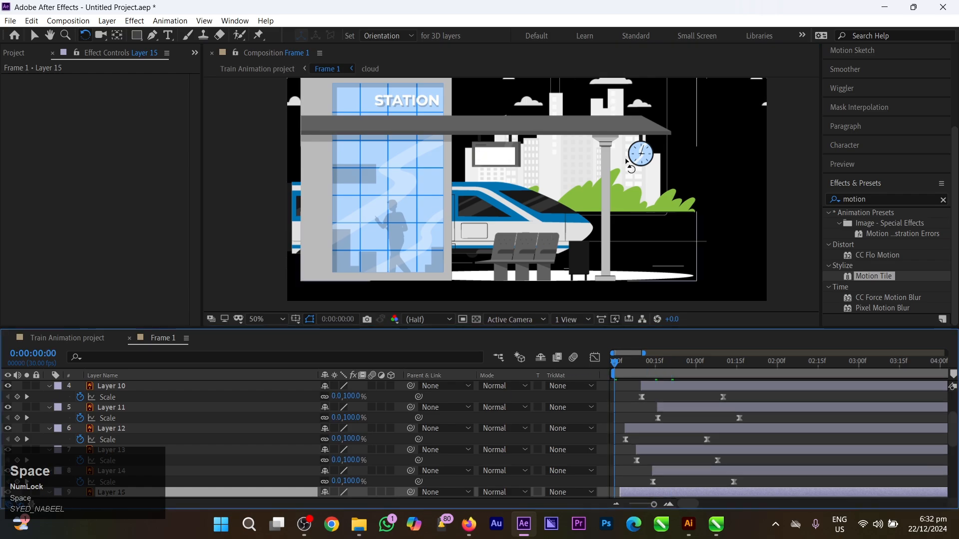
Select the long hand of the station clock
{"action": "scroll", "coordinate": [631, 167], "scroll_direction": "up", "scroll_amount": 1}
{"action": "left_click", "coordinate": [668, 157]}
{"action": "key", "text": "space"}
{"action": "scroll", "coordinate": [668, 156], "scroll_direction": "up", "scroll_amount": 5}
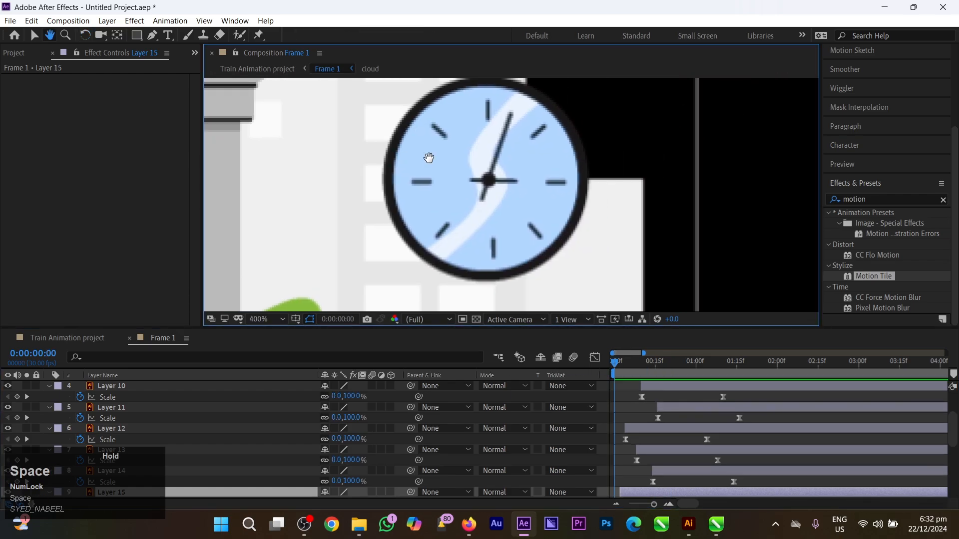
{"action": "left_click_drag", "start_coordinate": [524, 153], "coordinate": [547, 194]}
{"action": "left_click", "coordinate": [522, 125]}
{"action": "key", "text": "space"}
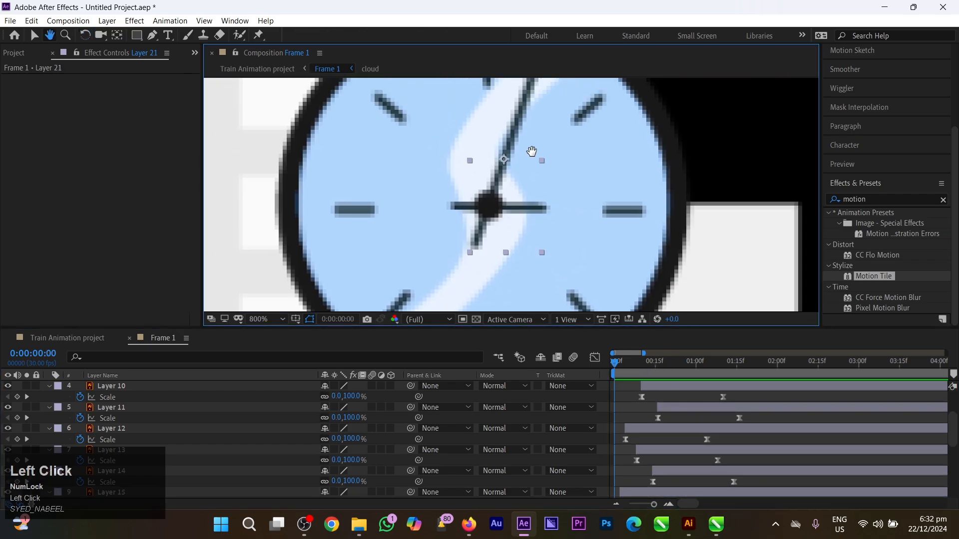
{"action": "mouse_move", "coordinate": [530, 151]}
{"action": "left_mouse_down"}
{"action": "mouse_move", "coordinate": [535, 200]}
{"action": "mouse_move", "coordinate": [544, 137]}
{"action": "mouse_move", "coordinate": [531, 150]}
{"action": "left_mouse_up"}
{"action": "key", "text": "v"}
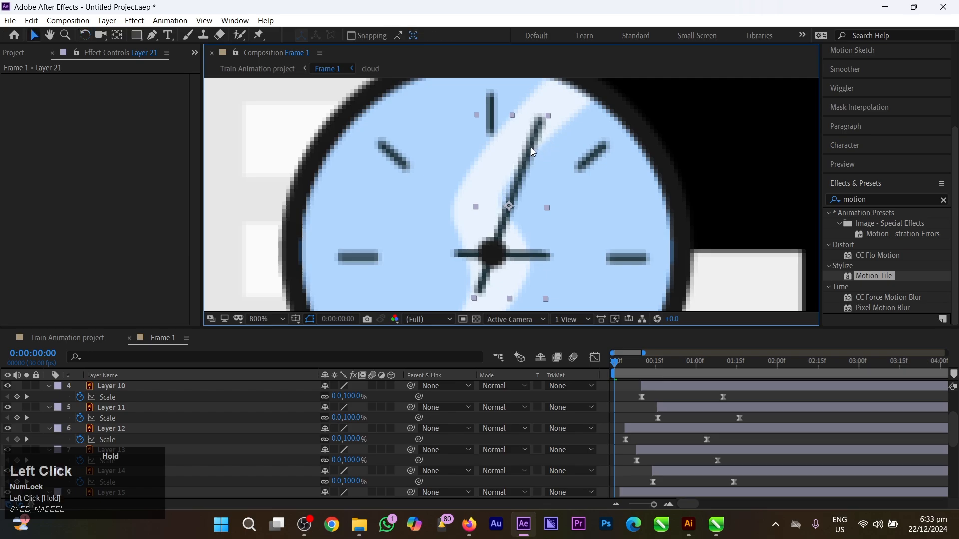
{"action": "key", "text": "ctrl+z"}
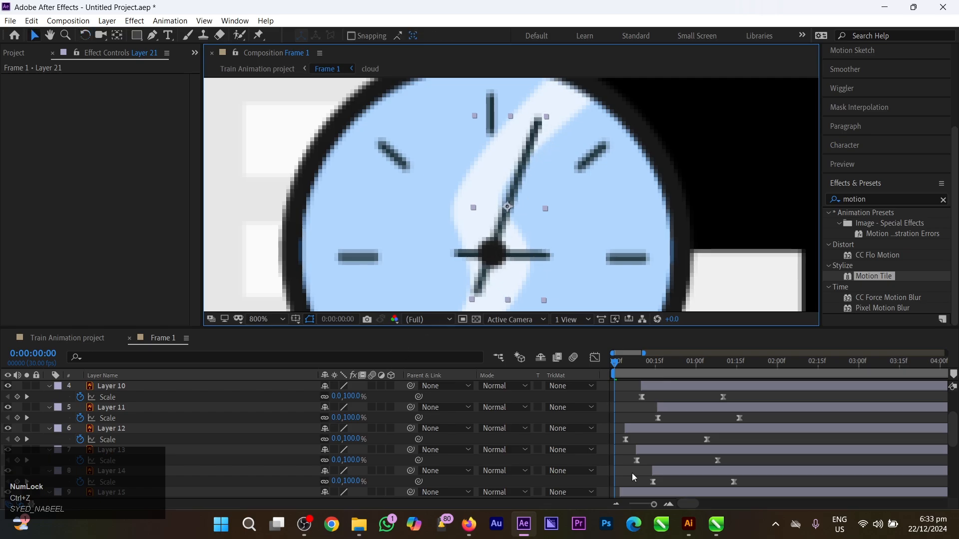
Expand the transform properties of Layer 21, the clock's long hand, and add a Rotation keyframe at frame 0
{"action": "scroll", "coordinate": [195, 449], "scroll_direction": "down", "scroll_amount": 3}
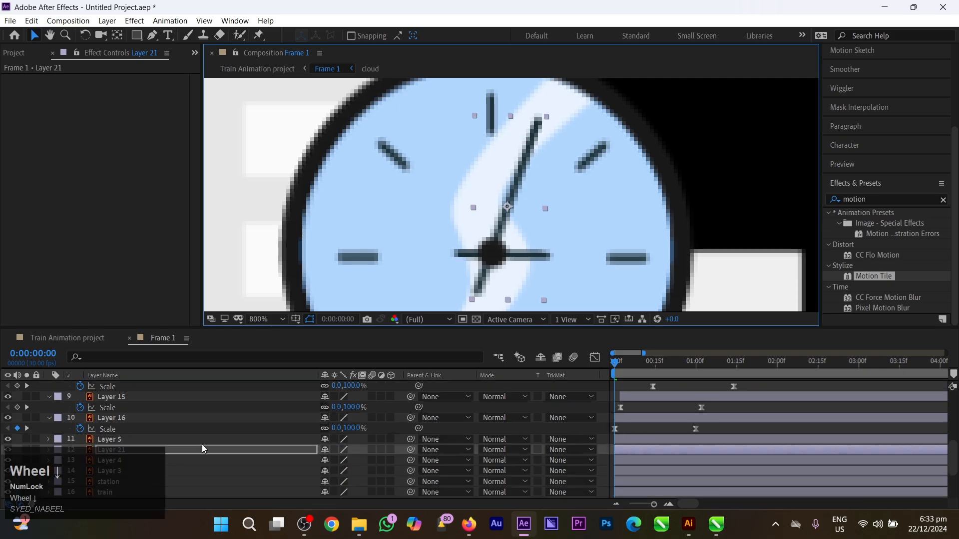
{"action": "left_click", "coordinate": [203, 450]}
{"action": "scroll", "coordinate": [185, 427], "scroll_direction": "down", "scroll_amount": 1}
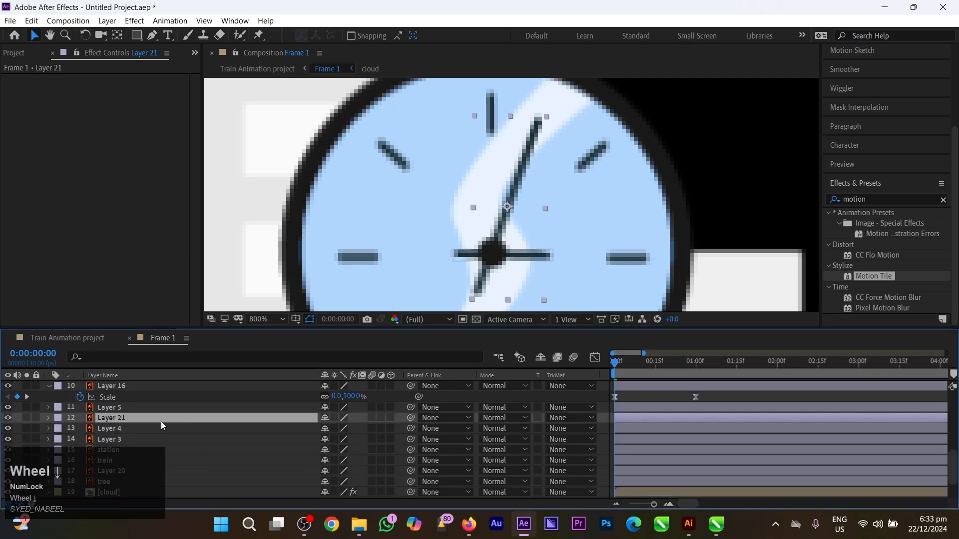
{"action": "left_click", "coordinate": [49, 417]}
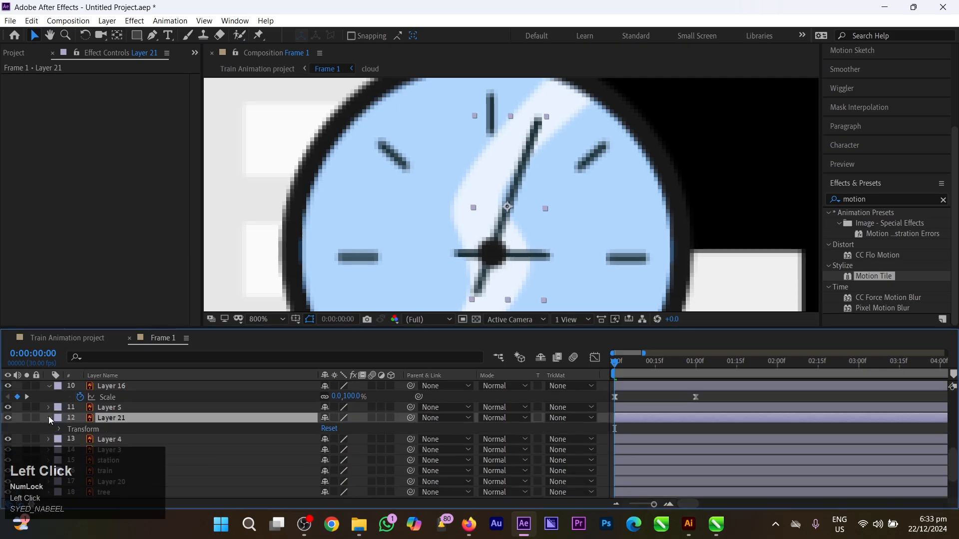
{"action": "left_click", "coordinate": [60, 428]}
{"action": "scroll", "coordinate": [122, 411], "scroll_direction": "down", "scroll_amount": 2}
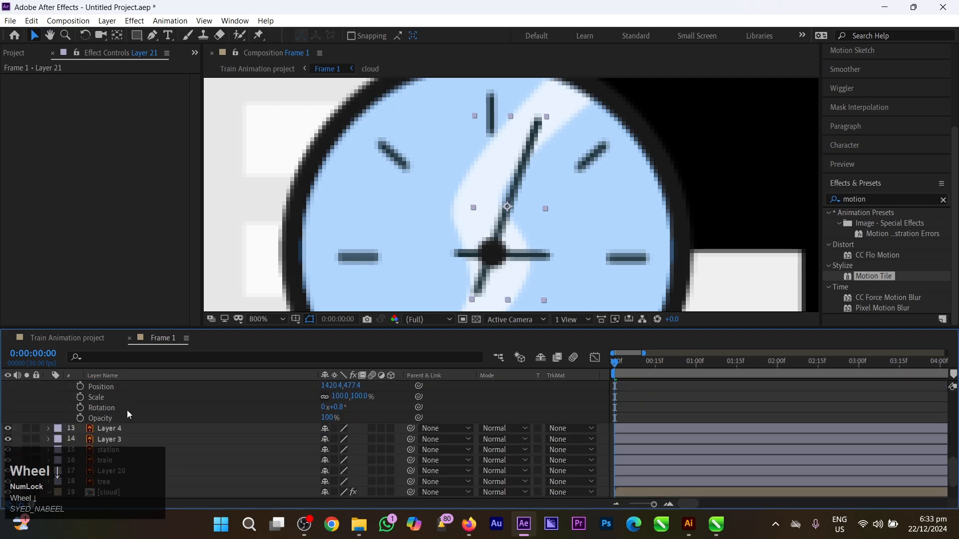
{"action": "scroll", "coordinate": [110, 414], "scroll_direction": "up", "scroll_amount": 1}
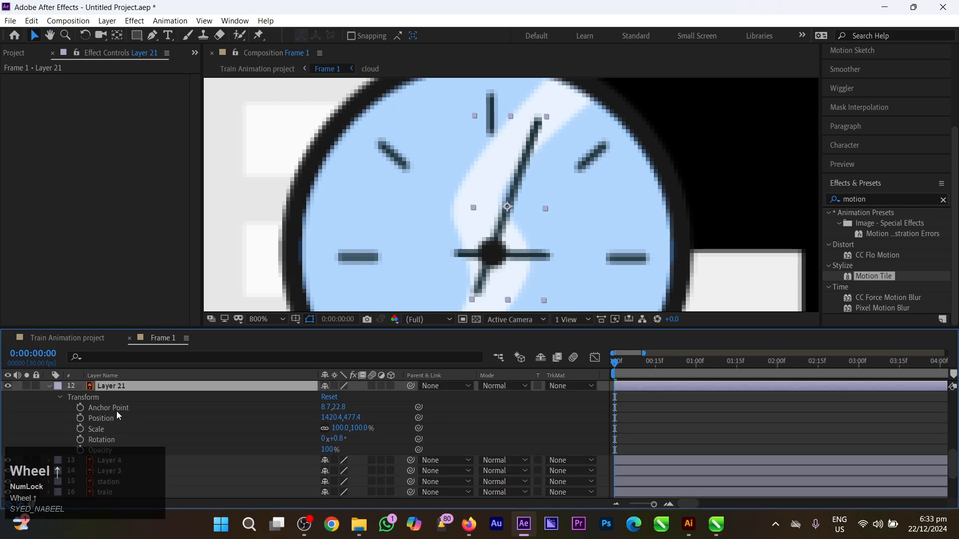
{"action": "scroll", "coordinate": [110, 422], "scroll_direction": "down", "scroll_amount": 1}
{"action": "left_click", "coordinate": [110, 408]}
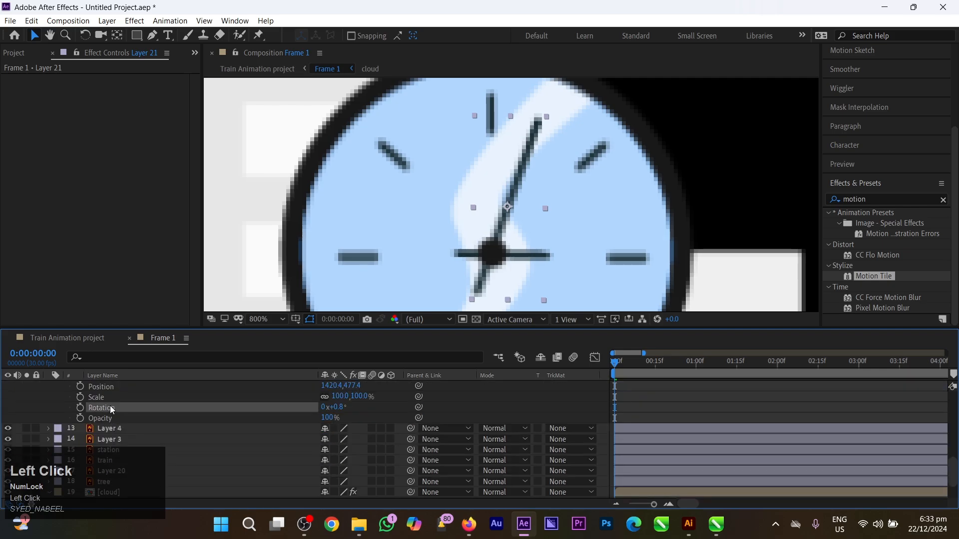
{"action": "left_click", "coordinate": [80, 408]}
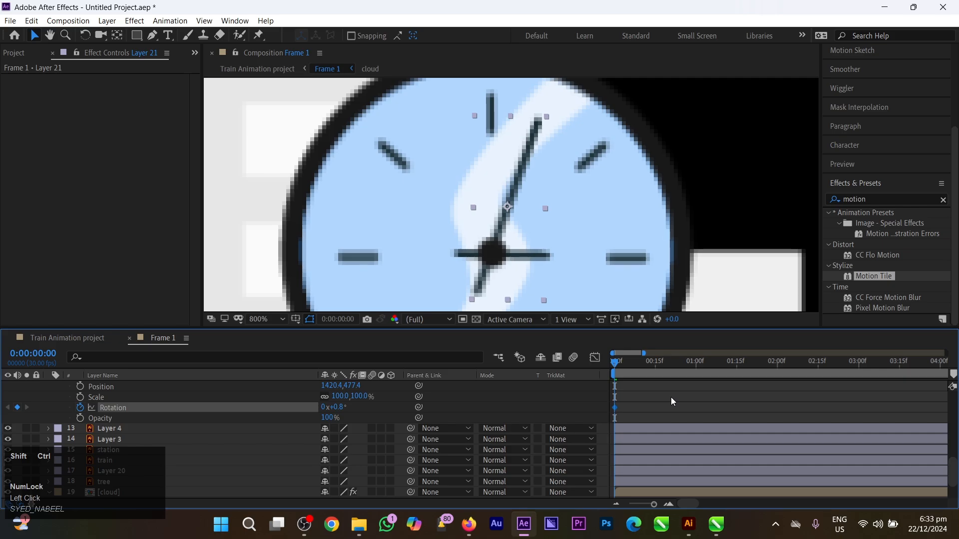
Move the current time to 0:00:01:00 and relocate the long hand's anchor point to the clock's centre
{"action": "key", "text": "ctrl+shift+Right"}
{"action": "key", "text": "ctrl+shift+Right"}
{"action": "key", "text": "ctrl+shift+Right"}
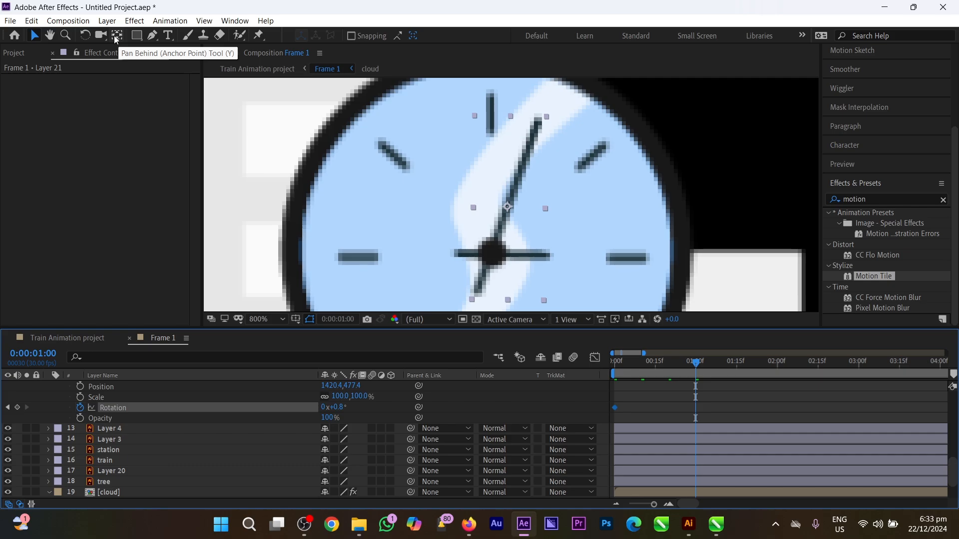
{"action": "key", "text": "y"}
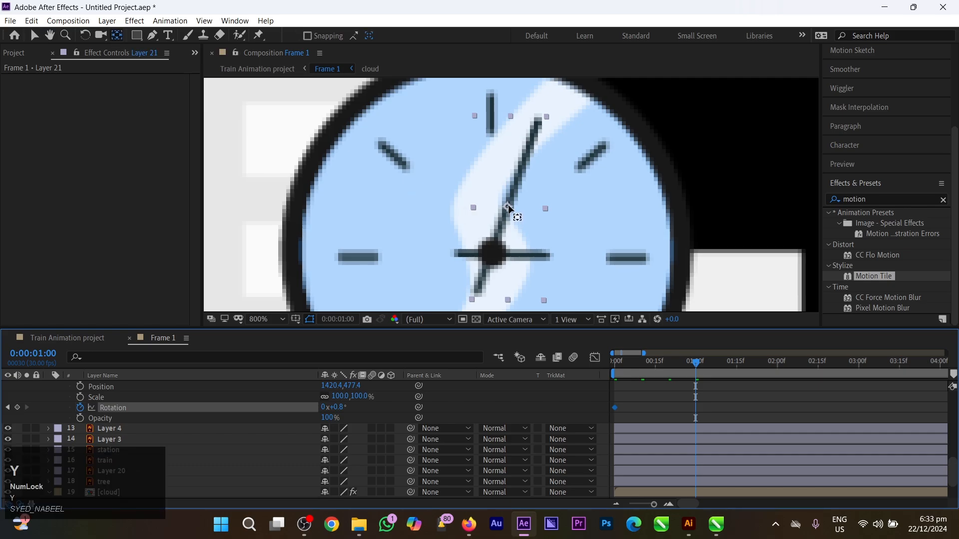
{"action": "left_click_drag", "start_coordinate": [508, 208], "coordinate": [492, 253]}
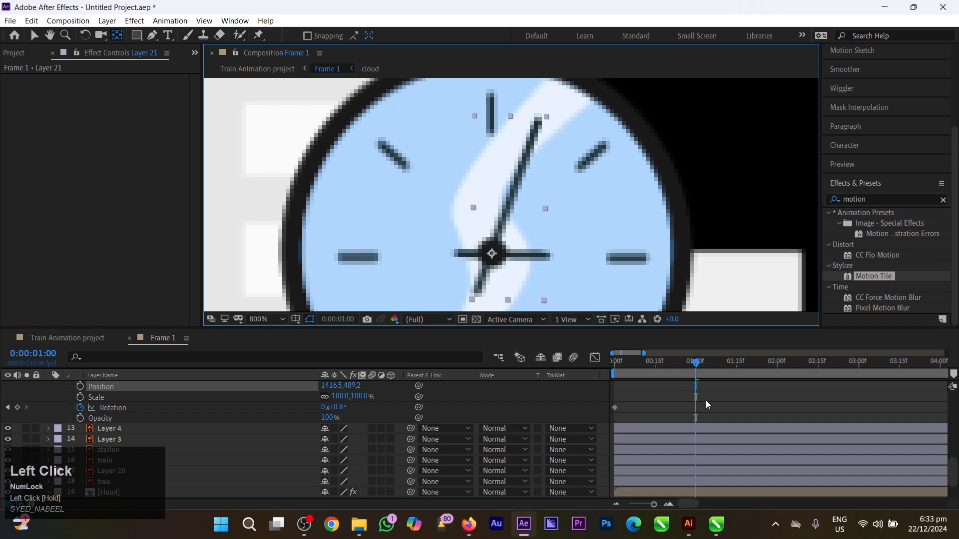
Add a second Rotation keyframe for the long hand at 0:00:01:00 and set it to 2x+25.8°
{"action": "left_click", "coordinate": [18, 408]}
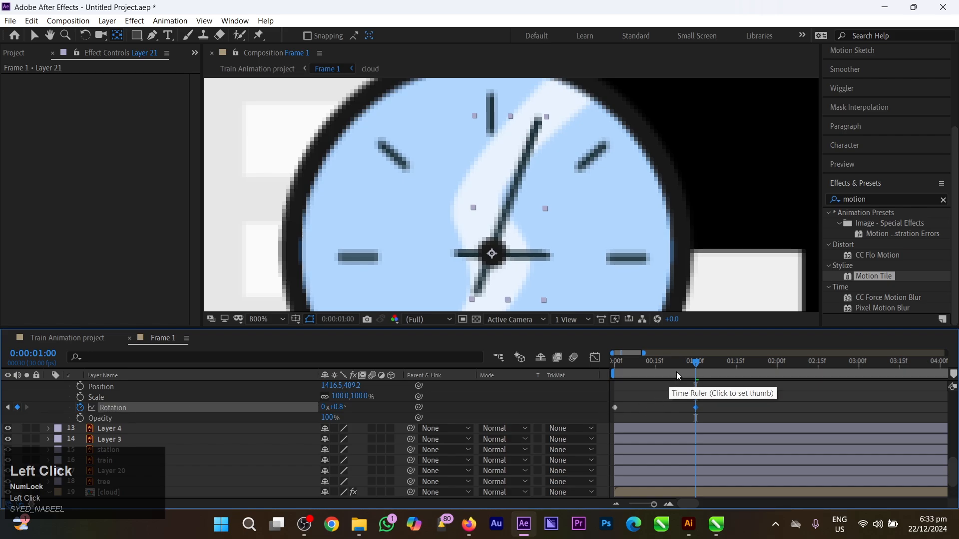
{"action": "left_click_drag", "start_coordinate": [673, 370], "coordinate": [610, 380]}
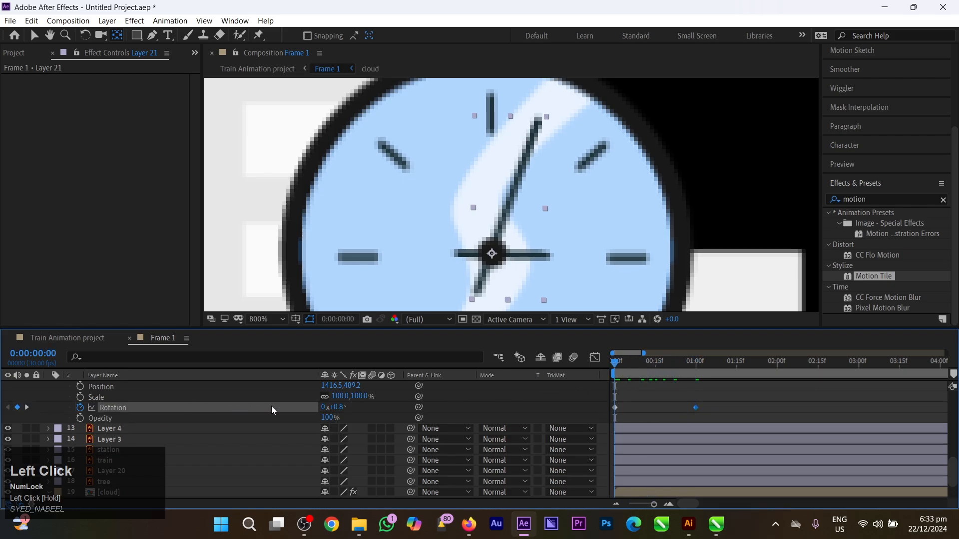
{"action": "left_click_drag", "start_coordinate": [673, 371], "coordinate": [696, 365]}
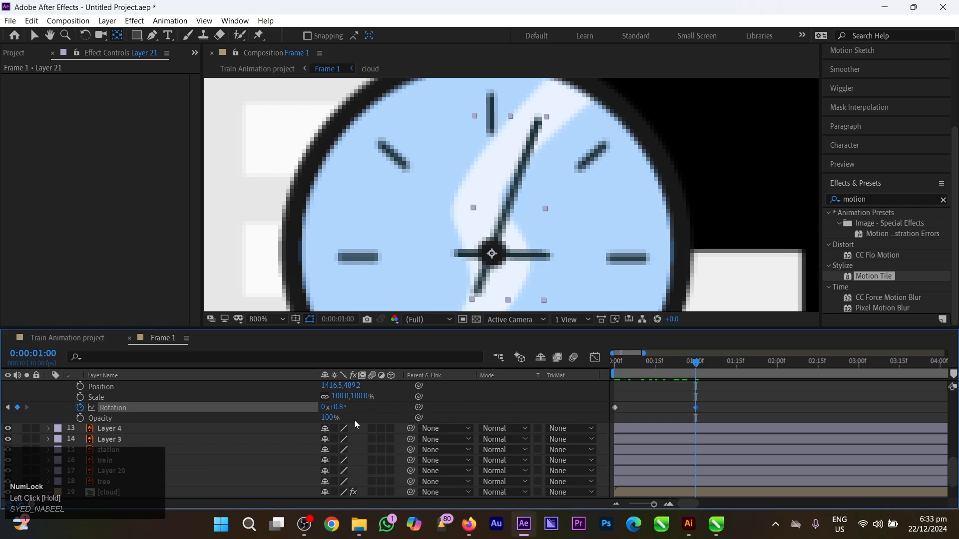
{"action": "left_click_drag", "start_coordinate": [346, 409], "coordinate": [839, 432]}
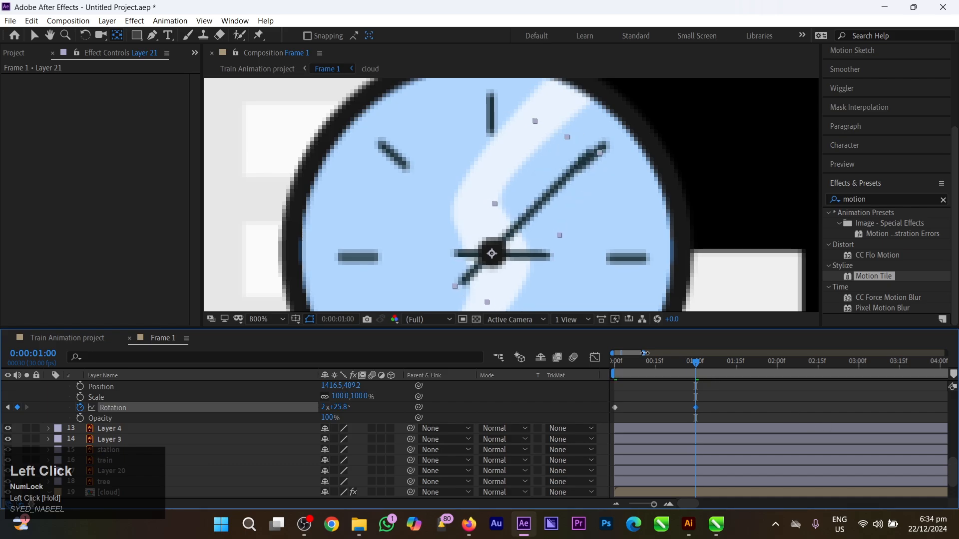
Preview the long hand's rotation and slow it down by moving its second Rotation keyframe to about 22.5 seconds
{"action": "left_click_drag", "start_coordinate": [652, 362], "coordinate": [595, 370]}
{"action": "key", "text": "space"}
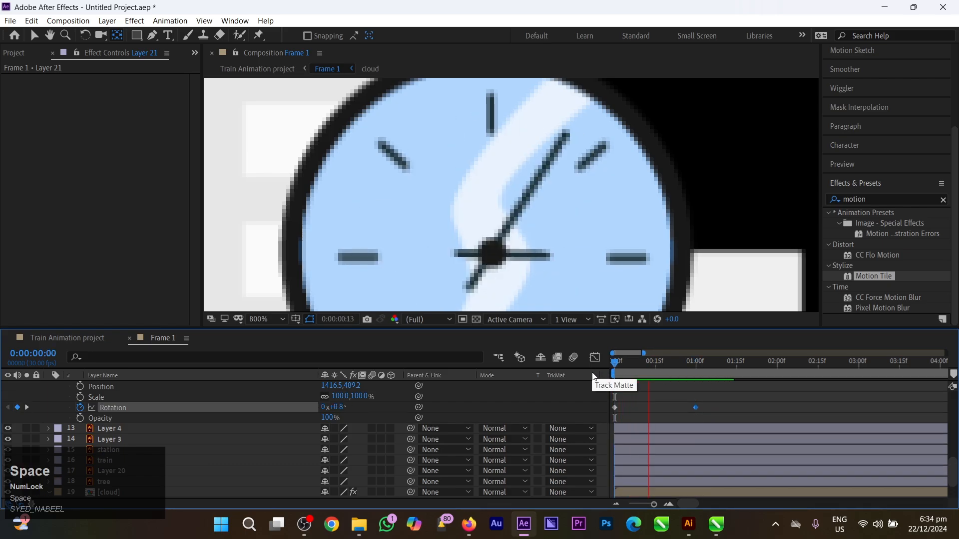
{"action": "scroll", "coordinate": [700, 402], "scroll_direction": "down", "scroll_amount": 3, "text": "alt"}
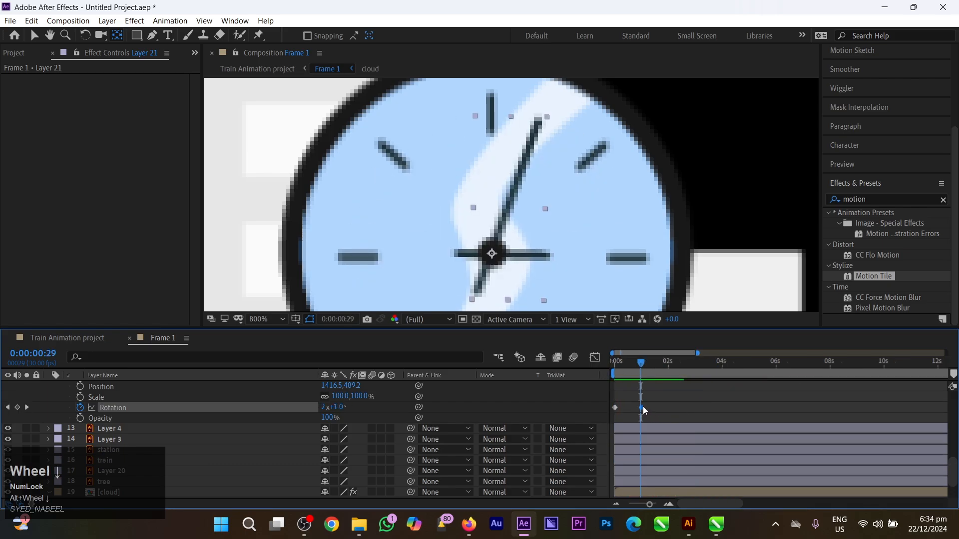
{"action": "left_click_drag", "start_coordinate": [642, 406], "coordinate": [860, 400]}
{"action": "key", "text": "space"}
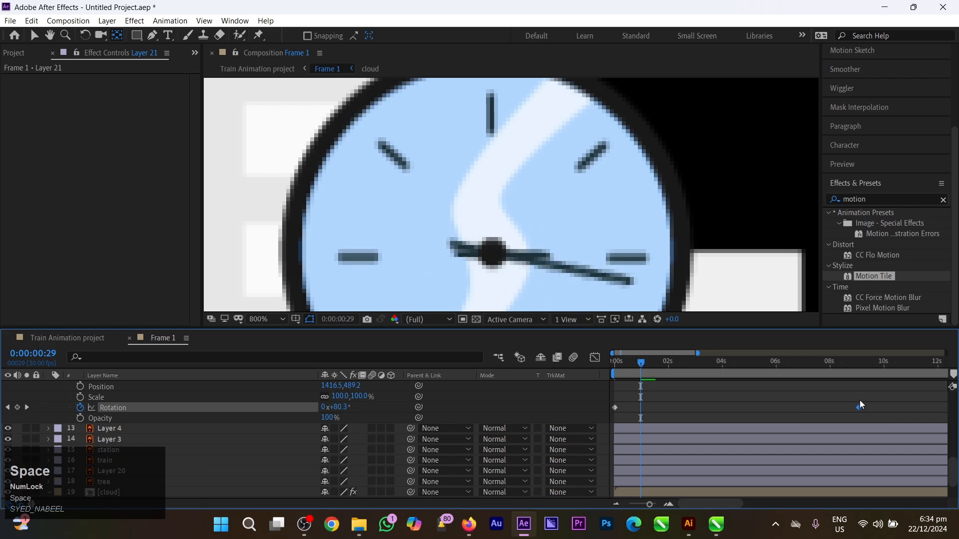
{"action": "scroll", "coordinate": [855, 412], "scroll_direction": "down", "scroll_amount": 2, "text": "alt"}
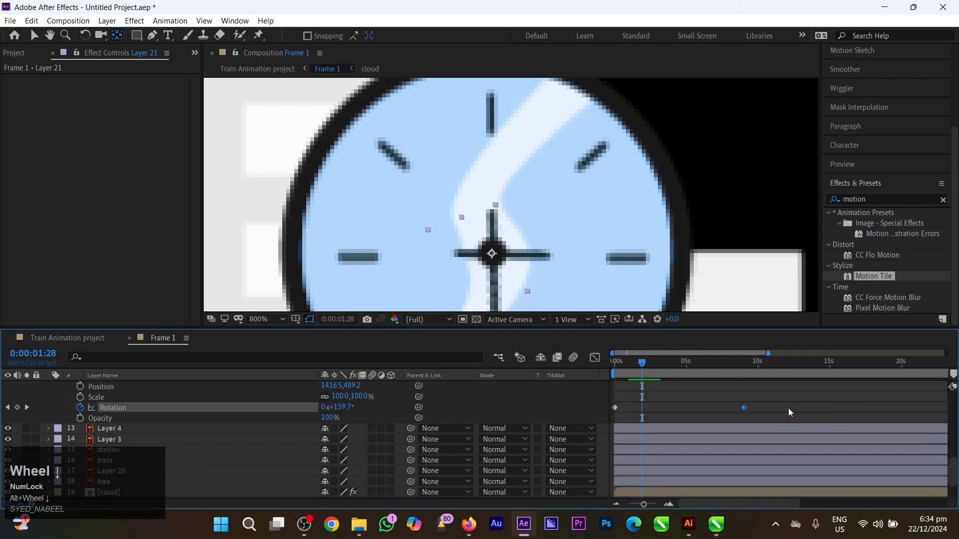
{"action": "left_click_drag", "start_coordinate": [744, 407], "coordinate": [939, 404]}
Preview the slowed rotation of the long hand, including from the first frame
{"action": "key", "text": "space"}
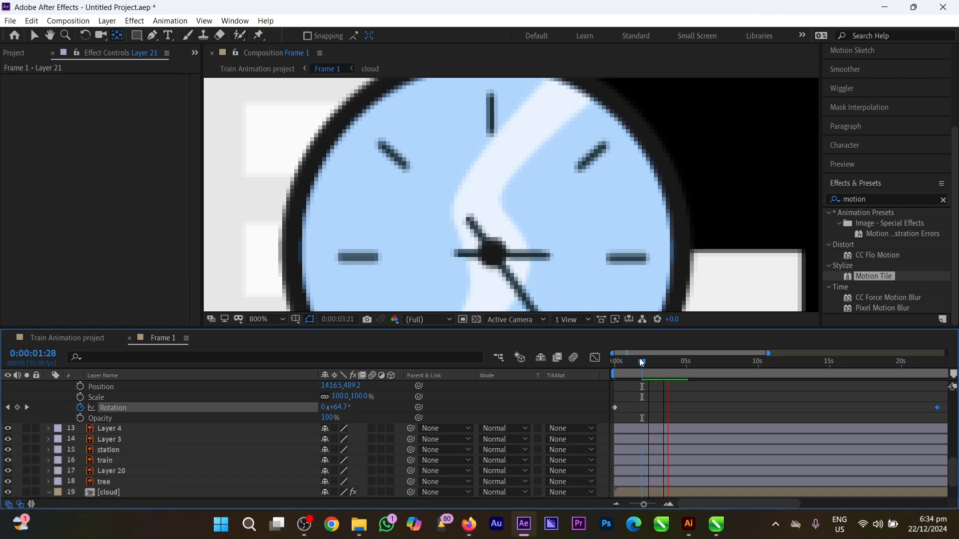
{"action": "left_click", "coordinate": [617, 362]}
{"action": "key", "text": "space"}
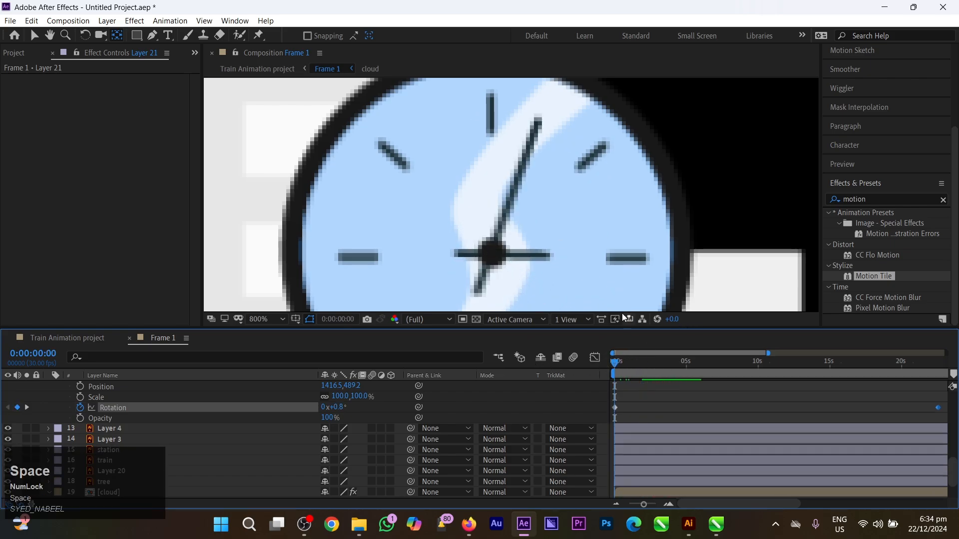
{"action": "left_click", "coordinate": [621, 372]}
Select Layer 4, the clock's short hand, and move its anchor point to the clock's centre
{"action": "left_click", "coordinate": [508, 265]}
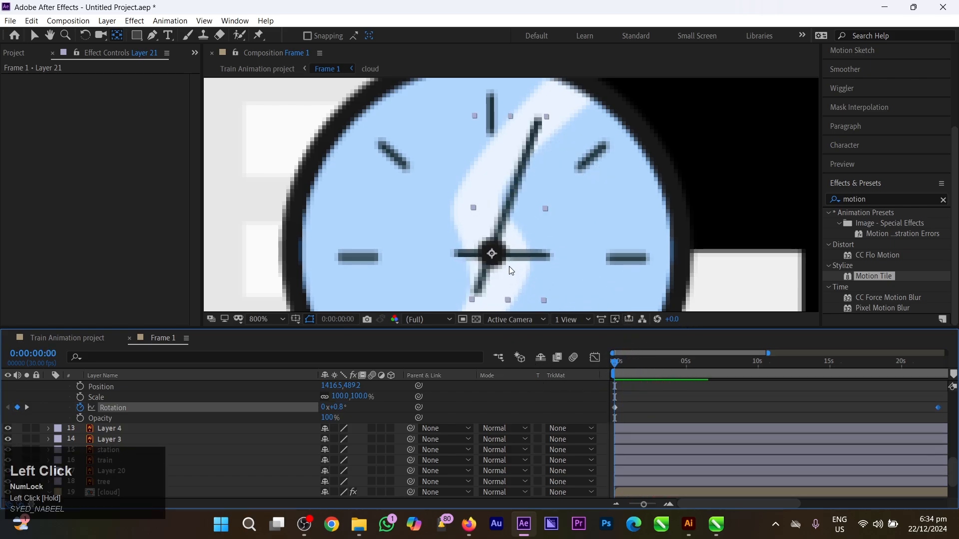
{"action": "left_click", "coordinate": [454, 254]}
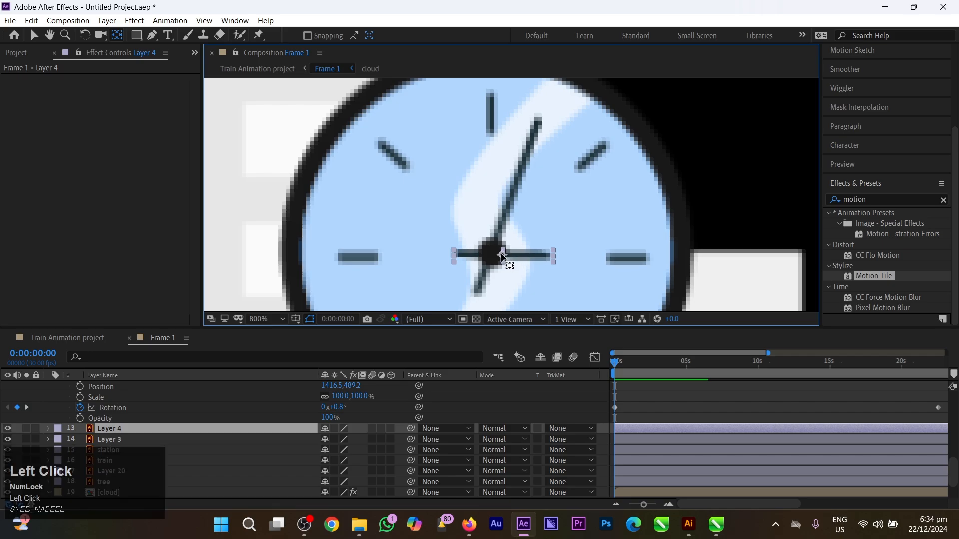
{"action": "left_click_drag", "start_coordinate": [492, 253], "coordinate": [492, 255]}
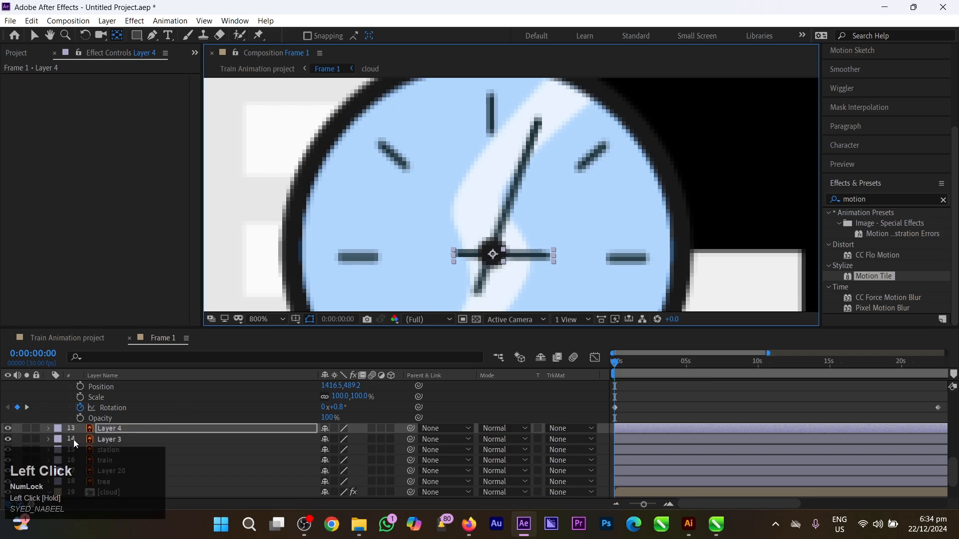
Expand the transform properties of Layer 4 and add a Rotation keyframe at frame 0
{"action": "left_click", "coordinate": [48, 429]}
{"action": "left_click", "coordinate": [57, 440]}
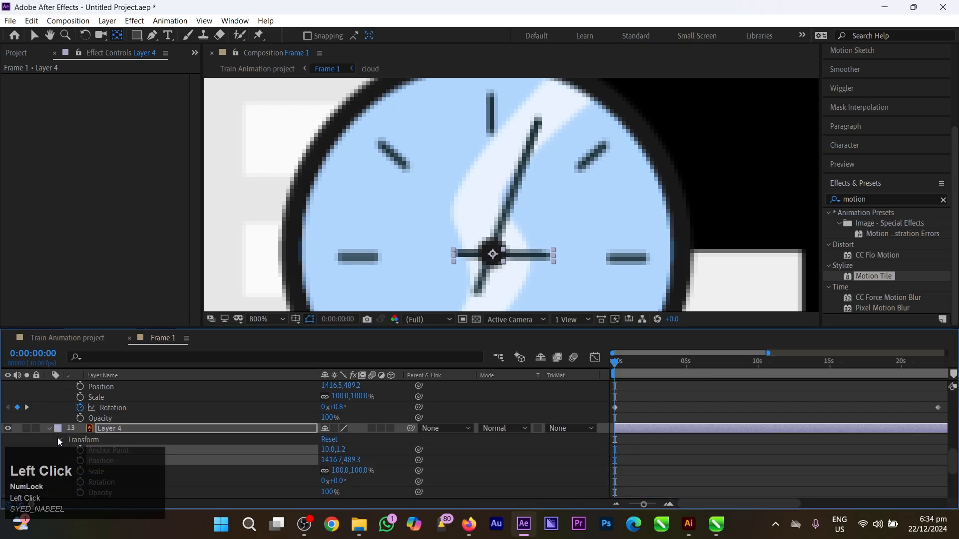
{"action": "scroll", "coordinate": [61, 441], "scroll_direction": "down", "scroll_amount": 1}
{"action": "scroll", "coordinate": [65, 439], "scroll_direction": "down", "scroll_amount": 1}
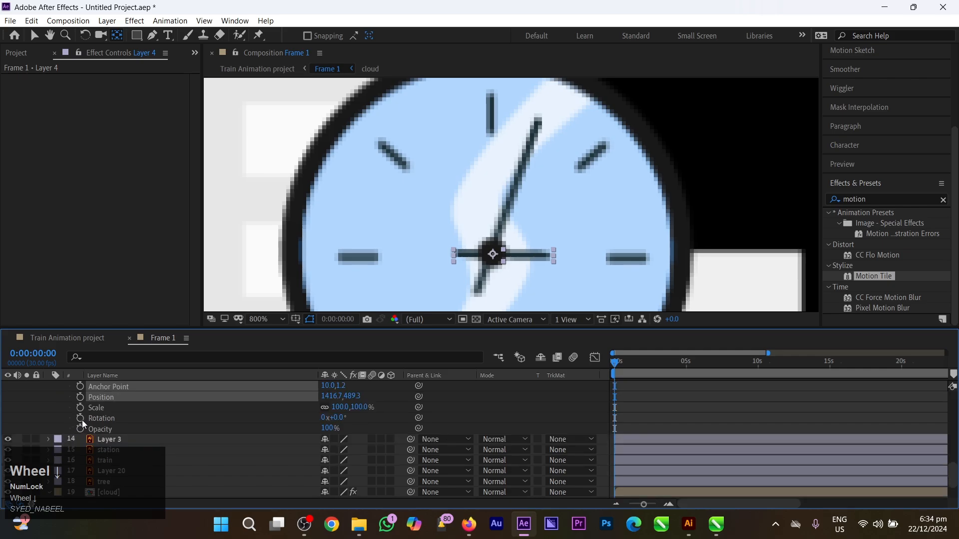
{"action": "left_click", "coordinate": [80, 419]}
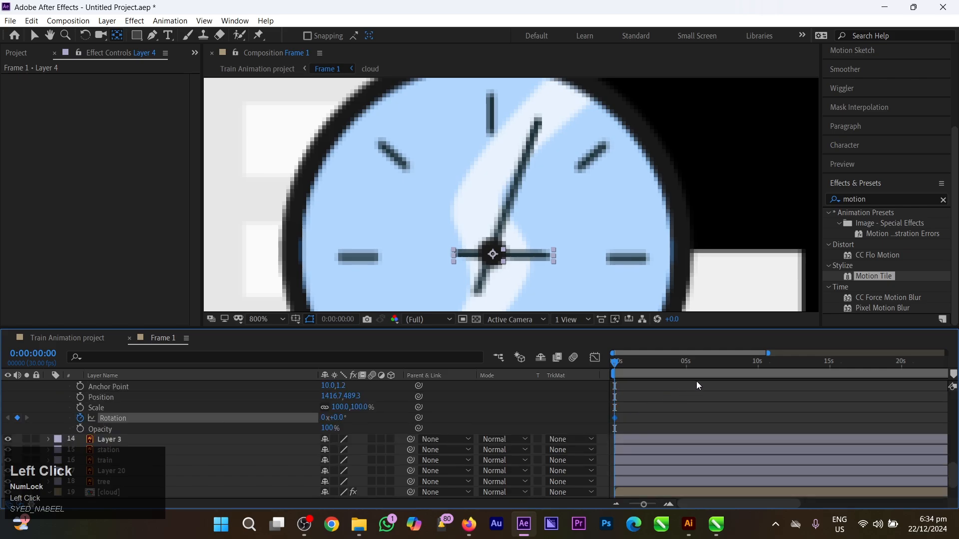
Set the short hand's Rotation to 0x+356.0° at 0:00:40:04, creating its second keyframe
{"action": "scroll", "coordinate": [724, 392], "scroll_direction": "down", "scroll_amount": 2}
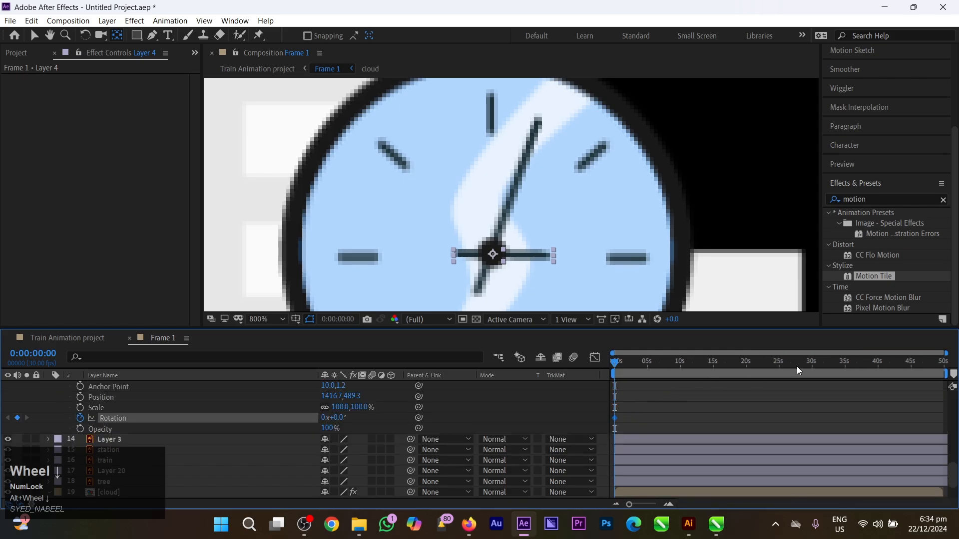
{"action": "scroll", "coordinate": [801, 403], "scroll_direction": "up", "scroll_amount": 2}
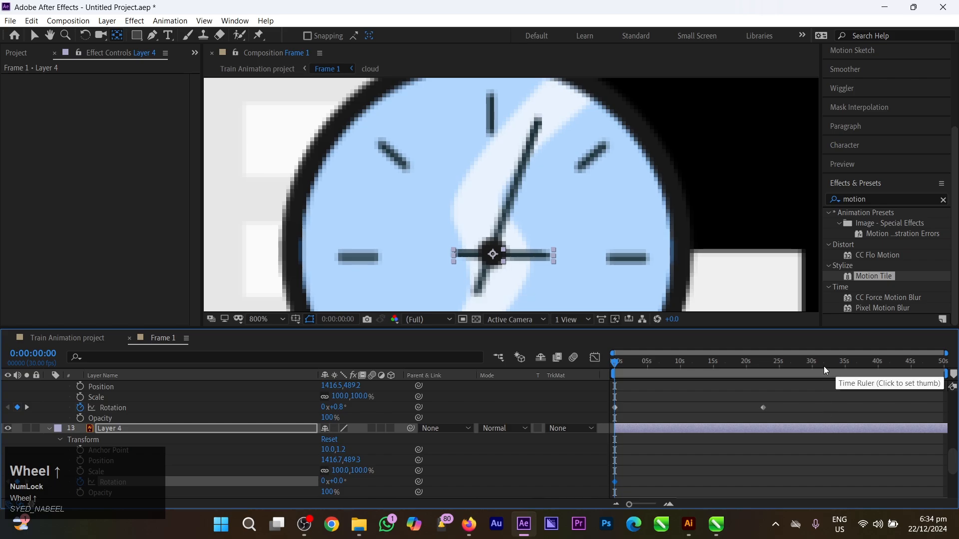
{"action": "left_click_drag", "start_coordinate": [764, 372], "coordinate": [880, 382]}
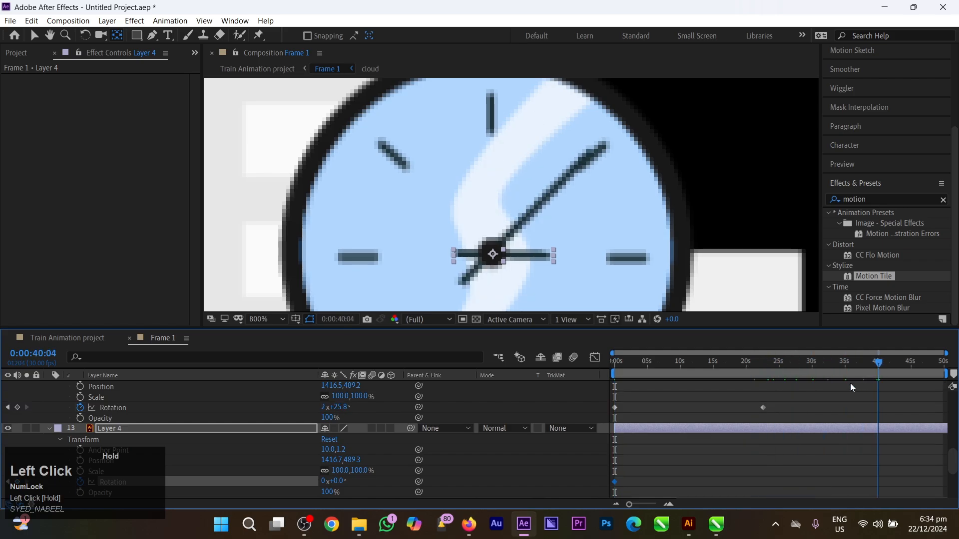
{"action": "left_click_drag", "start_coordinate": [347, 482], "coordinate": [575, 477]}
{"action": "left_click_drag", "start_coordinate": [560, 478], "coordinate": [565, 477]}
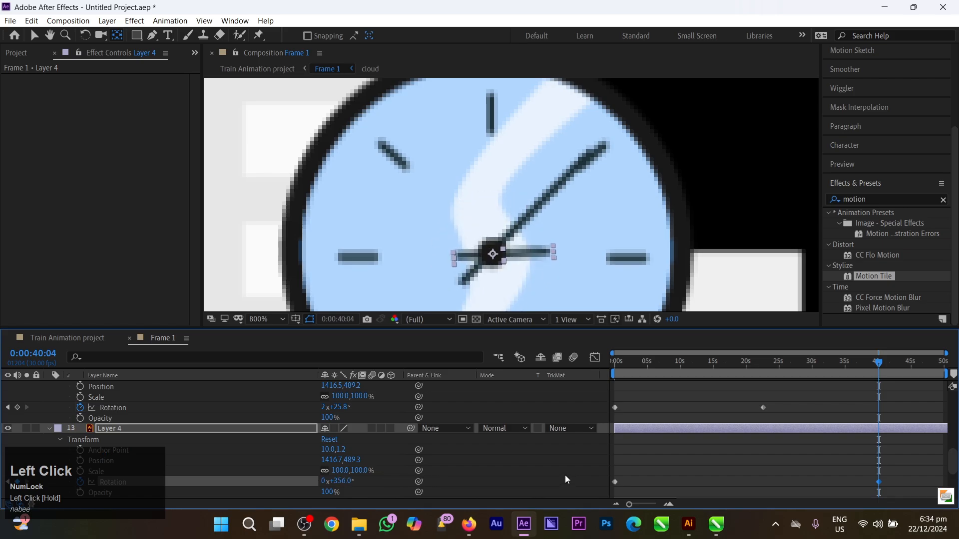
Preview both clock hands rotating from the first frame
{"action": "left_click_drag", "start_coordinate": [701, 366], "coordinate": [542, 384]}
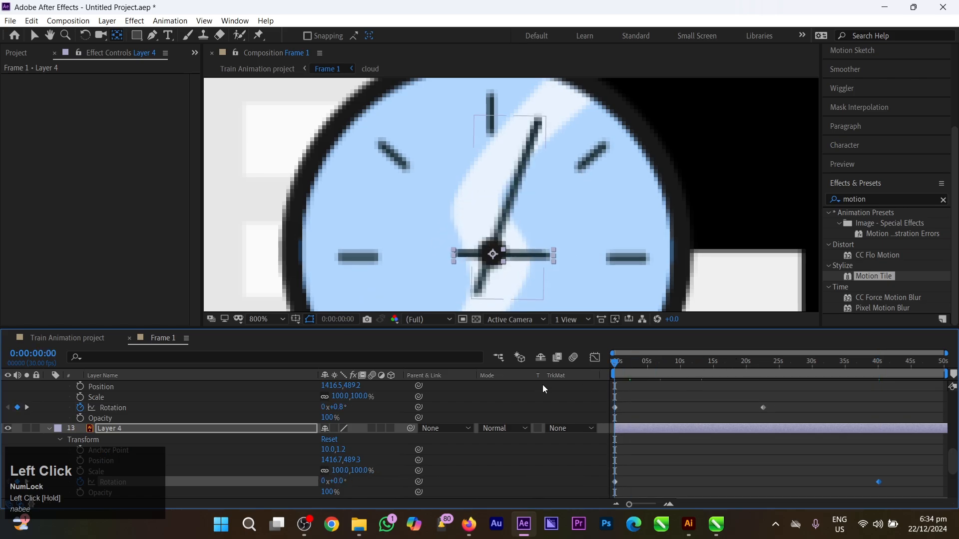
{"action": "key", "text": "space"}
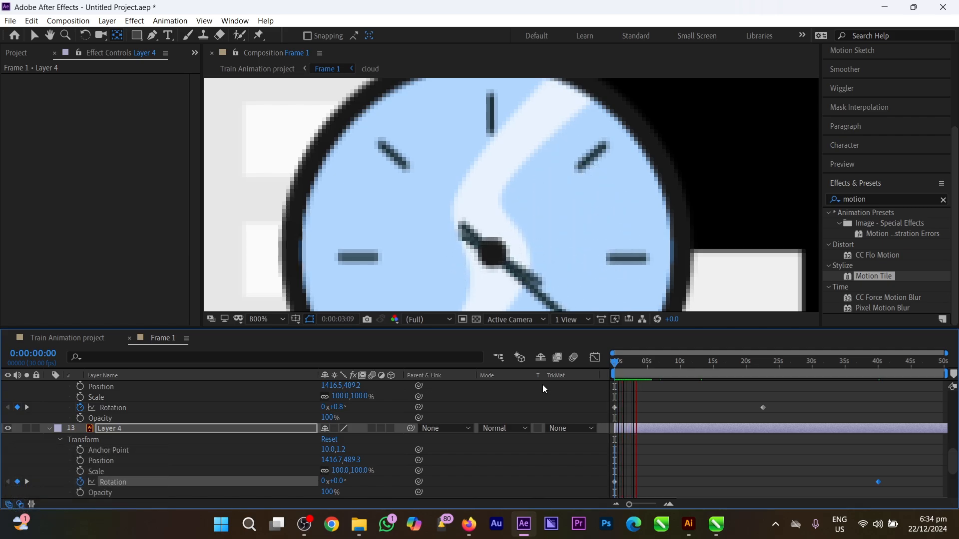
{"action": "key", "text": "space"}
Fit the whole composition in view and preview the station scene with the rotating clock hands
{"action": "key", "text": "shift+slash"}
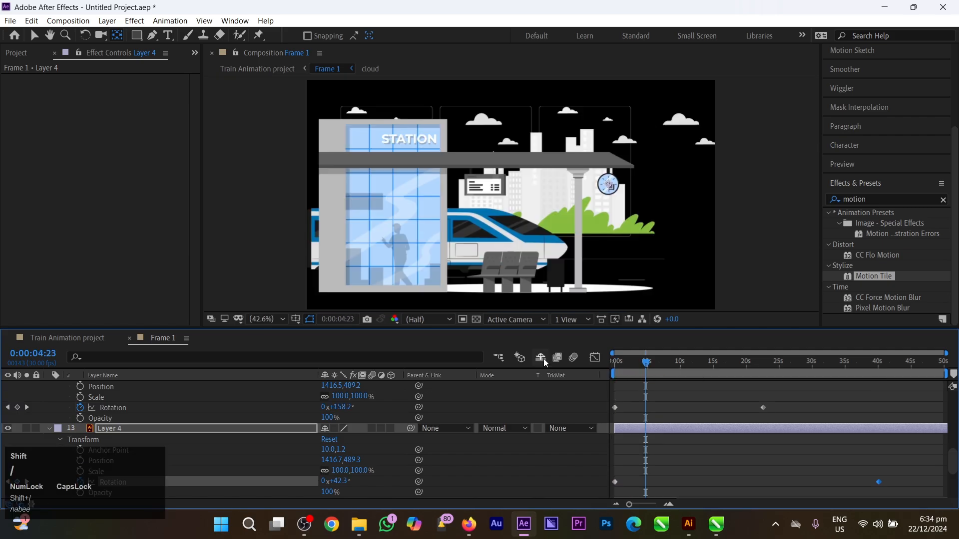
{"action": "key", "text": "Caps_Lock"}
{"action": "key", "text": "Caps_Lock"}
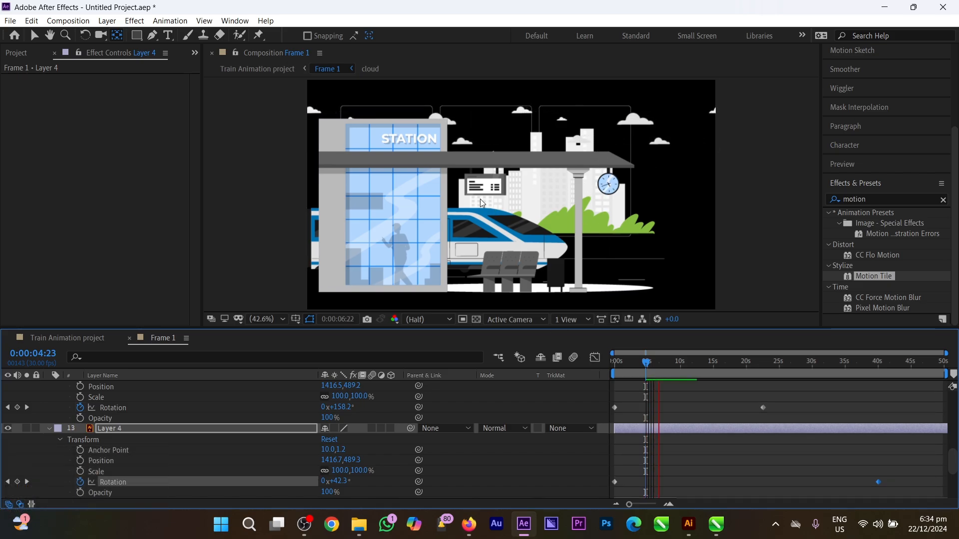
{"action": "left_click_drag", "start_coordinate": [649, 361], "coordinate": [584, 369]}
{"action": "key", "text": "space"}
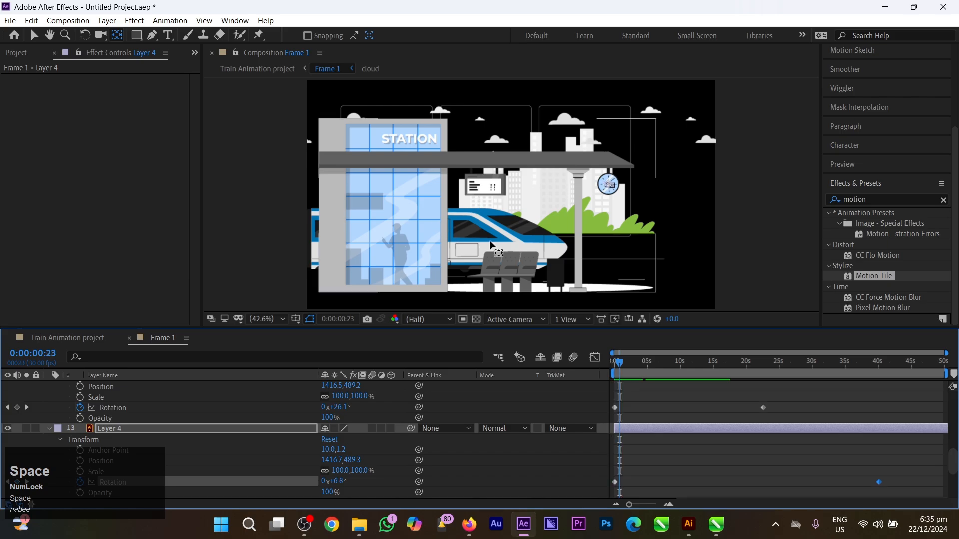
Return to the first frame and lock the station layer so the objects behind it can be selected
{"action": "left_click", "coordinate": [587, 235]}
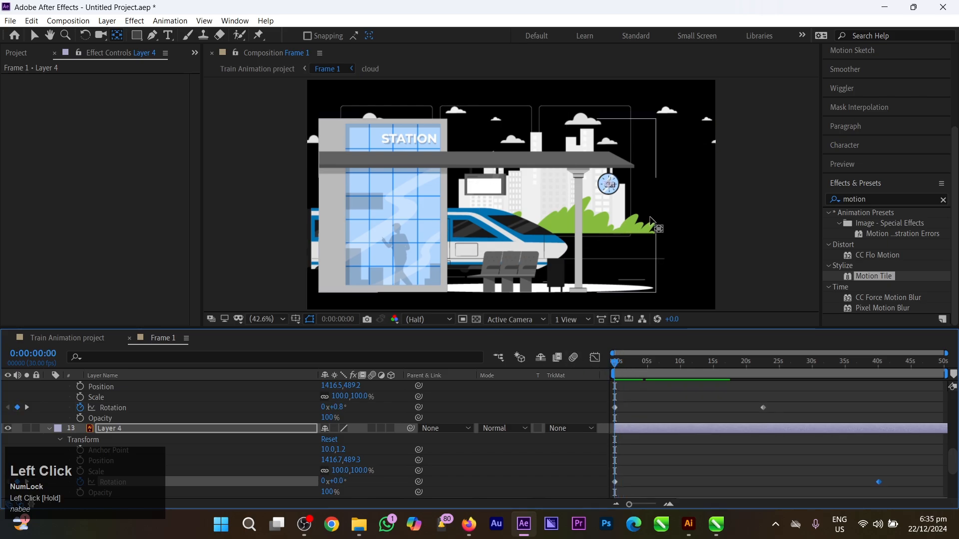
{"action": "left_click", "coordinate": [655, 232]}
{"action": "key", "text": "s"}
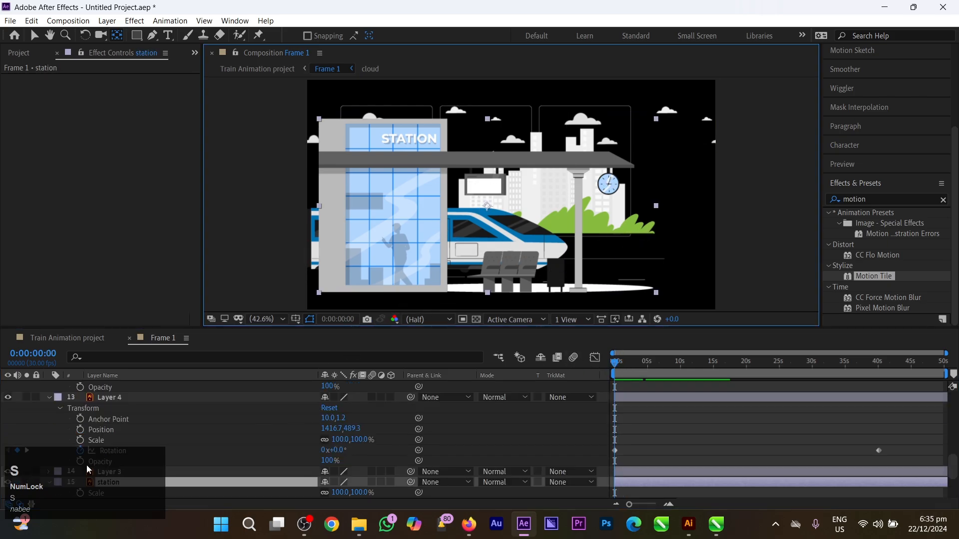
{"action": "left_click", "coordinate": [138, 485]}
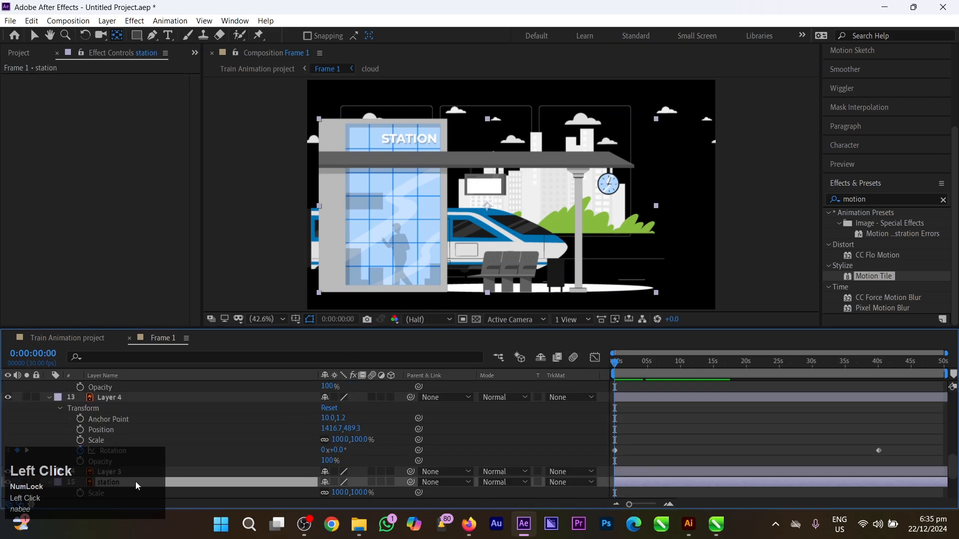
{"action": "left_click", "coordinate": [37, 486]}
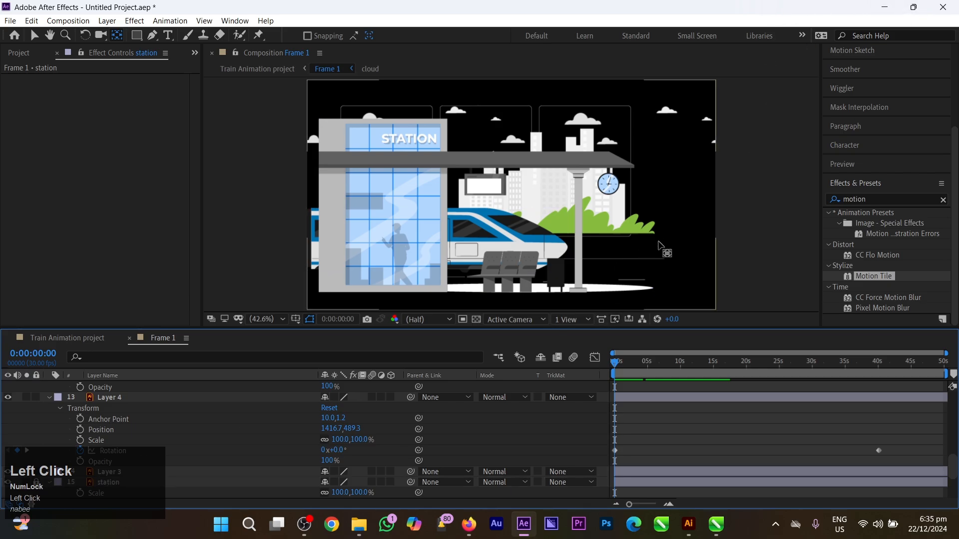
Select the tree layer and move its anchor point down to the middle of the trees' bottom edge
{"action": "left_click", "coordinate": [644, 232]}
{"action": "scroll", "coordinate": [651, 228], "scroll_direction": "up", "scroll_amount": 3}
{"action": "key", "text": "space"}
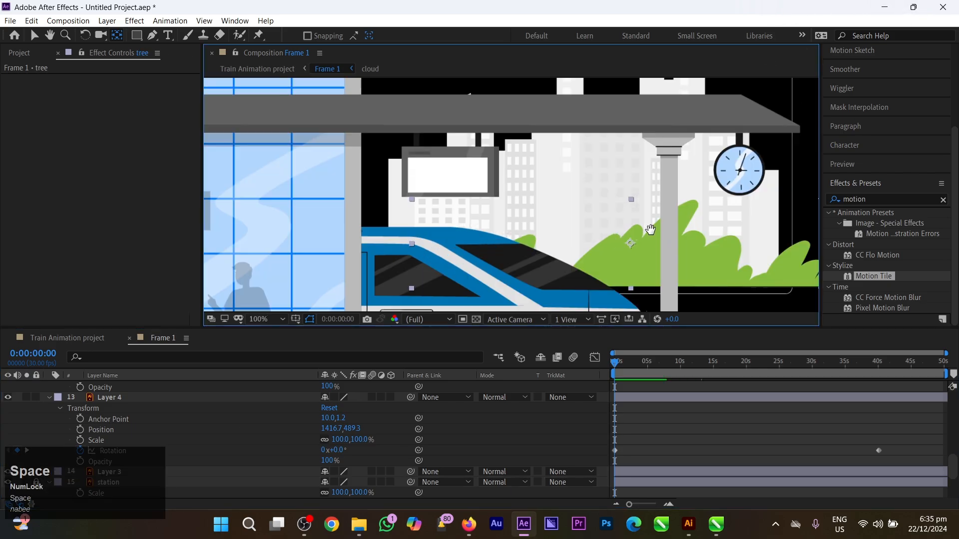
{"action": "left_click_drag", "start_coordinate": [651, 228], "coordinate": [499, 211]}
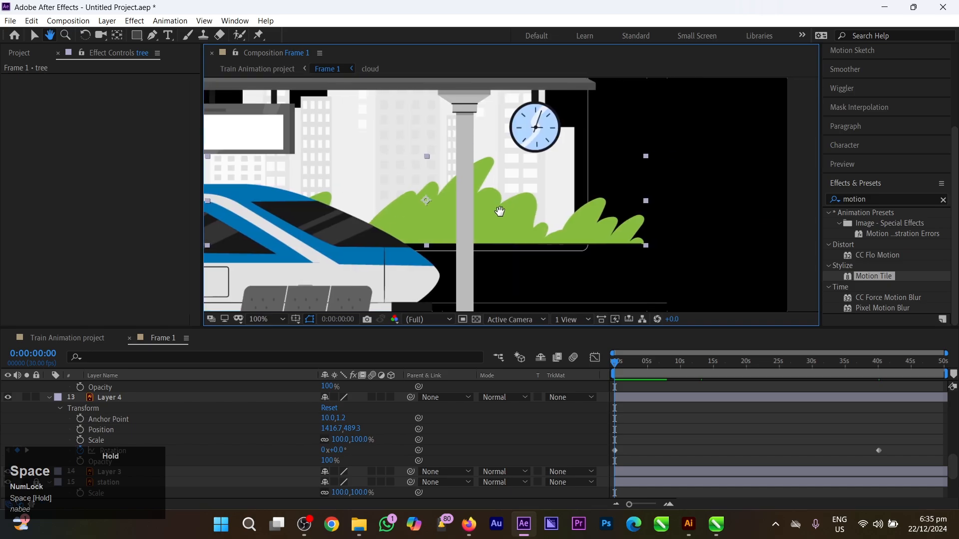
{"action": "key", "text": "y"}
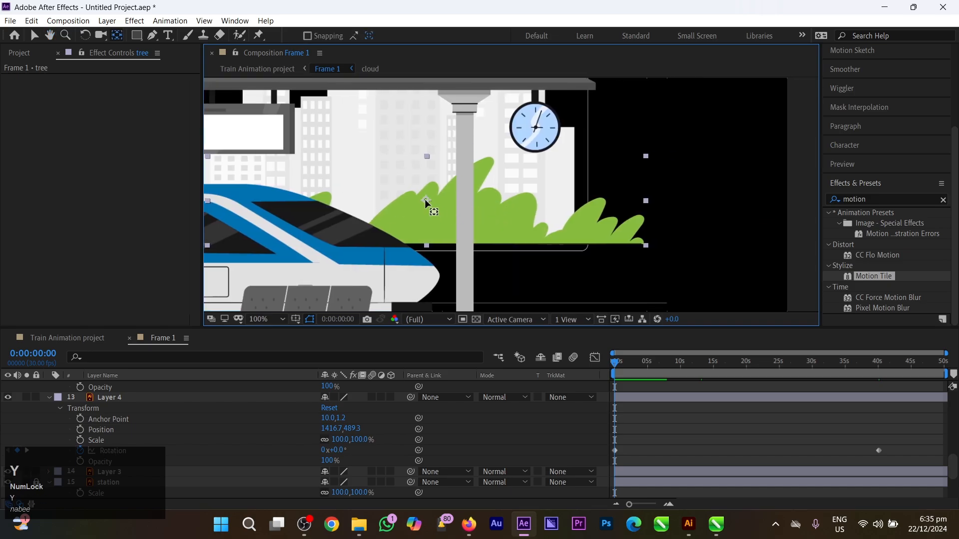
{"action": "left_click_drag", "start_coordinate": [426, 202], "coordinate": [427, 244]}
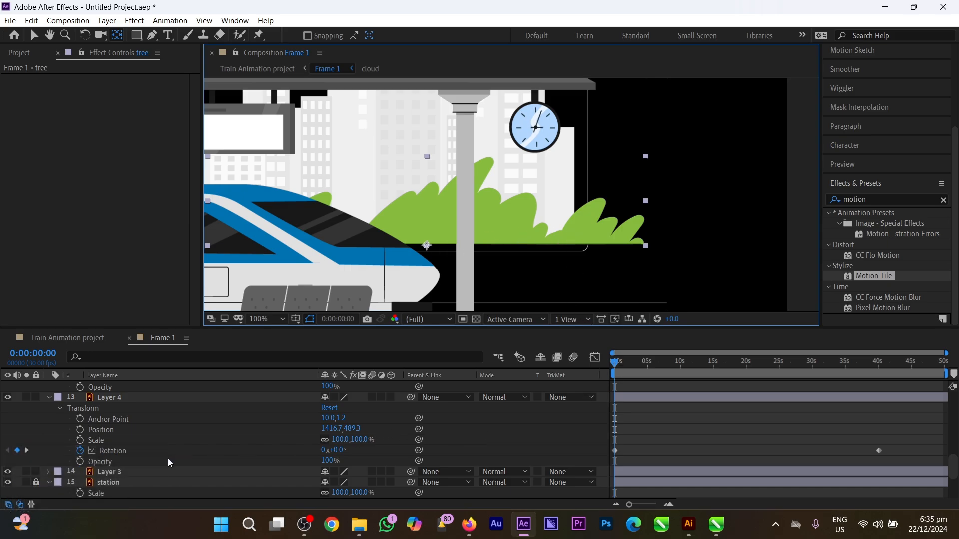
Reveal the tree layer's Scale property and enable an expression on it
{"action": "scroll", "coordinate": [168, 458], "scroll_direction": "down", "scroll_amount": 3}
{"action": "left_click", "coordinate": [203, 463]}
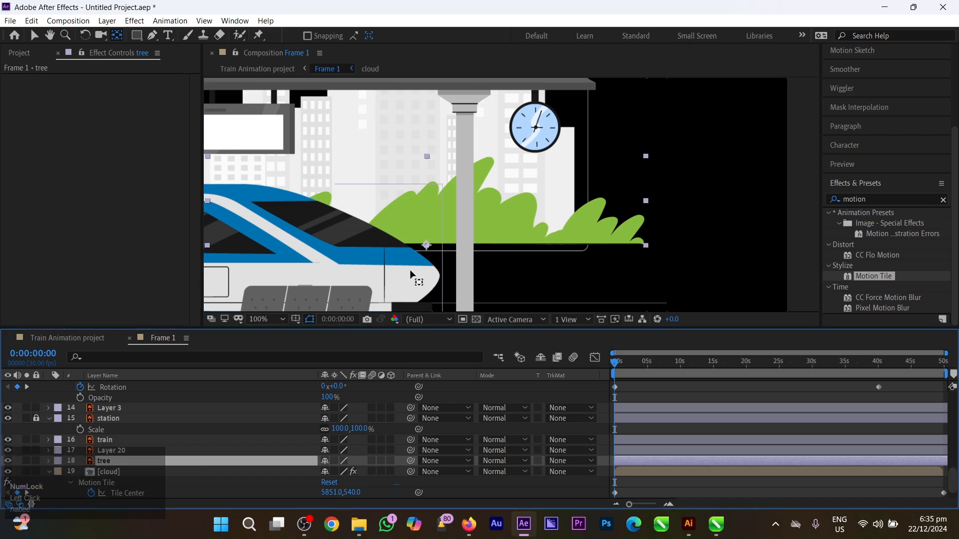
{"action": "key", "text": "s"}
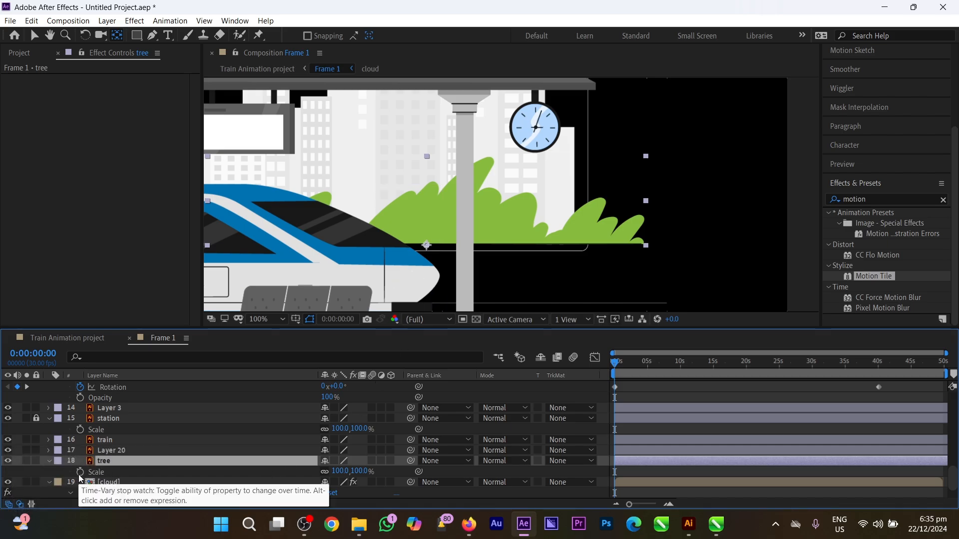
{"action": "key", "text": "alt"}
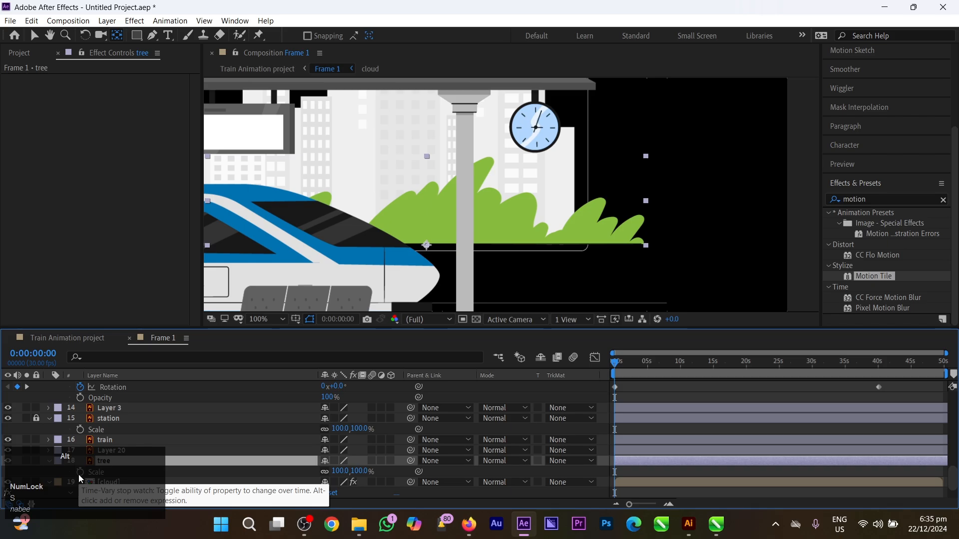
{"action": "scroll", "coordinate": [82, 478], "scroll_direction": "down", "scroll_amount": 2}
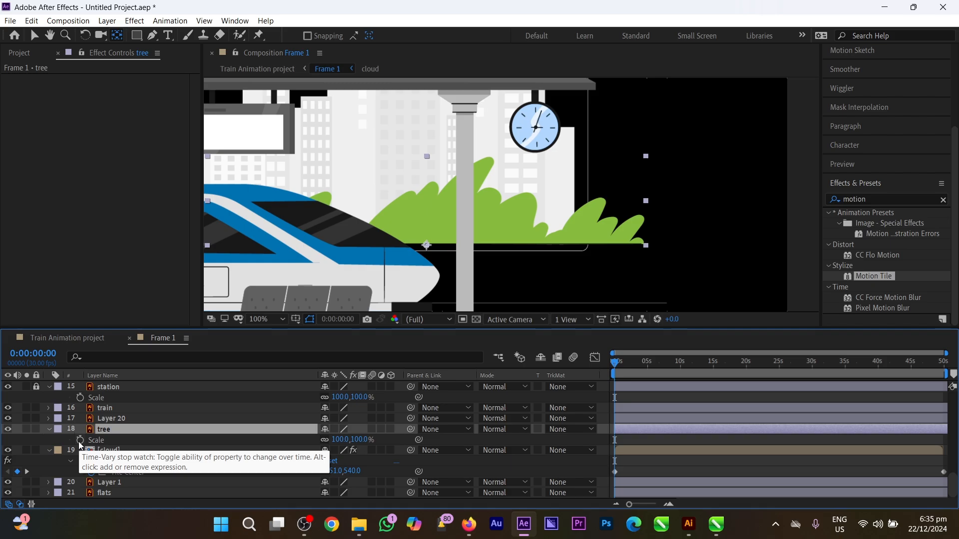
{"action": "left_click", "coordinate": [81, 444], "text": "alt"}
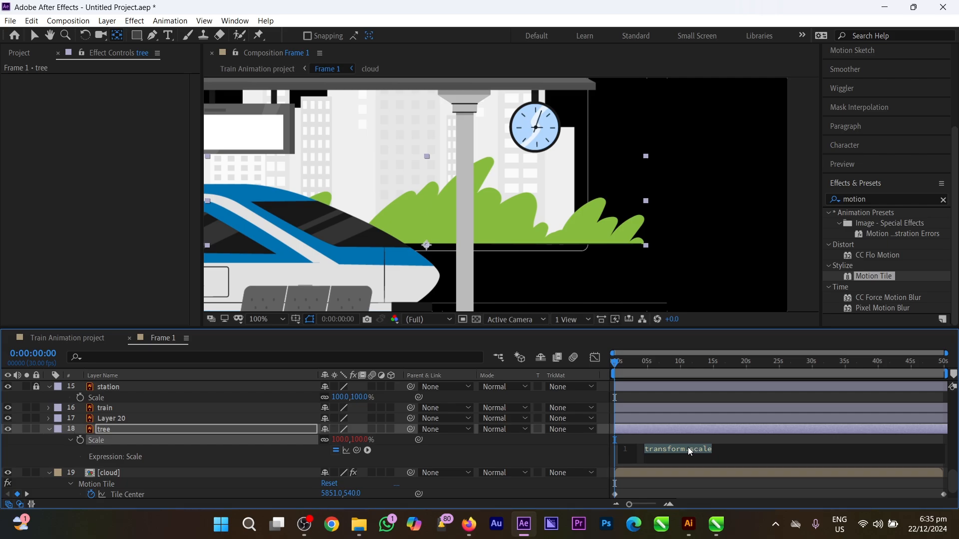
Enter wiggle(1,9) as the tree's Scale expression and preview the swaying trees
{"action": "type", "text": "w"}
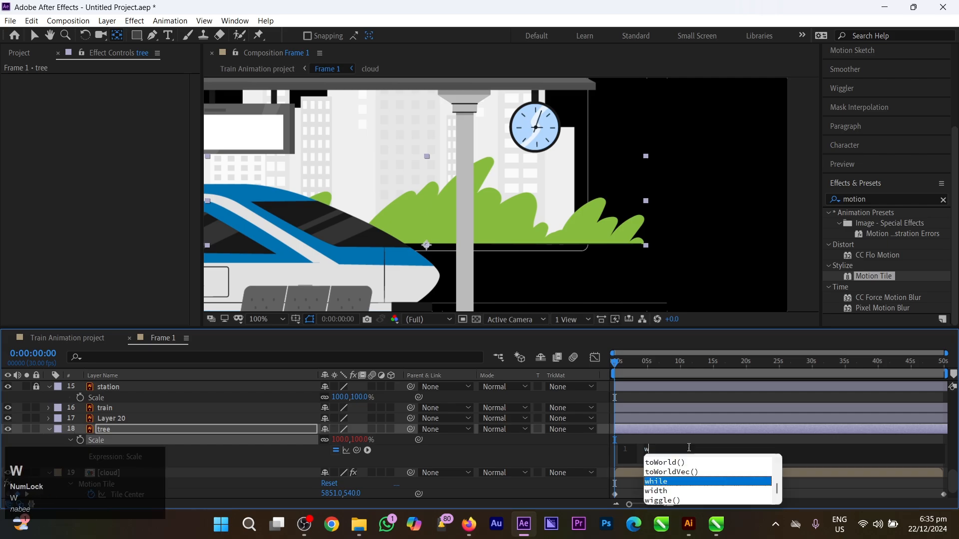
{"action": "left_click", "coordinate": [674, 503]}
{"action": "type", "text": "1"}
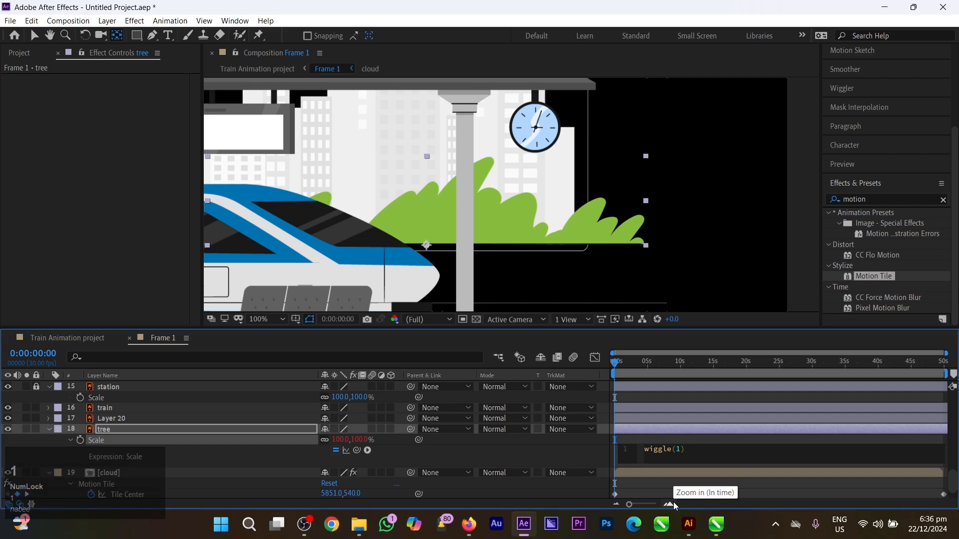
{"action": "type", "text": ",9"}
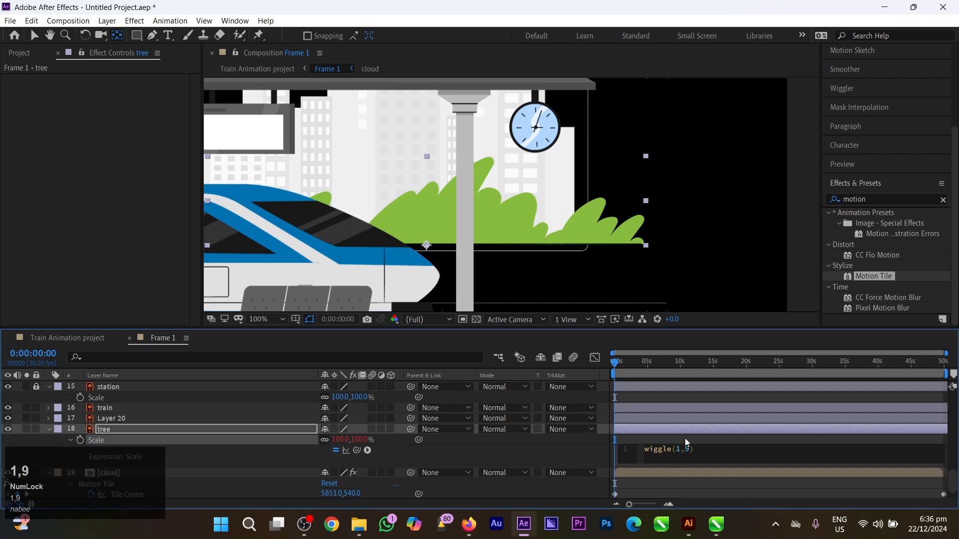
{"action": "left_click", "coordinate": [684, 439]}
{"action": "key", "text": "space"}
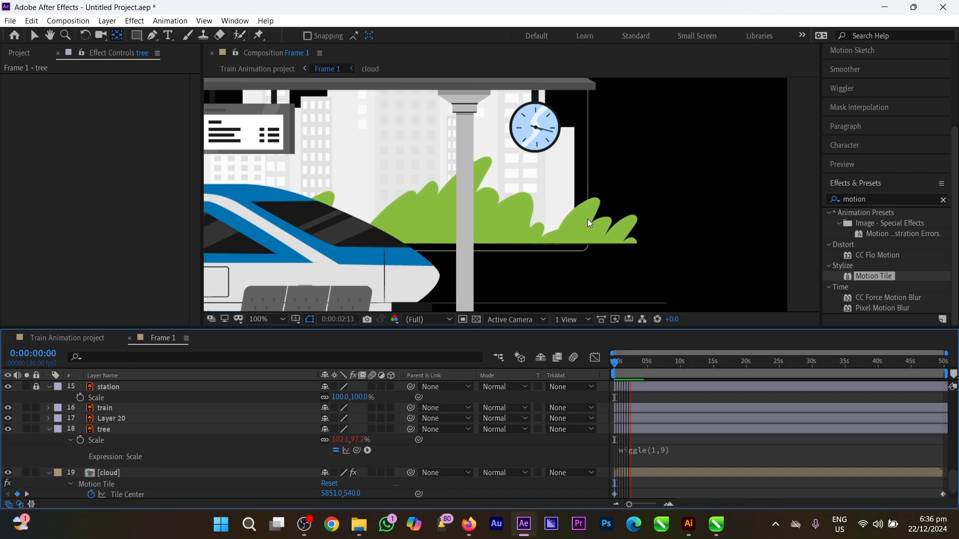
Change the tree's Scale expression to wiggle(1,15) and preview the stronger motion
{"action": "left_click", "coordinate": [660, 453]}
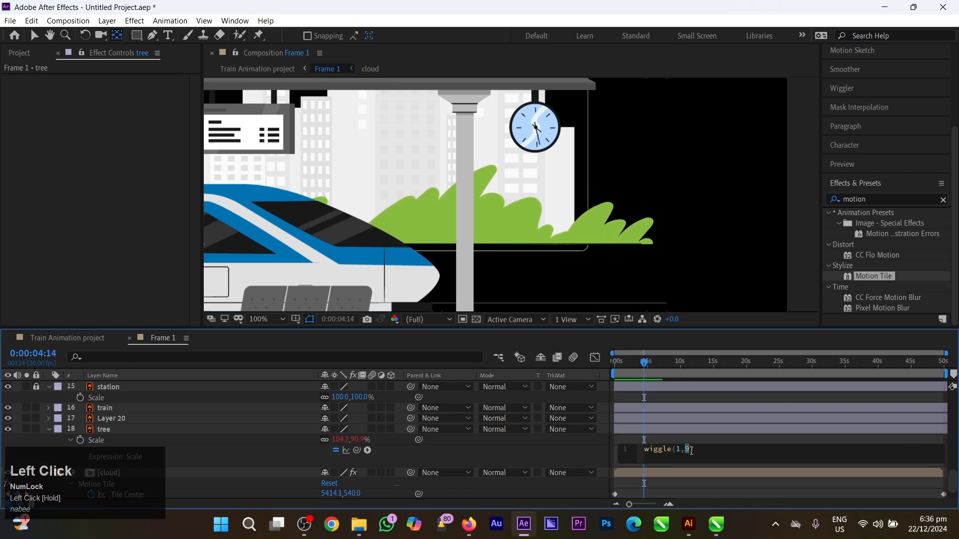
{"action": "type", "text": "15"}
{"action": "left_click", "coordinate": [703, 439]}
{"action": "key", "text": "space"}
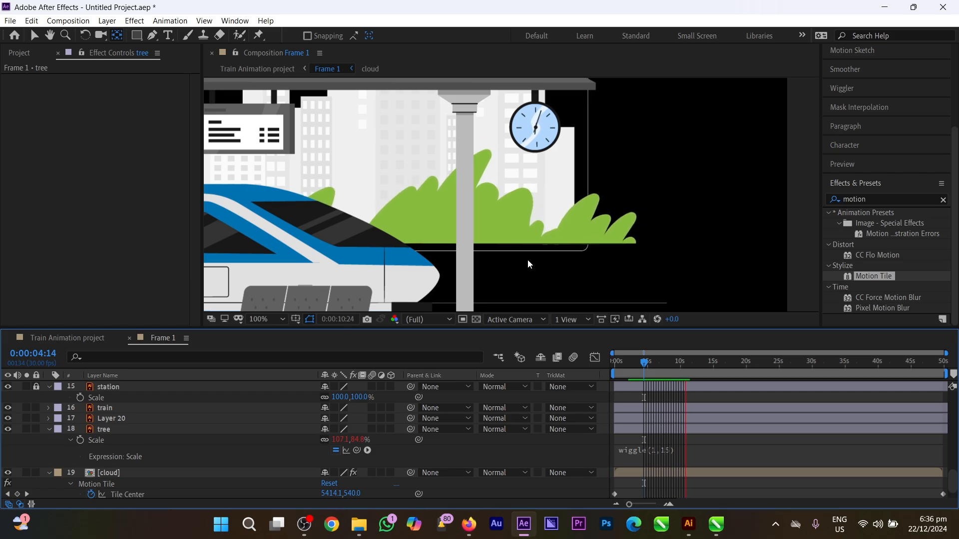
{"action": "key", "text": "space"}
Fit the whole composition in view, preview the scene with the moving trees, and return to the first frame
{"action": "scroll", "coordinate": [527, 259], "scroll_direction": "down", "scroll_amount": 4}
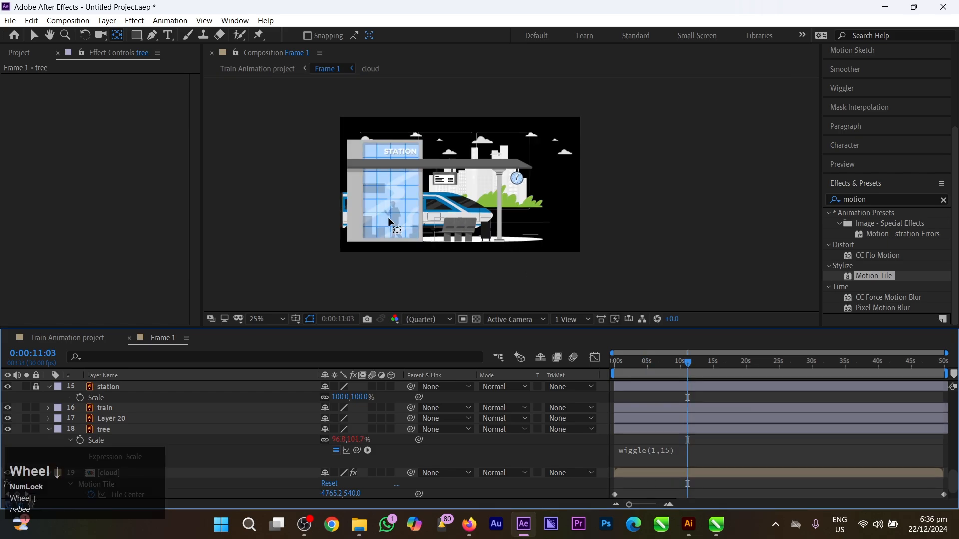
{"action": "key", "text": "shift+slash"}
{"action": "key", "text": "space"}
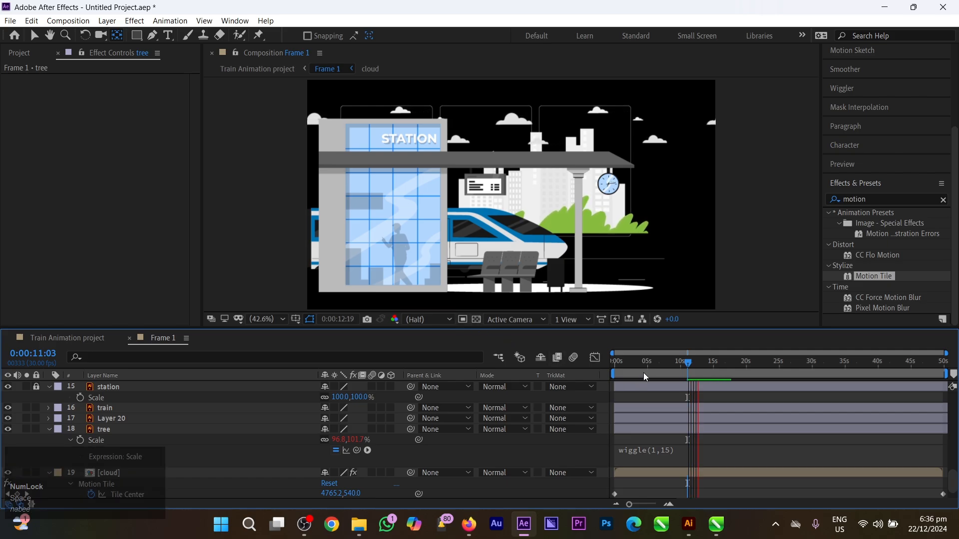
{"action": "left_click", "coordinate": [615, 361]}
Select the train layer, try moving the train right along the track, and undo the move
{"action": "left_click", "coordinate": [312, 233]}
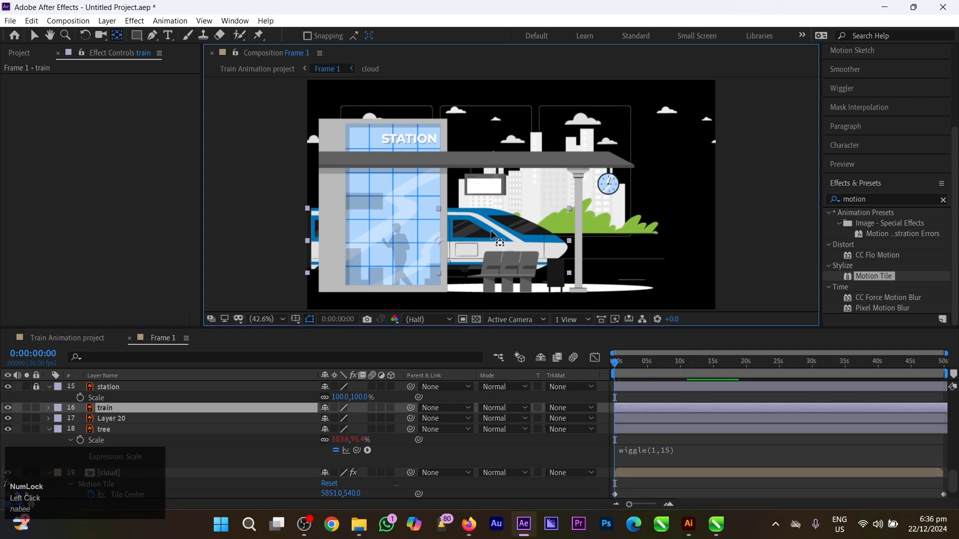
{"action": "key", "text": "v"}
{"action": "left_click_drag", "start_coordinate": [496, 230], "coordinate": [667, 225]}
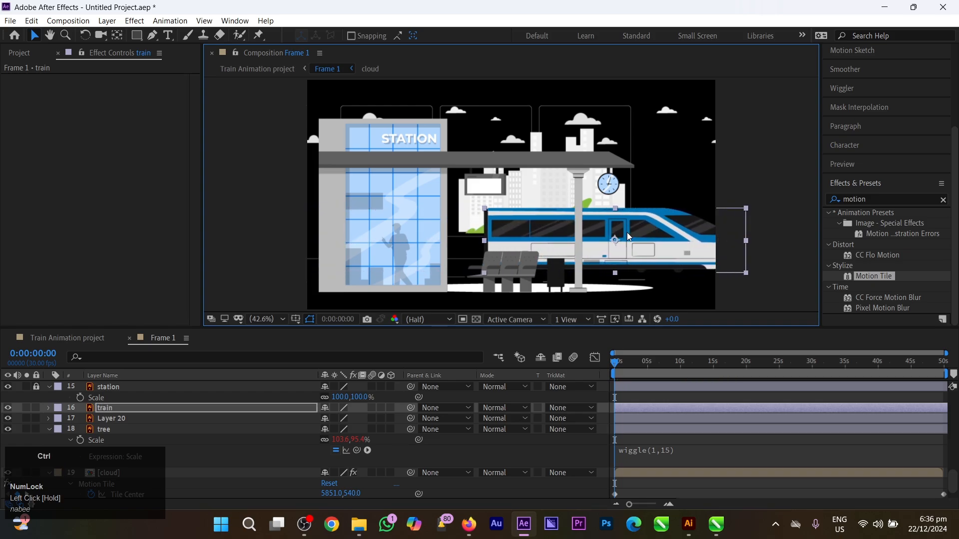
{"action": "key", "text": "ctrl+z"}
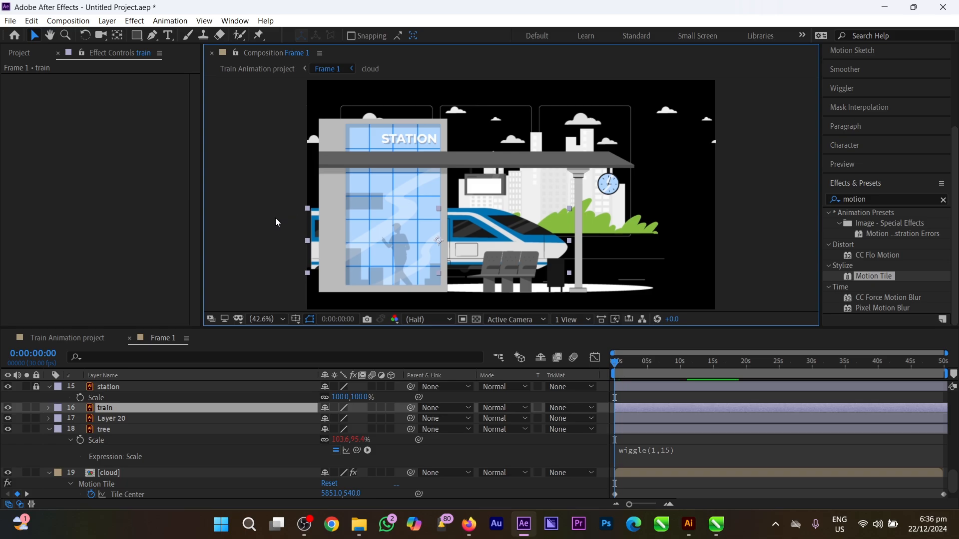
Open the train layer's original artwork, Frame 1.ai, in Illustrator, bring the whole train into view, and close the floating Magic Wand panel
{"action": "key", "text": "ctrl"}
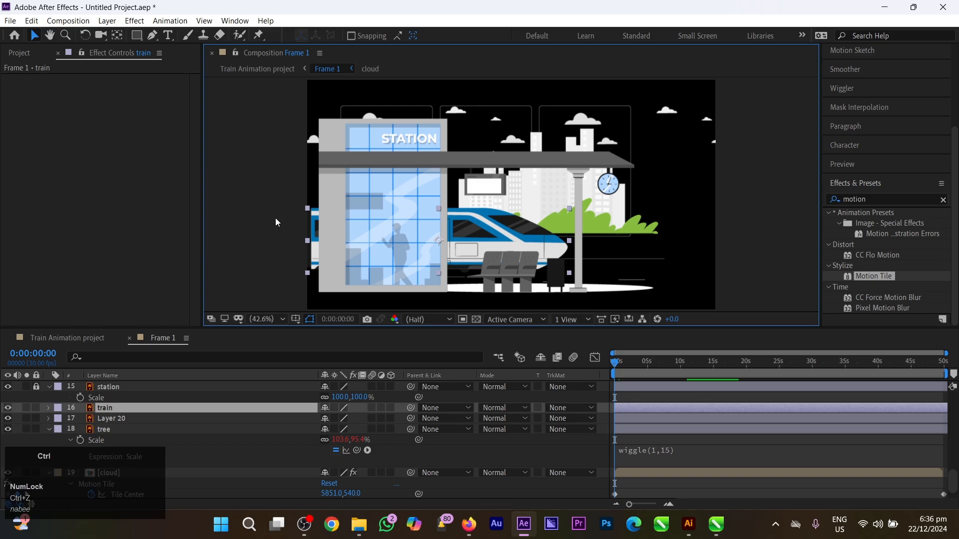
{"action": "key", "text": "ctrl+e"}
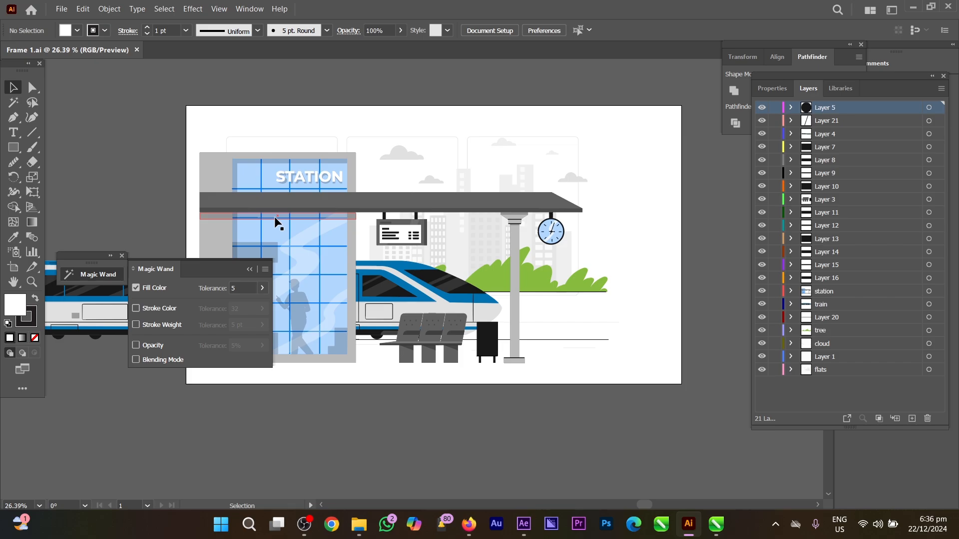
{"action": "left_click", "coordinate": [523, 524]}
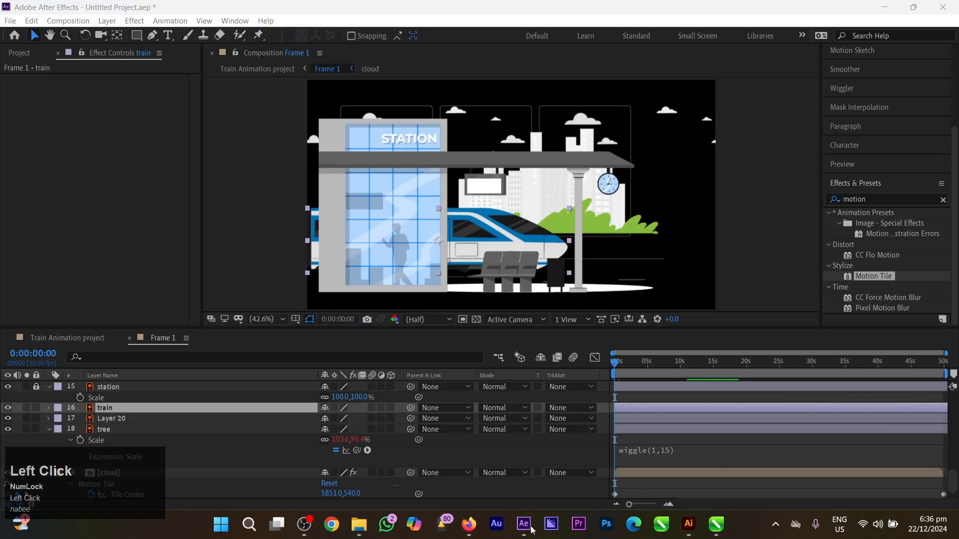
{"action": "key", "text": "ctrl+e"}
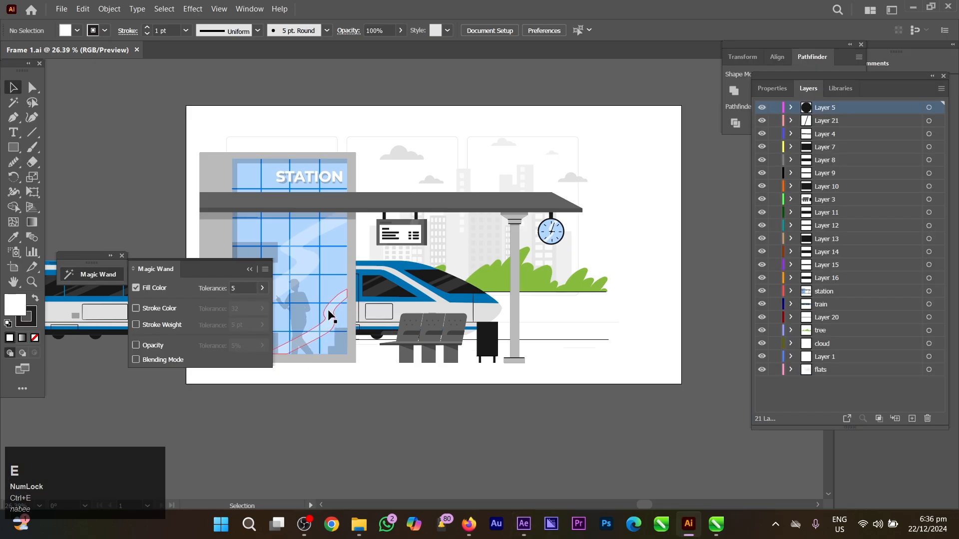
{"action": "key", "text": "space"}
{"action": "left_click_drag", "start_coordinate": [334, 214], "coordinate": [500, 200]}
{"action": "left_click", "coordinate": [250, 269]}
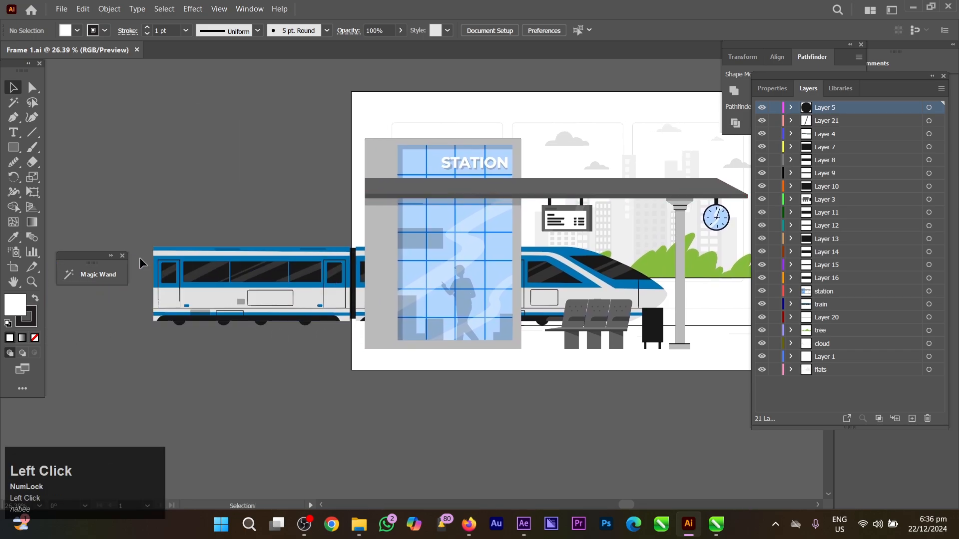
{"action": "left_click", "coordinate": [122, 256]}
Extend the artboard's left edge past the rear of the train, making the artboard about 2716.5 px wide
{"action": "key", "text": "shift+o"}
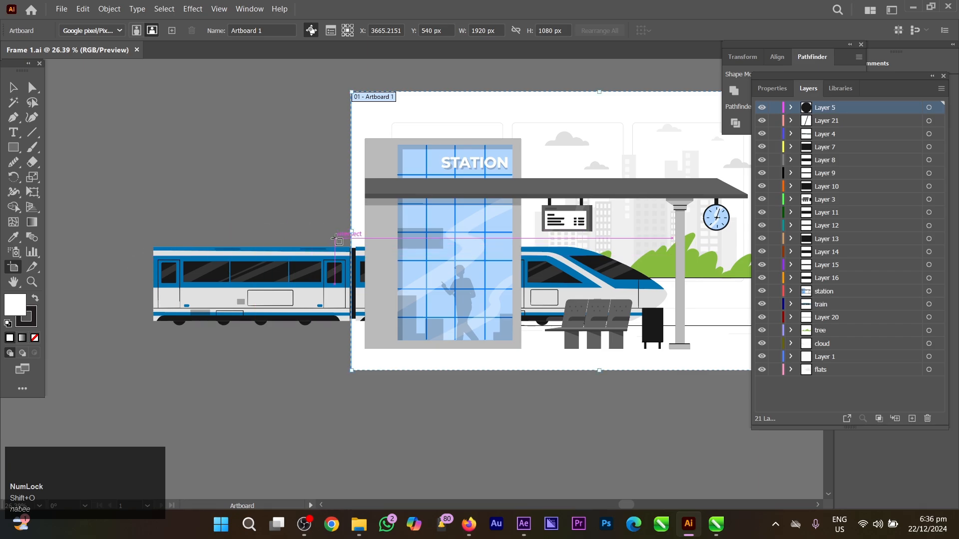
{"action": "left_click", "coordinate": [352, 231]}
{"action": "left_click_drag", "start_coordinate": [351, 231], "coordinate": [146, 238]}
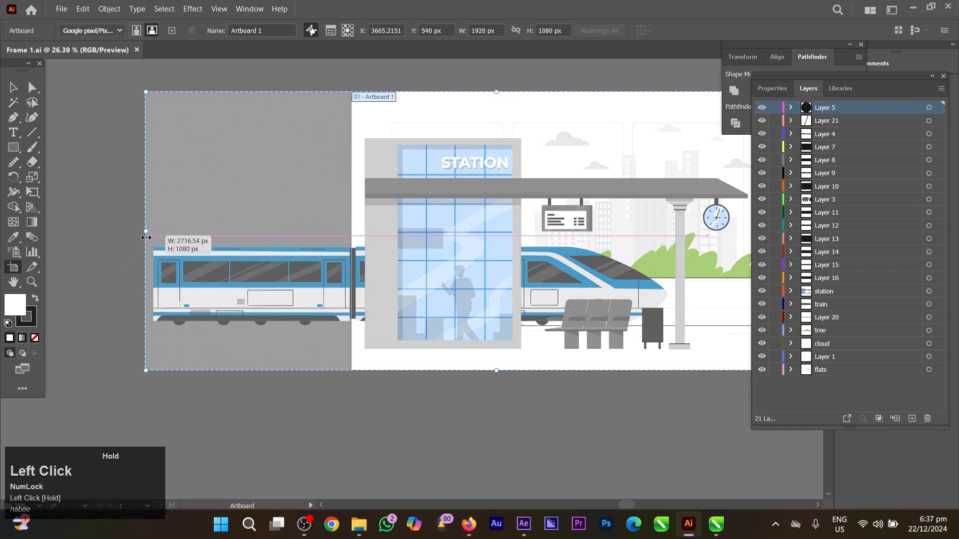
{"action": "left_click_drag", "start_coordinate": [146, 237], "coordinate": [146, 237]}
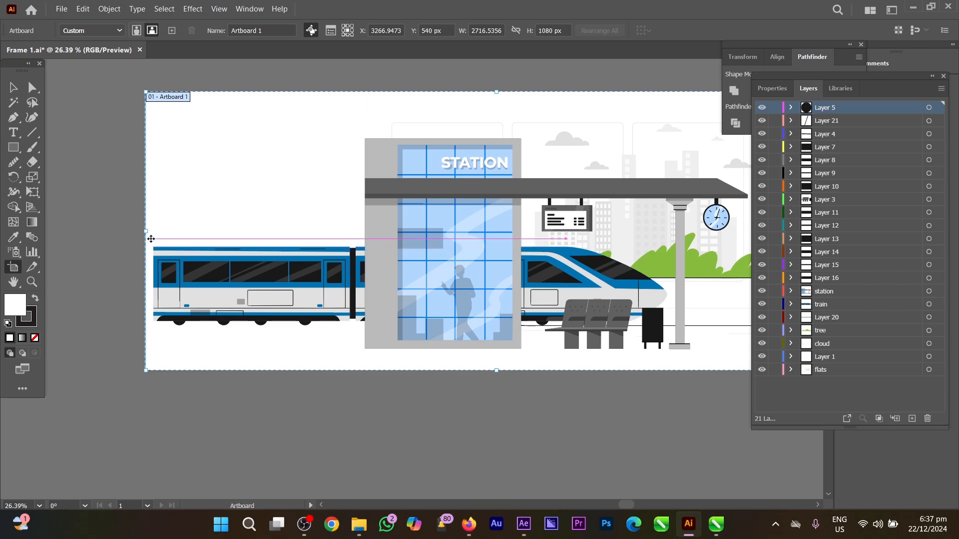
{"action": "key", "text": "v"}
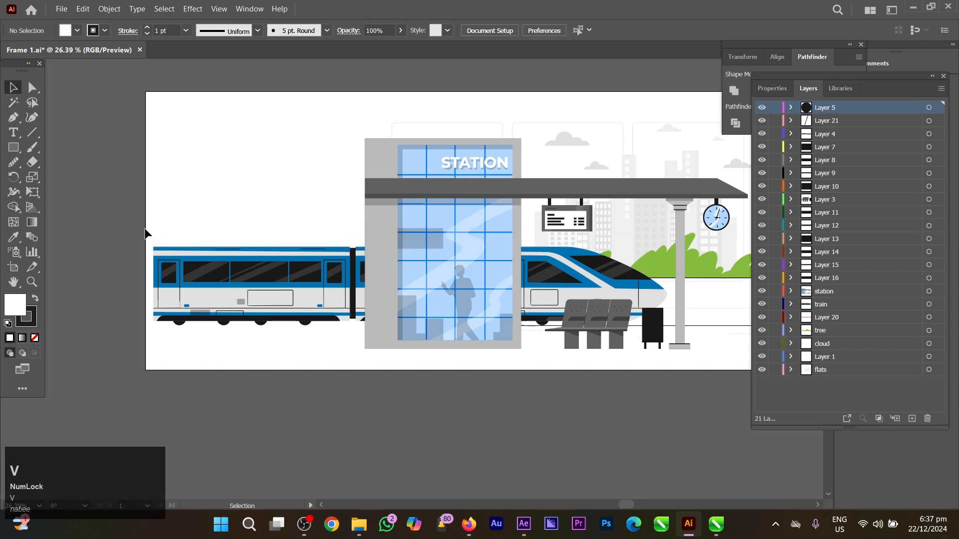
{"action": "left_click_drag", "start_coordinate": [423, 244], "coordinate": [357, 248]}
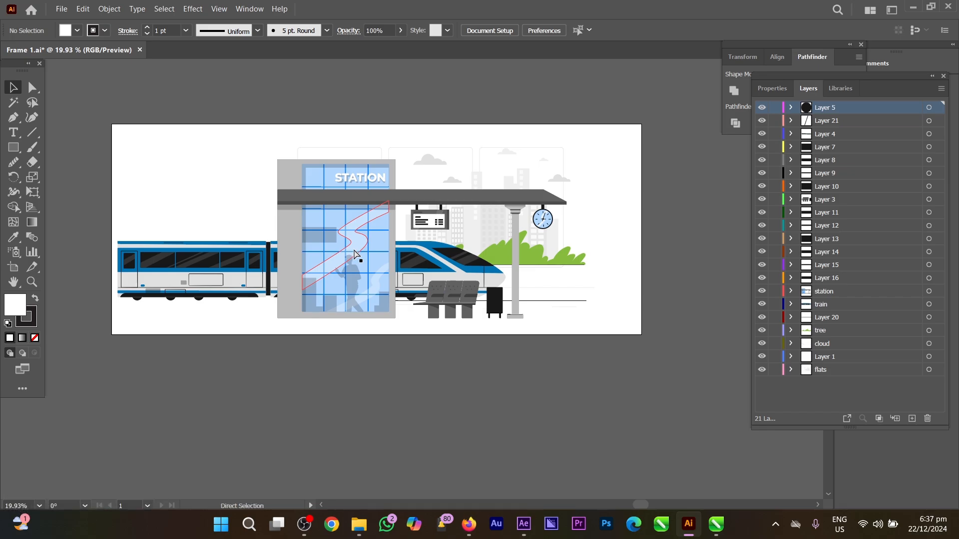
Save the widened Frame 1.ai artwork and switch back to After Effects to update the train layer
{"action": "key", "text": "ctrl+s"}
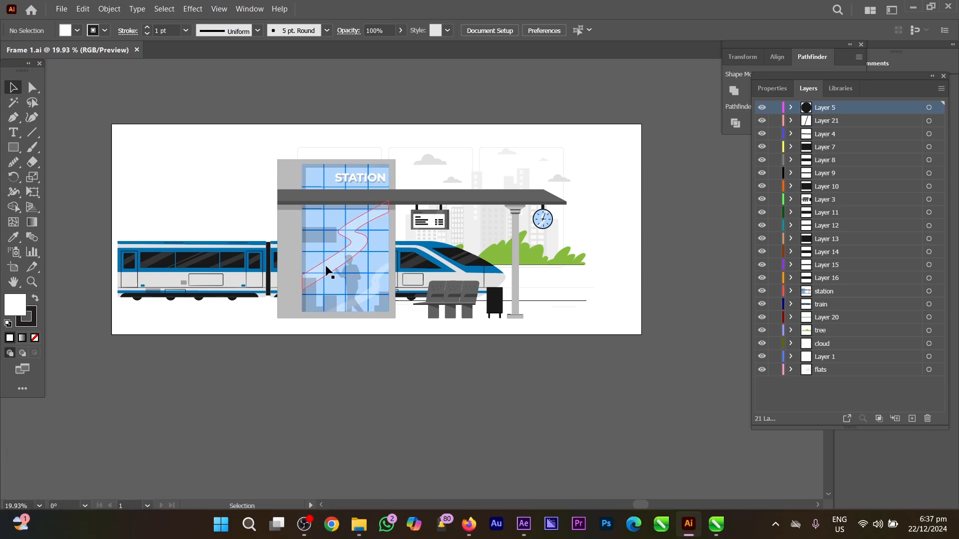
{"action": "key", "text": "ctrl"}
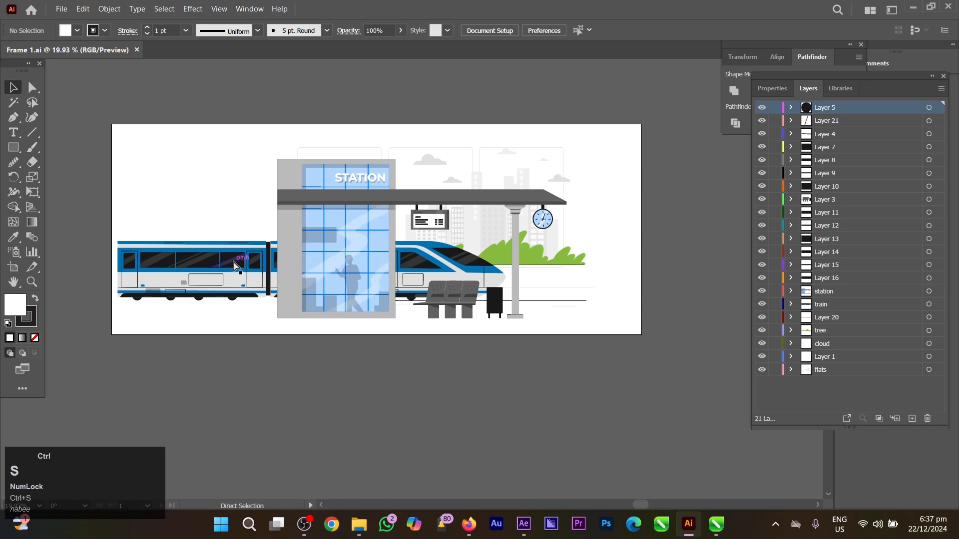
{"action": "key", "text": "ctrl+s"}
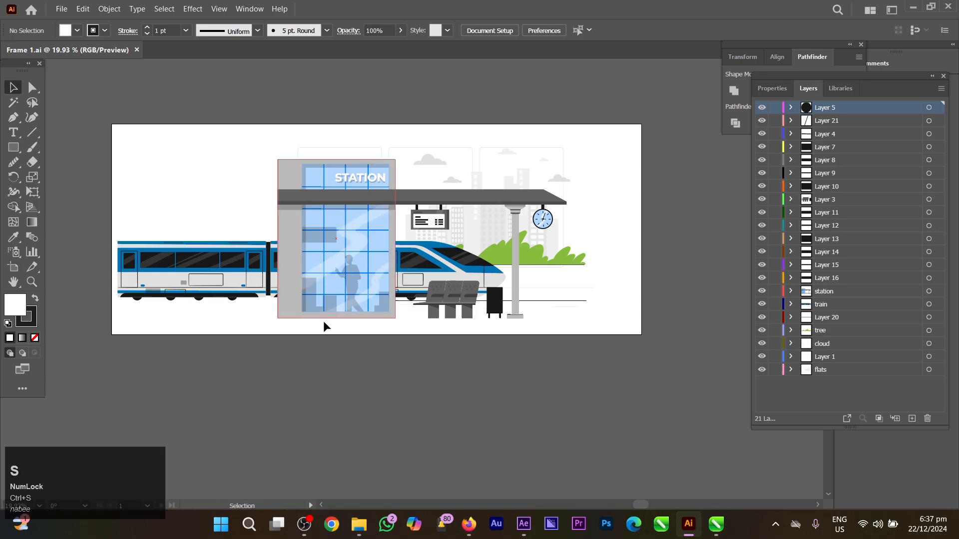
{"action": "mouse_move", "coordinate": [523, 529]}
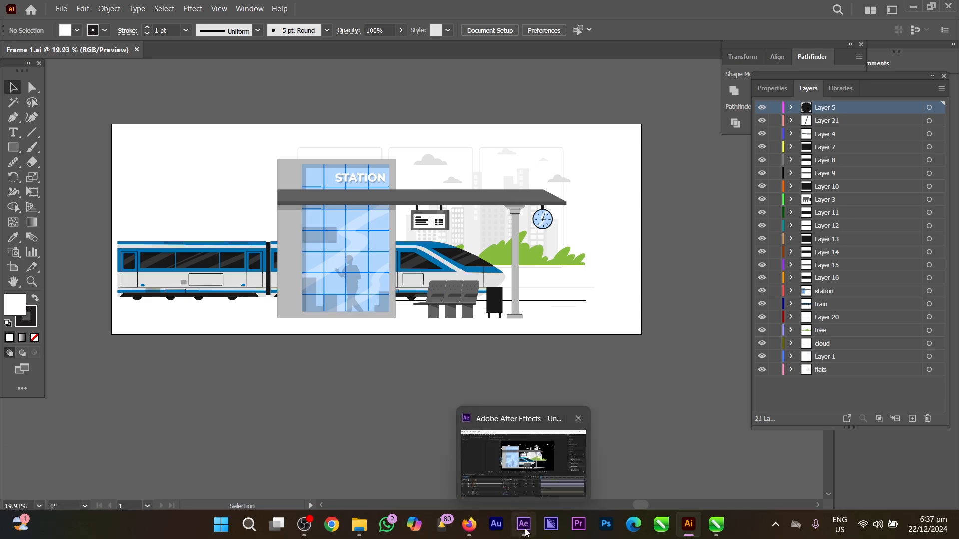
{"action": "left_click", "coordinate": [524, 531]}
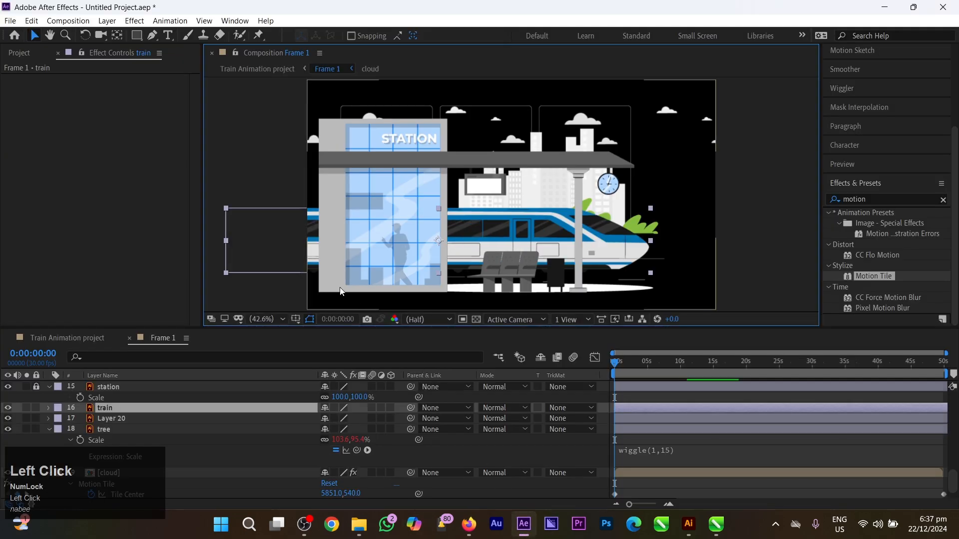
Place the train on the track at about 415.2, 754.6 and start keyframing its Position at 0 seconds
{"action": "left_click_drag", "start_coordinate": [257, 253], "coordinate": [547, 254]}
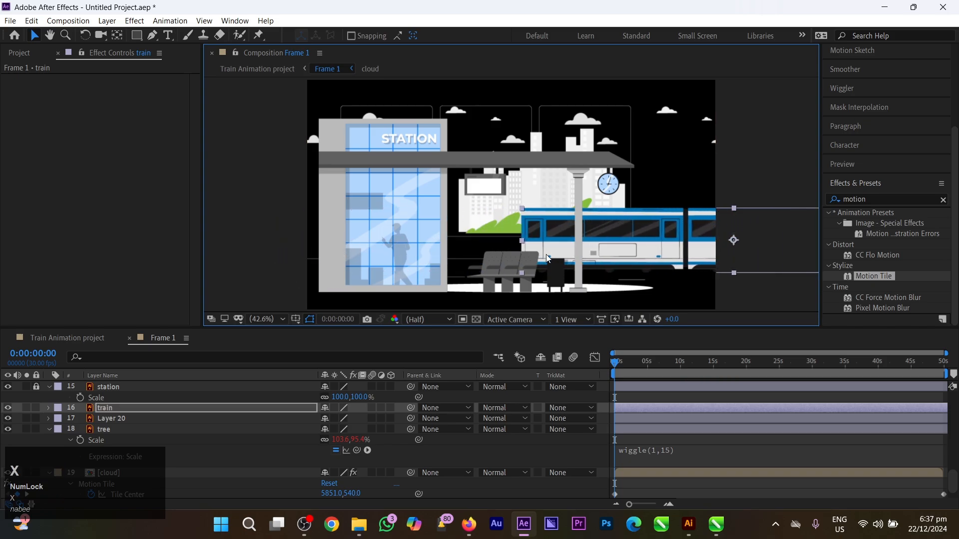
{"action": "scroll", "coordinate": [624, 479], "scroll_direction": "down", "scroll_amount": 2}
{"action": "key", "text": "x"}
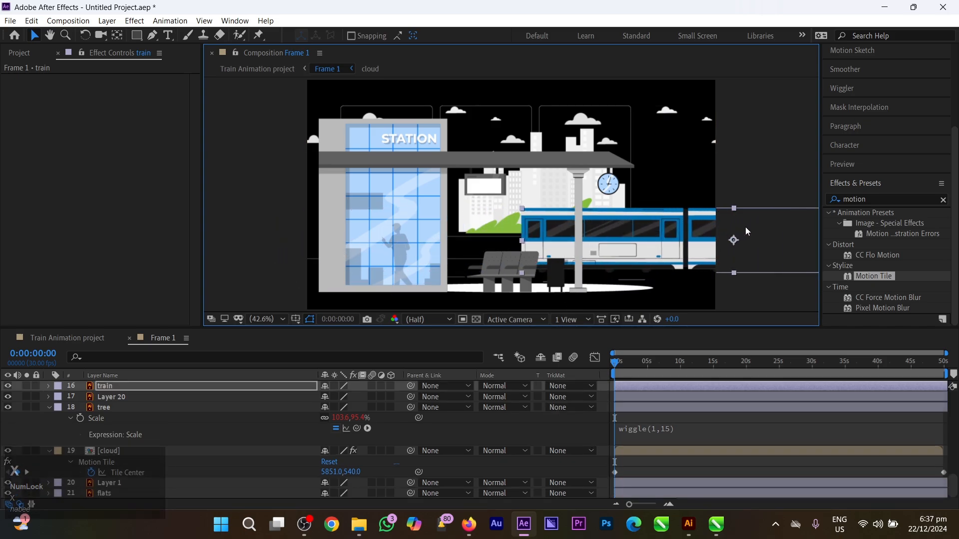
{"action": "left_click_drag", "start_coordinate": [729, 278], "coordinate": [418, 259]}
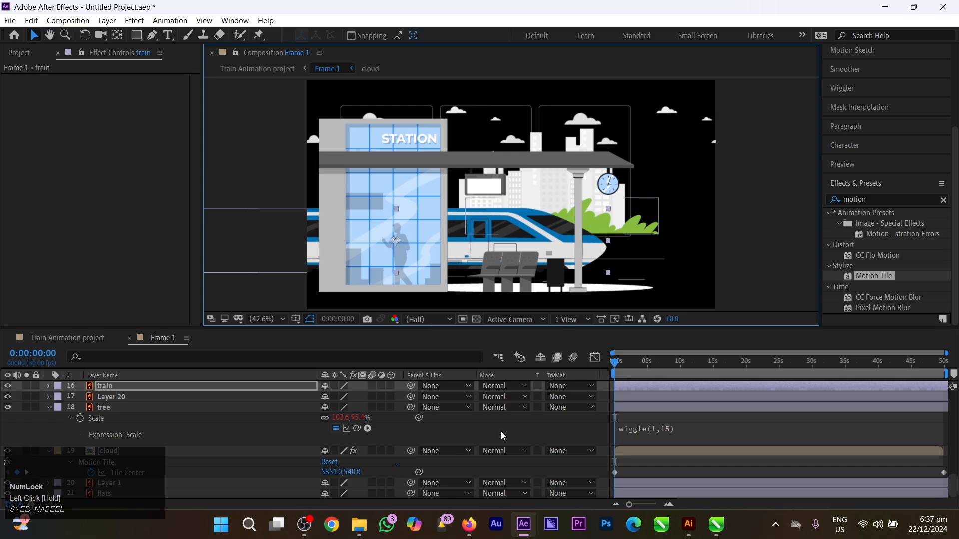
{"action": "left_click", "coordinate": [49, 385]}
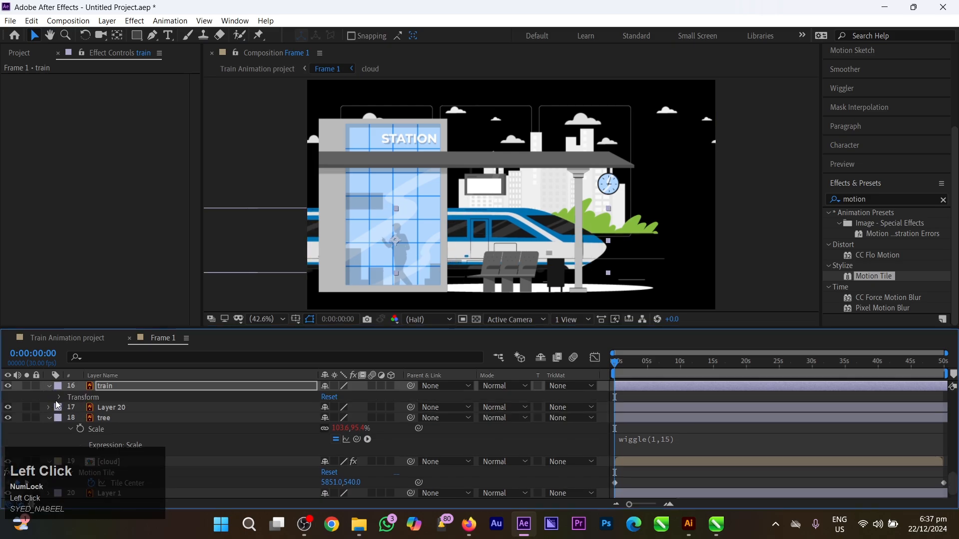
{"action": "left_click", "coordinate": [59, 396]}
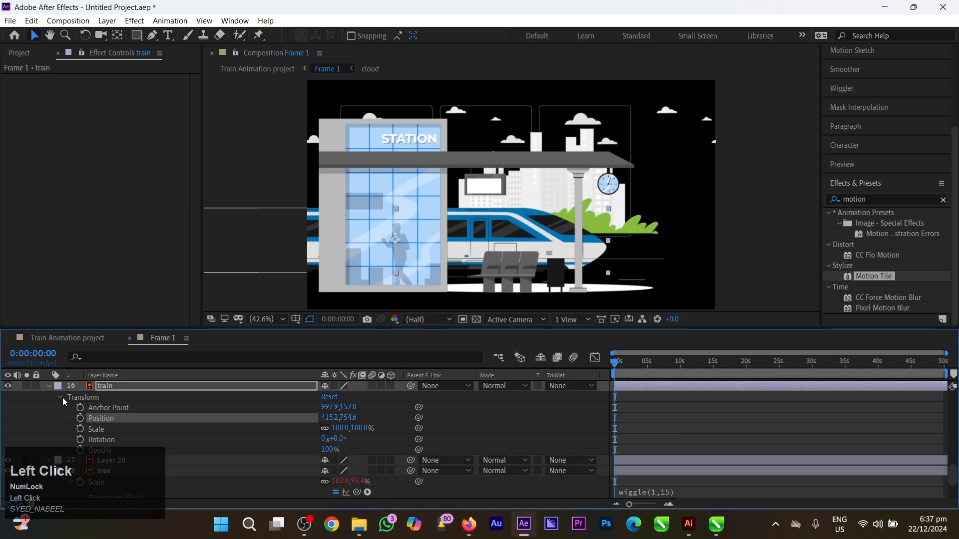
{"action": "left_click", "coordinate": [81, 418]}
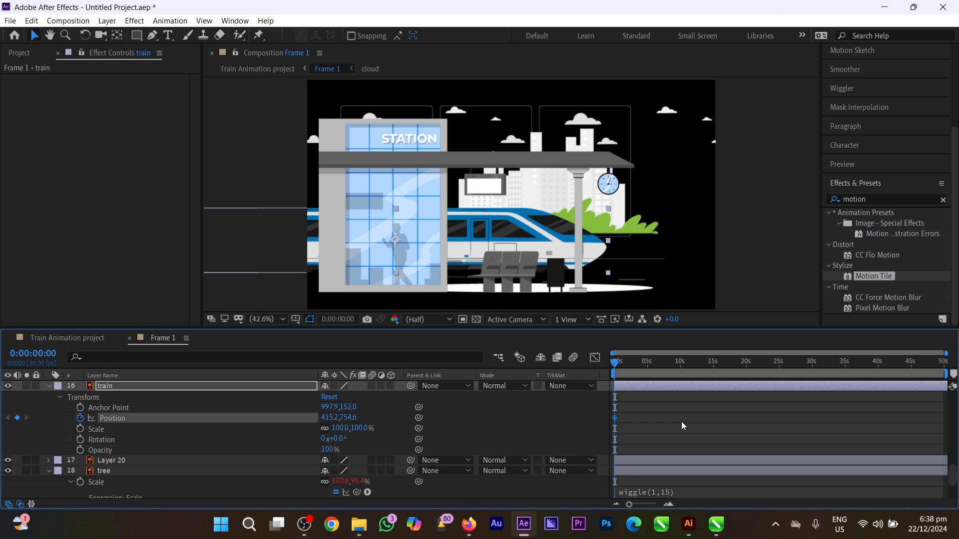
At 0:00:20:01, add a second Position keyframe for the train with its X value at 911.2
{"action": "key", "text": "alt"}
{"action": "scroll", "coordinate": [682, 424], "scroll_direction": "down", "scroll_amount": 1}
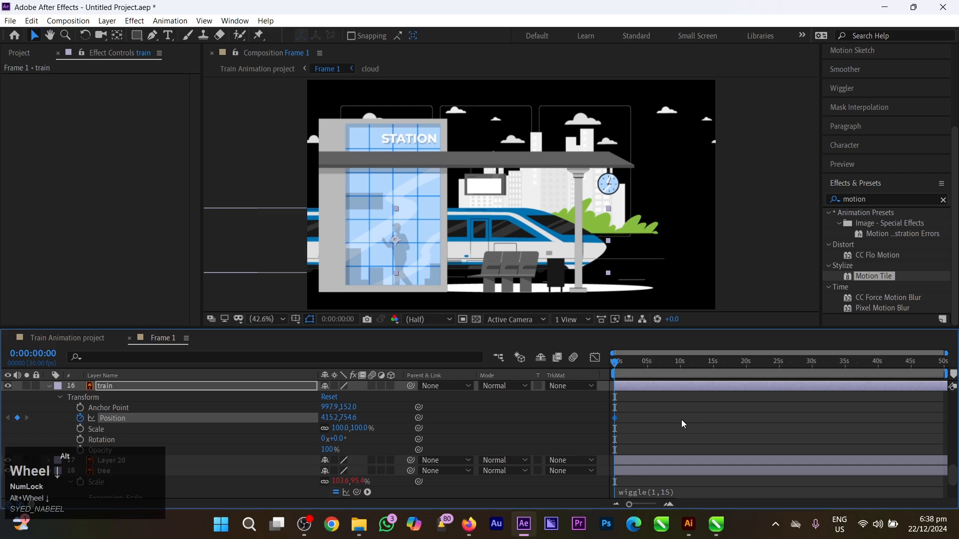
{"action": "left_click_drag", "start_coordinate": [661, 376], "coordinate": [746, 379]}
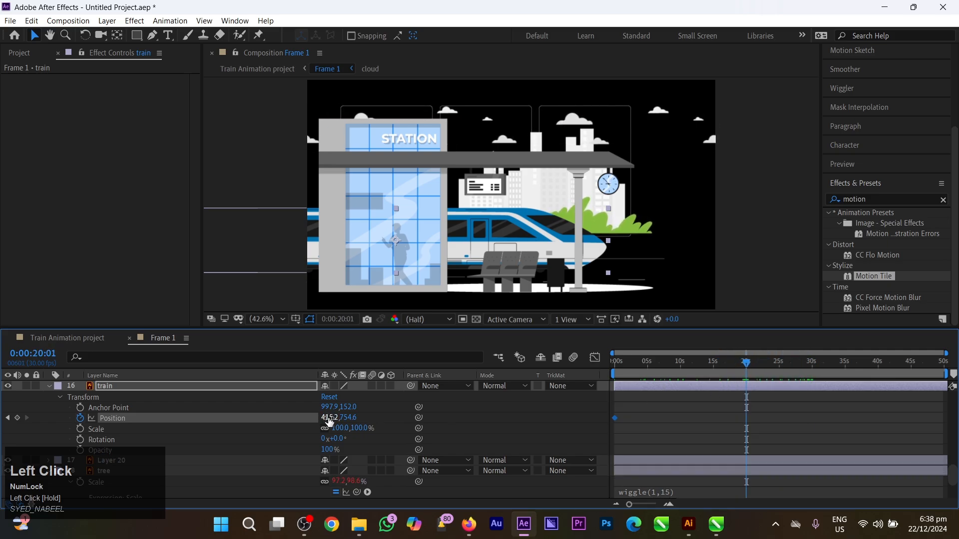
{"action": "left_click_drag", "start_coordinate": [329, 421], "coordinate": [664, 424]}
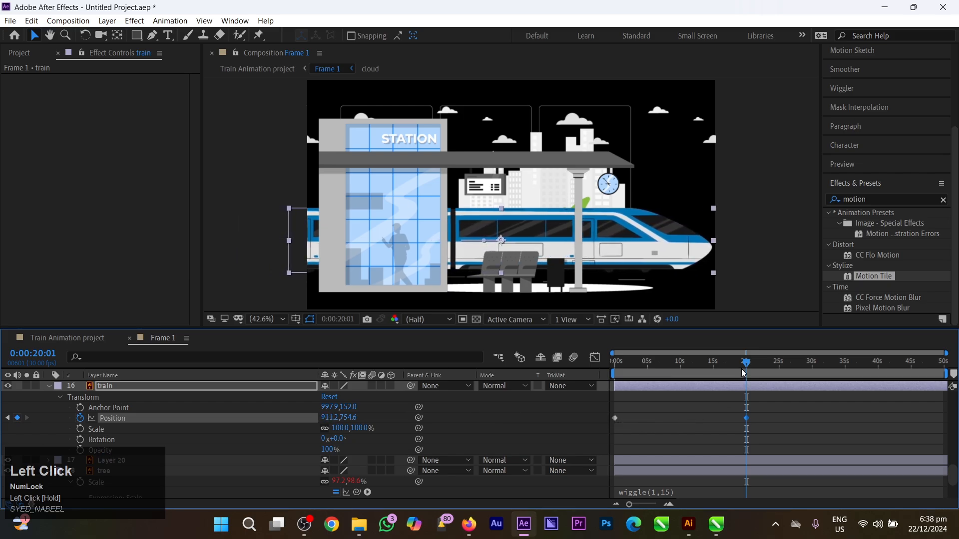
Set the train's starting X position to 235.2 at 0 seconds, checking the artwork in Illustrator for reference
{"action": "left_click_drag", "start_coordinate": [743, 372], "coordinate": [565, 384]}
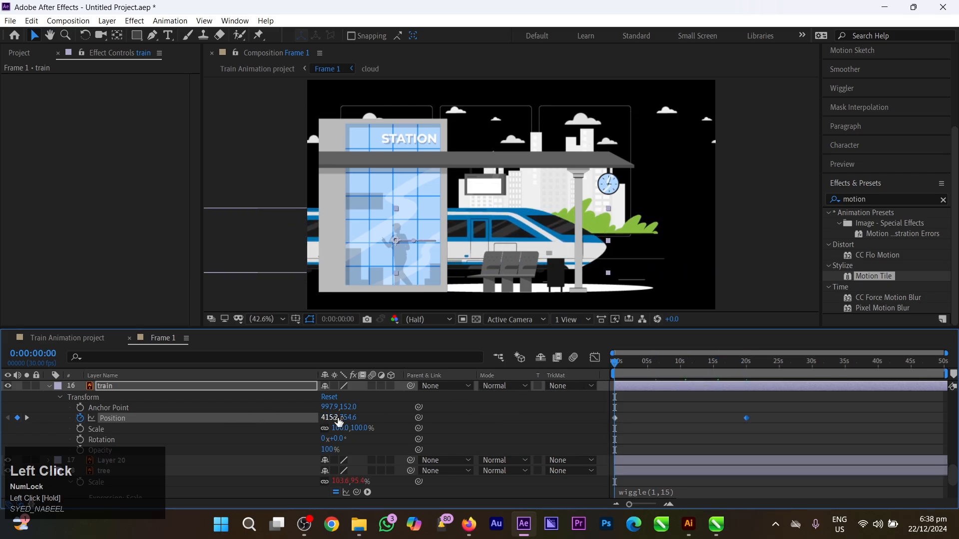
{"action": "left_click_drag", "start_coordinate": [335, 418], "coordinate": [298, 416]}
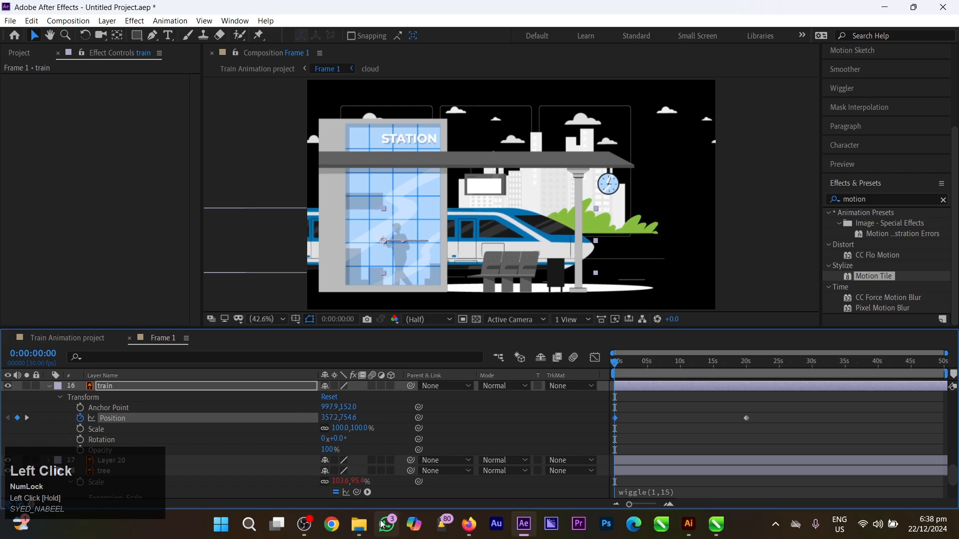
{"action": "left_click", "coordinate": [688, 523]}
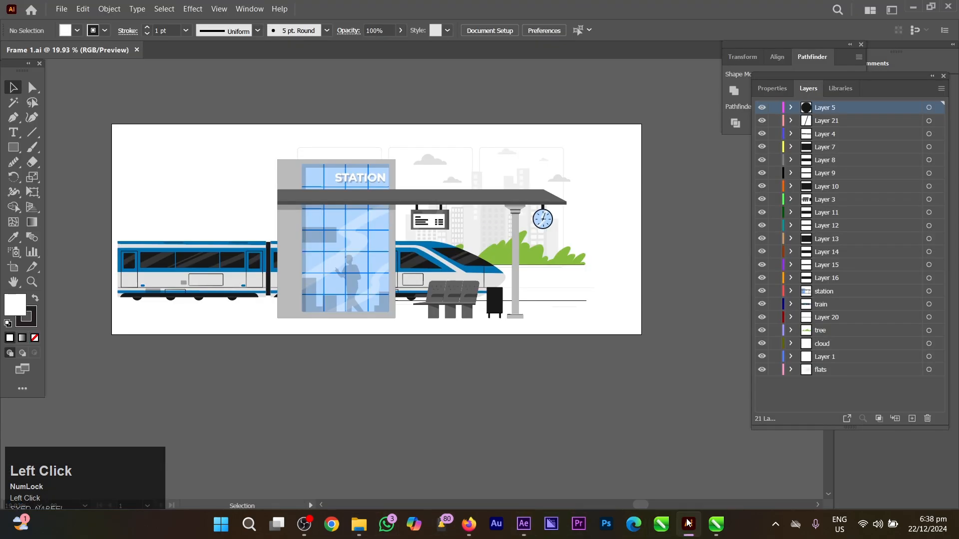
{"action": "left_click_drag", "start_coordinate": [385, 268], "coordinate": [441, 280]}
{"action": "left_click", "coordinate": [523, 523]}
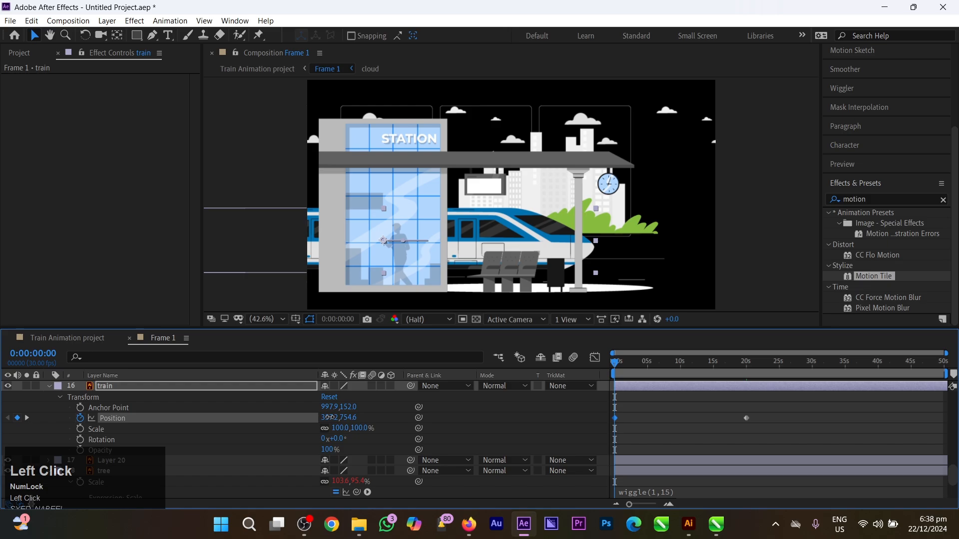
{"action": "left_click_drag", "start_coordinate": [330, 418], "coordinate": [274, 418]}
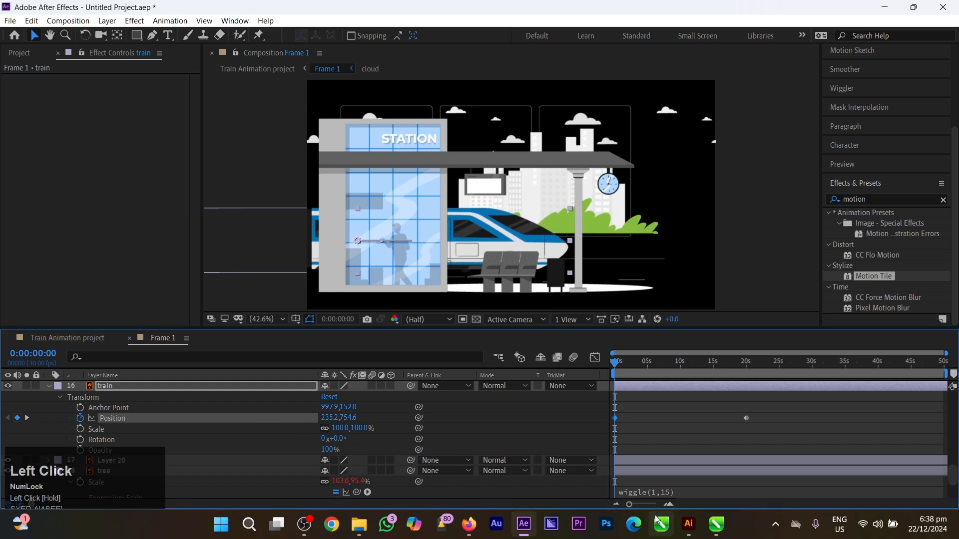
{"action": "left_click", "coordinate": [689, 525]}
{"action": "left_click", "coordinate": [689, 525]}
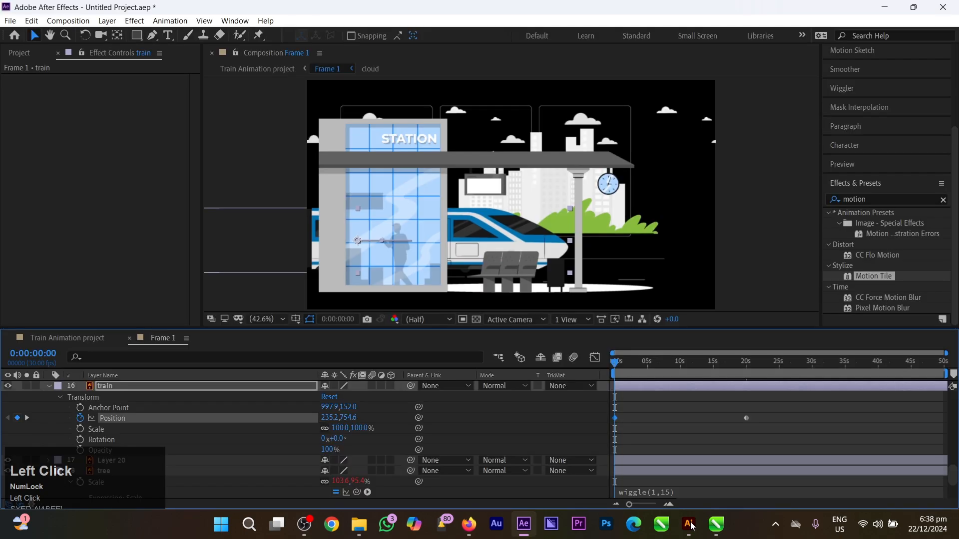
Preview the train's movement from the start of the Frame 1 composition
{"action": "left_click", "coordinate": [683, 431]}
{"action": "key", "text": "space"}
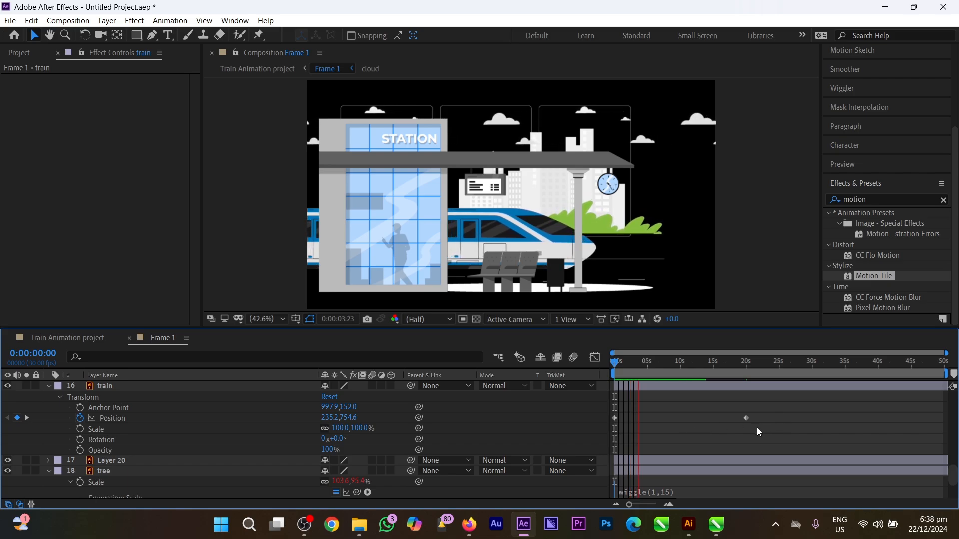
{"action": "key", "text": "space"}
{"action": "left_click_drag", "start_coordinate": [643, 361], "coordinate": [573, 385]}
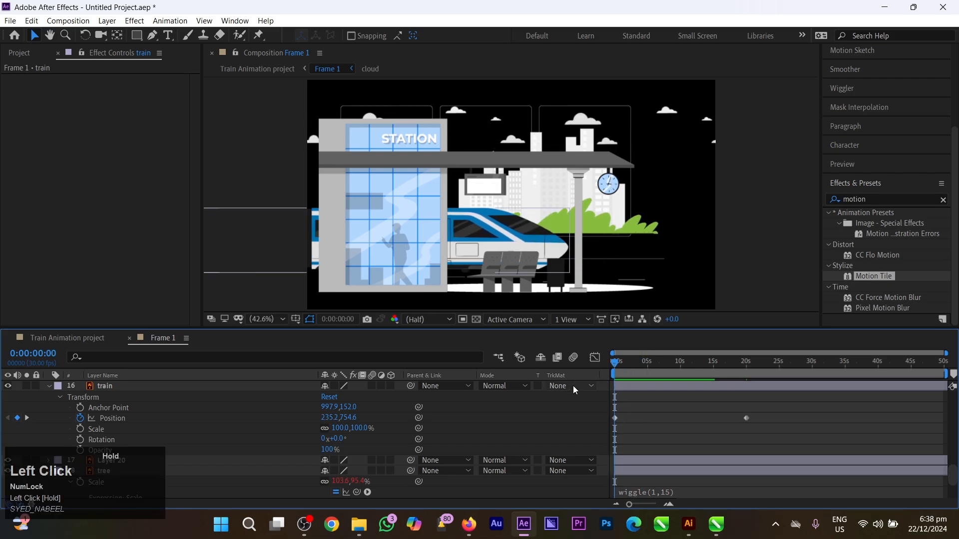
{"action": "key", "text": "space"}
Speed up the train by moving its second Position keyframe to about 10 seconds, and preview the faster movement
{"action": "left_click_drag", "start_coordinate": [746, 418], "coordinate": [680, 417]}
{"action": "key", "text": "space"}
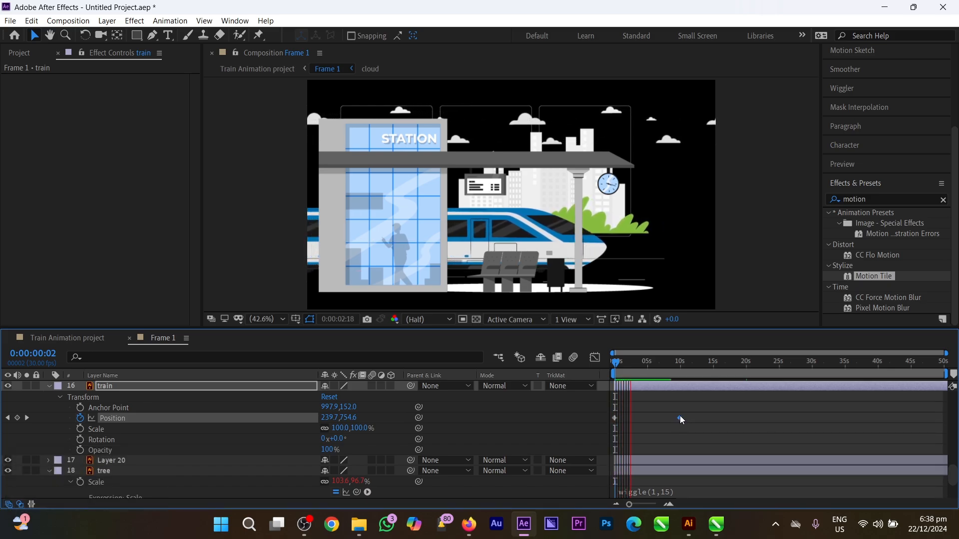
{"action": "key", "text": "space"}
{"action": "left_click_drag", "start_coordinate": [635, 361], "coordinate": [576, 394]}
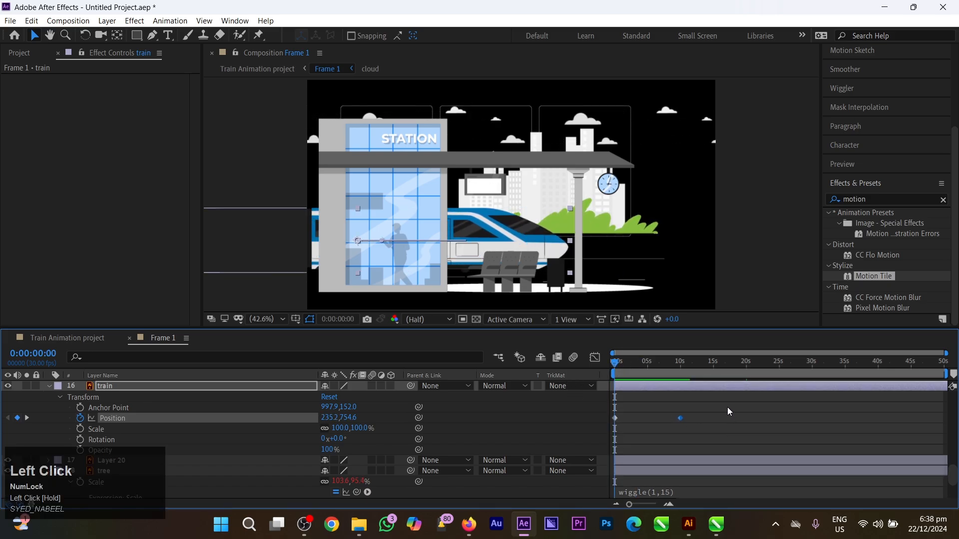
Apply Easy Ease to both of the train's Position keyframes and preview the eased movement
{"action": "left_click_drag", "start_coordinate": [727, 408], "coordinate": [608, 430]}
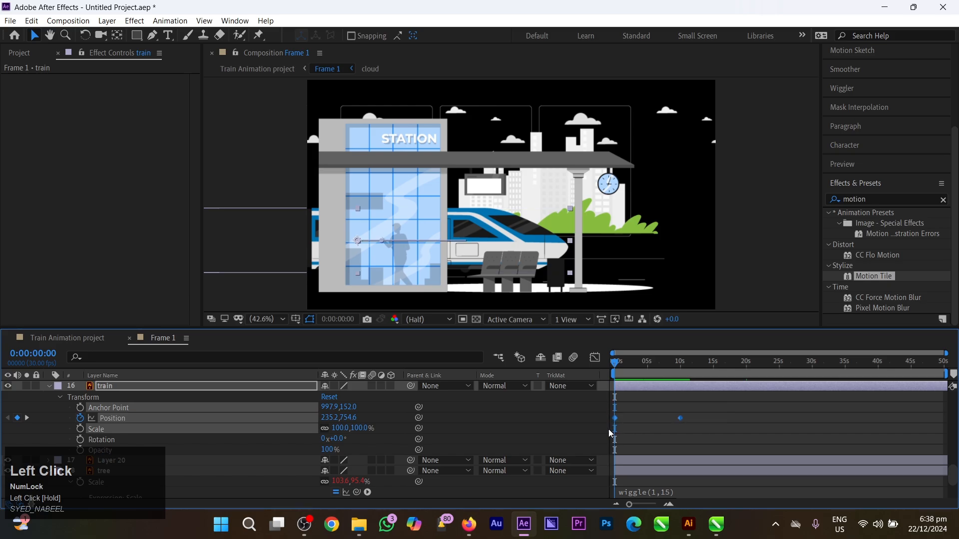
{"action": "key", "text": "F9"}
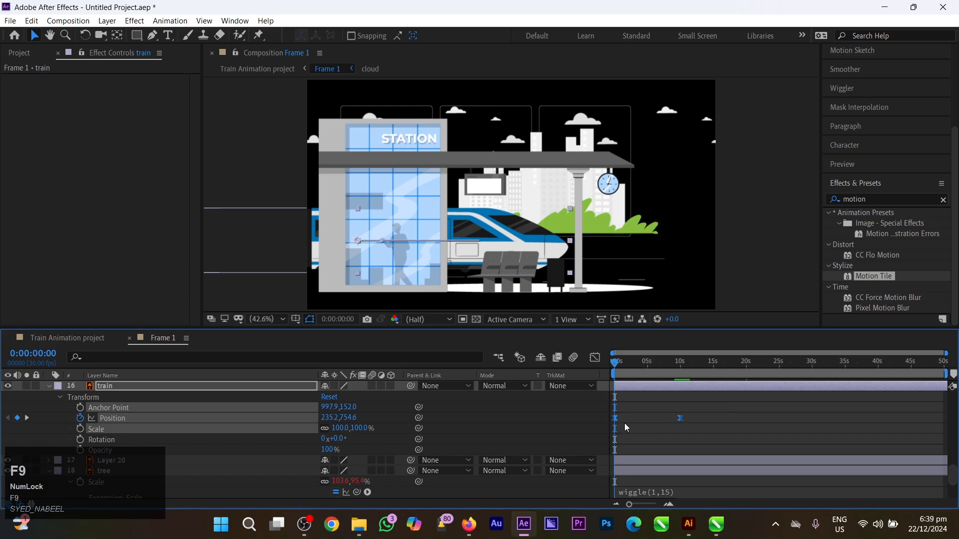
{"action": "left_click", "coordinate": [630, 421]}
{"action": "key", "text": "space"}
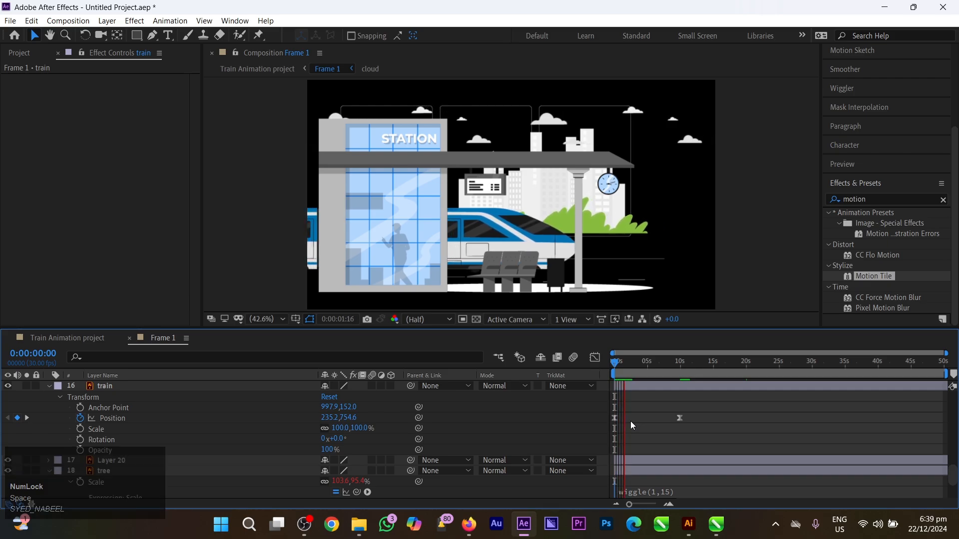
{"action": "left_click", "coordinate": [627, 368]}
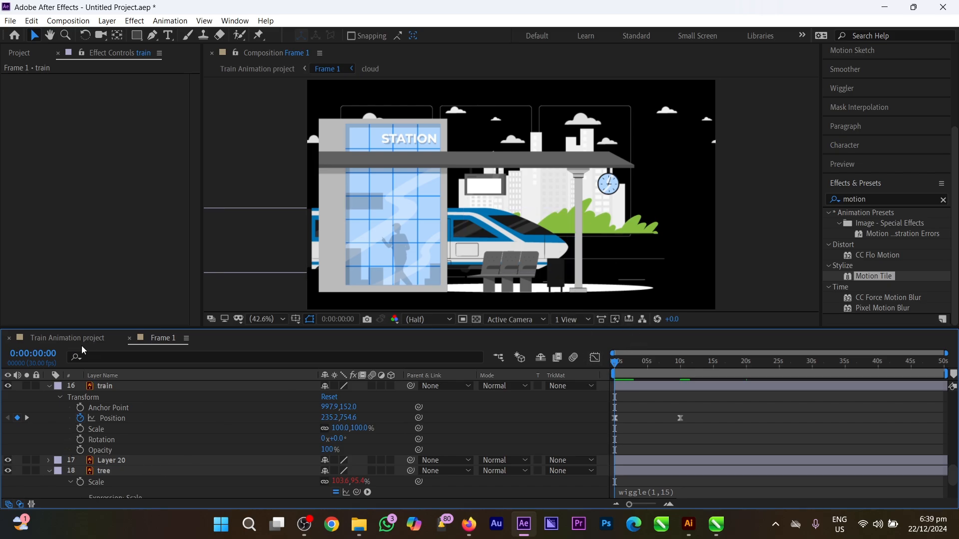
Play the Train Animation project composition with the voice-over and place the time indicator on the marker at 0:00:03:20
{"action": "left_click", "coordinate": [44, 338]}
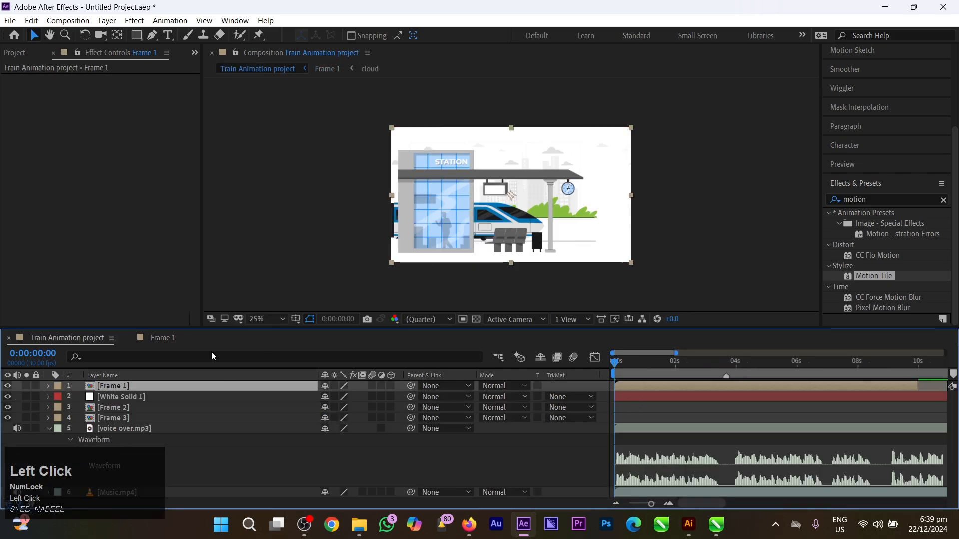
{"action": "left_click", "coordinate": [675, 407]}
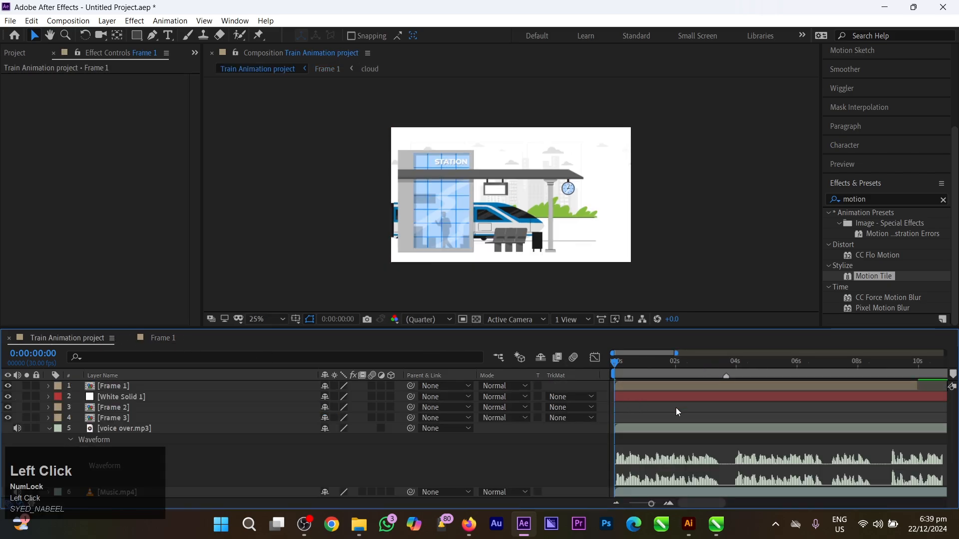
{"action": "key", "text": "space"}
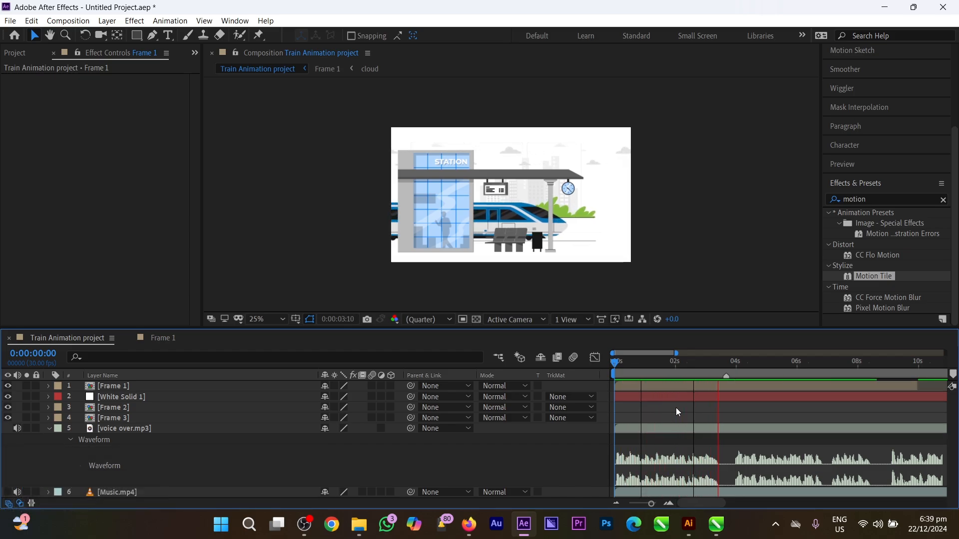
{"action": "key", "text": "space"}
{"action": "left_click_drag", "start_coordinate": [723, 364], "coordinate": [725, 377]}
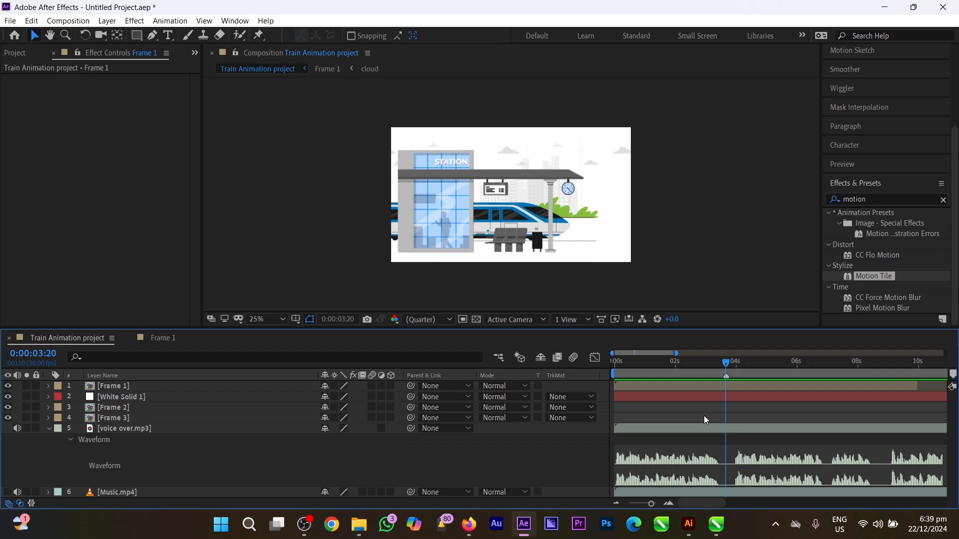
In the Frame 1 composition, shift both train Position keyframes so the movement starts at 0:00:03:20, and preview the new timing
{"action": "left_click", "coordinate": [687, 387]}
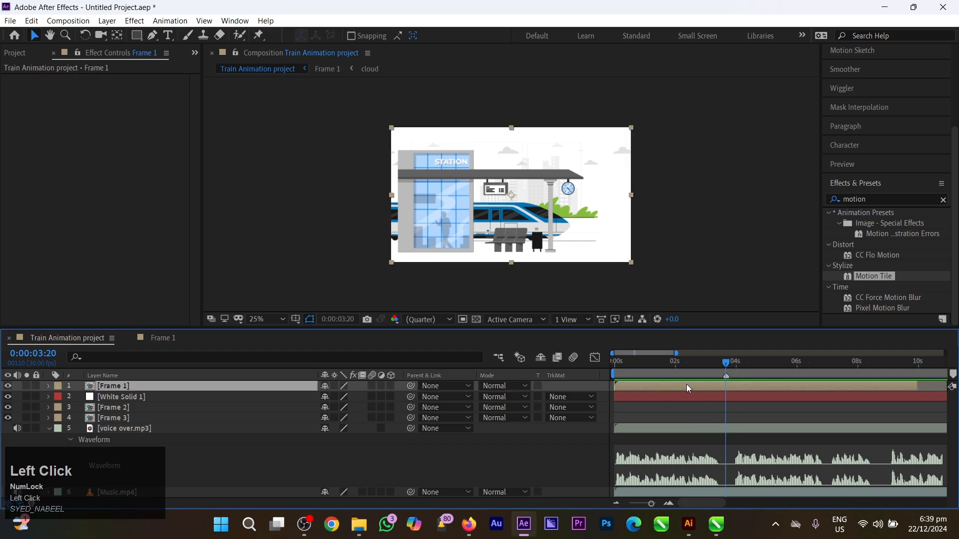
{"action": "double_click", "coordinate": [687, 386]}
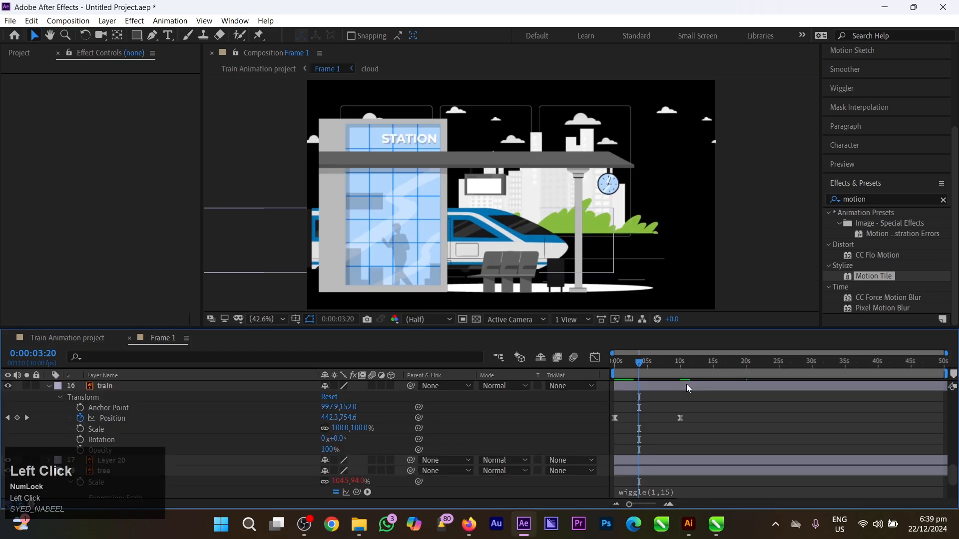
{"action": "left_click_drag", "start_coordinate": [705, 407], "coordinate": [636, 418]}
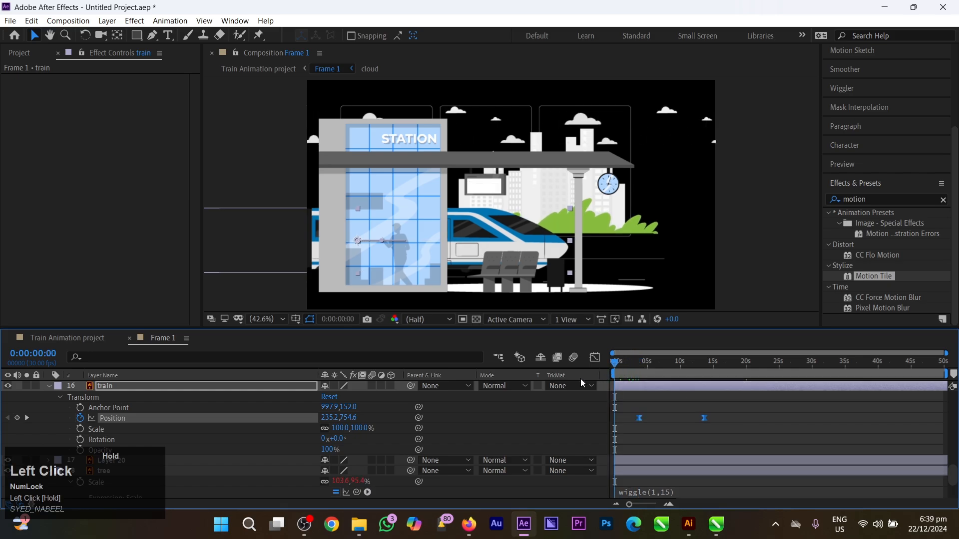
{"action": "key", "text": "space"}
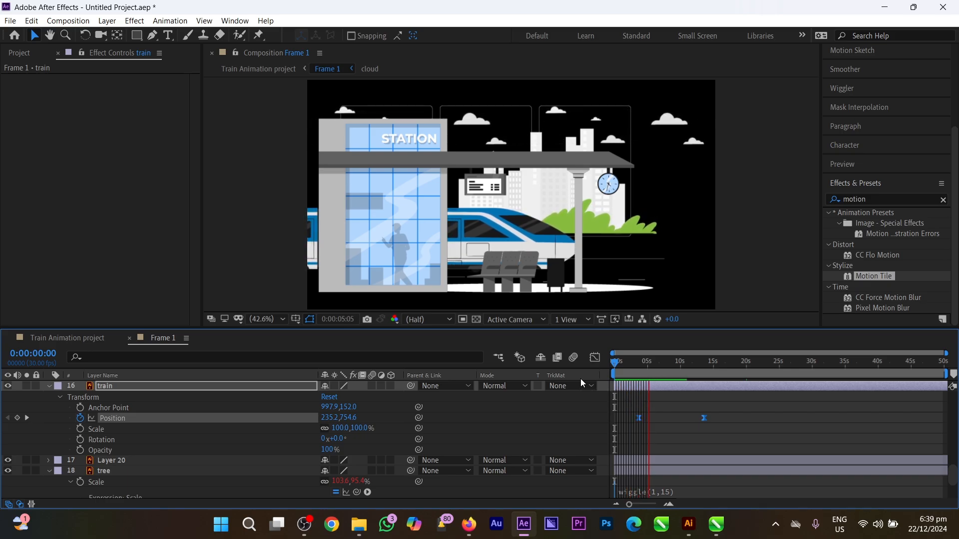
{"action": "left_click", "coordinate": [638, 362]}
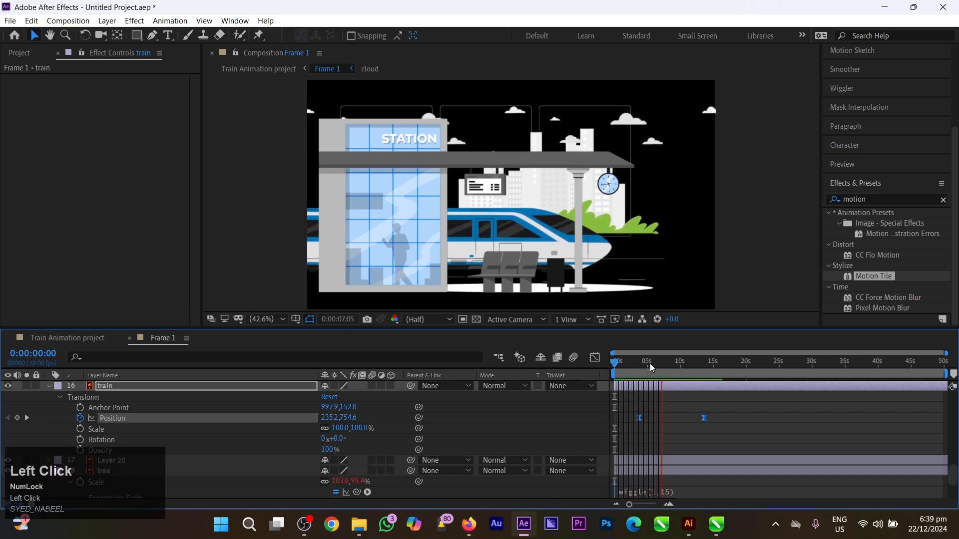
{"action": "scroll", "coordinate": [636, 427], "scroll_direction": "up", "scroll_amount": 3}
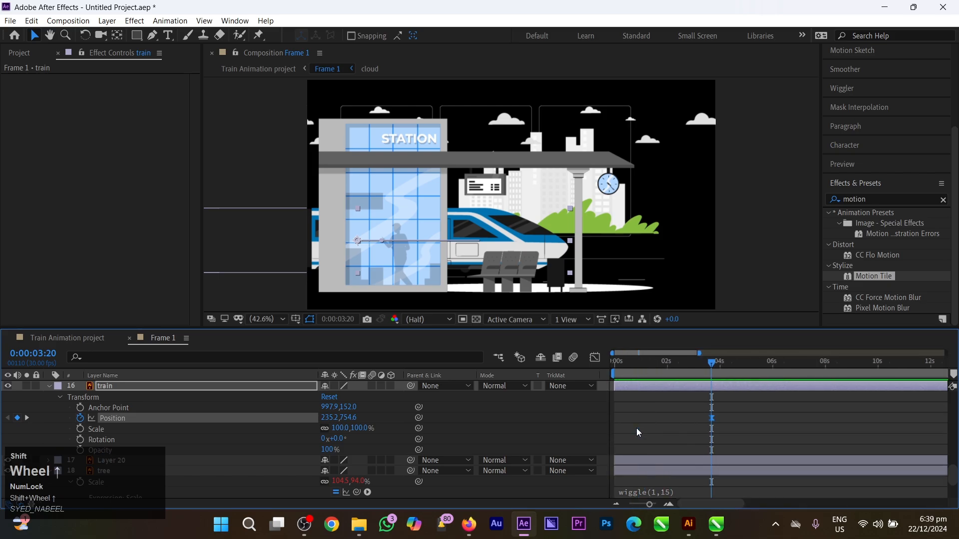
{"action": "left_click", "coordinate": [649, 428]}
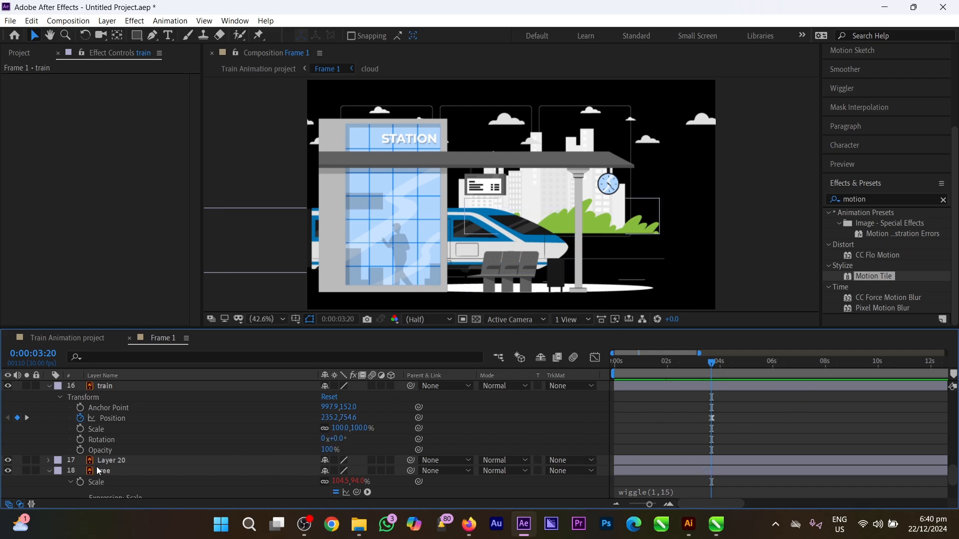
{"action": "scroll", "coordinate": [97, 466], "scroll_direction": "down", "scroll_amount": 3}
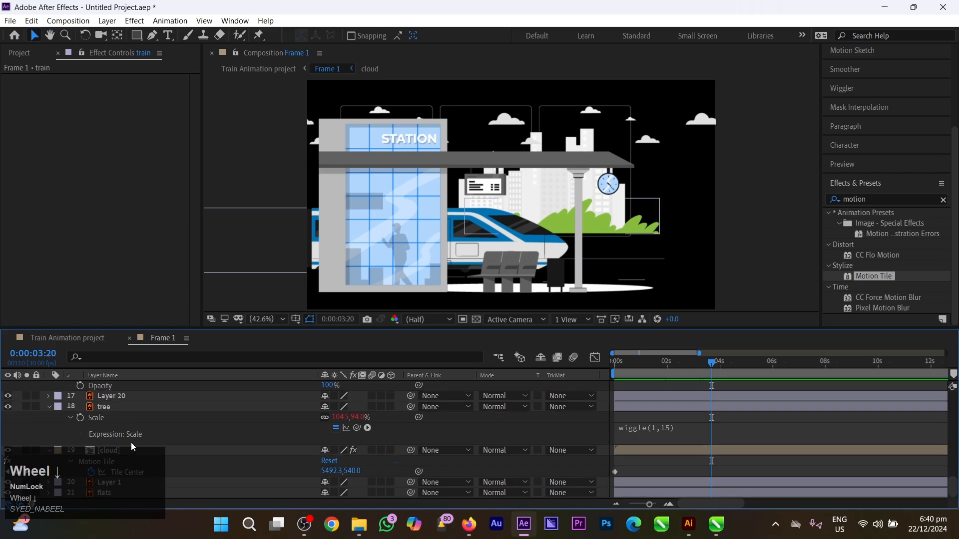
Unlock the station layer in the Frame 1 composition
{"action": "scroll", "coordinate": [175, 441], "scroll_direction": "up", "scroll_amount": 4}
{"action": "scroll", "coordinate": [176, 440], "scroll_direction": "down", "scroll_amount": 2}
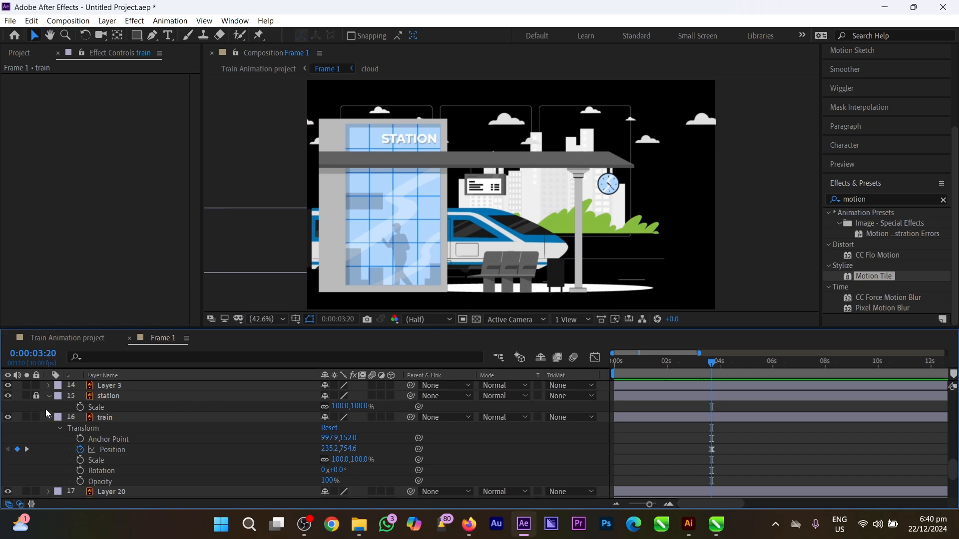
{"action": "left_click", "coordinate": [36, 395]}
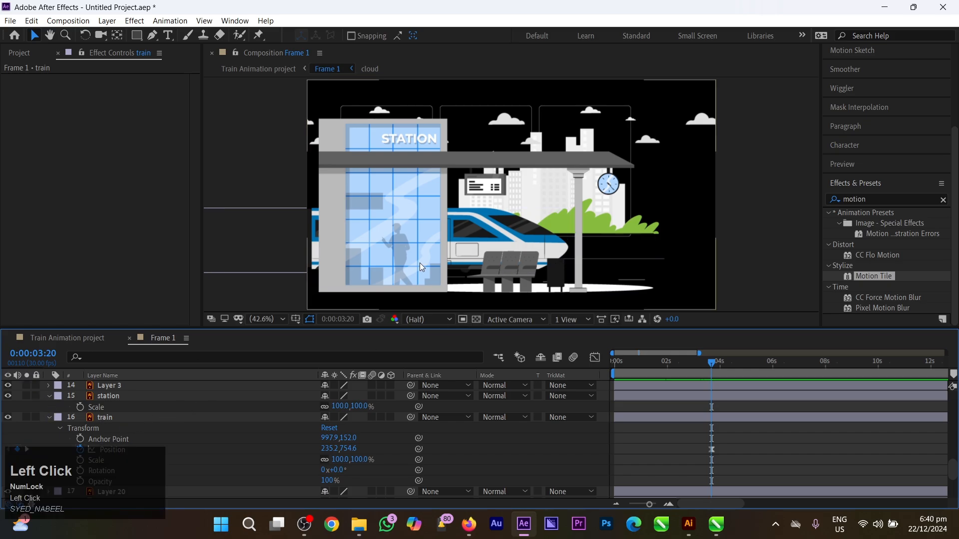
Lock the cloud and train layers to protect them from changes made to the other layers
{"action": "scroll", "coordinate": [176, 406], "scroll_direction": "down", "scroll_amount": 3}
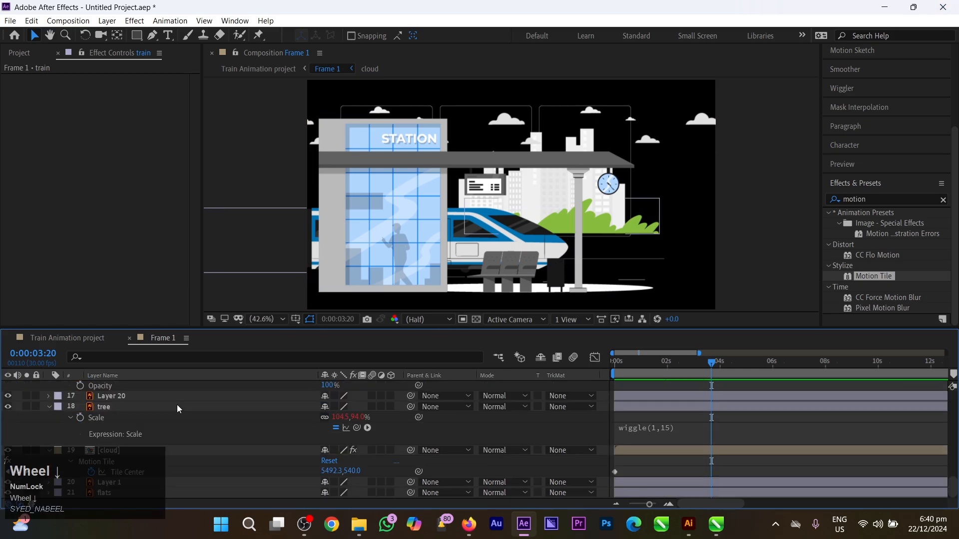
{"action": "scroll", "coordinate": [65, 449], "scroll_direction": "up", "scroll_amount": 5}
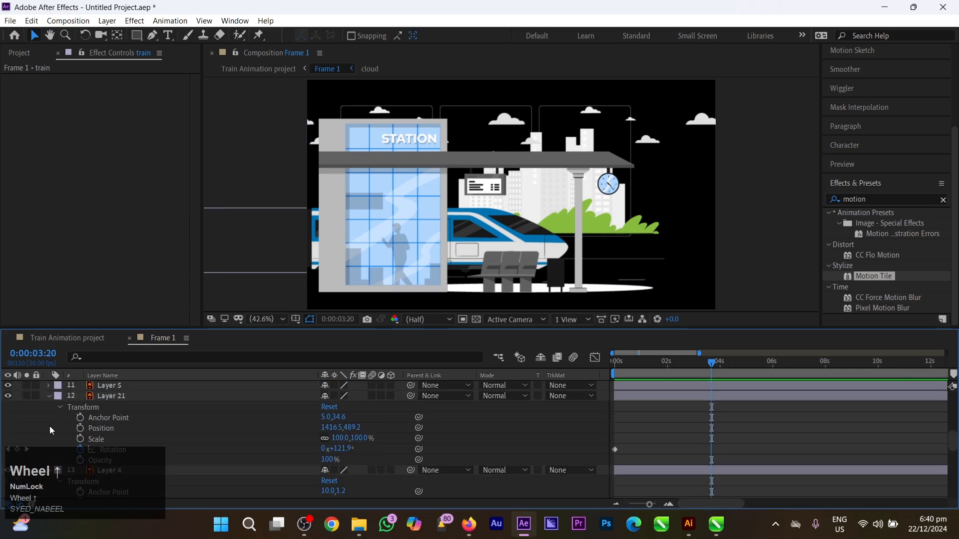
{"action": "scroll", "coordinate": [42, 404], "scroll_direction": "down", "scroll_amount": 5}
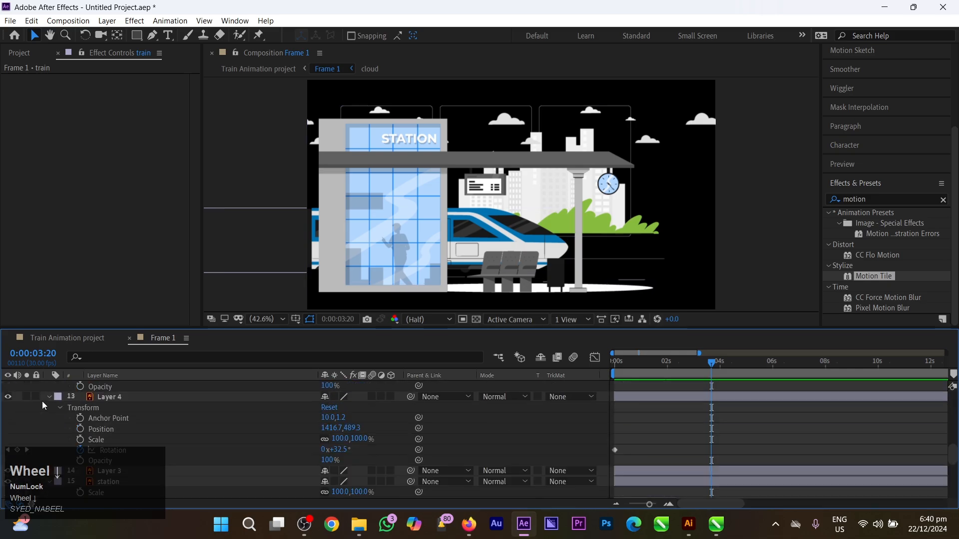
{"action": "left_click", "coordinate": [188, 490]}
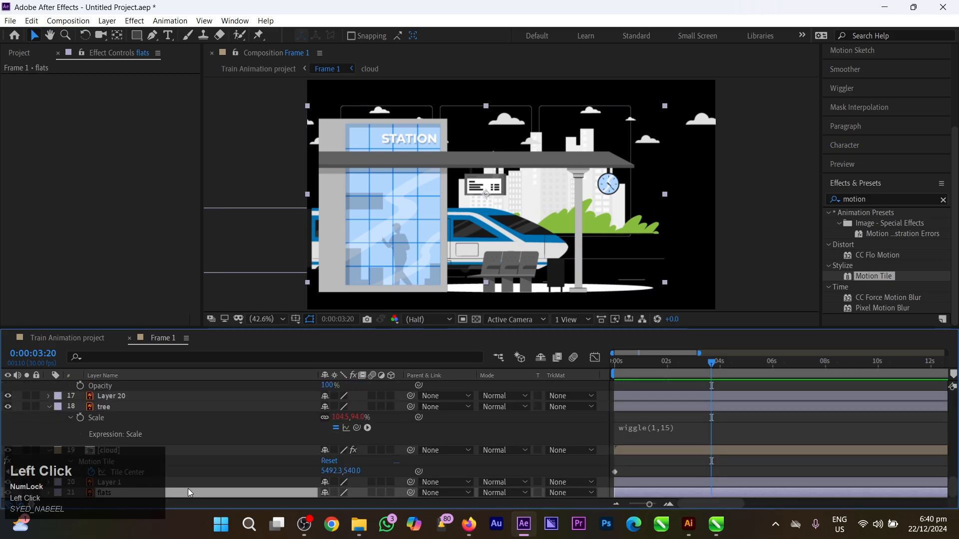
{"action": "key", "text": "ctrl"}
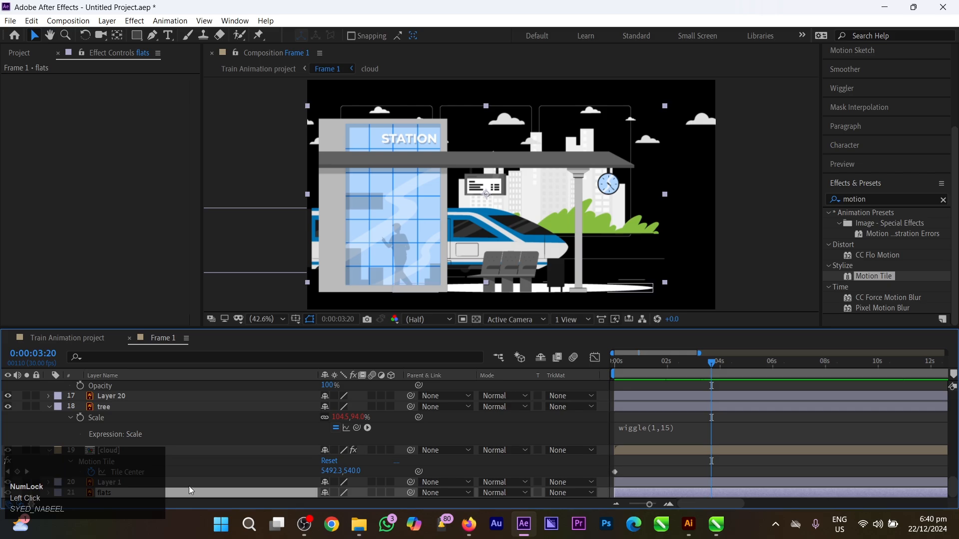
{"action": "left_click", "coordinate": [172, 451]}
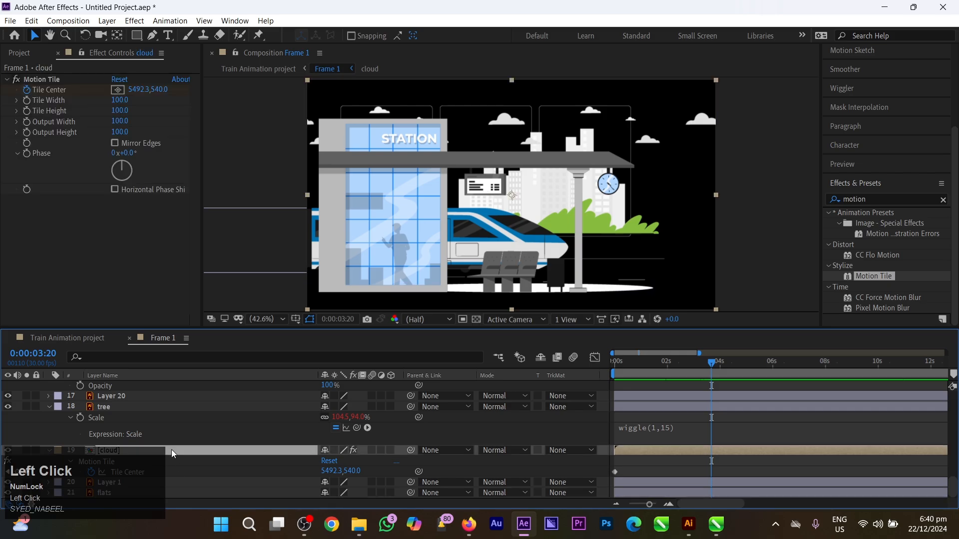
{"action": "left_click", "coordinate": [37, 450]}
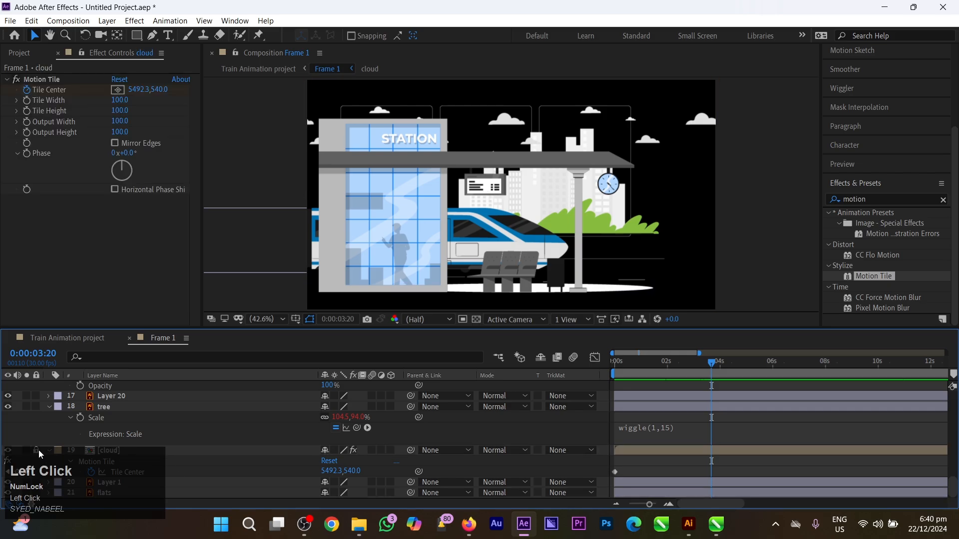
{"action": "scroll", "coordinate": [38, 451], "scroll_direction": "up", "scroll_amount": 4}
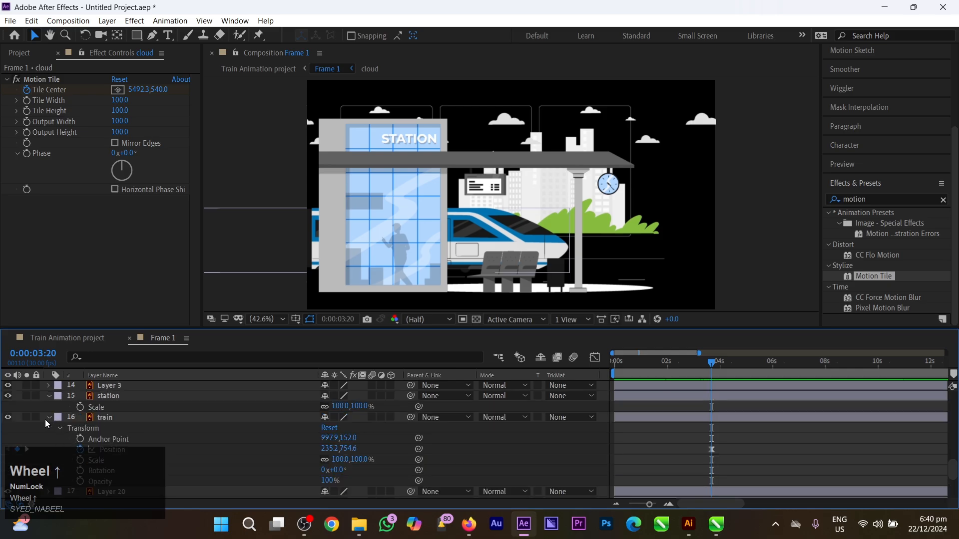
{"action": "left_click", "coordinate": [39, 418]}
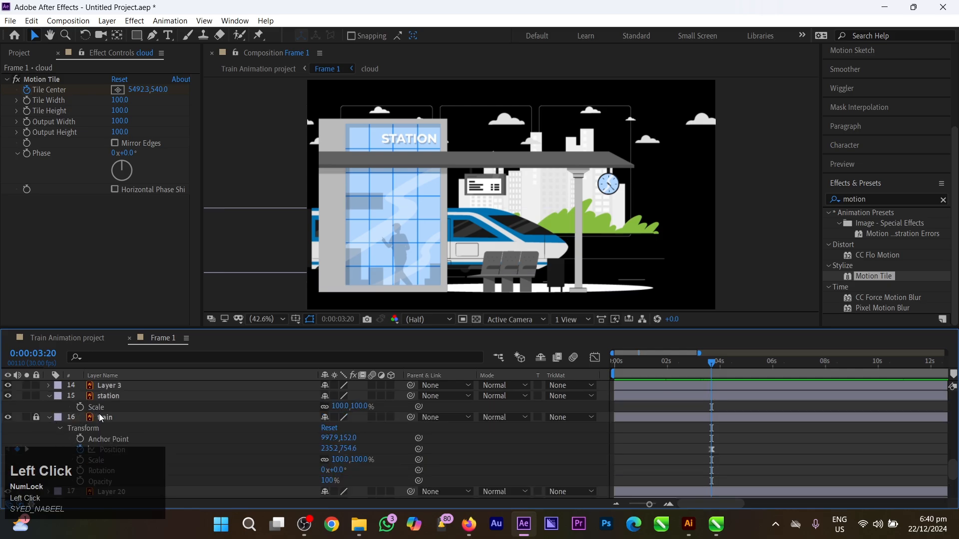
Select all unlocked layers to check which ones are included, clear the selection, and review the layer stack
{"action": "scroll", "coordinate": [133, 415], "scroll_direction": "down", "scroll_amount": 2}
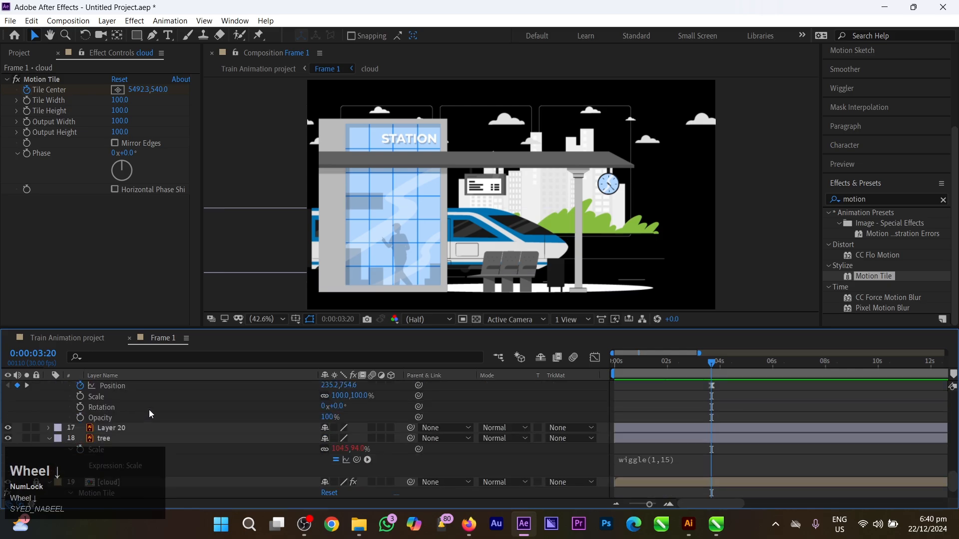
{"action": "left_click", "coordinate": [69, 412]}
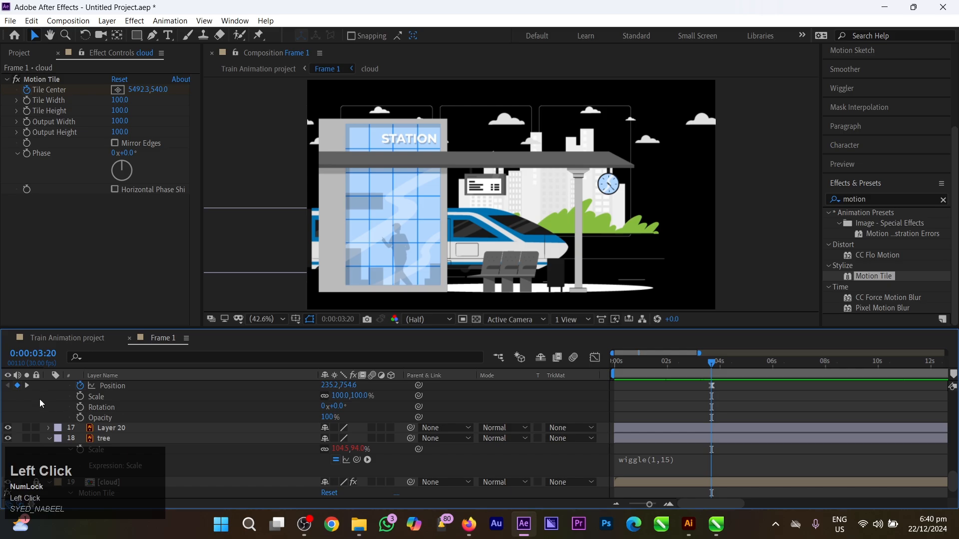
{"action": "key", "text": "ctrl+a"}
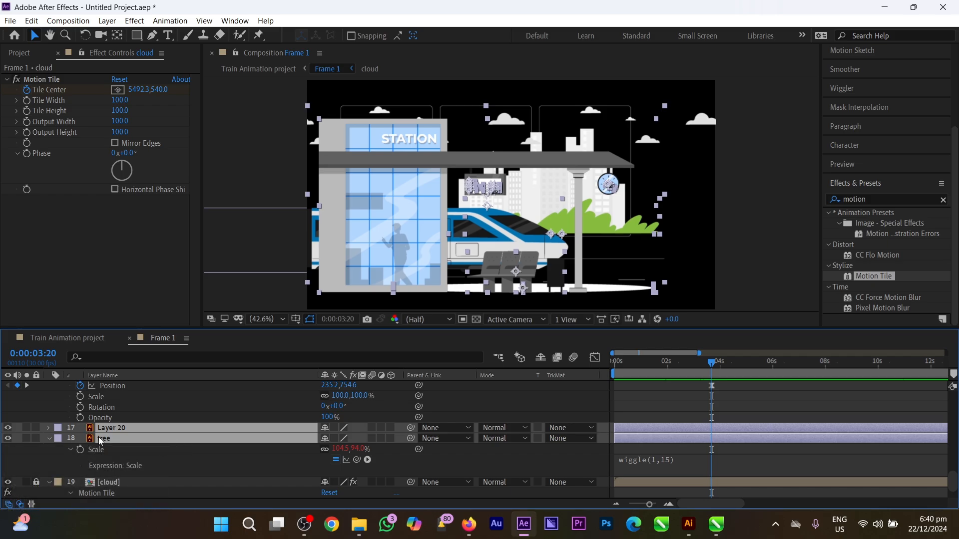
{"action": "scroll", "coordinate": [106, 433], "scroll_direction": "up", "scroll_amount": 10}
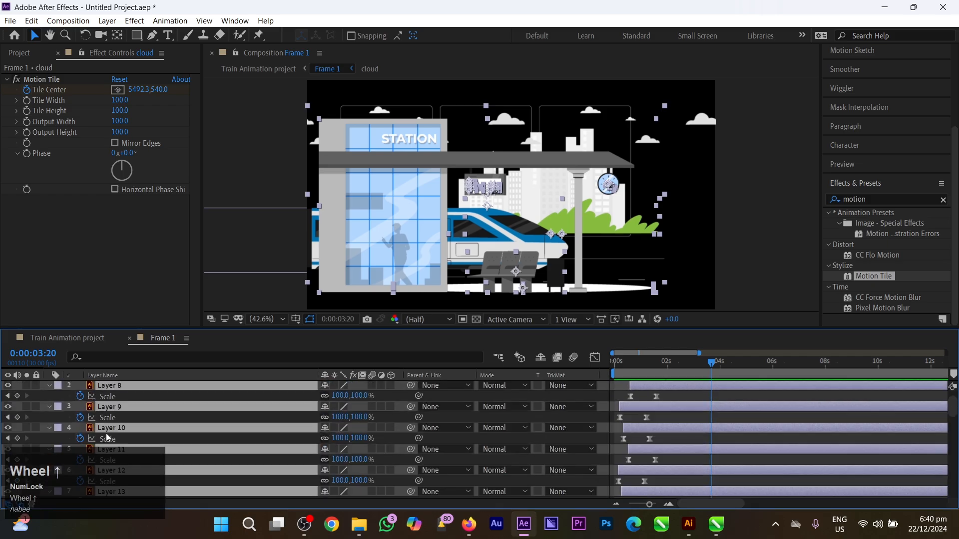
{"action": "left_click", "coordinate": [68, 466]}
{"action": "scroll", "coordinate": [129, 432], "scroll_direction": "down", "scroll_amount": 3}
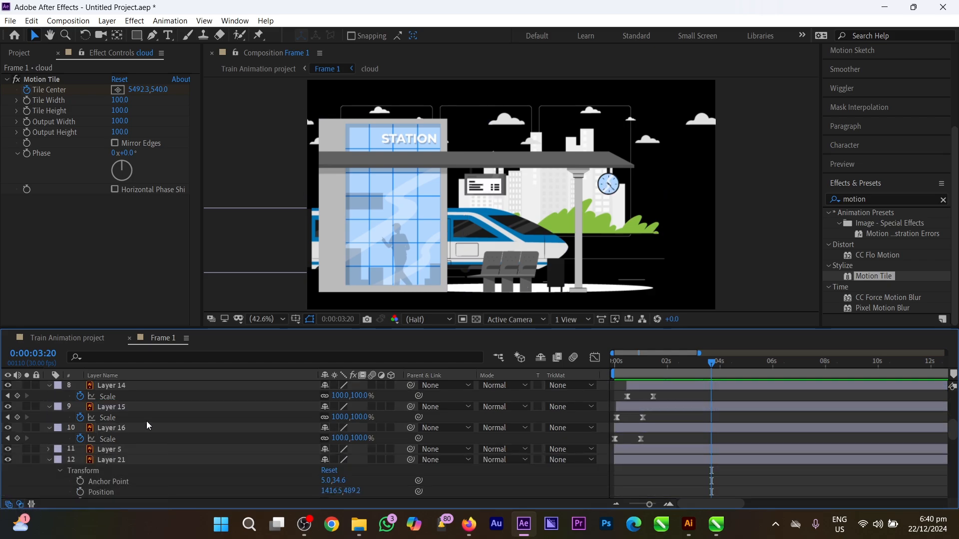
{"action": "scroll", "coordinate": [147, 424], "scroll_direction": "down", "scroll_amount": 3}
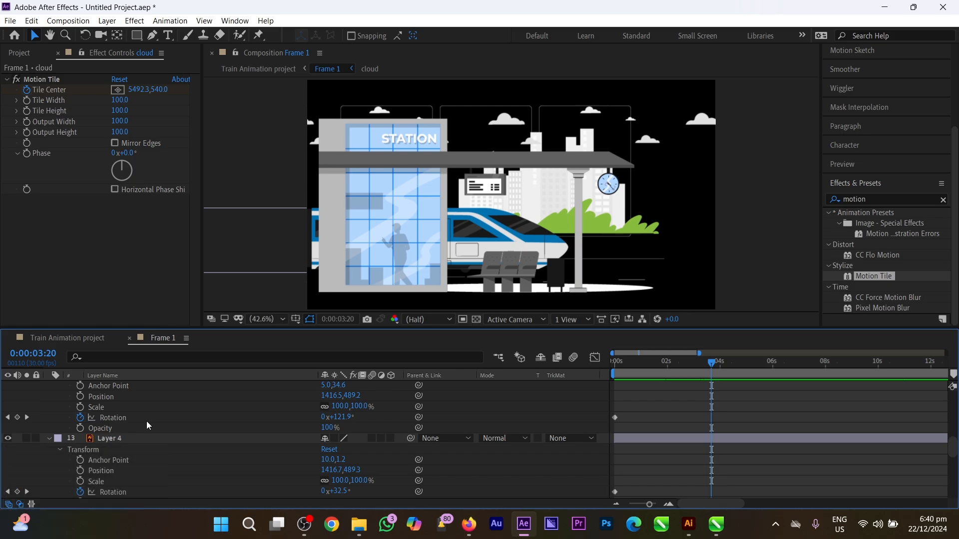
{"action": "scroll", "coordinate": [147, 424], "scroll_direction": "up", "scroll_amount": 5}
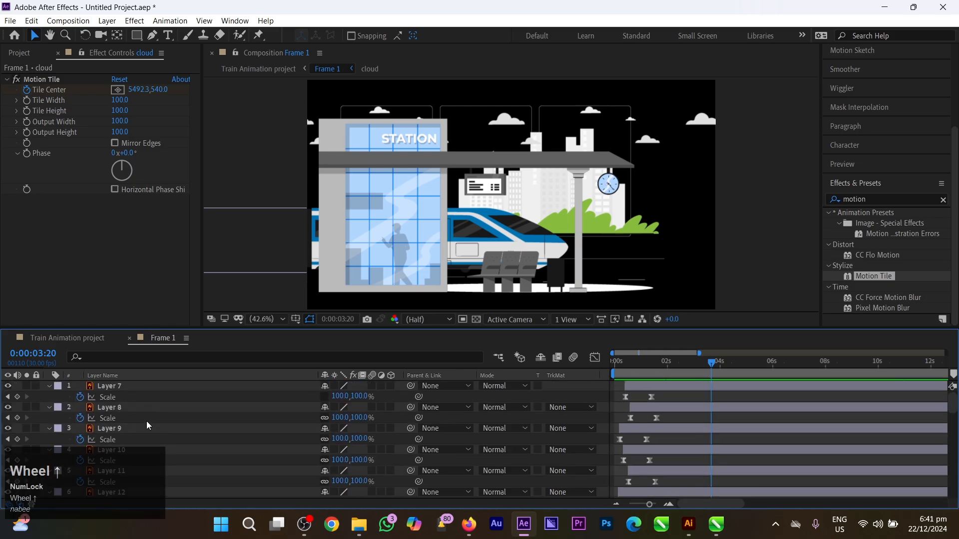
Add a null object above the other layers in the Frame 1 composition
{"action": "right_click", "coordinate": [179, 396]}
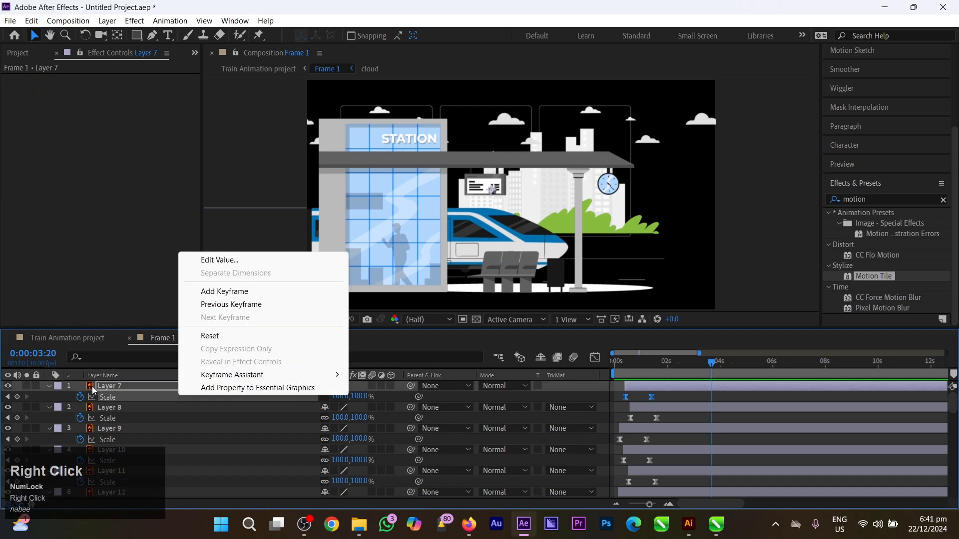
{"action": "right_click", "coordinate": [43, 397]}
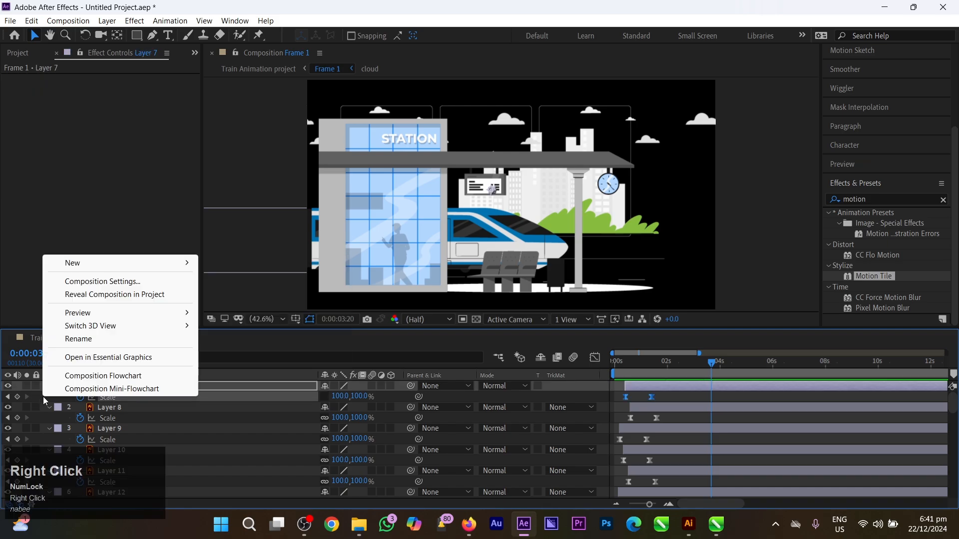
{"action": "left_click", "coordinate": [145, 265]}
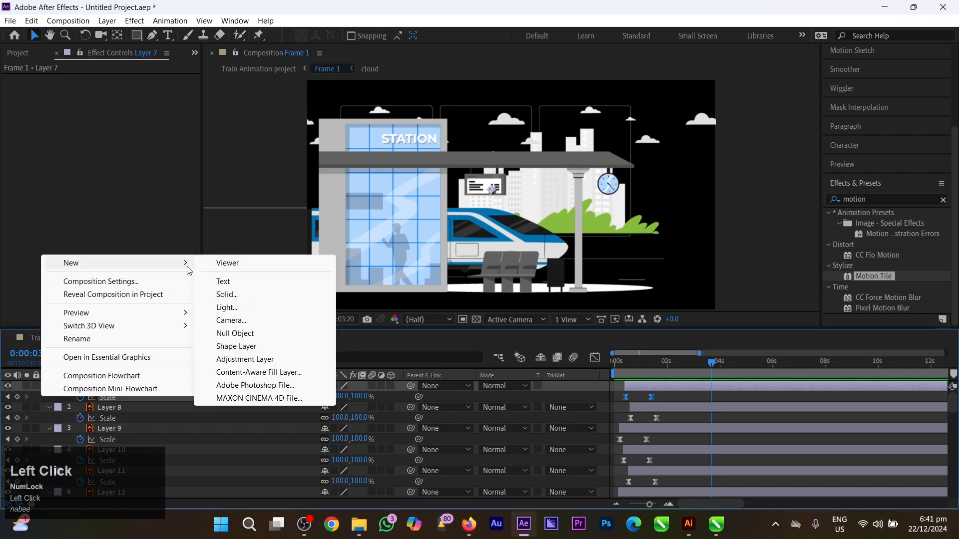
{"action": "left_click", "coordinate": [256, 331]}
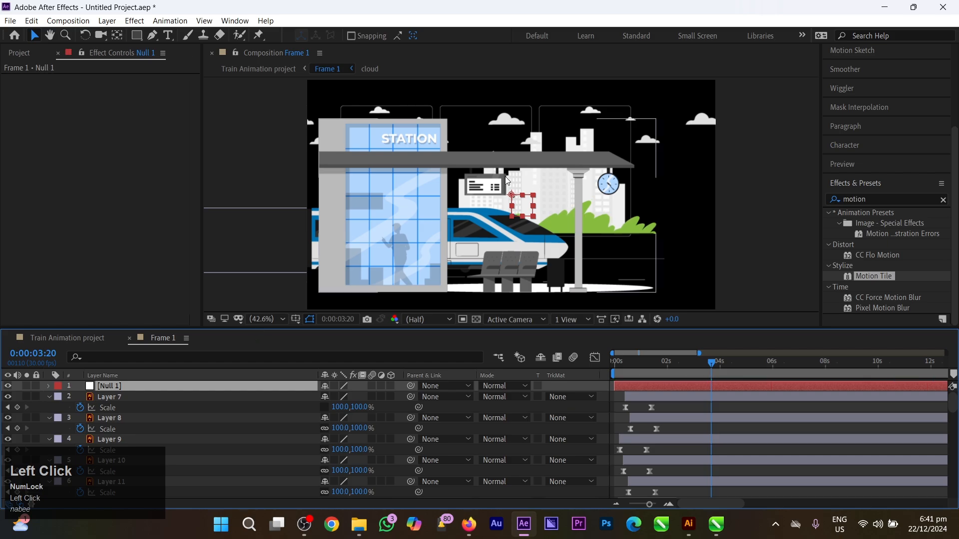
{"action": "scroll", "coordinate": [527, 201], "scroll_direction": "up", "scroll_amount": 5}
{"action": "scroll", "coordinate": [527, 201], "scroll_direction": "down", "scroll_amount": 4}
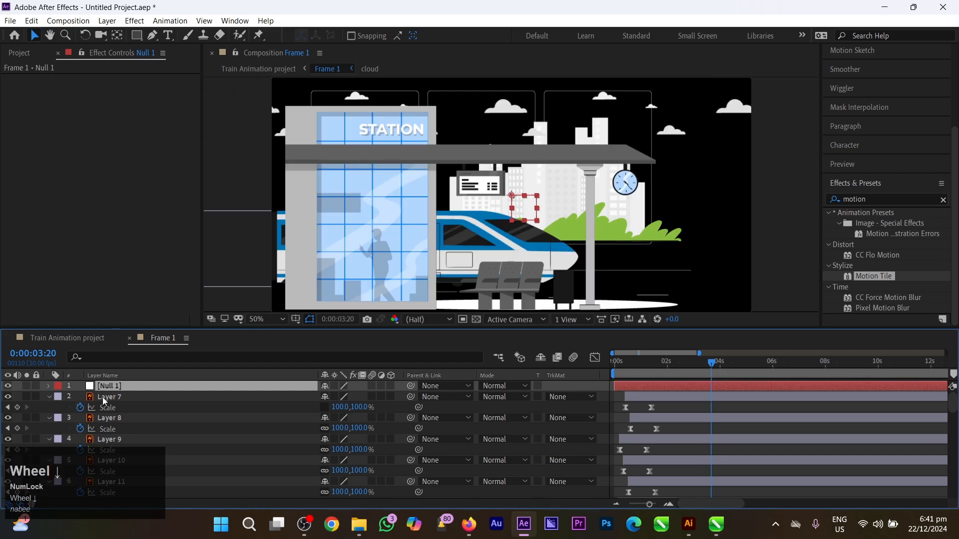
Parent all unlocked layers except the null itself to the new null object, leaving the train and cloud layers out
{"action": "scroll", "coordinate": [108, 398], "scroll_direction": "down", "scroll_amount": 10}
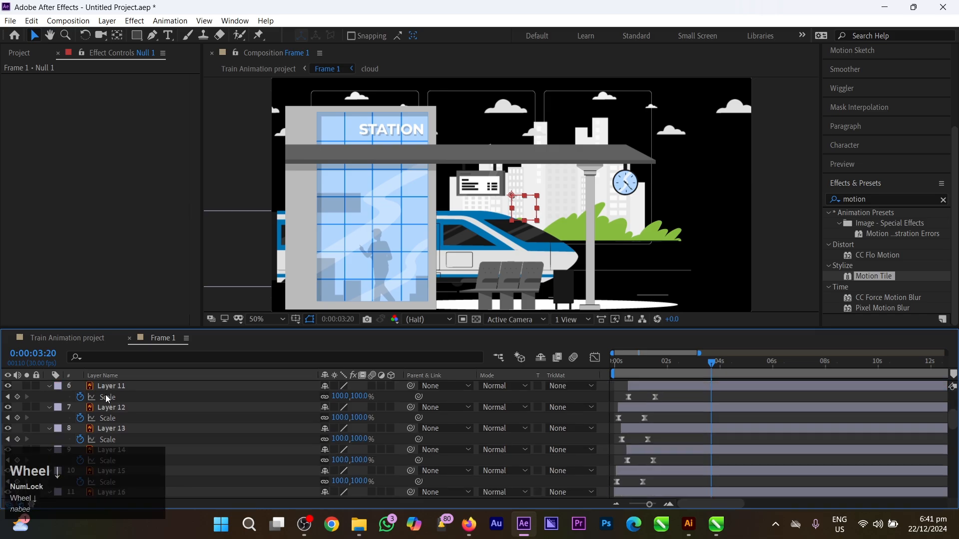
{"action": "scroll", "coordinate": [107, 398], "scroll_direction": "up", "scroll_amount": 3}
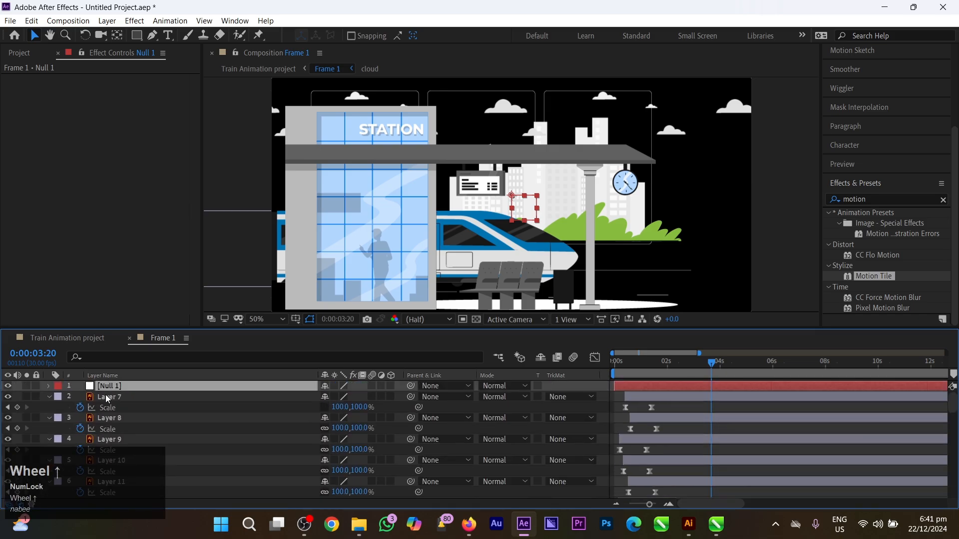
{"action": "key", "text": "ctrl+a"}
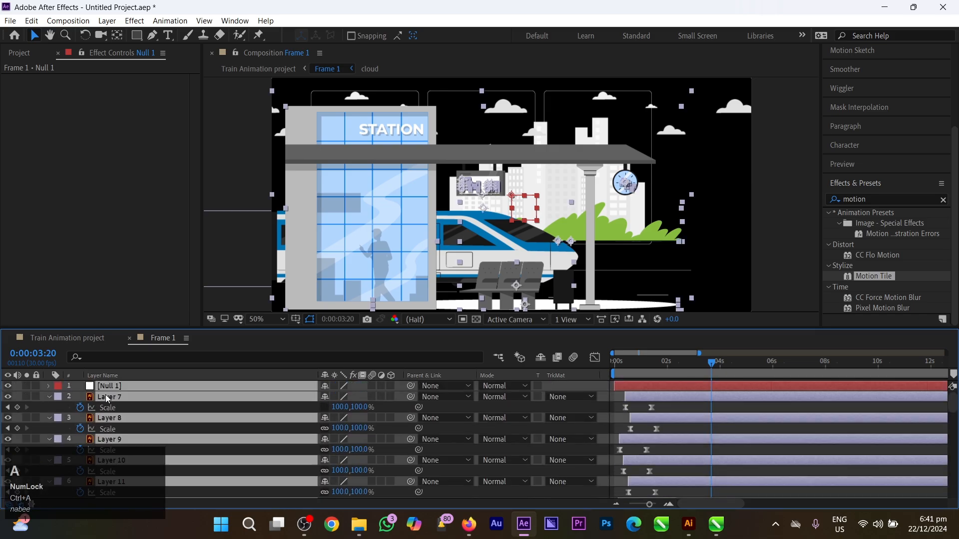
{"action": "scroll", "coordinate": [107, 399], "scroll_direction": "down", "scroll_amount": 10}
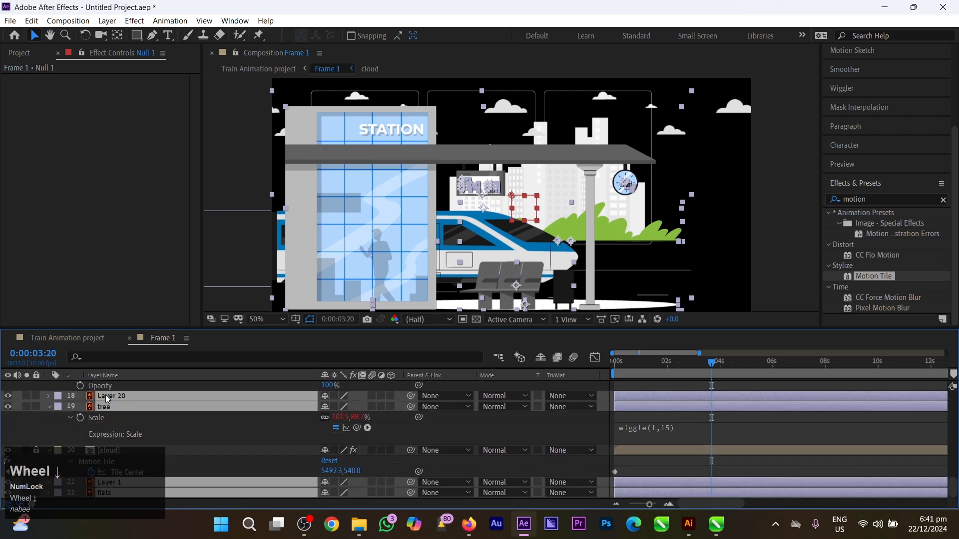
{"action": "scroll", "coordinate": [113, 449], "scroll_direction": "up", "scroll_amount": 3}
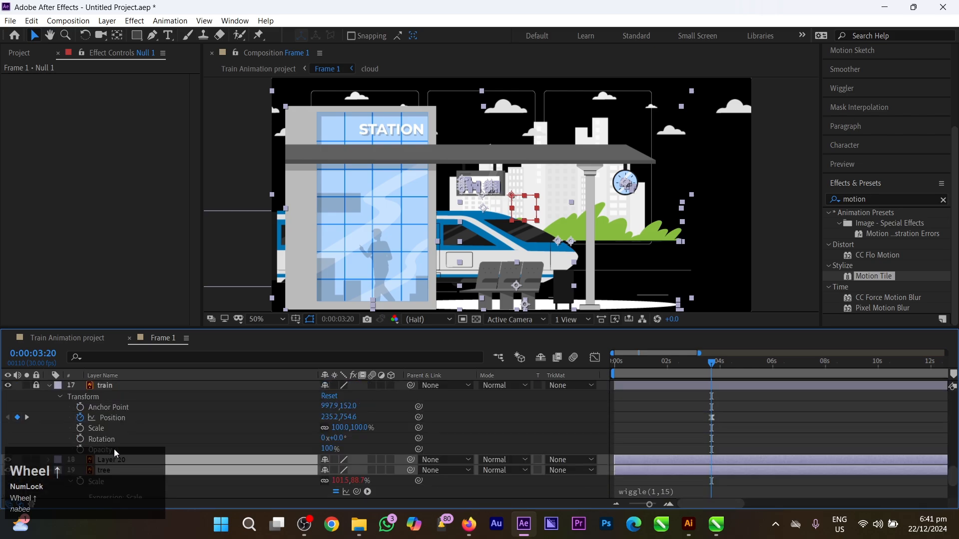
{"action": "scroll", "coordinate": [117, 420], "scroll_direction": "up", "scroll_amount": 10}
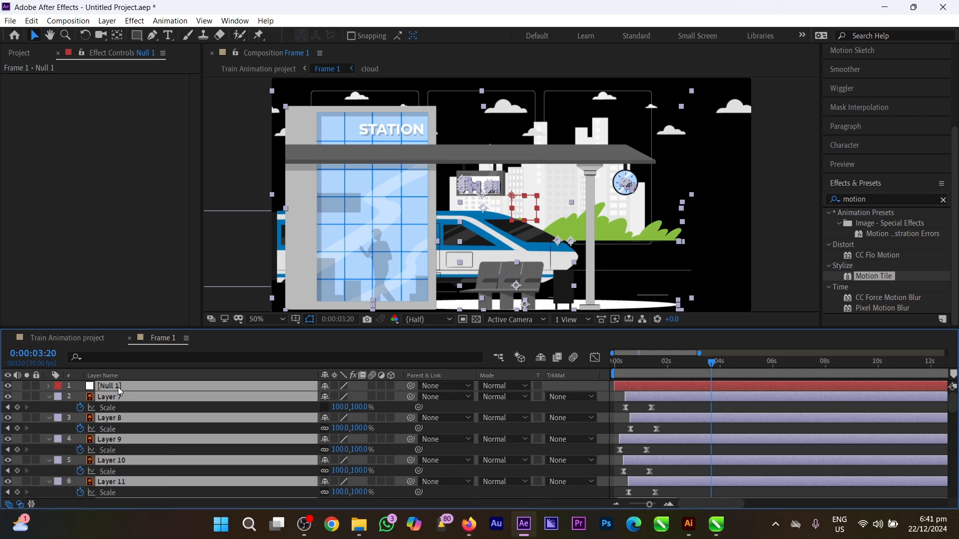
{"action": "key", "text": "ctrl"}
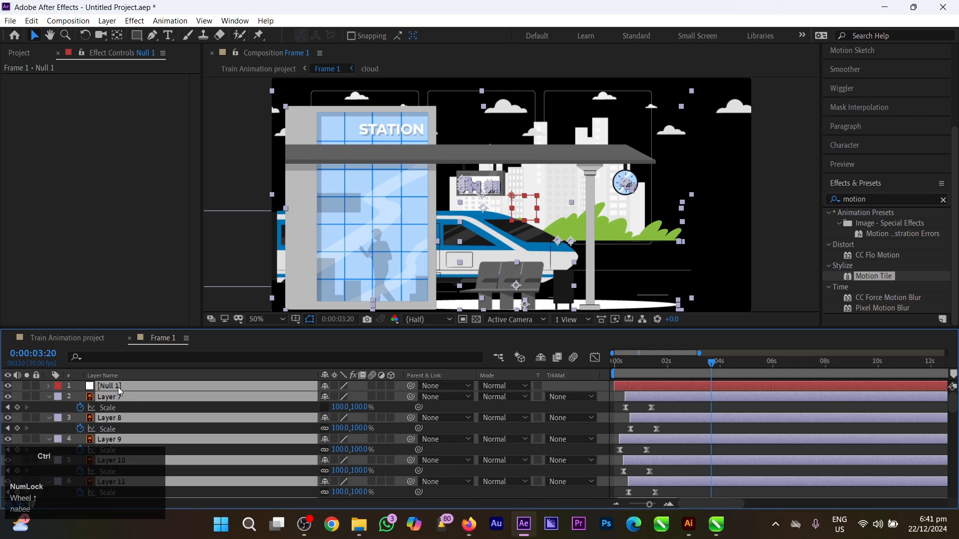
{"action": "left_click", "coordinate": [119, 389], "text": "ctrl"}
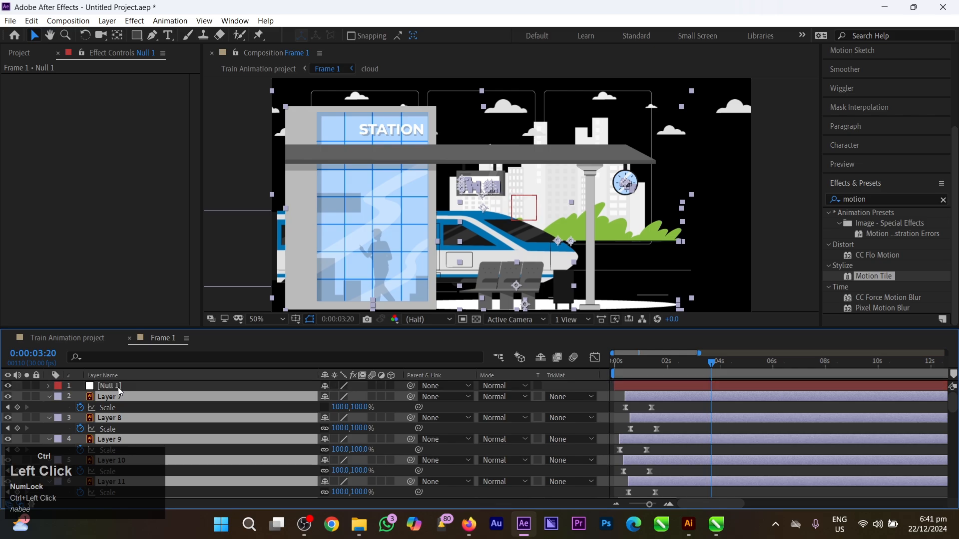
{"action": "left_click", "coordinate": [411, 398]}
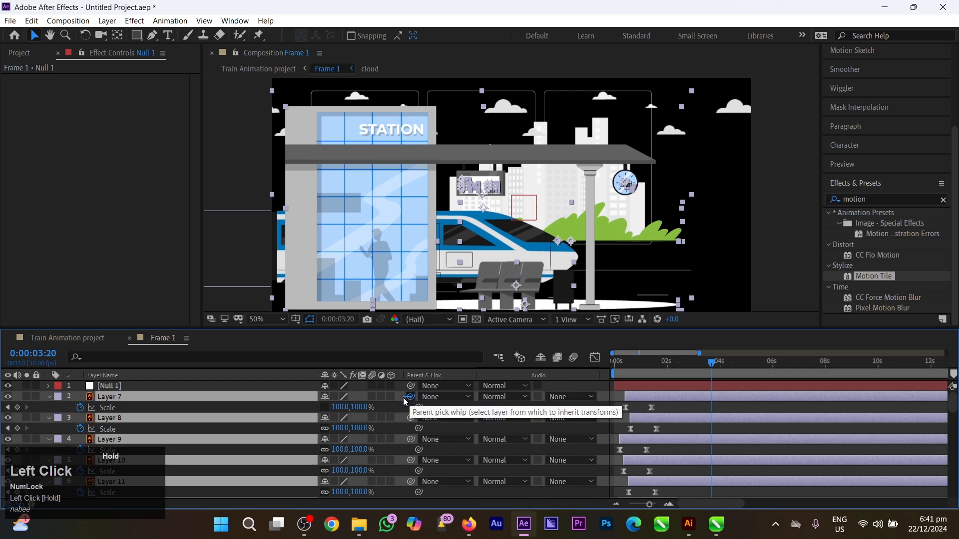
{"action": "left_click_drag", "start_coordinate": [287, 393], "coordinate": [280, 388]}
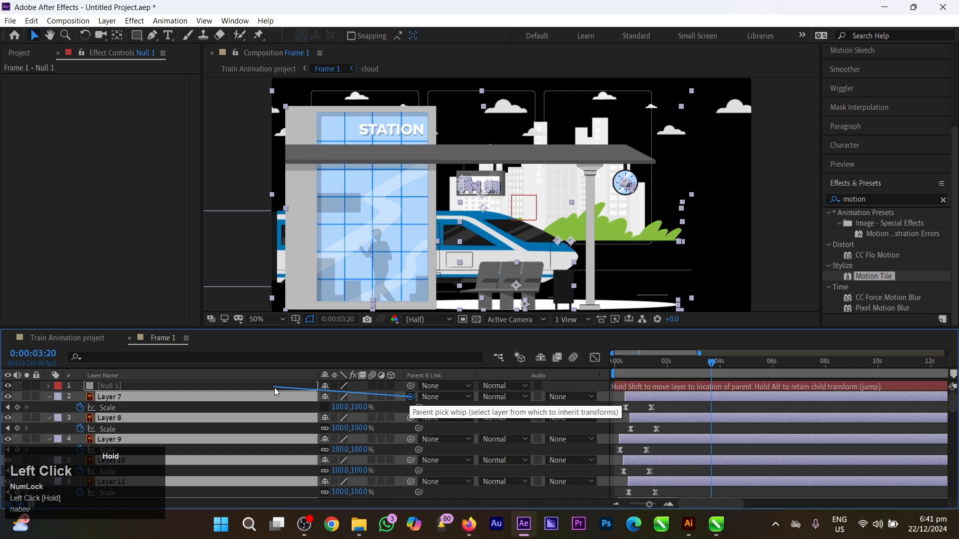
{"action": "left_click_drag", "start_coordinate": [274, 388], "coordinate": [274, 388]}
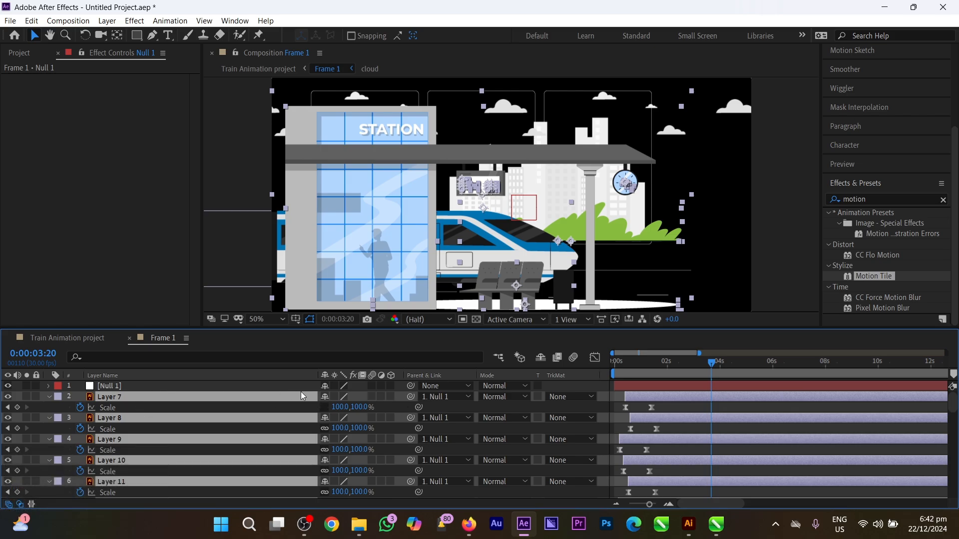
Start animating the null's Position with a keyframe at 0:00:03:20, matching the train's first Position keyframe
{"action": "left_click", "coordinate": [625, 364]}
{"action": "scroll", "coordinate": [658, 436], "scroll_direction": "down", "scroll_amount": 5}
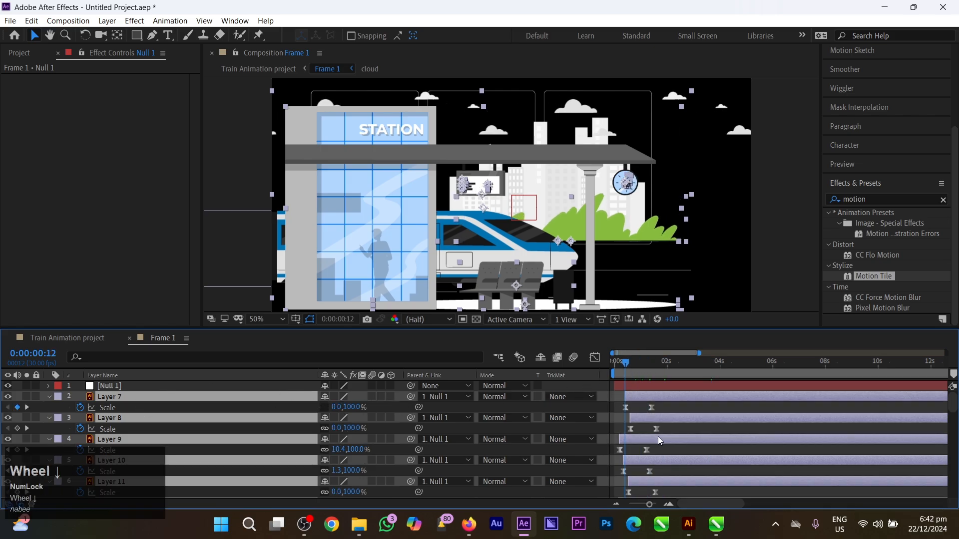
{"action": "scroll", "coordinate": [657, 436], "scroll_direction": "down", "scroll_amount": 6}
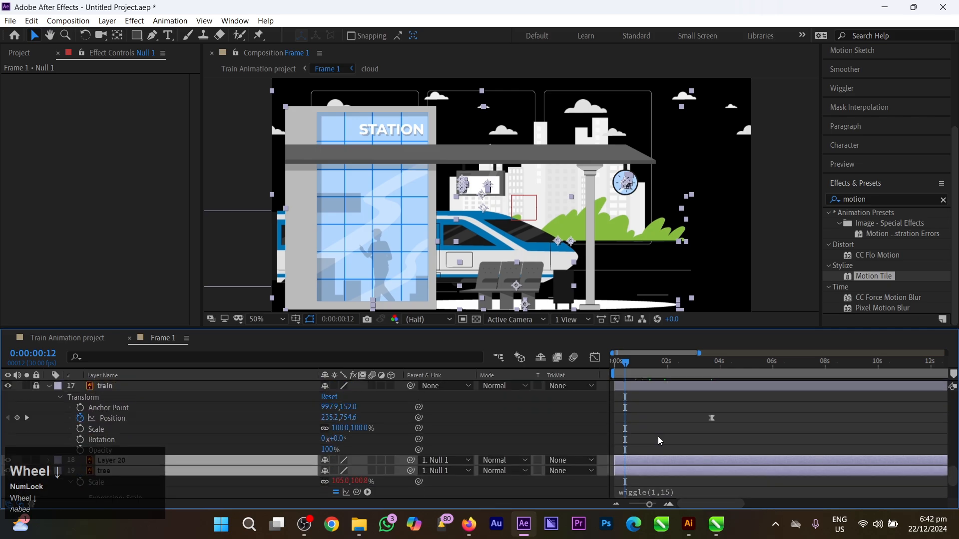
{"action": "scroll", "coordinate": [658, 436], "scroll_direction": "up", "scroll_amount": 3}
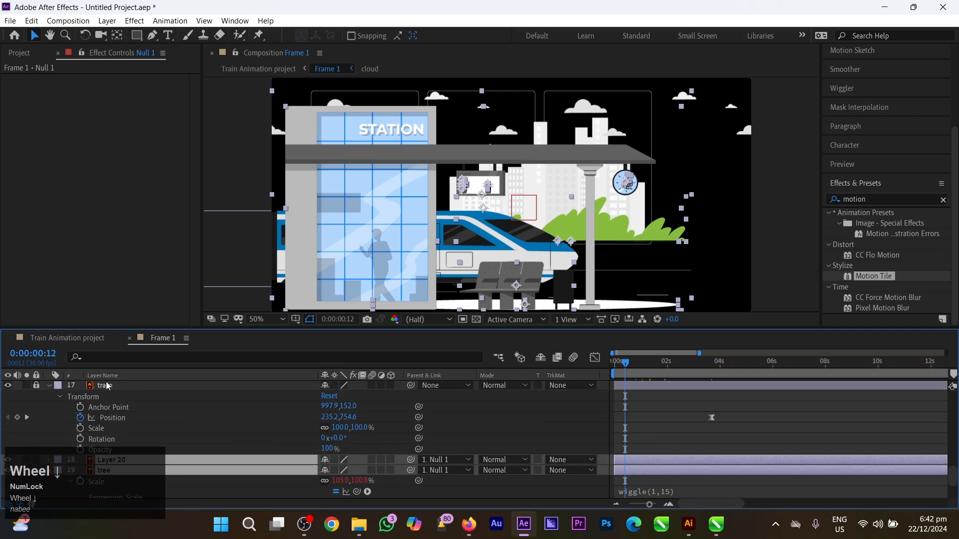
{"action": "left_click_drag", "start_coordinate": [698, 370], "coordinate": [718, 401]}
{"action": "scroll", "coordinate": [718, 402], "scroll_direction": "up", "scroll_amount": 10}
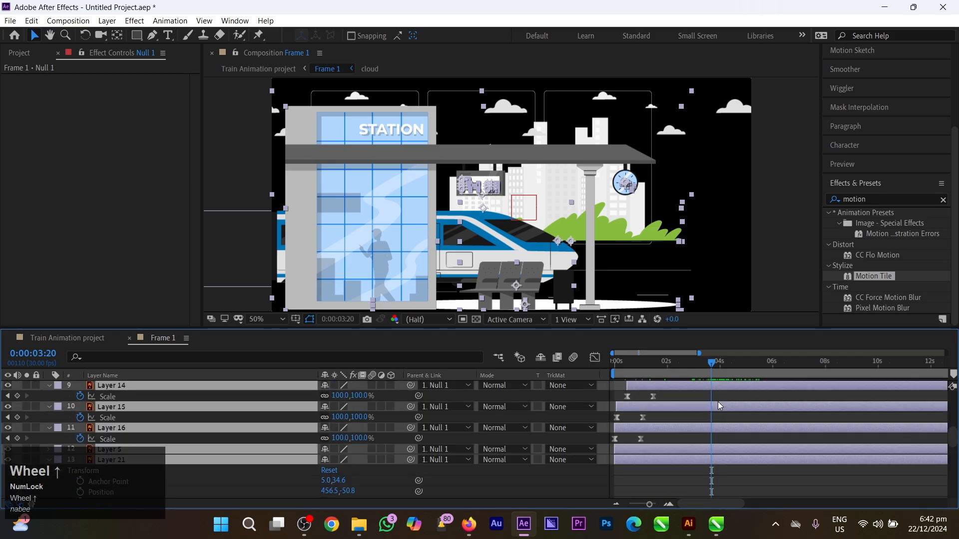
{"action": "left_click", "coordinate": [681, 400]}
{"action": "left_click", "coordinate": [691, 385]}
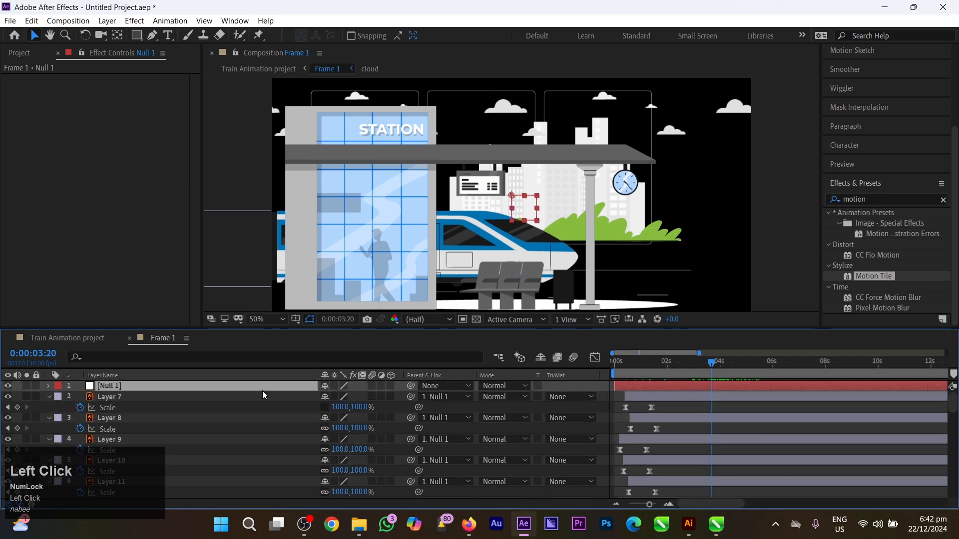
{"action": "left_click", "coordinate": [48, 386]}
{"action": "left_click", "coordinate": [59, 398]}
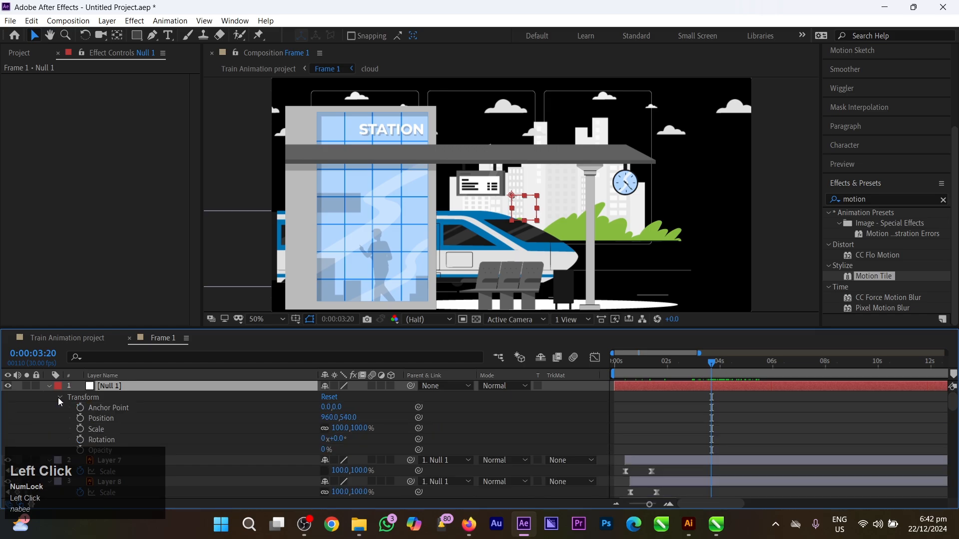
{"action": "left_click", "coordinate": [79, 417]}
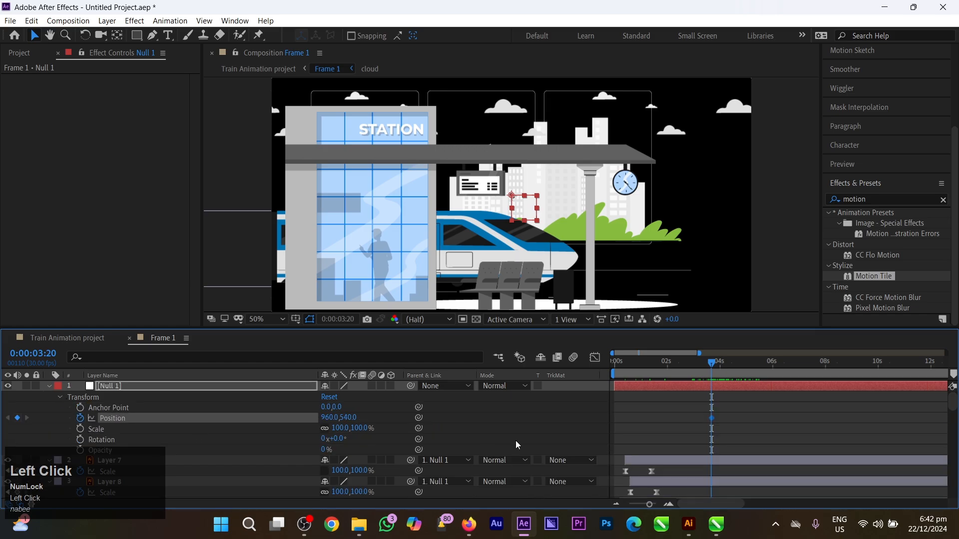
At the train's second Position keyframe, 0:00:13:19, set the null's X position to -742 to slide the station layers out of frame
{"action": "scroll", "coordinate": [711, 433], "scroll_direction": "down", "scroll_amount": 10}
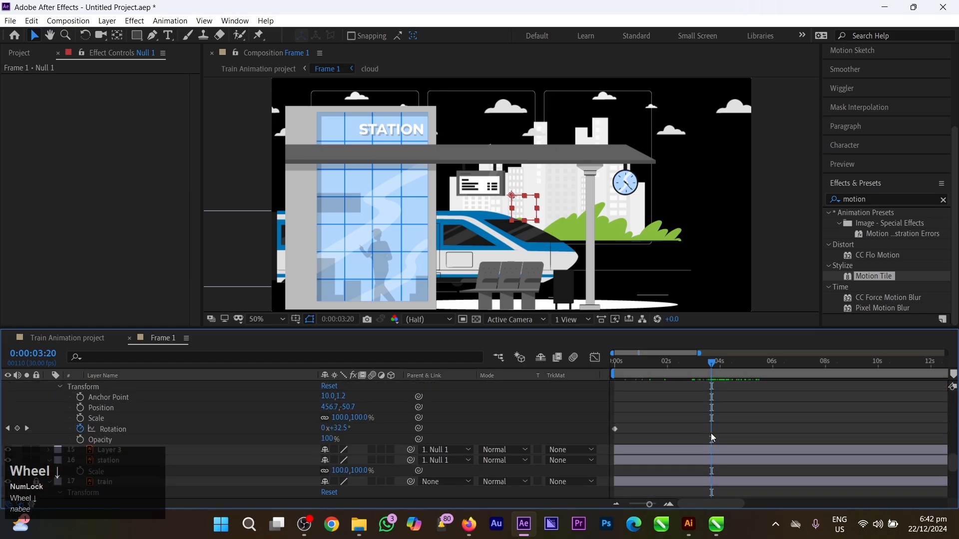
{"action": "scroll", "coordinate": [711, 433], "scroll_direction": "down", "scroll_amount": 3, "text": "alt"}
{"action": "scroll", "coordinate": [711, 433], "scroll_direction": "up", "scroll_amount": 8}
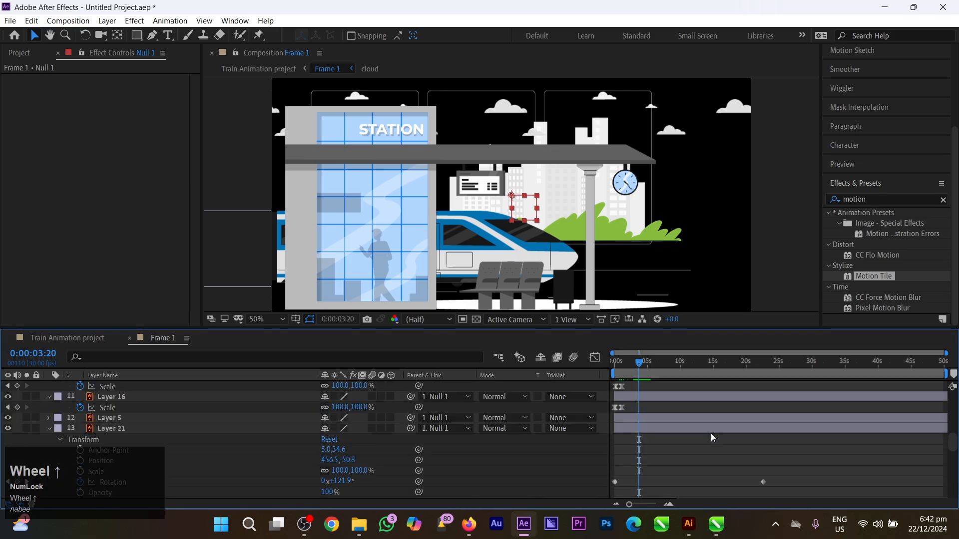
{"action": "scroll", "coordinate": [711, 433], "scroll_direction": "down", "scroll_amount": 2}
{"action": "scroll", "coordinate": [711, 433], "scroll_direction": "down", "scroll_amount": 8}
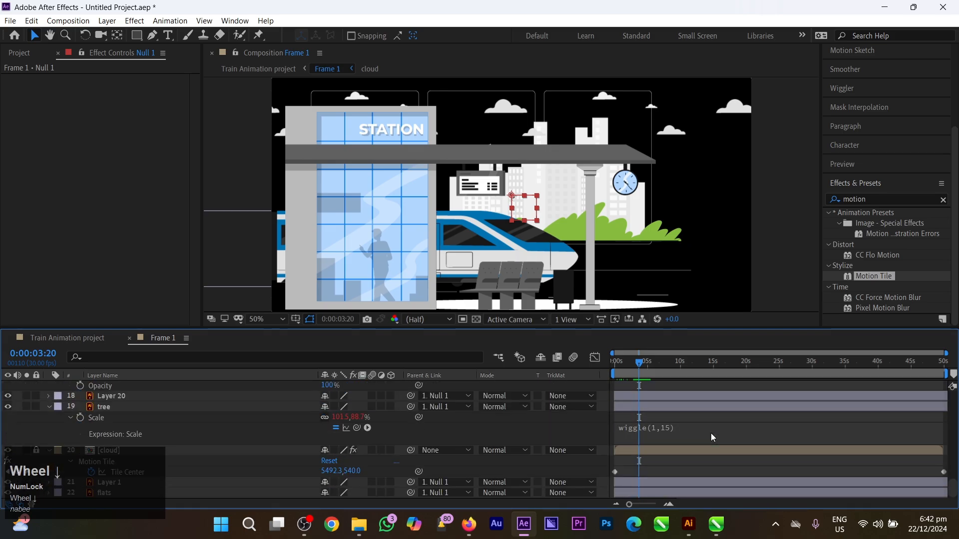
{"action": "scroll", "coordinate": [711, 433], "scroll_direction": "up", "scroll_amount": 2}
{"action": "left_click_drag", "start_coordinate": [671, 369], "coordinate": [704, 395]}
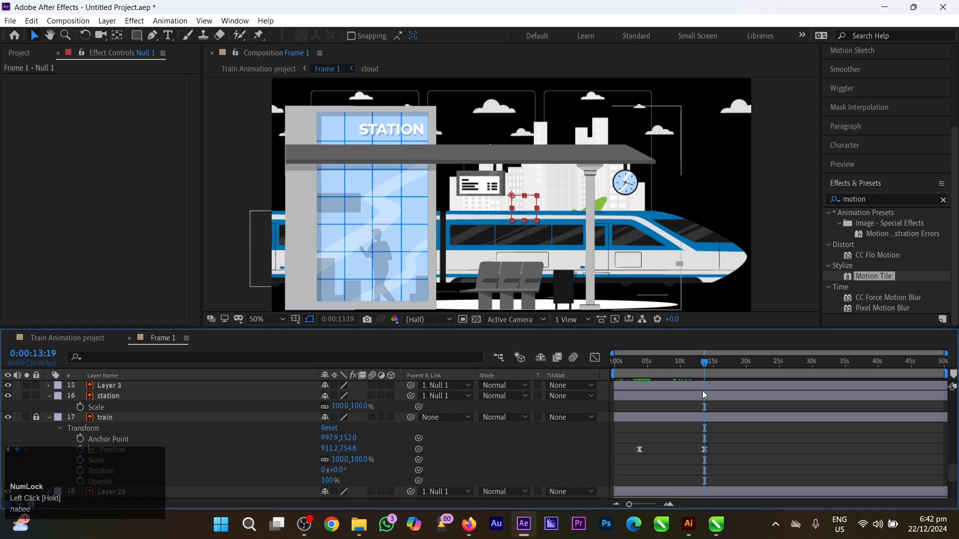
{"action": "scroll", "coordinate": [702, 394], "scroll_direction": "up", "scroll_amount": 10}
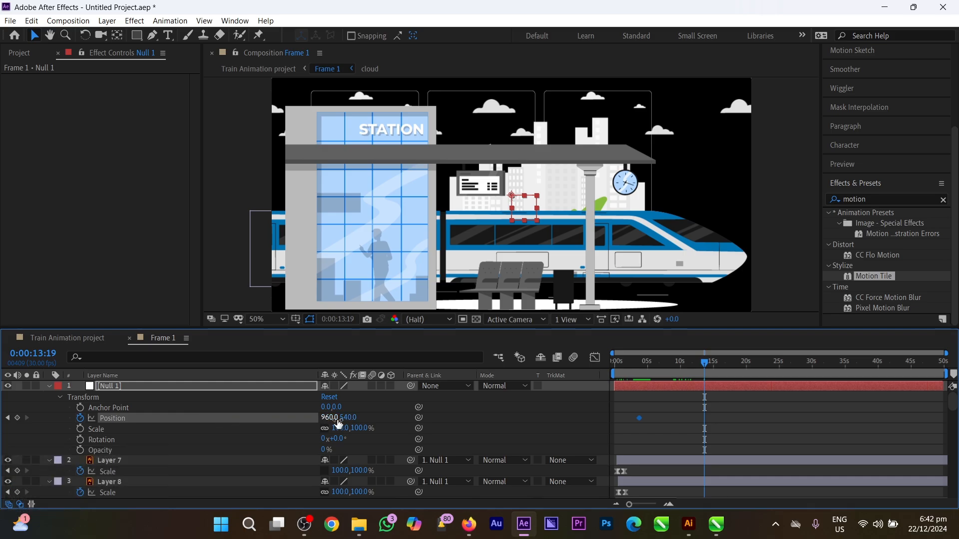
{"action": "left_click_drag", "start_coordinate": [338, 423], "coordinate": [2, 444]}
{"action": "left_click_drag", "start_coordinate": [328, 422], "coordinate": [282, 420]}
{"action": "left_click_drag", "start_coordinate": [341, 424], "coordinate": [199, 426]}
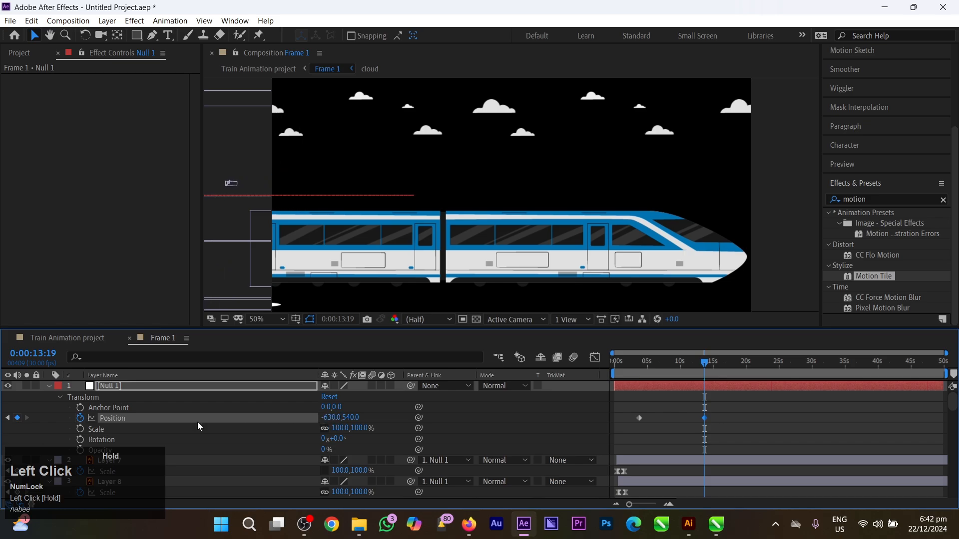
{"action": "left_click_drag", "start_coordinate": [329, 418], "coordinate": [273, 427]}
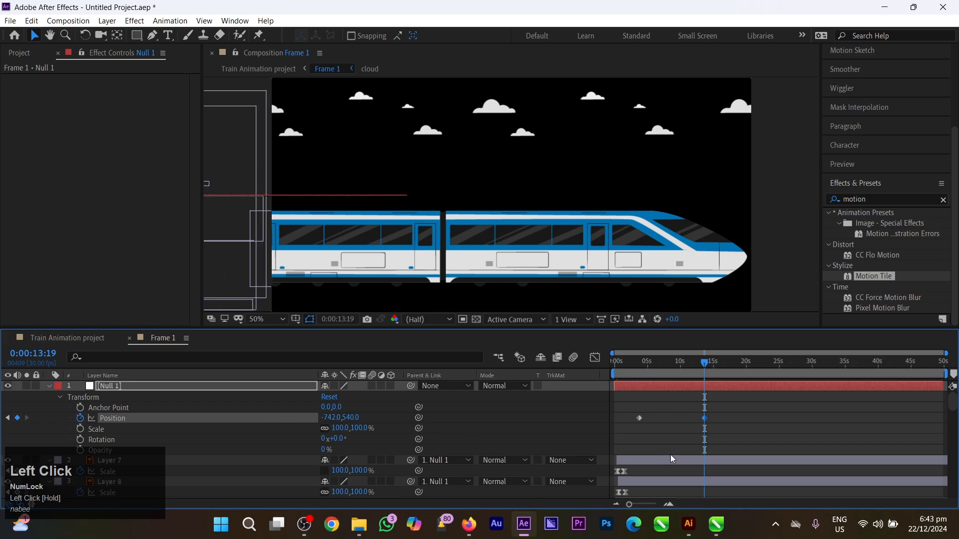
Preview Frame 1 from the start and apply Easy Ease to both of the null's Position keyframes
{"action": "left_click_drag", "start_coordinate": [679, 375], "coordinate": [604, 370]}
{"action": "key", "text": "space"}
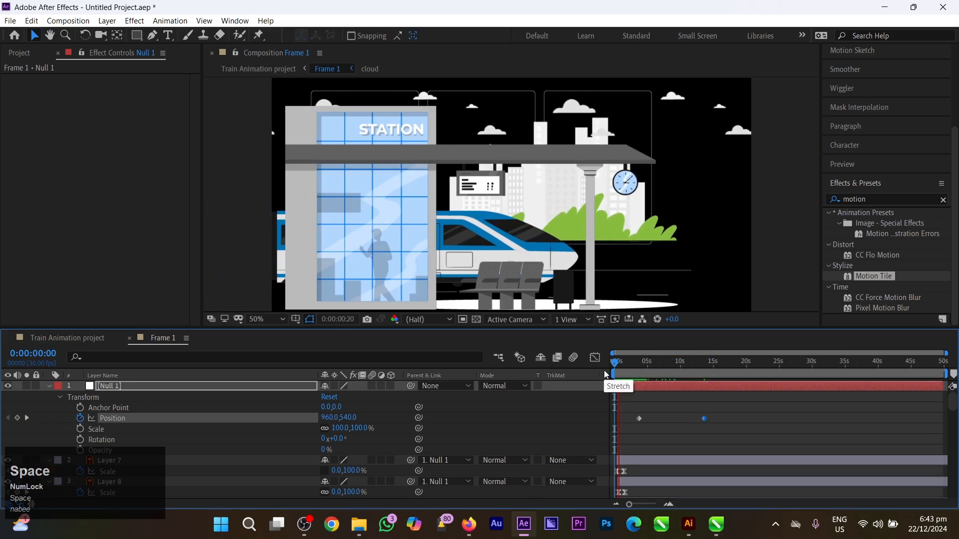
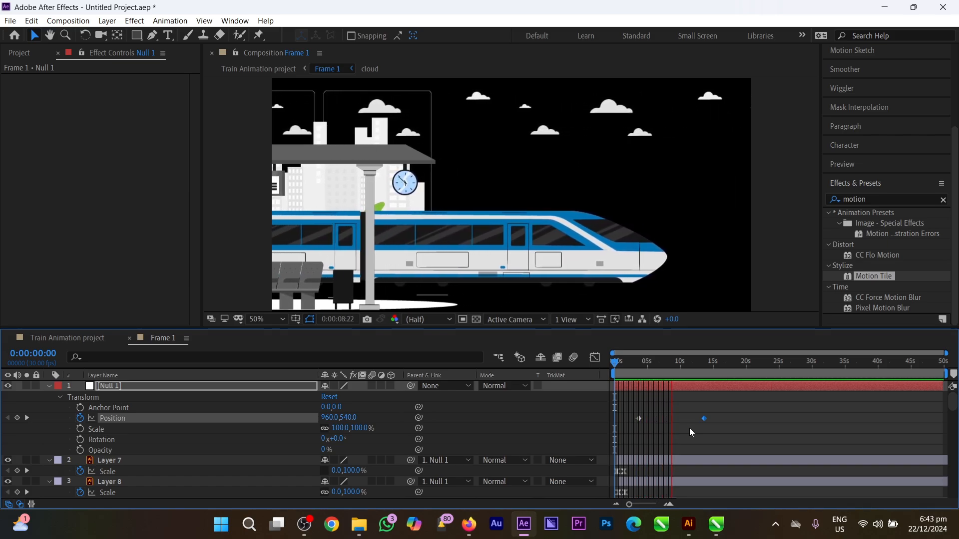
{"action": "key", "text": "space"}
{"action": "left_click_drag", "start_coordinate": [738, 413], "coordinate": [631, 431]}
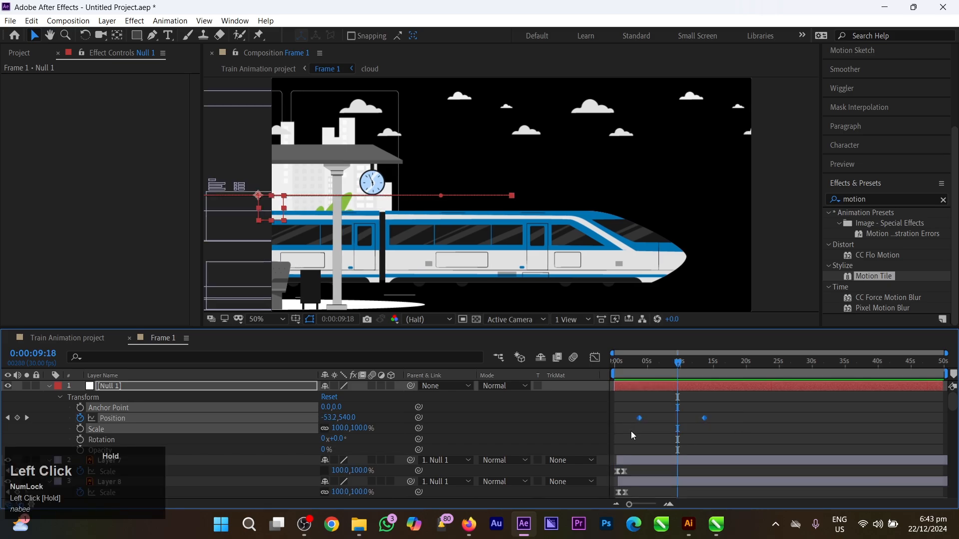
{"action": "key", "text": "F9"}
Play back the eased station and train movement from 0:00:02:17 and again from 0:00:04:00
{"action": "left_click_drag", "start_coordinate": [645, 370], "coordinate": [630, 372]}
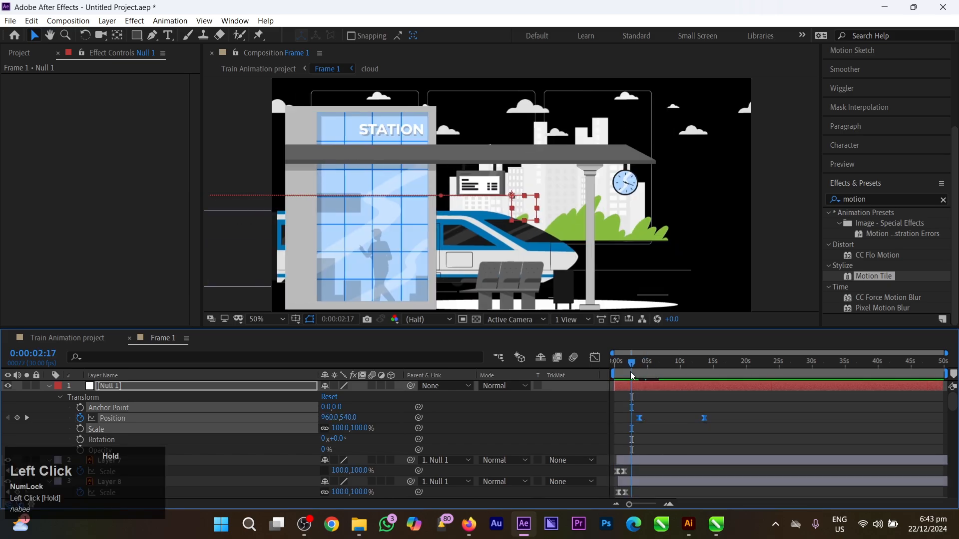
{"action": "key", "text": "space"}
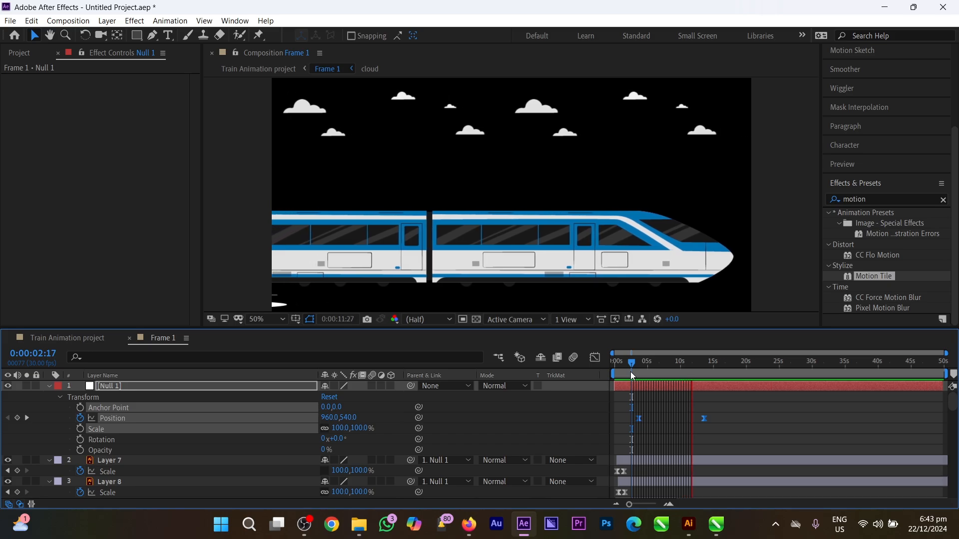
{"action": "key", "text": "space"}
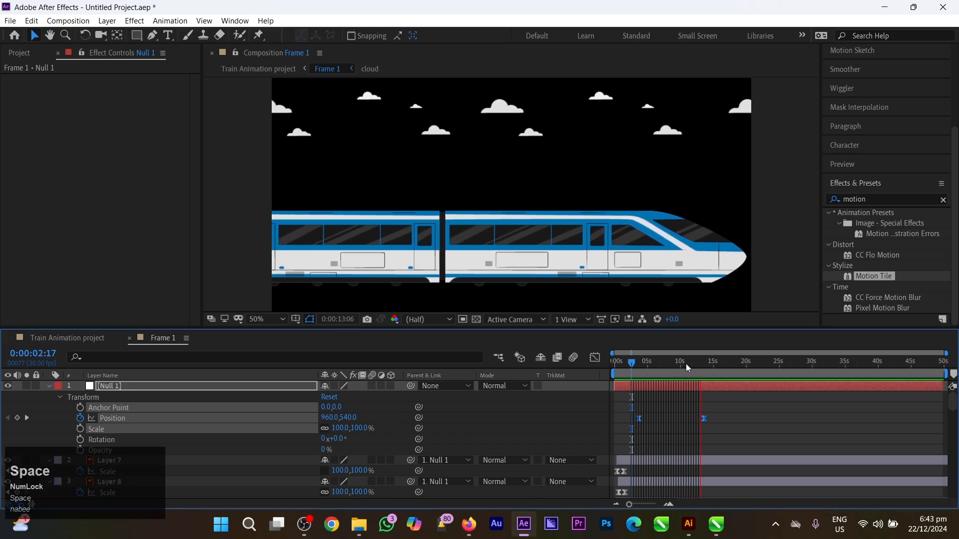
{"action": "left_click", "coordinate": [667, 369]}
{"action": "left_click_drag", "start_coordinate": [666, 368], "coordinate": [640, 372]}
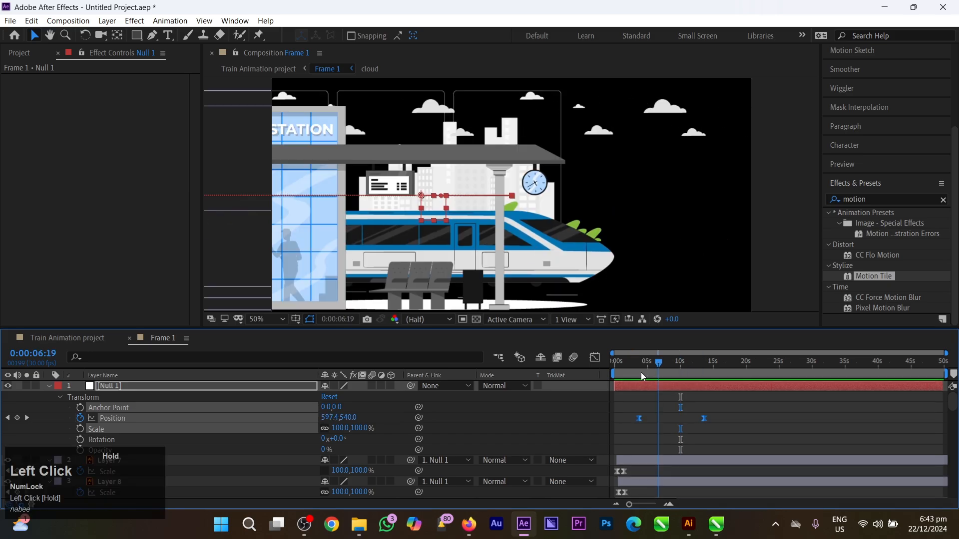
{"action": "key", "text": "space"}
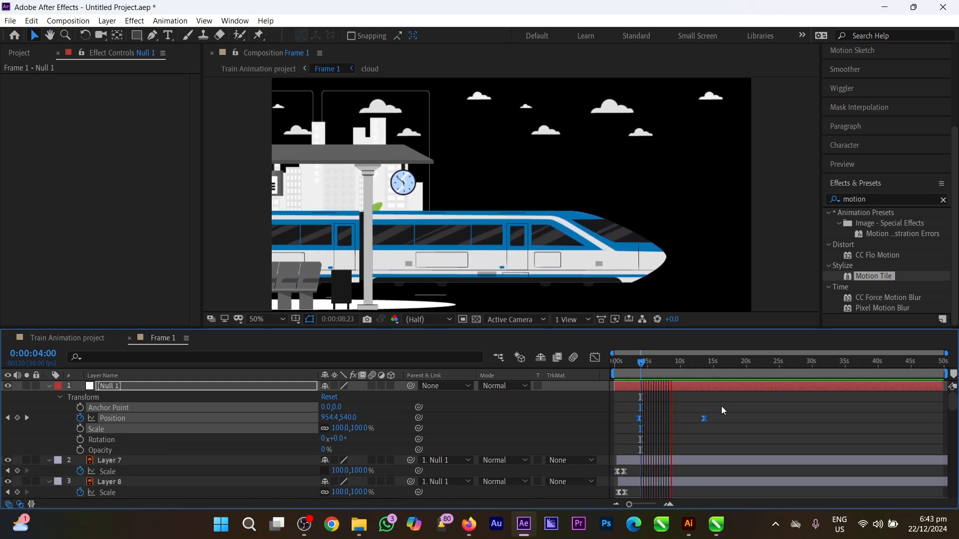
{"action": "key", "text": "space"}
Unlock the train layer, move the final Position keyframes of the train and null to about 0:00:09:18, and preview the motion
{"action": "left_click_drag", "start_coordinate": [728, 409], "coordinate": [692, 439]}
{"action": "scroll", "coordinate": [692, 439], "scroll_direction": "down", "scroll_amount": 10}
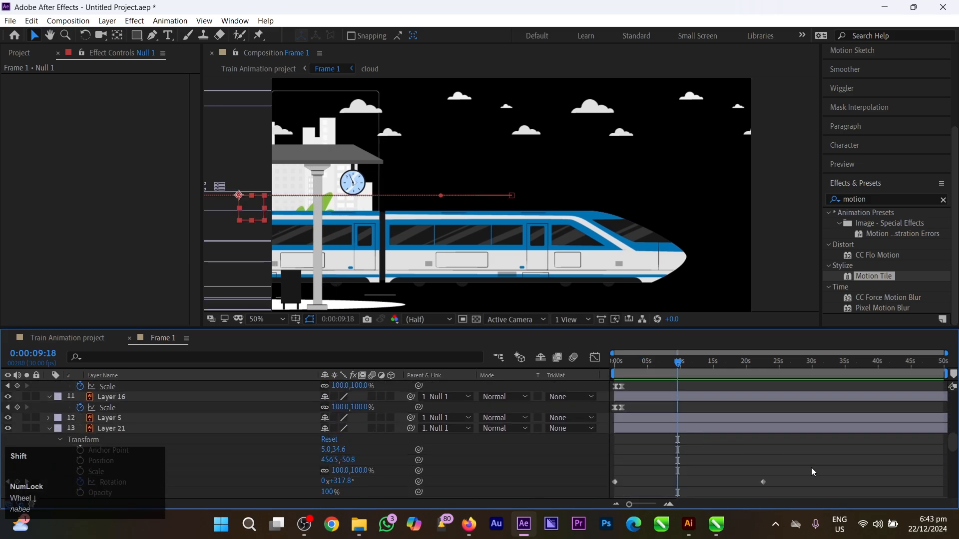
{"action": "scroll", "coordinate": [794, 463], "scroll_direction": "down", "scroll_amount": 10}
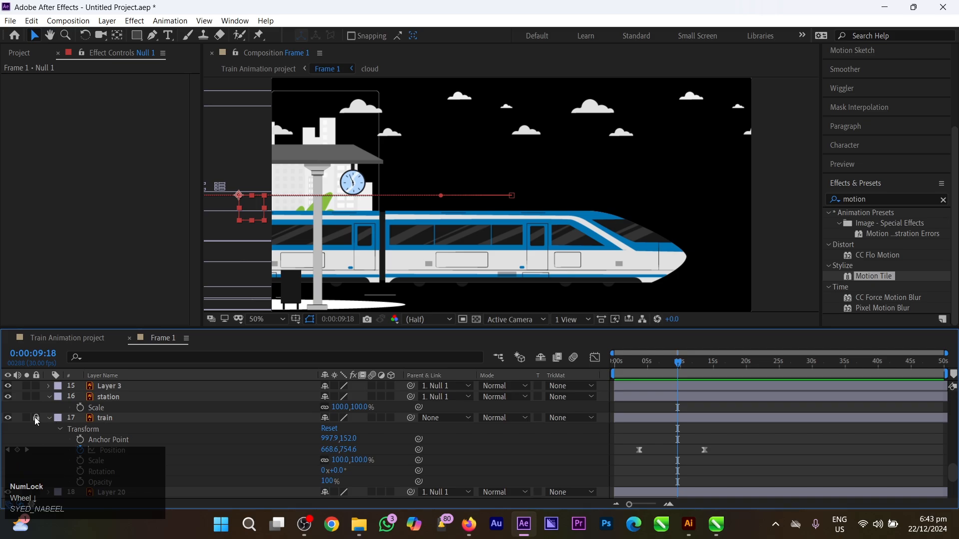
{"action": "left_click", "coordinate": [199, 421]}
{"action": "left_click_drag", "start_coordinate": [730, 440], "coordinate": [686, 464]}
{"action": "scroll", "coordinate": [686, 464], "scroll_direction": "up", "scroll_amount": 20}
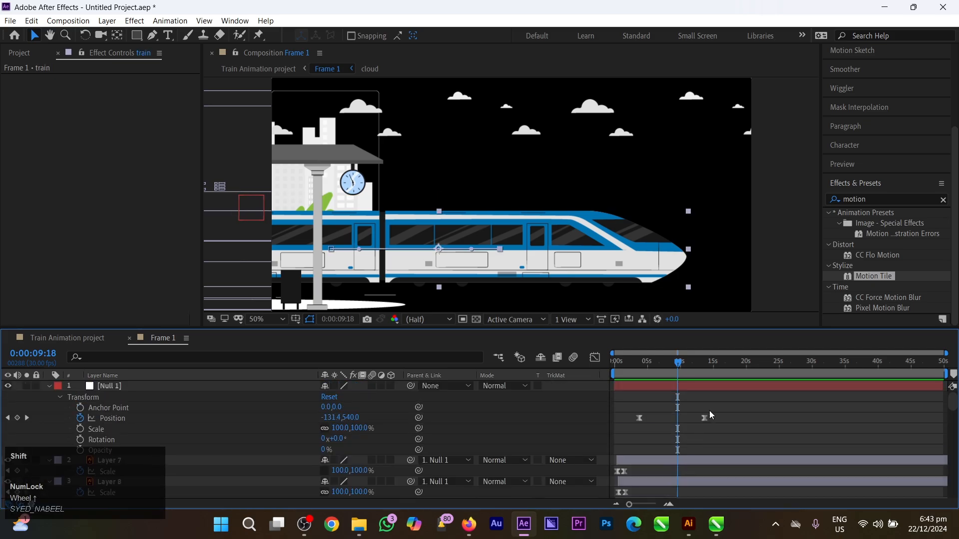
{"action": "left_click_drag", "start_coordinate": [719, 408], "coordinate": [677, 427]}
{"action": "left_click", "coordinate": [631, 366]}
{"action": "key", "text": "space"}
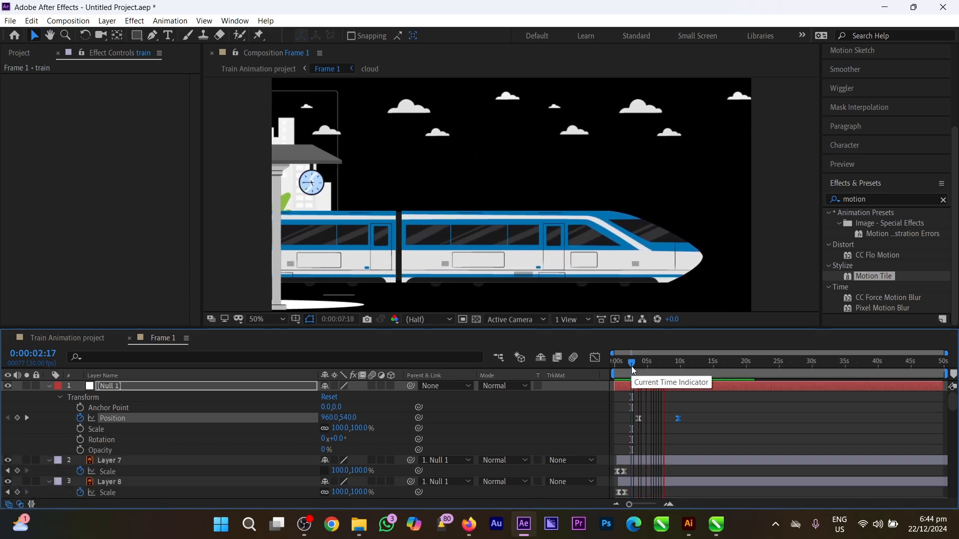
{"action": "key", "text": "space"}
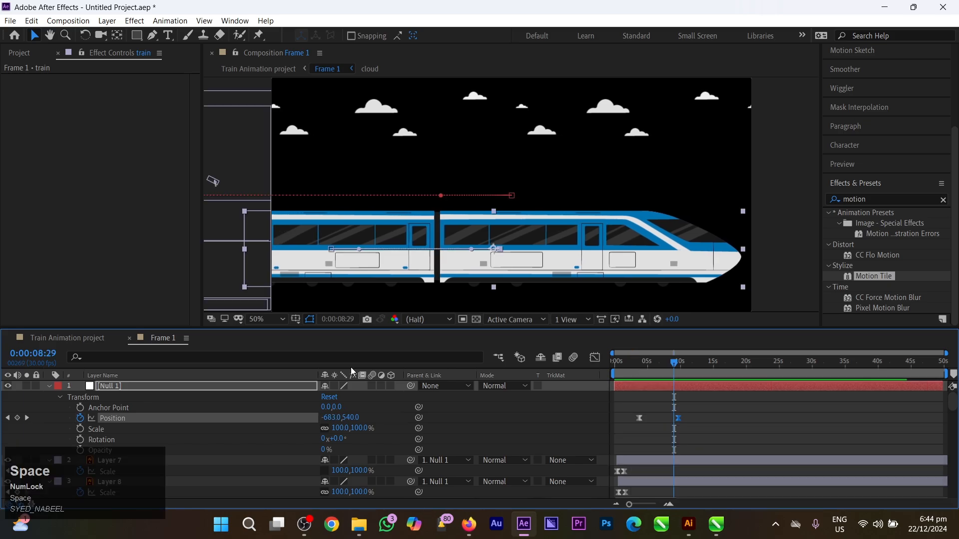
Play the Train Animation project composition from the start to check the departure against the voice-over
{"action": "left_click", "coordinate": [59, 339]}
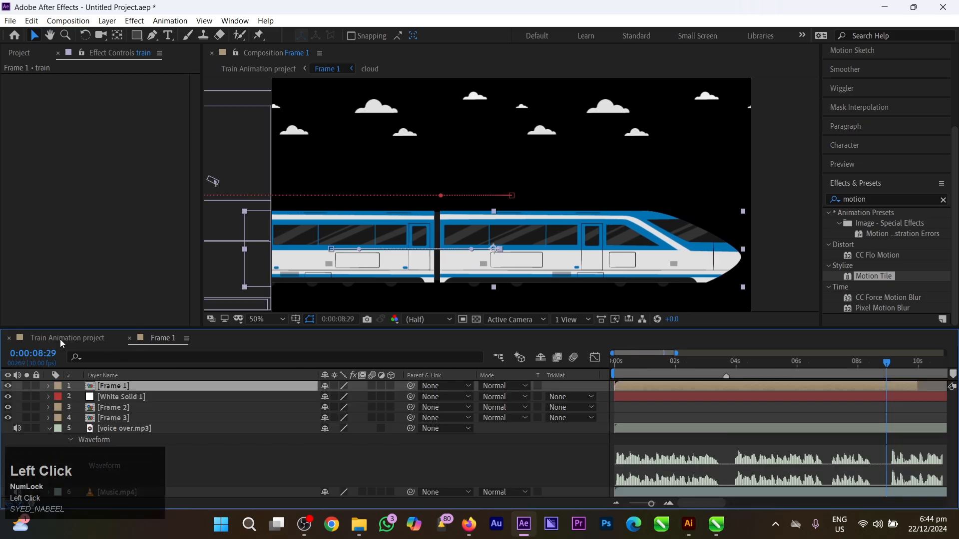
{"action": "left_click", "coordinate": [615, 373]}
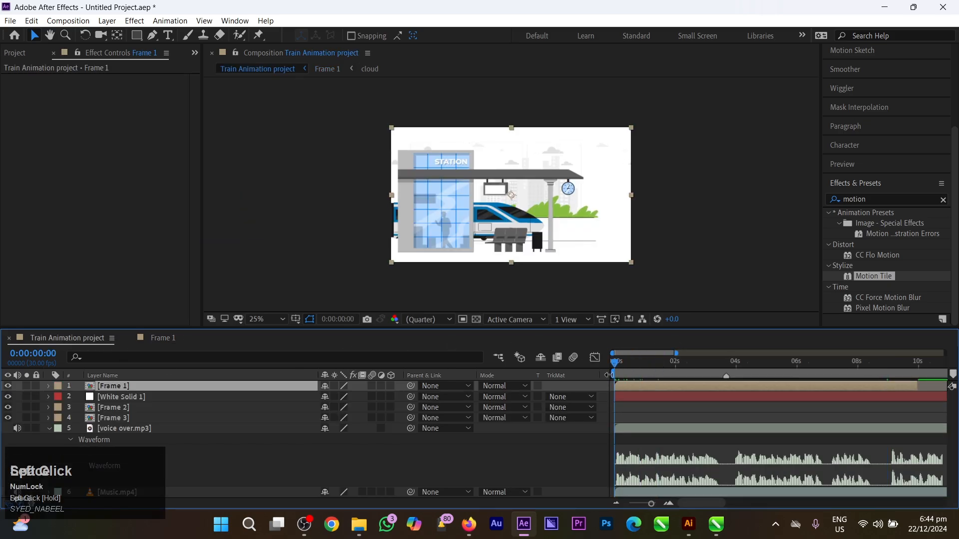
{"action": "key", "text": "space"}
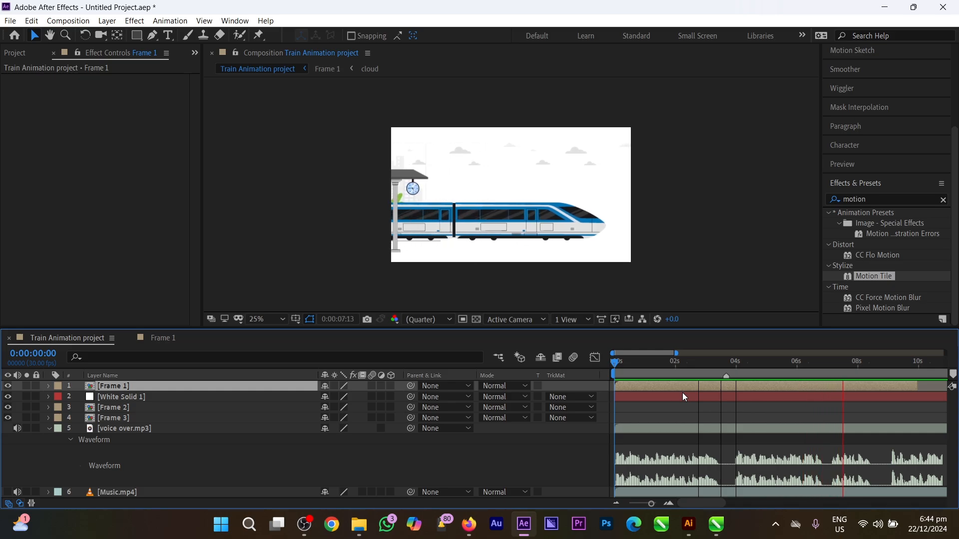
{"action": "key", "text": "space"}
Show the project items and the full main timeline to review the frame clips' placement along the voice-over
{"action": "scroll", "coordinate": [844, 448], "scroll_direction": "down", "scroll_amount": 3, "text": "alt"}
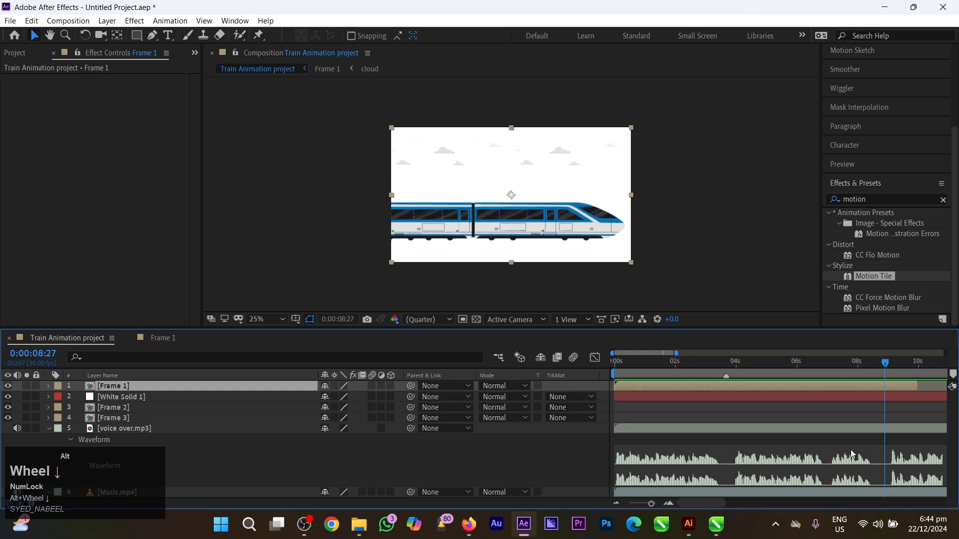
{"action": "scroll", "coordinate": [850, 449], "scroll_direction": "down", "scroll_amount": 2, "text": "alt"}
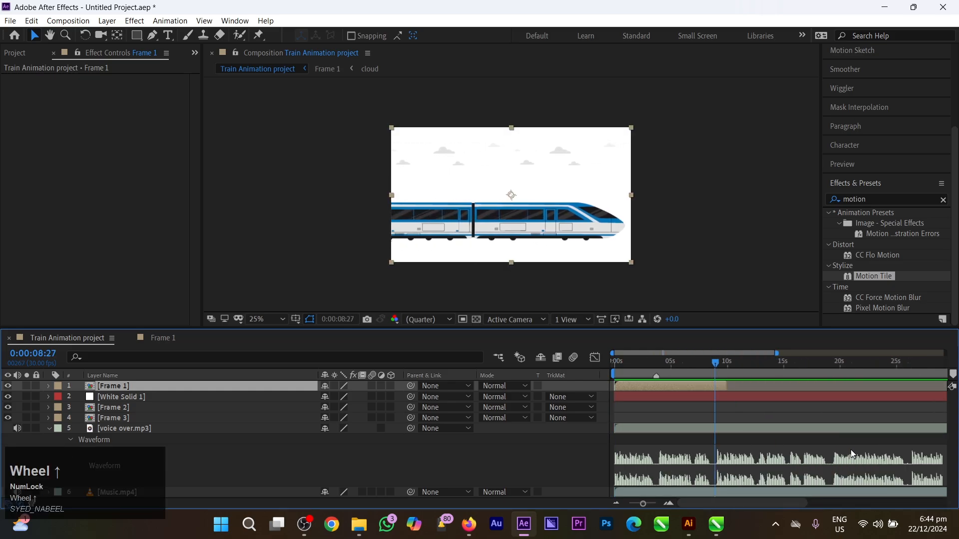
{"action": "left_click", "coordinate": [756, 425]}
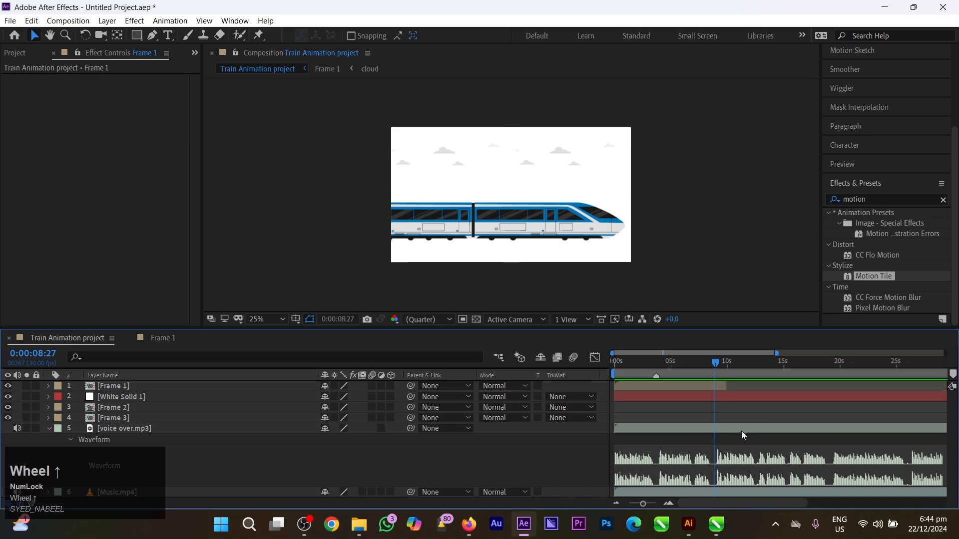
{"action": "left_click", "coordinate": [58, 59]}
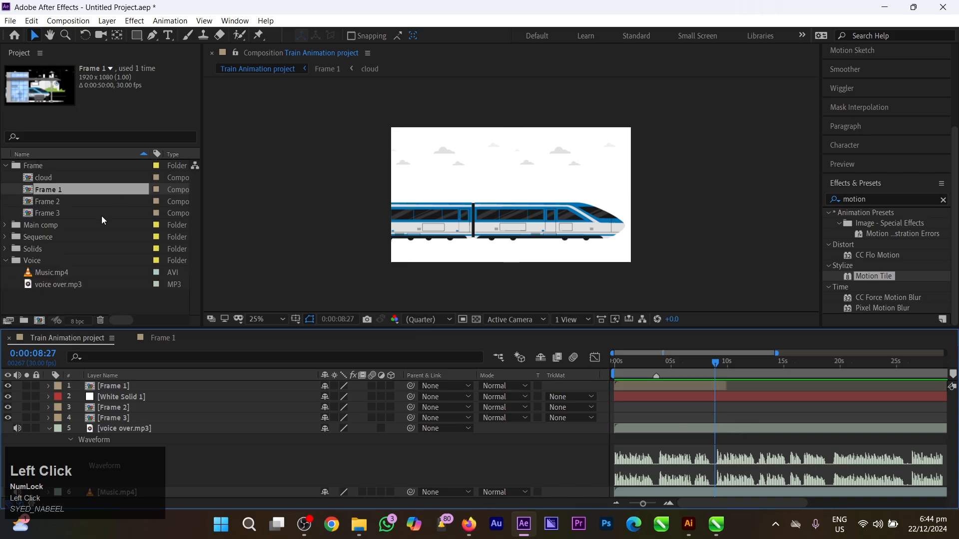
{"action": "scroll", "coordinate": [754, 426], "scroll_direction": "down", "scroll_amount": 3, "text": "alt"}
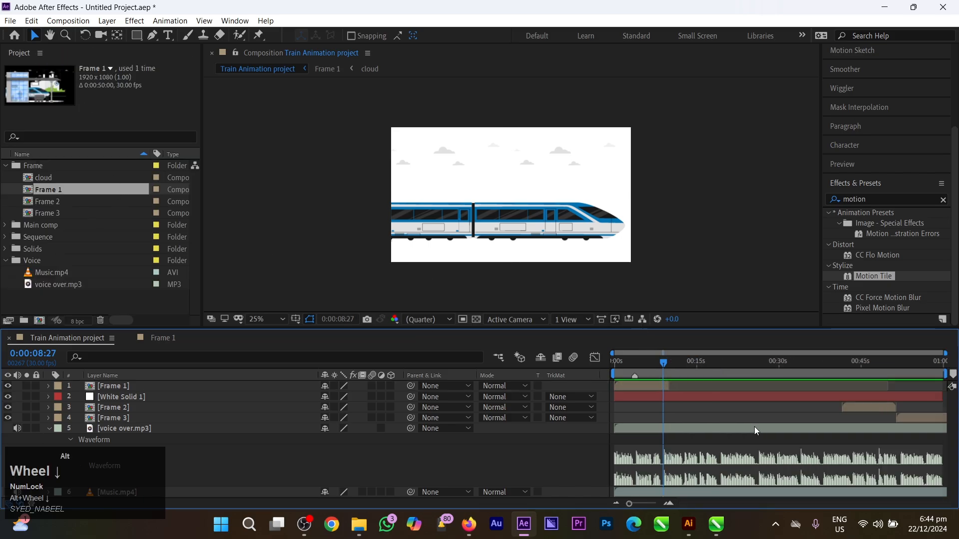
Move the Frame 2 clip to about 0:00:10:00, directly after Frame 1, and raise it to the top of the layer stack
{"action": "left_click", "coordinate": [854, 408]}
{"action": "left_click_drag", "start_coordinate": [853, 408], "coordinate": [687, 424]}
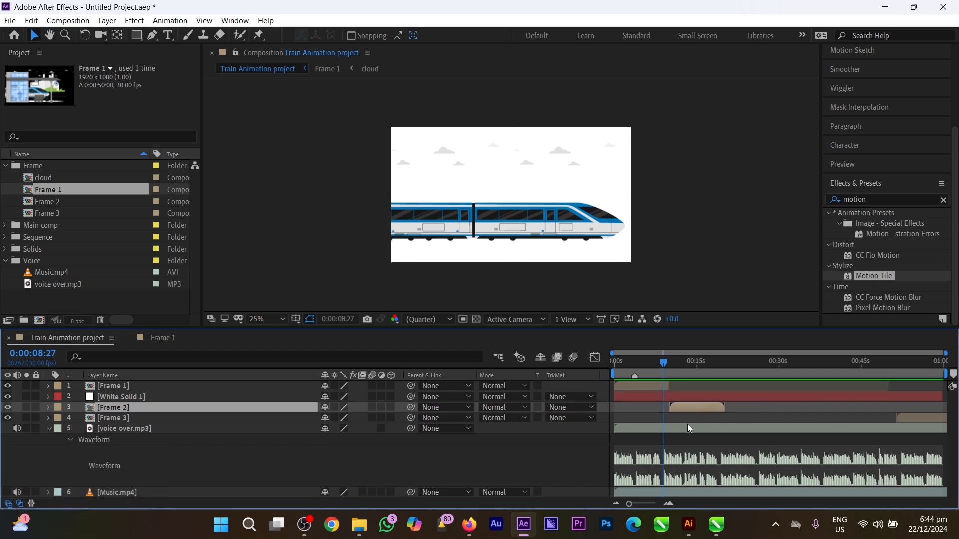
{"action": "key", "text": "ctrl+bracketright"}
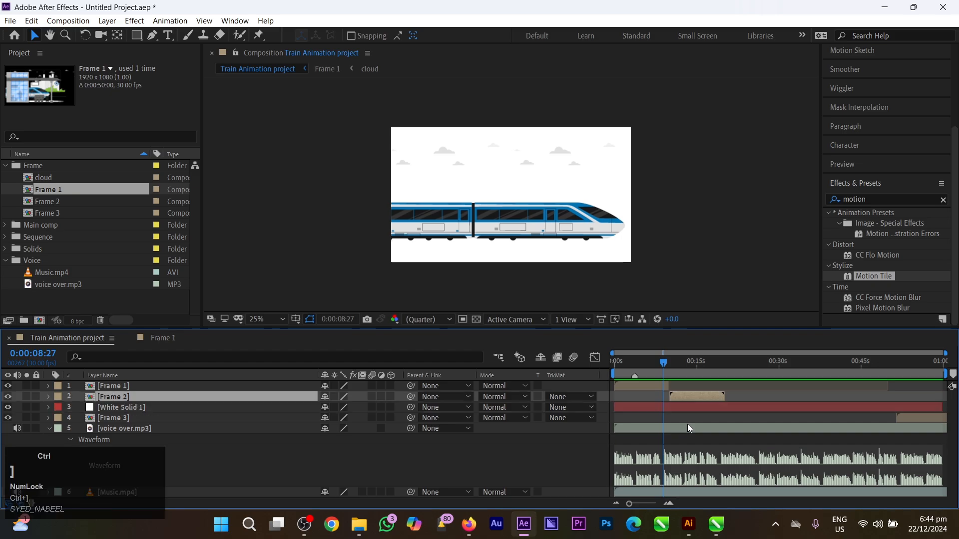
{"action": "scroll", "coordinate": [642, 394], "scroll_direction": "up", "scroll_amount": 3}
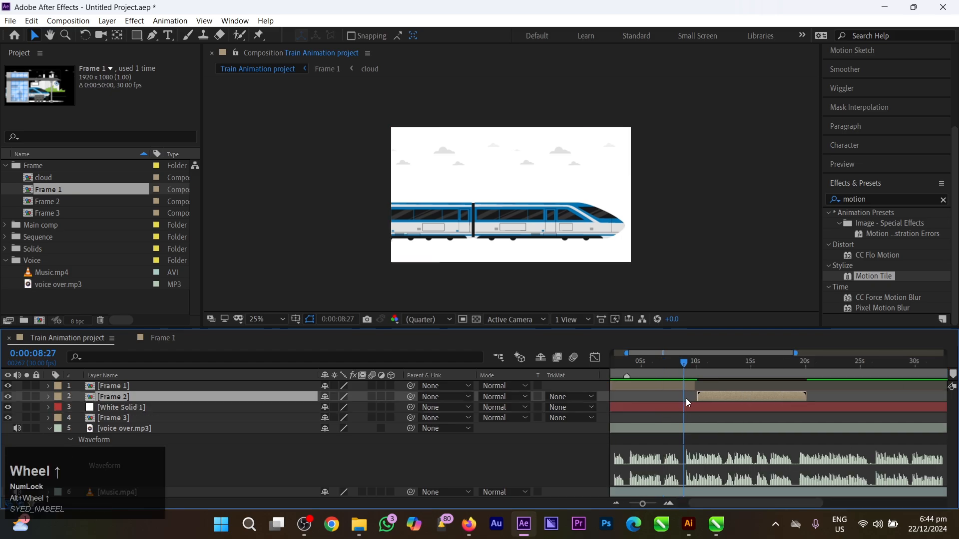
{"action": "key", "text": "ctrl+bracketright"}
{"action": "left_click_drag", "start_coordinate": [710, 387], "coordinate": [708, 367]}
{"action": "left_click", "coordinate": [701, 367]}
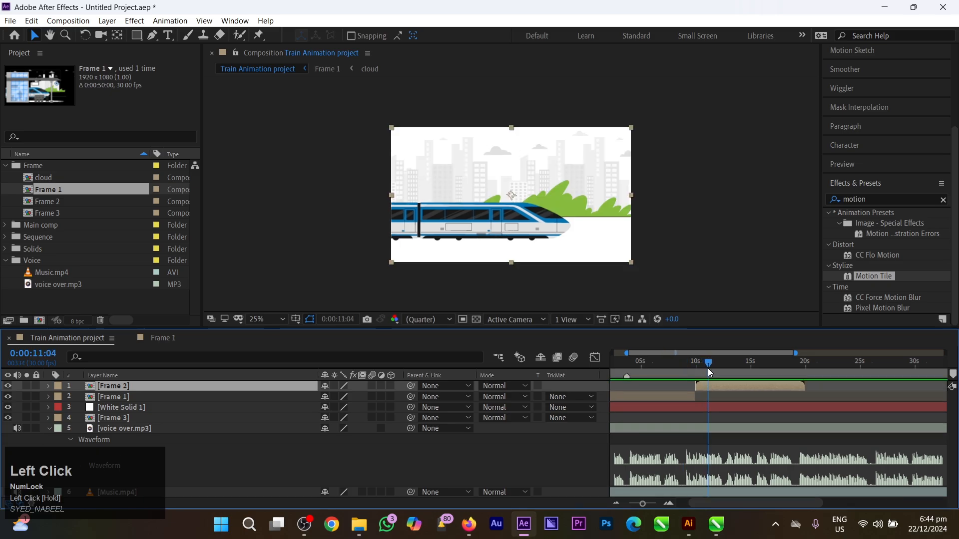
{"action": "mouse_move", "coordinate": [700, 367]}
{"action": "left_mouse_down"}
{"action": "mouse_move", "coordinate": [646, 368]}
{"action": "mouse_move", "coordinate": [700, 374]}
{"action": "left_mouse_up"}
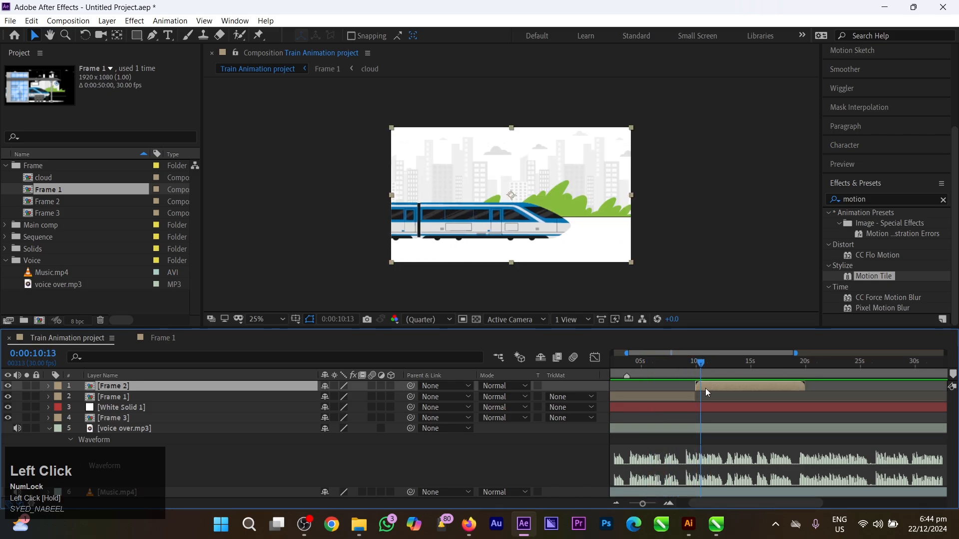
Open the Frame 2 composition, return to its first frame, and hide the train layer
{"action": "double_click", "coordinate": [705, 388]}
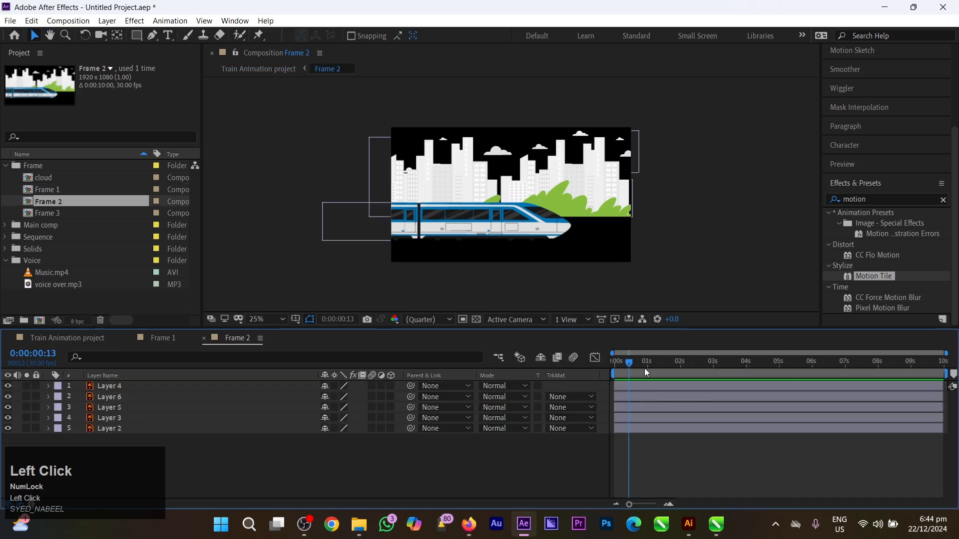
{"action": "left_click_drag", "start_coordinate": [646, 371], "coordinate": [594, 382]}
{"action": "scroll", "coordinate": [574, 223], "scroll_direction": "up", "scroll_amount": 2}
{"action": "scroll", "coordinate": [574, 224], "scroll_direction": "down", "scroll_amount": 2}
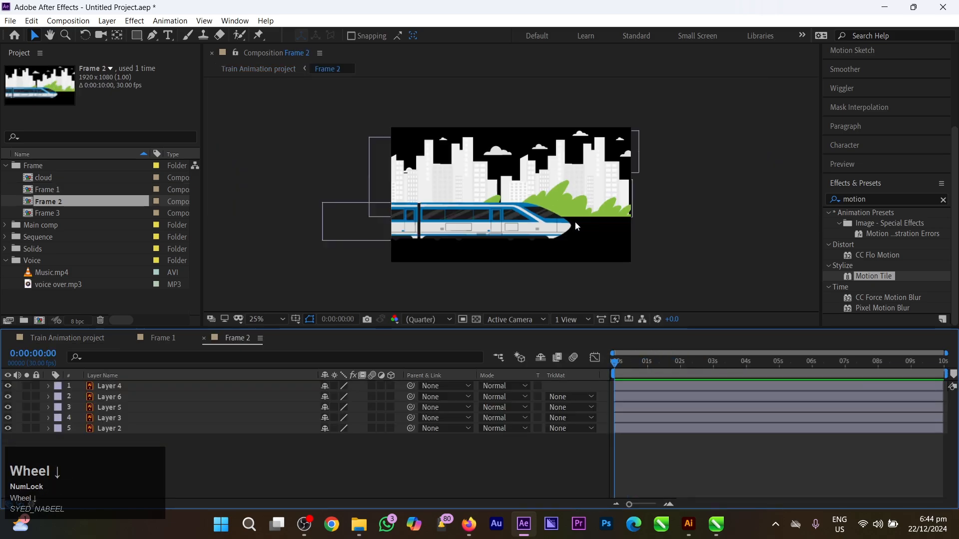
{"action": "left_click", "coordinate": [435, 223]}
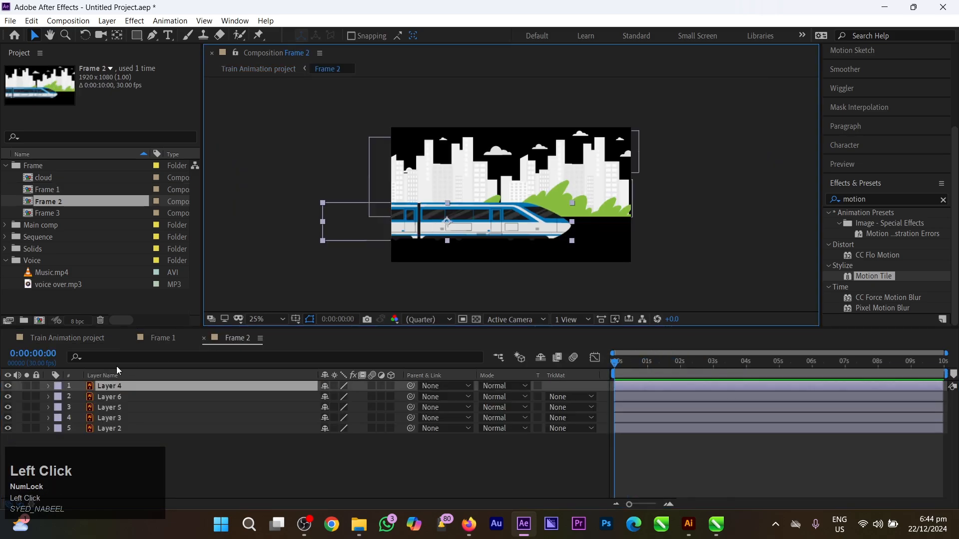
{"action": "left_click", "coordinate": [8, 386]}
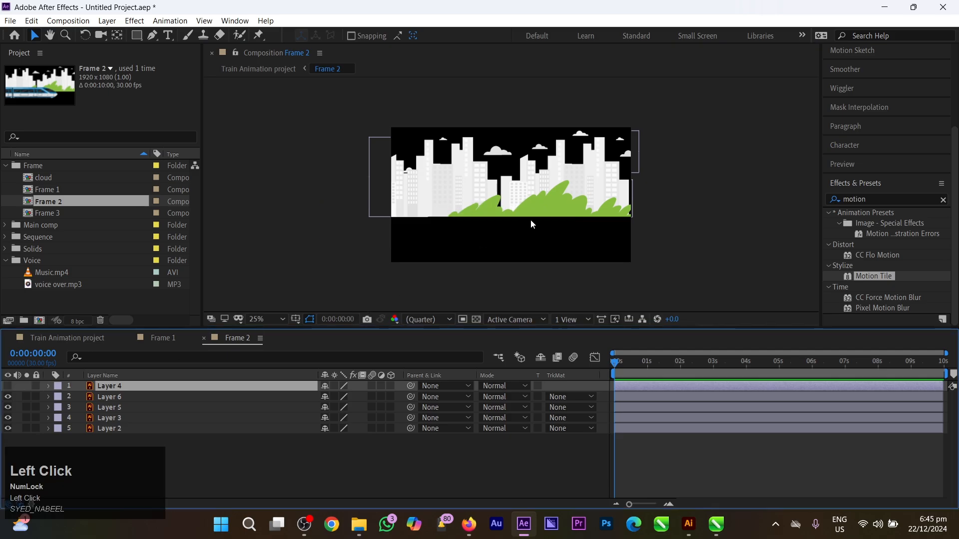
Move the green bushes layer's anchor point to the middle of its bottom edge
{"action": "left_click", "coordinate": [546, 208]}
{"action": "scroll", "coordinate": [568, 212], "scroll_direction": "up", "scroll_amount": 2}
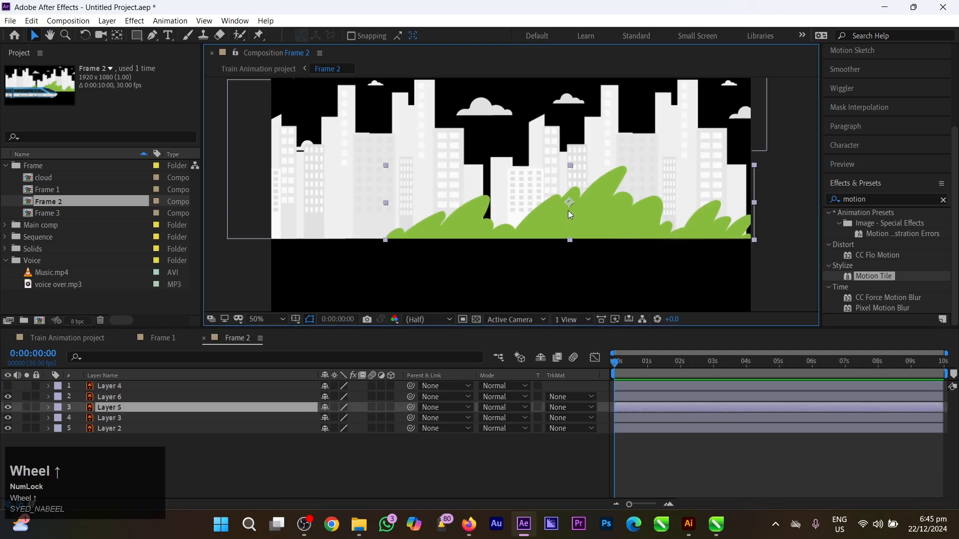
{"action": "key", "text": "y"}
{"action": "left_click_drag", "start_coordinate": [568, 201], "coordinate": [569, 239]}
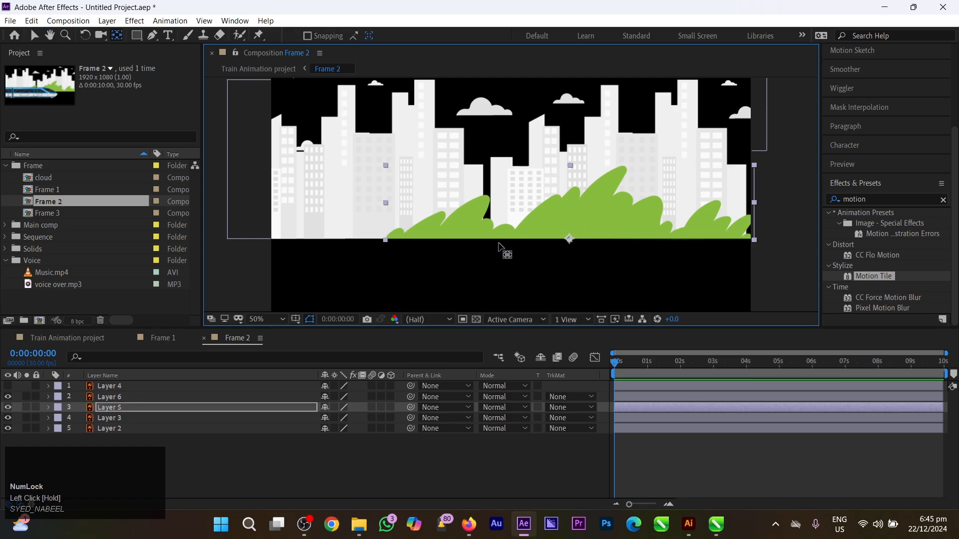
{"action": "left_click", "coordinate": [136, 408]}
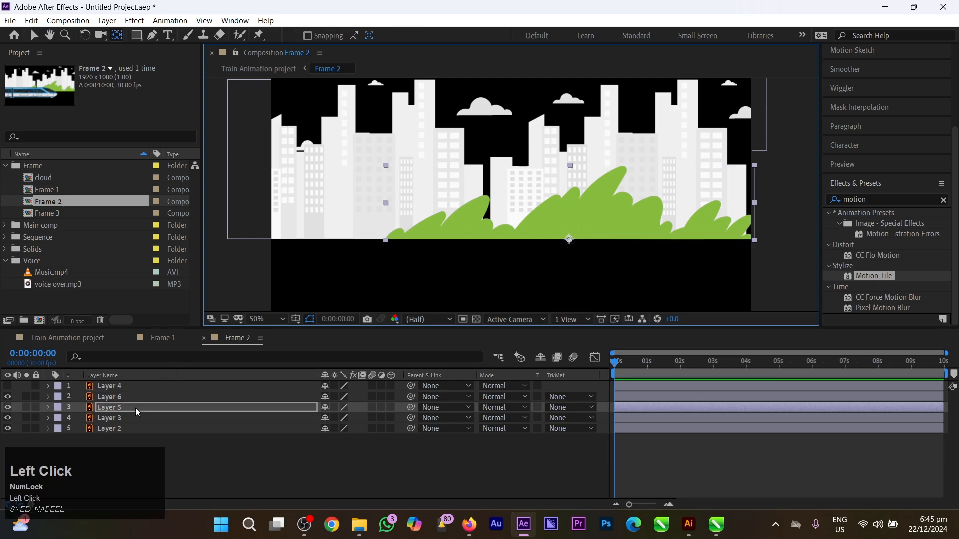
Add the expression wiggle(1,15) to the Scale of the bushes layer and preview the motion
{"action": "left_click", "coordinate": [49, 407]}
{"action": "left_click", "coordinate": [60, 419]}
{"action": "scroll", "coordinate": [58, 419], "scroll_direction": "down", "scroll_amount": 1}
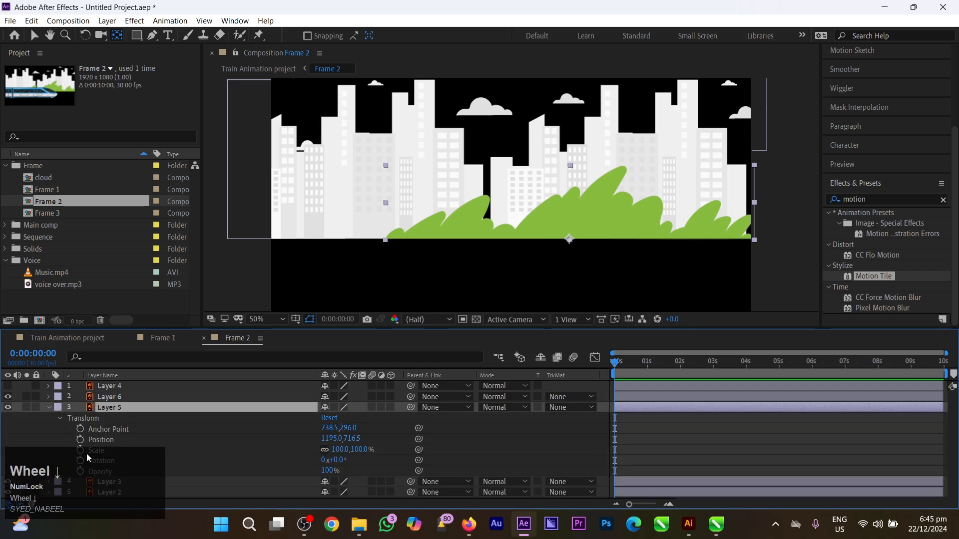
{"action": "key", "text": "alt"}
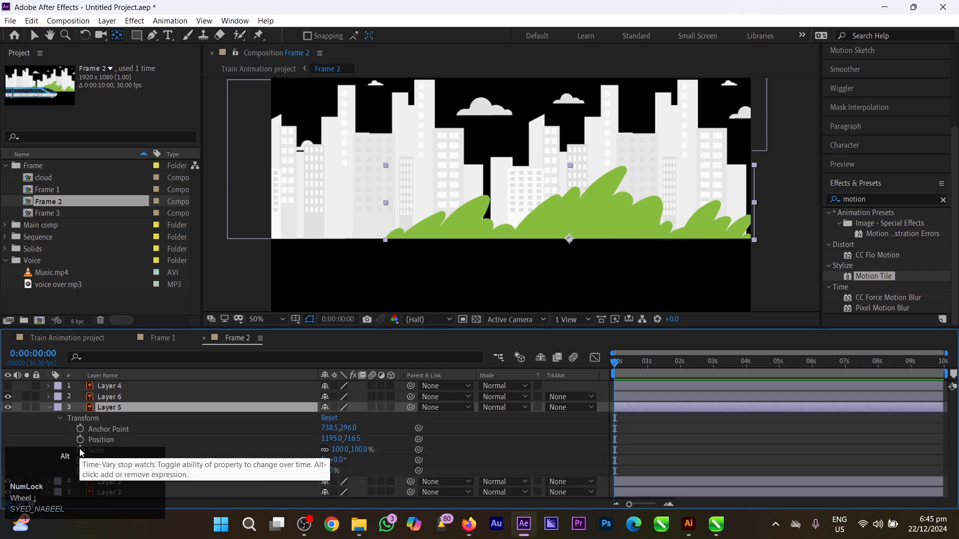
{"action": "scroll", "coordinate": [93, 443], "scroll_direction": "down", "scroll_amount": 1}
{"action": "left_click", "coordinate": [80, 448], "text": "alt"}
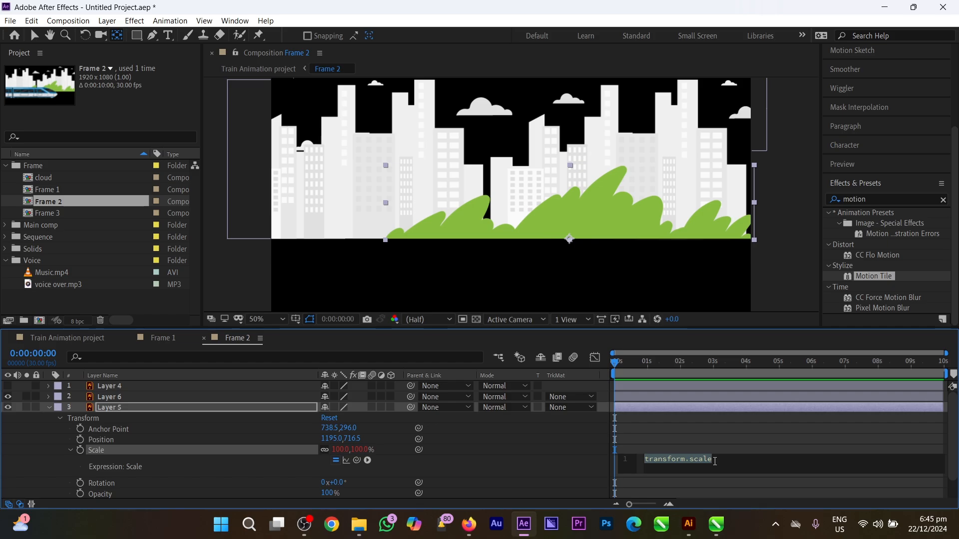
{"action": "type", "text": "w"}
{"action": "left_click", "coordinate": [678, 447]}
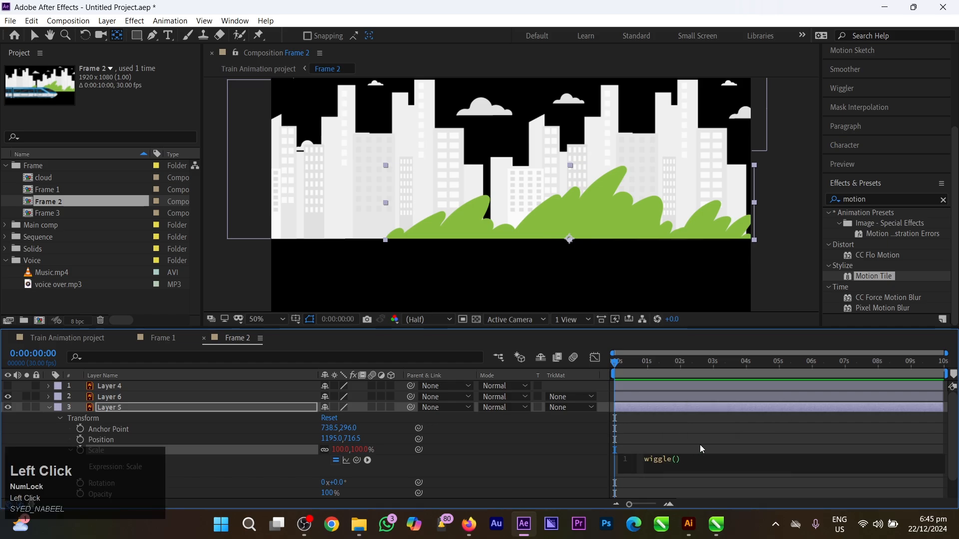
{"action": "type", "text": "1"}
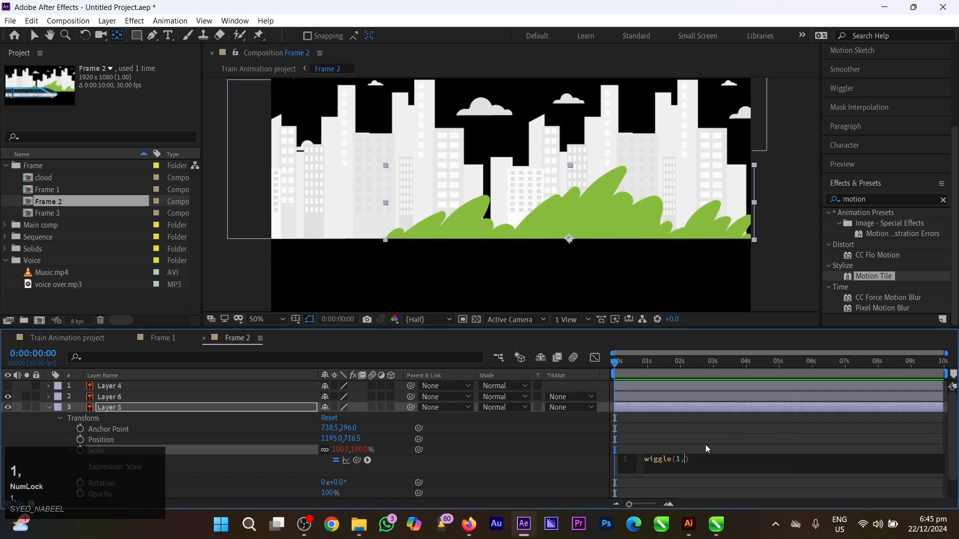
{"action": "type", "text": ",15"}
{"action": "key", "text": "space"}
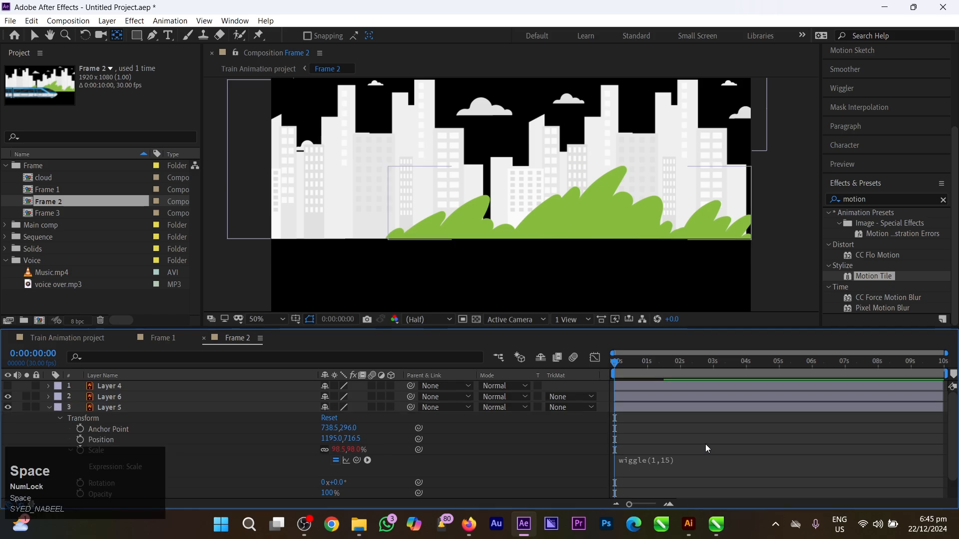
{"action": "scroll", "coordinate": [633, 249], "scroll_direction": "down", "scroll_amount": 4}
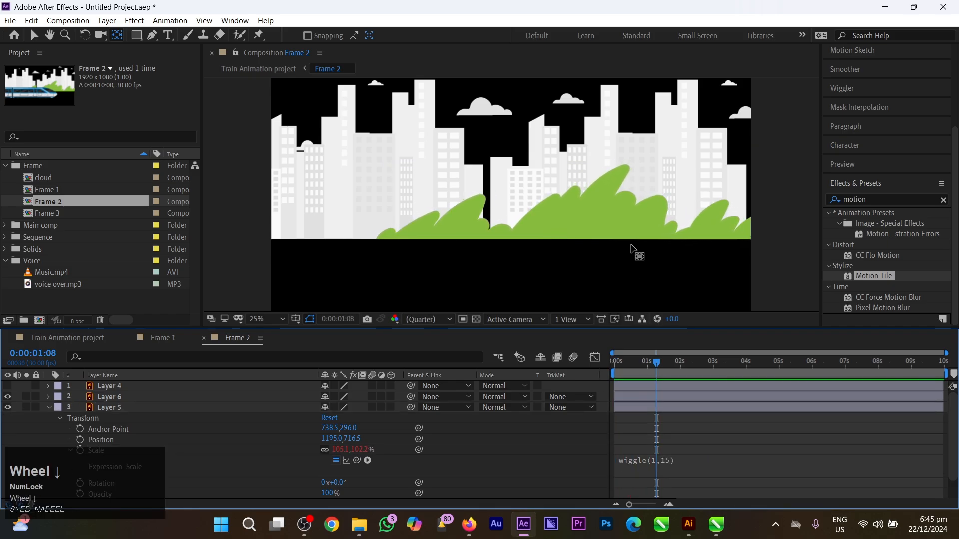
{"action": "scroll", "coordinate": [632, 250], "scroll_direction": "up", "scroll_amount": 2}
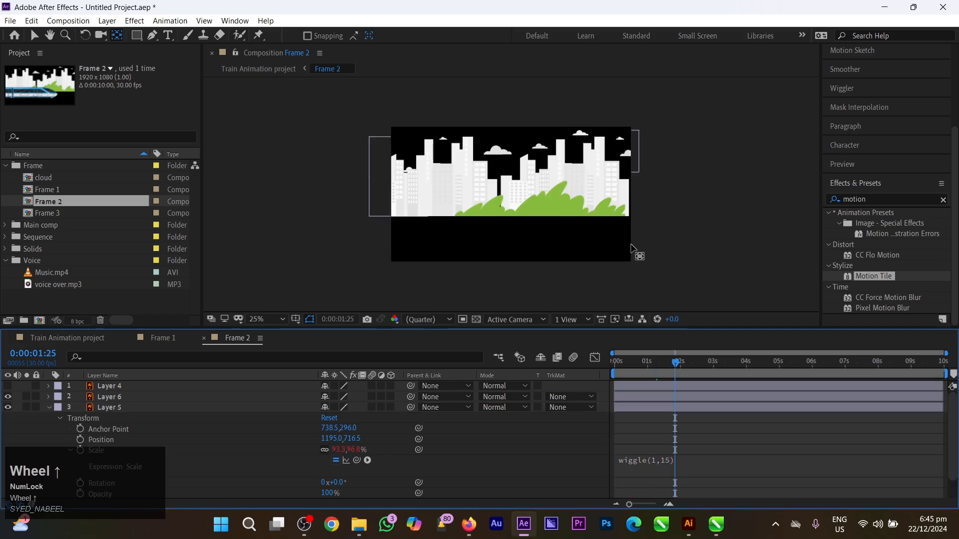
Hide the clouds layer, Layer 2, in the Frame 2 composition
{"action": "left_click", "coordinate": [632, 137]}
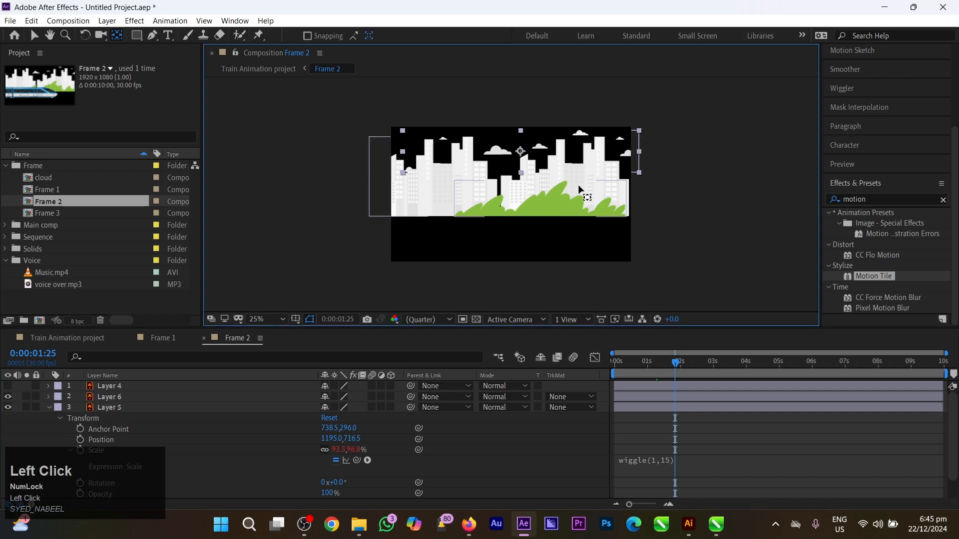
{"action": "scroll", "coordinate": [132, 443], "scroll_direction": "down", "scroll_amount": 2}
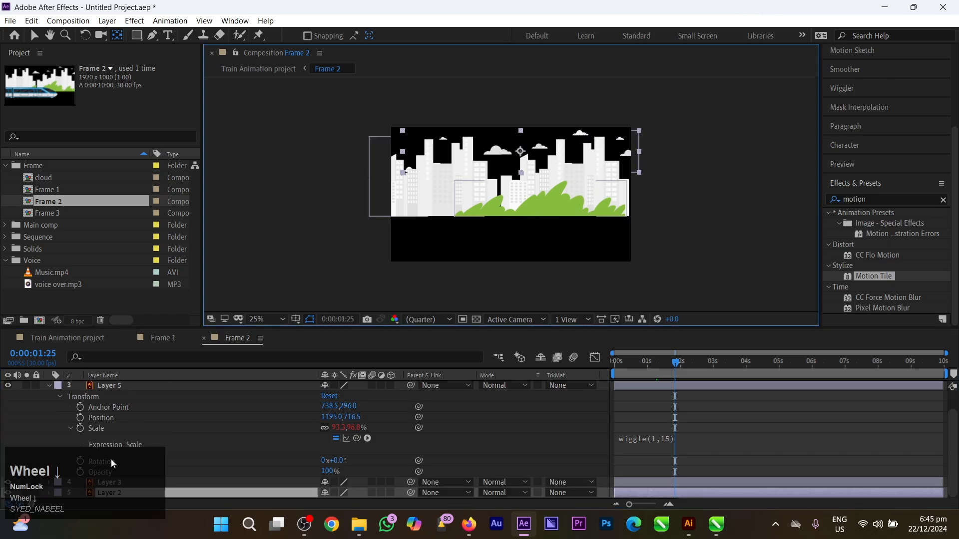
{"action": "left_click", "coordinate": [8, 493]}
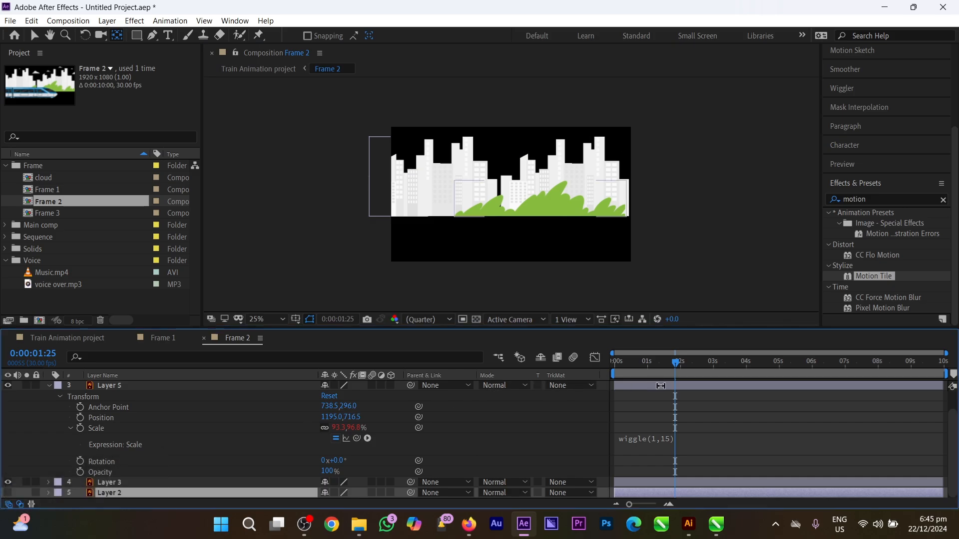
Play back the wiggling bushes against the skyline, including from the start of Frame 2
{"action": "key", "text": "space"}
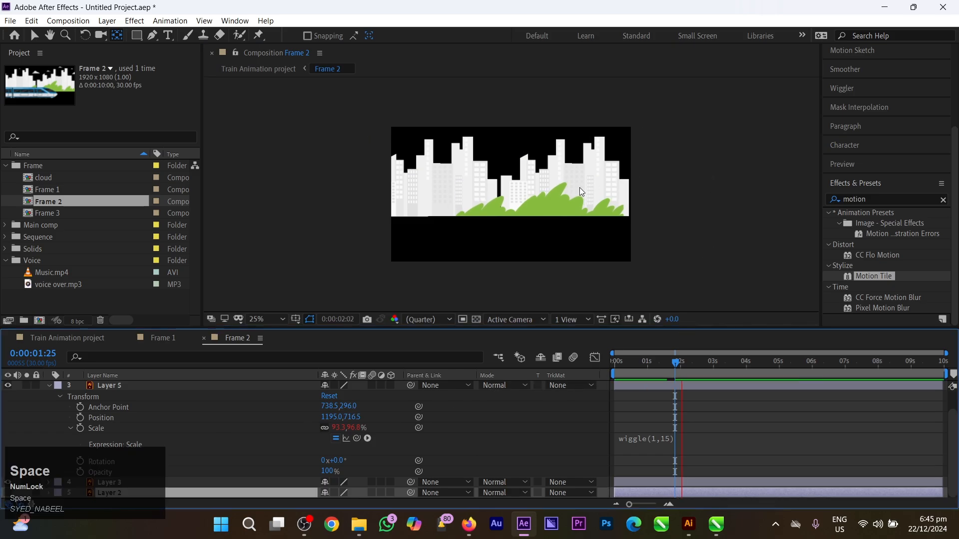
{"action": "left_click", "coordinate": [673, 370]}
{"action": "mouse_move", "coordinate": [672, 369]}
{"action": "left_mouse_down"}
{"action": "mouse_move", "coordinate": [624, 361]}
{"action": "mouse_move", "coordinate": [689, 360]}
{"action": "mouse_move", "coordinate": [616, 362]}
{"action": "left_mouse_up"}
{"action": "key", "text": "space"}
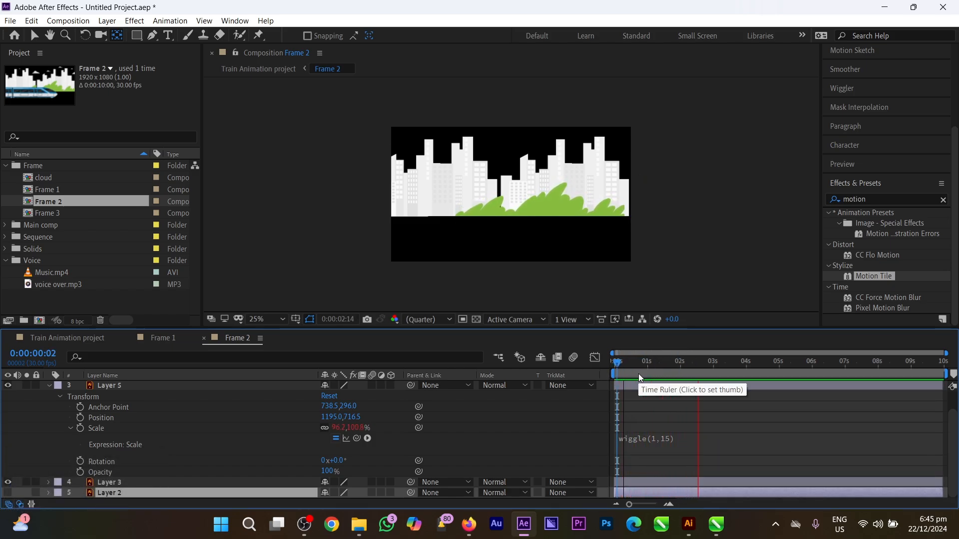
{"action": "key", "text": "space"}
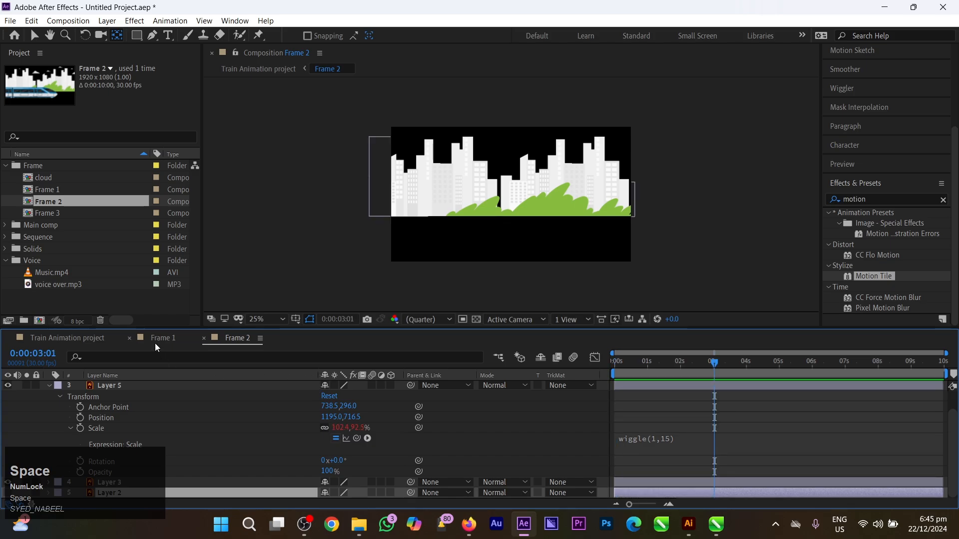
Return to the Train Animation project composition and scrub through the Frame 2 section against the voice-over
{"action": "left_click", "coordinate": [59, 338]}
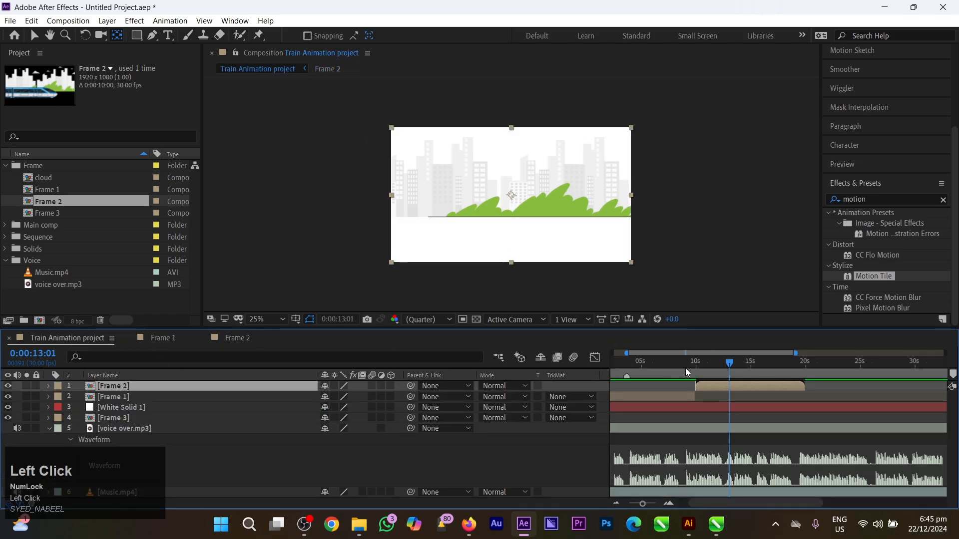
{"action": "left_click_drag", "start_coordinate": [685, 368], "coordinate": [745, 401]}
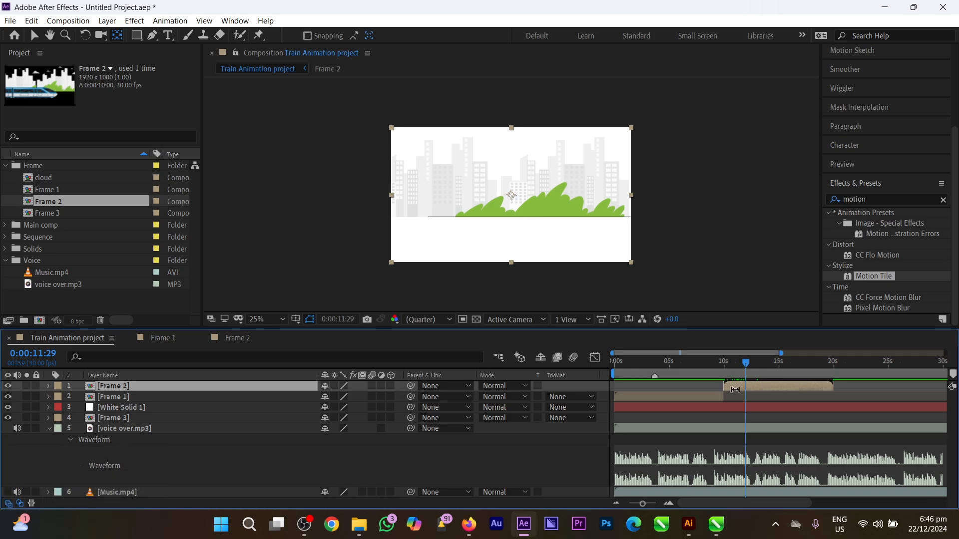
{"action": "scroll", "coordinate": [766, 395], "scroll_direction": "down", "scroll_amount": 2}
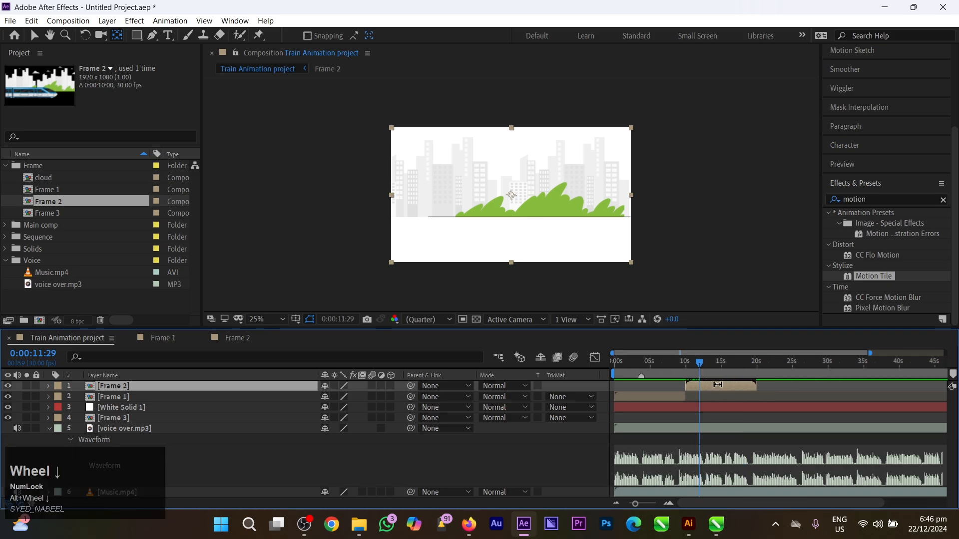
Open the Frame 2 composition and set its duration to 0:00:50:00
{"action": "double_click", "coordinate": [697, 386]}
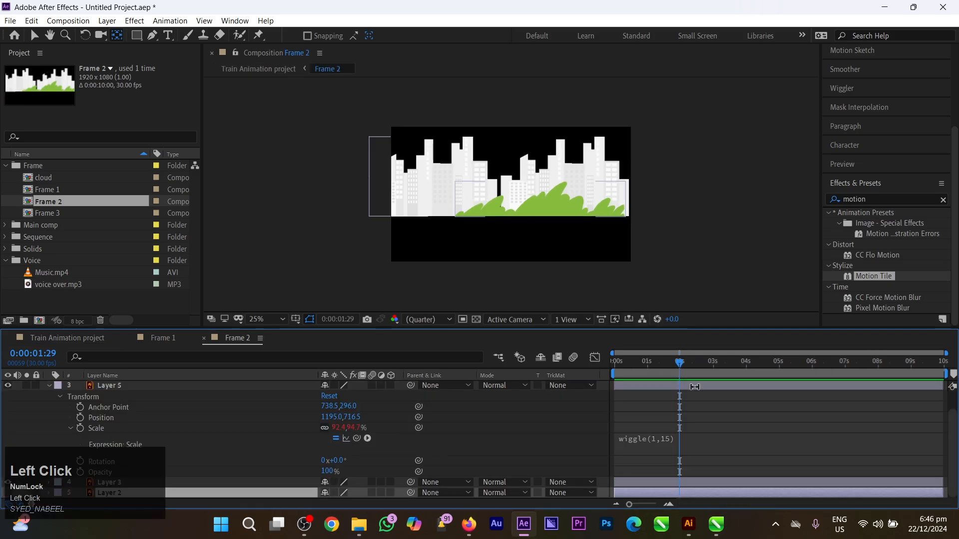
{"action": "key", "text": "ctrl+k"}
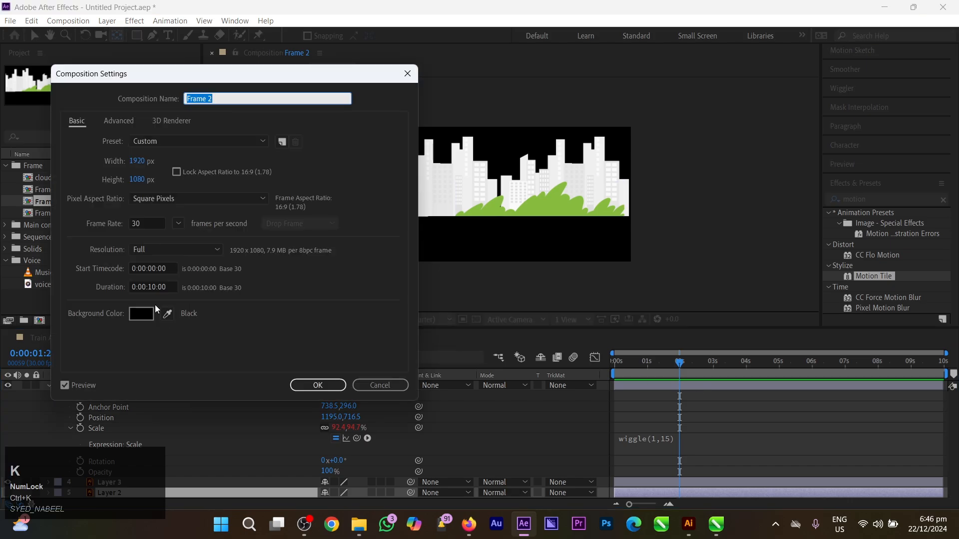
{"action": "left_click", "coordinate": [149, 286]}
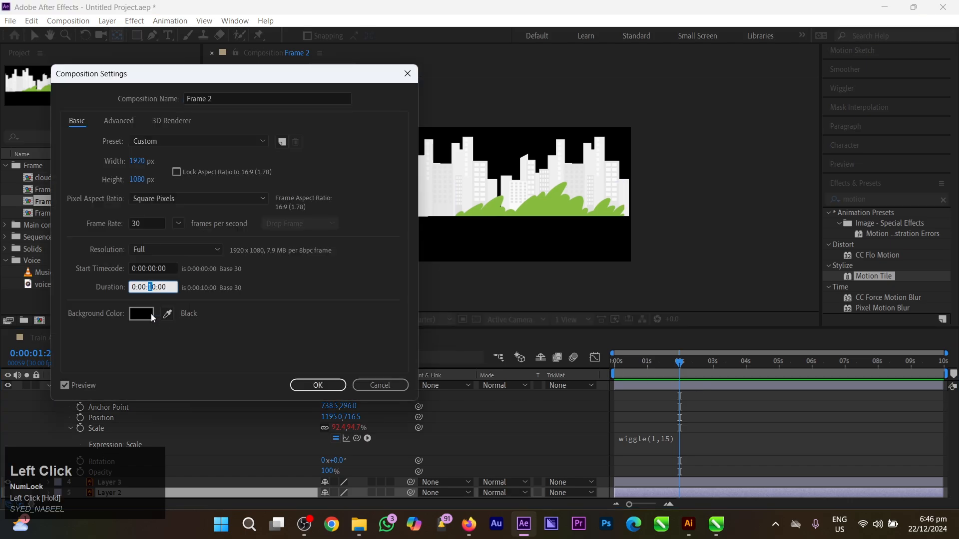
{"action": "type", "text": "5"}
{"action": "left_click", "coordinate": [318, 385]}
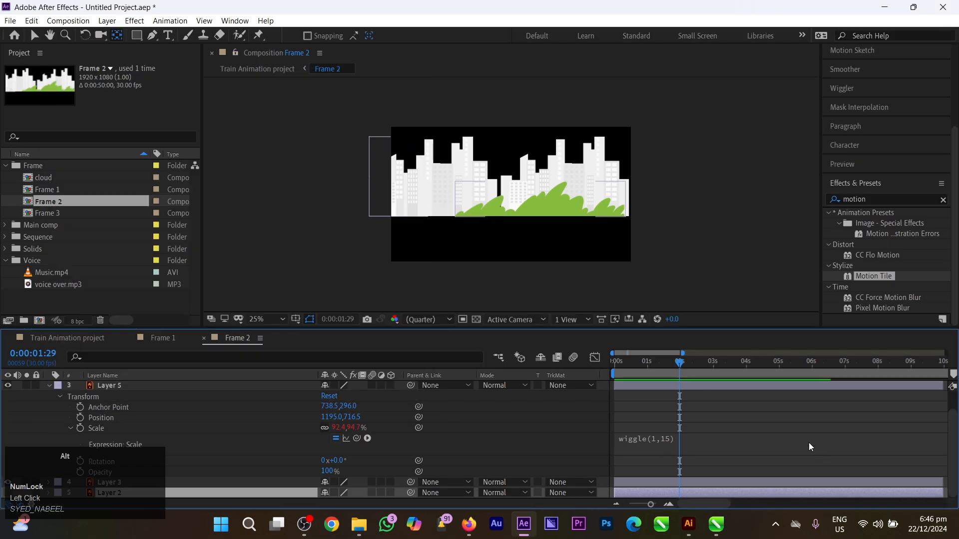
Extend all layers in the Frame 2 composition to the end of its 50-second duration
{"action": "scroll", "coordinate": [808, 442], "scroll_direction": "down", "scroll_amount": 2, "text": "alt"}
{"action": "scroll", "coordinate": [799, 441], "scroll_direction": "down", "scroll_amount": 2, "text": "alt"}
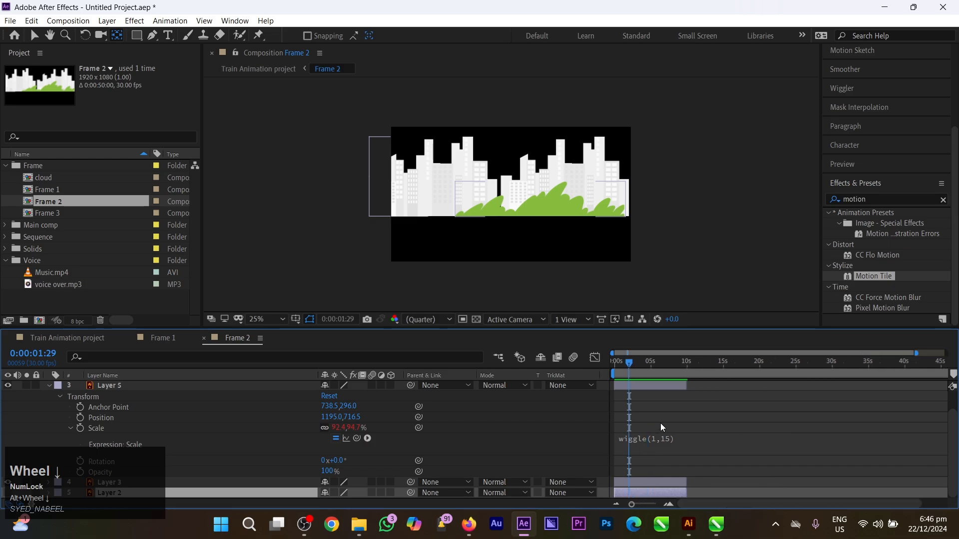
{"action": "key", "text": "ctrl+a"}
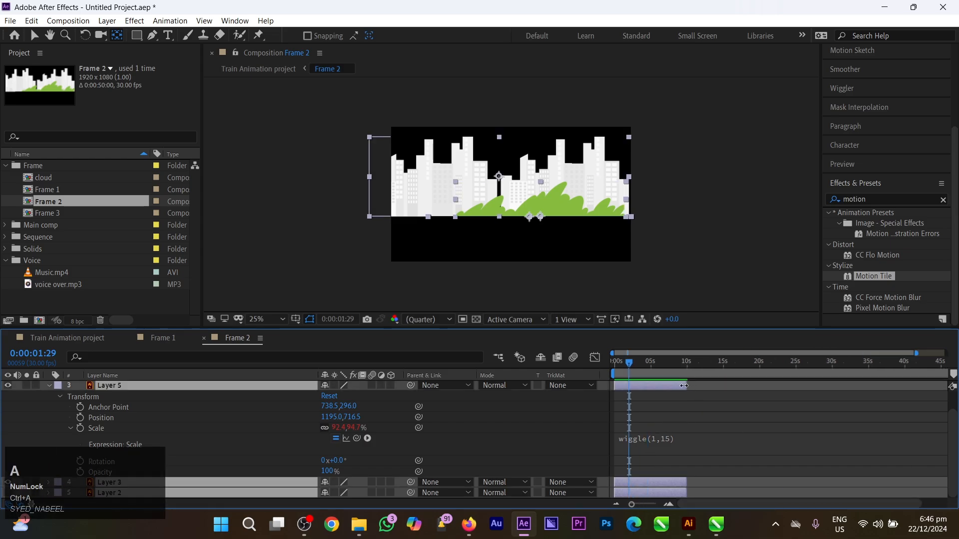
{"action": "left_click_drag", "start_coordinate": [684, 385], "coordinate": [946, 395]}
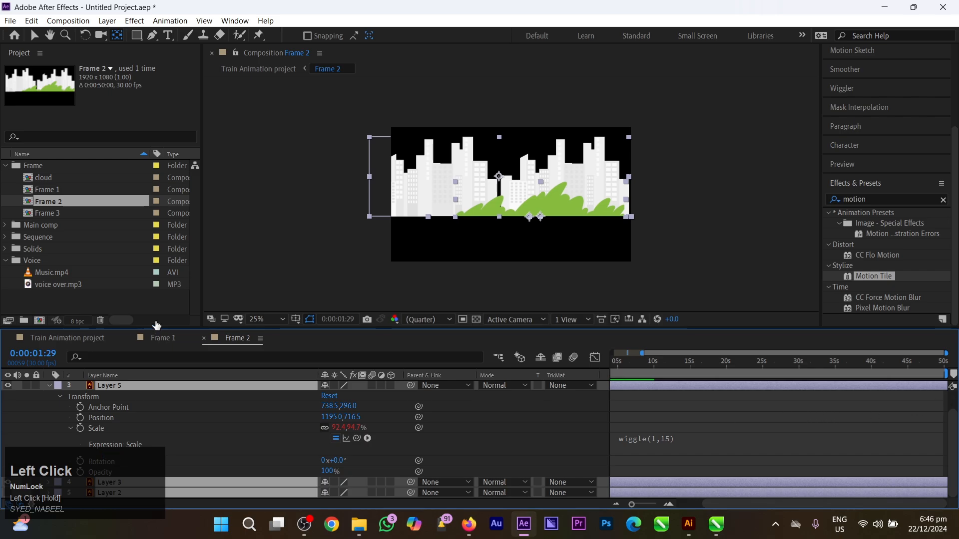
In the Train Animation project composition, extend the Frame 2 layer's end to its full length and check it around 0:00:11:16
{"action": "left_click", "coordinate": [99, 338]}
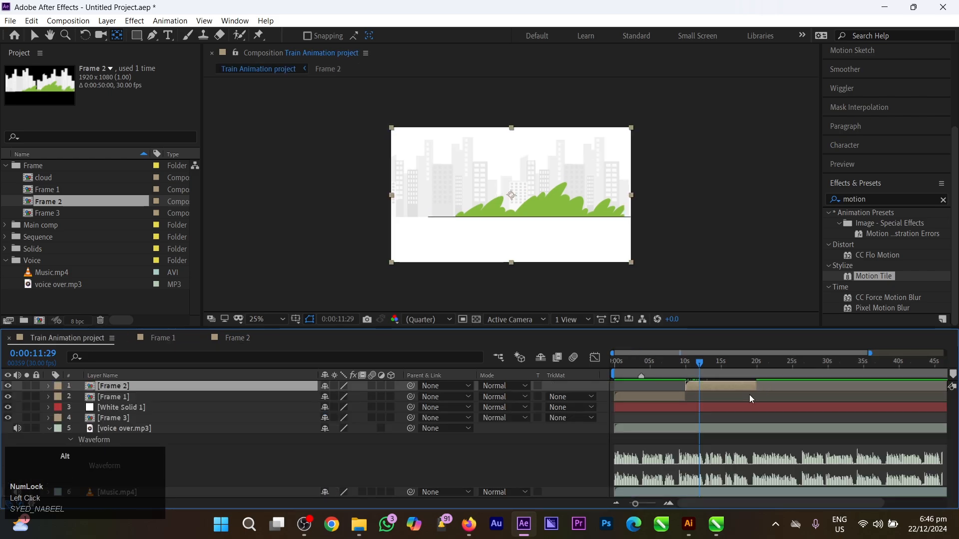
{"action": "scroll", "coordinate": [751, 398], "scroll_direction": "down", "scroll_amount": 3}
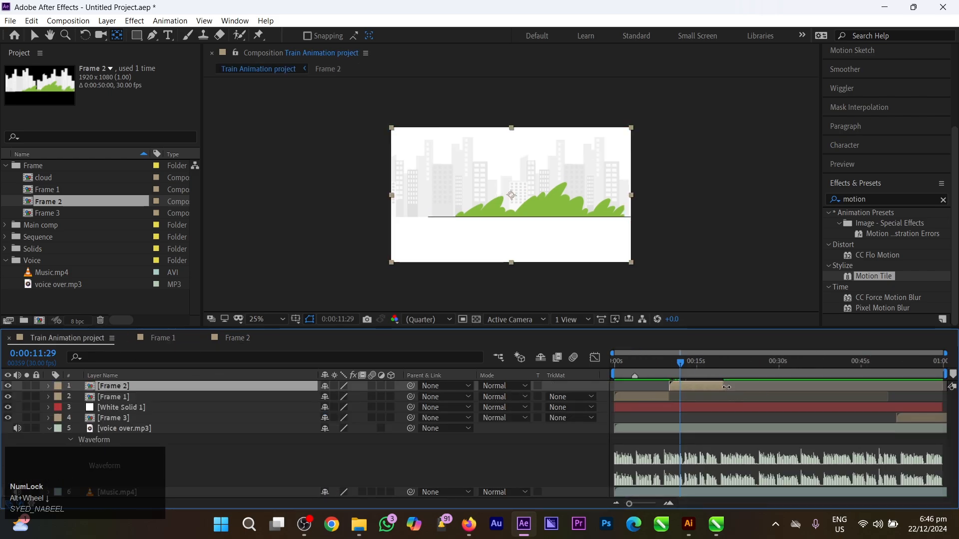
{"action": "left_click_drag", "start_coordinate": [726, 387], "coordinate": [955, 400]}
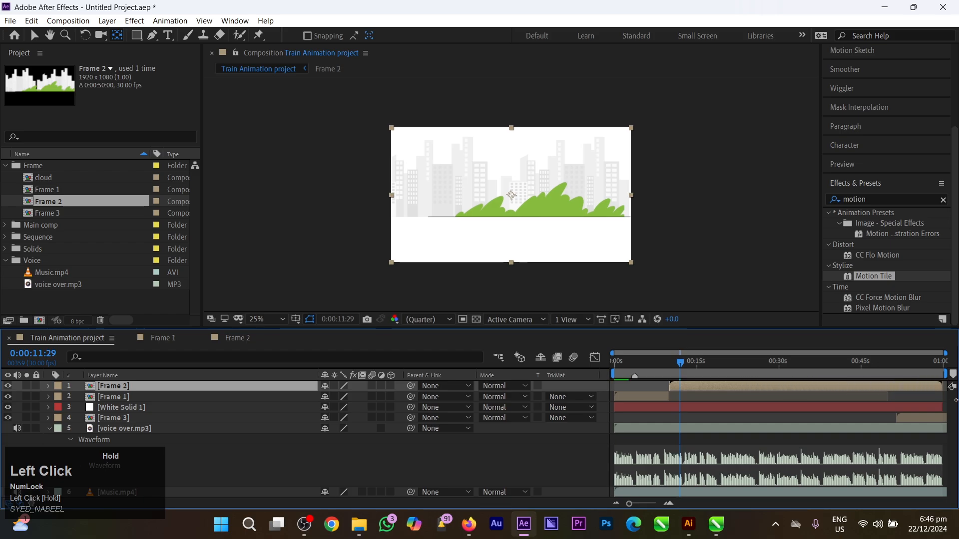
{"action": "left_click_drag", "start_coordinate": [688, 372], "coordinate": [677, 397]}
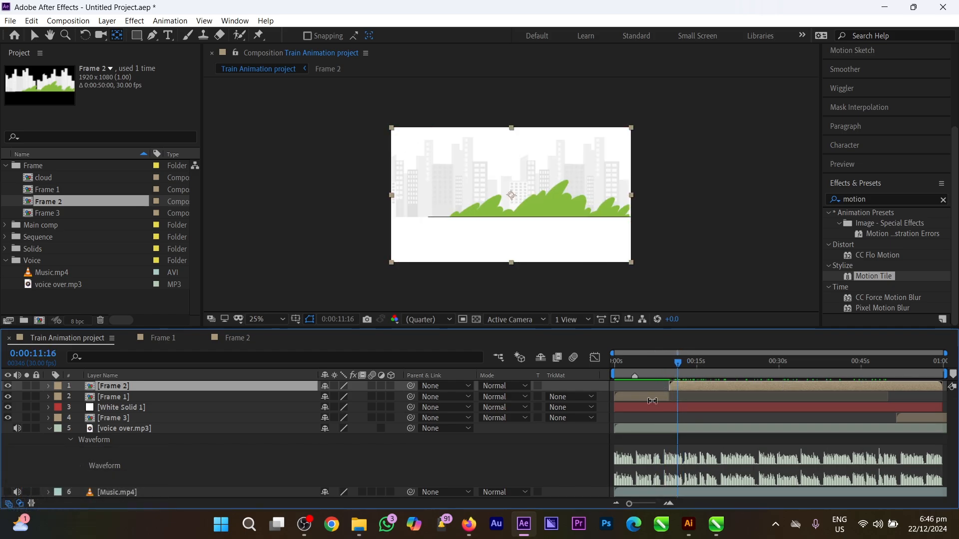
Cut the Frame 2 layer from the Train Animation project composition and open the Frame 1 composition
{"action": "scroll", "coordinate": [652, 401], "scroll_direction": "up", "scroll_amount": 4}
{"action": "left_click", "coordinate": [714, 391]}
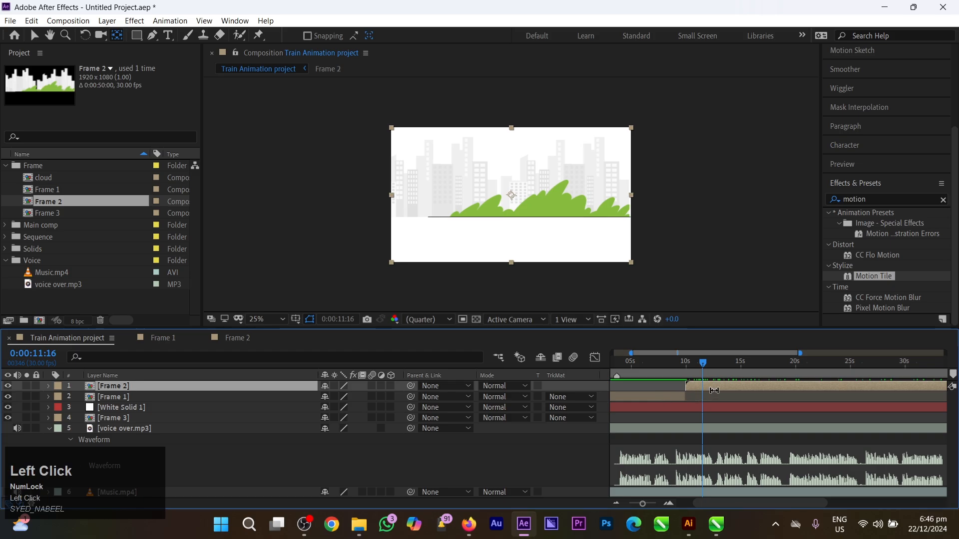
{"action": "key", "text": "ctrl+x"}
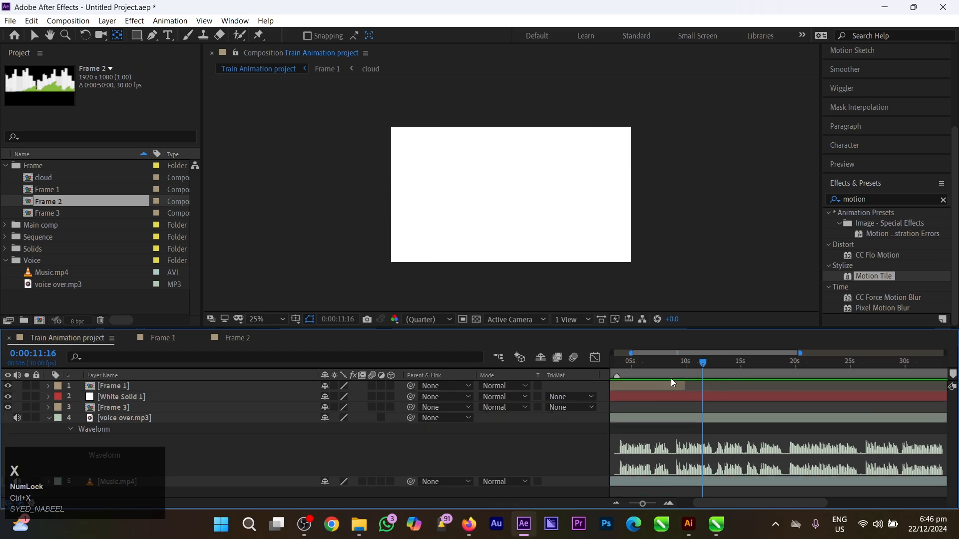
{"action": "left_click_drag", "start_coordinate": [654, 369], "coordinate": [673, 381]}
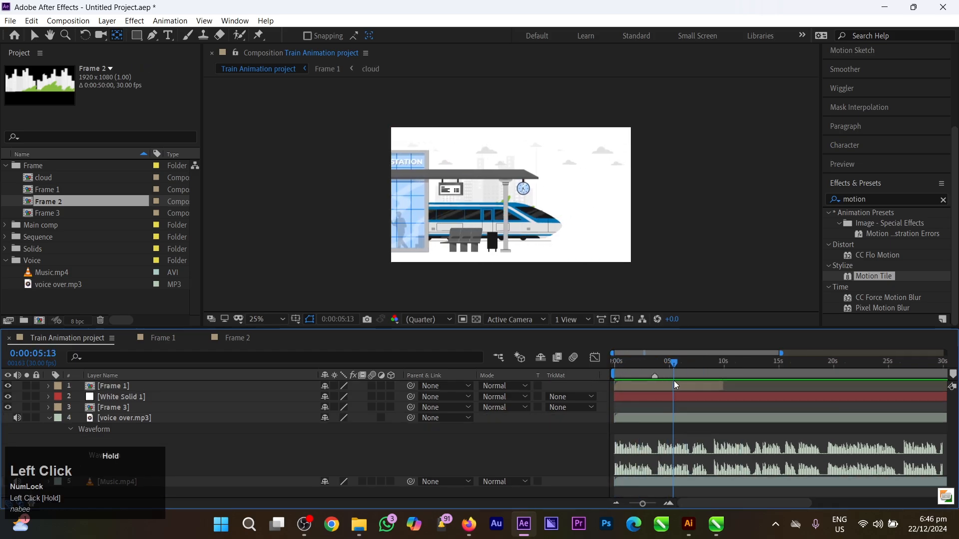
{"action": "left_click", "coordinate": [677, 385]}
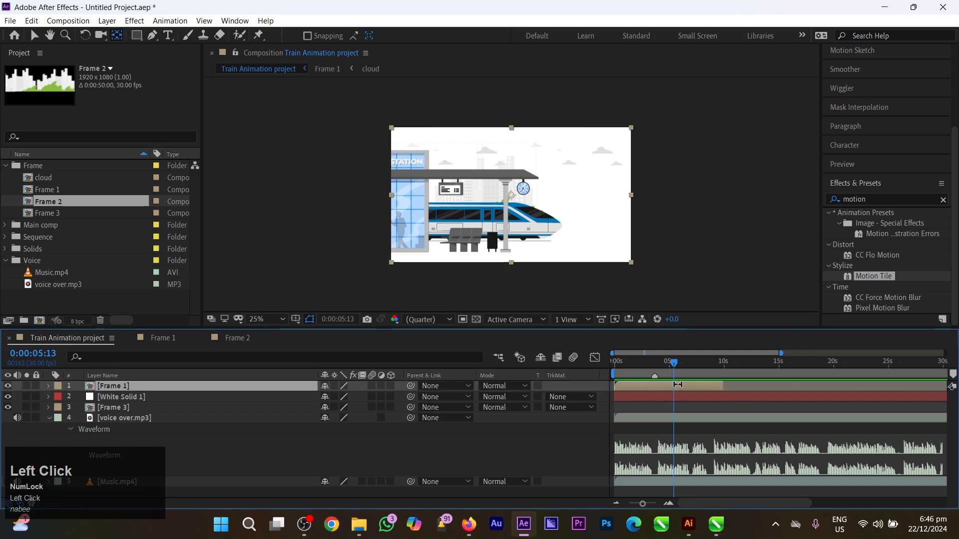
{"action": "double_click", "coordinate": [677, 384]}
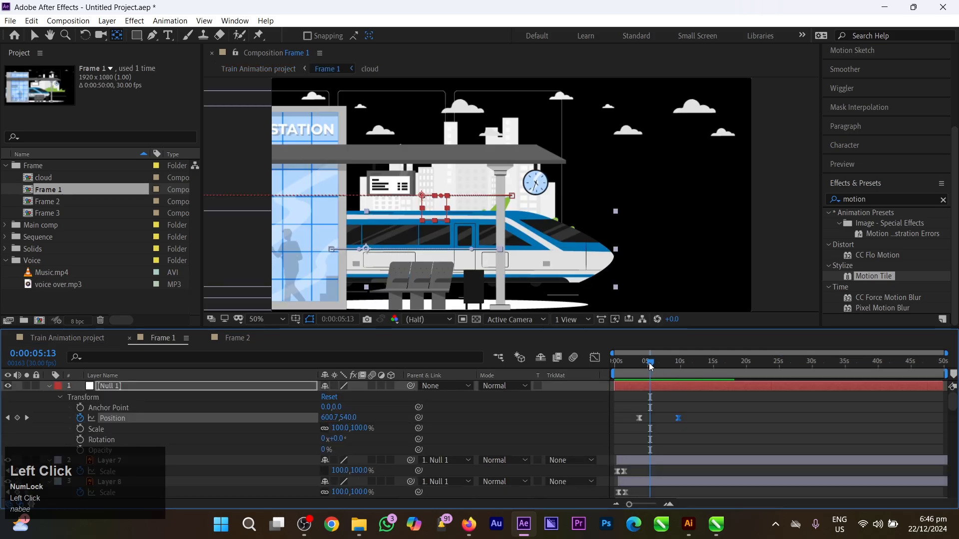
Paste the Frame 2 layer into Frame 1 and make it start at 0:00:03:20, at Null 1's first Position keyframe
{"action": "left_click_drag", "start_coordinate": [649, 362], "coordinate": [634, 366]}
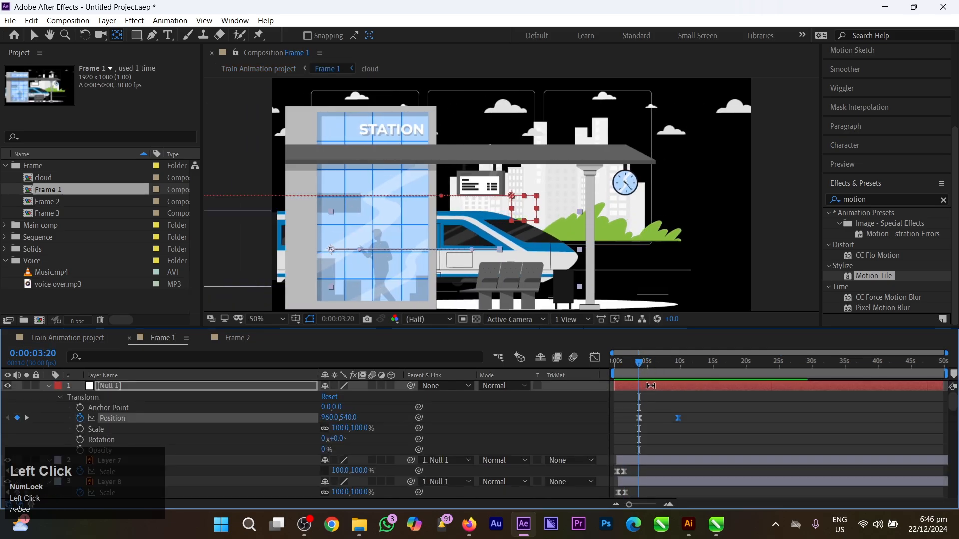
{"action": "key", "text": "ctrl"}
{"action": "key", "text": "ctrl+v"}
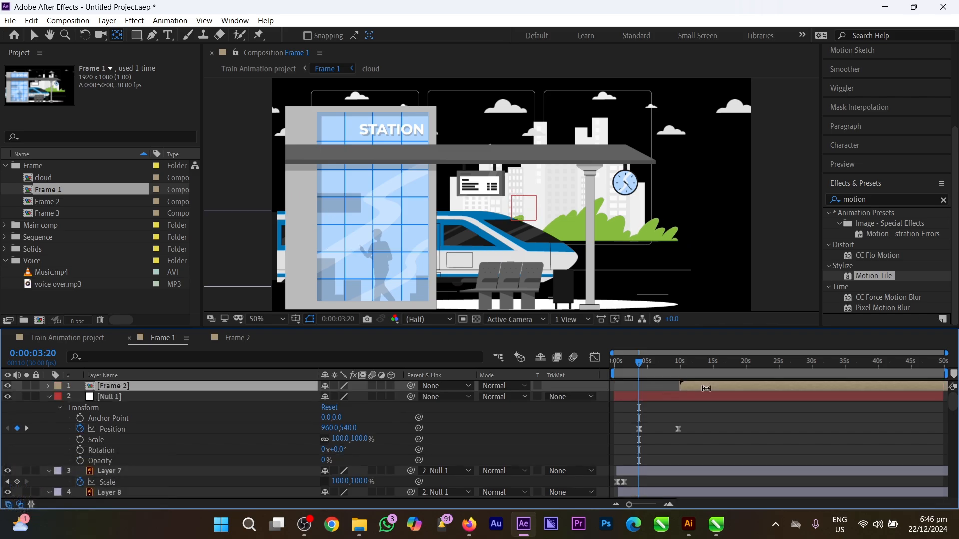
{"action": "key", "text": "bracketleft"}
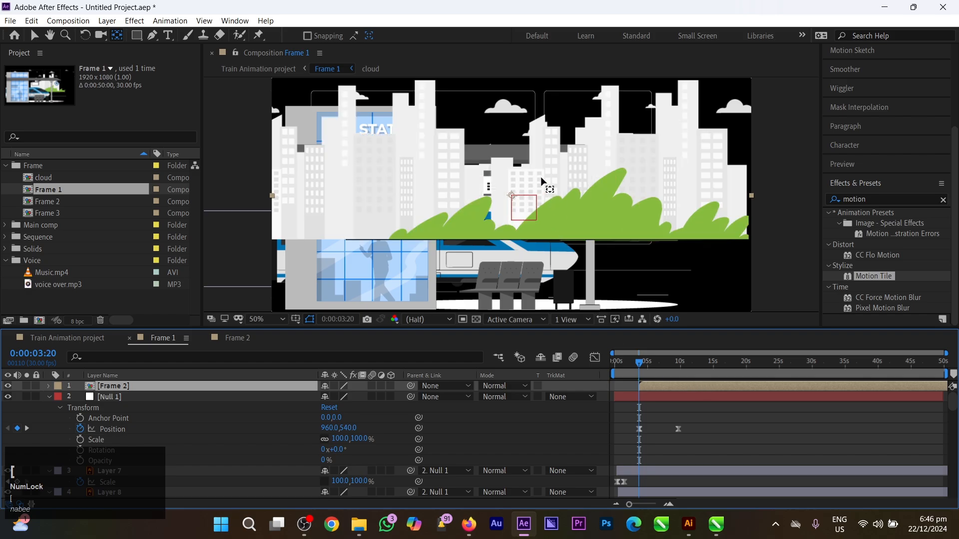
{"action": "scroll", "coordinate": [510, 195], "scroll_direction": "down", "scroll_amount": 2}
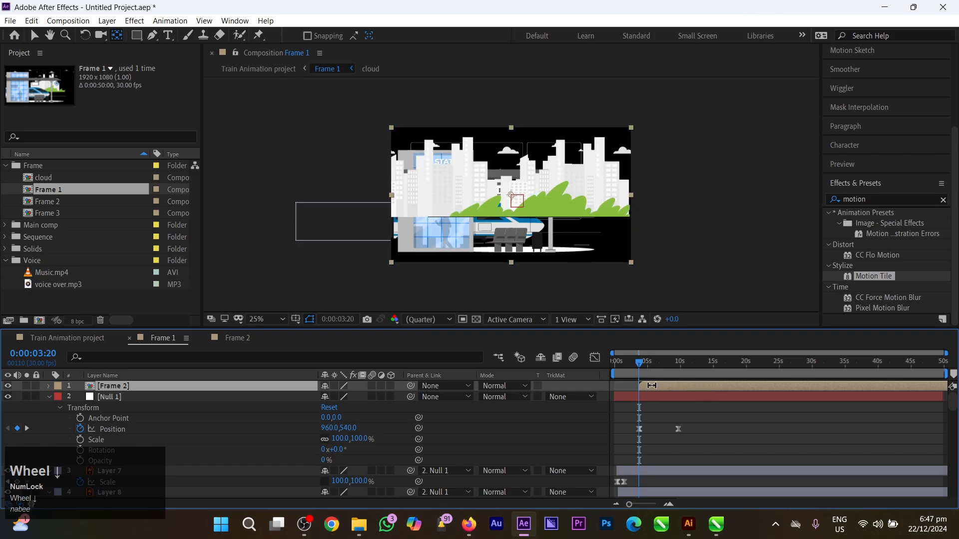
Move the Frame 2 layer horizontally just beyond the frame's right edge, to Position 2880, 540
{"action": "key", "text": "v"}
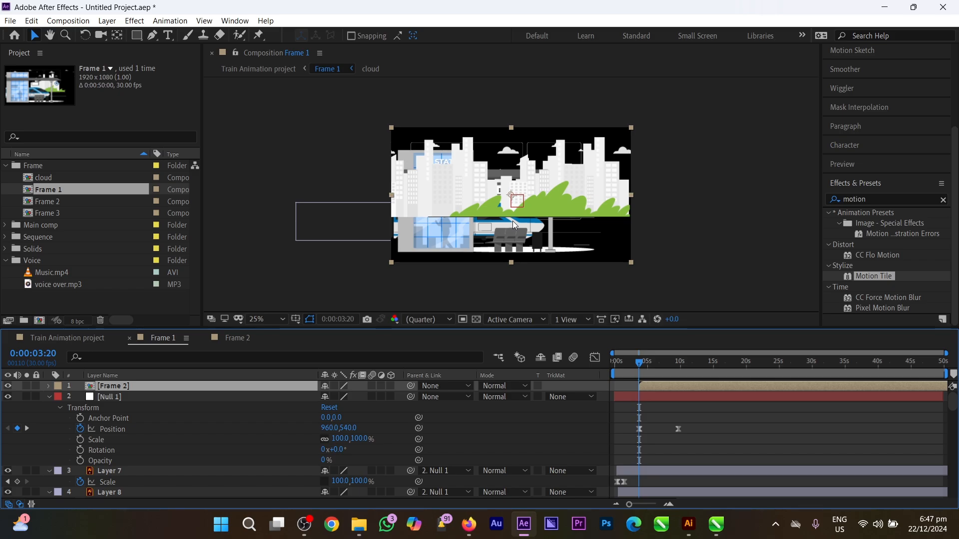
{"action": "key", "text": "shift"}
{"action": "key", "text": "Num_Lock"}
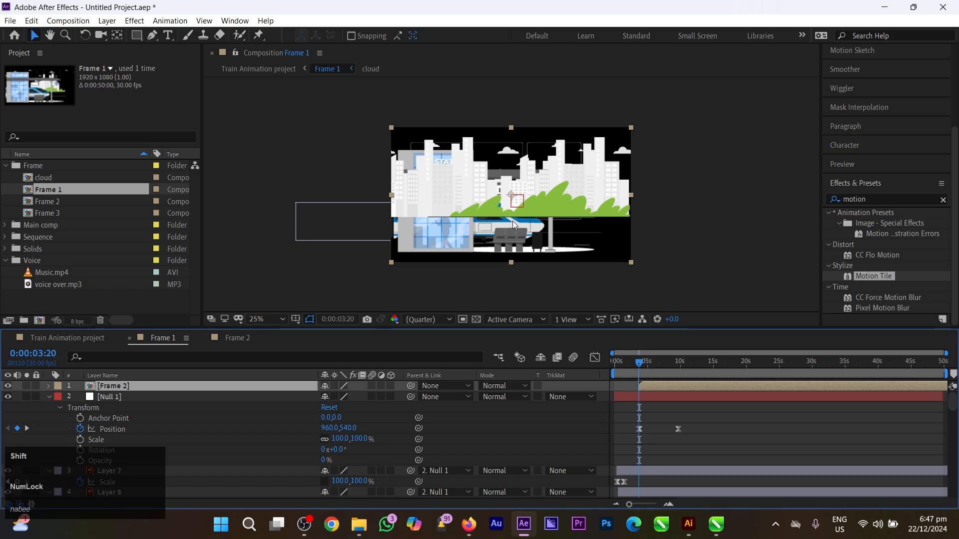
{"action": "key", "text": "shift+Right"}
{"action": "key", "text": "shift+Right"}
{"action": "key", "text": "shift+Right"}
{"action": "key", "text": "shift+Right"}
{"action": "key", "text": "shift+Right"}
{"action": "key", "text": "shift+Right"}
{"action": "key", "text": "shift+Right"}
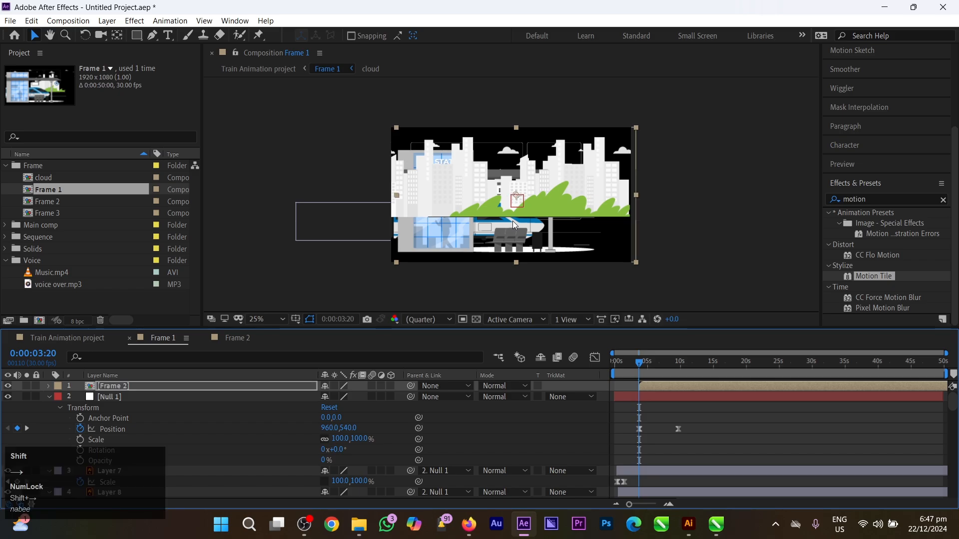
{"action": "key", "text": "shift+Right"}
{"action": "key", "text": "shift+Right"}
{"action": "key", "text": "shift+Right"}
{"action": "key", "text": "shift+Right"}
{"action": "key", "text": "shift+Right"}
{"action": "key", "text": "shift+Right"}
{"action": "key", "text": "shift+Right"}
{"action": "key", "text": "shift+Right"}
{"action": "key", "text": "shift+Right"}
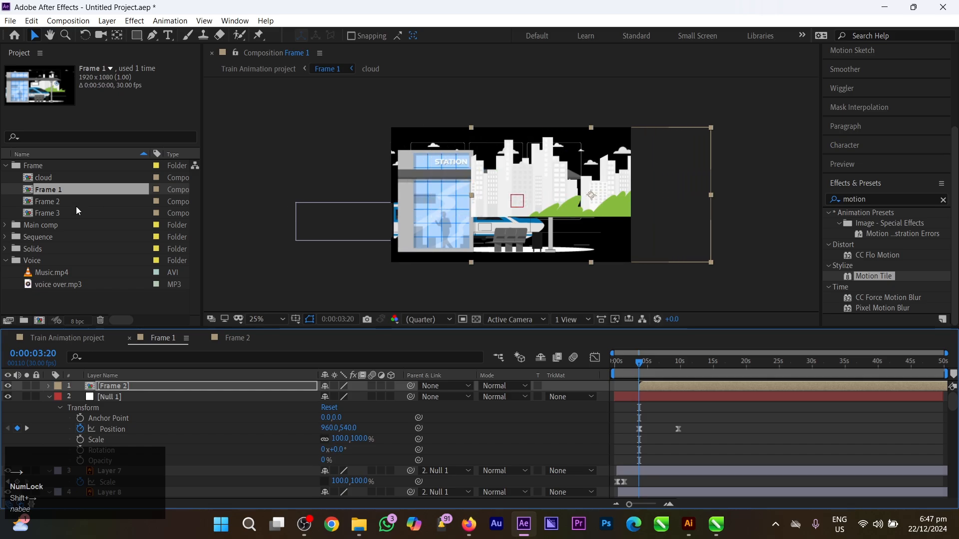
{"action": "left_click", "coordinate": [49, 386]}
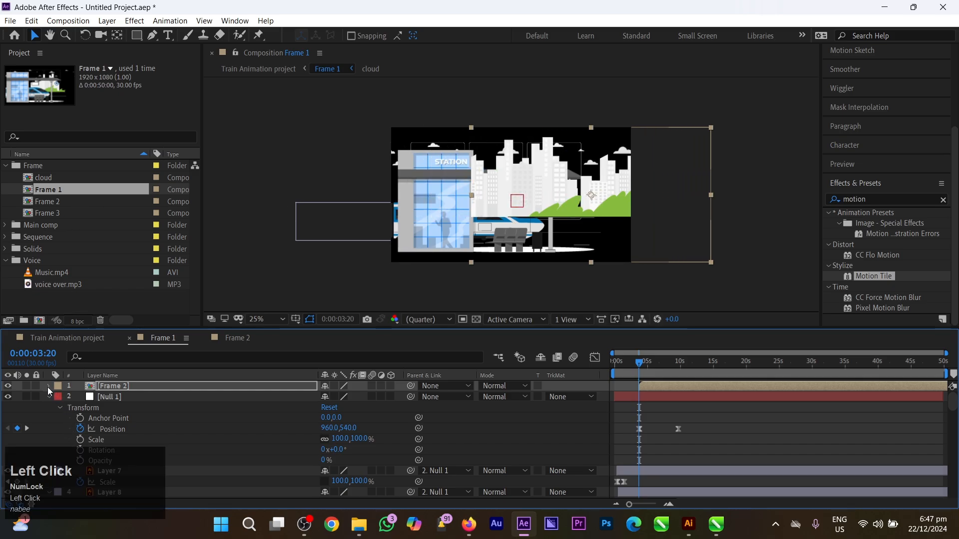
{"action": "left_click", "coordinate": [59, 397]}
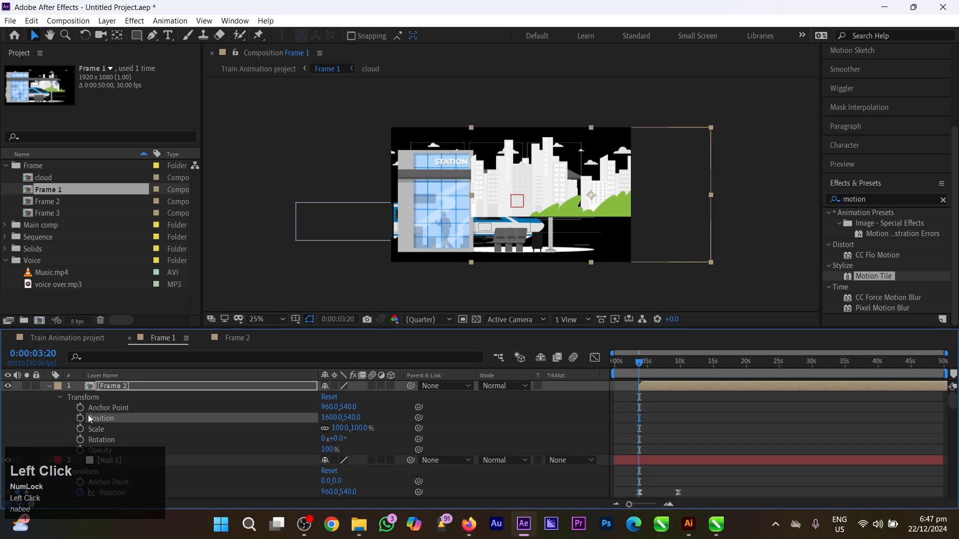
{"action": "left_click_drag", "start_coordinate": [332, 417], "coordinate": [575, 456]}
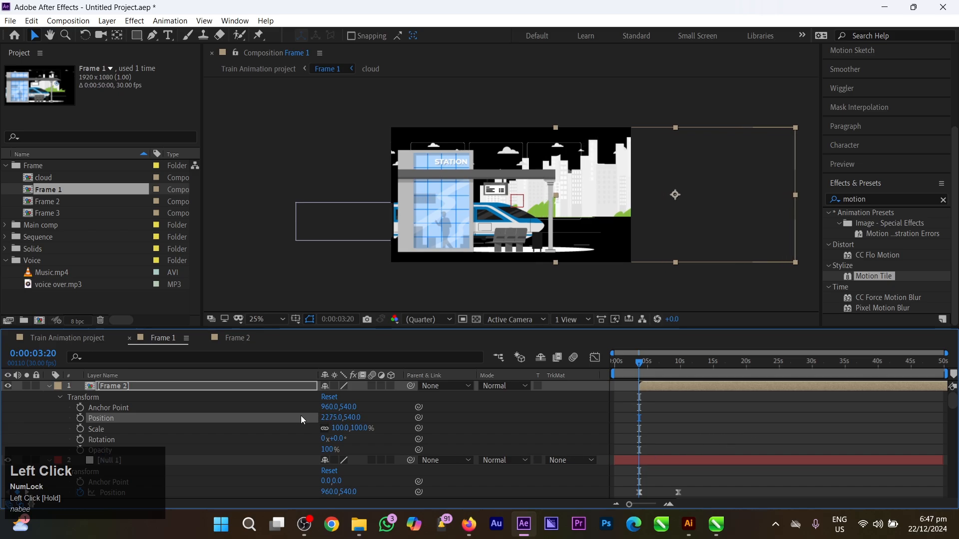
{"action": "left_click_drag", "start_coordinate": [332, 418], "coordinate": [707, 417]}
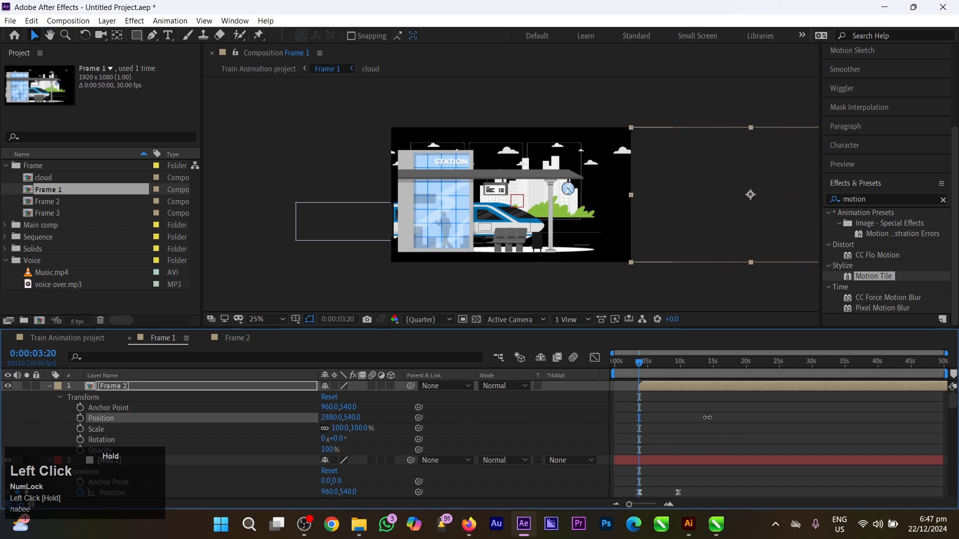
{"action": "scroll", "coordinate": [652, 413], "scroll_direction": "up", "scroll_amount": 1}
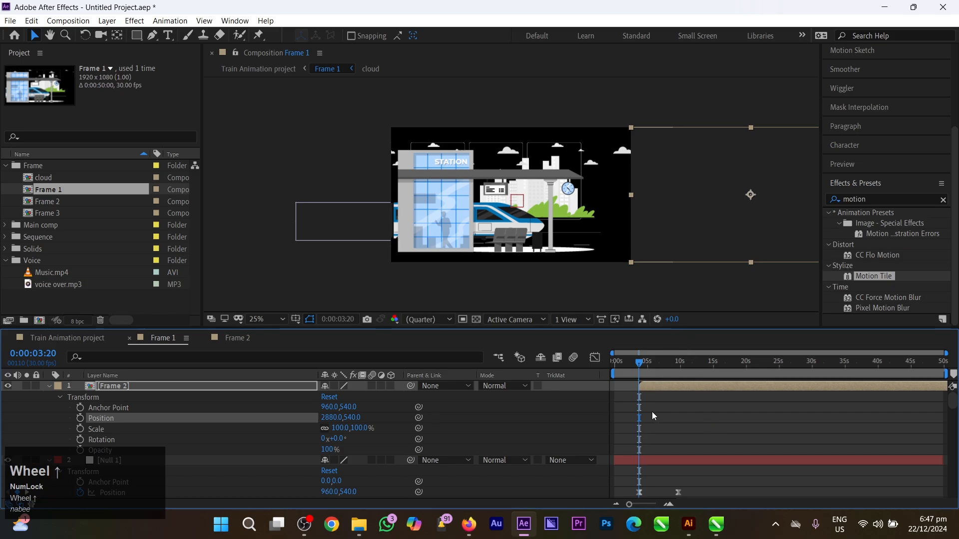
Examine the Frame 2 and Null 1 layers and preview Null 1's position animation from 0:00:03:20
{"action": "left_click", "coordinate": [652, 409]}
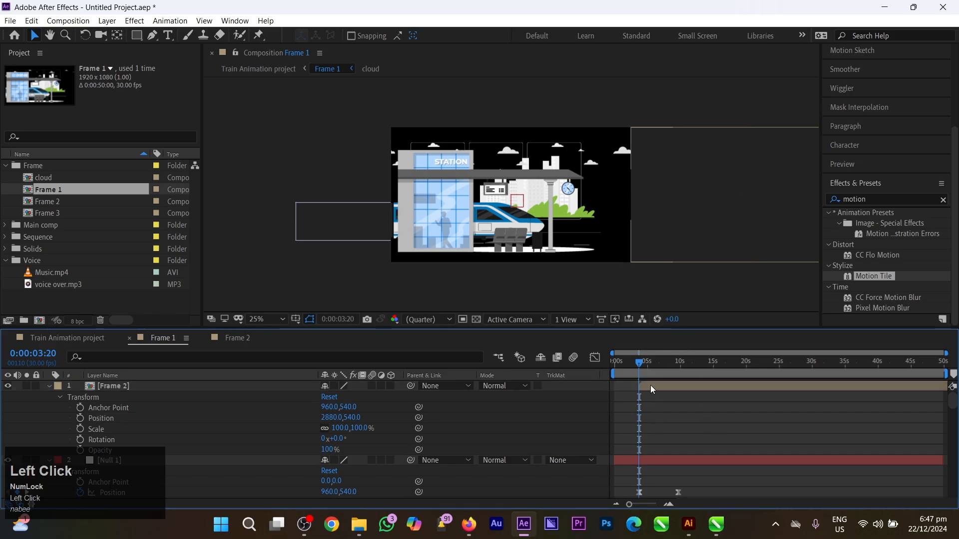
{"action": "left_click", "coordinate": [650, 385]}
{"action": "scroll", "coordinate": [658, 389], "scroll_direction": "down", "scroll_amount": 1}
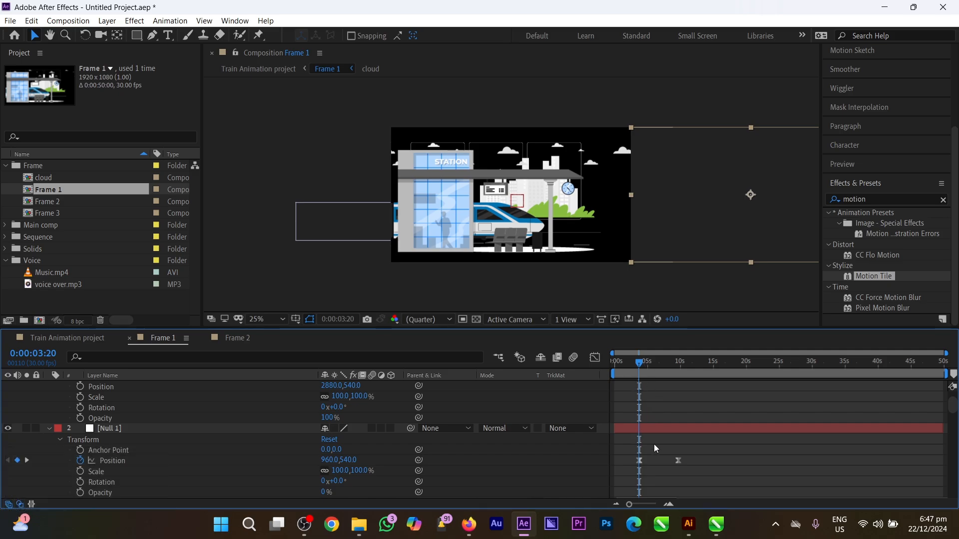
{"action": "scroll", "coordinate": [667, 410], "scroll_direction": "up", "scroll_amount": 1}
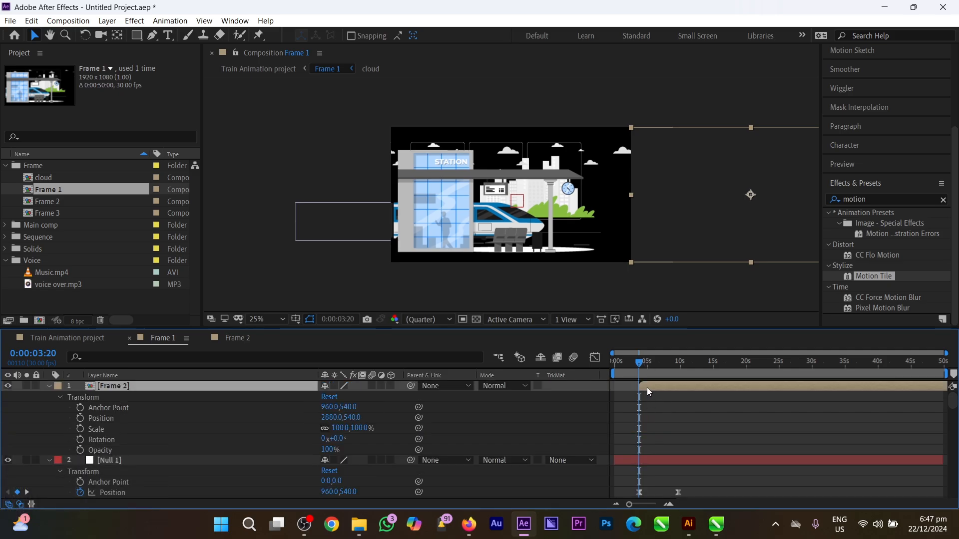
{"action": "scroll", "coordinate": [649, 389], "scroll_direction": "up", "scroll_amount": 1}
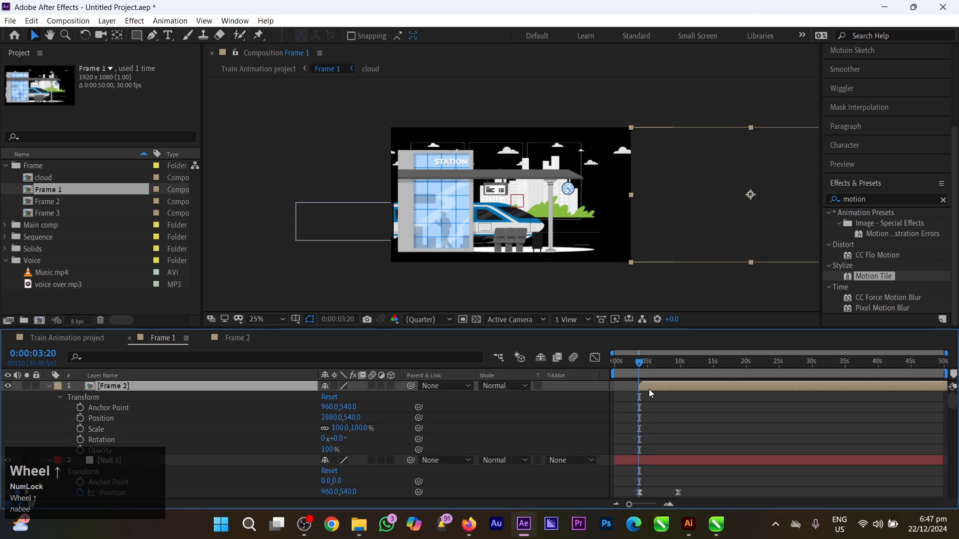
{"action": "scroll", "coordinate": [649, 393], "scroll_direction": "down", "scroll_amount": 1}
{"action": "left_click", "coordinate": [645, 427]}
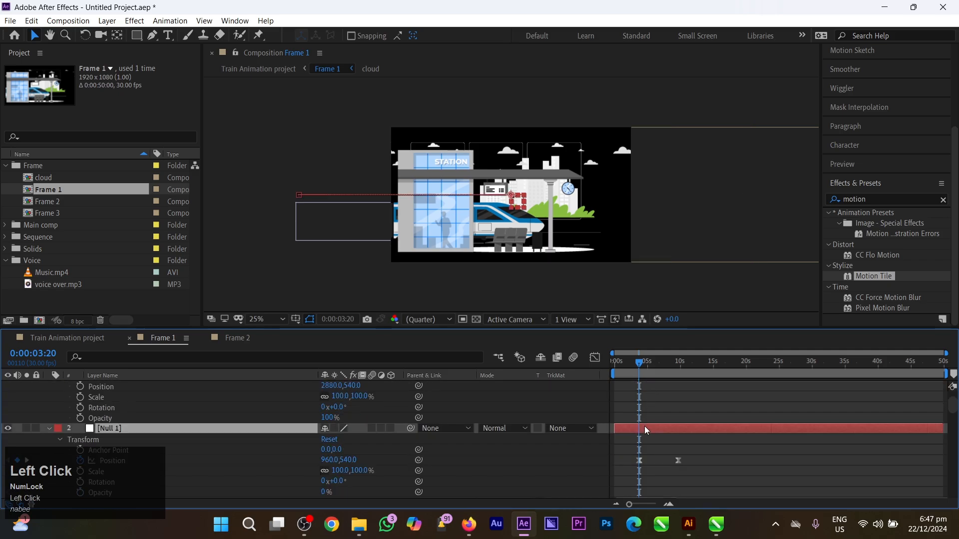
{"action": "mouse_move", "coordinate": [644, 365]}
{"action": "left_mouse_down"}
{"action": "mouse_move", "coordinate": [671, 362]}
{"action": "mouse_move", "coordinate": [645, 373]}
{"action": "left_mouse_up"}
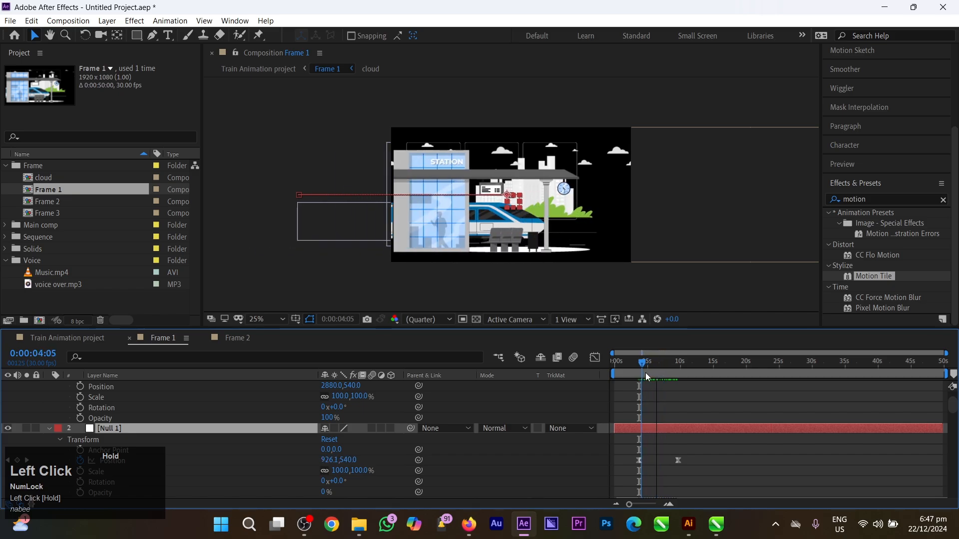
{"action": "scroll", "coordinate": [669, 419], "scroll_direction": "up", "scroll_amount": 2}
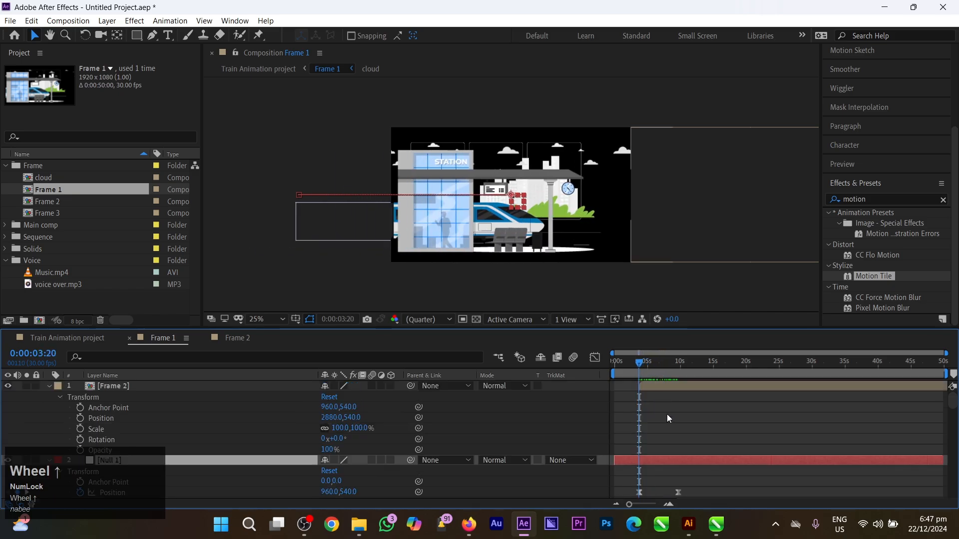
Parent the Frame 2 layer to Null 1 and play back the combined movement from 0:00:03:20
{"action": "left_click", "coordinate": [650, 387]}
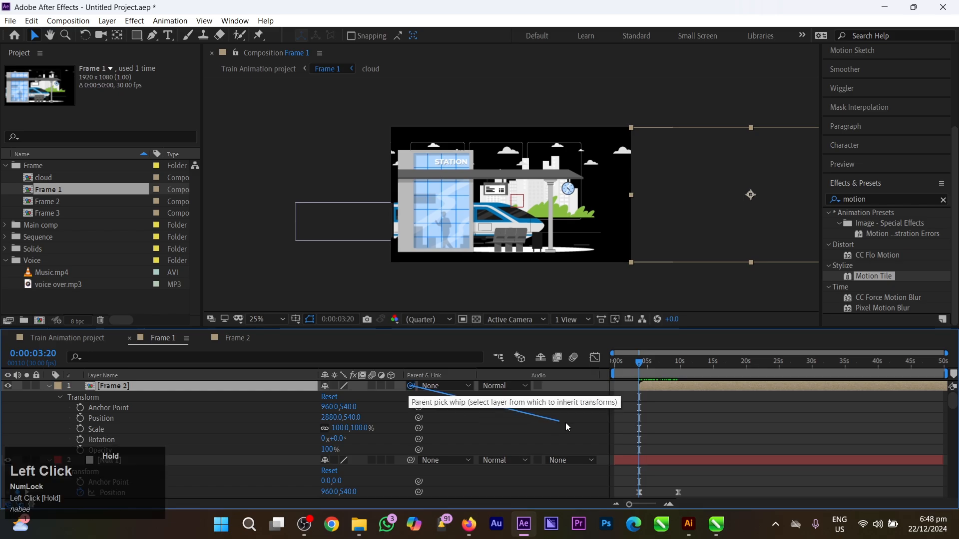
{"action": "left_click_drag", "start_coordinate": [635, 424], "coordinate": [682, 462]}
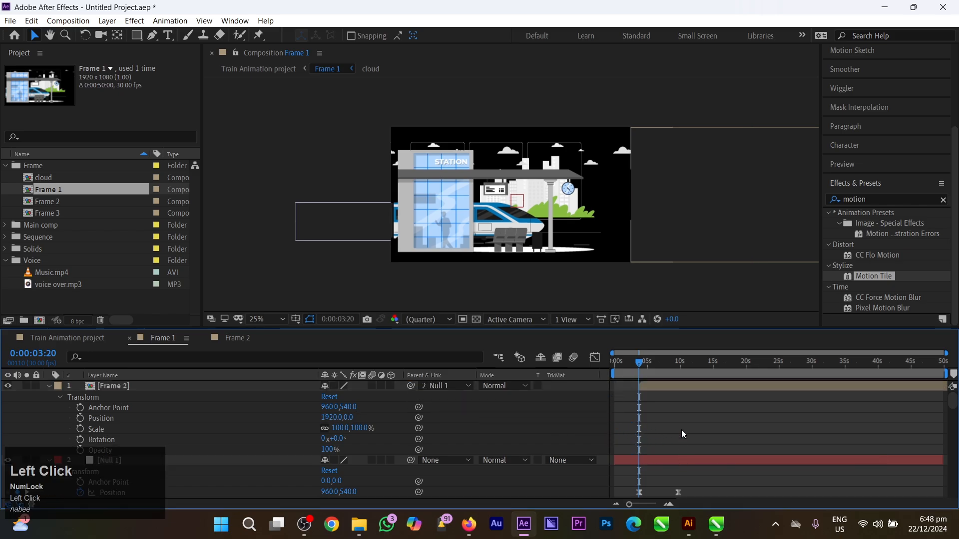
{"action": "key", "text": "space"}
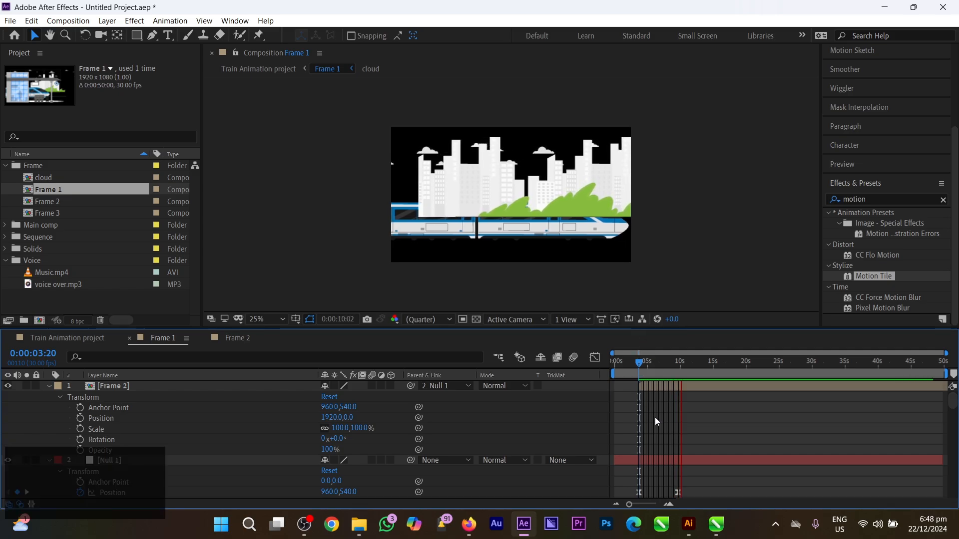
At 0:00:09:19, shift the Frame 2 layer horizontally to Position 1700, 0 so the city fills the frame
{"action": "key", "text": "space"}
{"action": "left_click", "coordinate": [663, 421]}
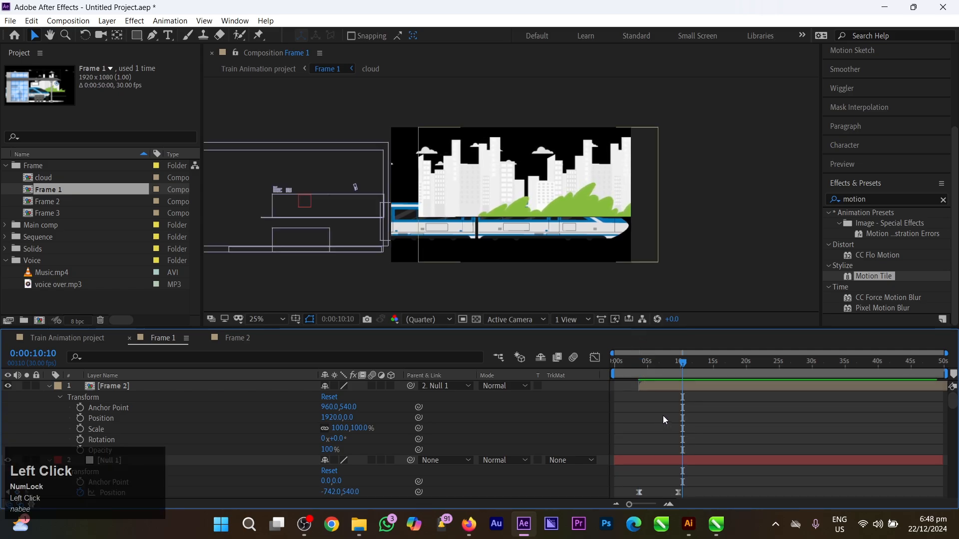
{"action": "mouse_move", "coordinate": [686, 364]}
{"action": "left_mouse_down"}
{"action": "mouse_move", "coordinate": [714, 367]}
{"action": "mouse_move", "coordinate": [679, 370]}
{"action": "left_mouse_up"}
{"action": "left_click", "coordinate": [689, 386]}
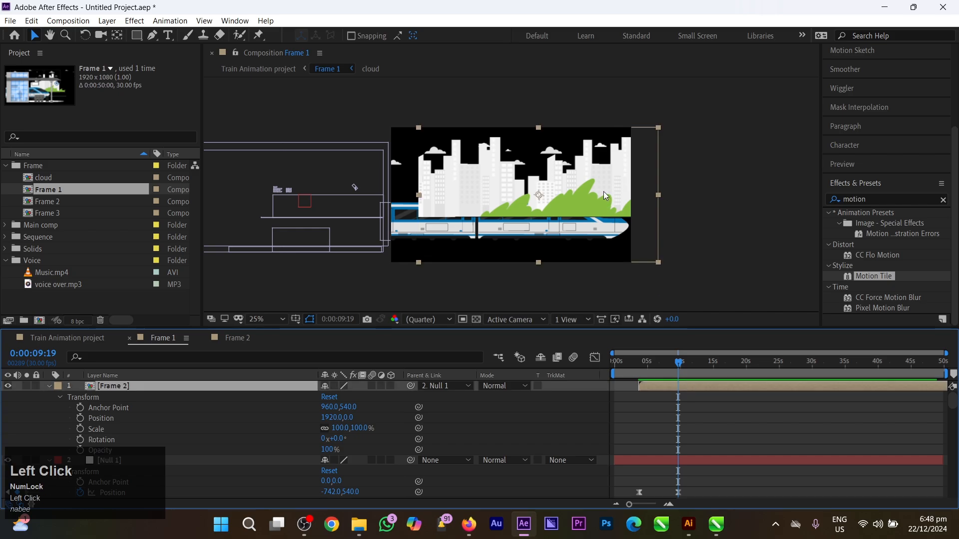
{"action": "left_click_drag", "start_coordinate": [604, 192], "coordinate": [578, 192]}
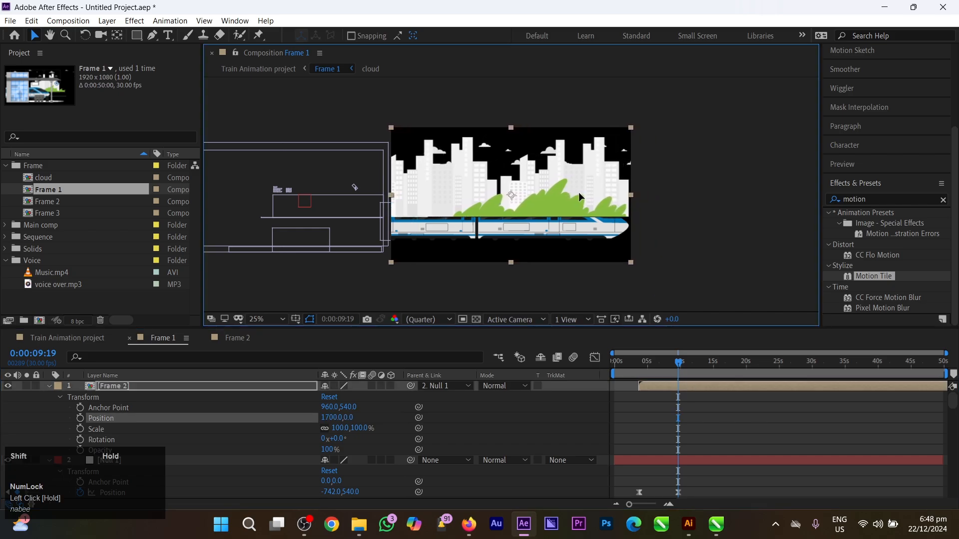
Add Position keyframes to the Frame 2 layer at 0:00:03:20 and 0:00:04:10
{"action": "left_click_drag", "start_coordinate": [675, 377], "coordinate": [642, 368]}
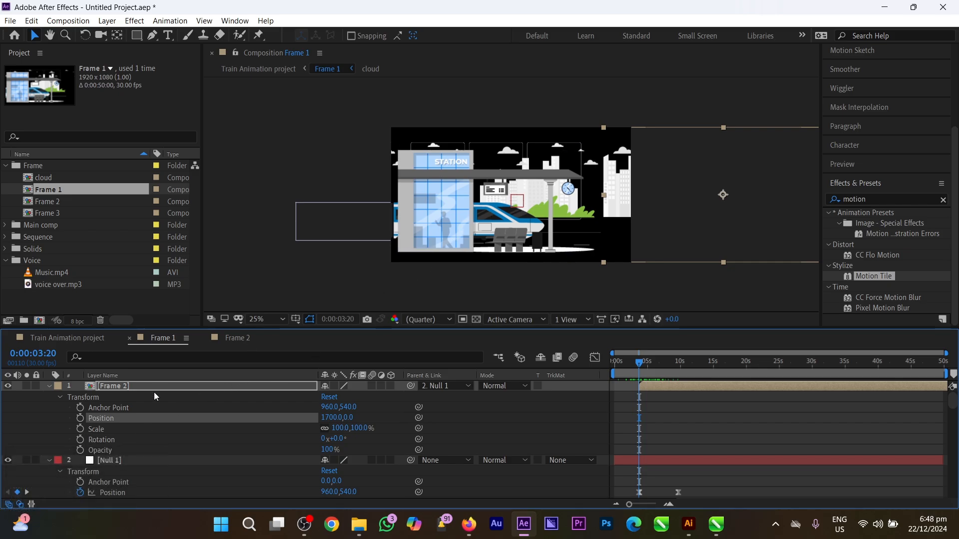
{"action": "left_click", "coordinate": [80, 418]}
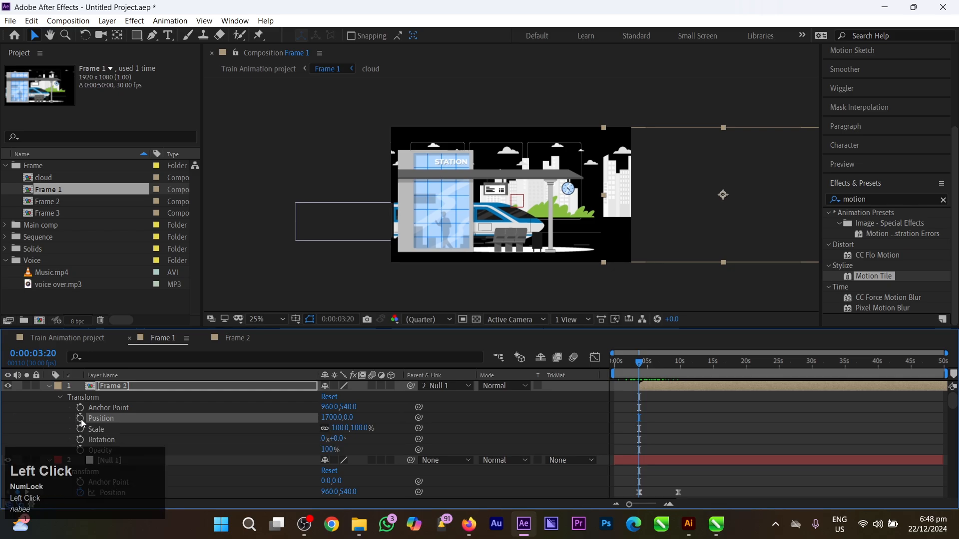
{"action": "scroll", "coordinate": [622, 450], "scroll_direction": "up", "scroll_amount": 3, "text": "alt"}
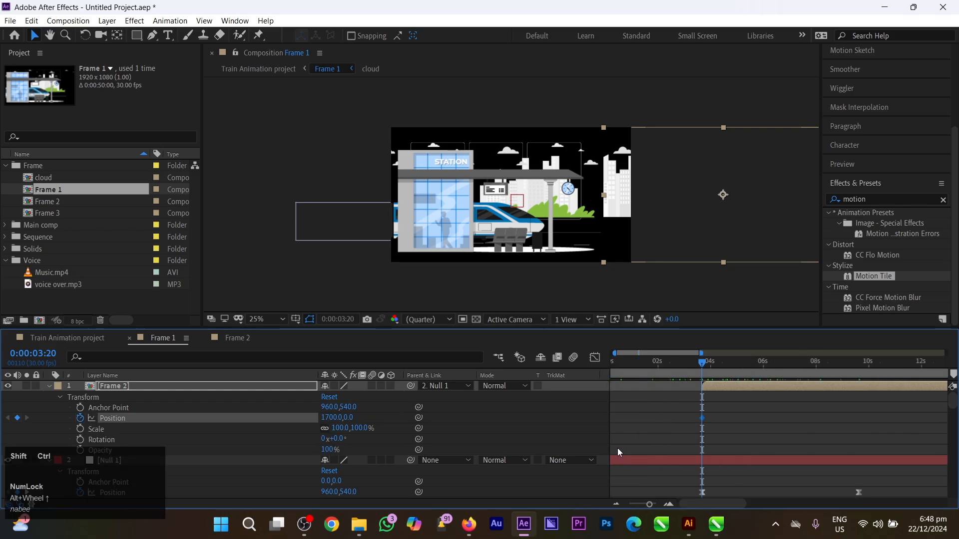
{"action": "key", "text": "ctrl+shift+Right"}
{"action": "key", "text": "ctrl+shift+Right"}
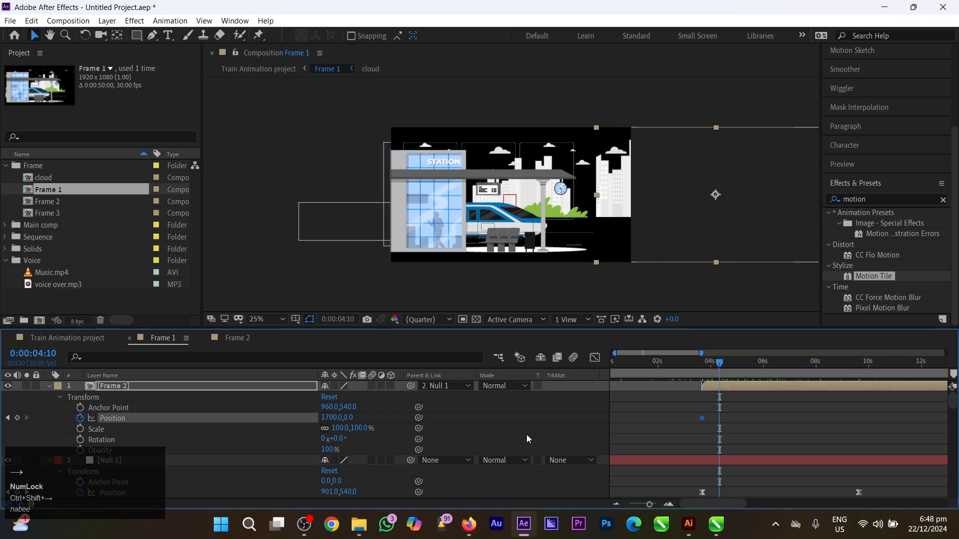
{"action": "left_click", "coordinate": [19, 418]}
Set Frame 2's Position at 0:00:03:20 to 1926, 0, apply Easy Ease to both Position keyframes and preview
{"action": "left_click_drag", "start_coordinate": [714, 368], "coordinate": [701, 369]}
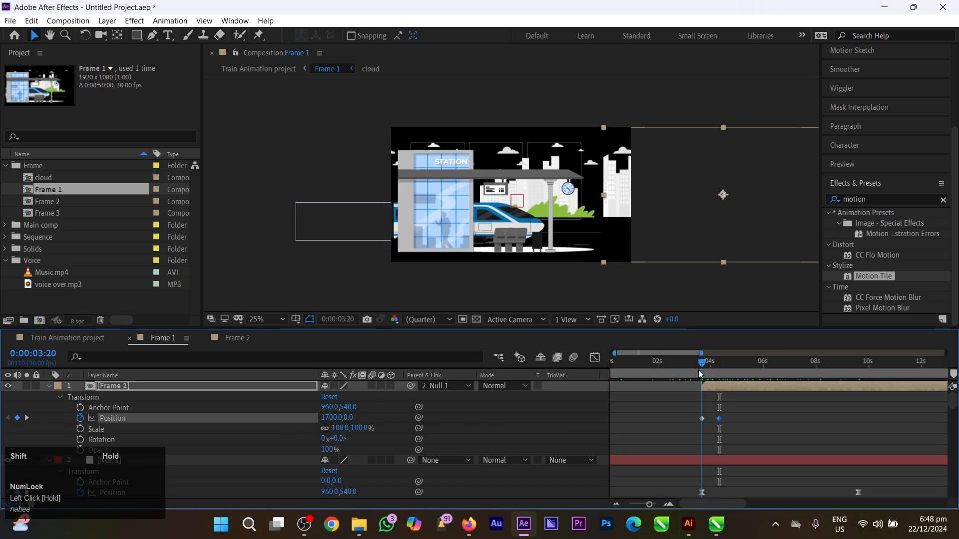
{"action": "left_click_drag", "start_coordinate": [330, 422], "coordinate": [466, 421]}
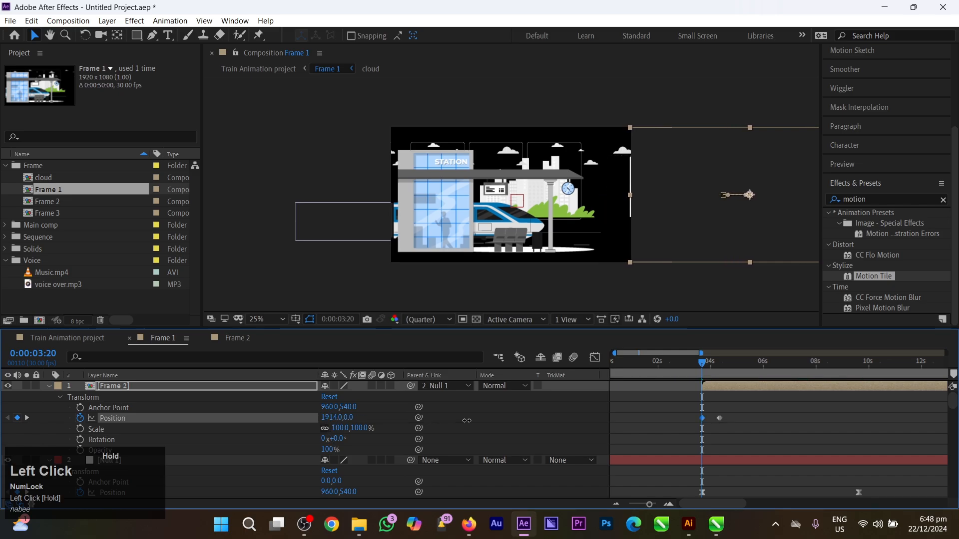
{"action": "left_click_drag", "start_coordinate": [758, 416], "coordinate": [685, 442]}
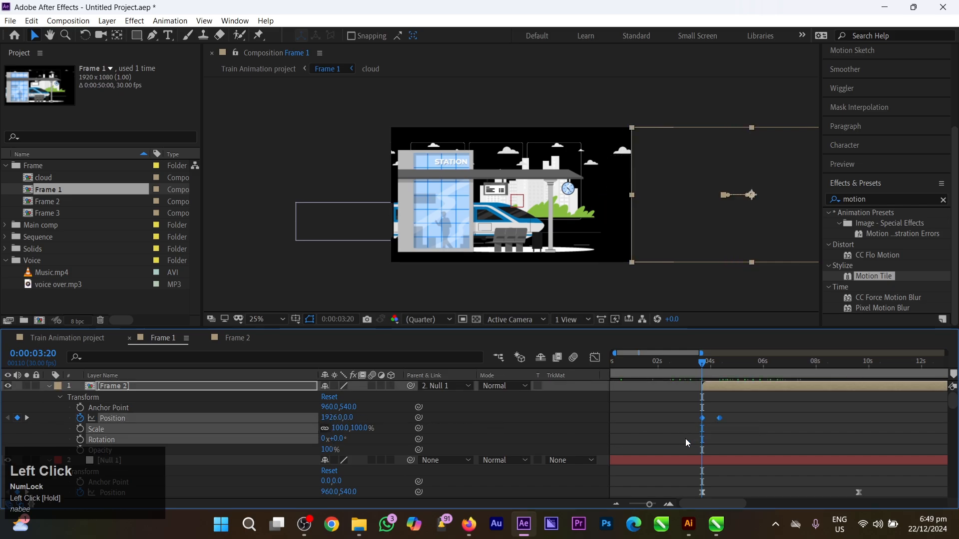
{"action": "key", "text": "F9"}
{"action": "key", "text": "space"}
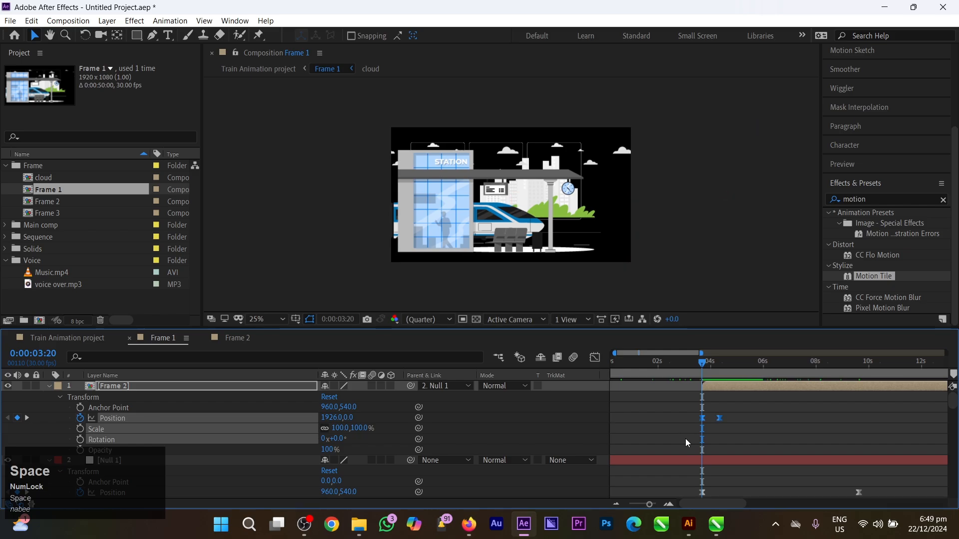
{"action": "left_click", "coordinate": [716, 434]}
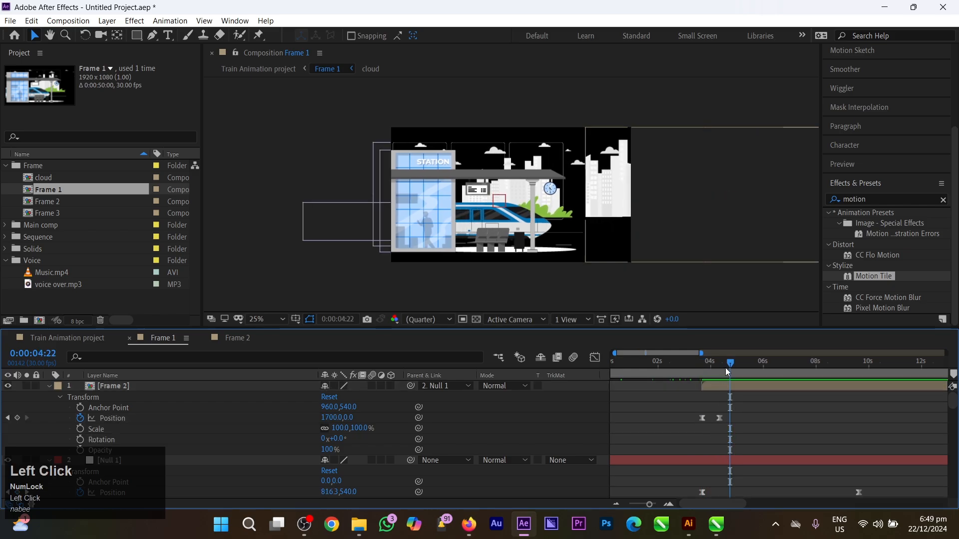
Delay Frame 2's second Position keyframe to just after Null 1's last Position keyframe, shortly before 0:00:10:00, and preview the movement
{"action": "left_click_drag", "start_coordinate": [727, 371], "coordinate": [825, 428]}
{"action": "key", "text": "space"}
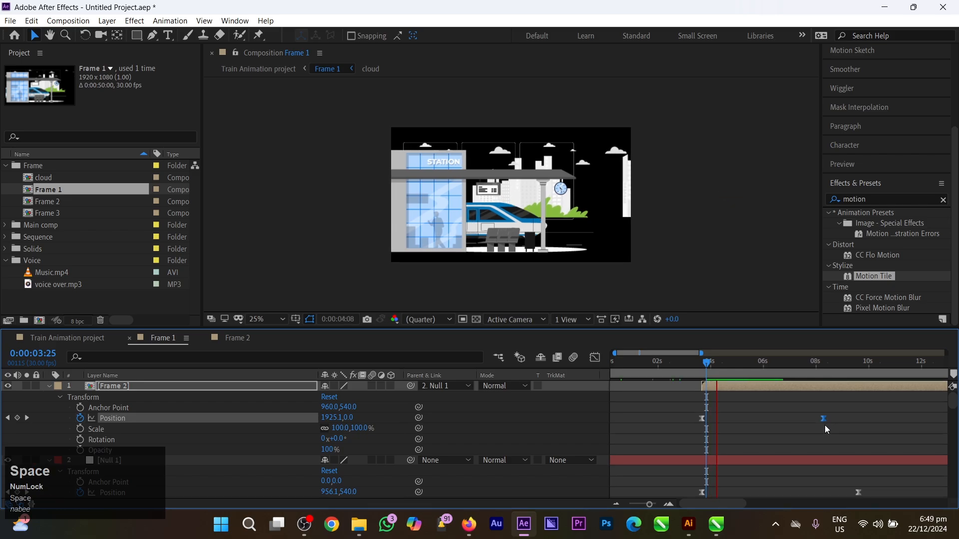
{"action": "key", "text": "space"}
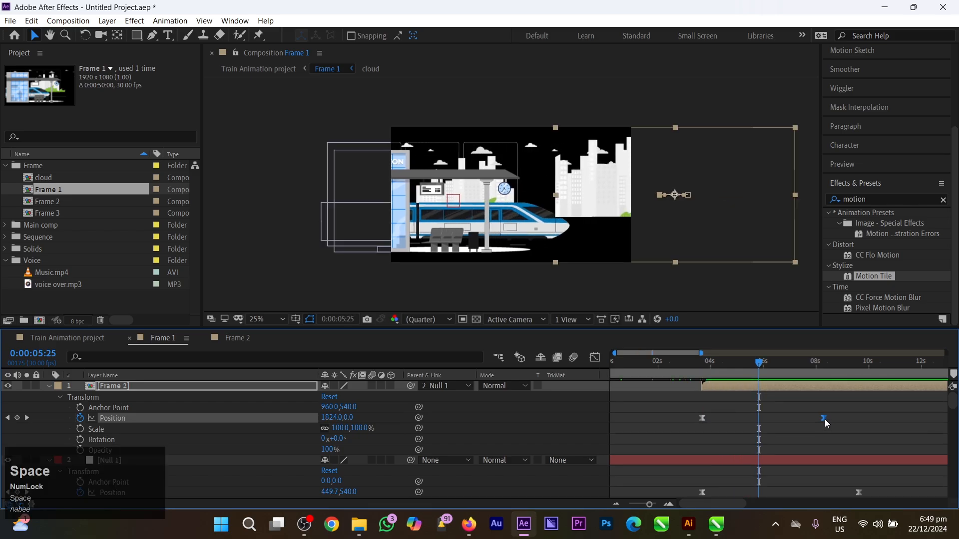
{"action": "left_click_drag", "start_coordinate": [825, 419], "coordinate": [865, 418]}
{"action": "left_click_drag", "start_coordinate": [762, 376], "coordinate": [704, 373]}
{"action": "key", "text": "space"}
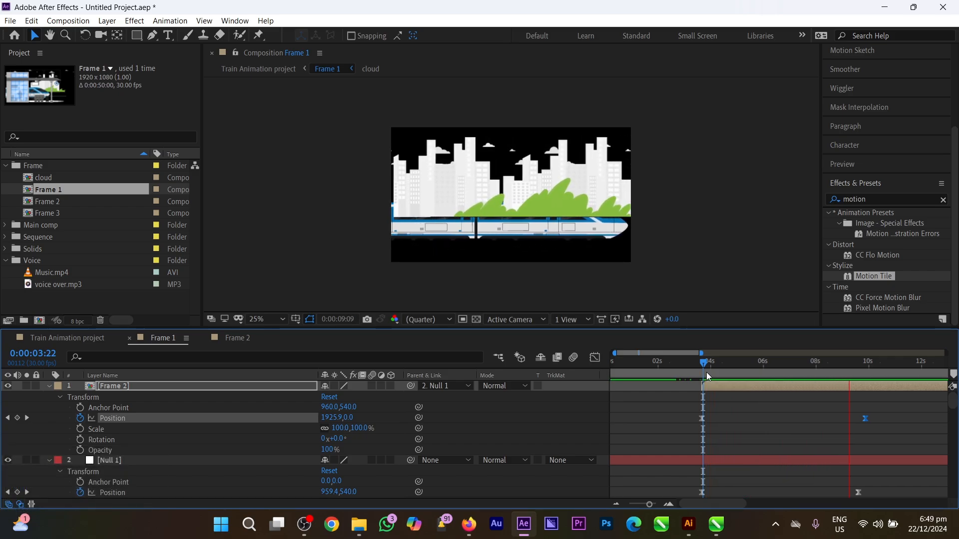
{"action": "key", "text": "space"}
{"action": "left_click", "coordinate": [806, 464]}
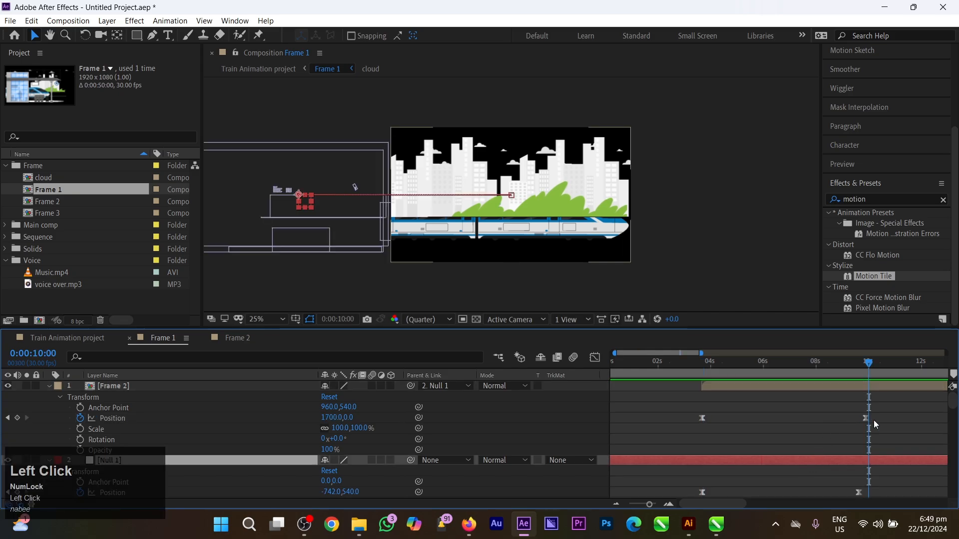
{"action": "left_click_drag", "start_coordinate": [758, 368], "coordinate": [840, 350]}
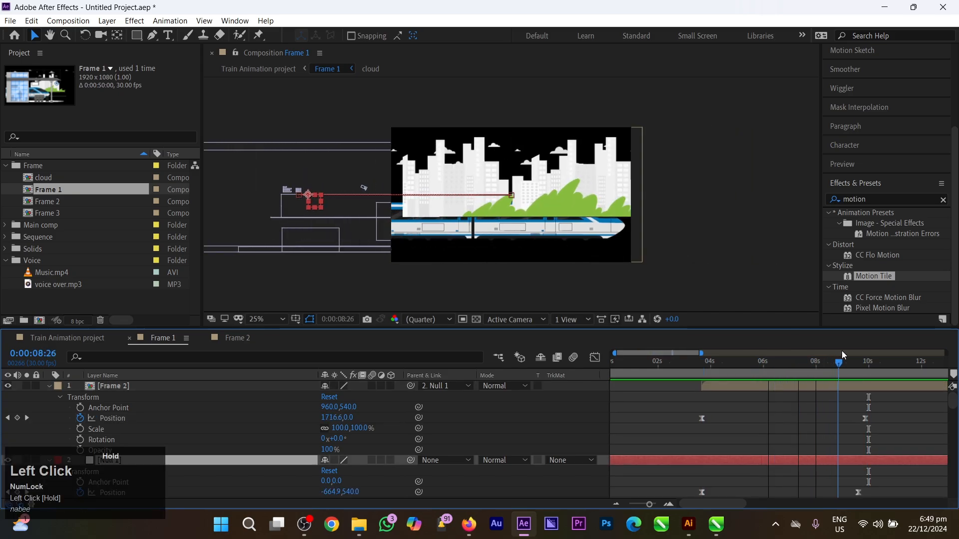
Send the Frame 2 layer down the stack to directly below the train layer and preview the movement from 0:00:03:20
{"action": "left_click", "coordinate": [761, 388]}
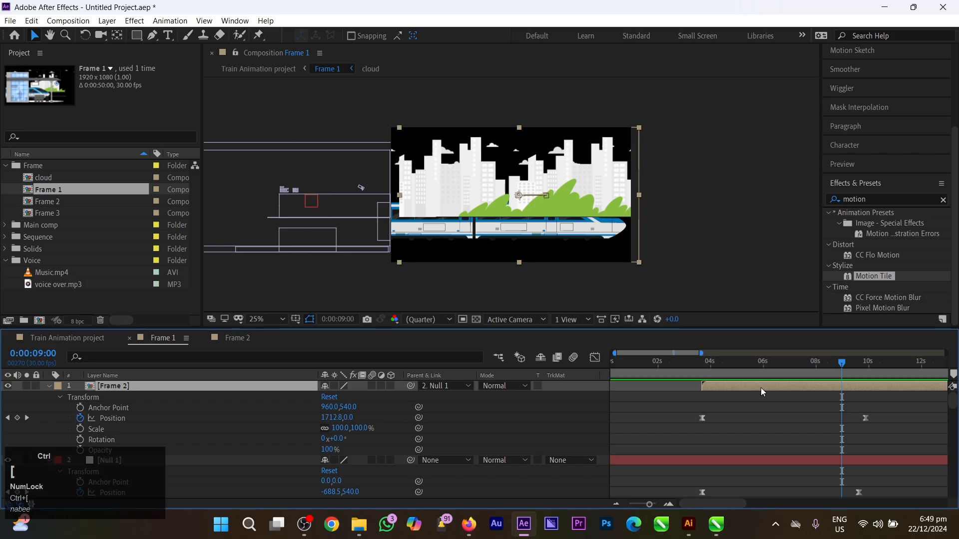
{"action": "key", "text": "ctrl+bracketleft"}
{"action": "key", "text": "ctrl+bracketleft"}
{"action": "key", "text": "ctrl+bracketleft"}
{"action": "key", "text": "ctrl+bracketleft"}
{"action": "key", "text": "ctrl+bracketleft"}
{"action": "key", "text": "ctrl+bracketleft"}
{"action": "key", "text": "ctrl+bracketleft"}
{"action": "key", "text": "ctrl+bracketleft"}
{"action": "key", "text": "ctrl+bracketleft"}
{"action": "key", "text": "ctrl+bracketleft"}
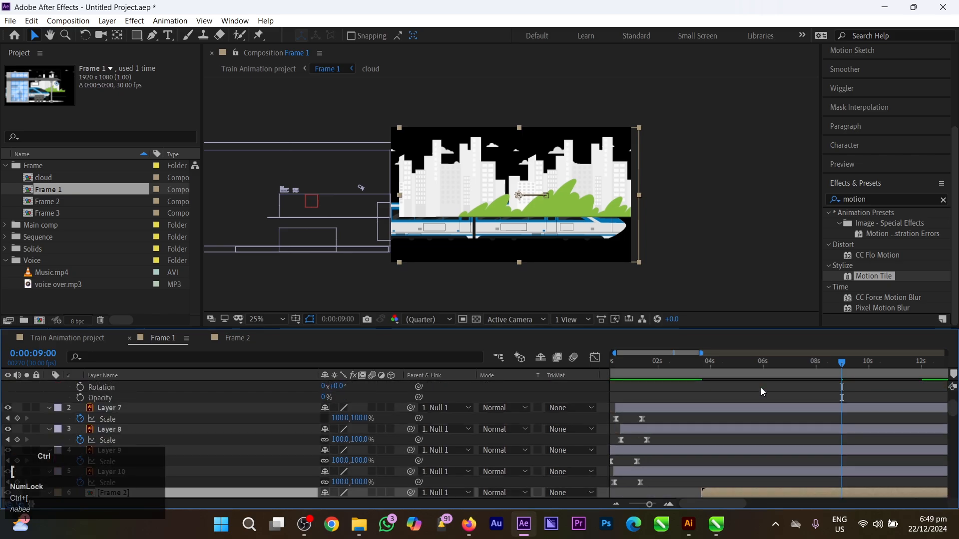
{"action": "key", "text": "ctrl+bracketleft"}
{"action": "key", "text": "ctrl+bracketleft"}
{"action": "key", "text": "ctrl+bracketleft"}
{"action": "key", "text": "ctrl+bracketleft"}
{"action": "key", "text": "ctrl+bracketleft"}
{"action": "key", "text": "ctrl+bracketleft"}
{"action": "key", "text": "ctrl+bracketleft"}
{"action": "key", "text": "ctrl+bracketleft"}
{"action": "key", "text": "ctrl+bracketleft"}
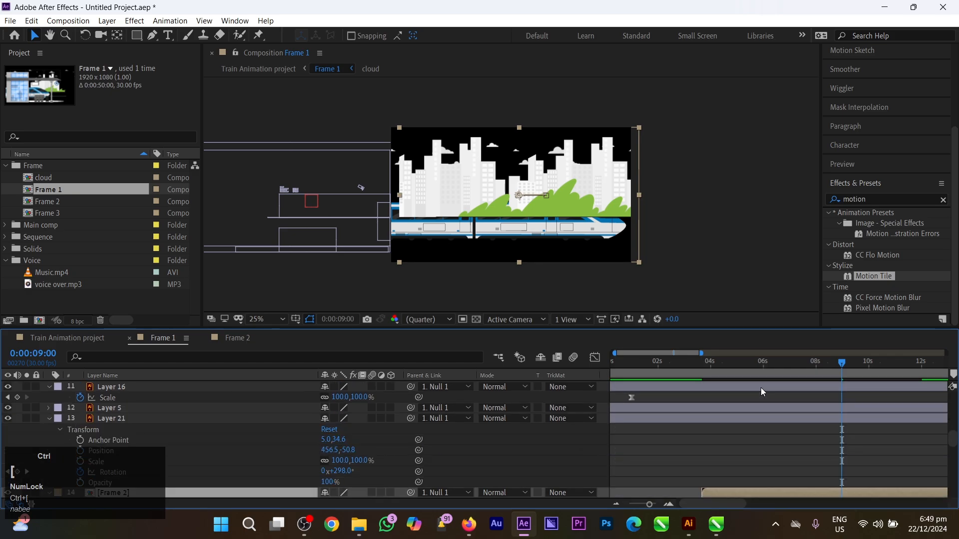
{"action": "key", "text": "ctrl+bracketright"}
{"action": "key", "text": "ctrl+bracketright"}
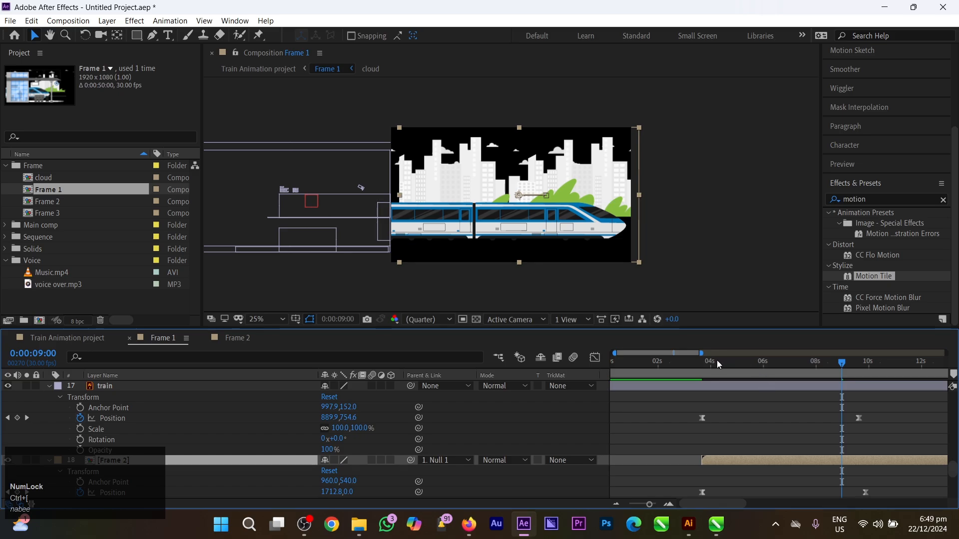
{"action": "left_click_drag", "start_coordinate": [717, 361], "coordinate": [667, 372]}
{"action": "key", "text": "space"}
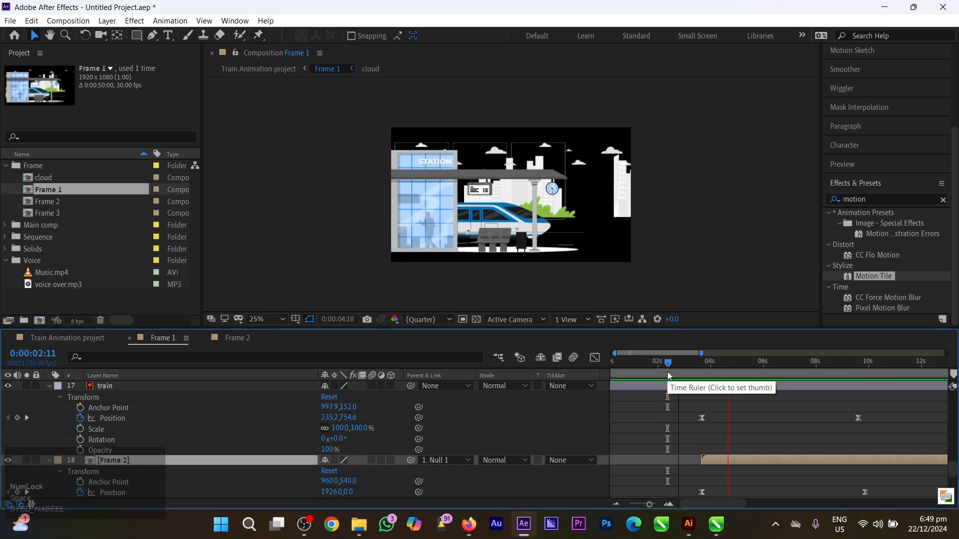
{"action": "left_click_drag", "start_coordinate": [667, 372], "coordinate": [699, 371]}
{"action": "key", "text": "space"}
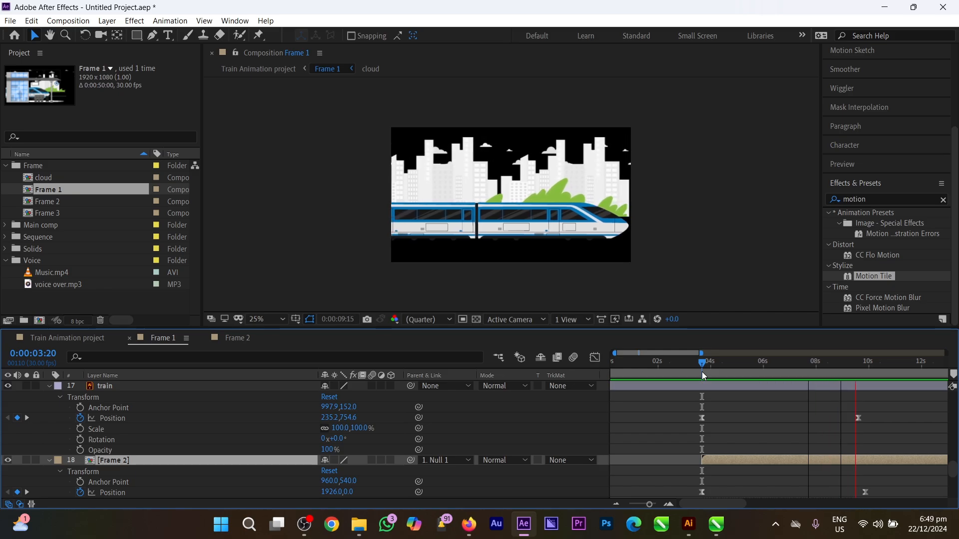
Return to the Train Animation project composition at 0:00:01:17 and close the Frame 2 timeline
{"action": "left_click", "coordinate": [652, 369]}
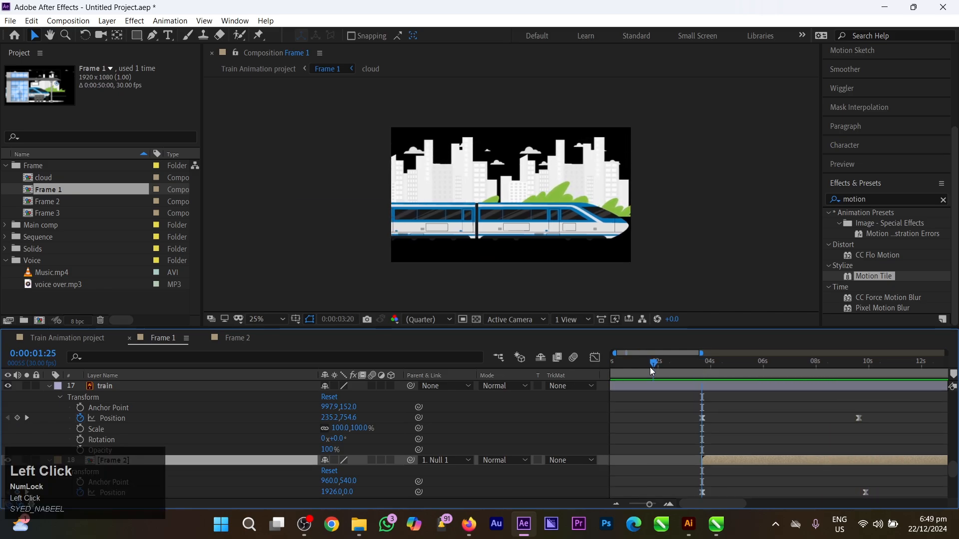
{"action": "left_click_drag", "start_coordinate": [652, 368], "coordinate": [646, 368]}
{"action": "left_click", "coordinate": [60, 338]}
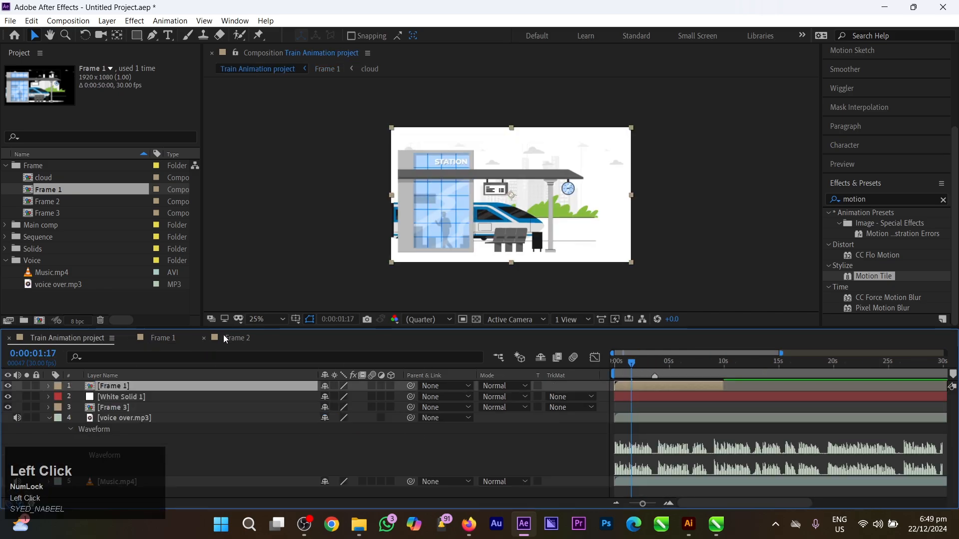
{"action": "left_click", "coordinate": [202, 339]}
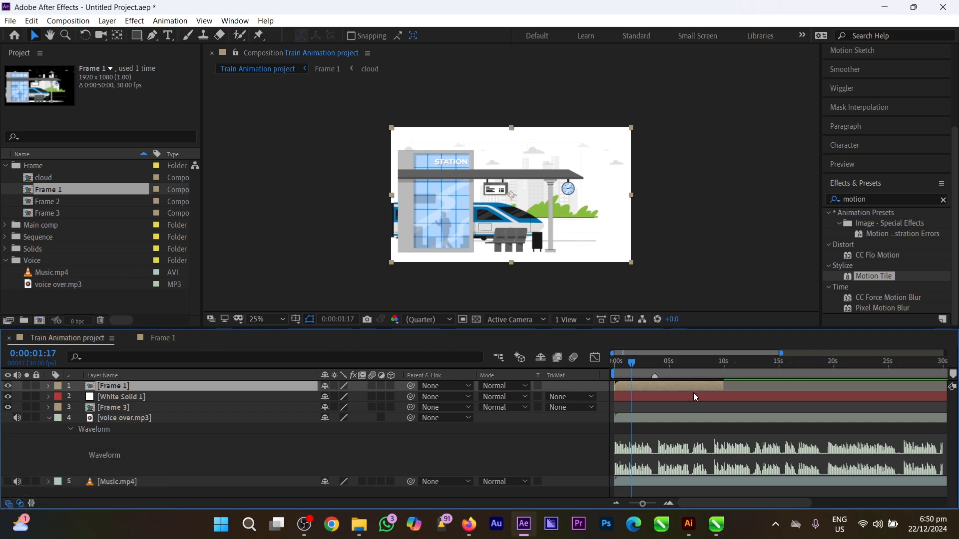
Move the Frame 3 layer to start at 0:00:01:17 and raise it to the top of the layer stack
{"action": "scroll", "coordinate": [737, 418], "scroll_direction": "down", "scroll_amount": 3}
{"action": "left_click_drag", "start_coordinate": [921, 406], "coordinate": [626, 394]}
{"action": "key", "text": "ctrl+bracketright"}
{"action": "key", "text": "ctrl+bracketright"}
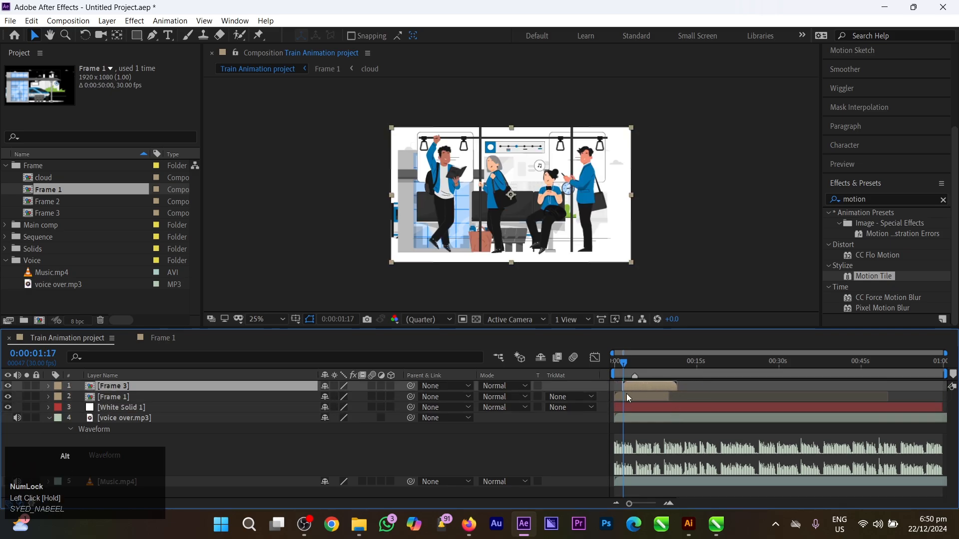
Shift the Frame 3 layer later in time so it starts just after the Frame 1 layer ends
{"action": "scroll", "coordinate": [624, 394], "scroll_direction": "up", "scroll_amount": 10}
{"action": "left_click", "coordinate": [747, 366]}
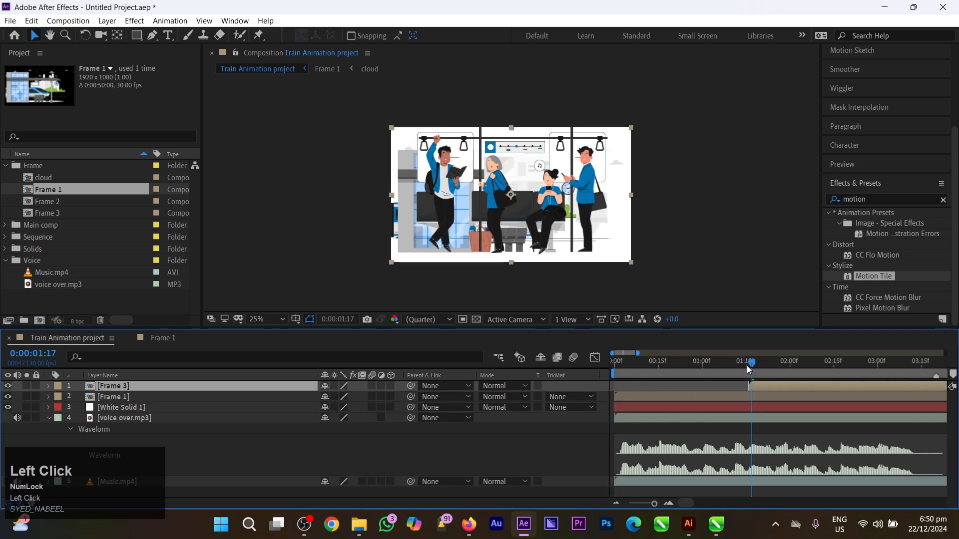
{"action": "scroll", "coordinate": [737, 379], "scroll_direction": "down", "scroll_amount": 4}
{"action": "left_click_drag", "start_coordinate": [729, 384], "coordinate": [807, 385]}
{"action": "scroll", "coordinate": [807, 385], "scroll_direction": "down", "scroll_amount": 1}
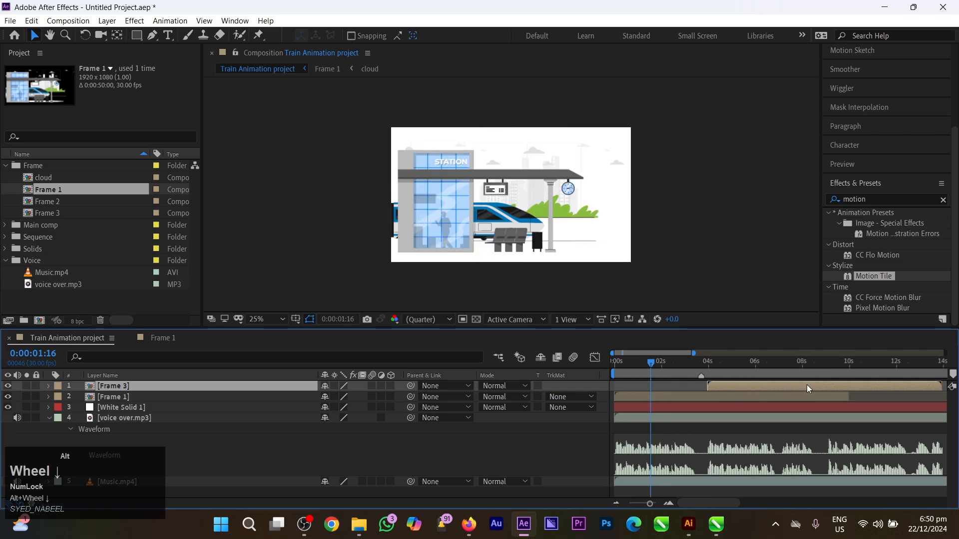
{"action": "scroll", "coordinate": [807, 384], "scroll_direction": "down", "scroll_amount": 2}
{"action": "left_click_drag", "start_coordinate": [694, 388], "coordinate": [770, 388]}
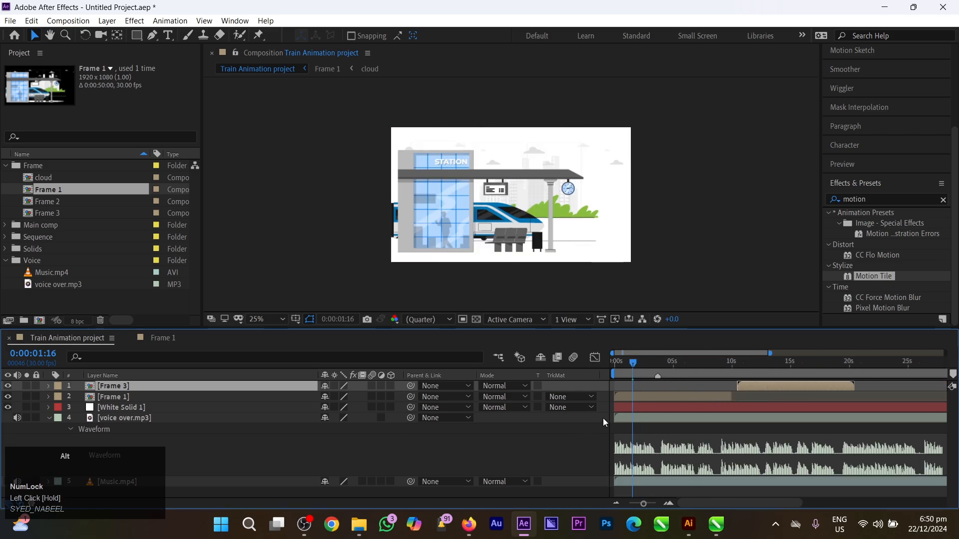
Preview the train scene with the voice-over, and move the Frame 3 layer to start at 0:00:08:18, in the speech pause
{"action": "scroll", "coordinate": [603, 418], "scroll_direction": "up", "scroll_amount": 2}
{"action": "key", "text": "space"}
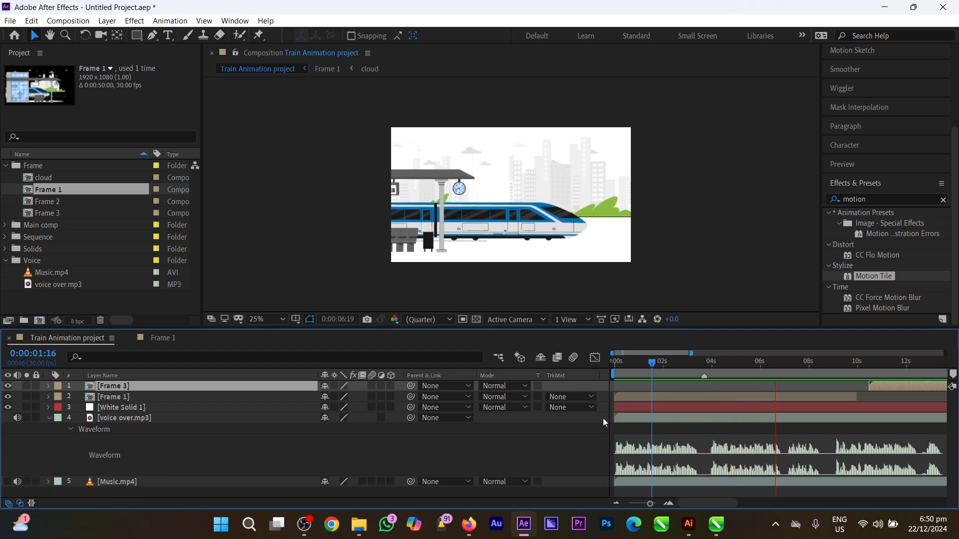
{"action": "key", "text": "space"}
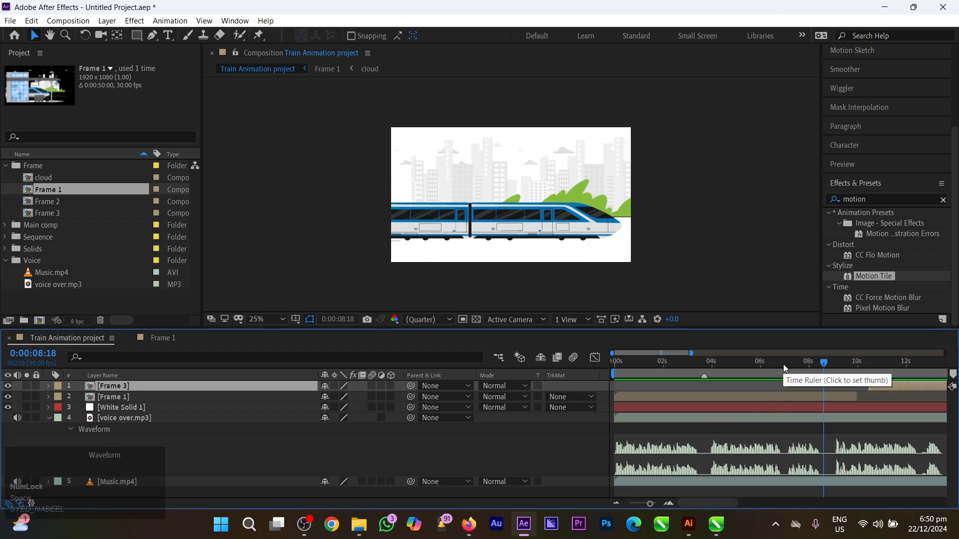
{"action": "left_click_drag", "start_coordinate": [799, 367], "coordinate": [822, 380]}
{"action": "scroll", "coordinate": [821, 431], "scroll_direction": "right", "scroll_amount": 1}
{"action": "scroll", "coordinate": [819, 428], "scroll_direction": "right", "scroll_amount": 1}
{"action": "left_click", "coordinate": [801, 361]}
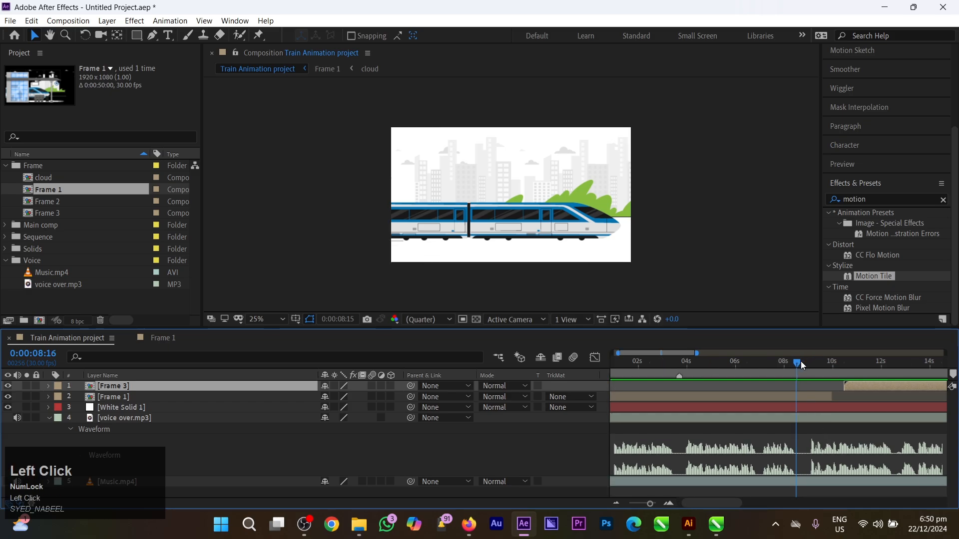
{"action": "scroll", "coordinate": [810, 388], "scroll_direction": "right", "scroll_amount": 2}
{"action": "left_click_drag", "start_coordinate": [812, 390], "coordinate": [773, 396]}
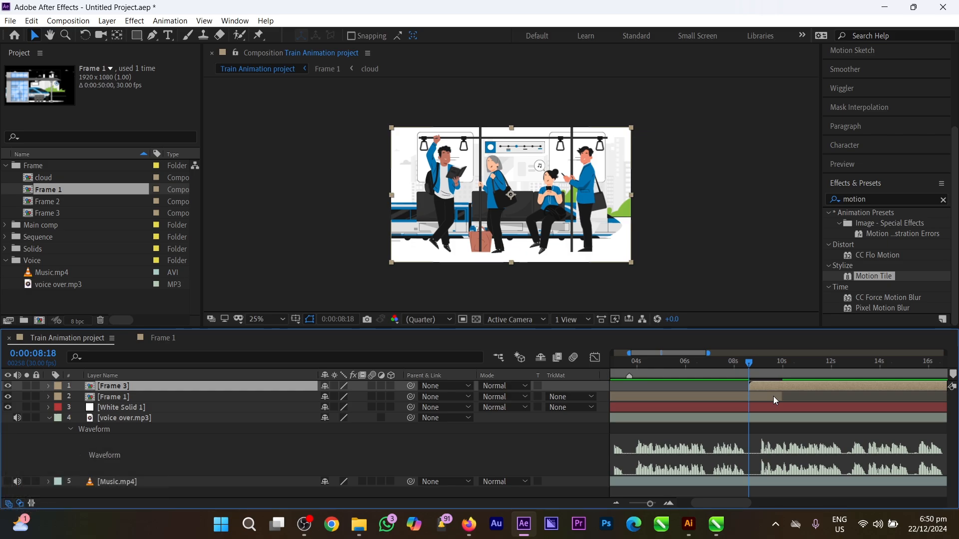
Send the Frame 3 layer one level down so that it sits directly below Frame 1
{"action": "key", "text": "ctrl+bracketleft"}
{"action": "scroll", "coordinate": [737, 391], "scroll_direction": "left", "scroll_amount": 2}
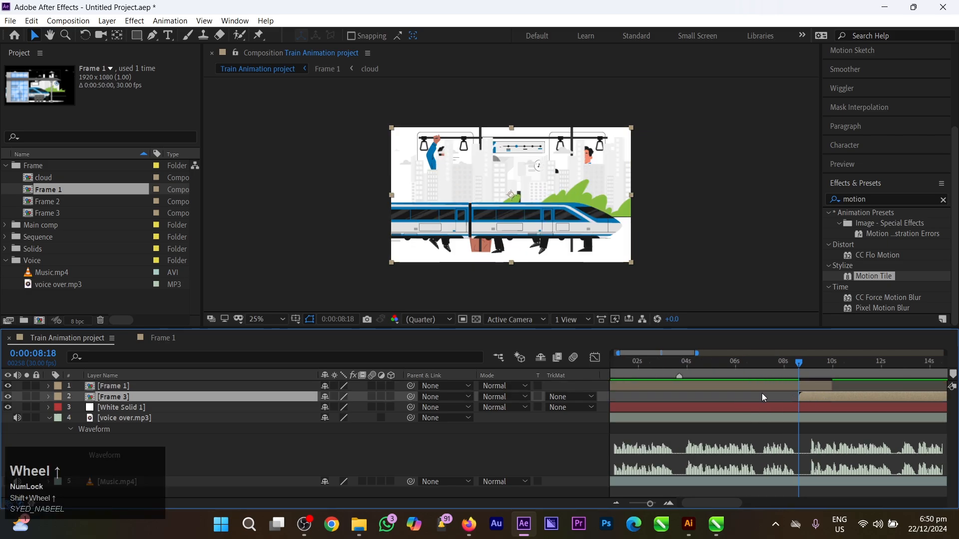
{"action": "left_click", "coordinate": [796, 387]}
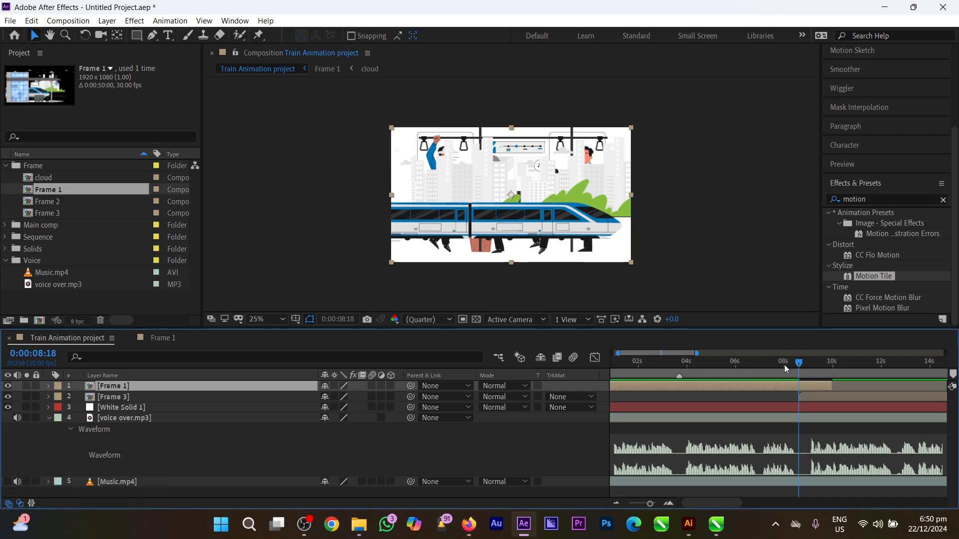
Open the Frame 1 composition, check its background with the transparency grid, and return to time 0:00:00:00
{"action": "left_click_drag", "start_coordinate": [784, 364], "coordinate": [798, 383]}
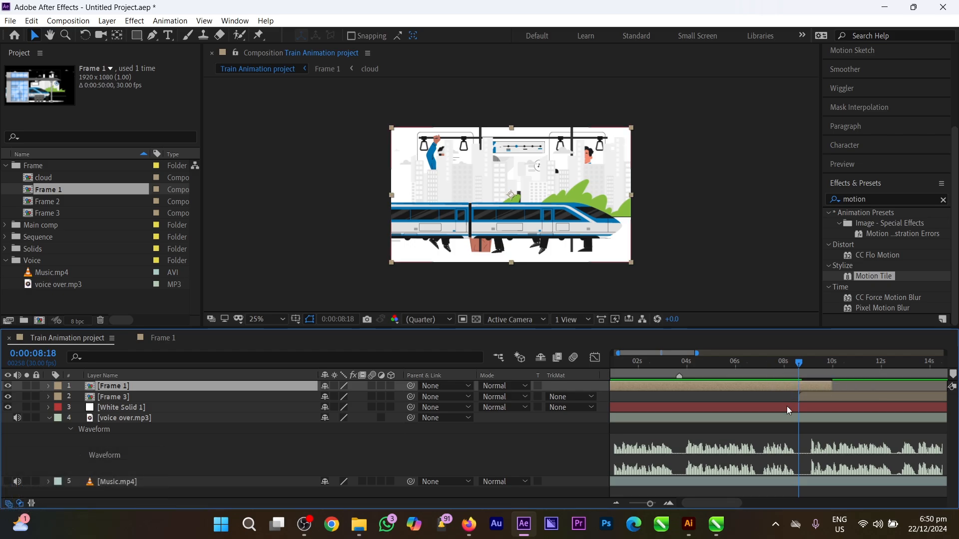
{"action": "left_click_drag", "start_coordinate": [762, 368], "coordinate": [711, 384]}
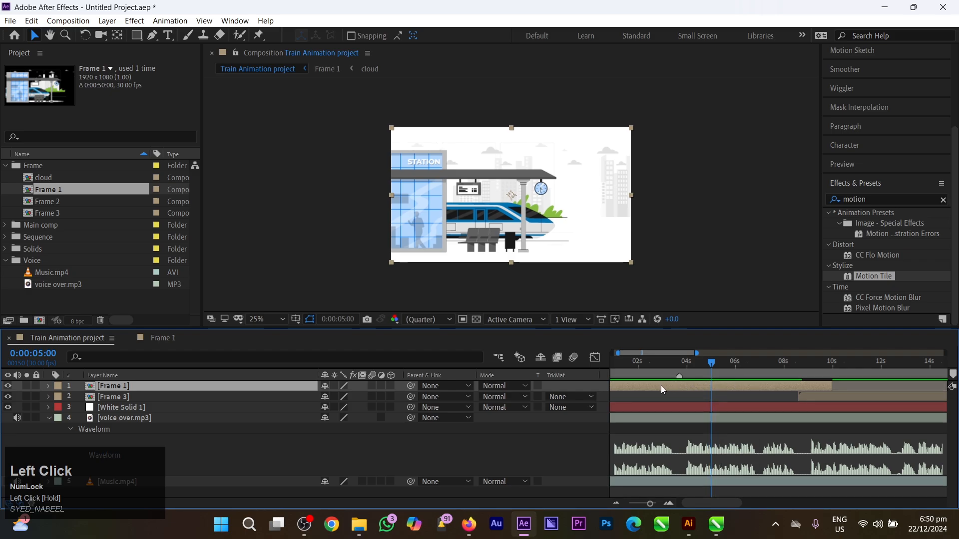
{"action": "double_click", "coordinate": [123, 386]}
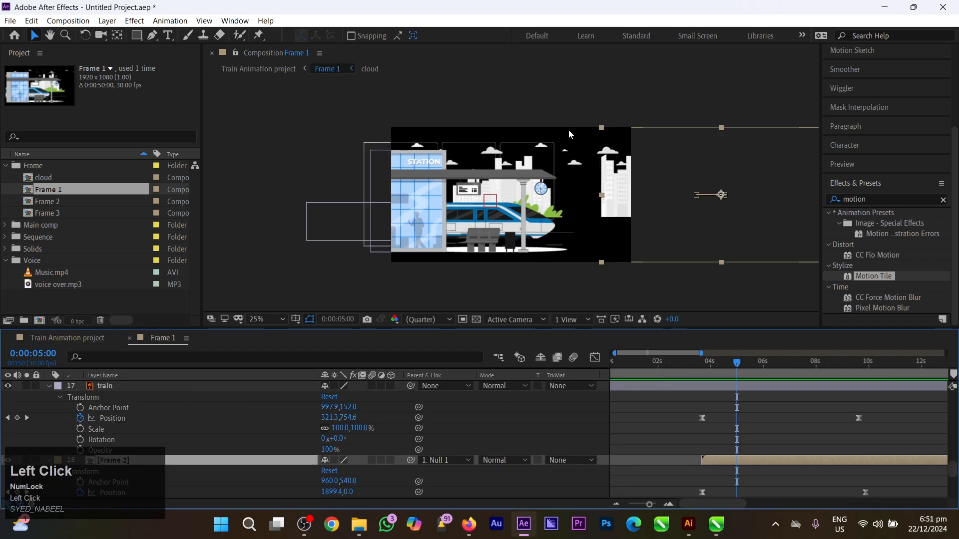
{"action": "left_click", "coordinate": [476, 319]}
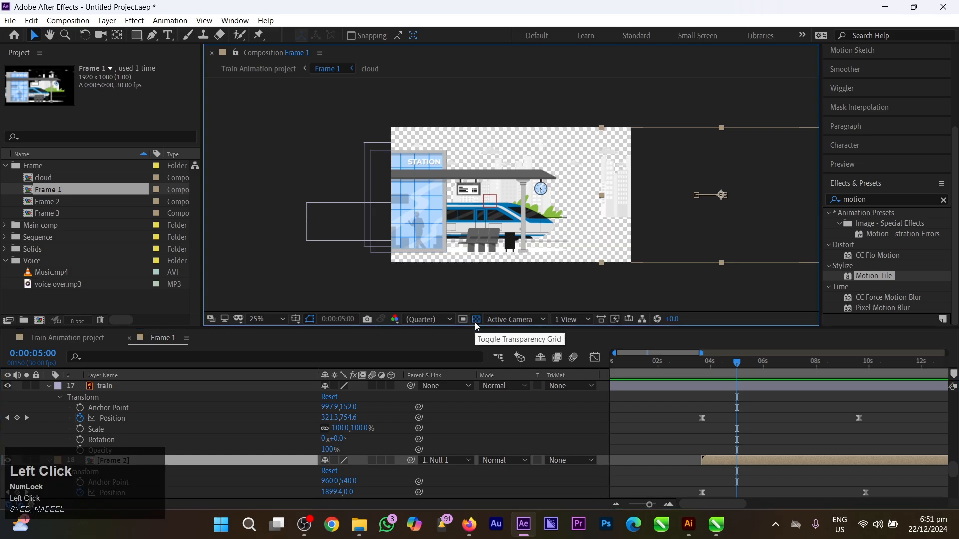
{"action": "left_click", "coordinate": [474, 323]}
{"action": "left_click", "coordinate": [474, 322]}
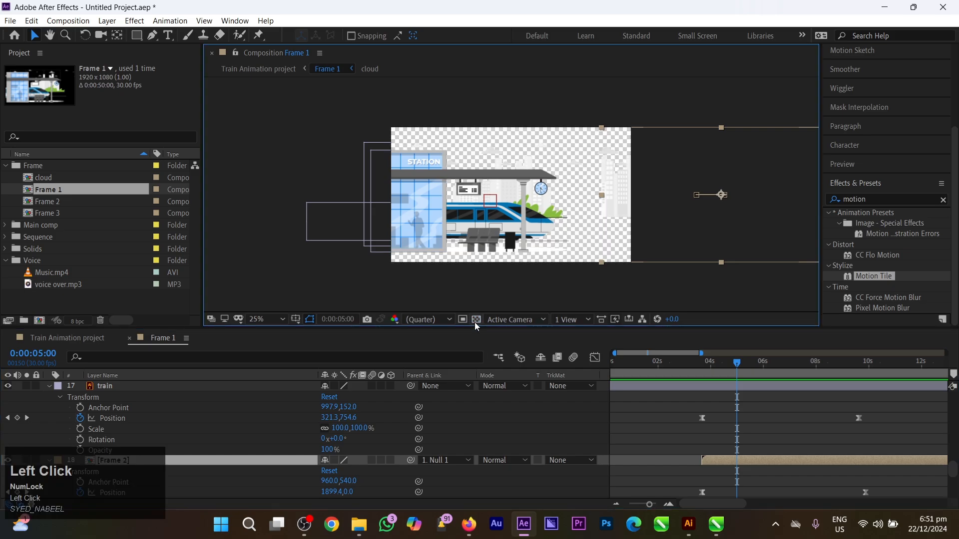
{"action": "left_click", "coordinate": [476, 323]}
{"action": "left_click_drag", "start_coordinate": [670, 366], "coordinate": [591, 382]}
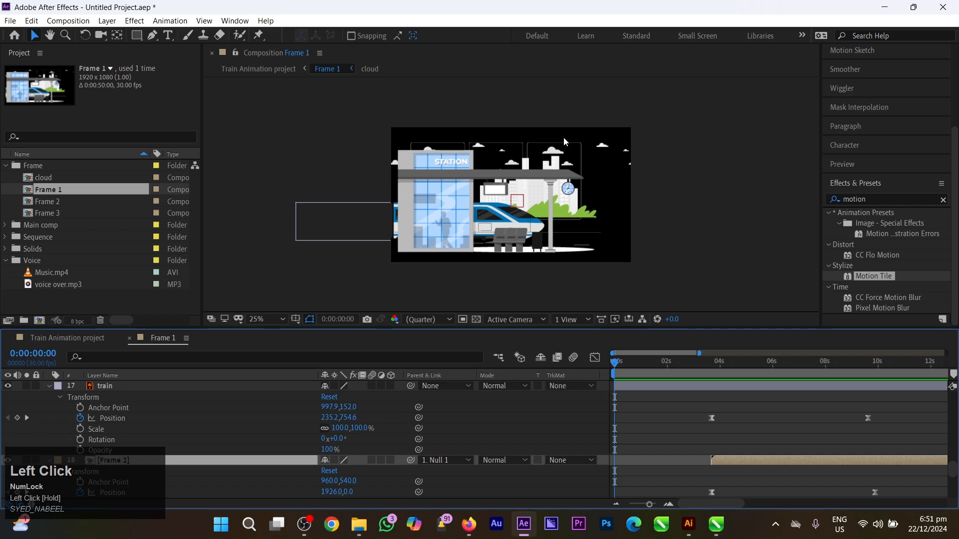
Add a white 1920 x 1080 px solid to the Frame 1 composition and send it to the bottom of the layer stack
{"action": "key", "text": "ctrl+y"}
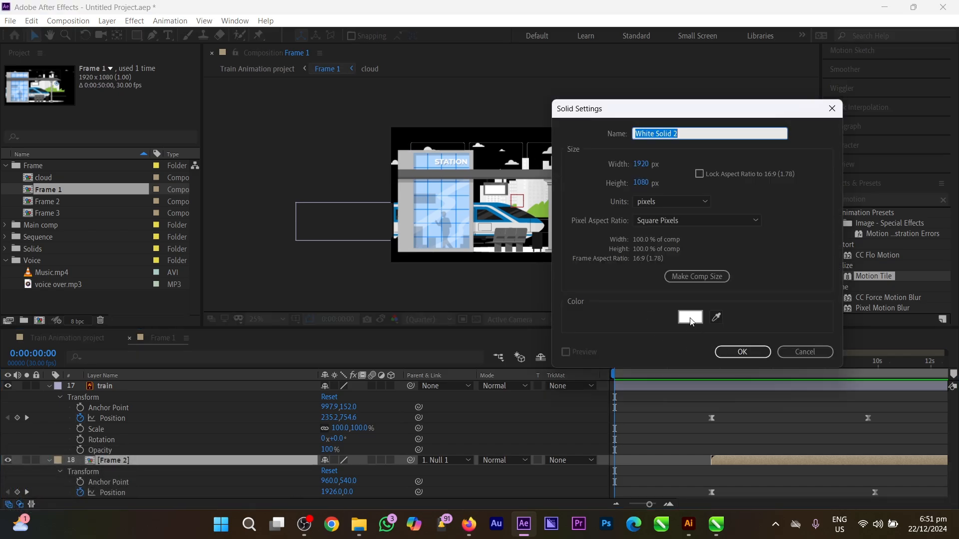
{"action": "left_click", "coordinate": [736, 352]}
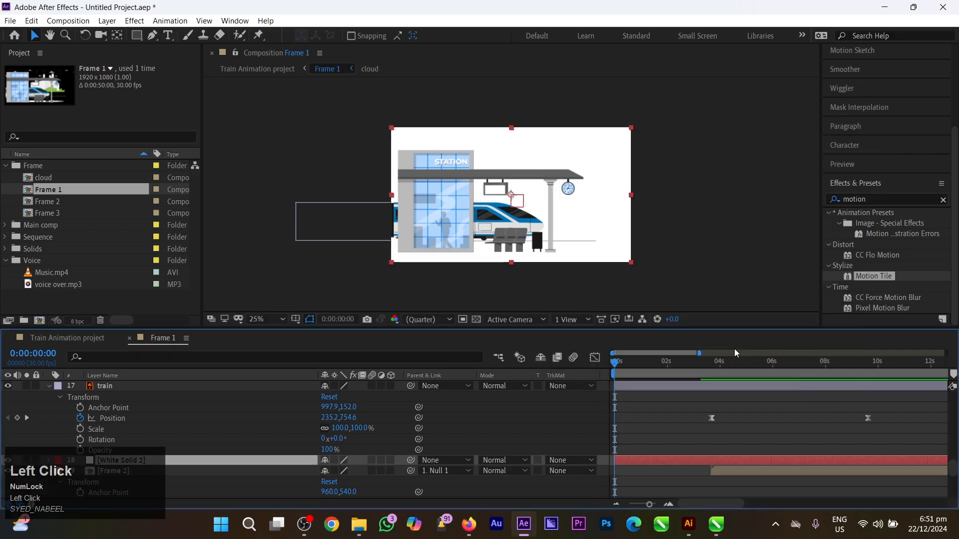
{"action": "scroll", "coordinate": [703, 421], "scroll_direction": "down", "scroll_amount": 2}
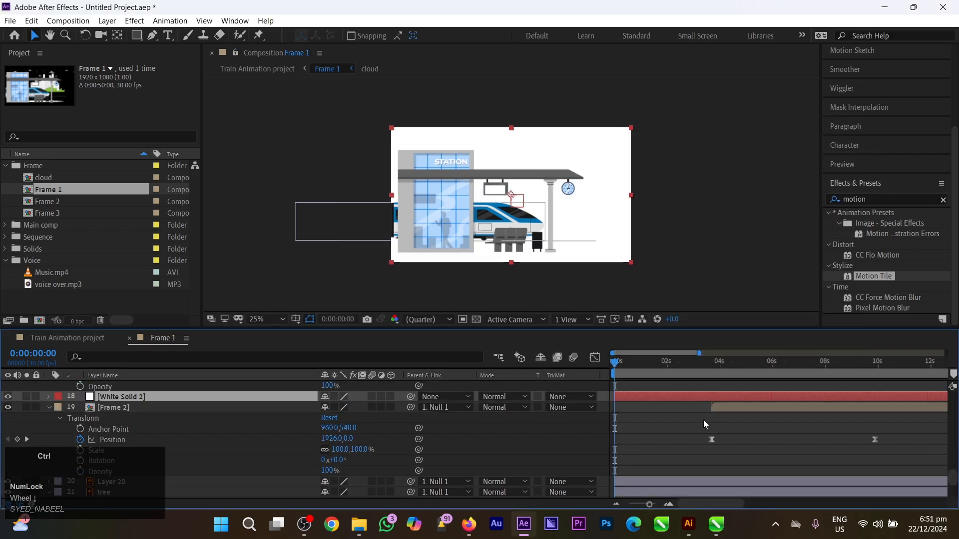
{"action": "key", "text": "ctrl+["}
{"action": "key", "text": "ctrl+["}
{"action": "key", "text": "ctrl+["}
{"action": "key", "text": "ctrl+["}
{"action": "key", "text": "ctrl+["}
{"action": "key", "text": "ctrl+["}
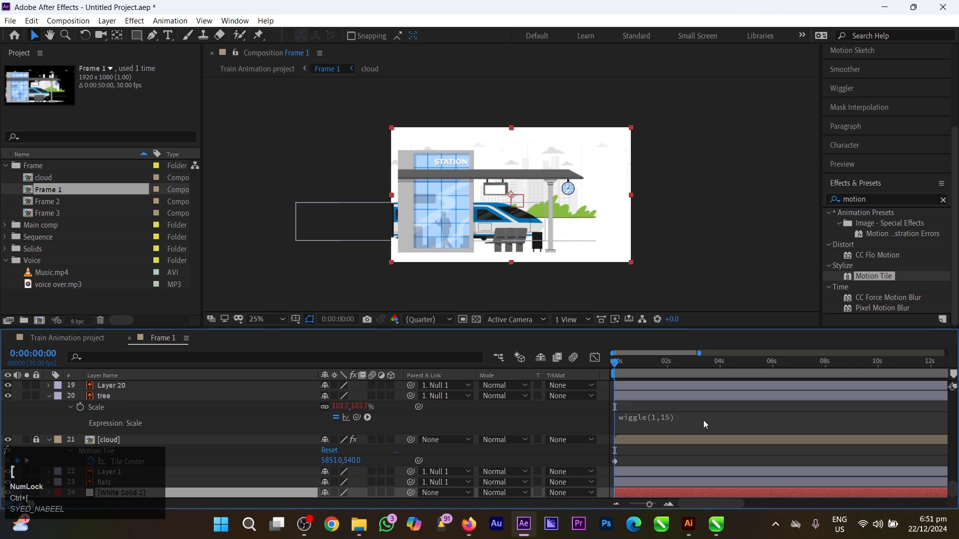
Return to the Train Animation project composition and preview the train scene from 0:00:03:22
{"action": "scroll", "coordinate": [702, 419], "scroll_direction": "up", "scroll_amount": 3}
{"action": "scroll", "coordinate": [702, 419], "scroll_direction": "up", "scroll_amount": 3}
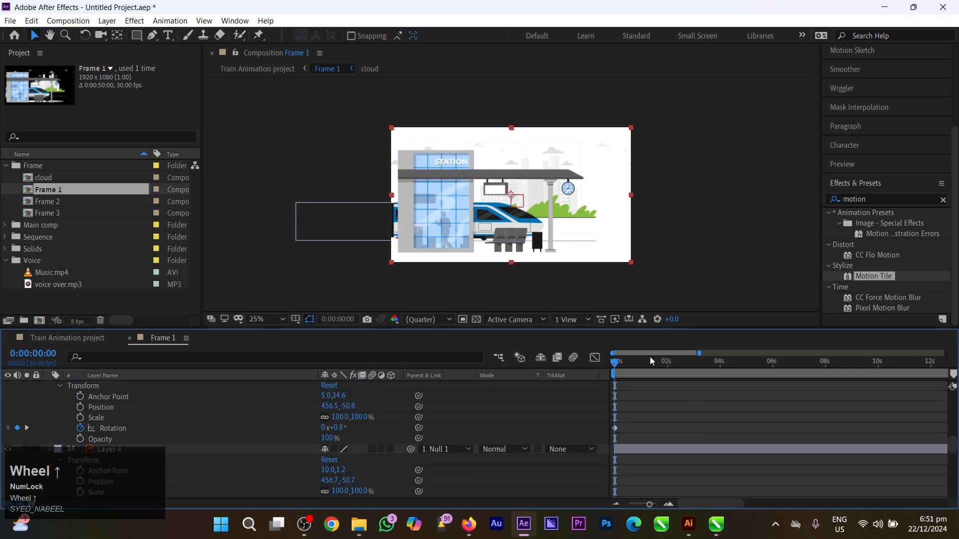
{"action": "left_click", "coordinate": [97, 341]}
{"action": "left_click_drag", "start_coordinate": [669, 360], "coordinate": [670, 394]}
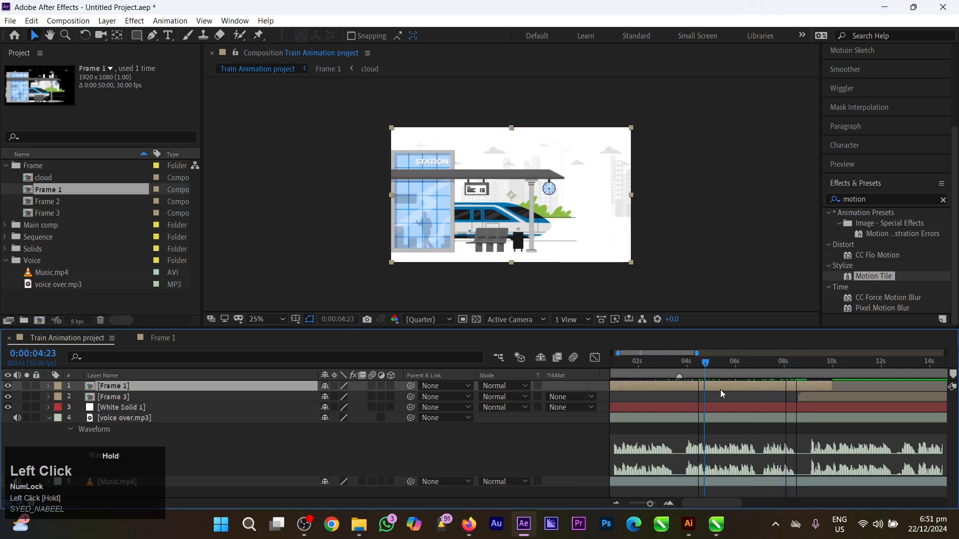
{"action": "key", "text": "space"}
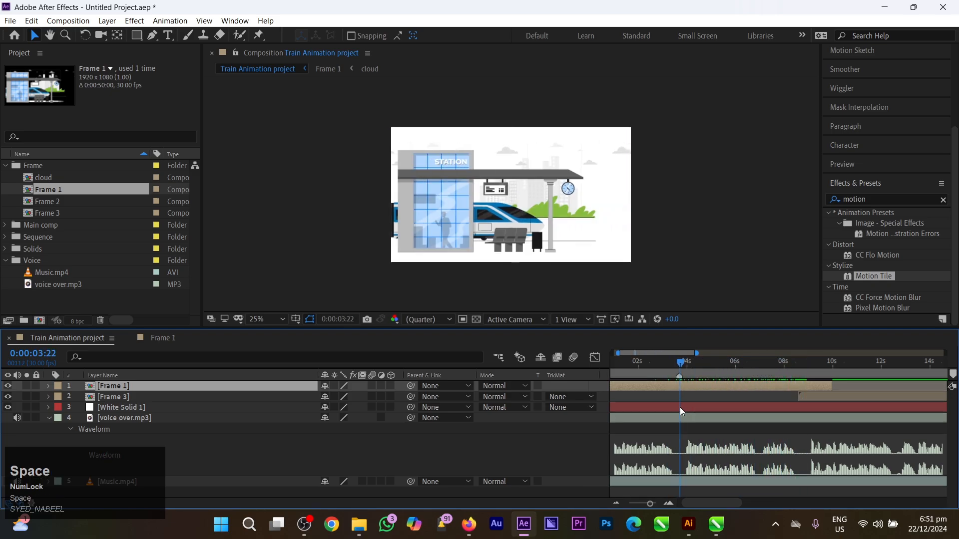
{"action": "key", "text": "space"}
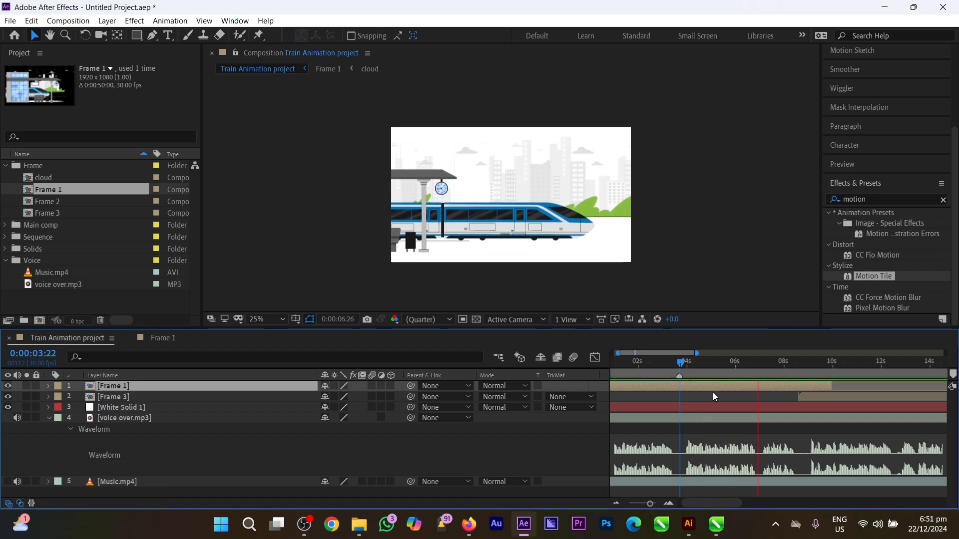
{"action": "key", "text": "space"}
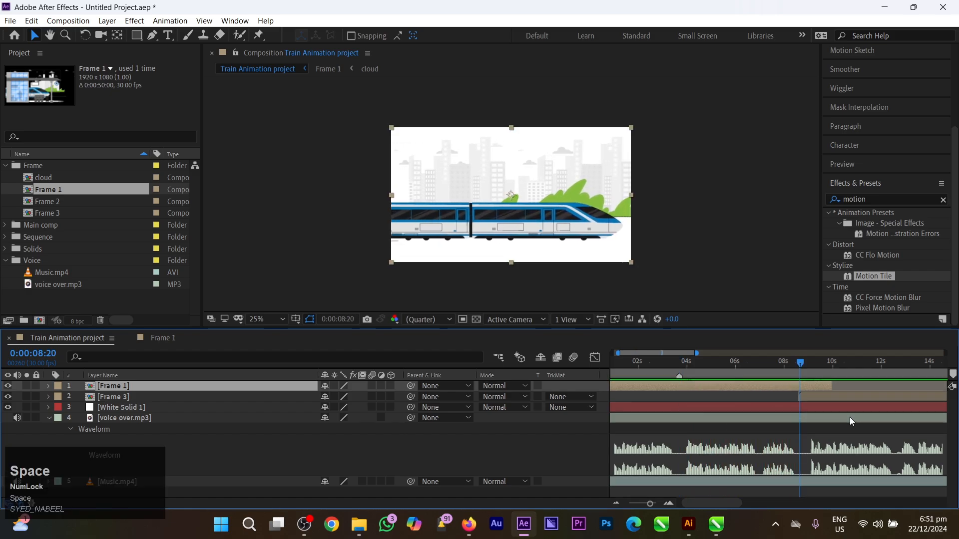
Add an Opacity keyframe to the Frame 1 layer at 0:00:08:18, where Frame 3 begins
{"action": "scroll", "coordinate": [823, 424], "scroll_direction": "up", "scroll_amount": 1}
{"action": "scroll", "coordinate": [823, 424], "scroll_direction": "up", "scroll_amount": 2}
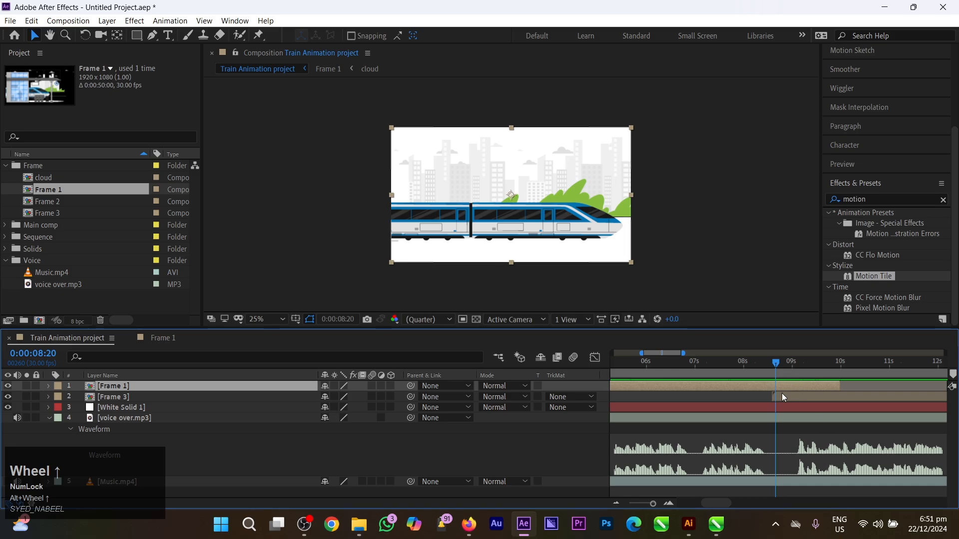
{"action": "left_click_drag", "start_coordinate": [778, 361], "coordinate": [774, 363]}
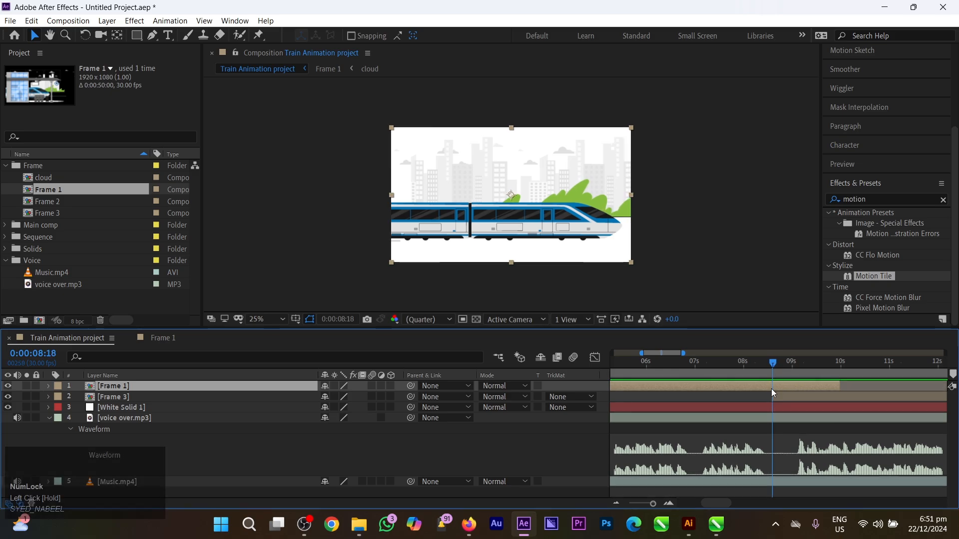
{"action": "left_click", "coordinate": [47, 385]}
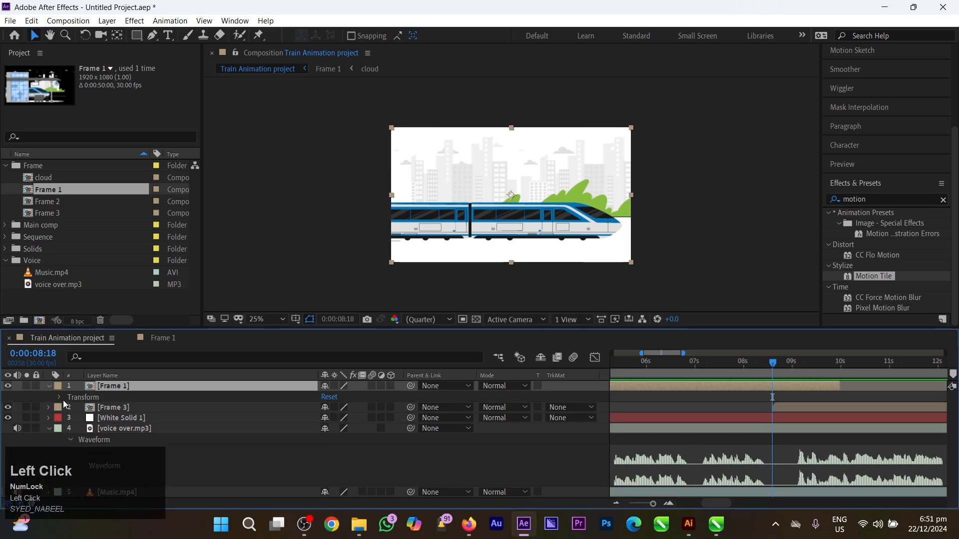
{"action": "left_click", "coordinate": [60, 398]}
{"action": "scroll", "coordinate": [112, 426], "scroll_direction": "down", "scroll_amount": 2}
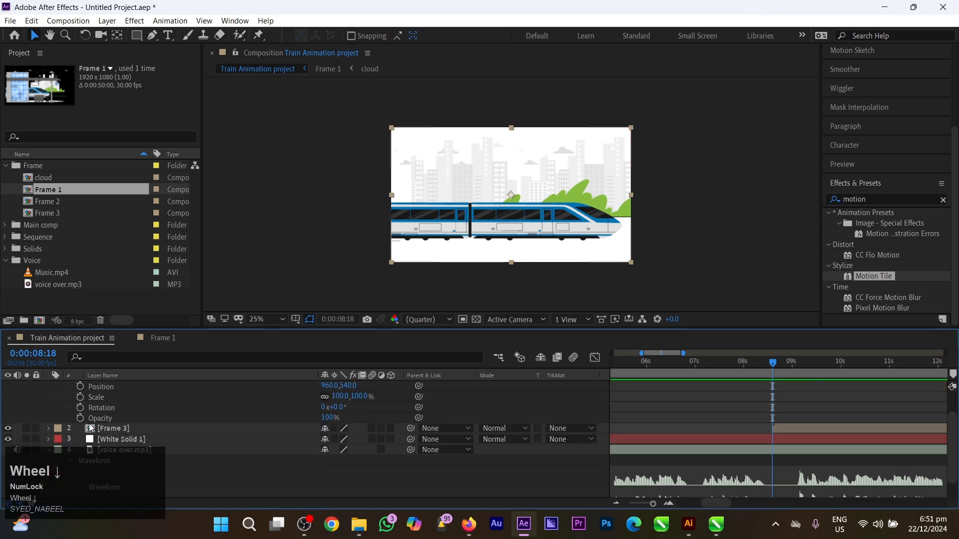
{"action": "left_click", "coordinate": [80, 419]}
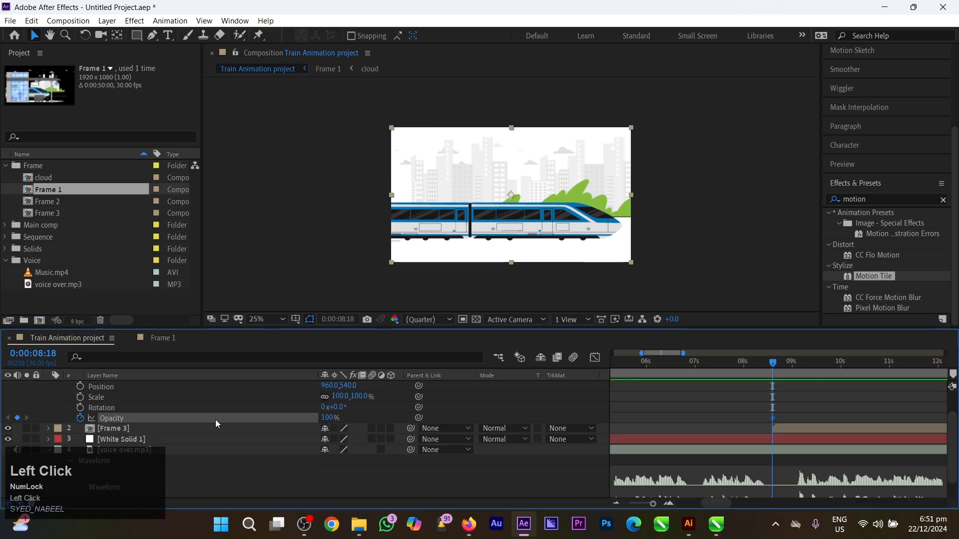
Set Frame 1's Opacity to 0% ten frames further on, at 0:00:08:28, and preview the fade into Frame 3
{"action": "scroll", "coordinate": [646, 418], "scroll_direction": "up", "scroll_amount": 2}
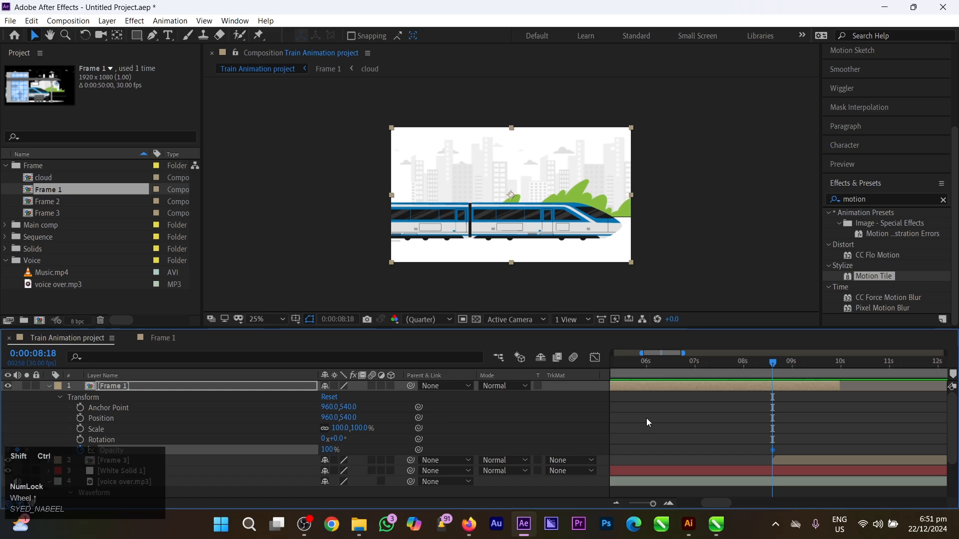
{"action": "key", "text": "ctrl+shift+Right"}
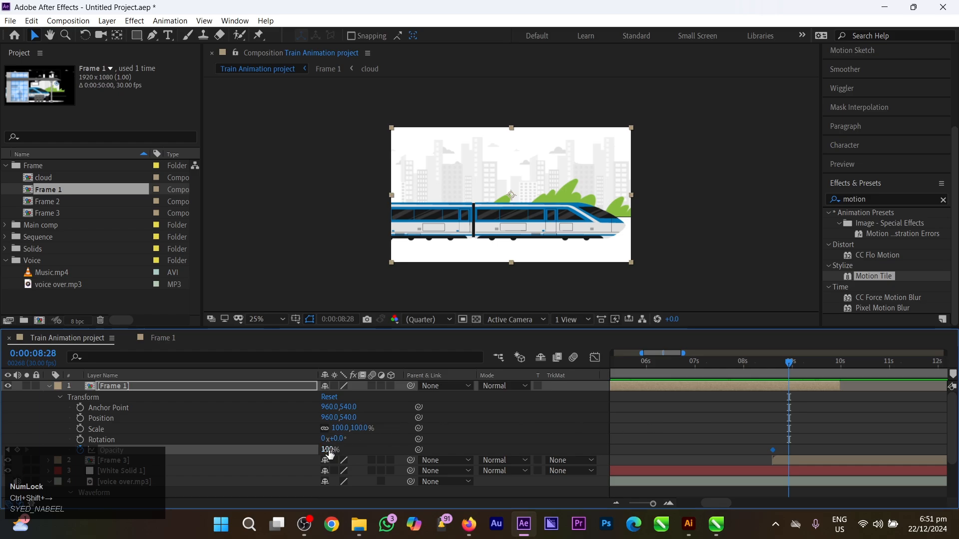
{"action": "left_click_drag", "start_coordinate": [328, 451], "coordinate": [237, 482]}
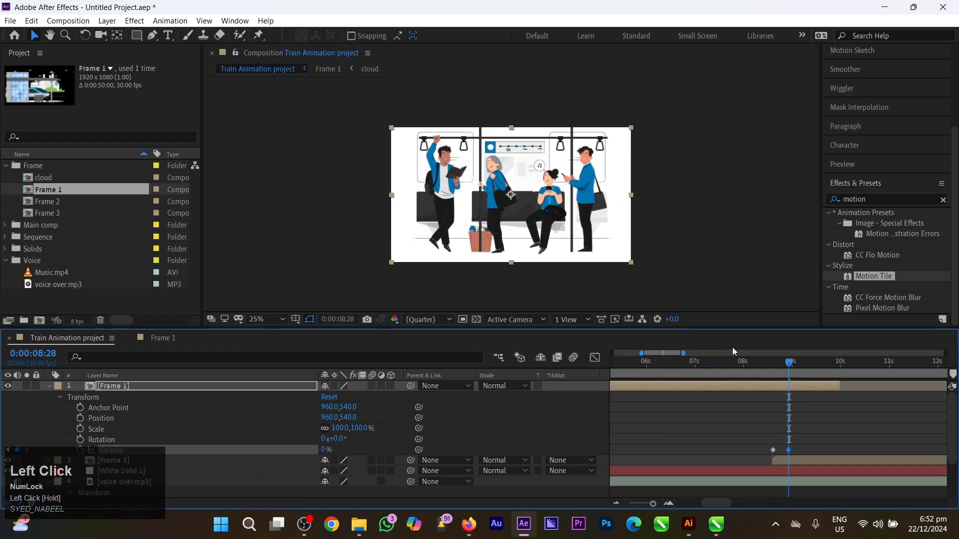
{"action": "left_click_drag", "start_coordinate": [766, 361], "coordinate": [745, 370]}
{"action": "key", "text": "space"}
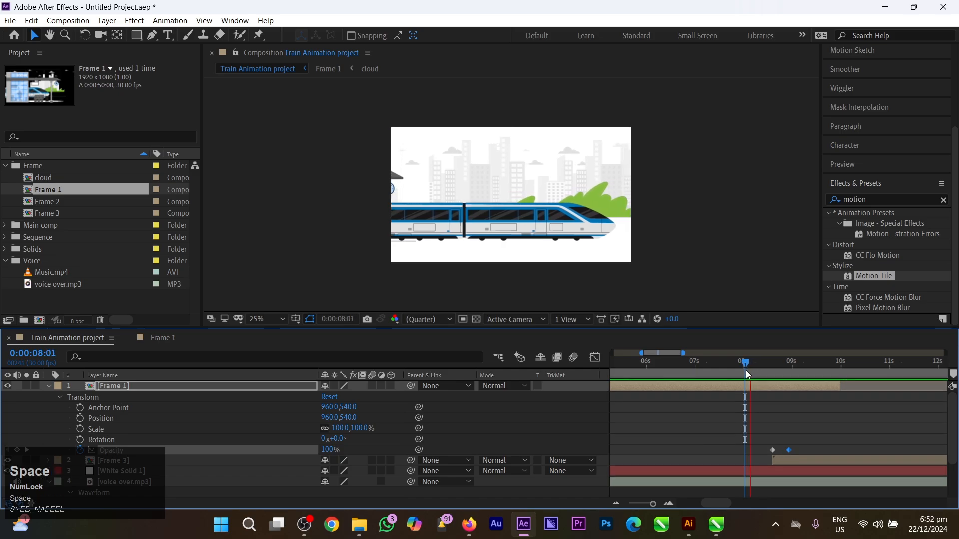
{"action": "key", "text": "space"}
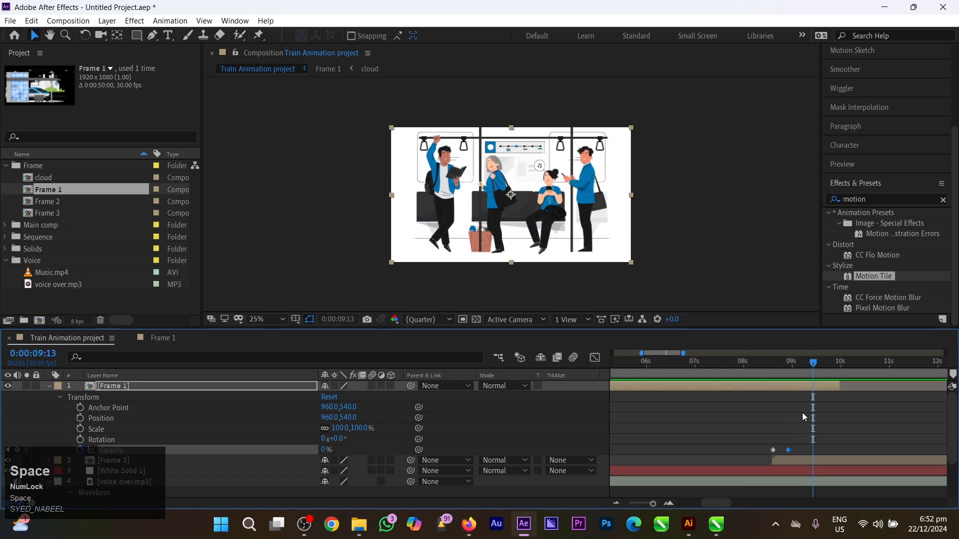
Trim the end of the Frame 1 layer back to its last Opacity keyframe at 0:00:08:28 and preview the transition
{"action": "left_click", "coordinate": [762, 364]}
{"action": "key", "text": "space"}
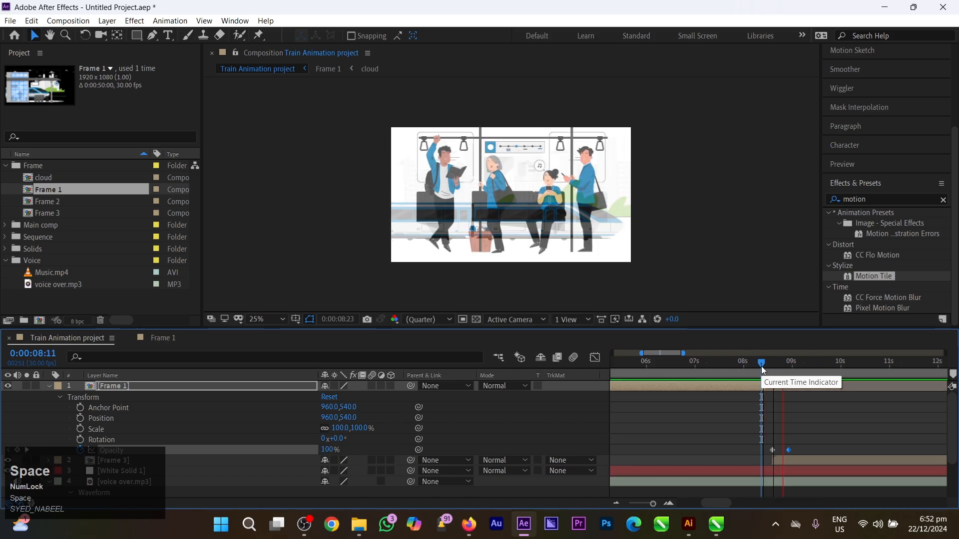
{"action": "left_click_drag", "start_coordinate": [839, 383], "coordinate": [768, 373]}
{"action": "left_click", "coordinate": [757, 367]}
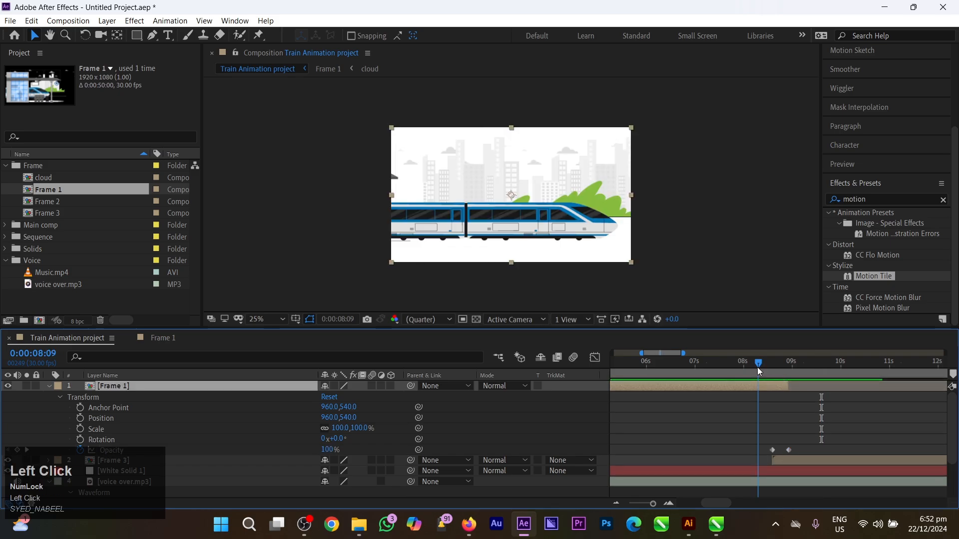
{"action": "key", "text": "space"}
{"action": "key", "text": "space"}
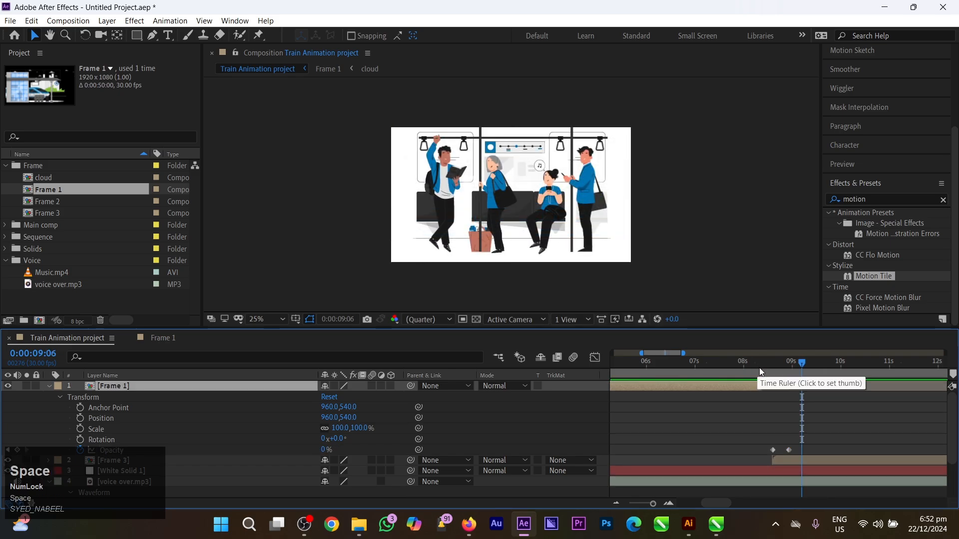
Add Scale and Position keyframes to the Frame 1 layer at 0:00:00:00
{"action": "left_click_drag", "start_coordinate": [759, 368], "coordinate": [556, 418]}
{"action": "scroll", "coordinate": [690, 433], "scroll_direction": "down", "scroll_amount": 2}
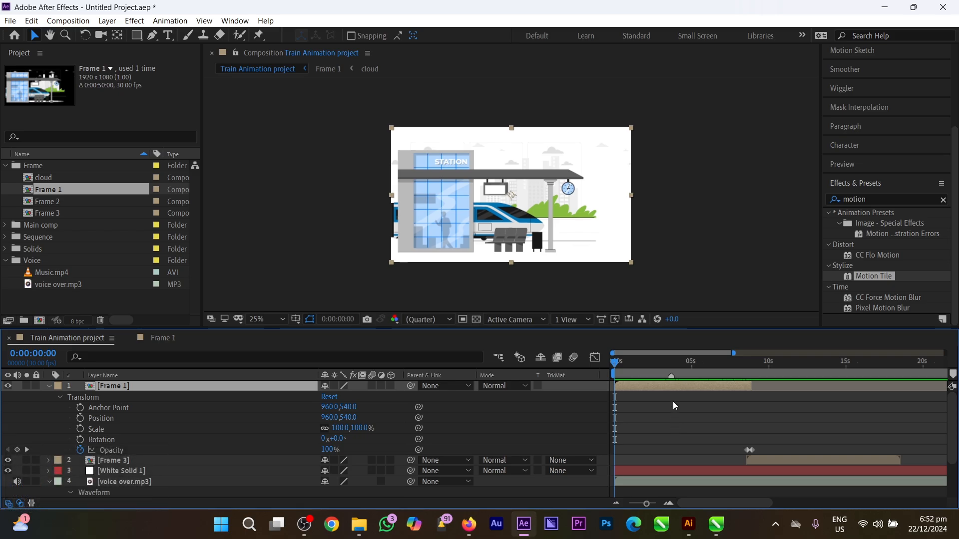
{"action": "left_click", "coordinate": [80, 429]}
{"action": "left_click", "coordinate": [80, 418]}
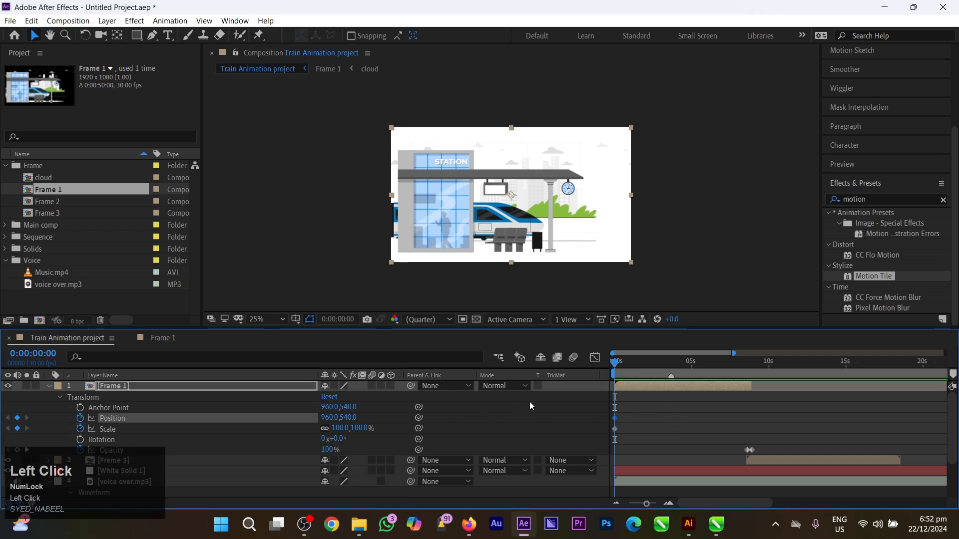
{"action": "left_click", "coordinate": [634, 414]}
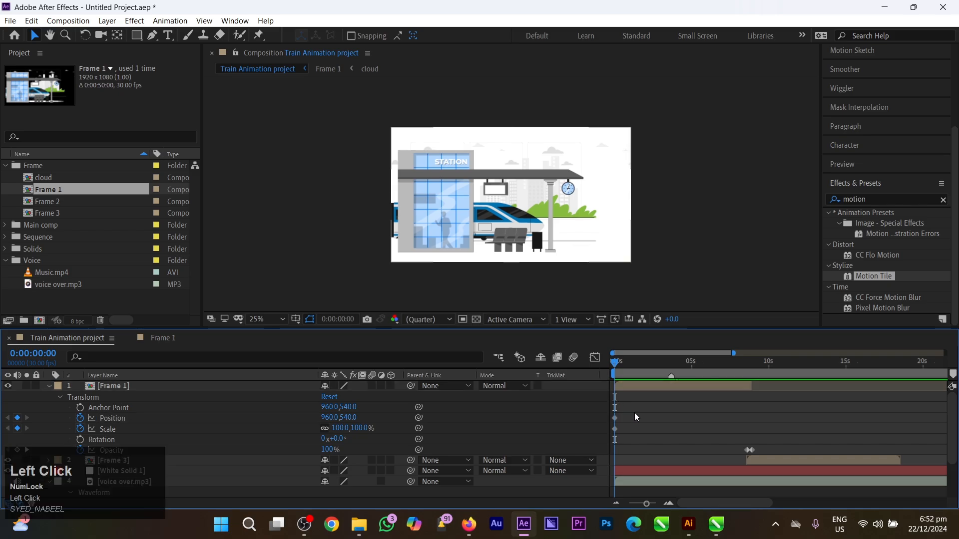
Set Frame 1's Scale to 115% at 0:00:06:24 and preview the slow zoom from the start
{"action": "key", "text": "space"}
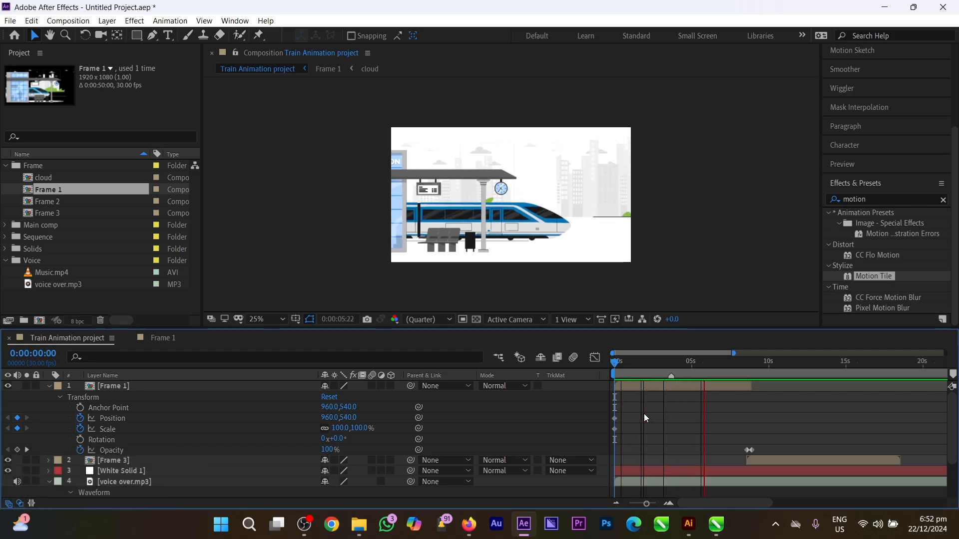
{"action": "key", "text": "space"}
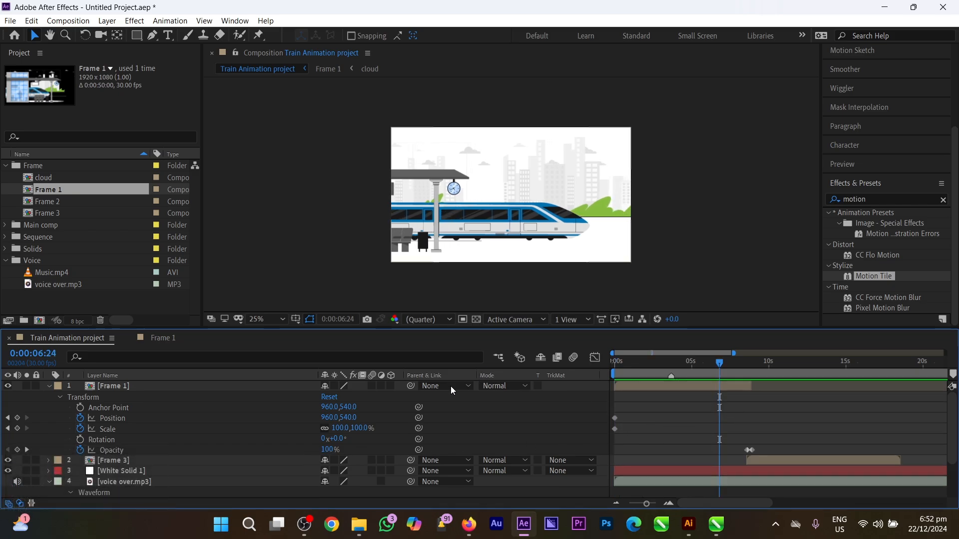
{"action": "left_click_drag", "start_coordinate": [341, 431], "coordinate": [357, 441]}
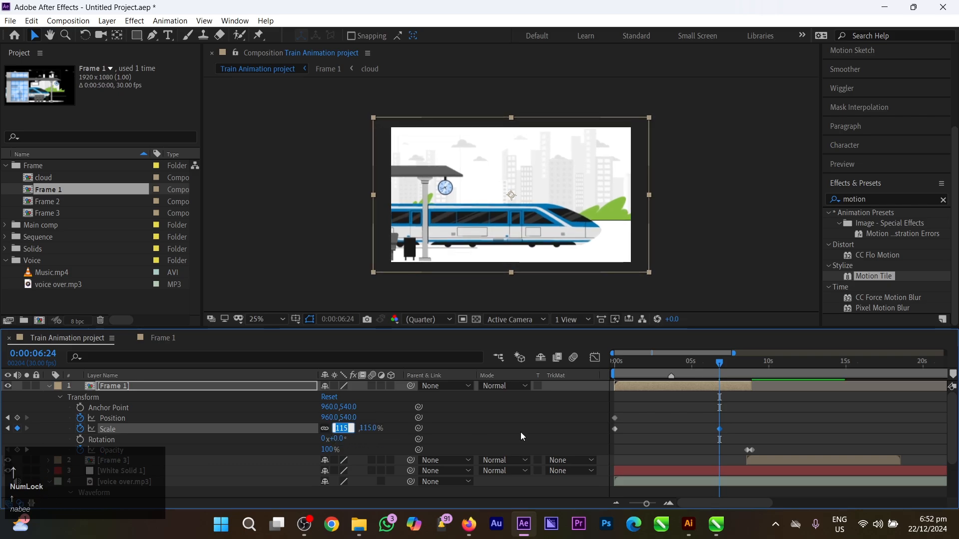
{"action": "left_click_drag", "start_coordinate": [670, 367], "coordinate": [597, 364]}
{"action": "key", "text": "space"}
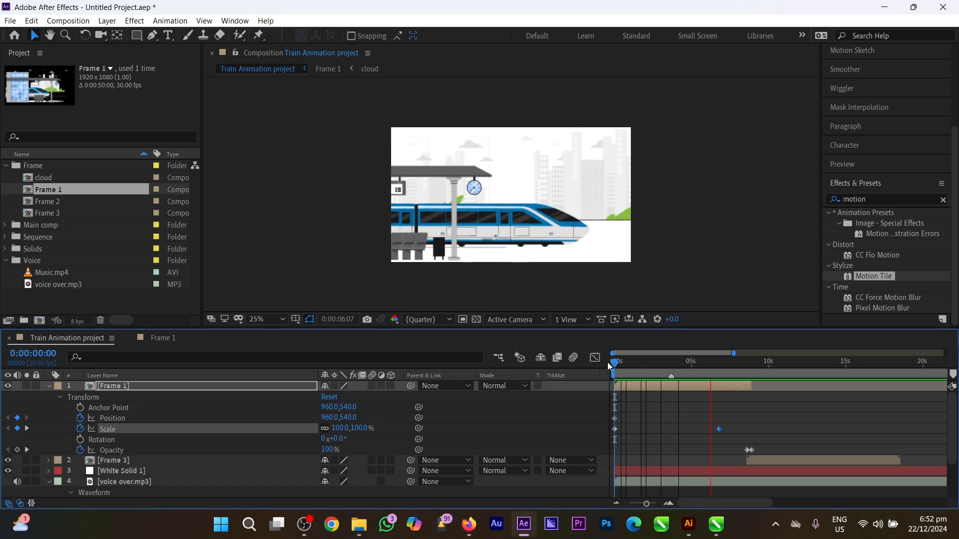
{"action": "key", "text": "space"}
Enlarge Frame 1 to a Scale of about 480% at 0:00:08:18, where its fade-out begins
{"action": "scroll", "coordinate": [723, 434], "scroll_direction": "up", "scroll_amount": 3, "text": "alt"}
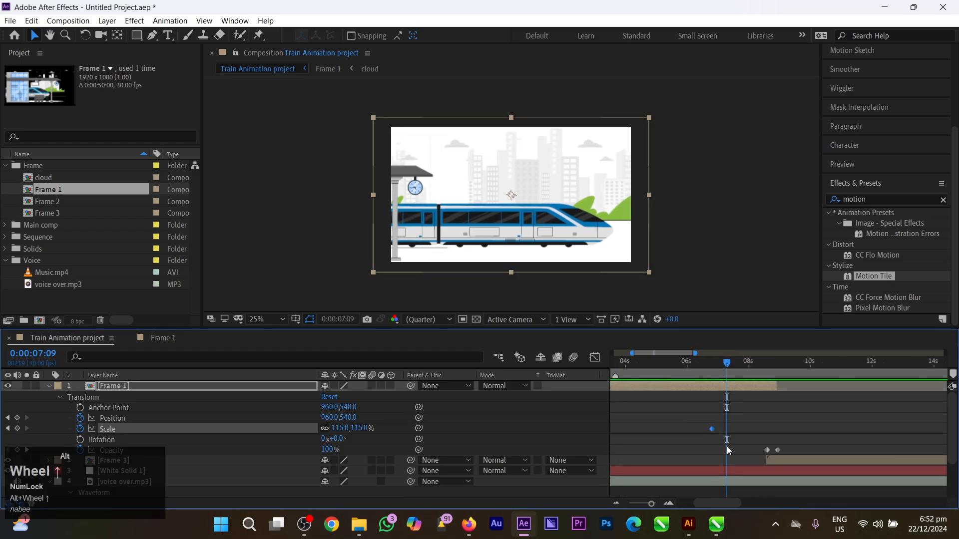
{"action": "scroll", "coordinate": [727, 449], "scroll_direction": "up", "scroll_amount": 2, "text": "alt"}
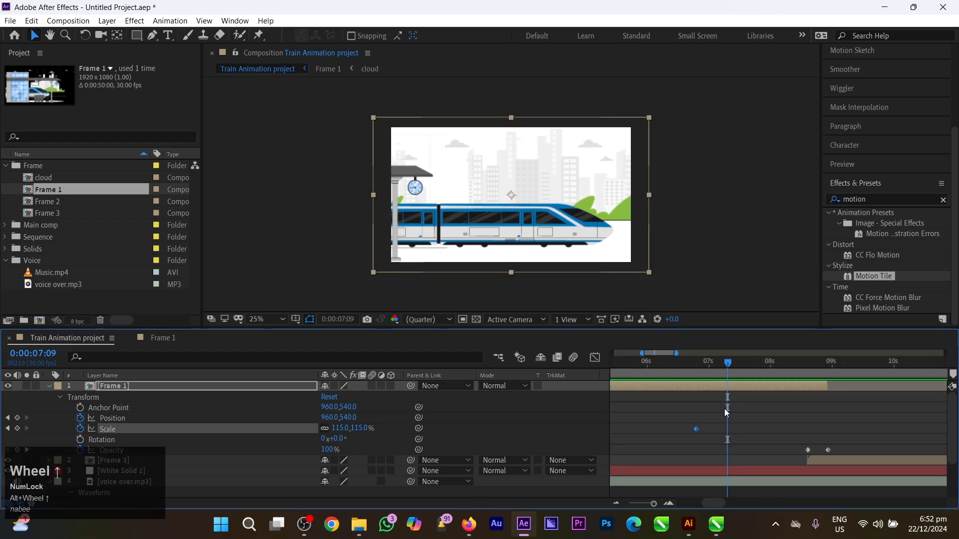
{"action": "scroll", "coordinate": [712, 410], "scroll_direction": "up", "scroll_amount": 1}
{"action": "left_click_drag", "start_coordinate": [733, 361], "coordinate": [815, 385]}
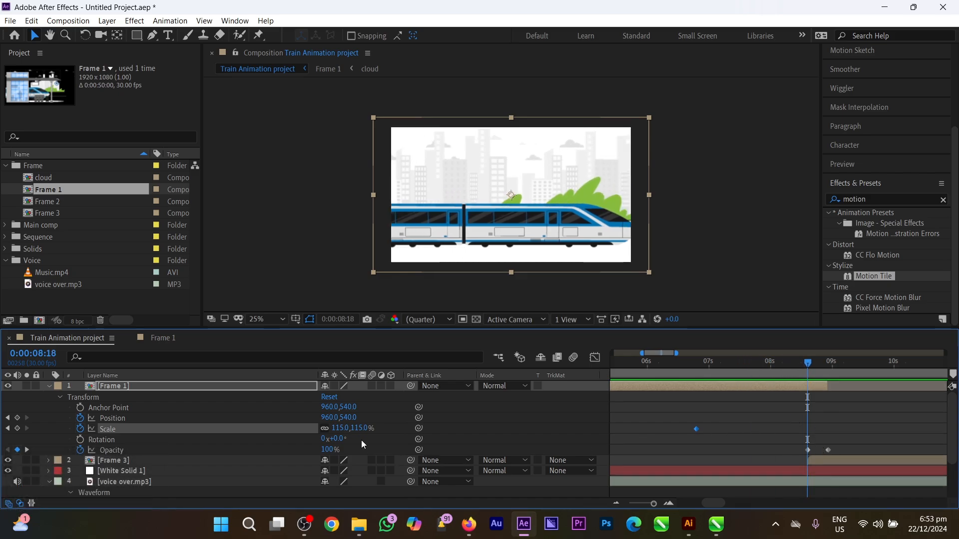
{"action": "left_click_drag", "start_coordinate": [338, 433], "coordinate": [339, 428]}
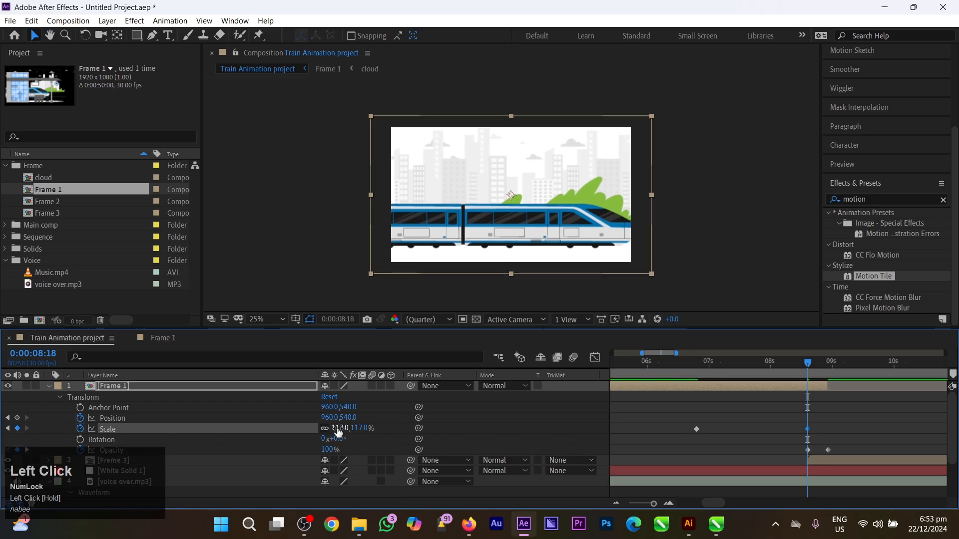
{"action": "left_click_drag", "start_coordinate": [338, 432], "coordinate": [540, 406]}
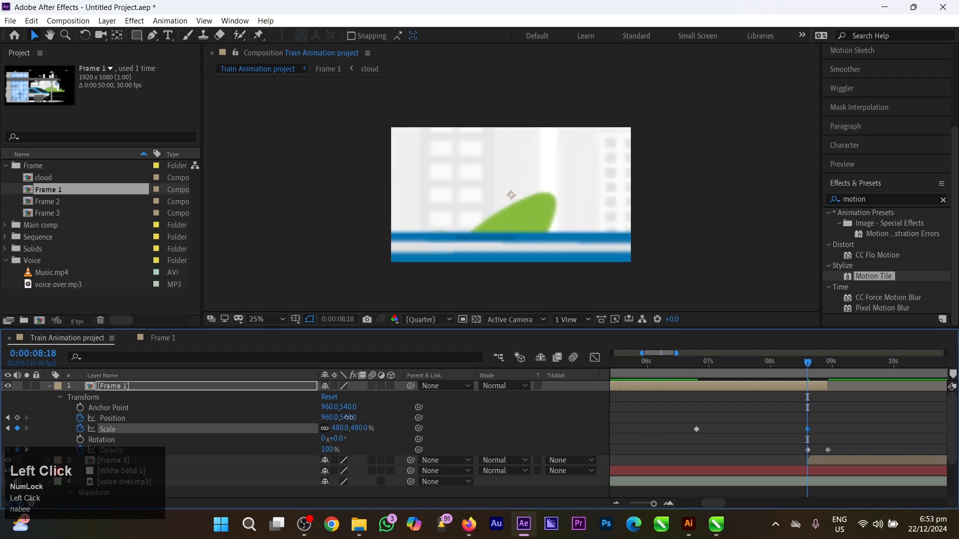
Fill the view with the train window at 0:00:08:18, setting Frame 1's Position to about 960, -625 and Scale to 715%
{"action": "left_click_drag", "start_coordinate": [350, 417], "coordinate": [212, 436]}
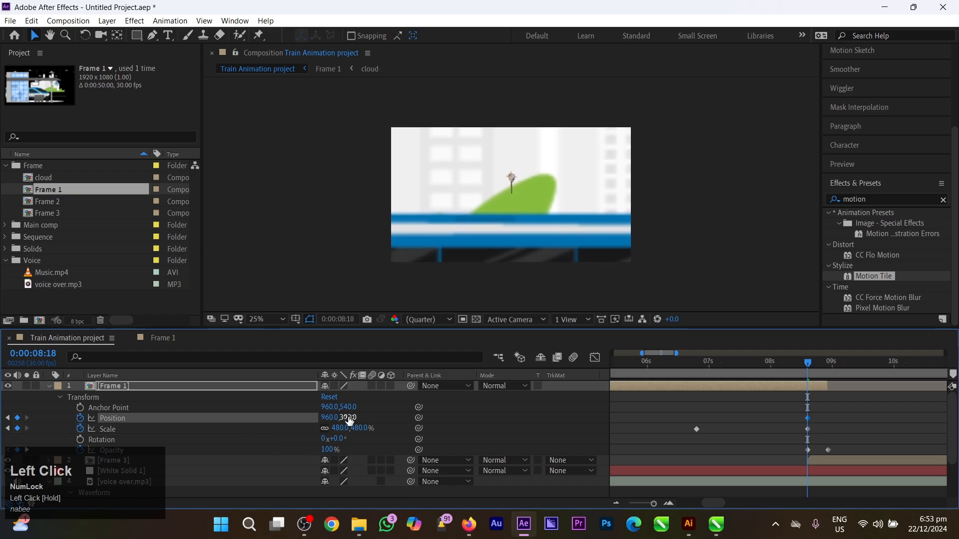
{"action": "left_click_drag", "start_coordinate": [348, 418], "coordinate": [195, 449]}
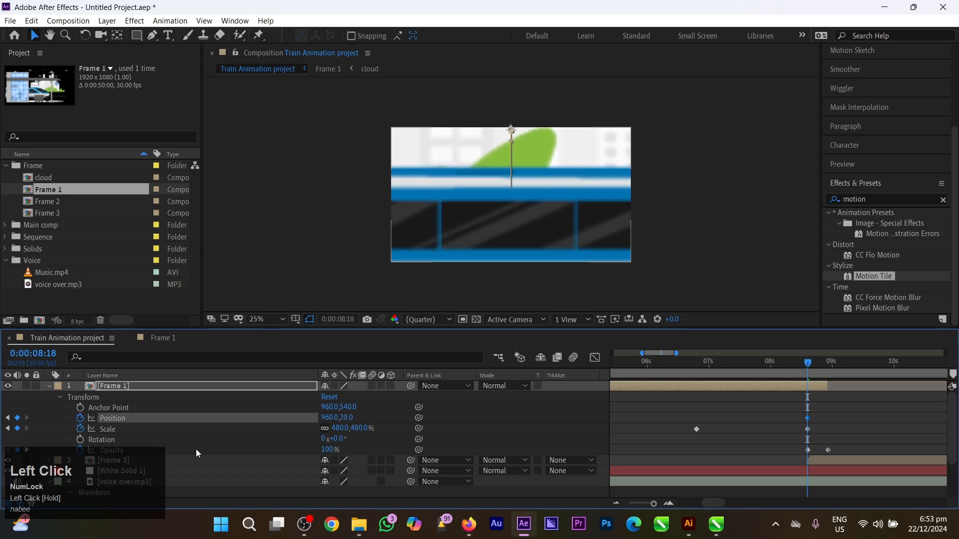
{"action": "left_click_drag", "start_coordinate": [343, 417], "coordinate": [131, 448]}
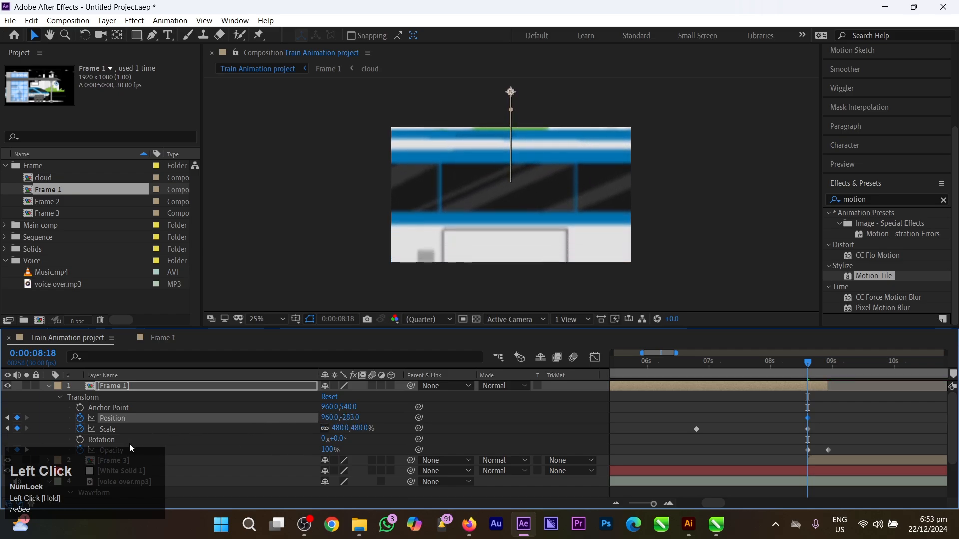
{"action": "left_click_drag", "start_coordinate": [336, 412], "coordinate": [349, 272]}
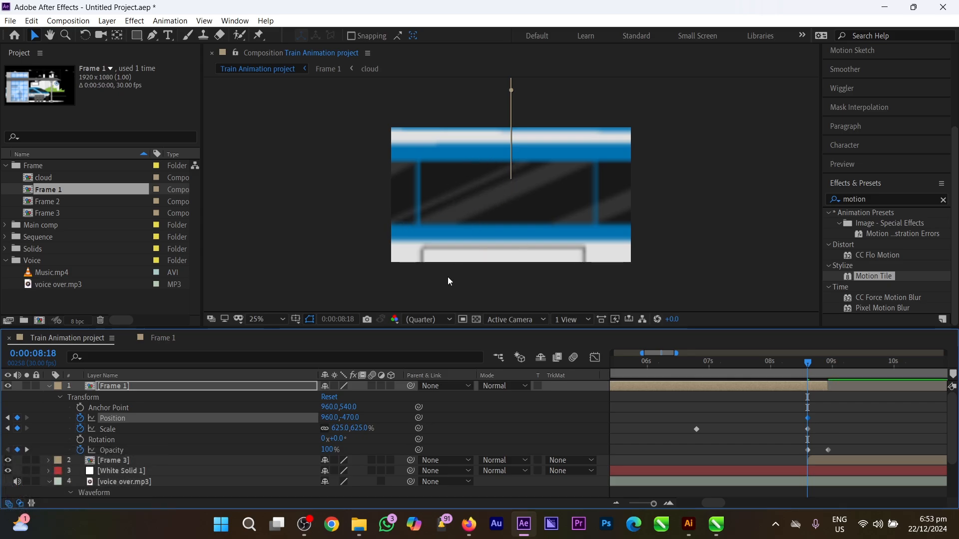
{"action": "left_click_drag", "start_coordinate": [353, 420], "coordinate": [394, 431]}
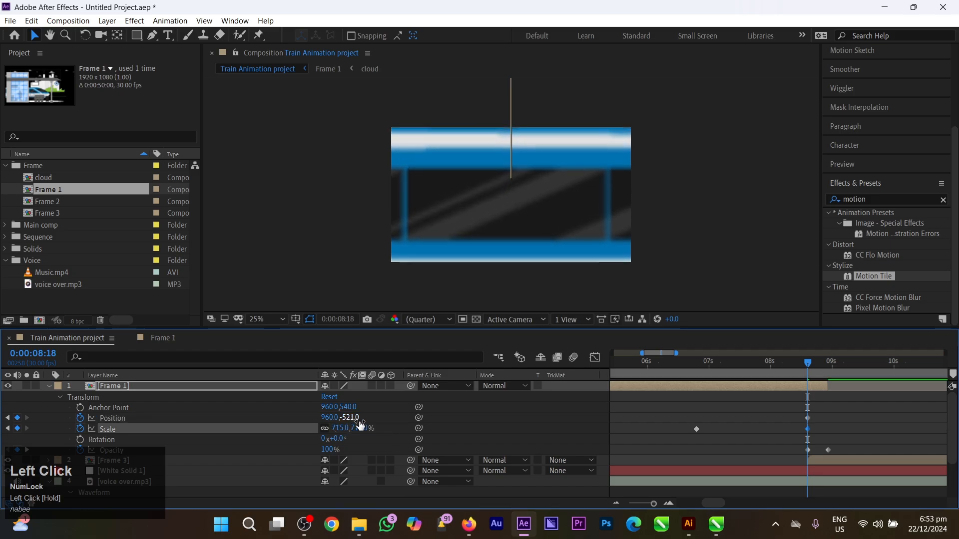
{"action": "left_click_drag", "start_coordinate": [351, 418], "coordinate": [261, 449]}
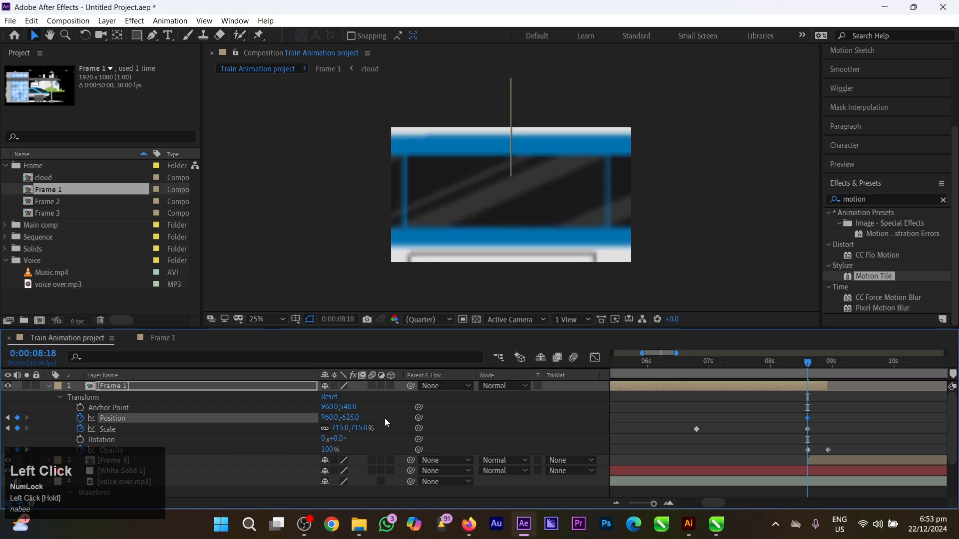
Move Frame 1 back over the canvas at 0:00:06:24, with Position about 960, 547, and preview from the start
{"action": "left_click_drag", "start_coordinate": [790, 362], "coordinate": [697, 382]}
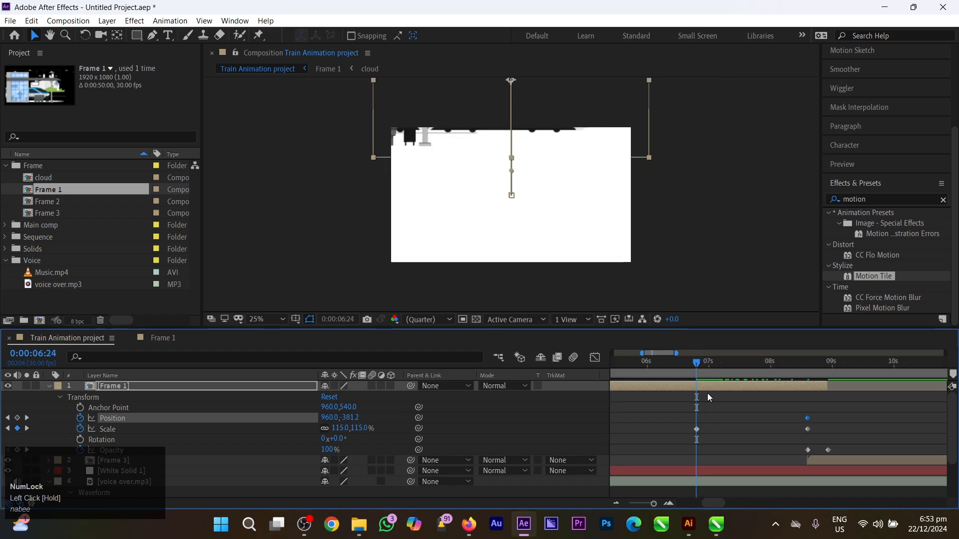
{"action": "left_click_drag", "start_coordinate": [611, 99], "coordinate": [607, 214]}
{"action": "scroll", "coordinate": [693, 457], "scroll_direction": "down", "scroll_amount": 5}
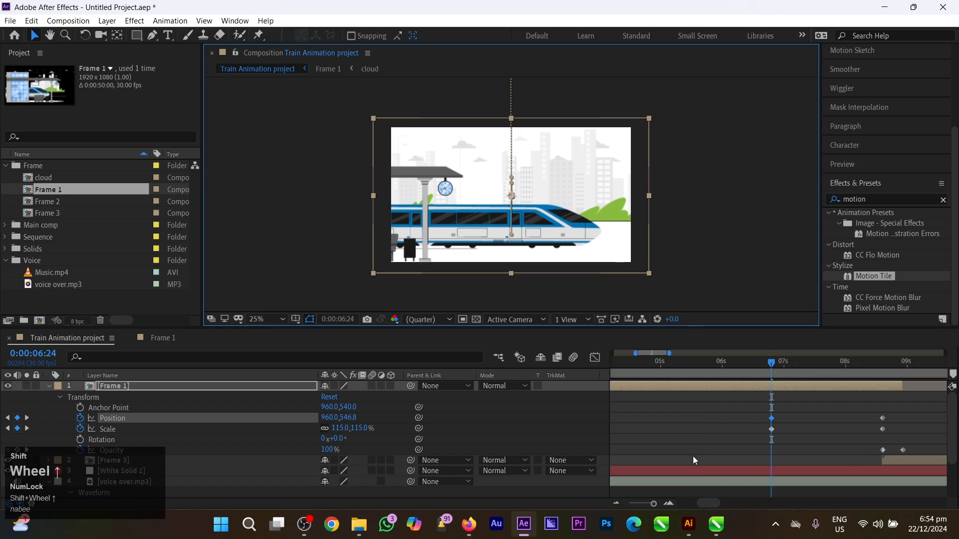
{"action": "left_click_drag", "start_coordinate": [734, 372], "coordinate": [609, 387]}
{"action": "key", "text": "space"}
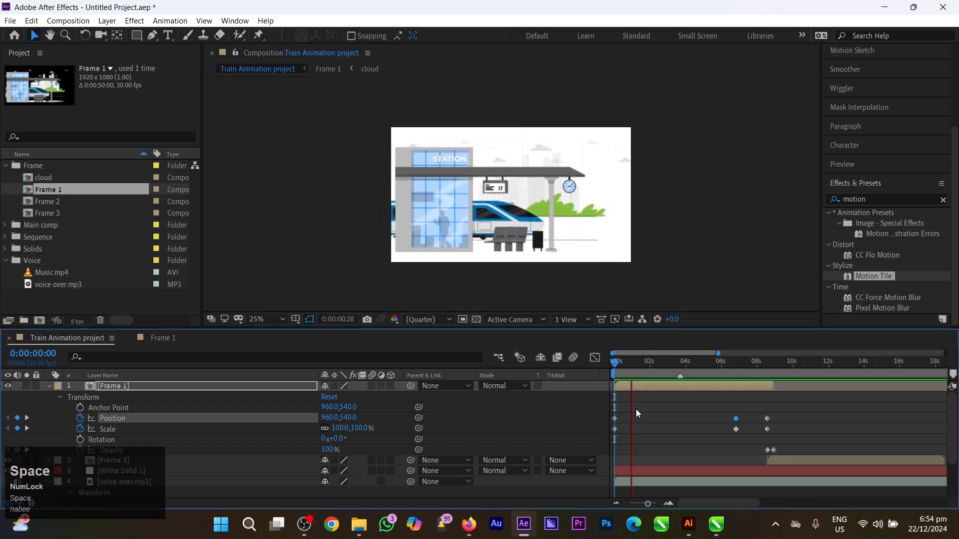
{"action": "key", "text": "space"}
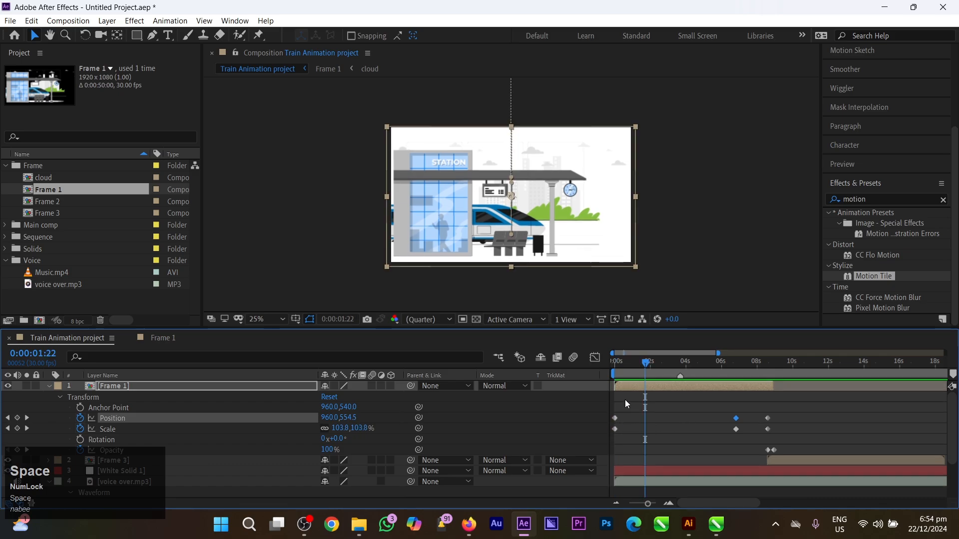
{"action": "scroll", "coordinate": [610, 409], "scroll_direction": "up", "scroll_amount": 3}
Try fitting the Frame 1 layer to the composition at its first Position keyframe at 0:00:00:00
{"action": "left_click_drag", "start_coordinate": [627, 372], "coordinate": [593, 367]}
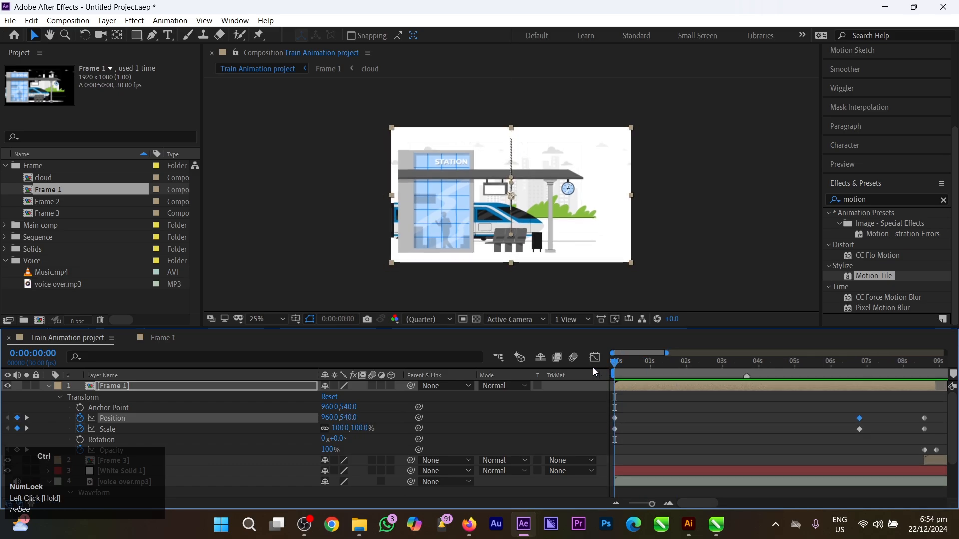
{"action": "key", "text": "ctrl+alt+f"}
{"action": "key", "text": "ctrl+shift+f"}
{"action": "left_click", "coordinate": [659, 421]}
{"action": "left_click", "coordinate": [615, 418]}
{"action": "key", "text": "ctrl+alt+f"}
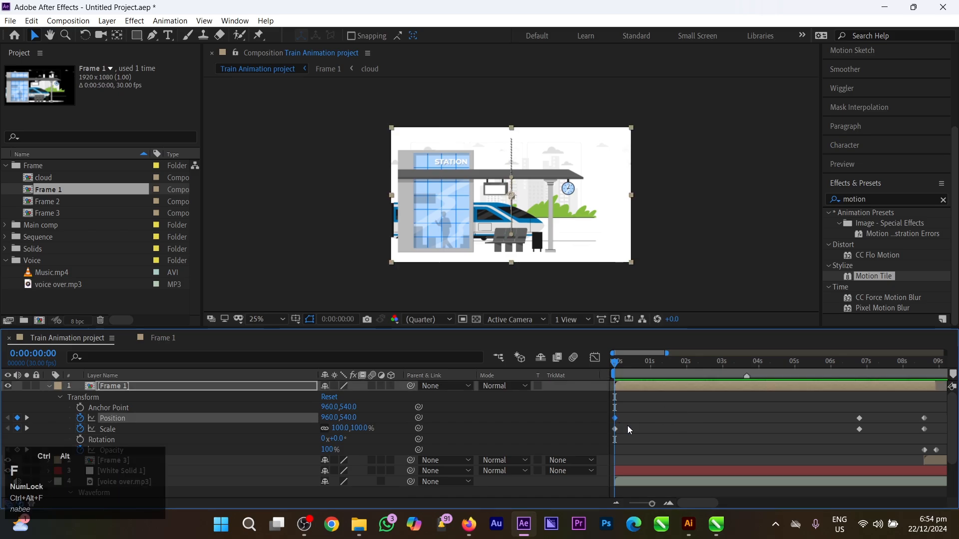
Try fitting Frame 1 to the composition at 0:00:00:24, and clear the Position and Scale keyframes there
{"action": "left_click", "coordinate": [634, 388]}
{"action": "left_click", "coordinate": [643, 363]}
{"action": "key", "text": "ctrl+alt+f"}
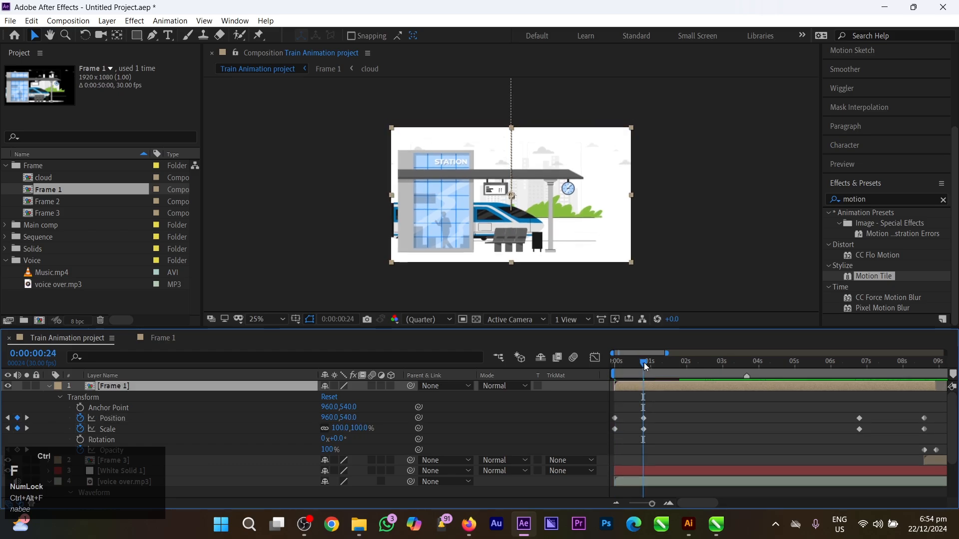
{"action": "left_click", "coordinate": [643, 363]}
{"action": "key", "text": "ctrl+z"}
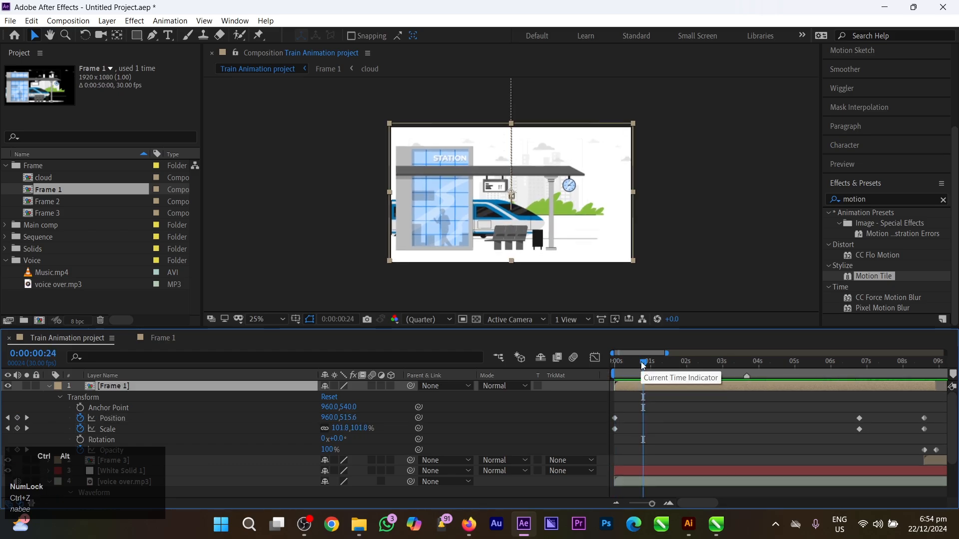
{"action": "key", "text": "ctrl+alt+f"}
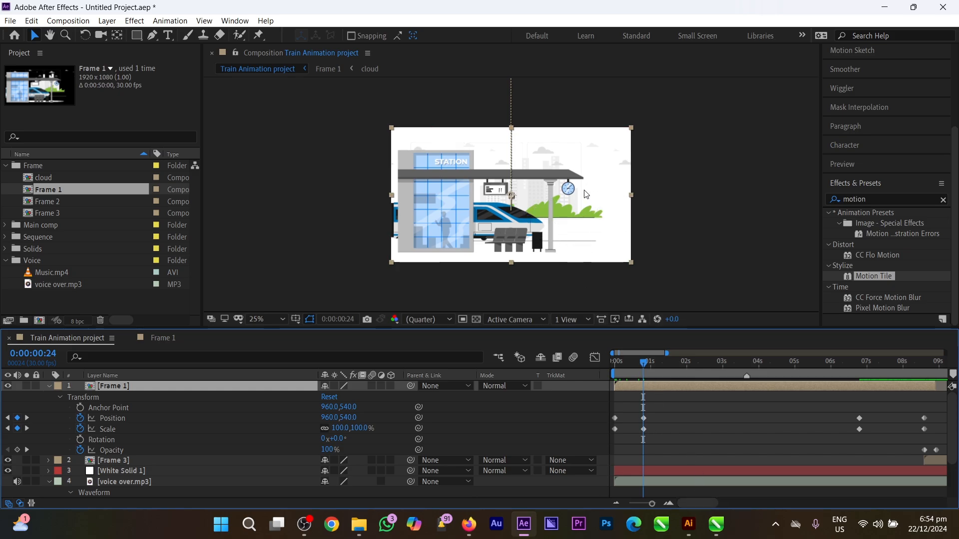
{"action": "left_click_drag", "start_coordinate": [661, 412], "coordinate": [616, 433]}
{"action": "left_click_drag", "start_coordinate": [630, 368], "coordinate": [607, 367]}
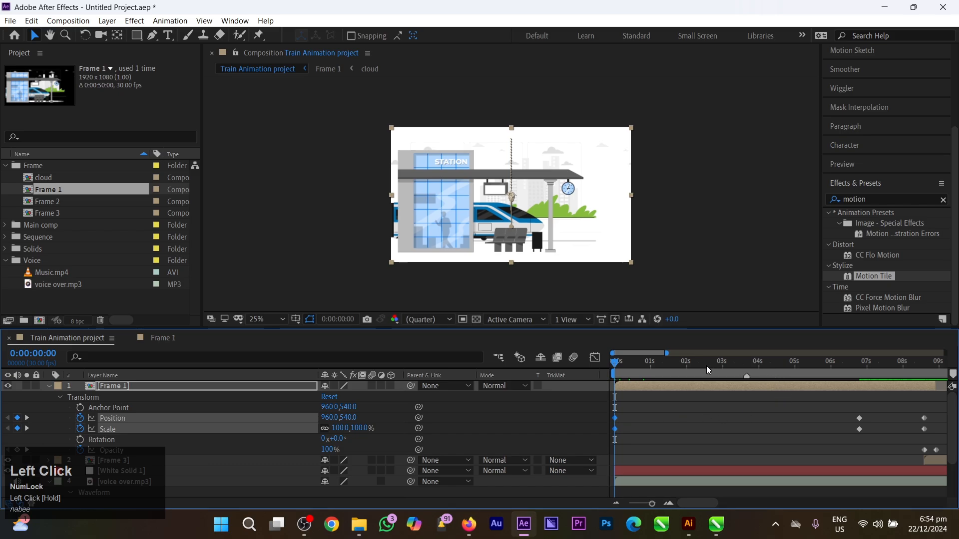
Copy Frame 1's first Position keyframe (960, 540) to 0:00:06:24 and preview the animation from the start
{"action": "left_click_drag", "start_coordinate": [706, 365], "coordinate": [860, 364]}
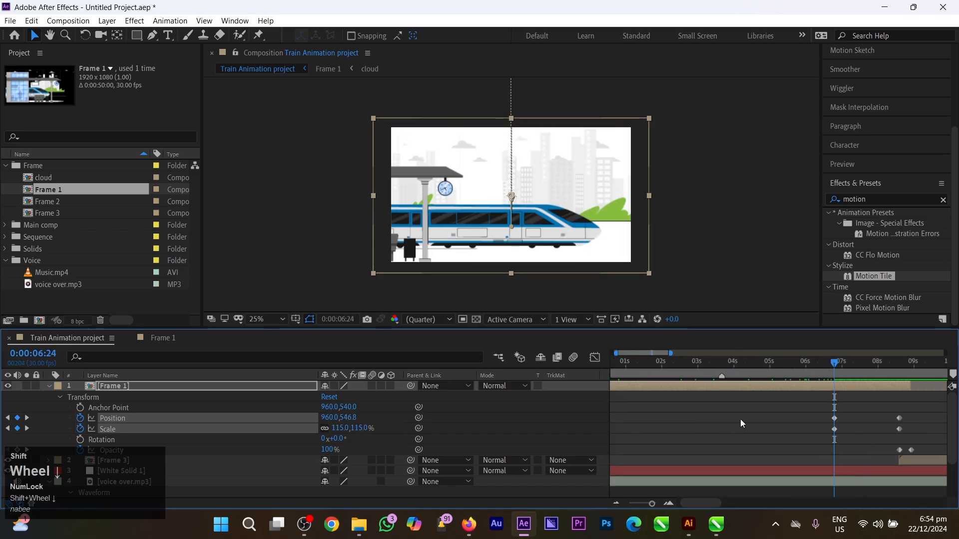
{"action": "left_click_drag", "start_coordinate": [744, 366], "coordinate": [595, 389]}
{"action": "left_click_drag", "start_coordinate": [802, 371], "coordinate": [859, 367]}
{"action": "left_click", "coordinate": [615, 418]}
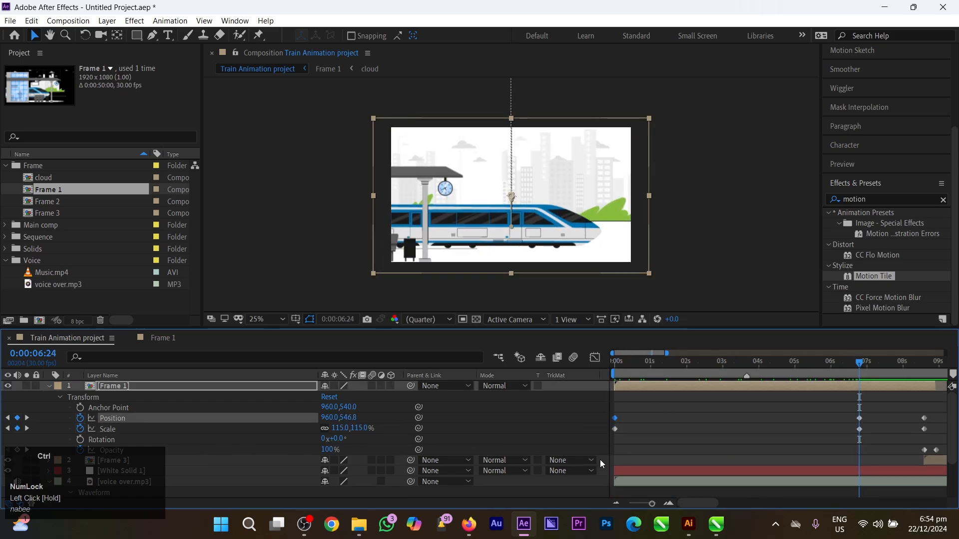
{"action": "key", "text": "ctrl+c"}
{"action": "key", "text": "ctrl+v"}
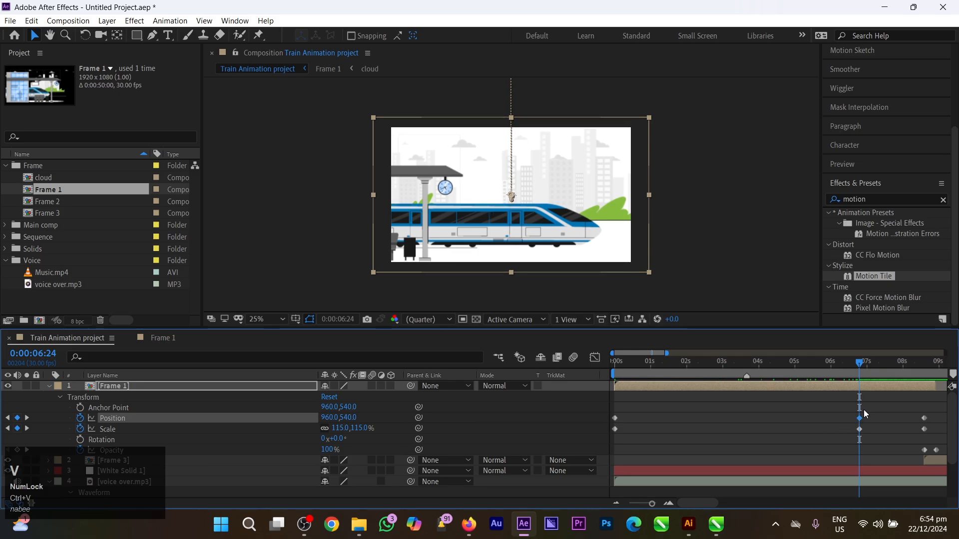
{"action": "left_click", "coordinate": [793, 367]}
{"action": "key", "text": "space"}
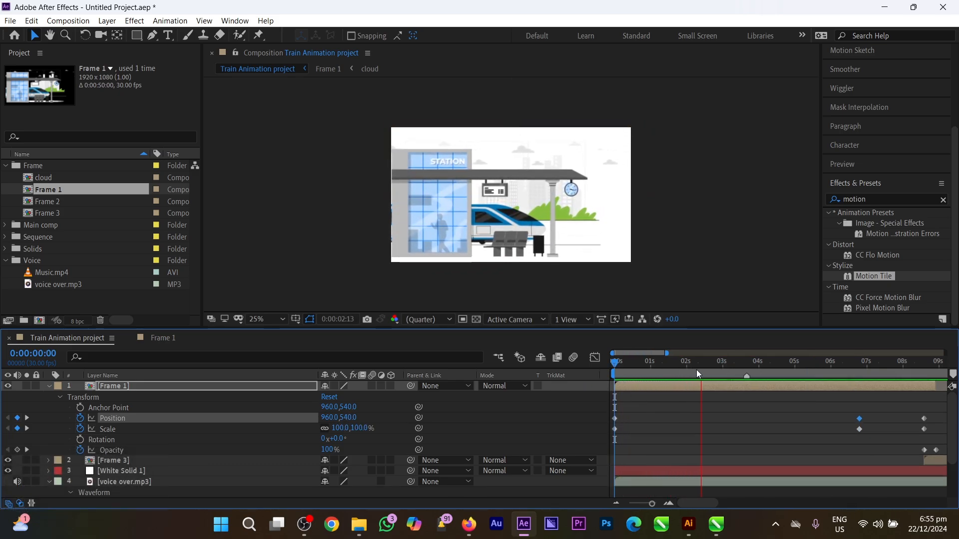
Preview the zoom into the train window and the fade into Frame 3 from 0:00:06:24
{"action": "left_click_drag", "start_coordinate": [738, 364], "coordinate": [866, 363]}
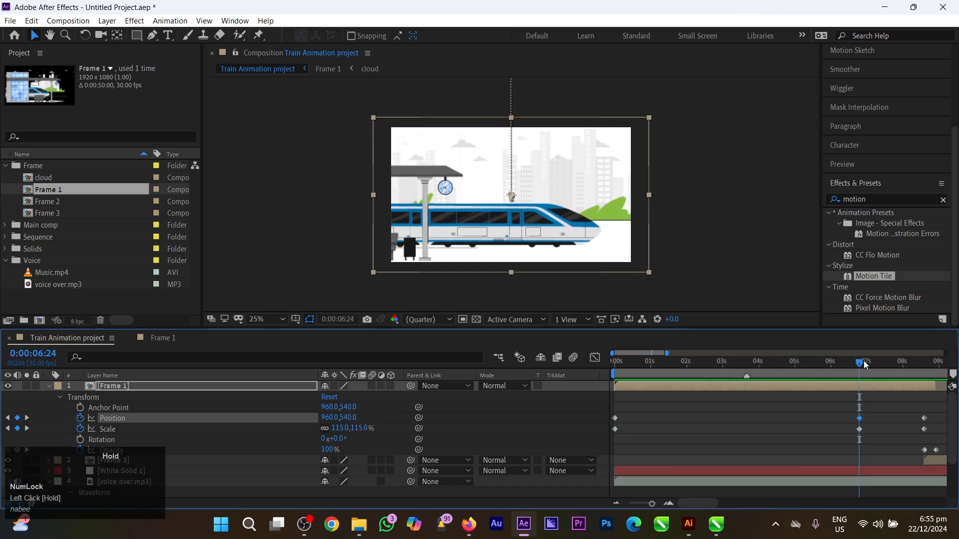
{"action": "scroll", "coordinate": [843, 415], "scroll_direction": "down", "scroll_amount": 2, "text": "shift"}
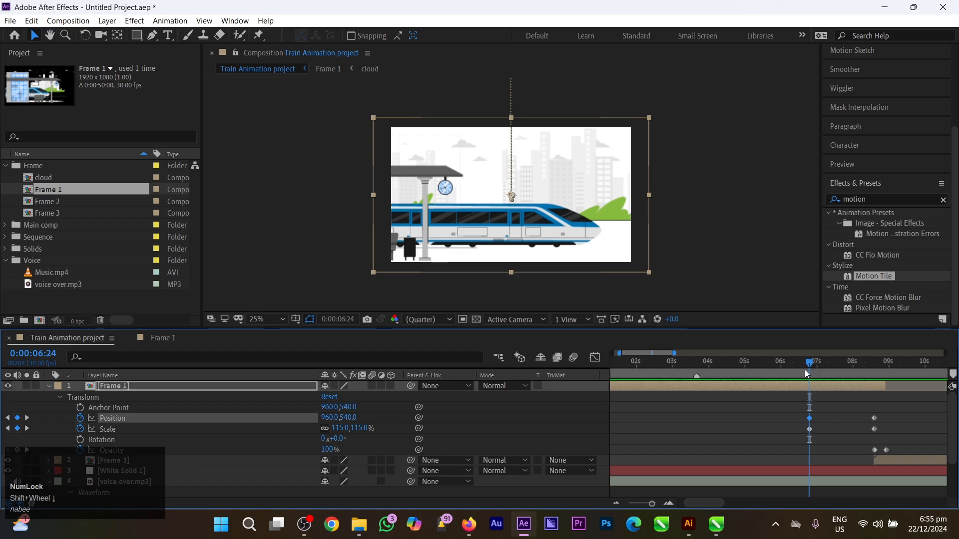
{"action": "left_click_drag", "start_coordinate": [811, 364], "coordinate": [810, 364]}
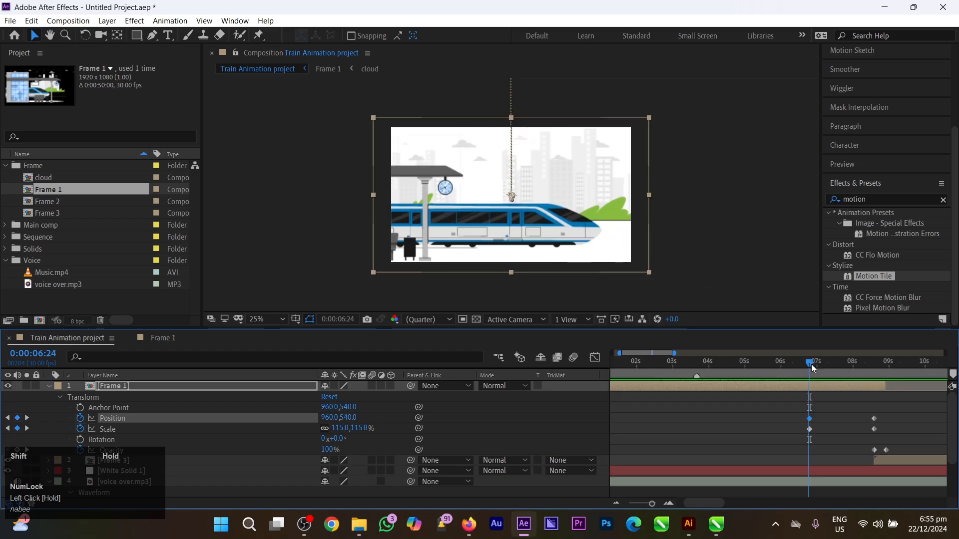
{"action": "key", "text": "space"}
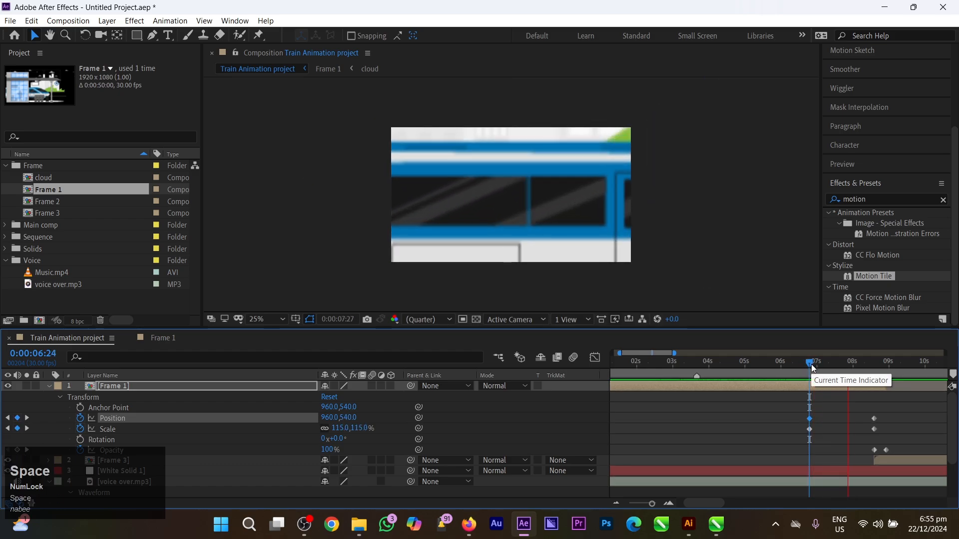
{"action": "key", "text": "space"}
{"action": "scroll", "coordinate": [827, 398], "scroll_direction": "down", "scroll_amount": 3, "text": "alt"}
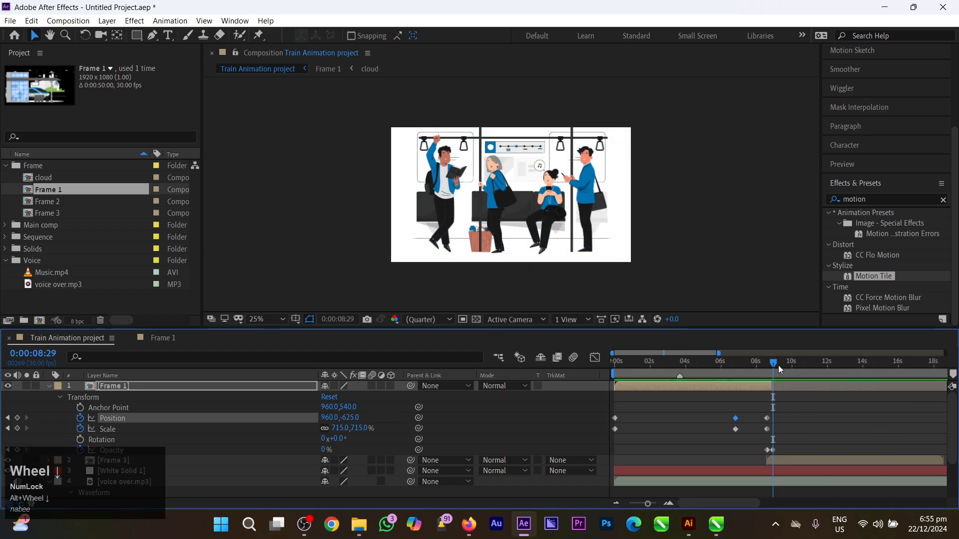
Apply Easy Ease to all of Frame 1's Position, Scale and Opacity keyframes, and preview the animation from 0:00:00:00
{"action": "left_click_drag", "start_coordinate": [778, 365], "coordinate": [616, 388]}
{"action": "left_click_drag", "start_coordinate": [812, 405], "coordinate": [589, 433]}
{"action": "left_click_drag", "start_coordinate": [795, 406], "coordinate": [603, 454]}
{"action": "key", "text": "F9"}
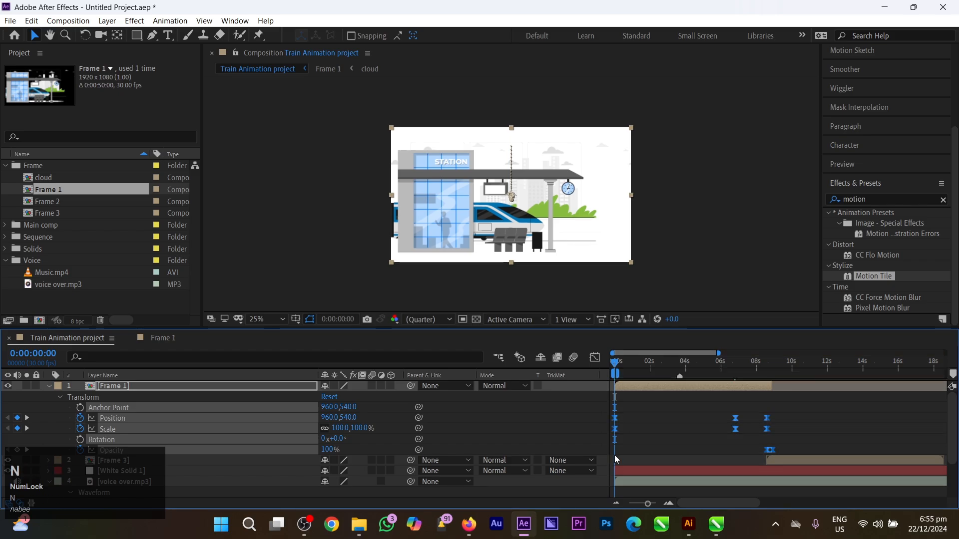
{"action": "key", "text": "ctrl+z"}
{"action": "key", "text": "space"}
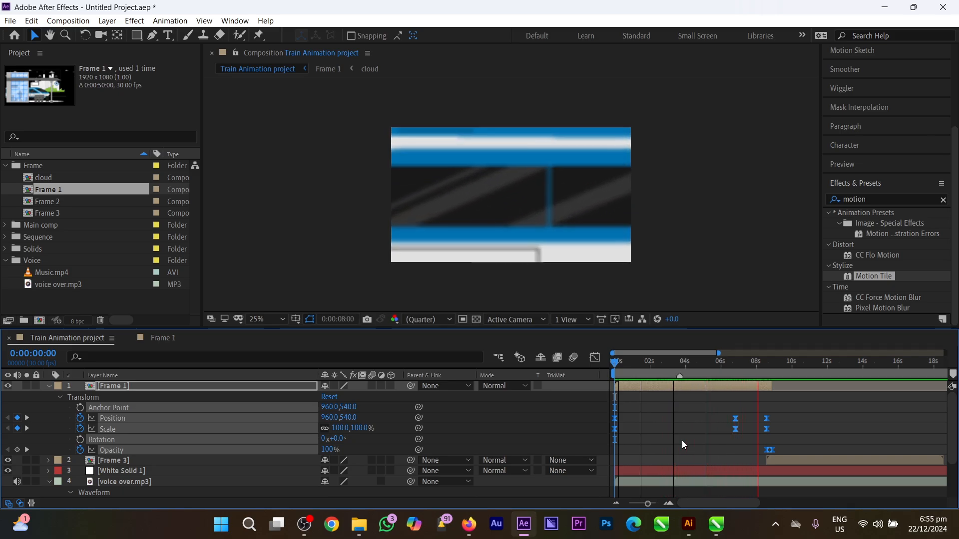
{"action": "key", "text": "space"}
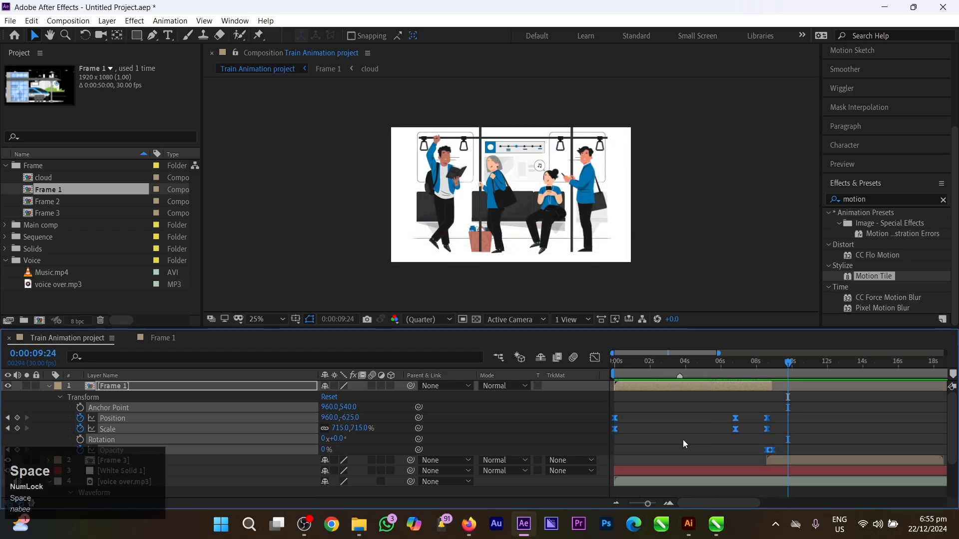
Move Frame 1's last Position and Scale keyframes later to align with its last Opacity keyframe, and preview the zoom from 0:00:07:01
{"action": "scroll", "coordinate": [772, 442], "scroll_direction": "up", "scroll_amount": 3}
{"action": "left_click", "coordinate": [741, 372]}
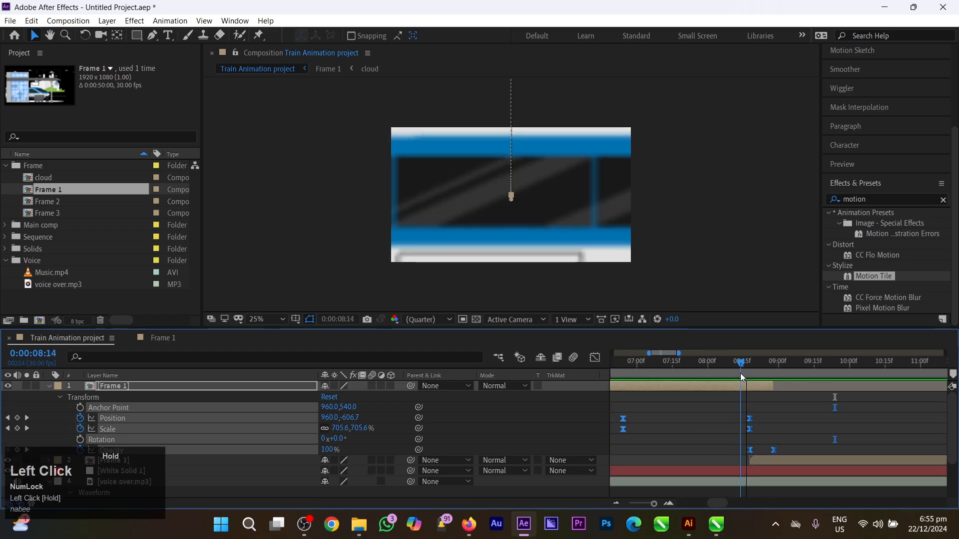
{"action": "left_click_drag", "start_coordinate": [759, 420], "coordinate": [747, 431]}
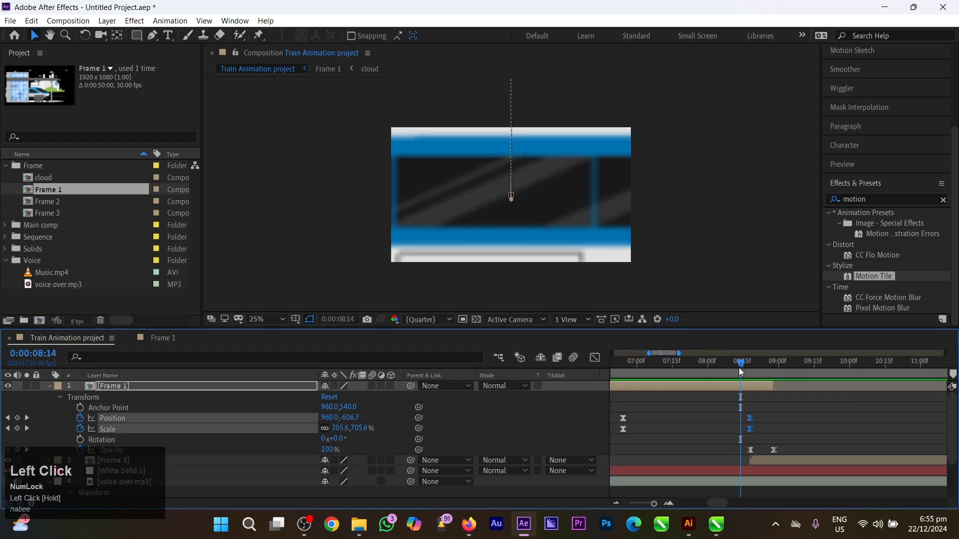
{"action": "left_click_drag", "start_coordinate": [741, 372], "coordinate": [776, 422]}
{"action": "key", "text": "space"}
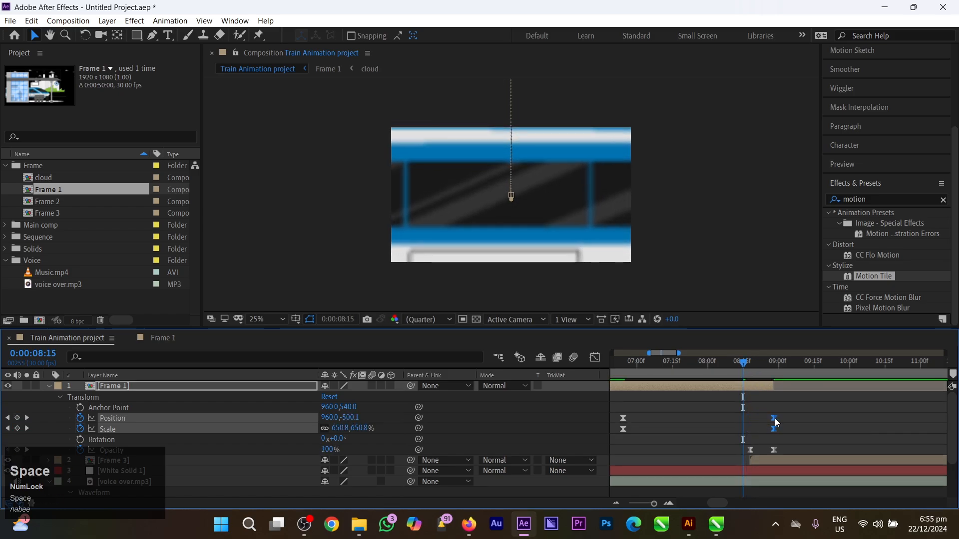
{"action": "scroll", "coordinate": [753, 415], "scroll_direction": "down", "scroll_amount": 3, "text": "alt"}
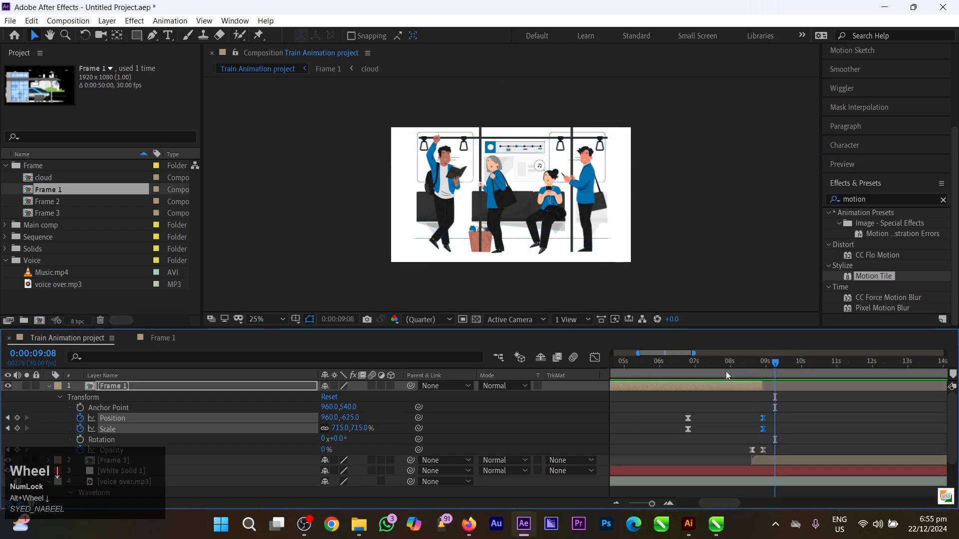
{"action": "left_click", "coordinate": [696, 377]}
{"action": "key", "text": "space"}
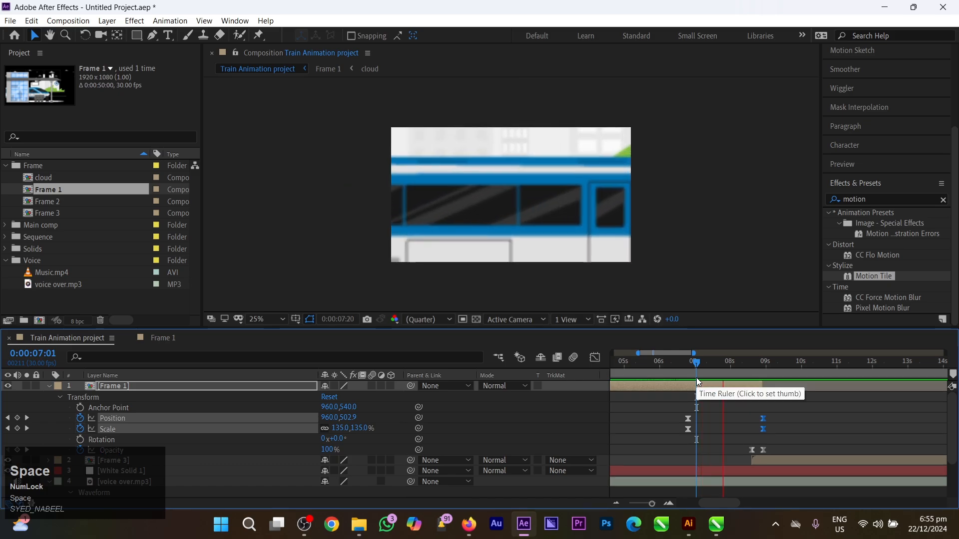
Set the composition's preview resolution to Full while viewing the zoomed train window at 0:00:08:09
{"action": "scroll", "coordinate": [738, 411], "scroll_direction": "up", "scroll_amount": 3, "text": "alt"}
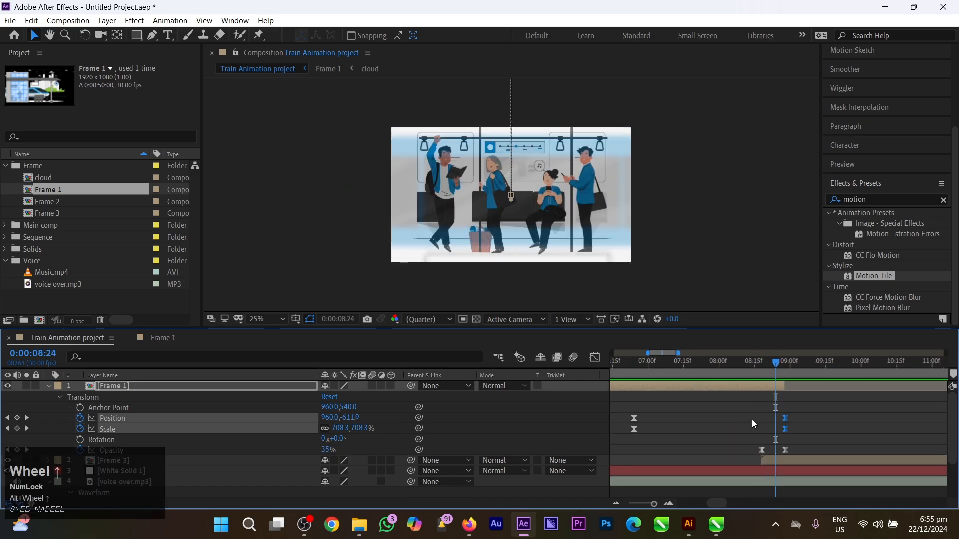
{"action": "left_click_drag", "start_coordinate": [761, 363], "coordinate": [740, 385]}
{"action": "left_click", "coordinate": [420, 320]}
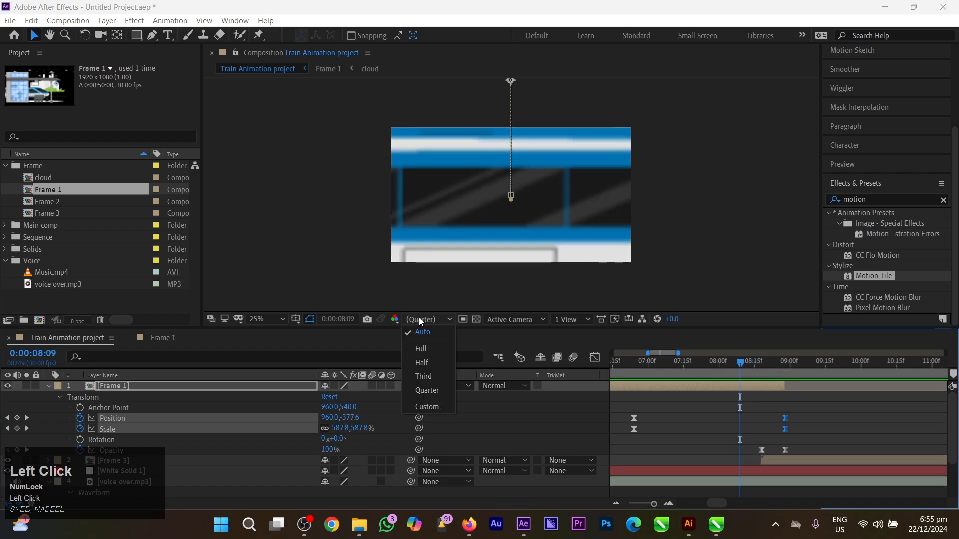
{"action": "left_click", "coordinate": [420, 349]}
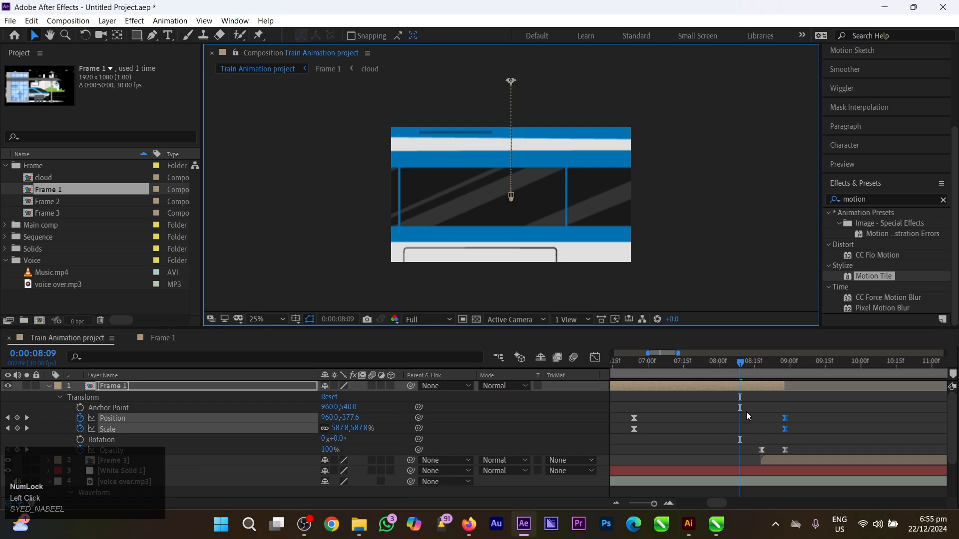
Preview the animation from 0:00:00:12, and resume it from 0:00:05:25 to check the zoom and the fade into Frame 3
{"action": "scroll", "coordinate": [746, 412], "scroll_direction": "down", "scroll_amount": 5}
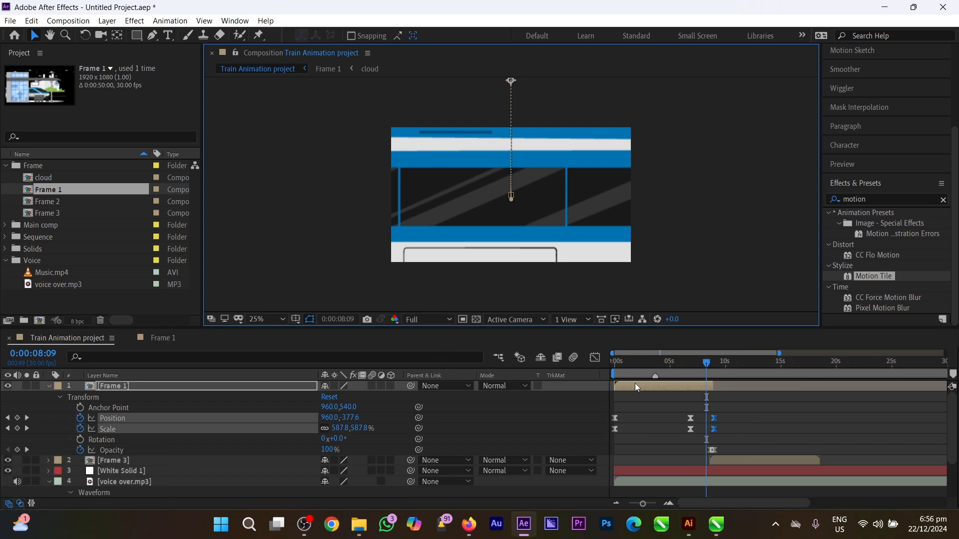
{"action": "left_click_drag", "start_coordinate": [629, 371], "coordinate": [621, 375]}
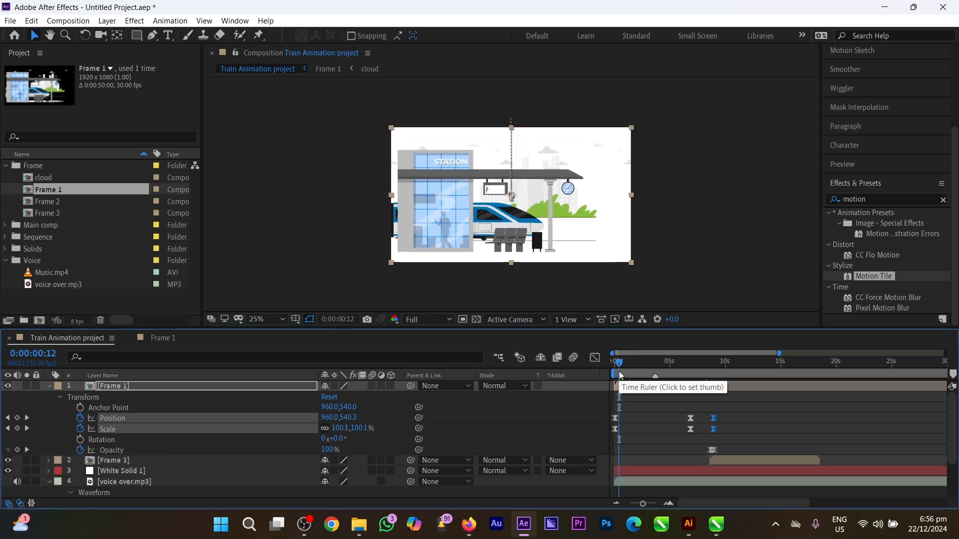
{"action": "key", "text": "space"}
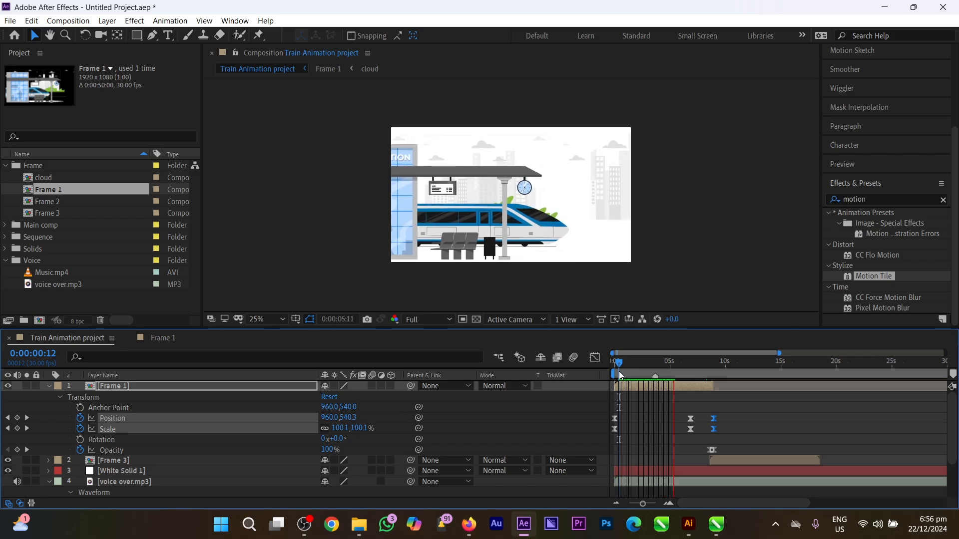
{"action": "scroll", "coordinate": [625, 403], "scroll_direction": "up", "scroll_amount": 5}
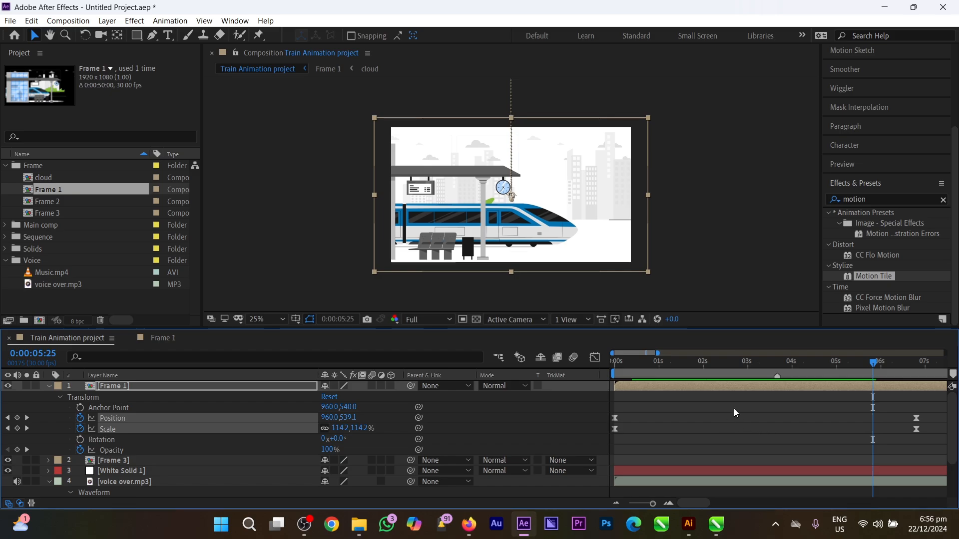
{"action": "scroll", "coordinate": [733, 408], "scroll_direction": "right", "scroll_amount": 5}
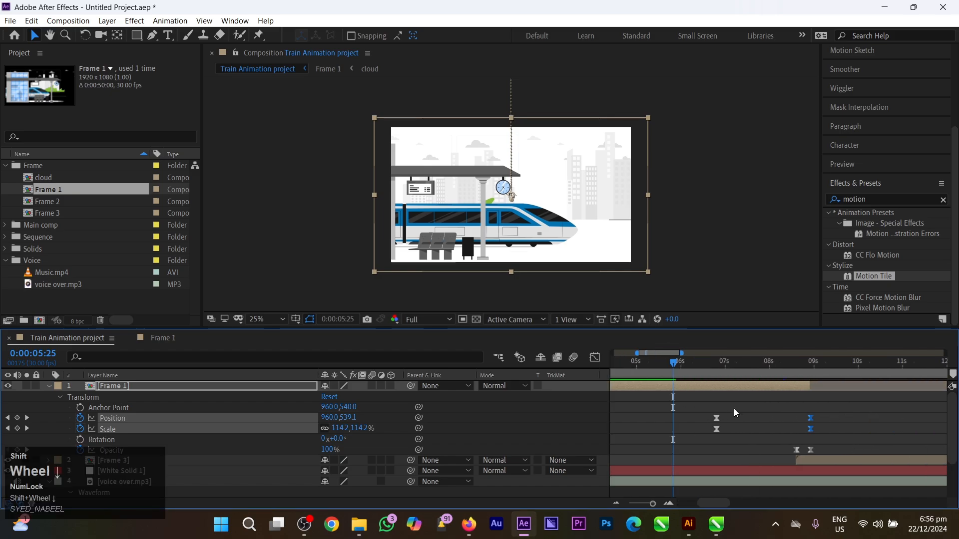
{"action": "scroll", "coordinate": [661, 396], "scroll_direction": "up", "scroll_amount": 3, "text": "alt"}
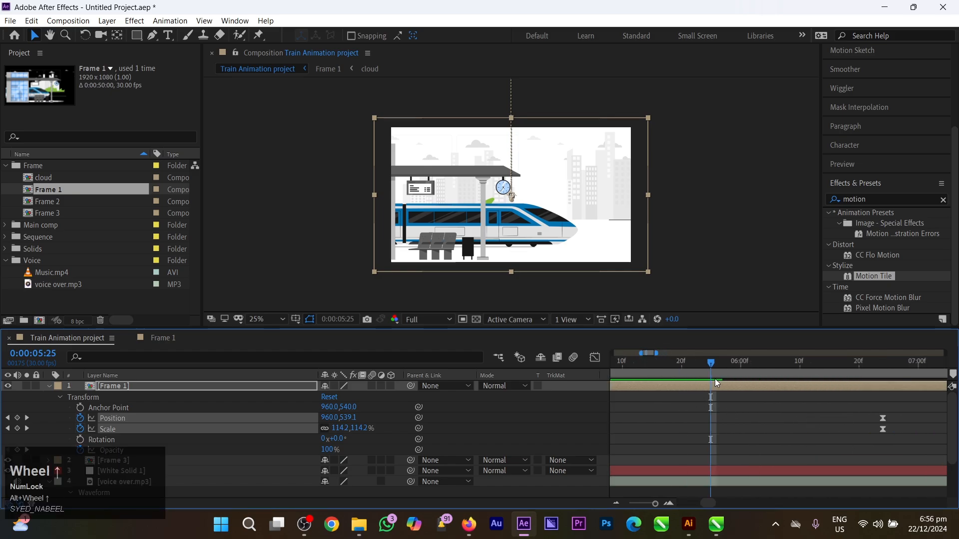
{"action": "scroll", "coordinate": [712, 378], "scroll_direction": "down", "scroll_amount": 3, "text": "alt"}
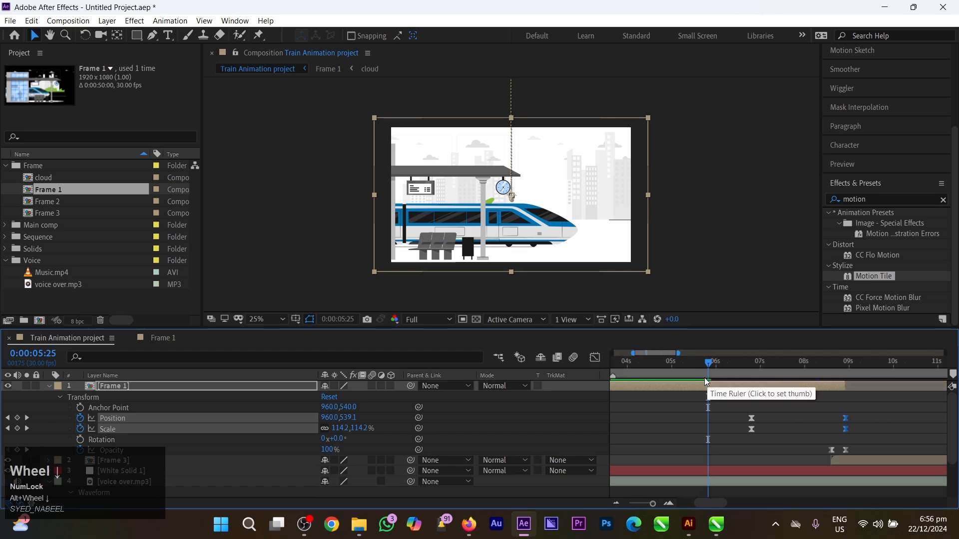
{"action": "key", "text": "space"}
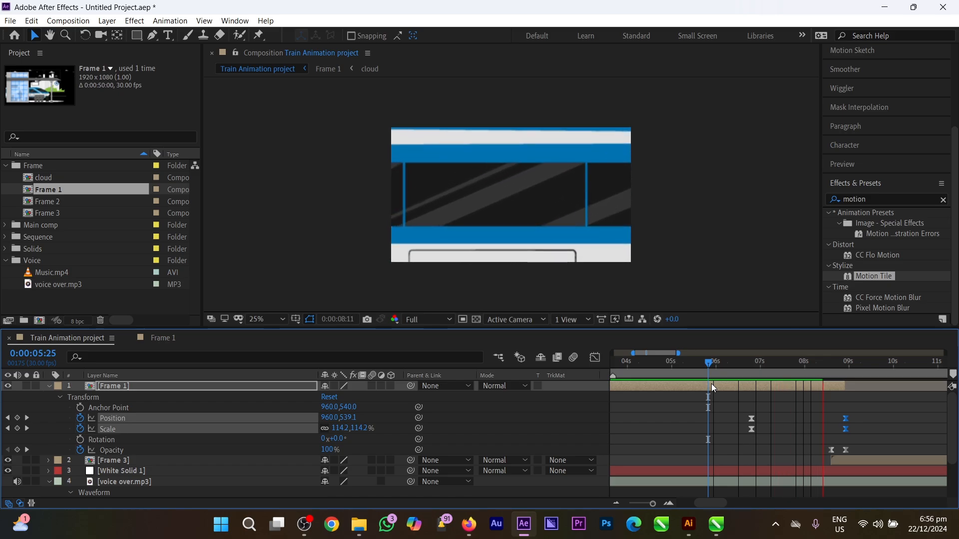
{"action": "key", "text": "space"}
Preview the whole Frame 1 animation from 0:00:00:00 through the fade into Frame 3
{"action": "scroll", "coordinate": [717, 408], "scroll_direction": "down", "scroll_amount": 5, "text": "alt"}
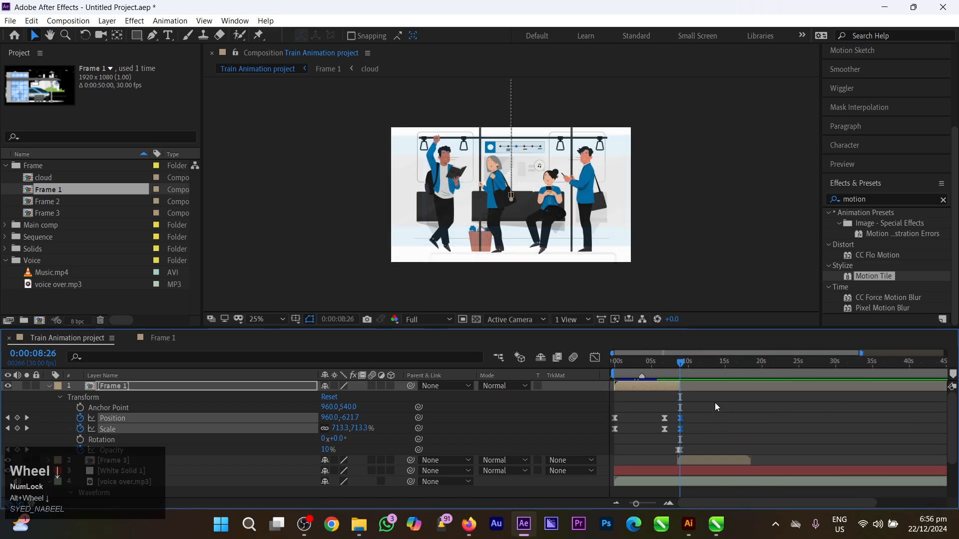
{"action": "left_click_drag", "start_coordinate": [702, 367], "coordinate": [611, 368]}
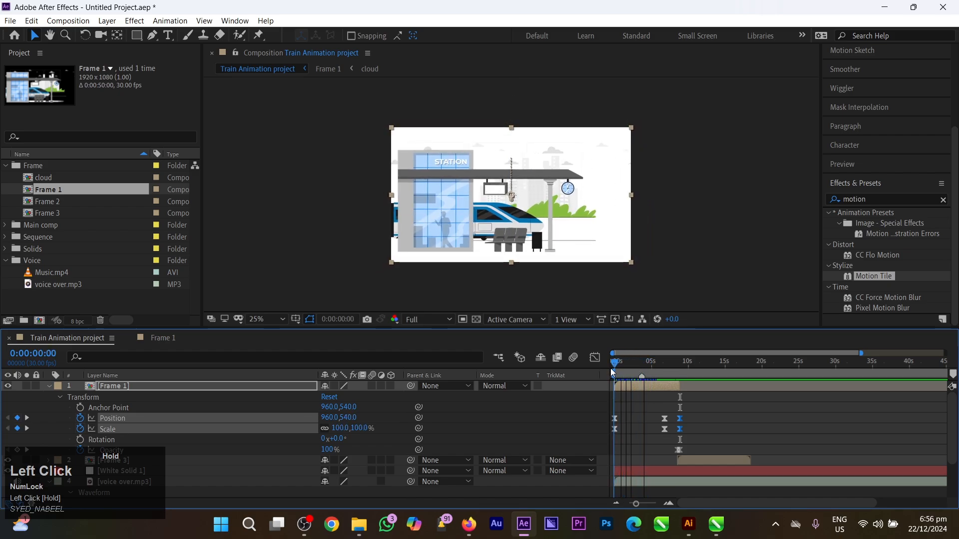
{"action": "key", "text": "space"}
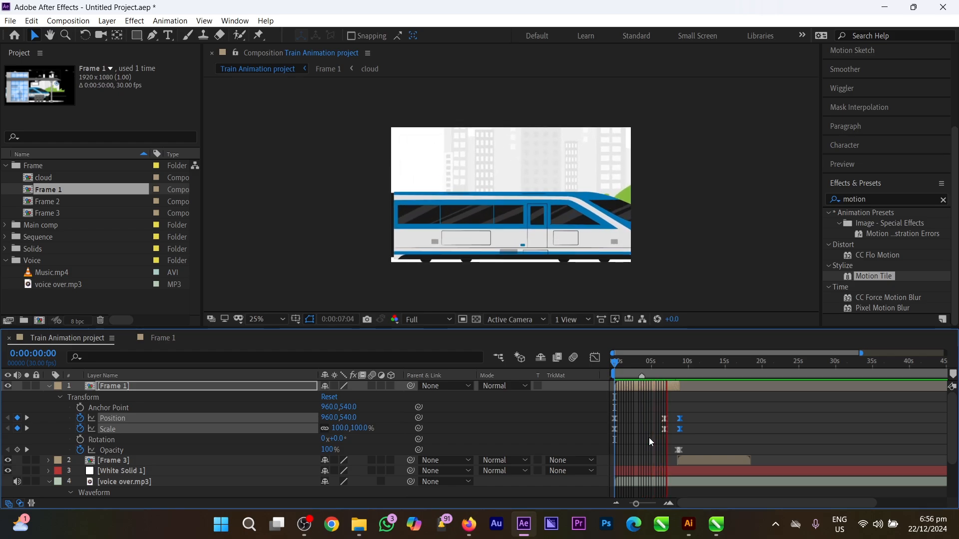
{"action": "key", "text": "space"}
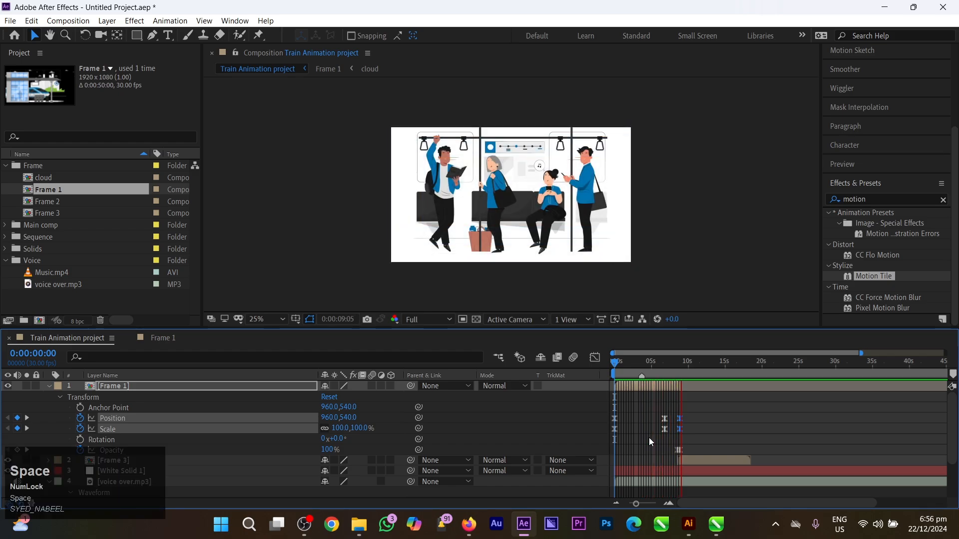
Return the composition's preview resolution to Auto
{"action": "scroll", "coordinate": [649, 438], "scroll_direction": "up", "scroll_amount": 10, "text": "alt"}
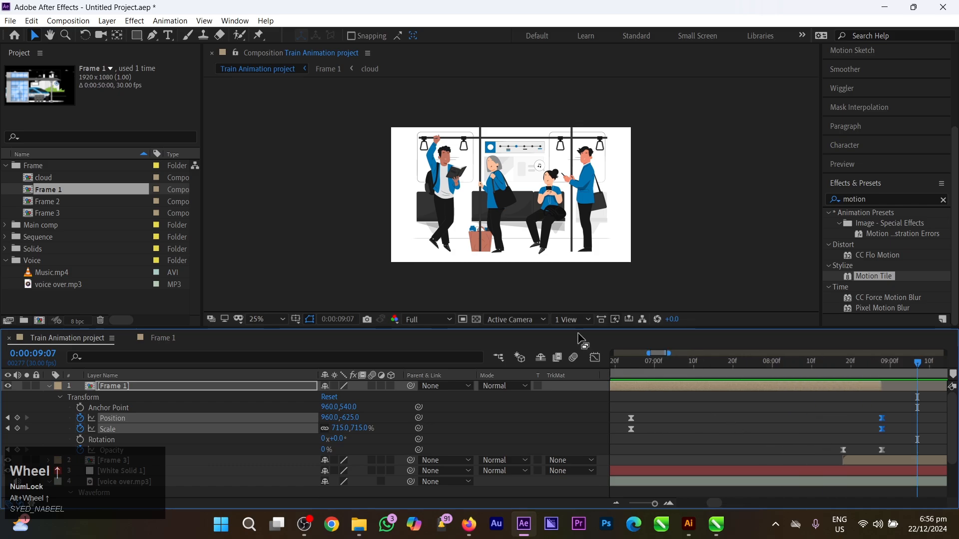
{"action": "left_click", "coordinate": [429, 320]}
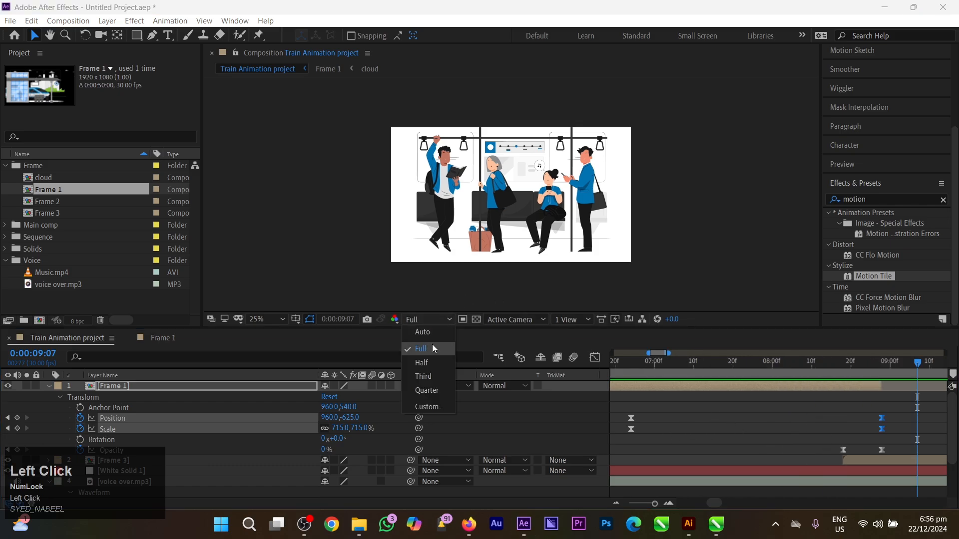
{"action": "left_click", "coordinate": [427, 390]}
{"action": "scroll", "coordinate": [741, 439], "scroll_direction": "down", "scroll_amount": 5, "text": "alt"}
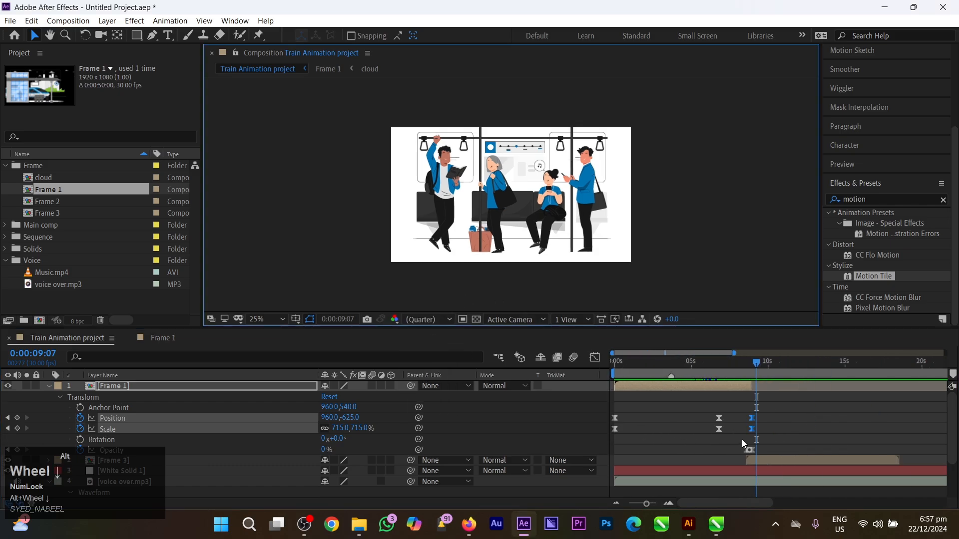
{"action": "left_click", "coordinate": [445, 322]}
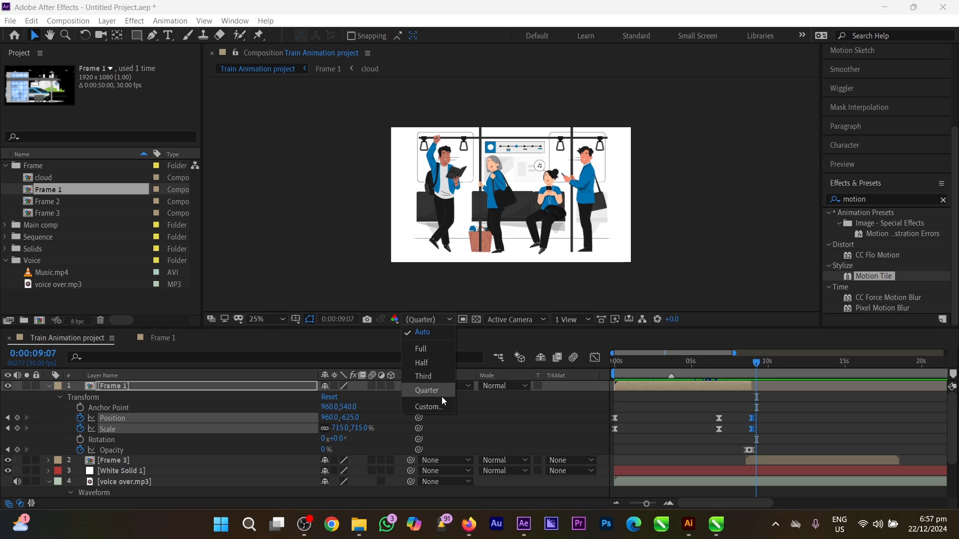
Preview the zoom and fade transition from 0:00:06:08
{"action": "left_click_drag", "start_coordinate": [728, 374], "coordinate": [710, 367]}
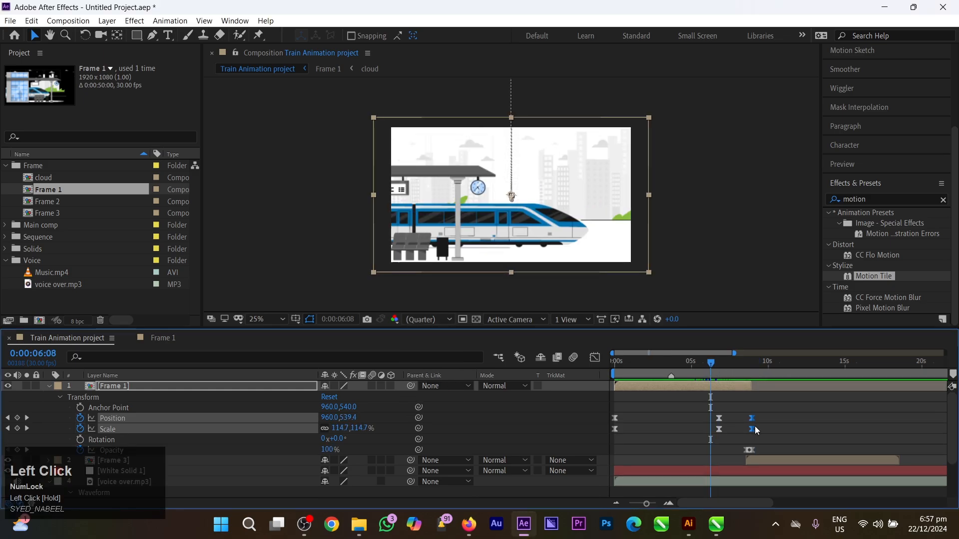
{"action": "key", "text": "space"}
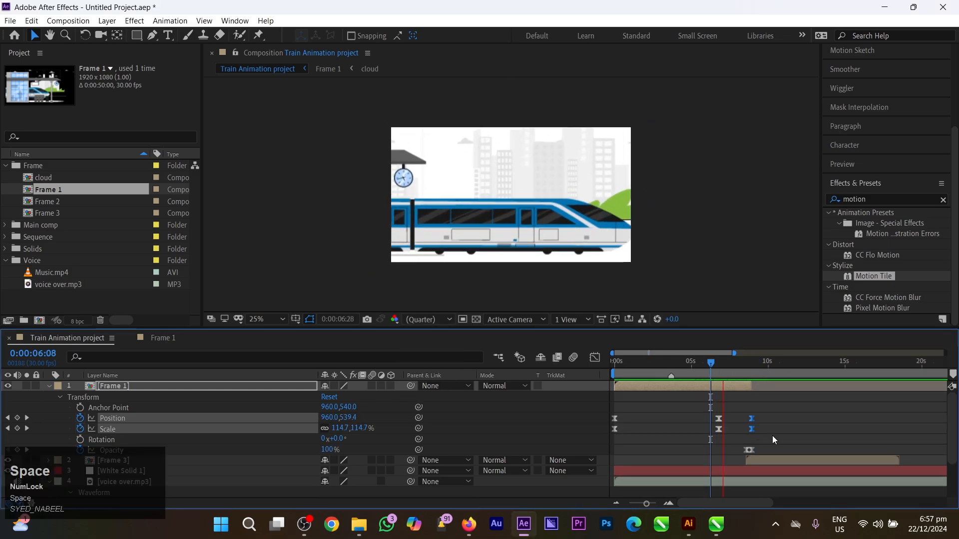
{"action": "key", "text": "space"}
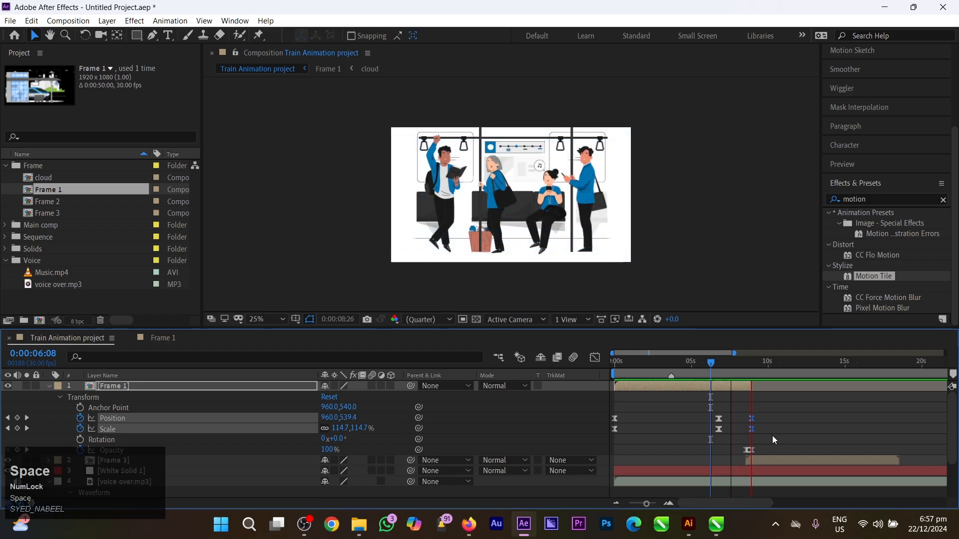
Move to 0:00:08:18, where the Frame 3 layer starts, and open the Frame 3 composition
{"action": "scroll", "coordinate": [769, 437], "scroll_direction": "up", "scroll_amount": 2, "text": "alt"}
{"action": "scroll", "coordinate": [726, 415], "scroll_direction": "up", "scroll_amount": 3, "text": "alt"}
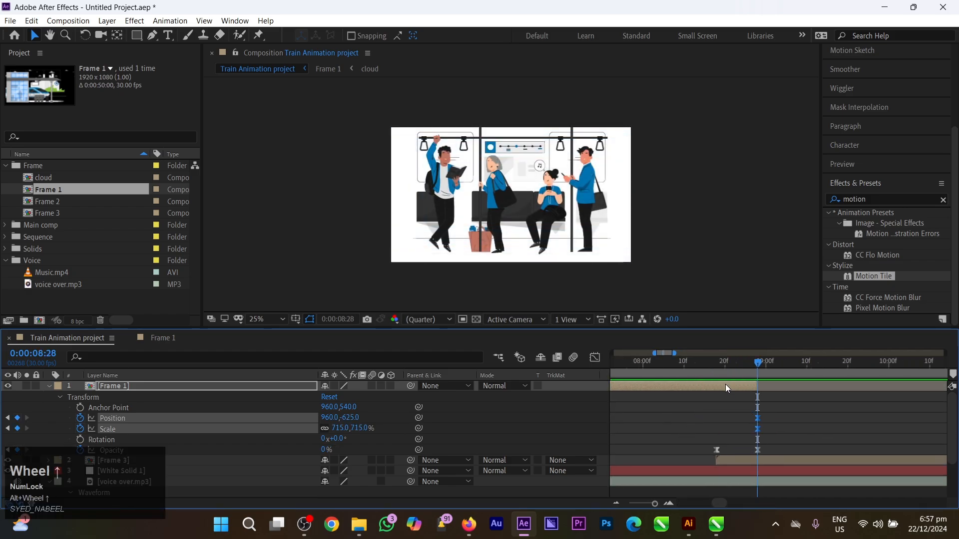
{"action": "left_click_drag", "start_coordinate": [704, 375], "coordinate": [687, 461]}
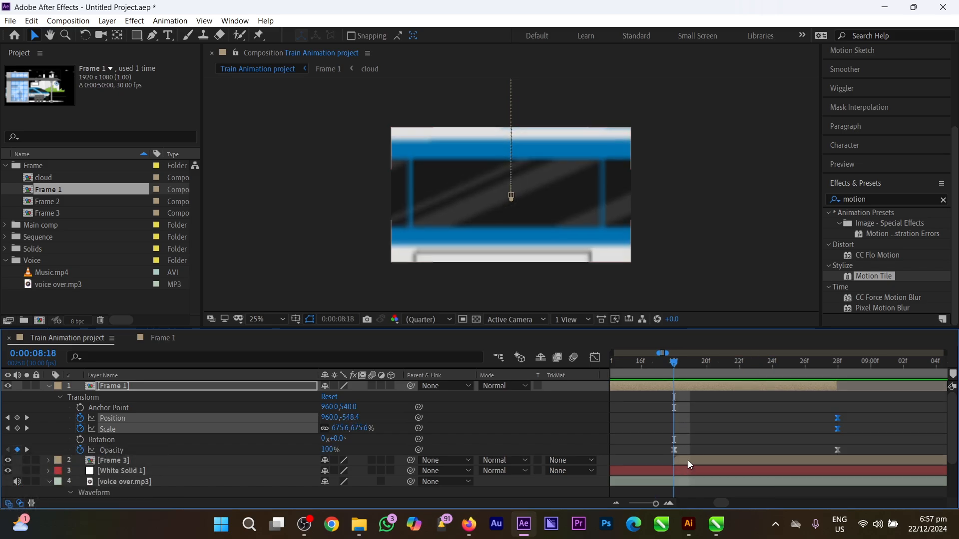
{"action": "double_click", "coordinate": [687, 460]}
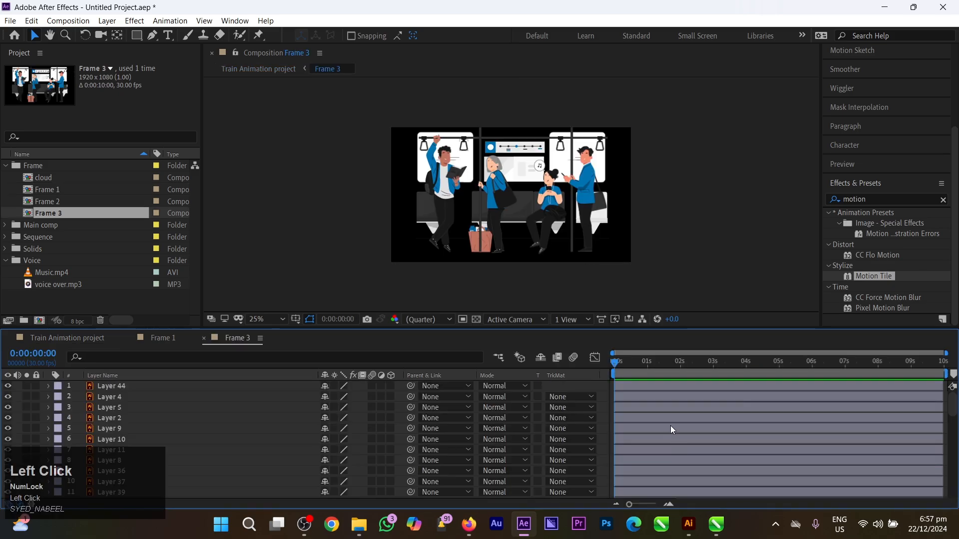
{"action": "scroll", "coordinate": [550, 214], "scroll_direction": "up", "scroll_amount": 2}
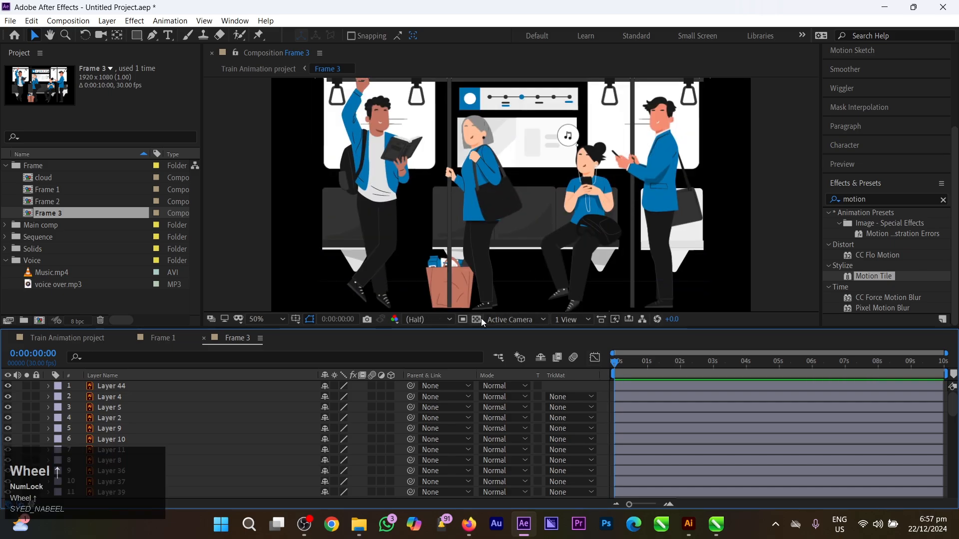
Toggle the transparency grid to check the empty background behind the Frame 3 artwork
{"action": "left_click", "coordinate": [477, 320]}
{"action": "left_click", "coordinate": [477, 320]}
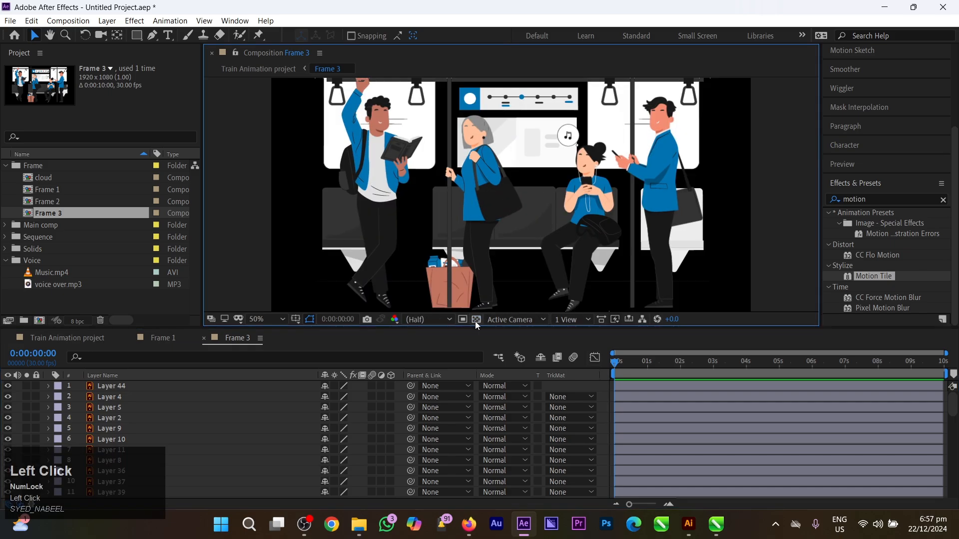
{"action": "left_click", "coordinate": [476, 321]}
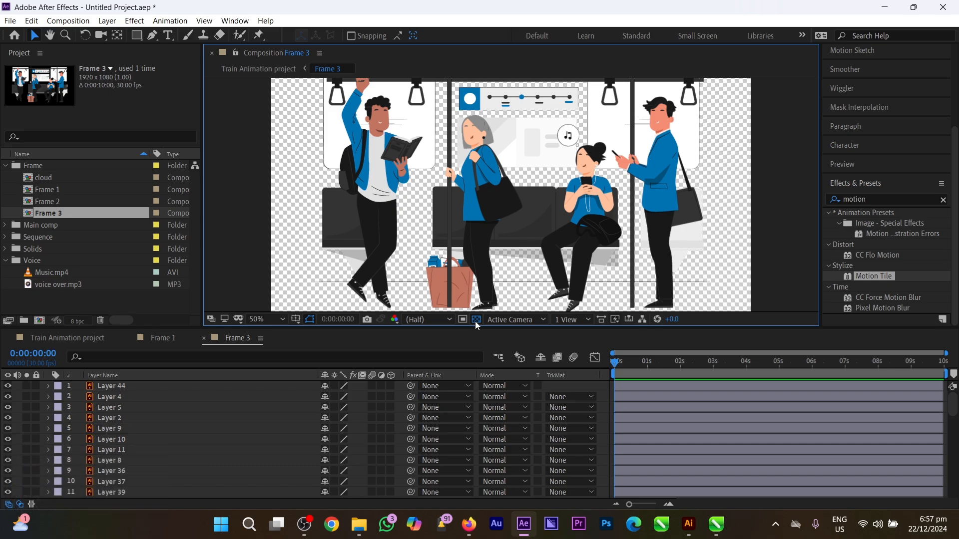
{"action": "left_click", "coordinate": [476, 321]}
{"action": "left_click", "coordinate": [475, 321]}
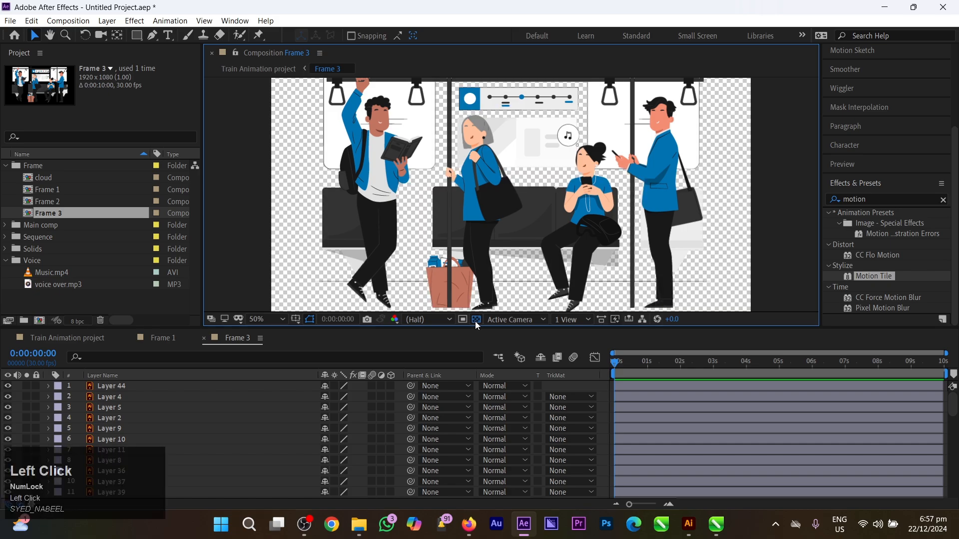
{"action": "left_click", "coordinate": [476, 321]}
Add a white 1920 × 1080 px solid behind all layers in Frame 3 and lock it
{"action": "scroll", "coordinate": [488, 259], "scroll_direction": "down", "scroll_amount": 2}
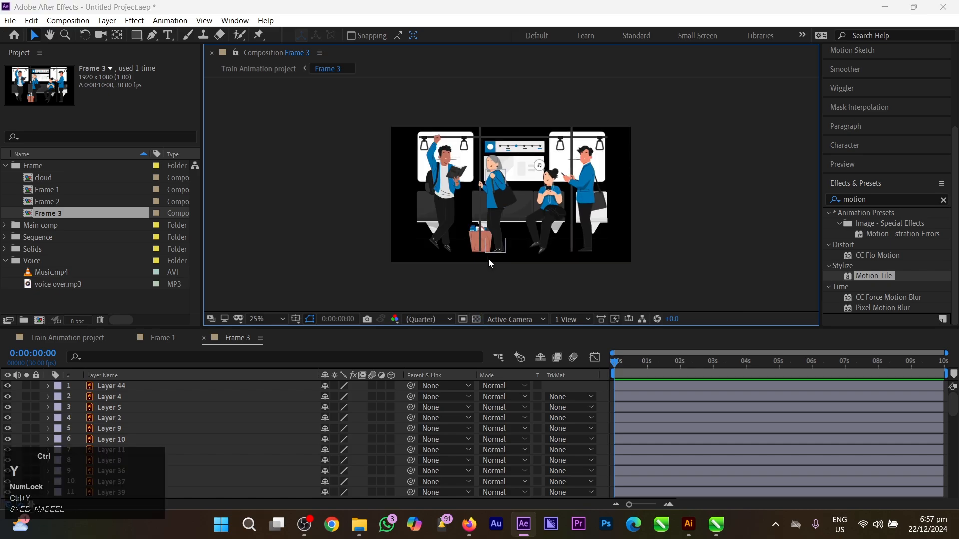
{"action": "key", "text": "ctrl+y"}
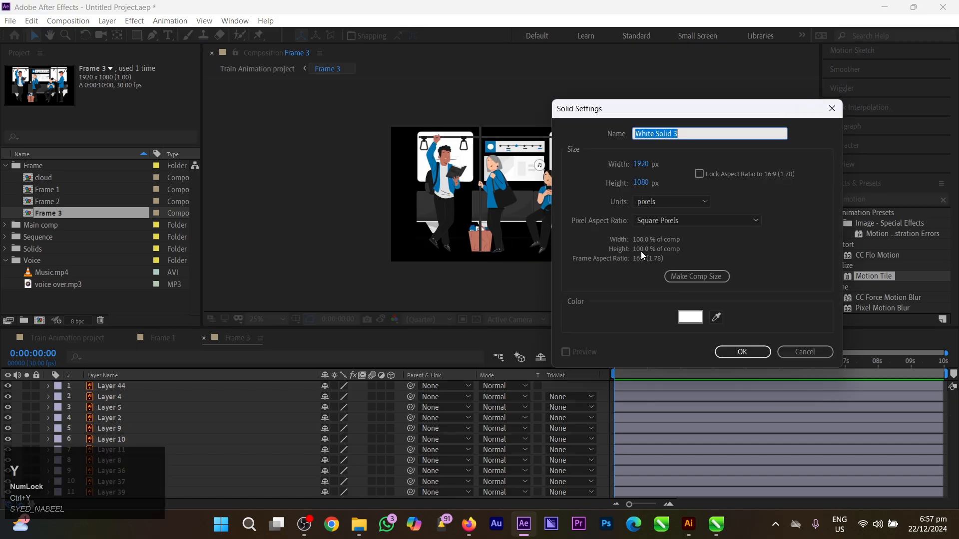
{"action": "left_click", "coordinate": [741, 352]}
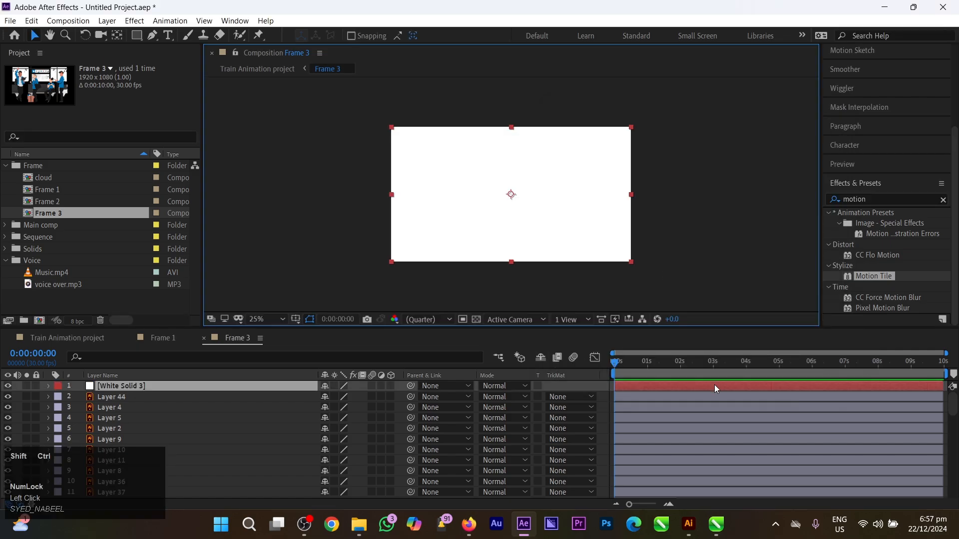
{"action": "key", "text": "ctrl+shift+bracketleft"}
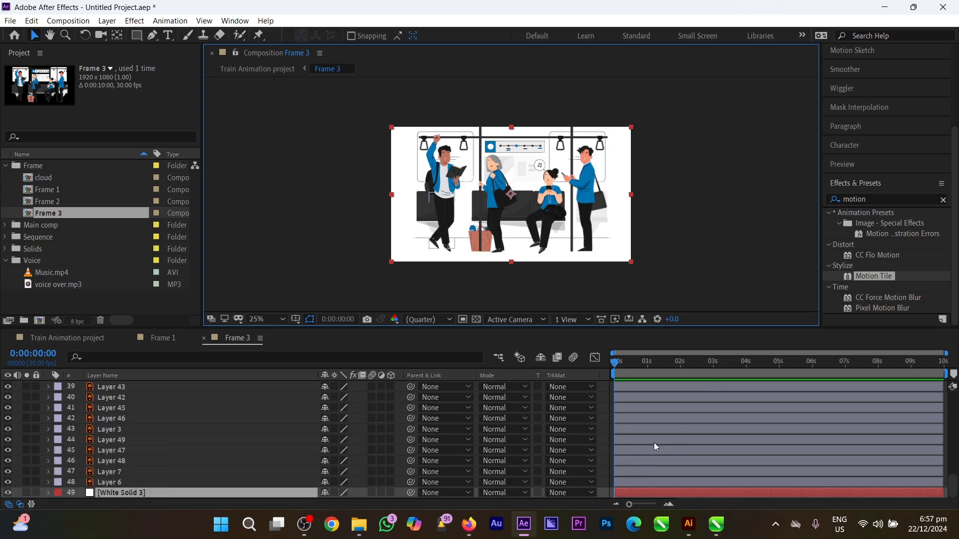
{"action": "left_click", "coordinate": [34, 495]}
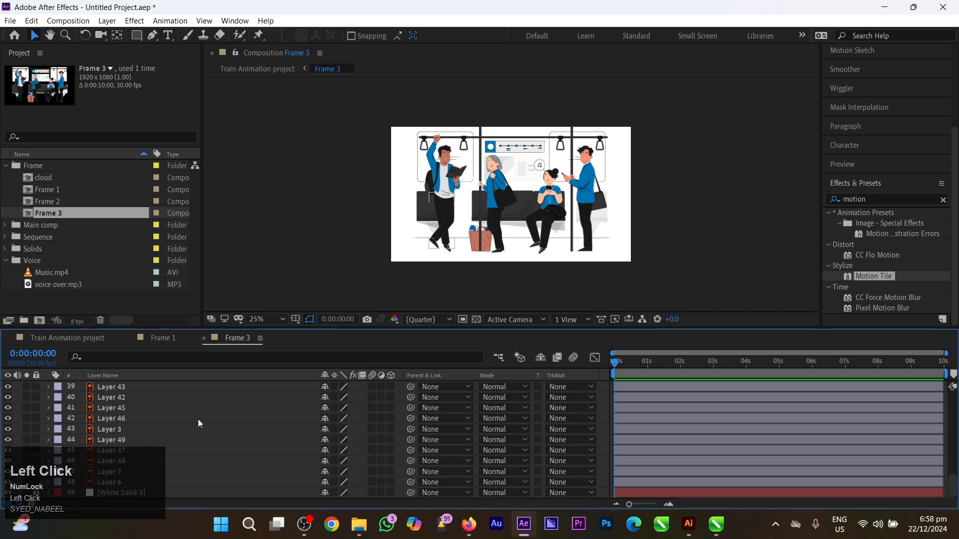
{"action": "scroll", "coordinate": [480, 180], "scroll_direction": "up", "scroll_amount": 2}
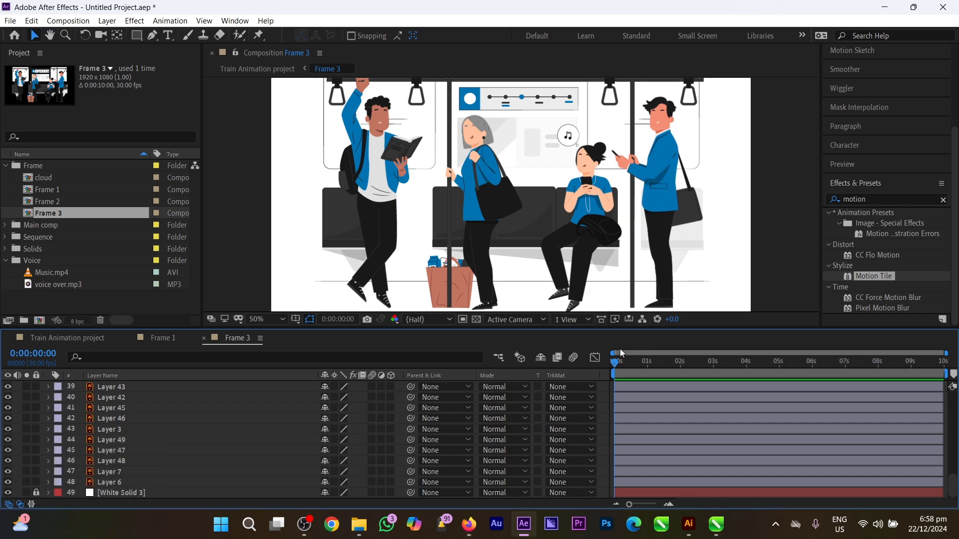
{"action": "key", "text": "space"}
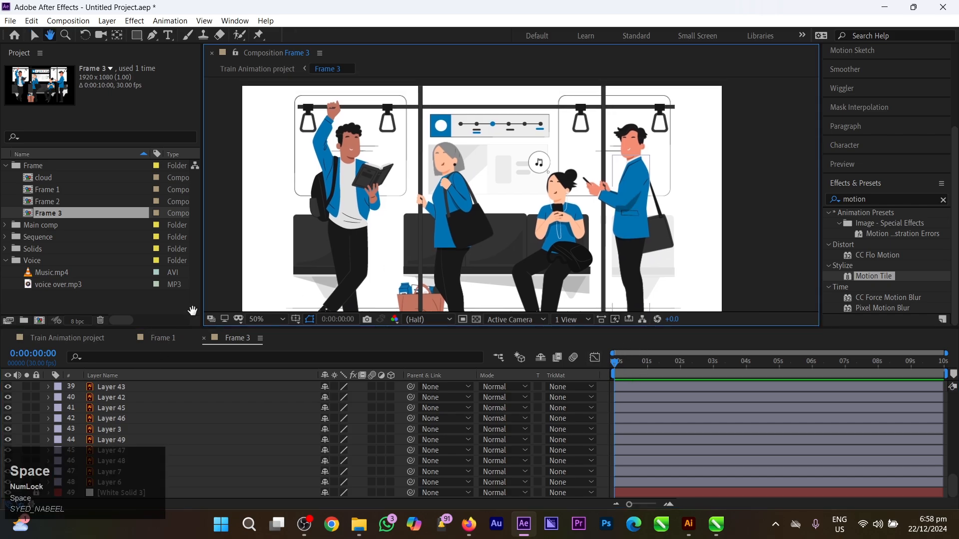
Return to the Train Animation project composition and preview Frame 3 with the voice-over from 0:00:08:18
{"action": "left_click", "coordinate": [75, 338]}
{"action": "scroll", "coordinate": [732, 414], "scroll_direction": "down", "scroll_amount": 2}
{"action": "scroll", "coordinate": [735, 416], "scroll_direction": "down", "scroll_amount": 5, "text": "alt"}
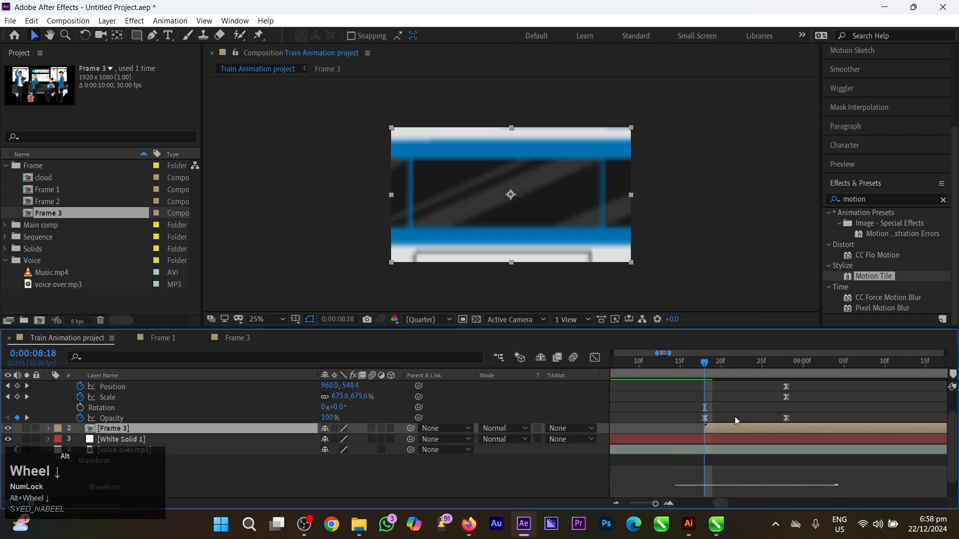
{"action": "scroll", "coordinate": [742, 444], "scroll_direction": "down", "scroll_amount": 2, "text": "alt"}
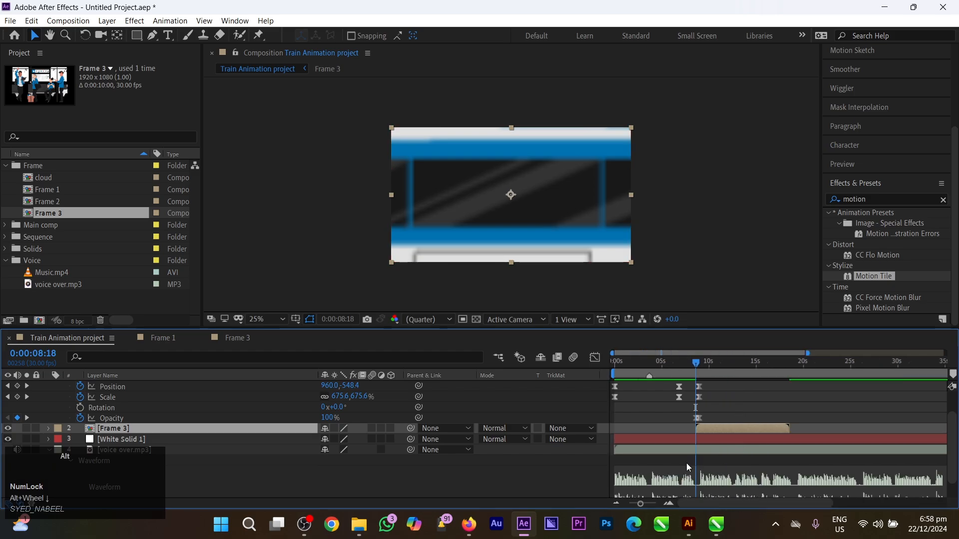
{"action": "scroll", "coordinate": [714, 463], "scroll_direction": "up", "scroll_amount": 1, "text": "alt"}
{"action": "key", "text": "space"}
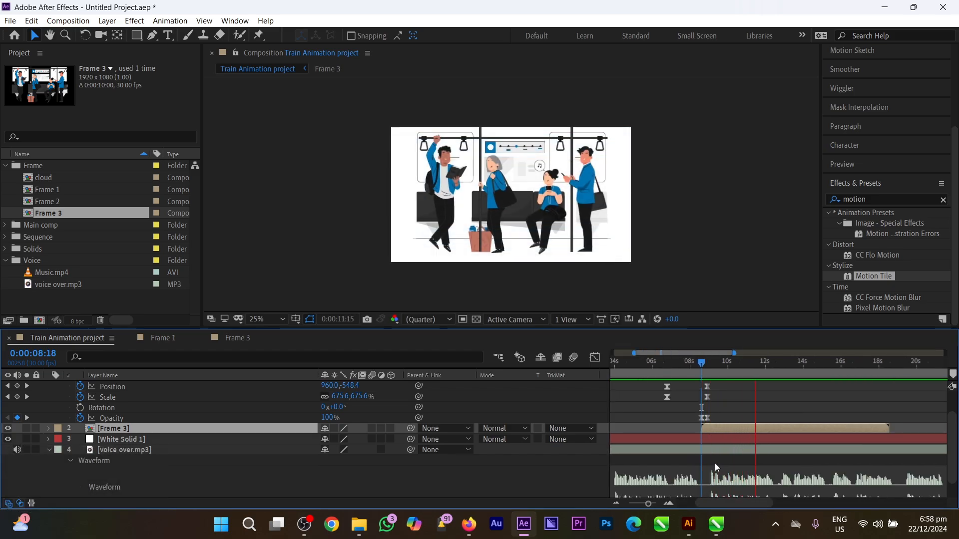
{"action": "key", "text": "space"}
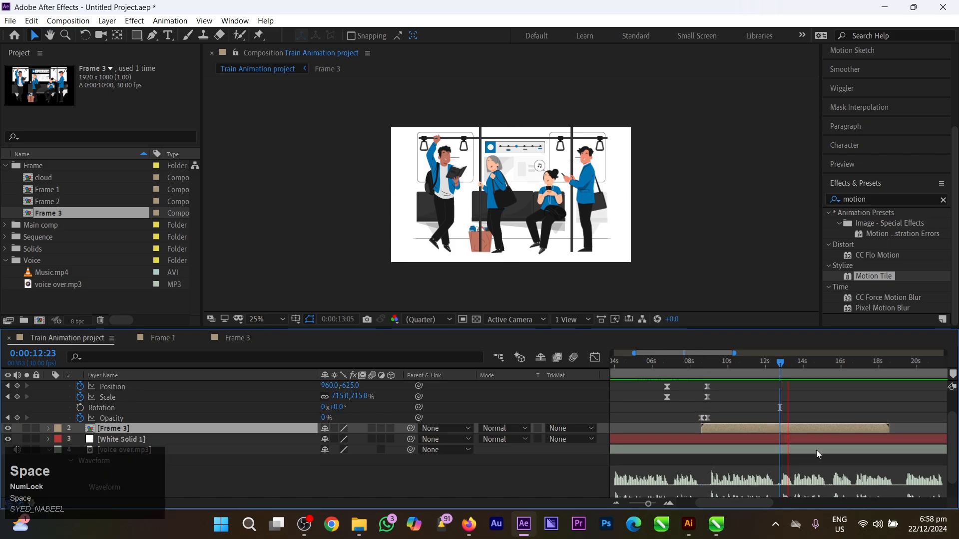
Replay the voice-over from 0:00:11:22 and again from 0:00:10:27, stopping at the pause at 0:00:12:21
{"action": "scroll", "coordinate": [789, 435], "scroll_direction": "up", "scroll_amount": 5, "text": "alt"}
{"action": "left_click_drag", "start_coordinate": [829, 356], "coordinate": [831, 444]}
{"action": "scroll", "coordinate": [830, 444], "scroll_direction": "down", "scroll_amount": 5, "text": "alt"}
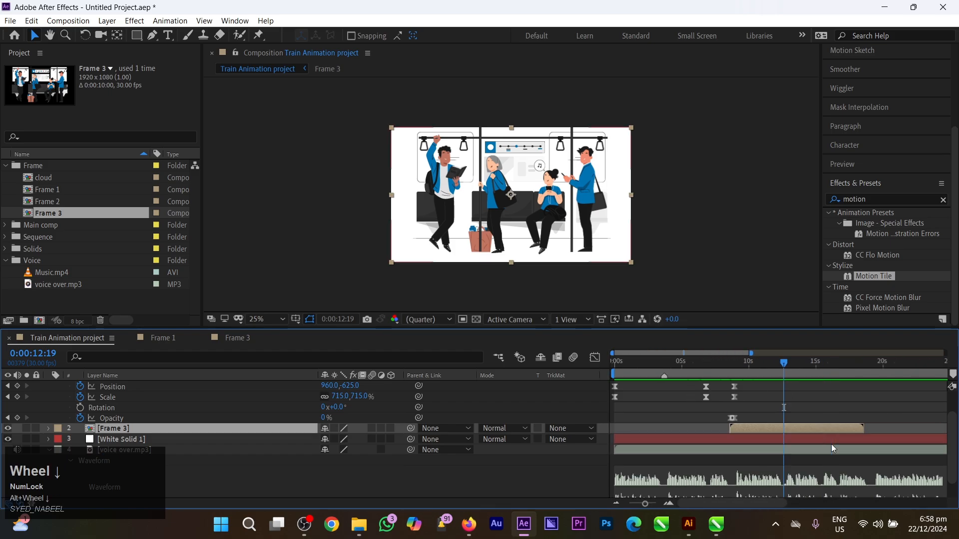
{"action": "scroll", "coordinate": [778, 470], "scroll_direction": "up", "scroll_amount": 2, "text": "alt"}
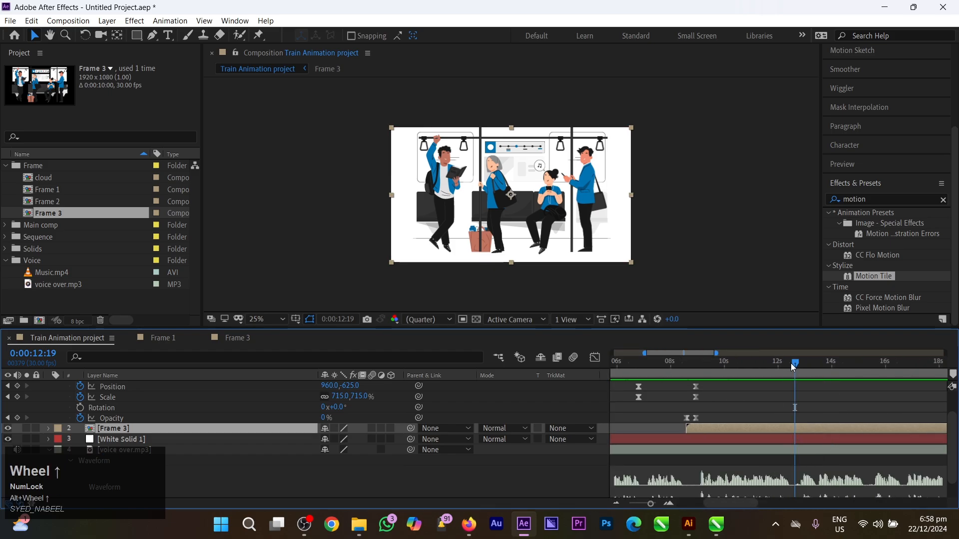
{"action": "left_click_drag", "start_coordinate": [793, 368], "coordinate": [772, 368]}
{"action": "key", "text": "space"}
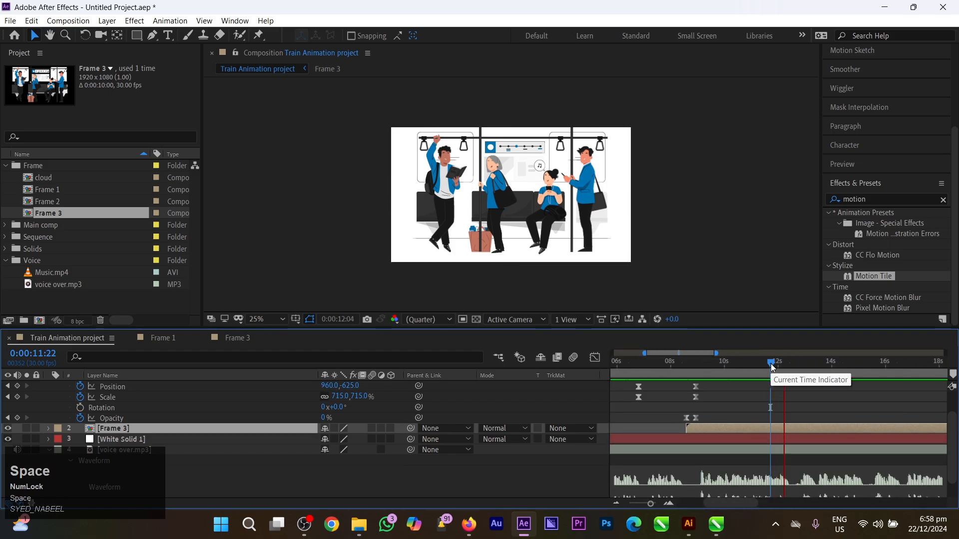
{"action": "left_click", "coordinate": [749, 368]}
{"action": "key", "text": "space"}
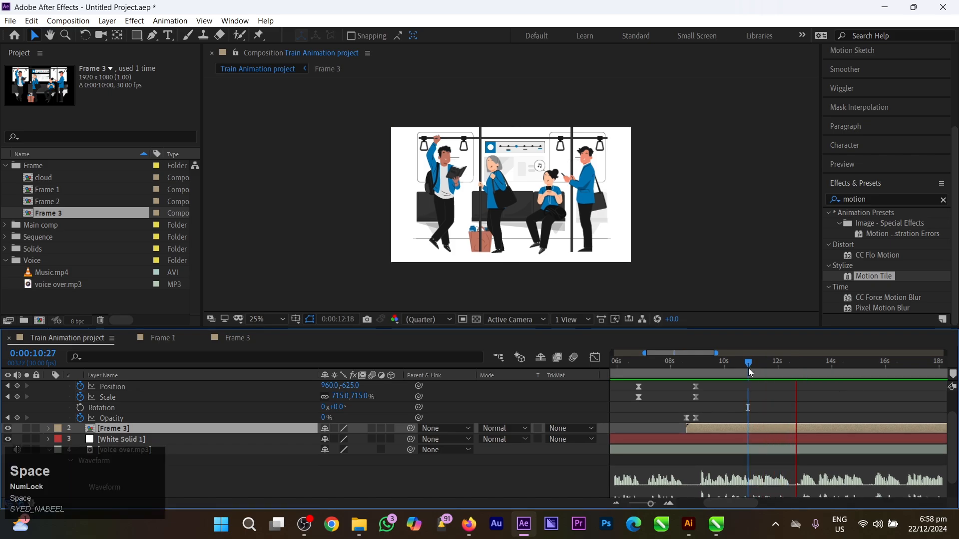
{"action": "key", "text": "space"}
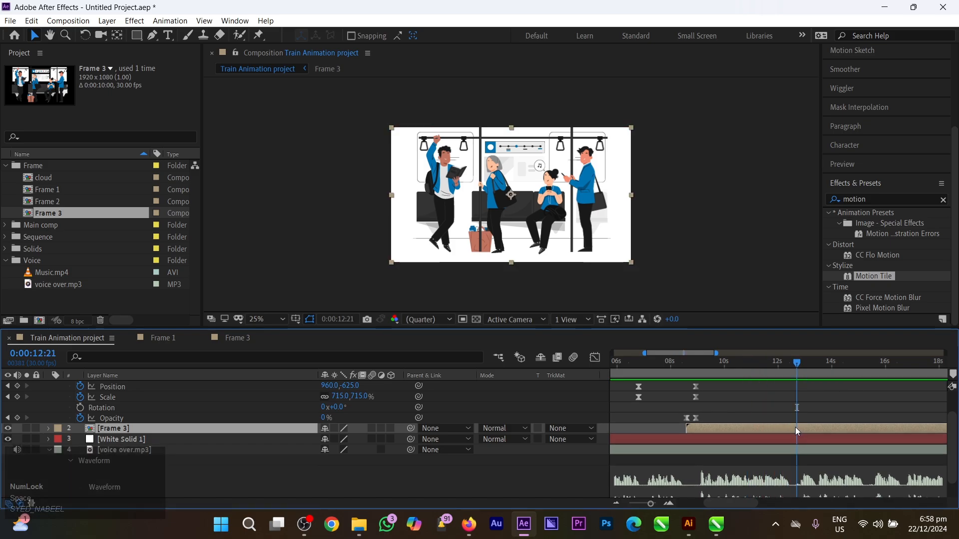
Add a layer marker to Frame 3 at 0:00:12:21
{"action": "left_click", "coordinate": [798, 409]}
{"action": "scroll", "coordinate": [799, 426], "scroll_direction": "down", "scroll_amount": 2, "text": "alt"}
{"action": "scroll", "coordinate": [799, 427], "scroll_direction": "down", "scroll_amount": 2, "text": "alt"}
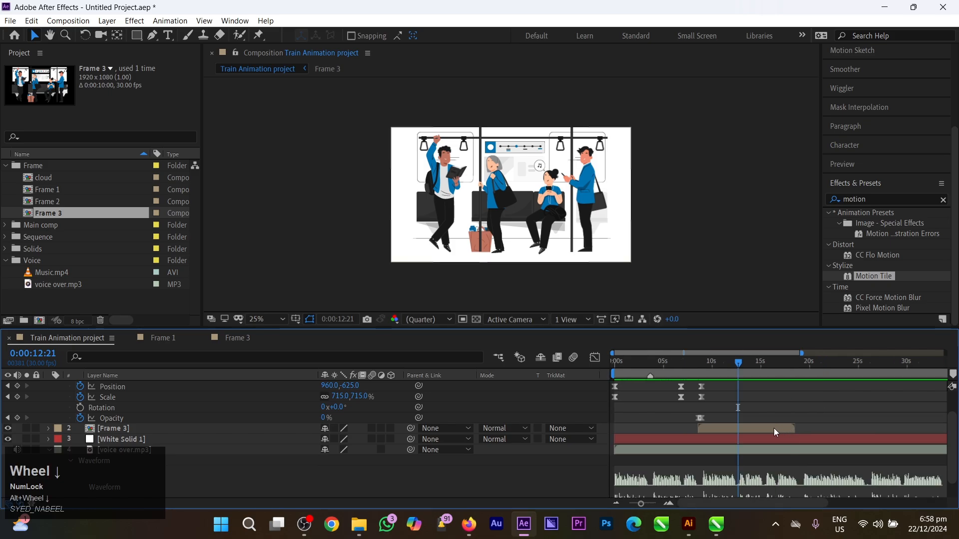
{"action": "left_click", "coordinate": [745, 427]}
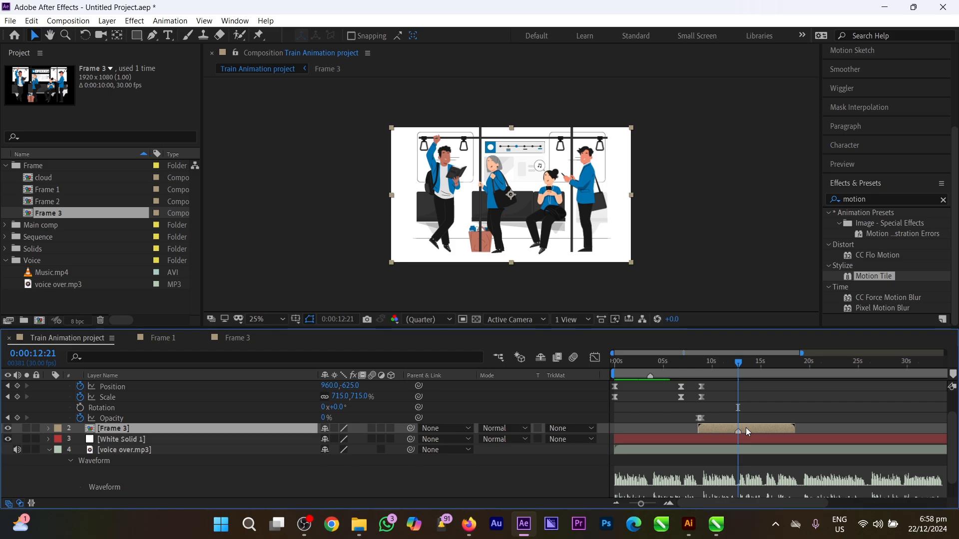
{"action": "scroll", "coordinate": [735, 441], "scroll_direction": "up", "scroll_amount": 5, "text": "alt"}
{"action": "scroll", "coordinate": [831, 438], "scroll_direction": "down", "scroll_amount": 3, "text": "alt"}
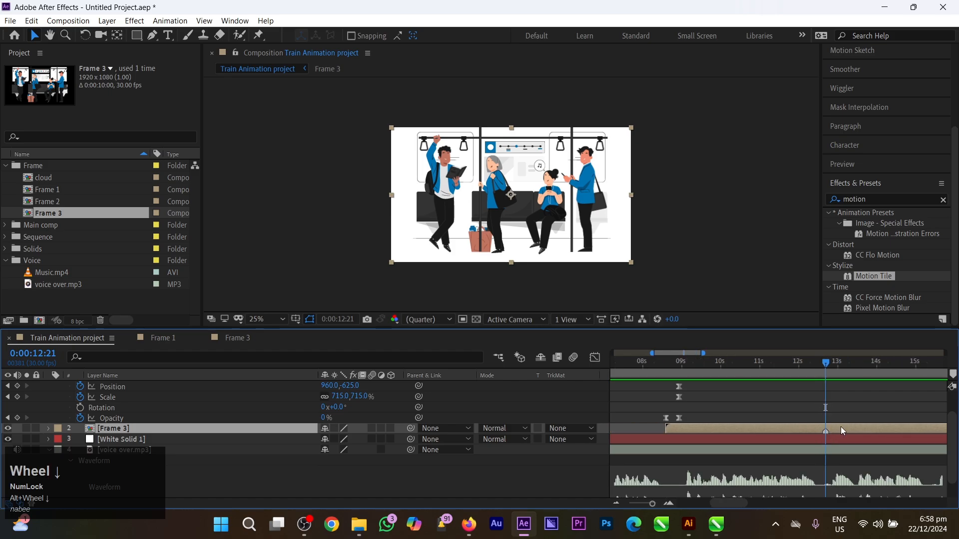
Open the Frame 3 composition at 0:00:00:00 and examine the passengers and the hanging handles up close
{"action": "double_click", "coordinate": [838, 427]}
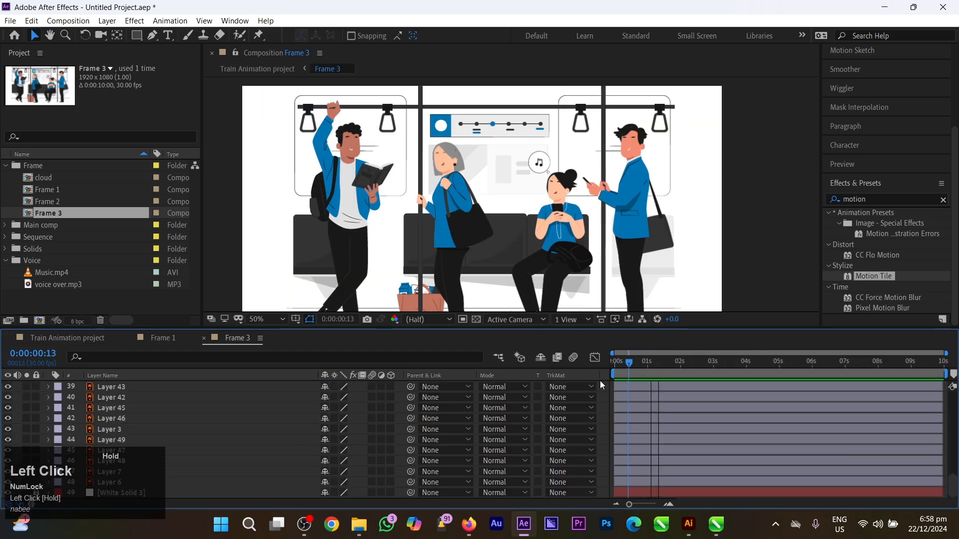
{"action": "scroll", "coordinate": [671, 428], "scroll_direction": "down", "scroll_amount": 1}
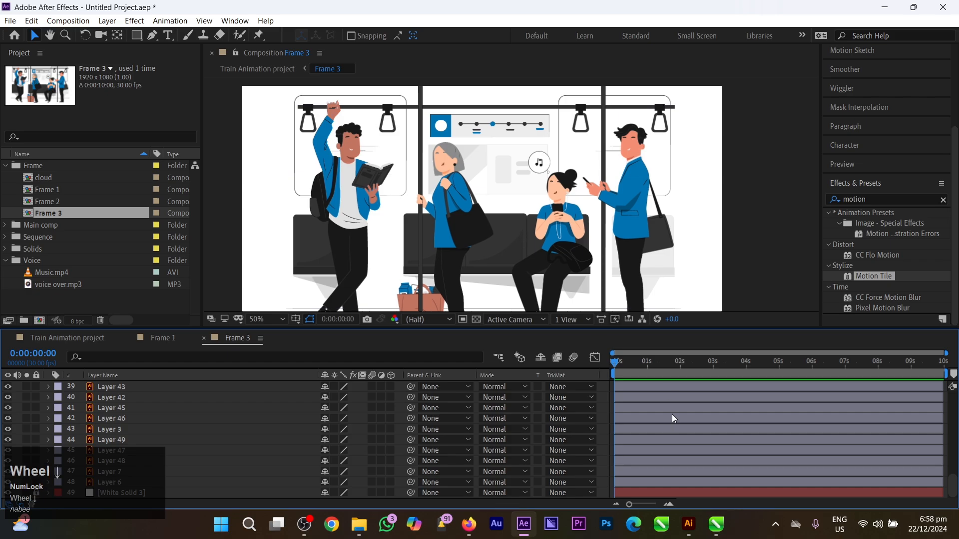
{"action": "key", "text": "space"}
{"action": "scroll", "coordinate": [630, 150], "scroll_direction": "up", "scroll_amount": 3}
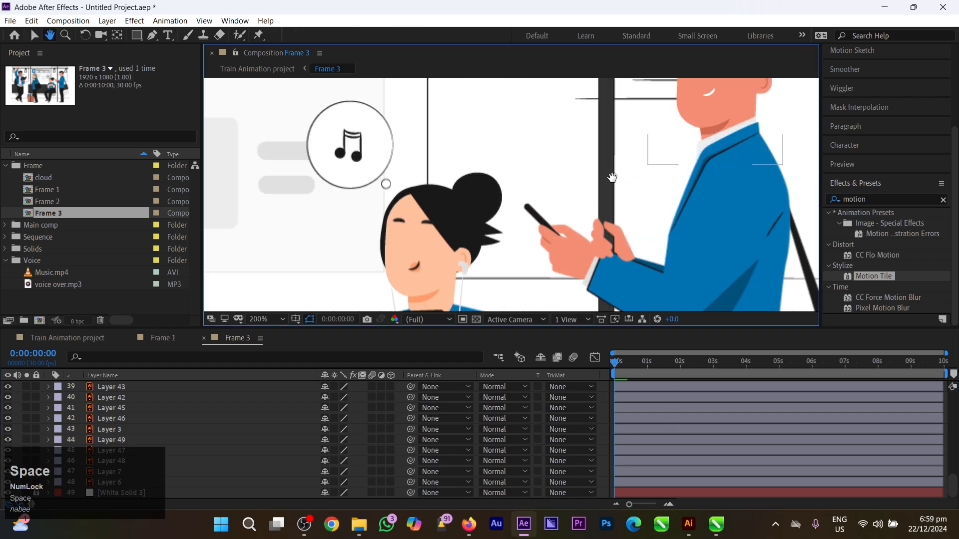
{"action": "scroll", "coordinate": [590, 198], "scroll_direction": "down", "scroll_amount": 3}
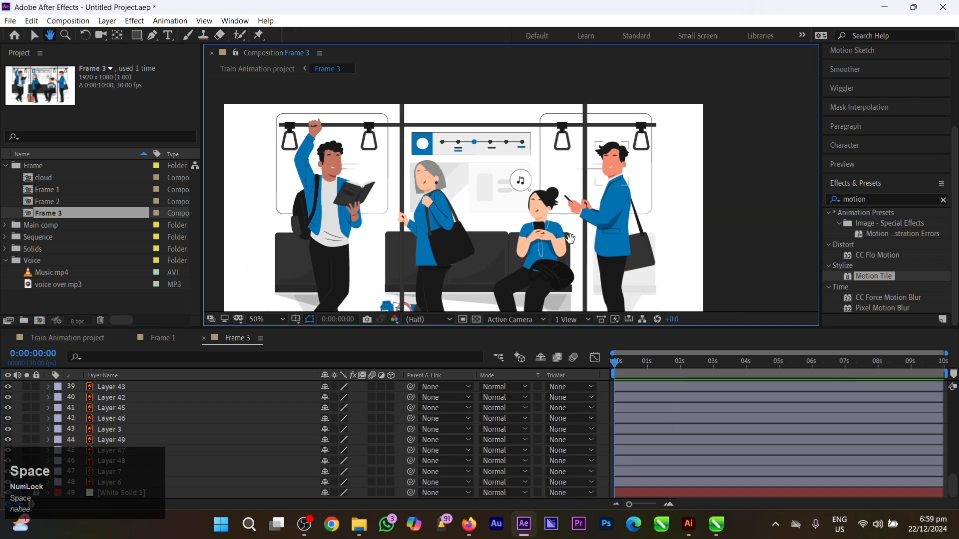
{"action": "left_click_drag", "start_coordinate": [558, 219], "coordinate": [585, 217]}
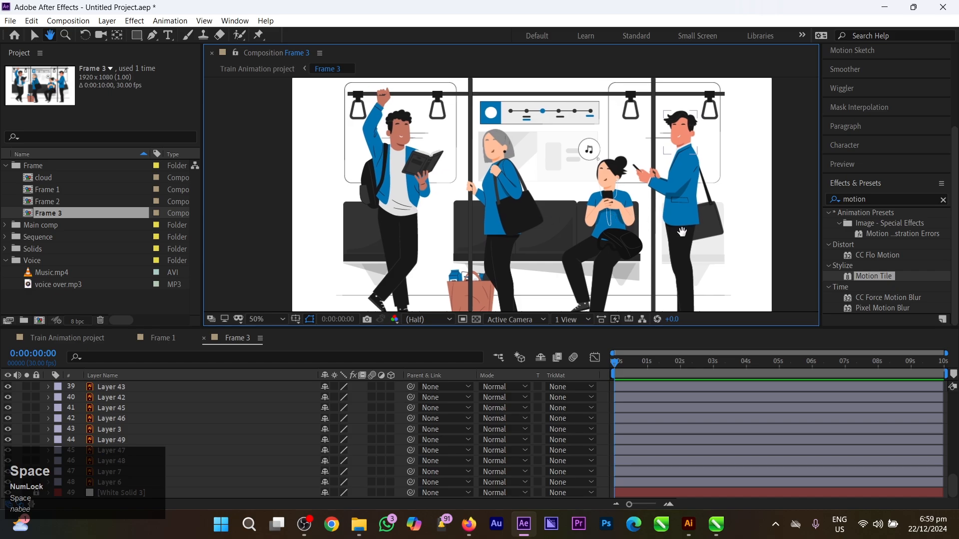
{"action": "left_click_drag", "start_coordinate": [734, 165], "coordinate": [669, 190]}
{"action": "scroll", "coordinate": [631, 196], "scroll_direction": "up", "scroll_amount": 3}
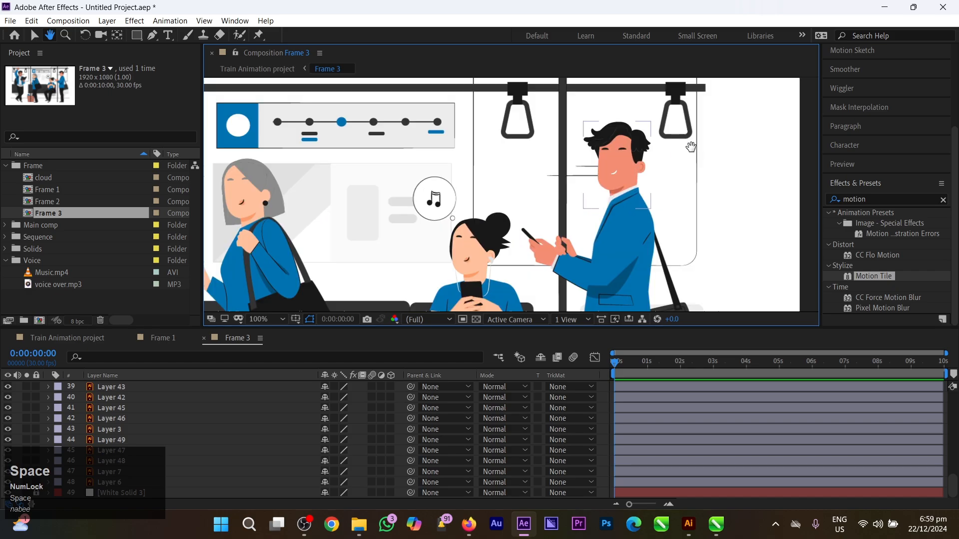
Select all four hanging handles on the overhead rail in the Frame 3 composition
{"action": "left_click", "coordinate": [653, 172]}
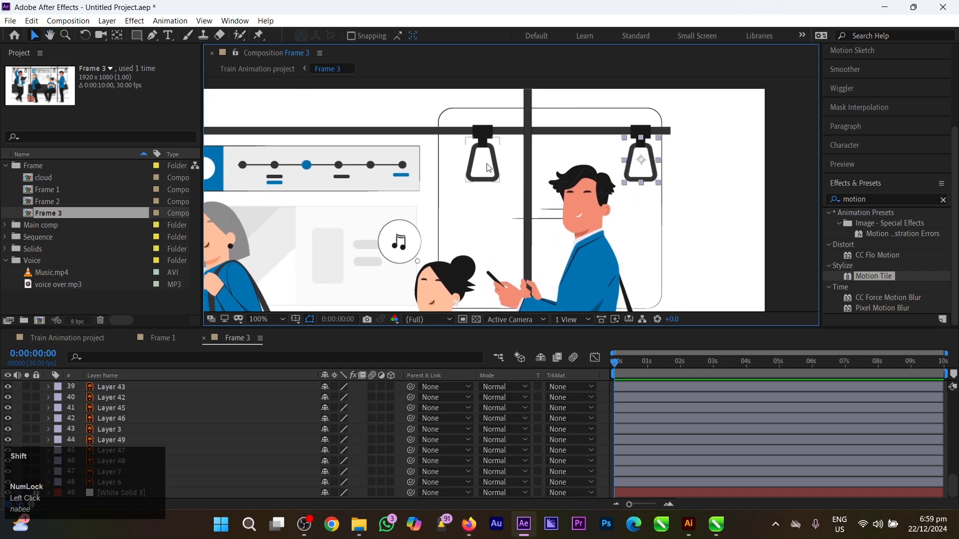
{"action": "key", "text": "shift"}
{"action": "left_click", "coordinate": [488, 168], "text": "shift"}
{"action": "scroll", "coordinate": [488, 169], "scroll_direction": "down", "scroll_amount": 3}
{"action": "key", "text": "space"}
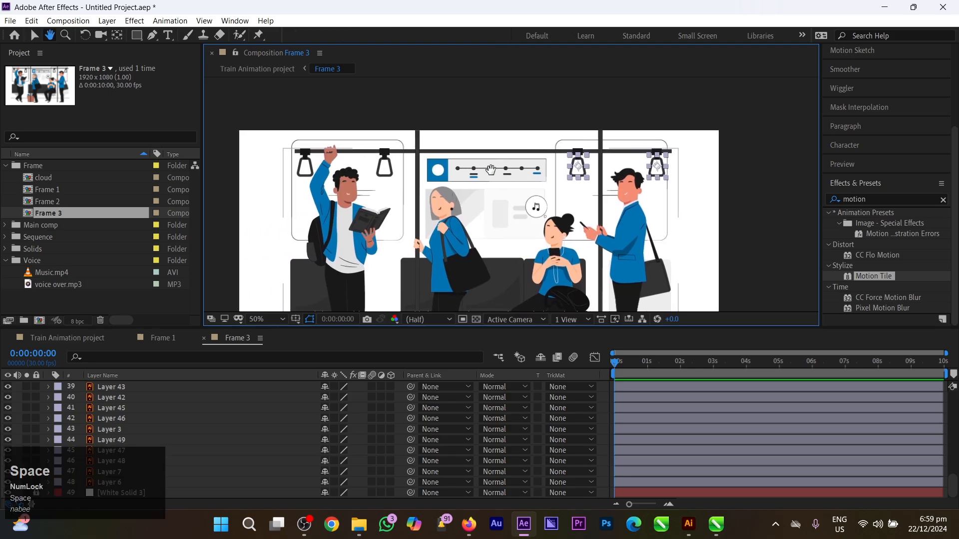
{"action": "left_click_drag", "start_coordinate": [491, 170], "coordinate": [526, 157]}
{"action": "key", "text": "shift"}
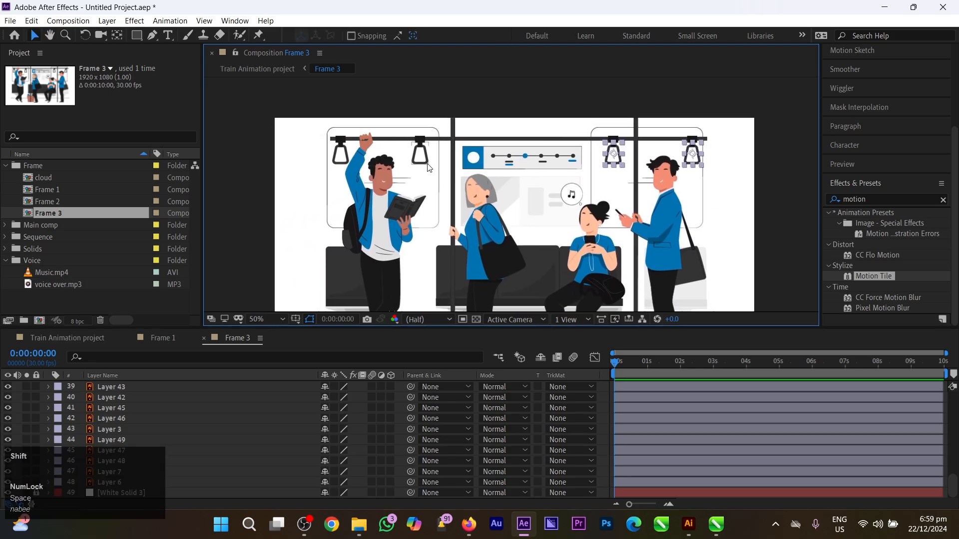
{"action": "left_click", "coordinate": [429, 166], "text": "shift"}
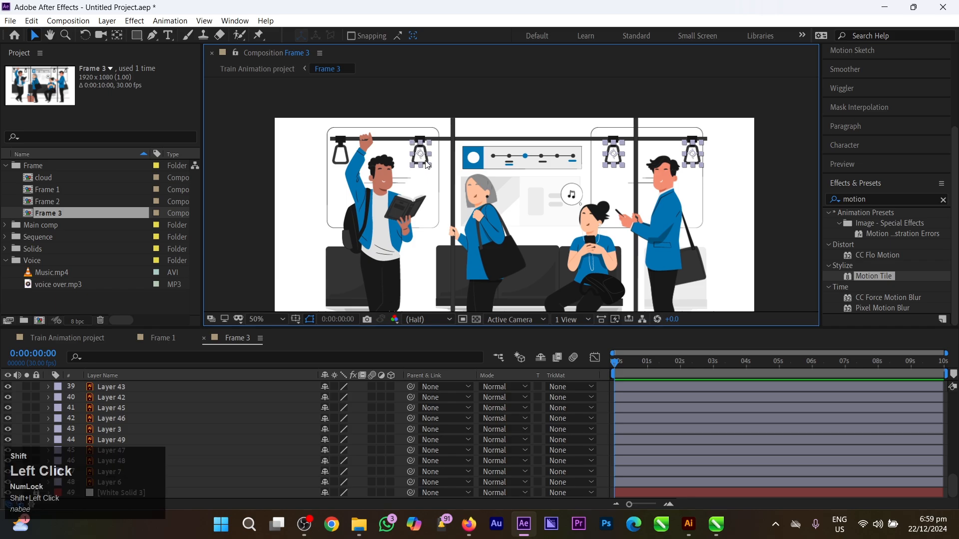
{"action": "left_click", "coordinate": [344, 160], "text": "shift"}
{"action": "scroll", "coordinate": [514, 190], "scroll_direction": "up", "scroll_amount": 1}
{"action": "left_click_drag", "start_coordinate": [692, 160], "coordinate": [448, 232]}
Open Animation Composer 3 - Anchor Point Mover and set the four handles' anchor points to their top centre
{"action": "left_click", "coordinate": [234, 20]}
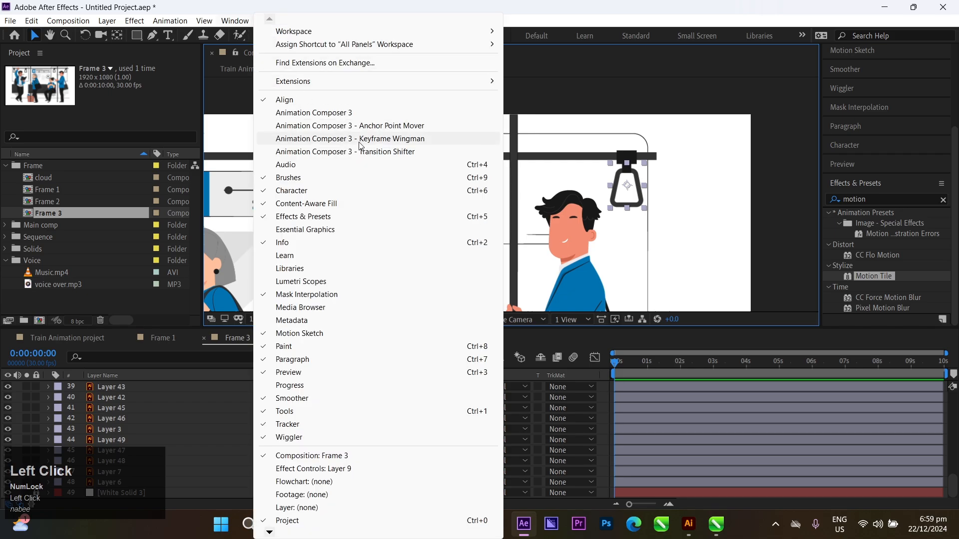
{"action": "left_click", "coordinate": [369, 127]}
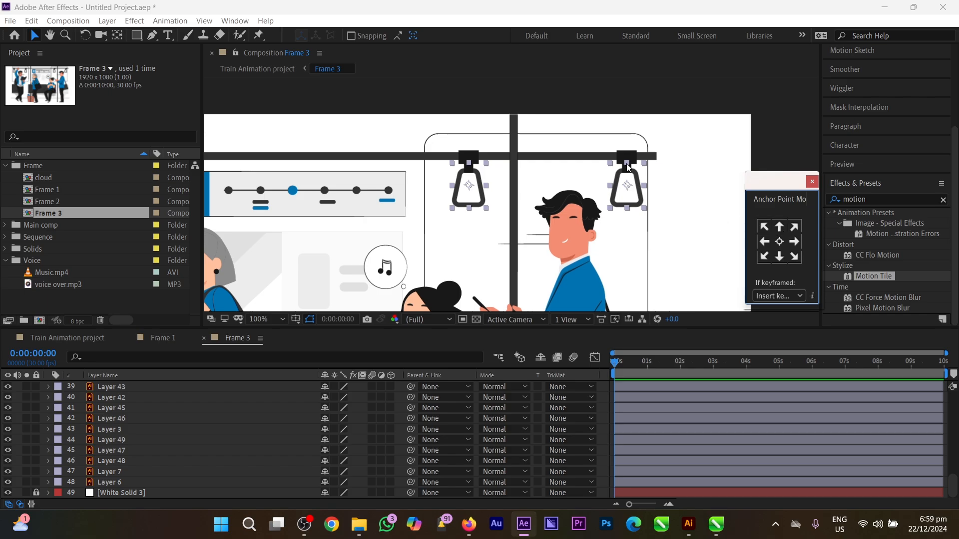
{"action": "left_click", "coordinate": [779, 227]}
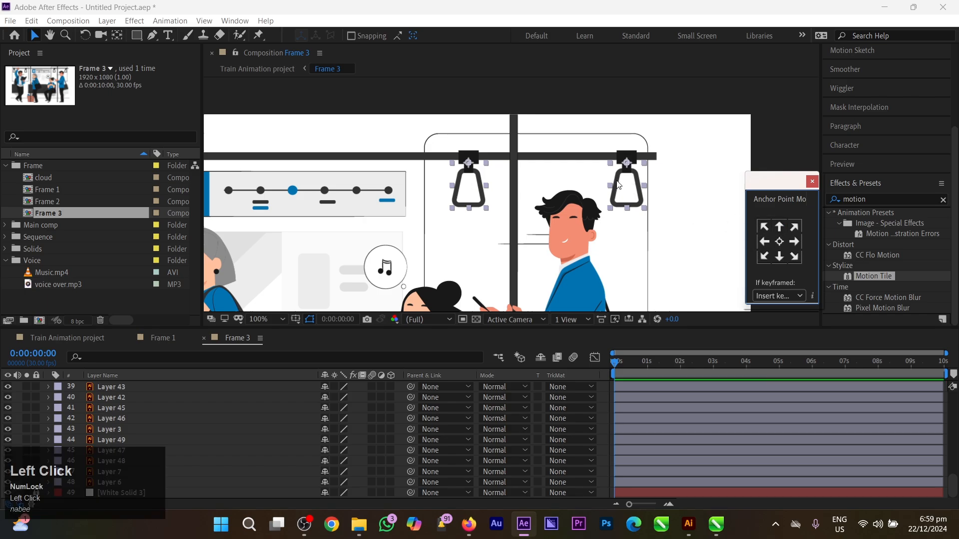
{"action": "scroll", "coordinate": [617, 185], "scroll_direction": "down", "scroll_amount": 1}
{"action": "scroll", "coordinate": [617, 184], "scroll_direction": "up", "scroll_amount": 1}
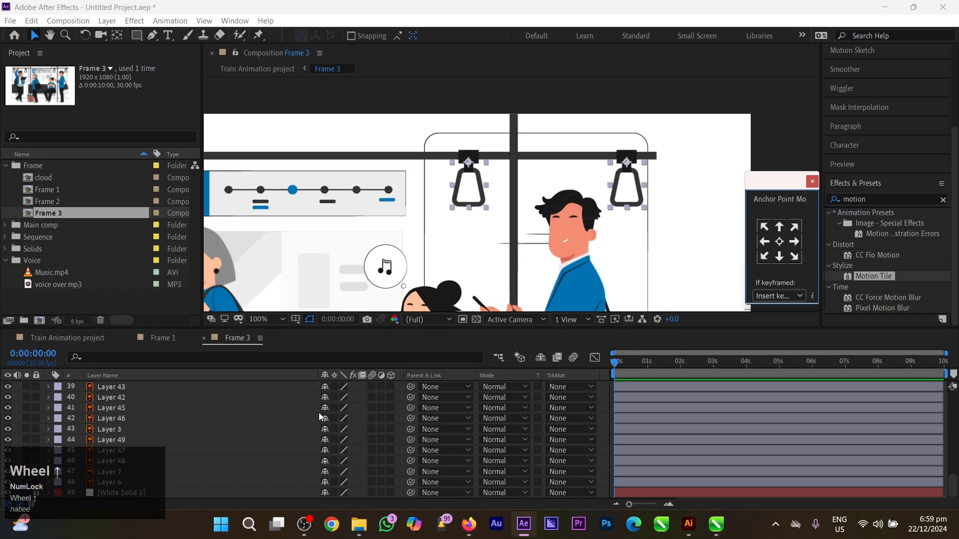
Reveal the Rotation property of the four selected handle layers, Layer 9, Layer 10, Layer 11 and Layer 8
{"action": "scroll", "coordinate": [206, 432], "scroll_direction": "up", "scroll_amount": 10}
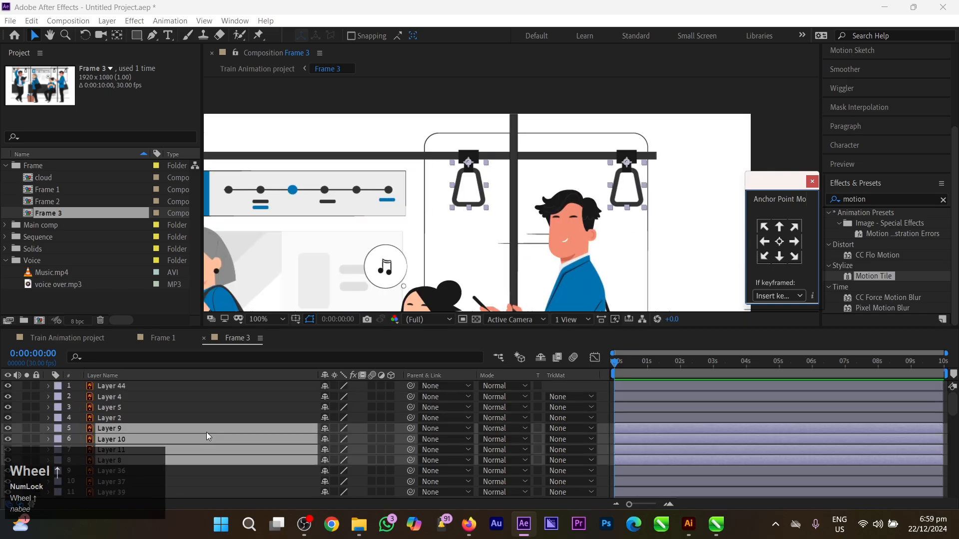
{"action": "scroll", "coordinate": [205, 432], "scroll_direction": "down", "scroll_amount": 2}
{"action": "scroll", "coordinate": [206, 433], "scroll_direction": "up", "scroll_amount": 1}
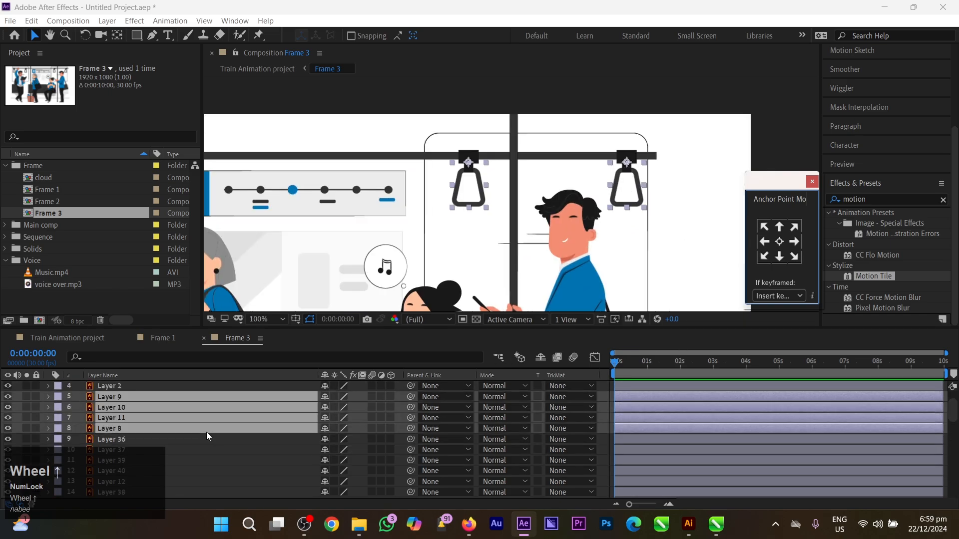
{"action": "key", "text": "r"}
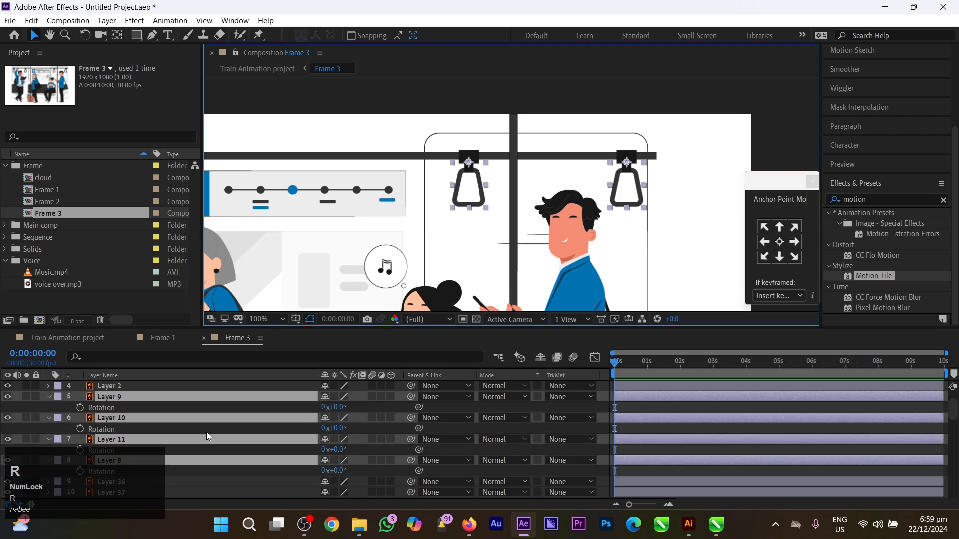
Add the expression wiggle(1,9) to the Rotation of Layer 9, the rightmost handle
{"action": "left_click", "coordinate": [79, 407], "text": "alt"}
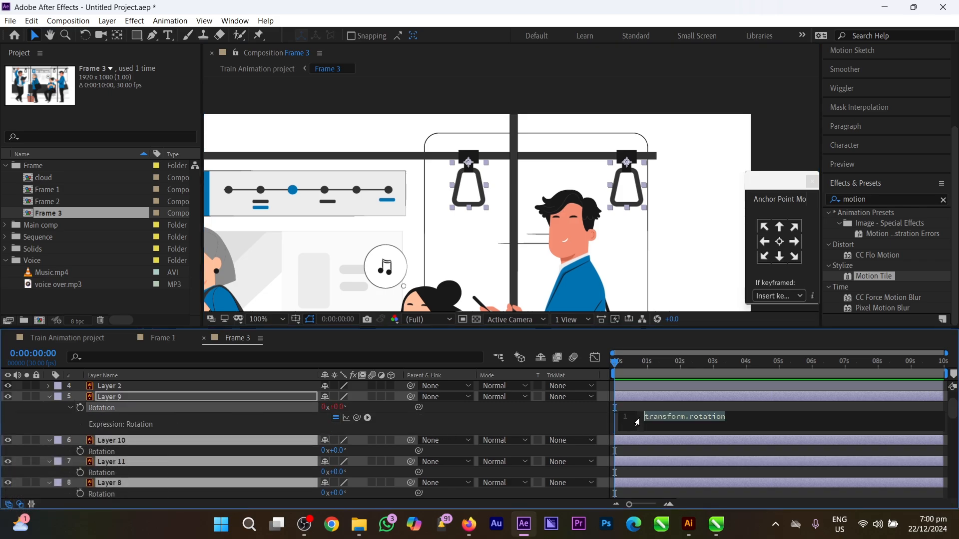
{"action": "type", "text": "w"}
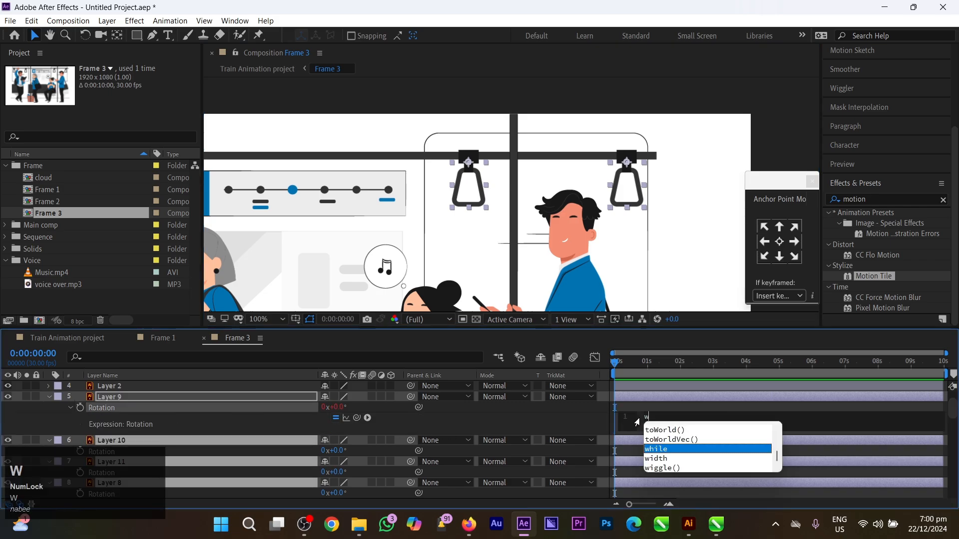
{"action": "left_click", "coordinate": [688, 471]}
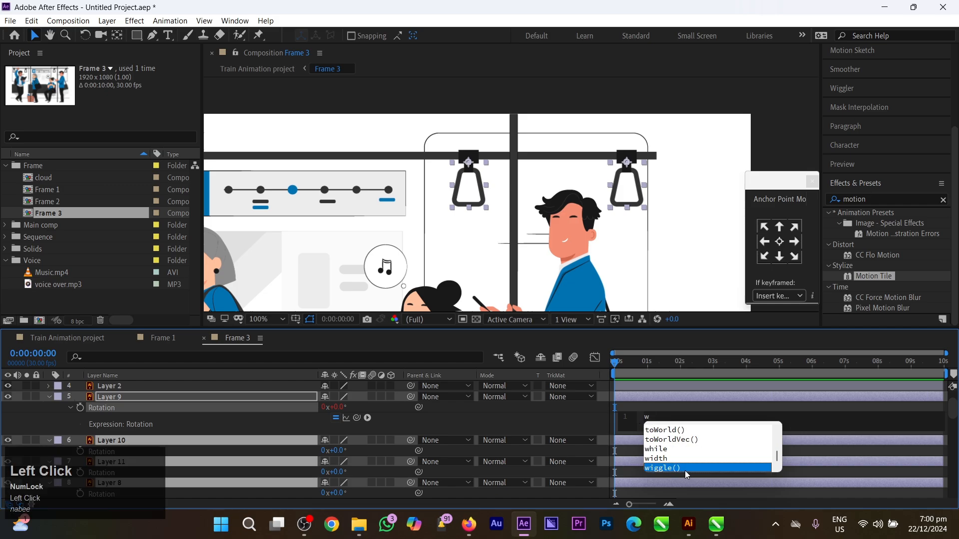
{"action": "left_click", "coordinate": [684, 470]}
{"action": "type", "text": "1,9"}
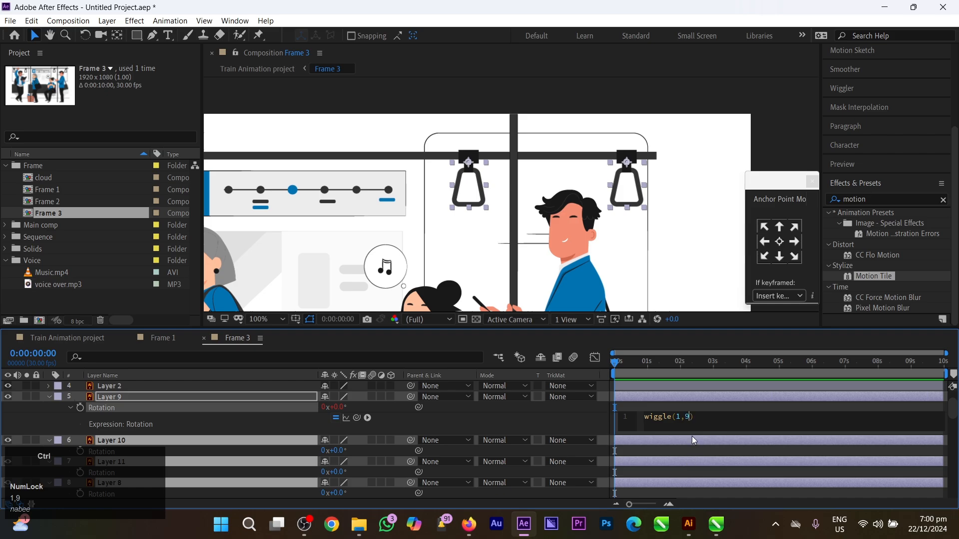
Copy the wiggle expression of Layer 9 and preview the rightmost handle's swing
{"action": "key", "text": "ctrl+a"}
{"action": "key", "text": "ctrl+c"}
{"action": "left_click", "coordinate": [693, 404]}
{"action": "key", "text": "space"}
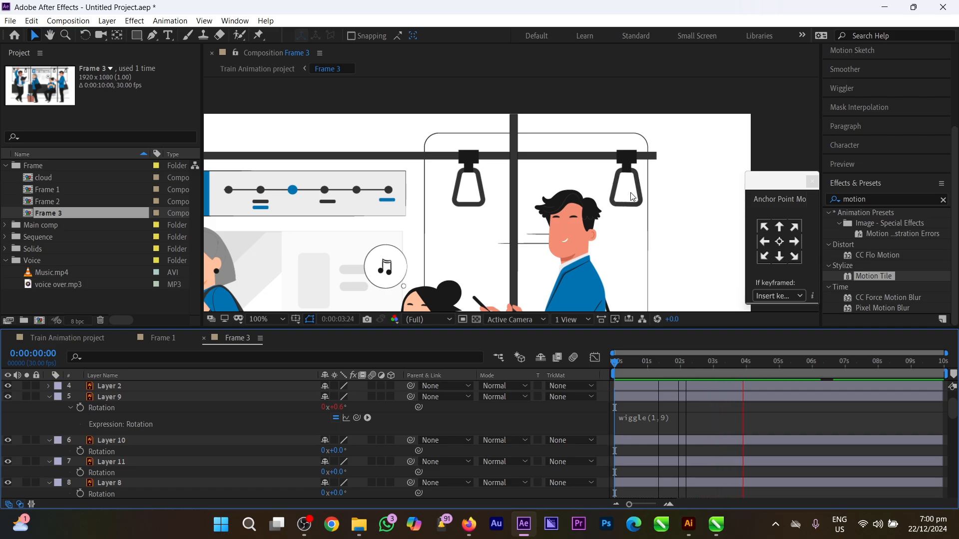
{"action": "key", "text": "space"}
Add the copied wiggle(1,9) expression to the Rotation of Layer 8, the second handle from the right
{"action": "left_click", "coordinate": [469, 188]}
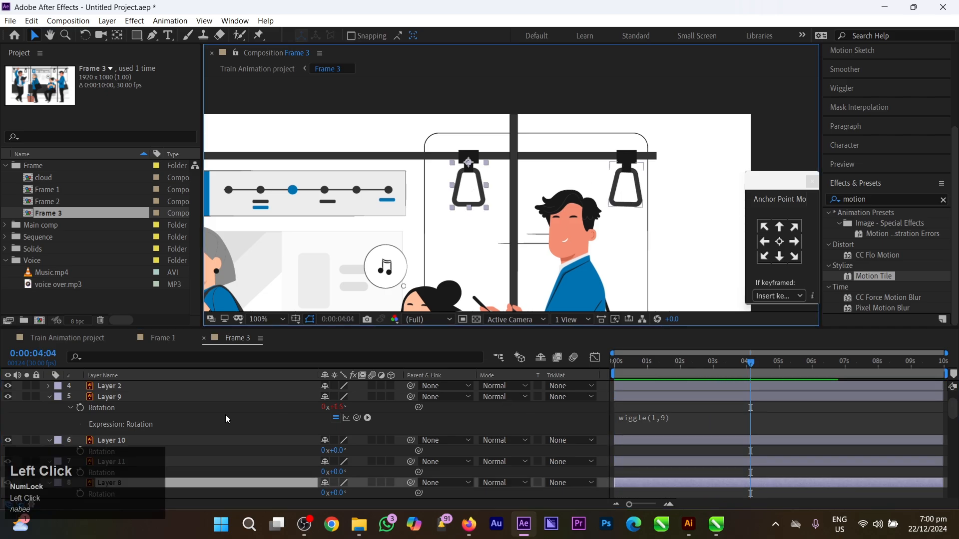
{"action": "scroll", "coordinate": [226, 415], "scroll_direction": "down", "scroll_amount": 3}
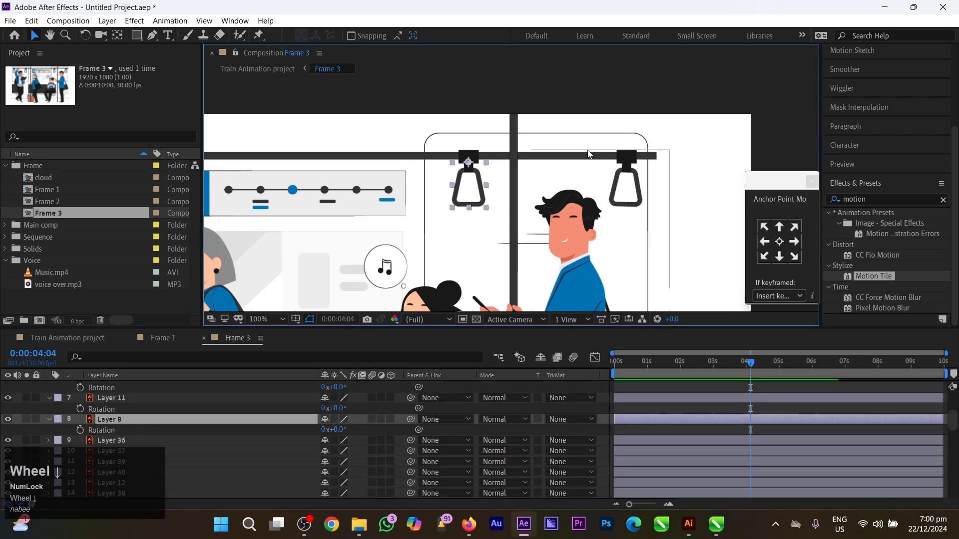
{"action": "left_click", "coordinate": [79, 432], "text": "alt"}
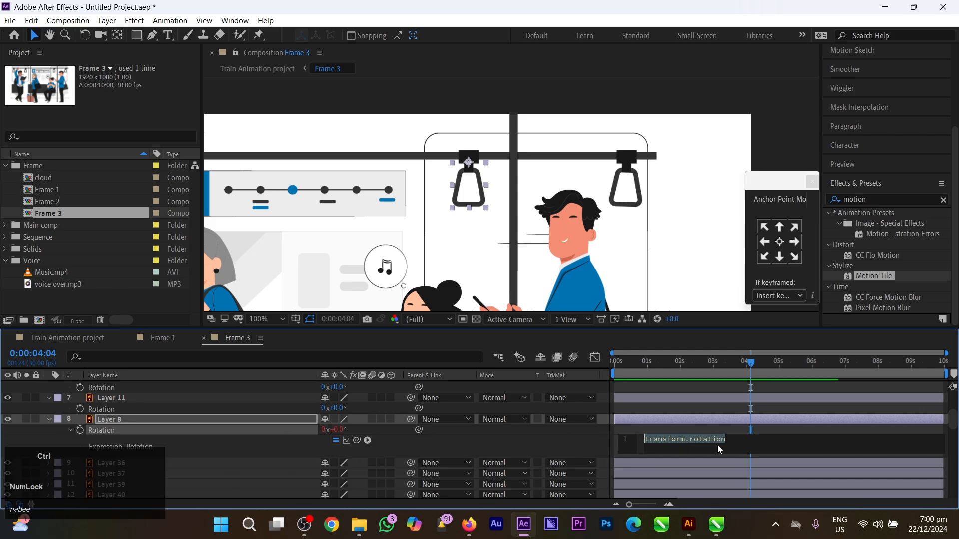
{"action": "scroll", "coordinate": [698, 417], "scroll_direction": "up", "scroll_amount": 1}
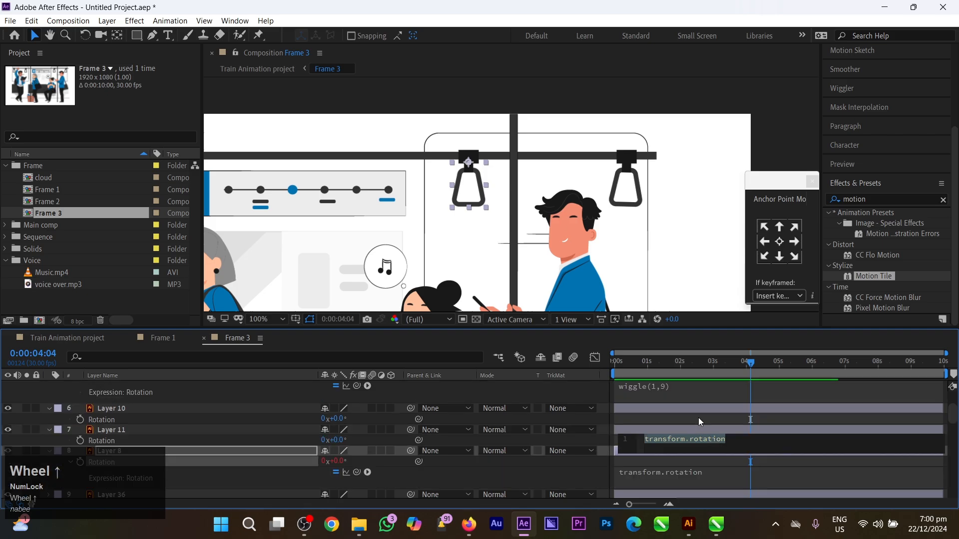
{"action": "left_click", "coordinate": [645, 387]}
{"action": "scroll", "coordinate": [693, 456], "scroll_direction": "down", "scroll_amount": 1}
{"action": "left_click", "coordinate": [697, 445]}
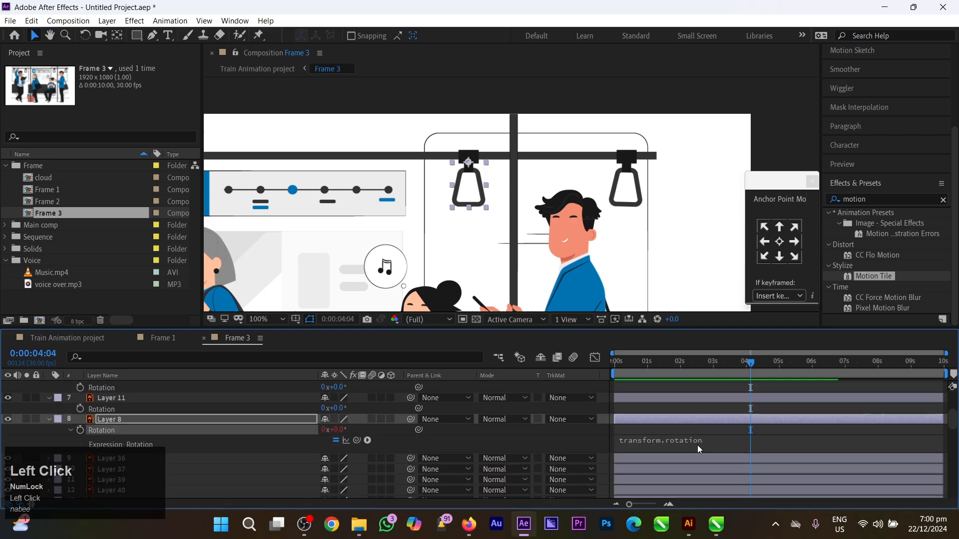
{"action": "key", "text": "ctrl+v"}
{"action": "left_click", "coordinate": [665, 371]}
Preview the two right-hand handles swinging from 0:00:00:26, then return to 0:00:00:00
{"action": "left_click", "coordinate": [642, 375]}
{"action": "key", "text": "space"}
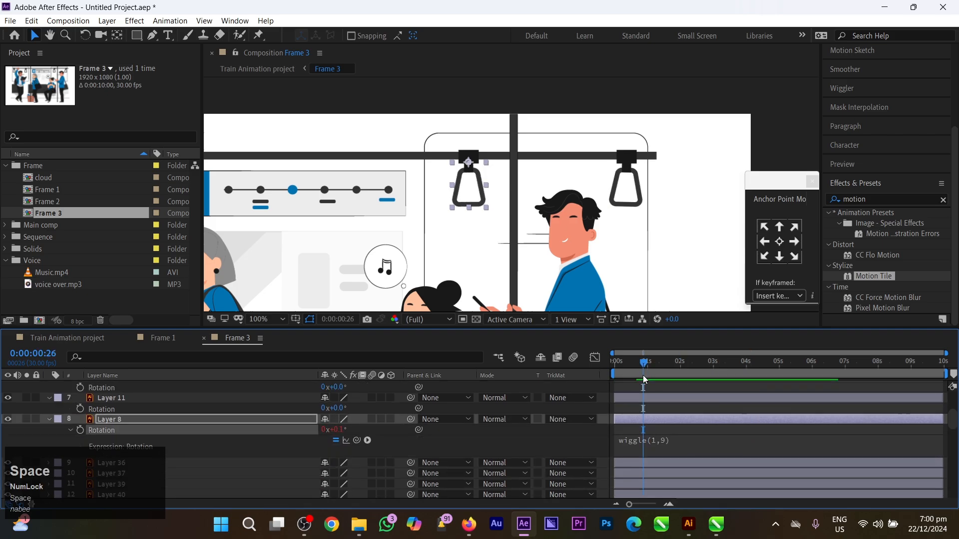
{"action": "left_click_drag", "start_coordinate": [644, 364], "coordinate": [540, 361]}
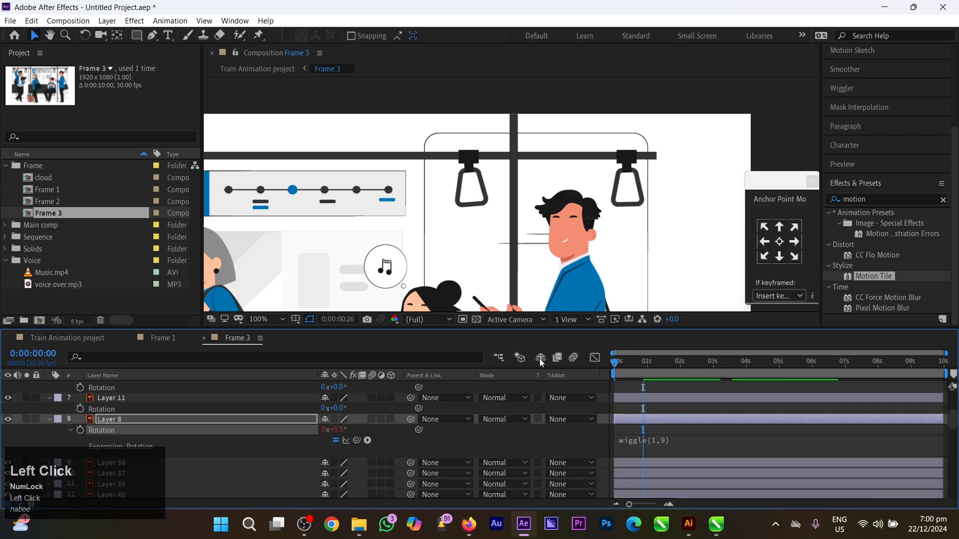
Add the copied wiggle(1,9) expression to the Rotation of Layer 10, the handle beside the man reading a book
{"action": "key", "text": "space"}
{"action": "left_click_drag", "start_coordinate": [430, 176], "coordinate": [638, 143]}
{"action": "left_click_drag", "start_coordinate": [361, 153], "coordinate": [568, 168]}
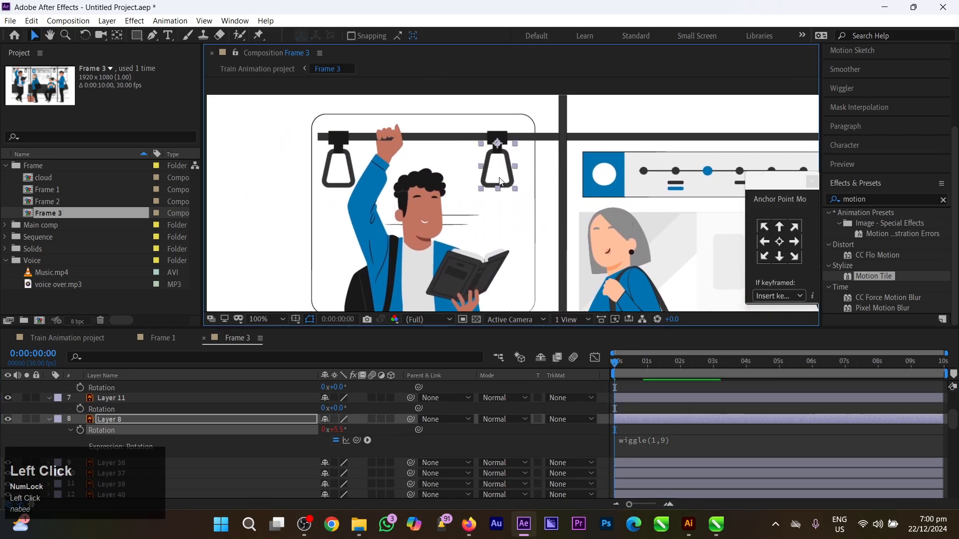
{"action": "scroll", "coordinate": [152, 415], "scroll_direction": "down", "scroll_amount": 1}
{"action": "scroll", "coordinate": [107, 430], "scroll_direction": "up", "scroll_amount": 1}
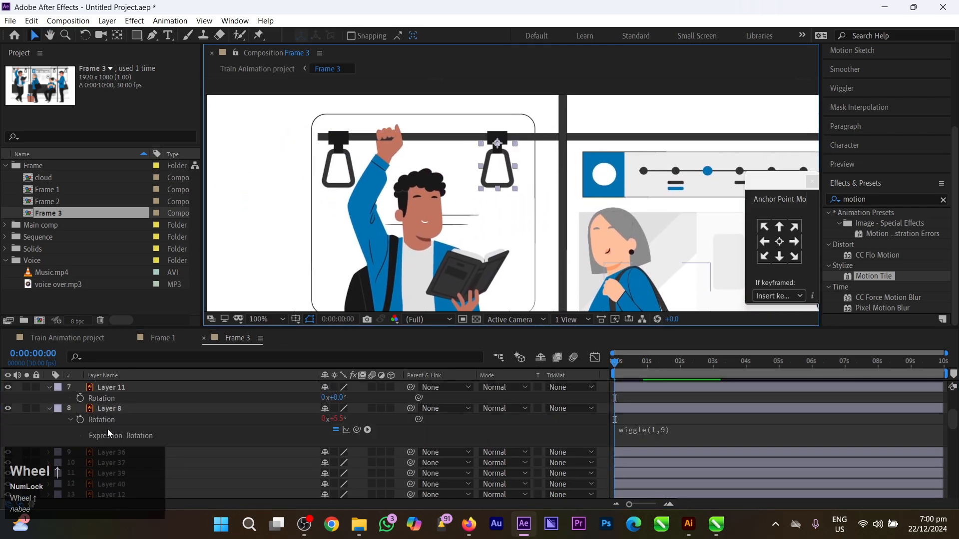
{"action": "key", "text": "r"}
{"action": "left_click", "coordinate": [80, 397], "text": "alt"}
{"action": "key", "text": "ctrl+v"}
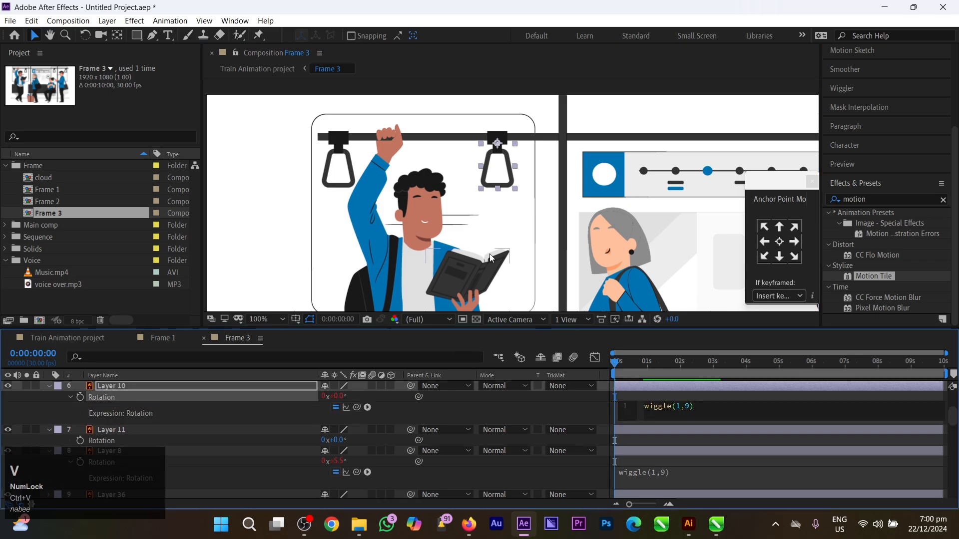
Add the copied wiggle(1,9) expression to the Rotation of Layer 11, the leftmost handle
{"action": "left_click", "coordinate": [85, 442]}
{"action": "key", "text": "r"}
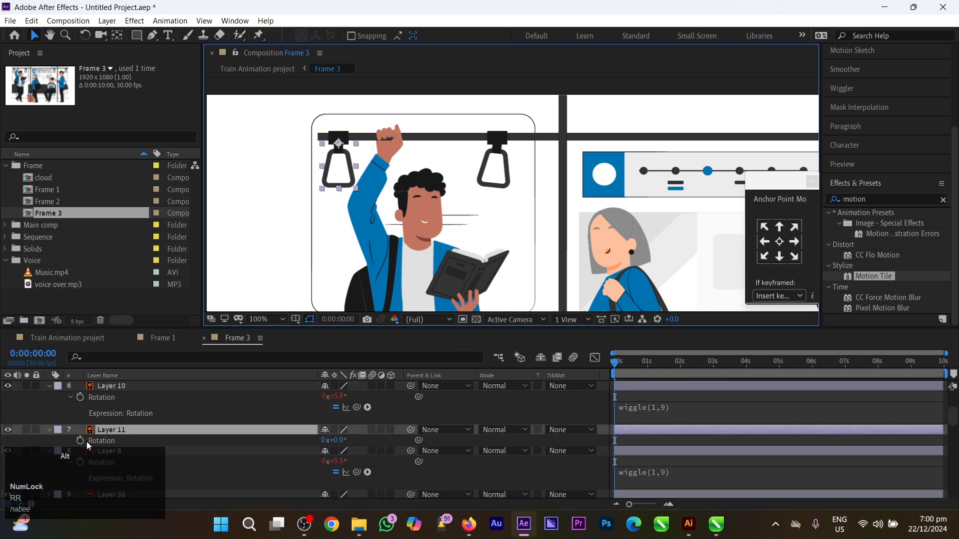
{"action": "left_click", "coordinate": [80, 441], "text": "alt"}
{"action": "key", "text": "ctrl+v"}
{"action": "left_click", "coordinate": [718, 396]}
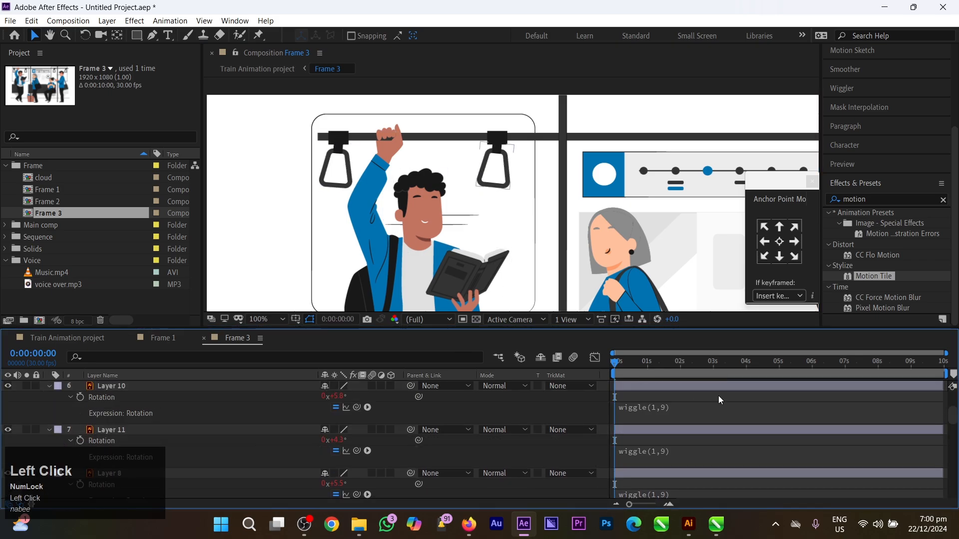
Preview all four swinging handles in Frame 3 and return to 0:00:00:00
{"action": "key", "text": "space"}
{"action": "left_click", "coordinate": [615, 364]}
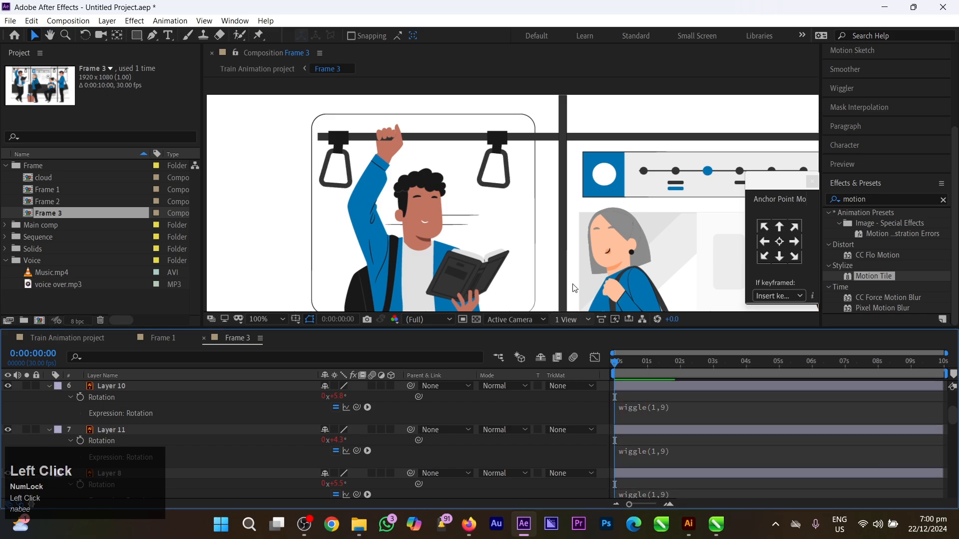
{"action": "scroll", "coordinate": [601, 204], "scroll_direction": "down", "scroll_amount": 1}
{"action": "key", "text": "space"}
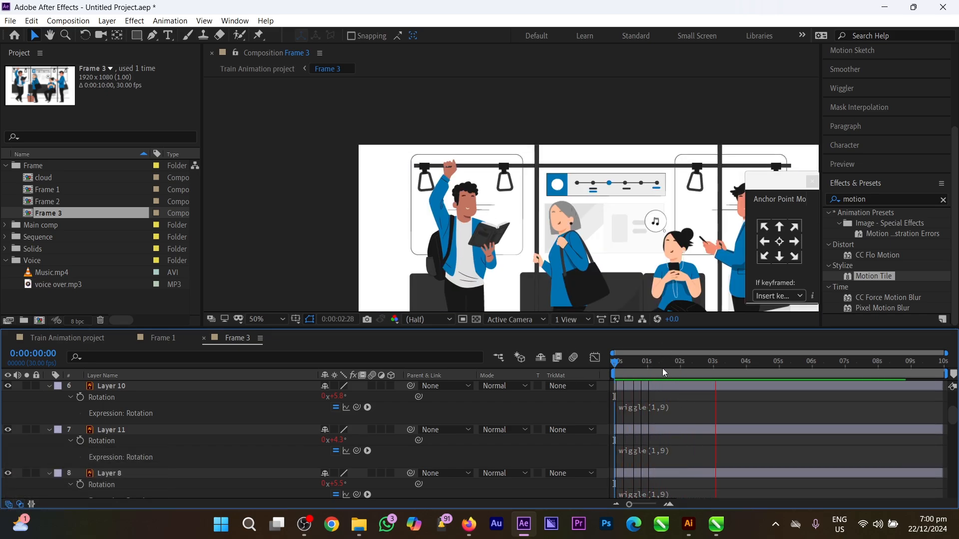
{"action": "left_click_drag", "start_coordinate": [662, 368], "coordinate": [523, 361]}
Select the small circle, the music note and the large circle that form the music bubble above the seated woman
{"action": "key", "text": "space"}
{"action": "scroll", "coordinate": [602, 241], "scroll_direction": "up", "scroll_amount": 4}
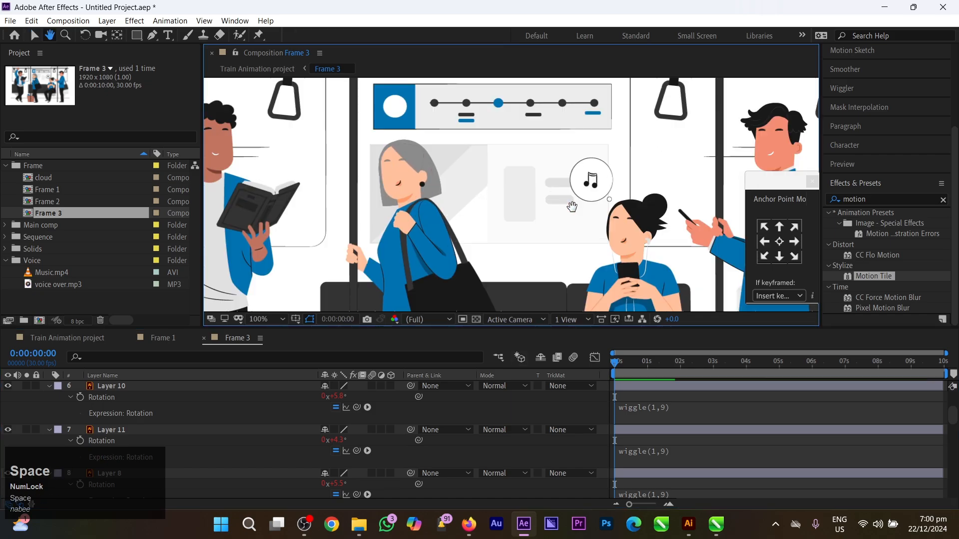
{"action": "left_click_drag", "start_coordinate": [670, 208], "coordinate": [456, 182]}
{"action": "left_click", "coordinate": [458, 152]}
{"action": "left_click", "coordinate": [438, 155]}
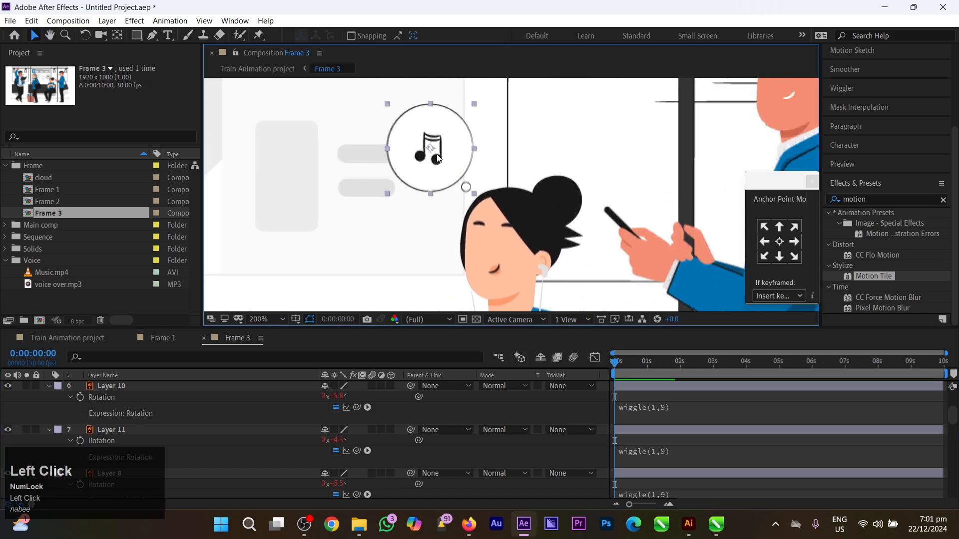
{"action": "key", "text": "ctrl+shift+a"}
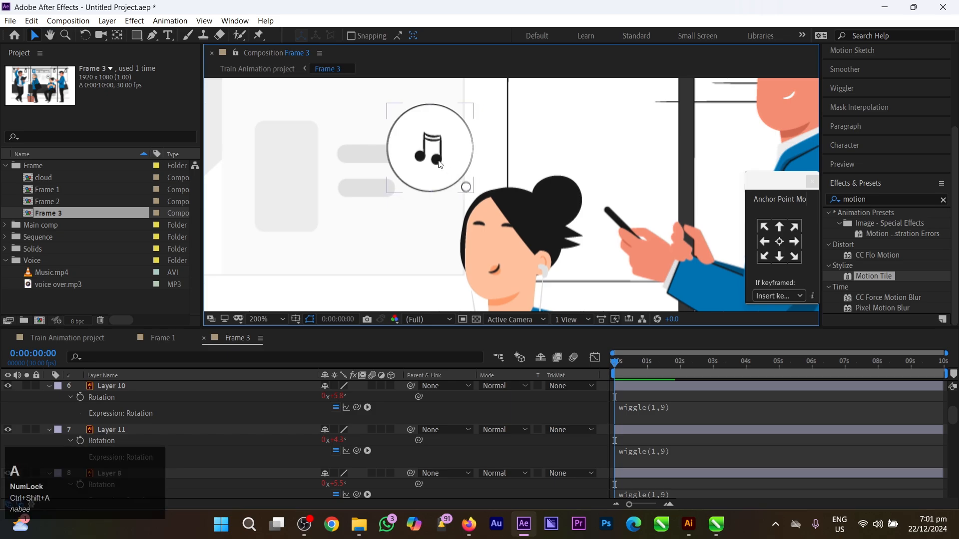
{"action": "left_click", "coordinate": [466, 188]}
{"action": "left_click", "coordinate": [432, 161], "text": "shift"}
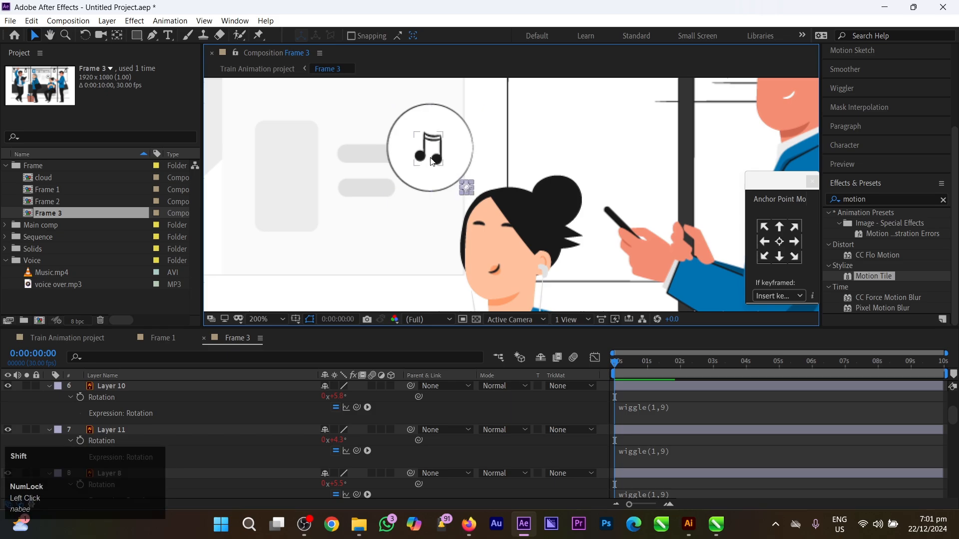
{"action": "left_click", "coordinate": [452, 146], "text": "shift"}
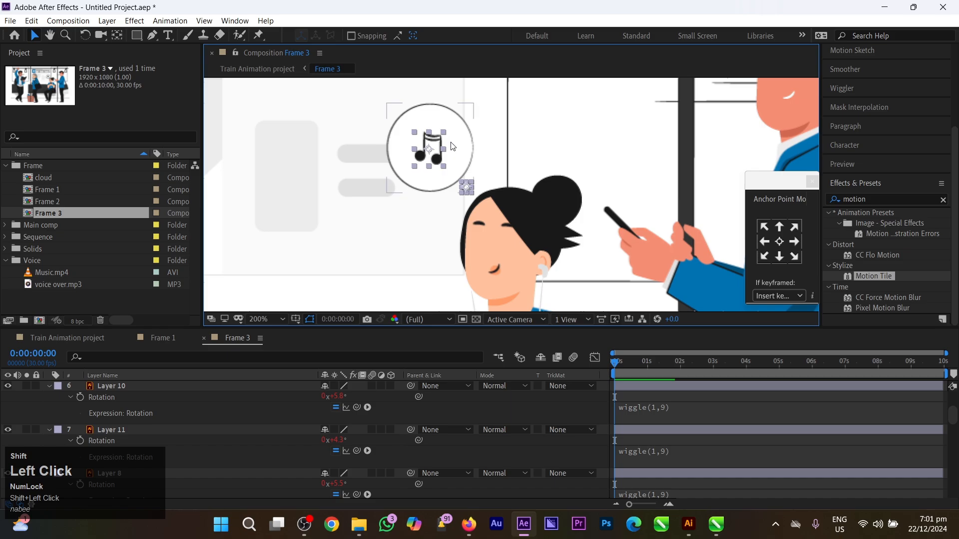
{"action": "left_click", "coordinate": [452, 145]}
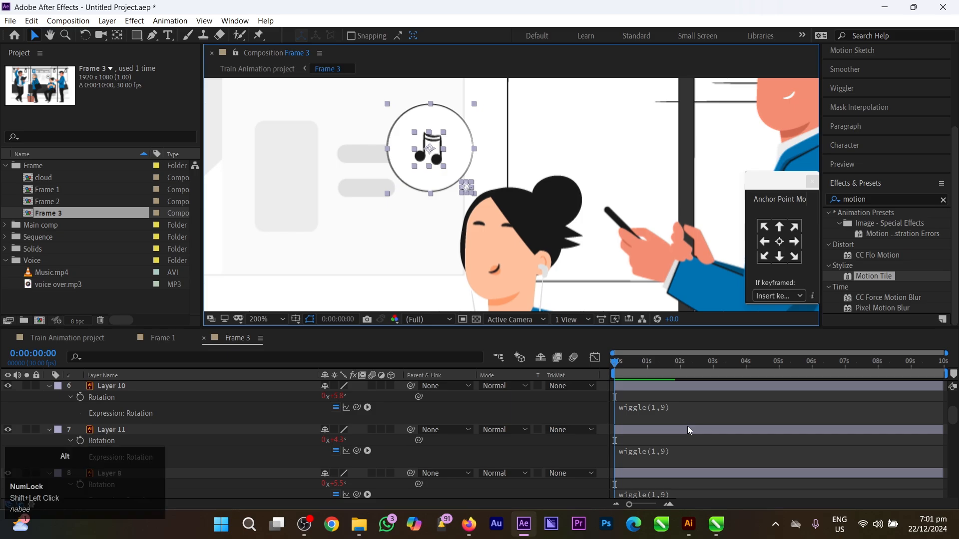
{"action": "key", "text": "shift+alt+r"}
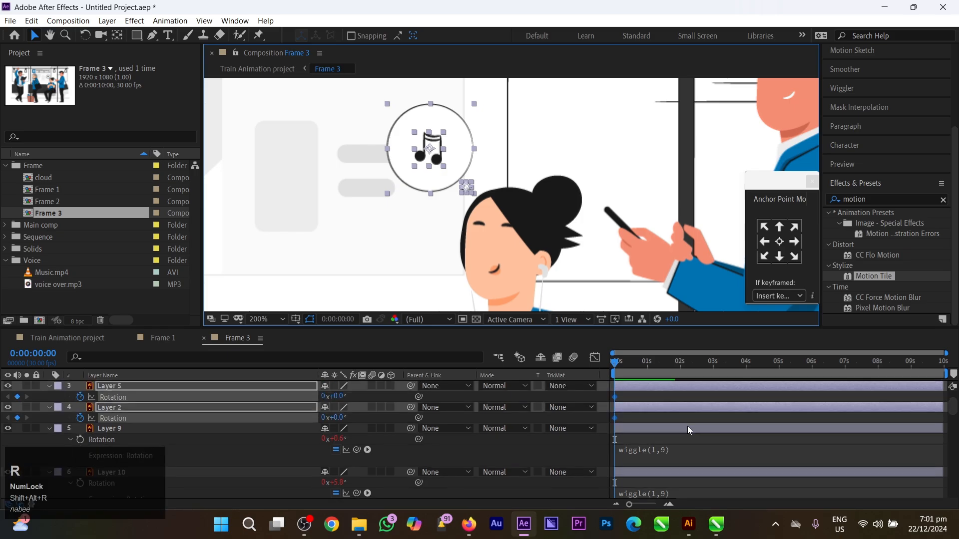
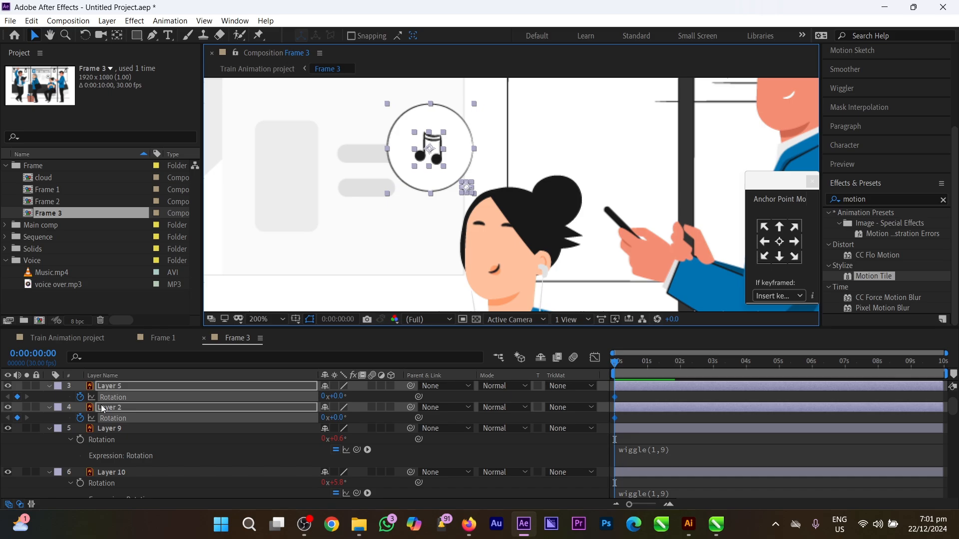
{"action": "left_click", "coordinate": [622, 369]}
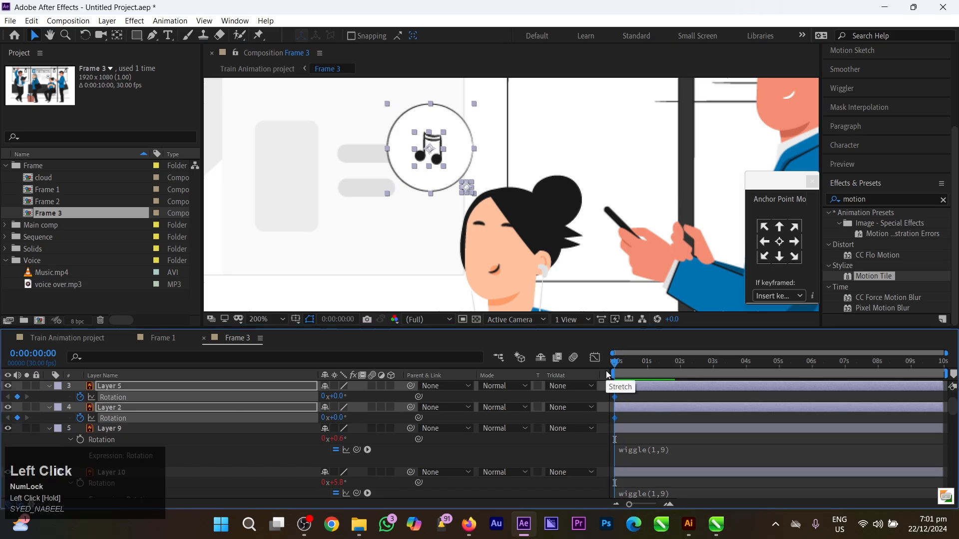
{"action": "key", "text": "ctrl"}
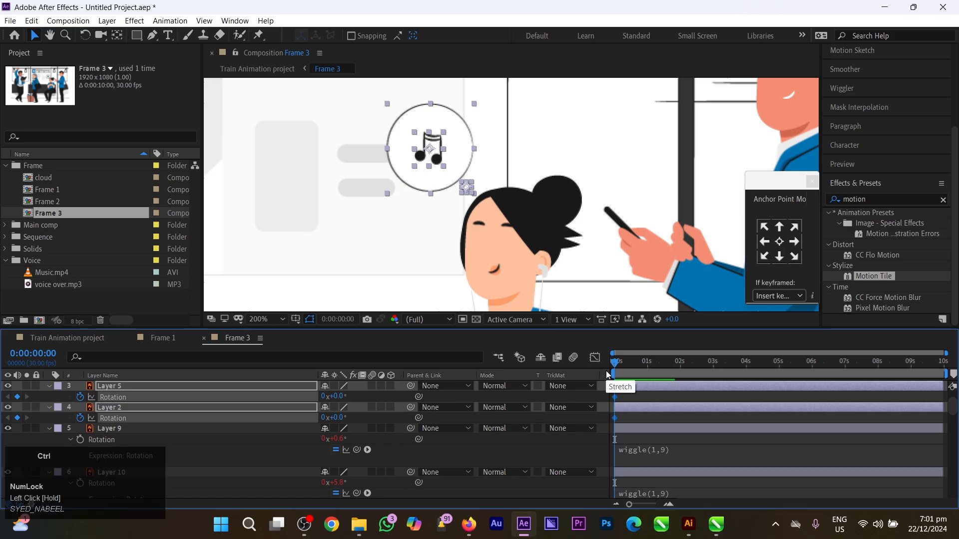
{"action": "key", "text": "ctrl+shift"}
{"action": "key", "text": "ctrl+shift+Right"}
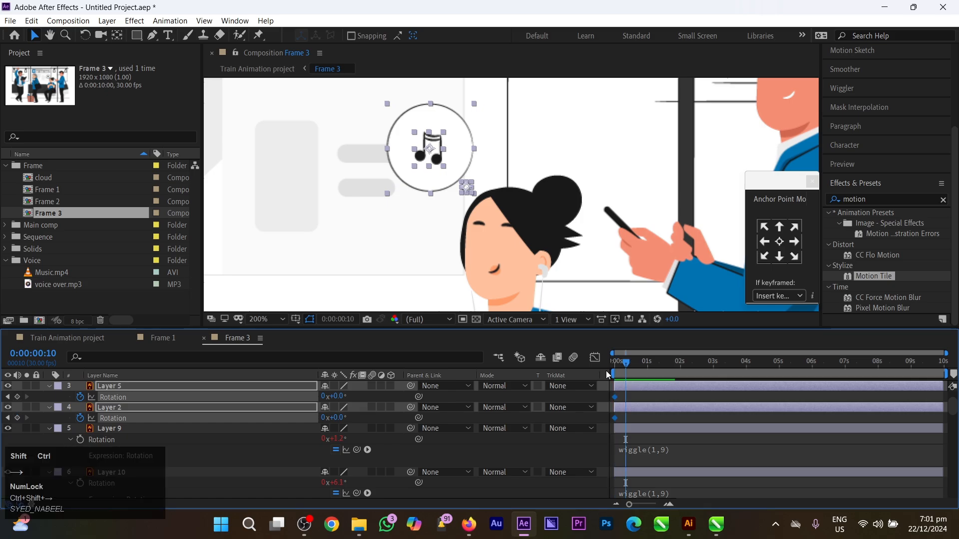
{"action": "key", "text": "ctrl+shift+Right"}
{"action": "key", "text": "ctrl+shift+Right"}
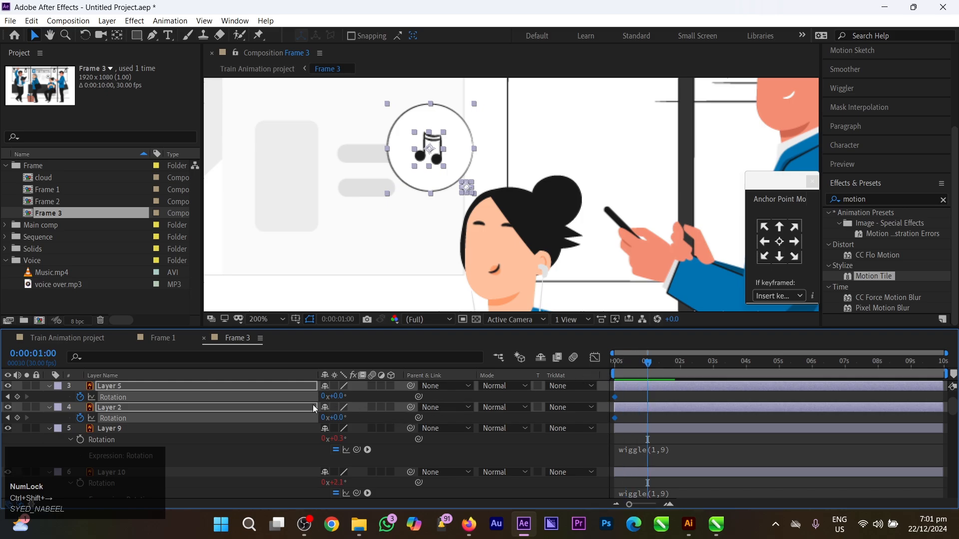
{"action": "left_click", "coordinate": [17, 397]}
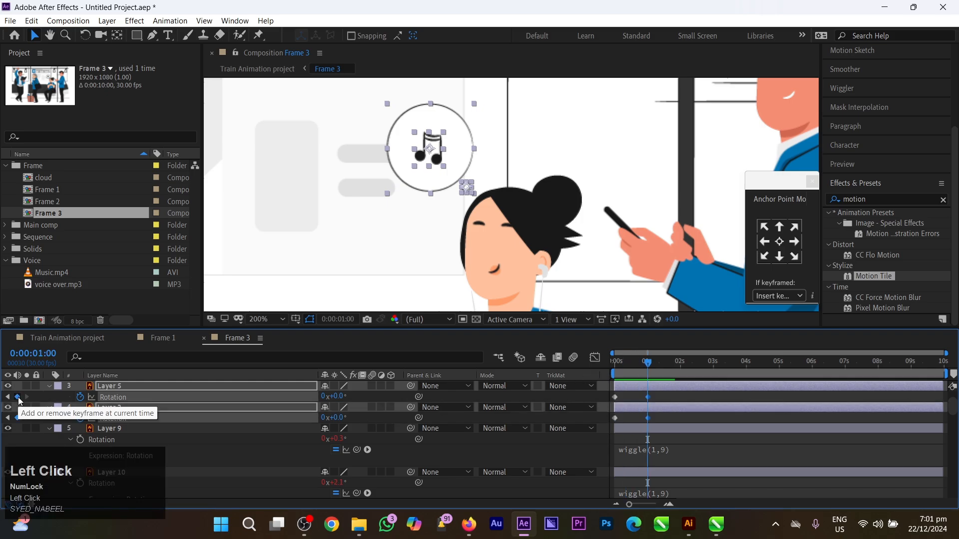
{"action": "left_click", "coordinate": [631, 368]}
{"action": "left_click_drag", "start_coordinate": [630, 369], "coordinate": [571, 383]}
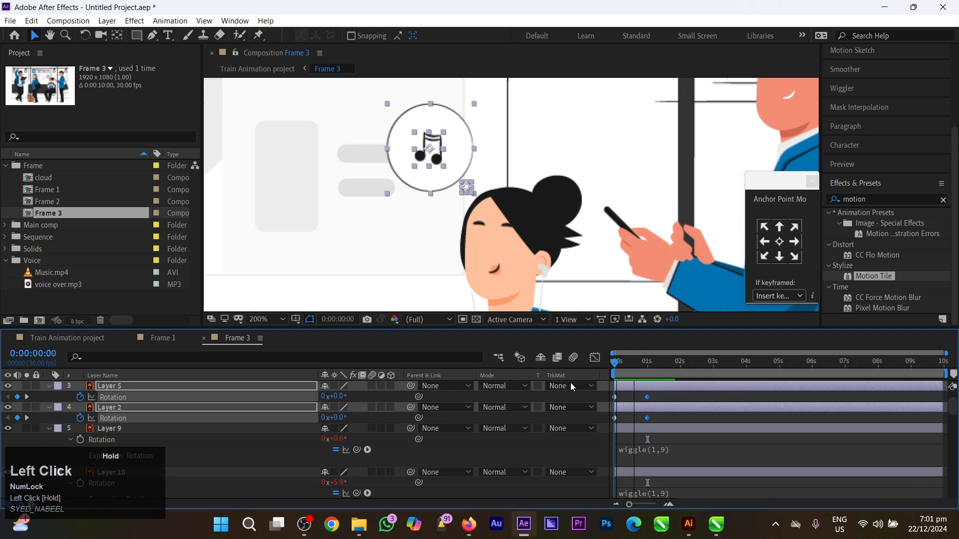
{"action": "left_click_drag", "start_coordinate": [335, 397], "coordinate": [333, 395]}
{"action": "left_click", "coordinate": [333, 395]}
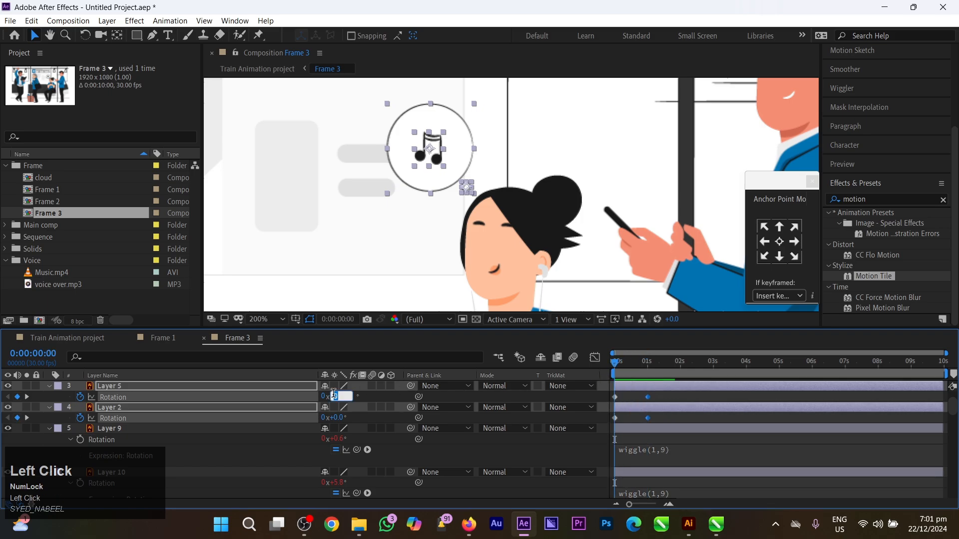
{"action": "key", "text": "Return"}
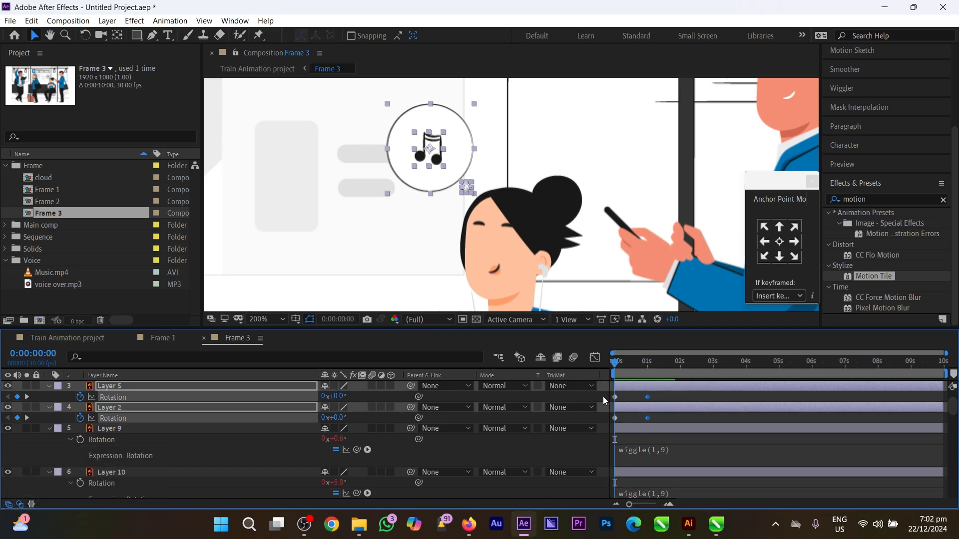
{"action": "scroll", "coordinate": [422, 415], "scroll_direction": "up", "scroll_amount": 2}
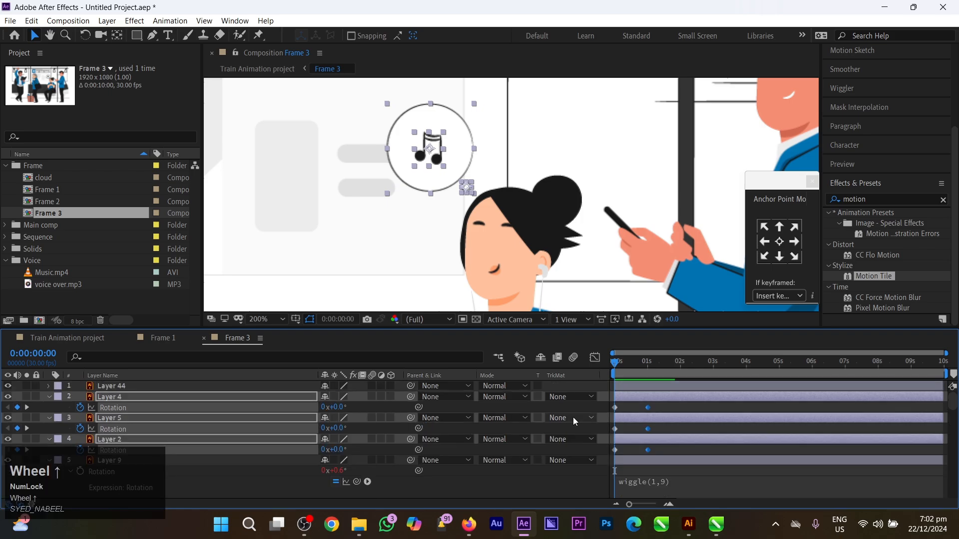
{"action": "left_click_drag", "start_coordinate": [661, 406], "coordinate": [594, 457]}
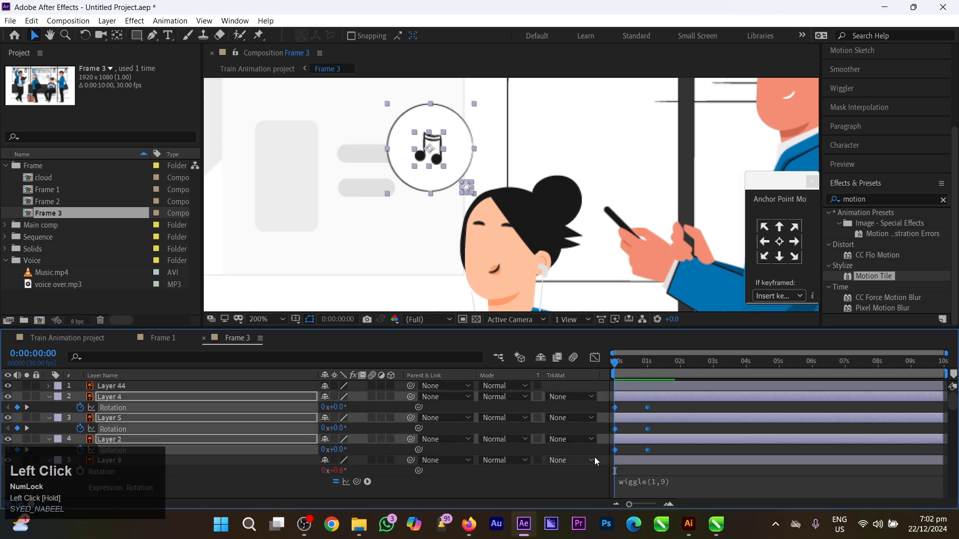
{"action": "key", "text": "Delete"}
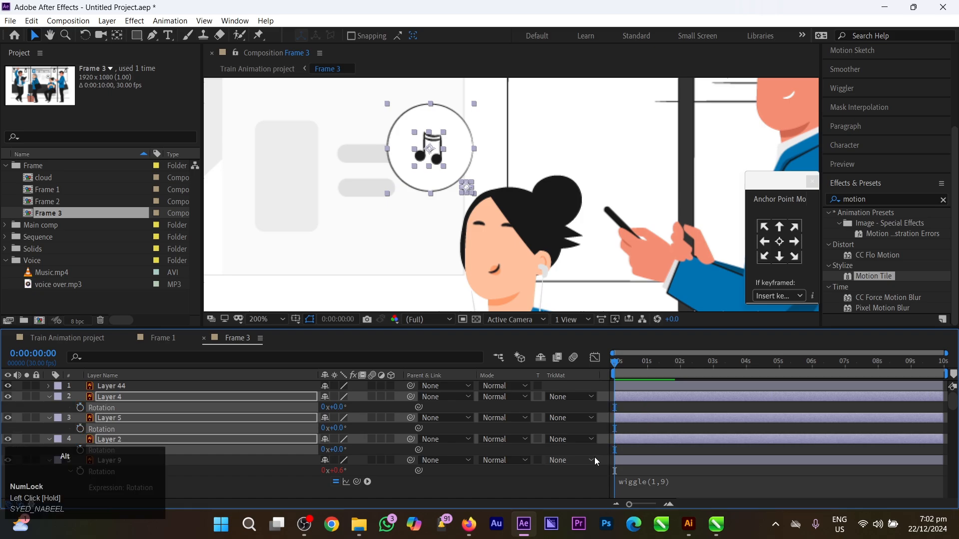
Keyframe the Scale of the three music bubble layers from 0% at 0:00:00:00 to 100% at 0:00:01:00
{"action": "key", "text": "shift+alt+s"}
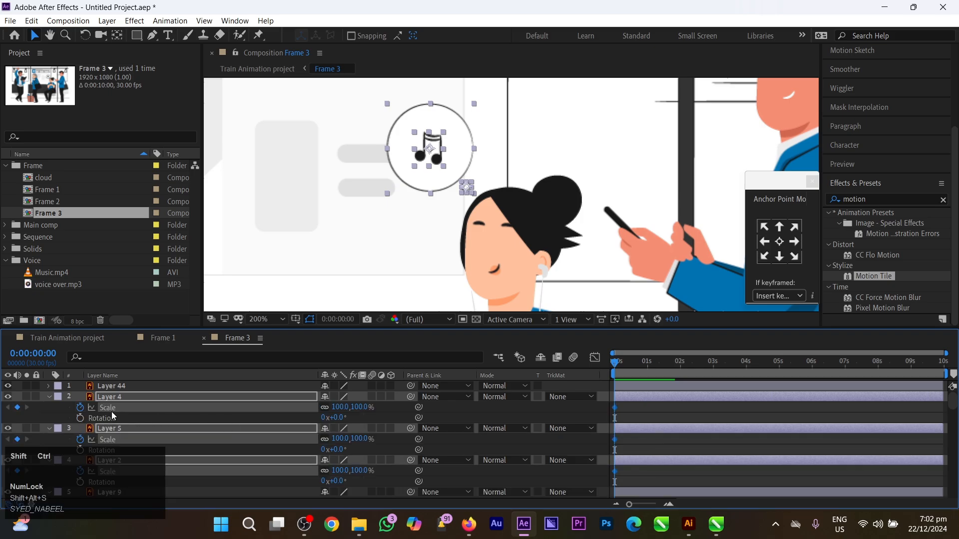
{"action": "key", "text": "ctrl+shift+Right"}
{"action": "key", "text": "ctrl+shift+Right"}
{"action": "key", "text": "ctrl+shift+Right"}
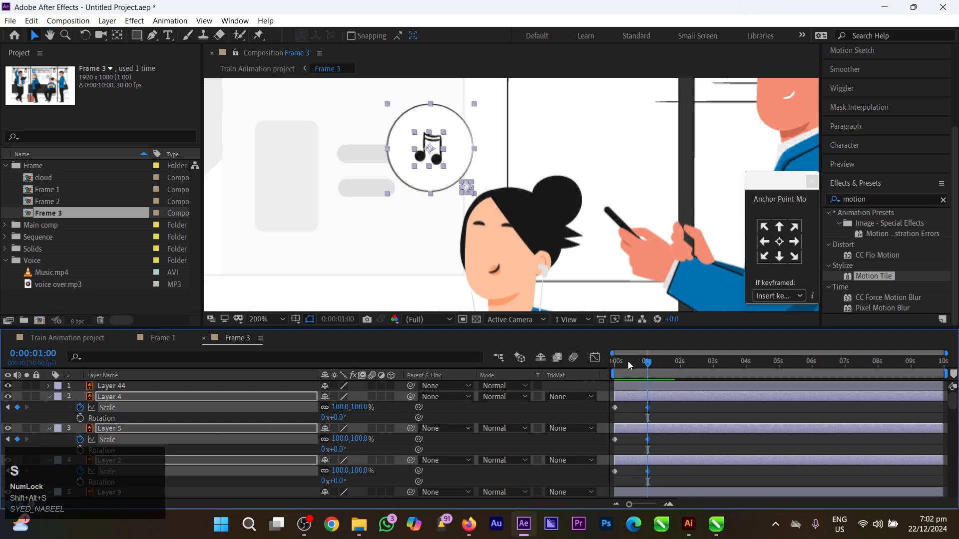
{"action": "left_click_drag", "start_coordinate": [628, 361], "coordinate": [323, 424]}
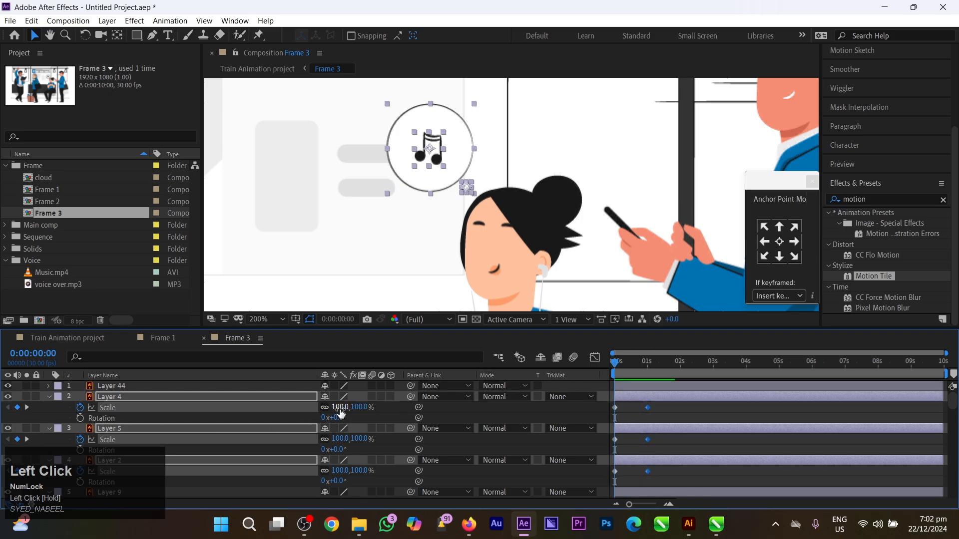
{"action": "left_click", "coordinate": [341, 407]}
{"action": "type", "text": "0"}
{"action": "key", "text": "Return"}
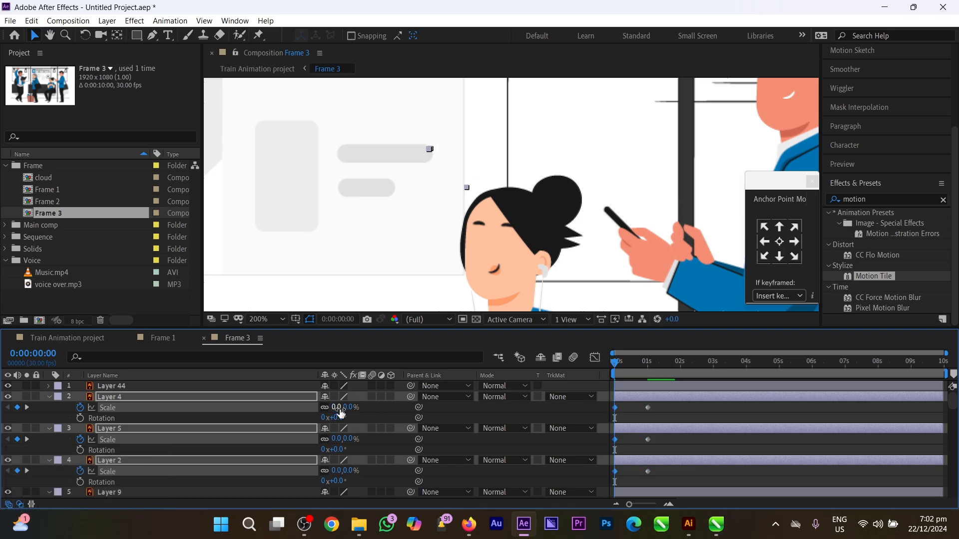
Preview the music bubble's scale-up animation from 0:00:00:00
{"action": "key", "text": "space"}
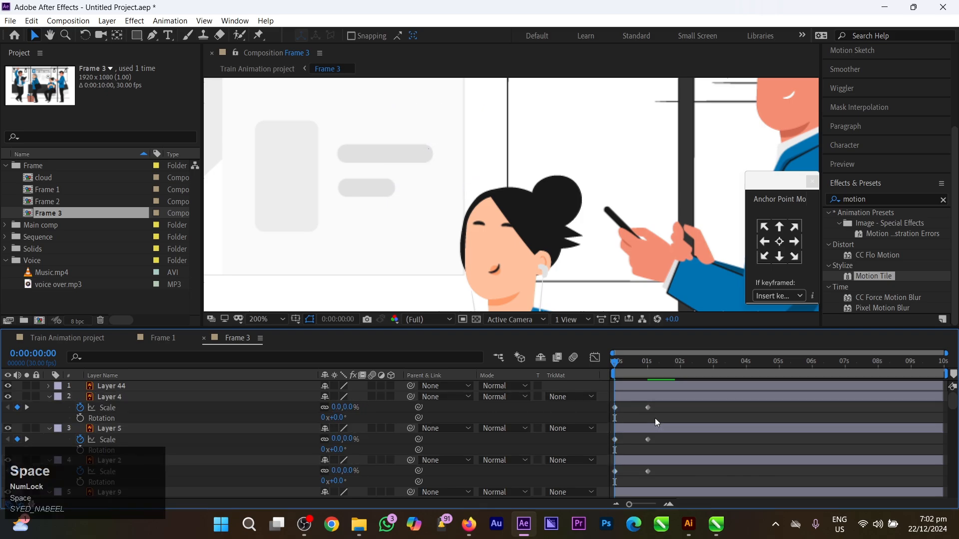
{"action": "key", "text": "space"}
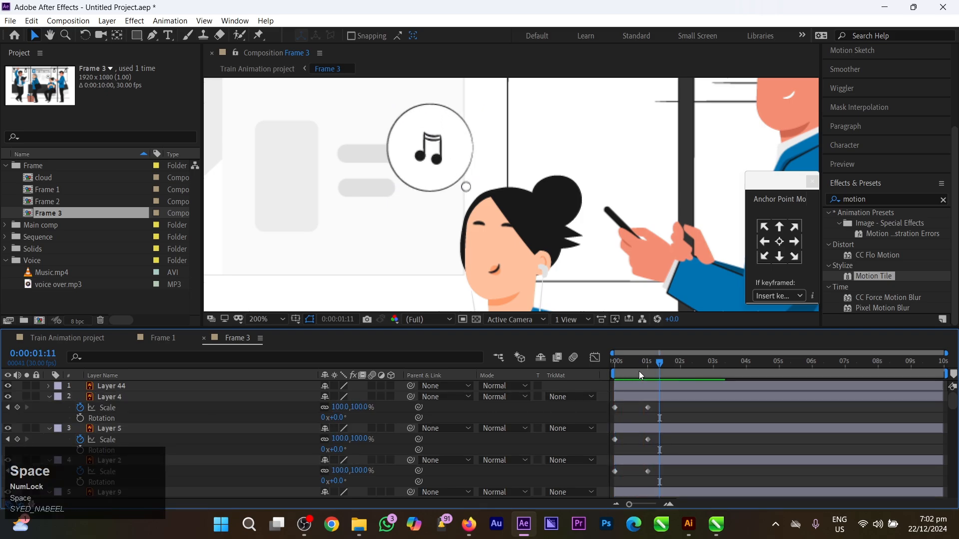
{"action": "left_click_drag", "start_coordinate": [639, 364], "coordinate": [595, 365]}
{"action": "key", "text": "space"}
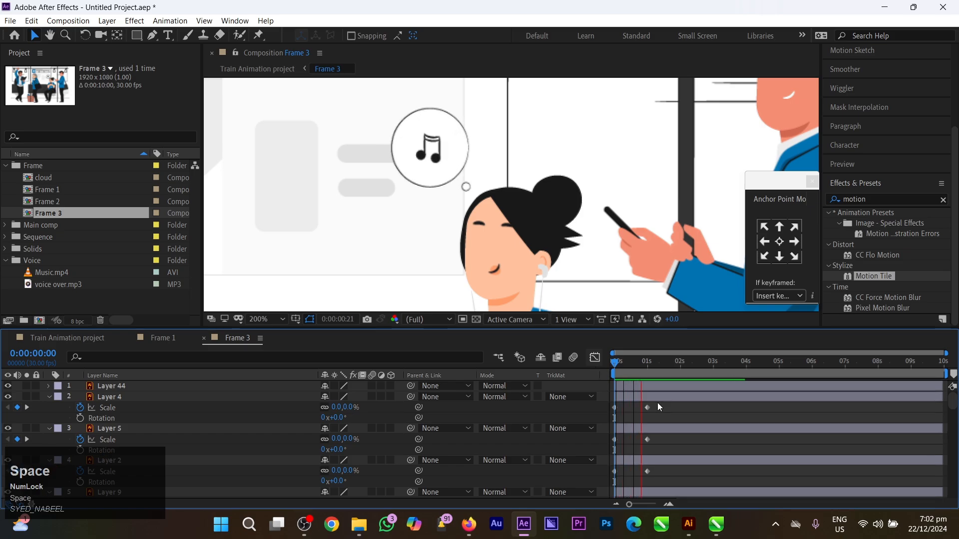
{"action": "left_click", "coordinate": [633, 363]}
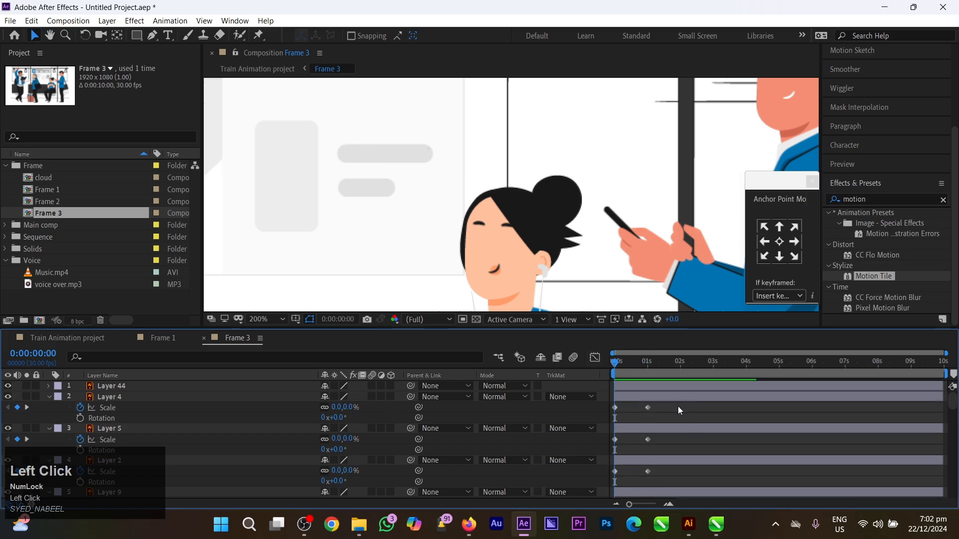
{"action": "key", "text": "space"}
Apply Easy Ease to all Scale keyframes of the three music bubble layers and preview the eased motion
{"action": "left_click_drag", "start_coordinate": [675, 407], "coordinate": [603, 476]}
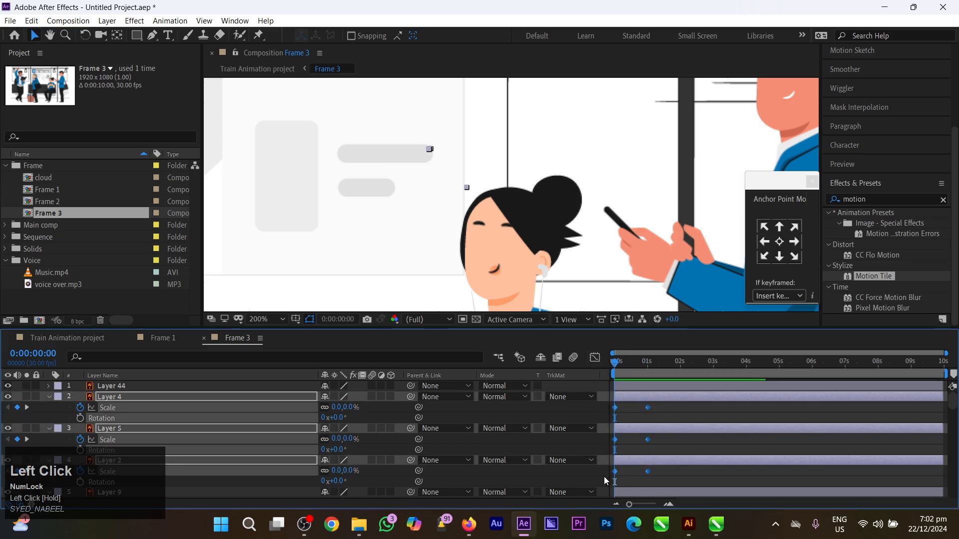
{"action": "key", "text": "F9"}
{"action": "key", "text": "space"}
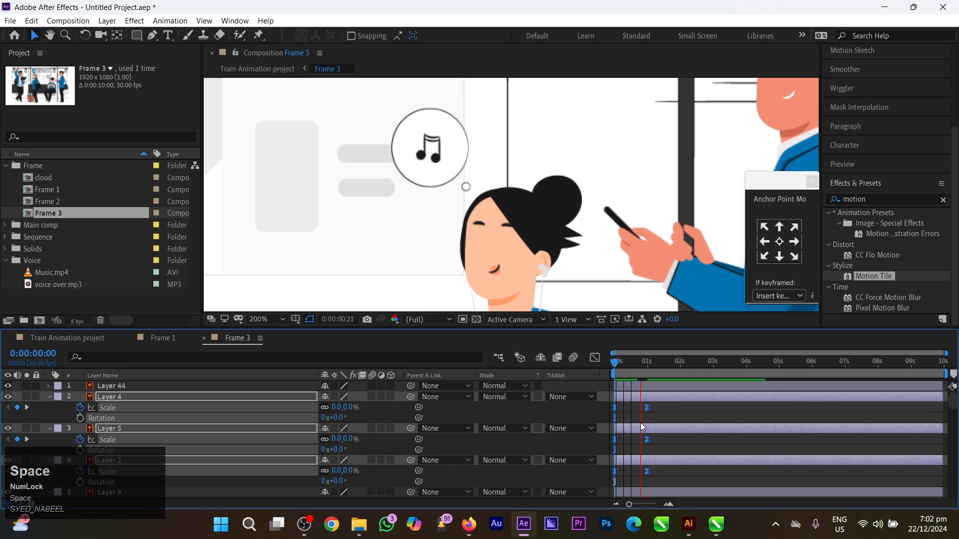
{"action": "left_click", "coordinate": [645, 418]}
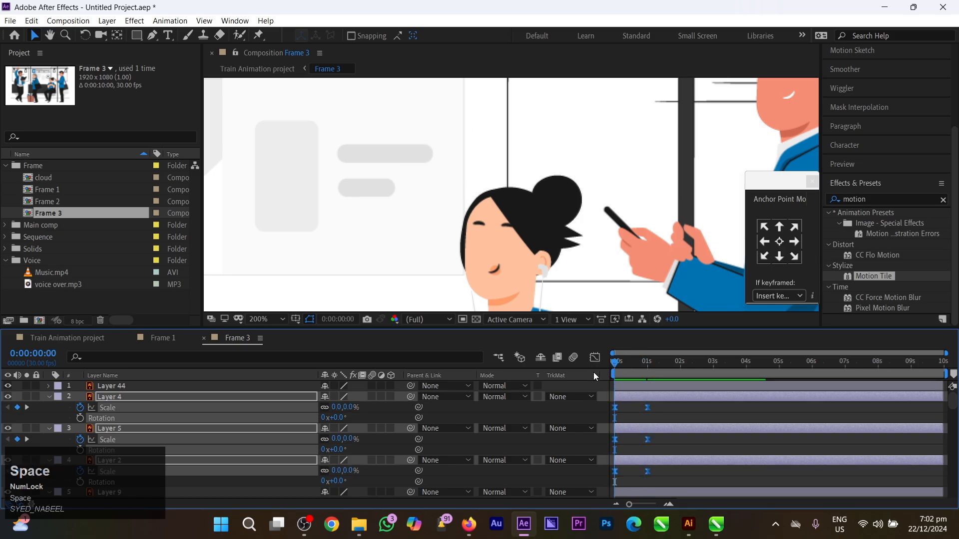
{"action": "key", "text": "space"}
Stagger the bubble layers in time, starting the large circle at 0:00:00:17 and the music note at about 0:00:01:01
{"action": "key", "text": "ctrl+shift+a"}
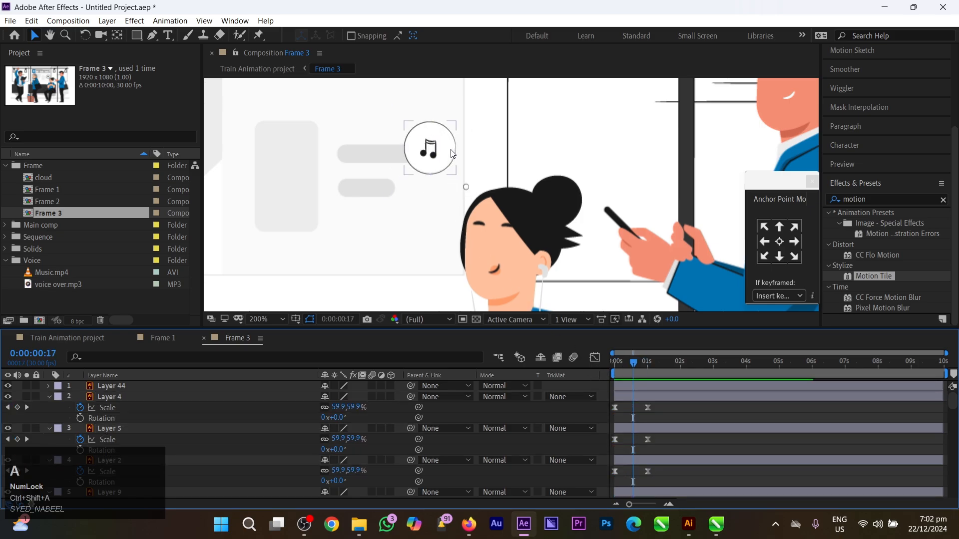
{"action": "left_click", "coordinate": [452, 153]}
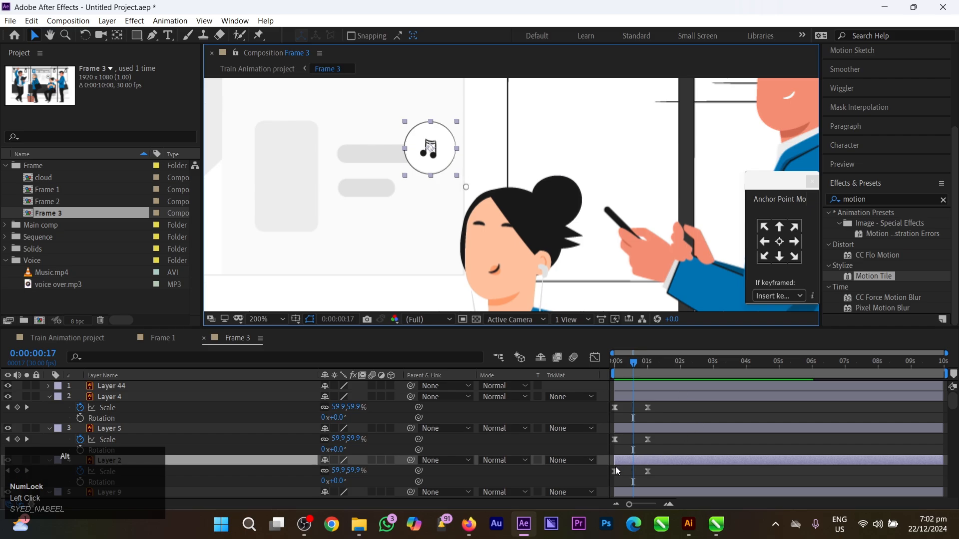
{"action": "scroll", "coordinate": [615, 467], "scroll_direction": "up", "scroll_amount": 3}
{"action": "left_click_drag", "start_coordinate": [622, 464], "coordinate": [694, 462]}
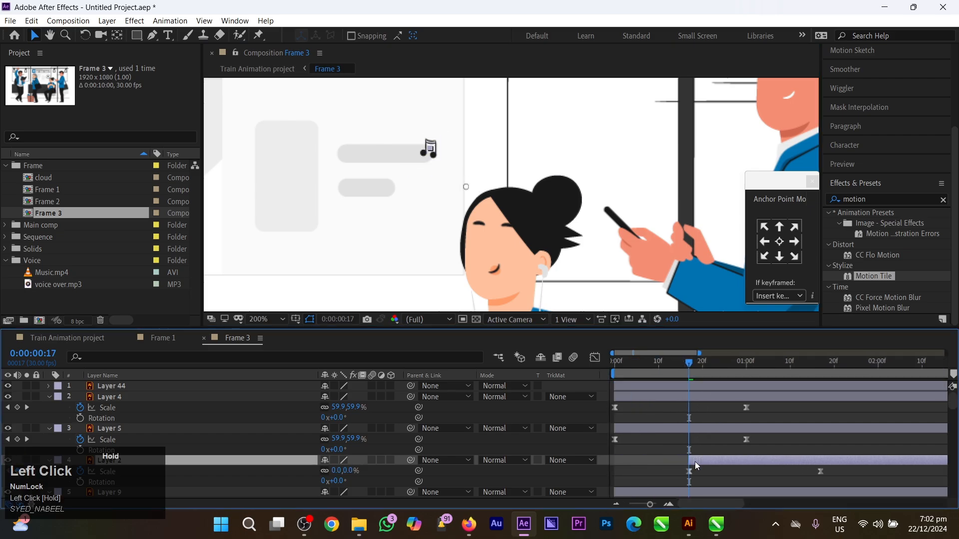
{"action": "left_click", "coordinate": [784, 397]}
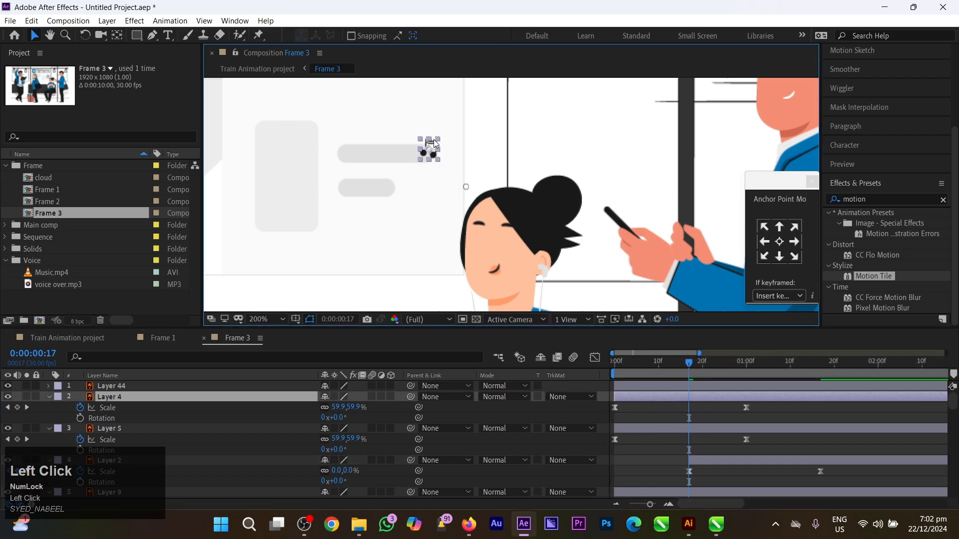
{"action": "left_click_drag", "start_coordinate": [634, 394], "coordinate": [790, 398]}
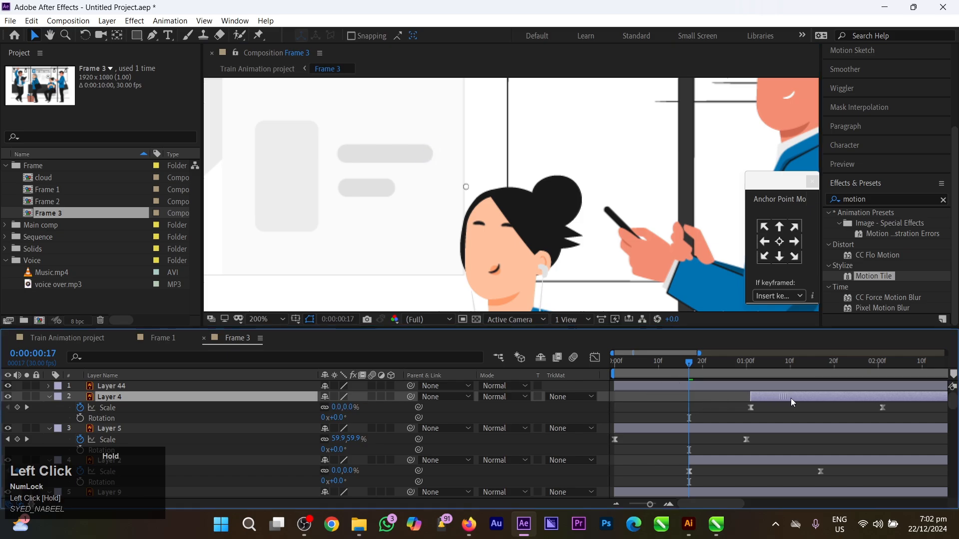
Preview the staggered music bubble animation from 0:00:00:00, with the full ten-second timeline in view
{"action": "left_click_drag", "start_coordinate": [707, 357], "coordinate": [587, 379]}
{"action": "key", "text": "space"}
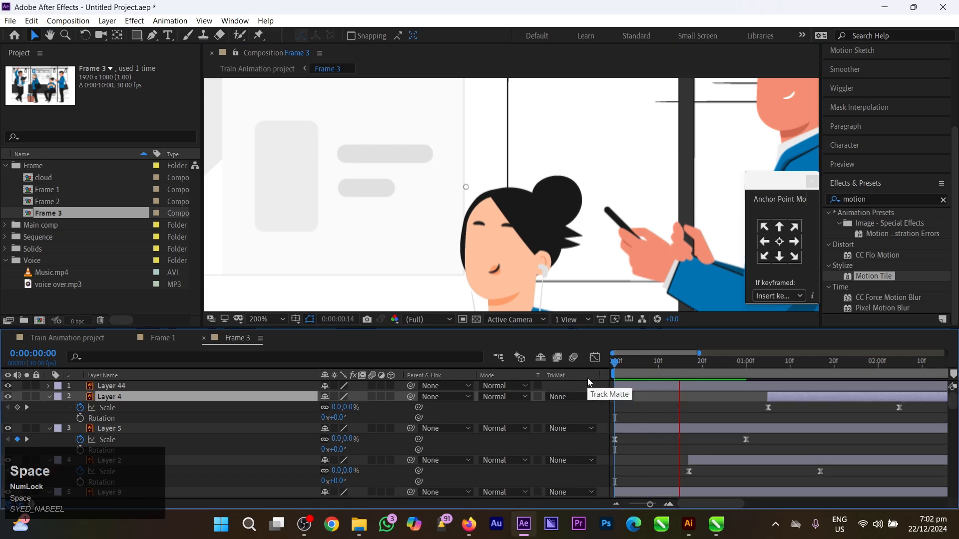
{"action": "scroll", "coordinate": [669, 436], "scroll_direction": "down", "scroll_amount": 5}
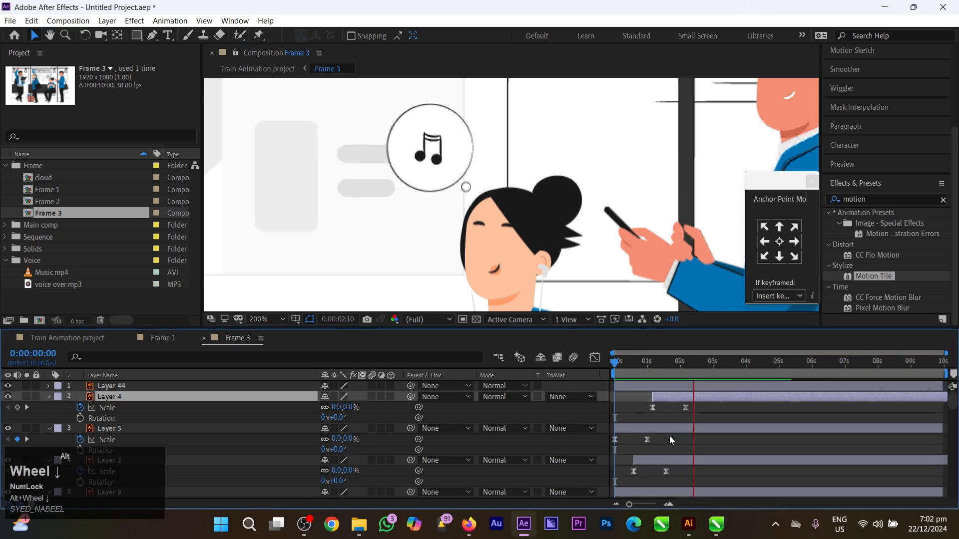
{"action": "key", "text": "space"}
Pre-compose the three music bubble layers, Layer 4, Layer 5 and Layer 2, into Pre-comp 1 with all attributes moved
{"action": "left_click", "coordinate": [701, 460], "text": "ctrl"}
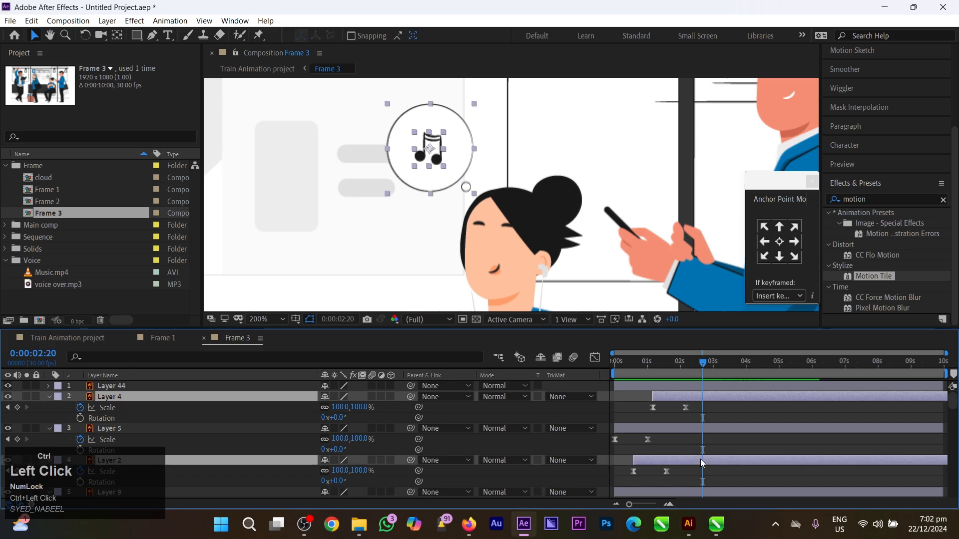
{"action": "left_click", "coordinate": [711, 424], "text": "ctrl"}
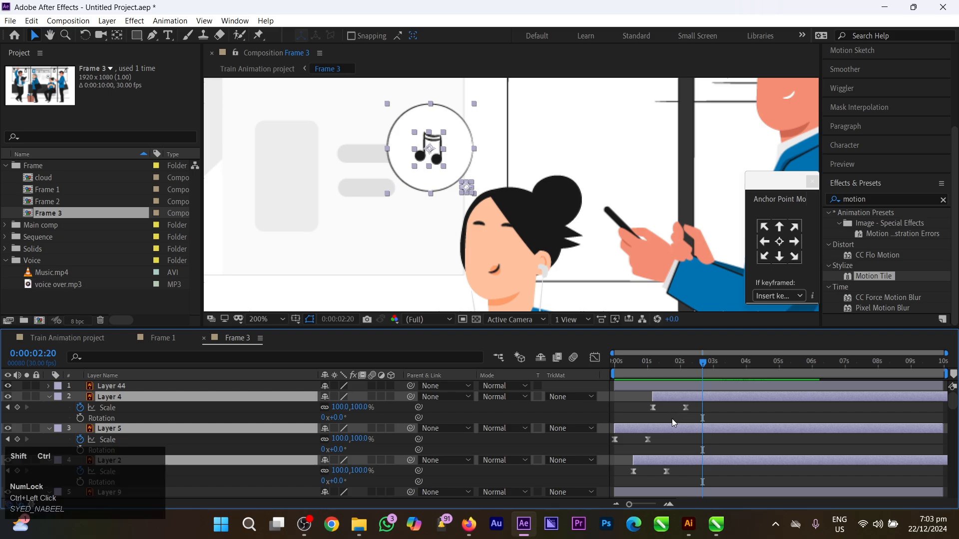
{"action": "key", "text": "ctrl+shift+c"}
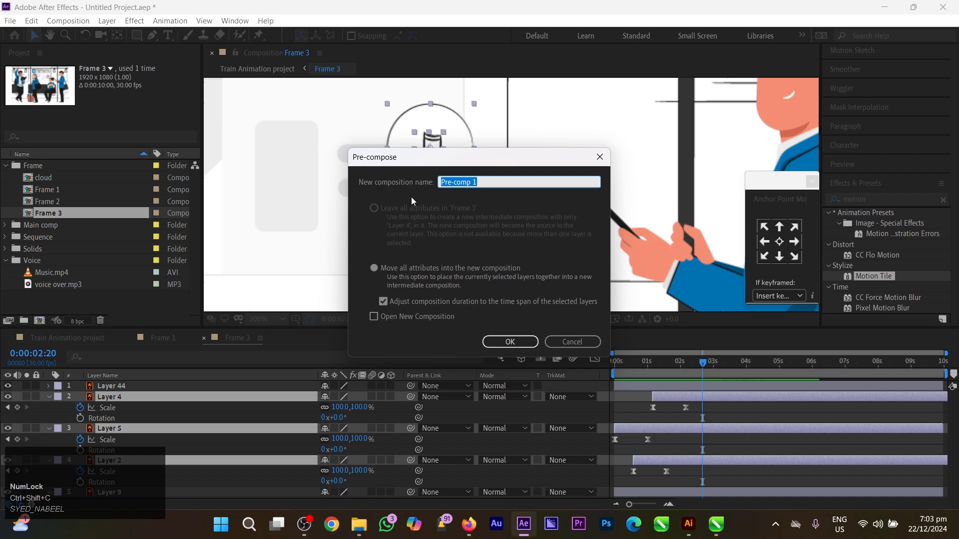
{"action": "left_click", "coordinate": [520, 342]}
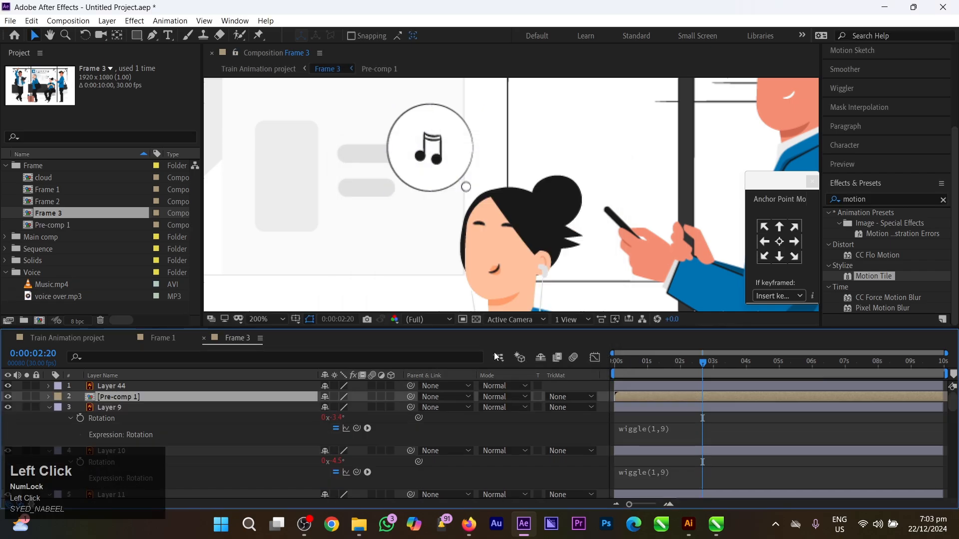
Scrub through Frame 3 to examine how the pre-composed music bubble grows, keeping Pre-comp 1 selected
{"action": "left_click", "coordinate": [639, 362]}
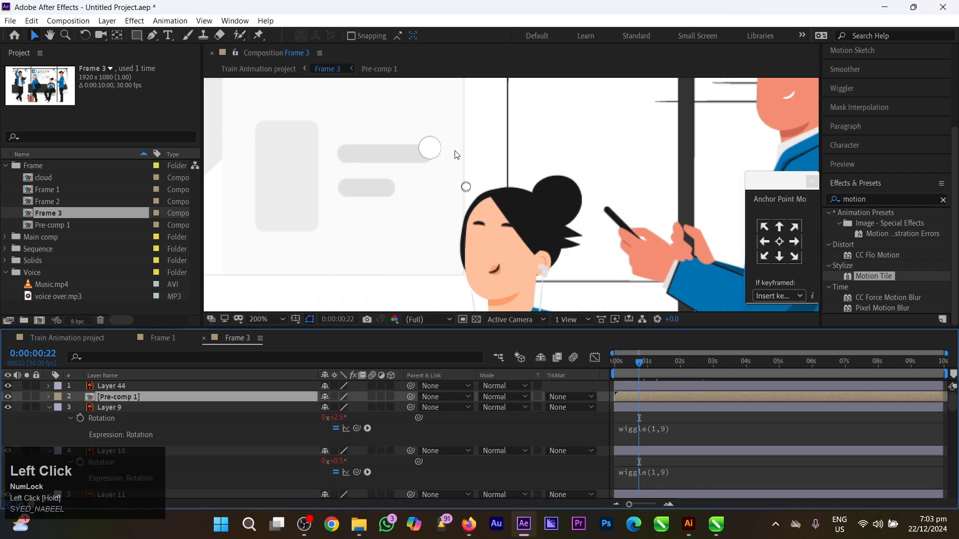
{"action": "scroll", "coordinate": [455, 154], "scroll_direction": "down", "scroll_amount": 5}
{"action": "scroll", "coordinate": [455, 155], "scroll_direction": "up", "scroll_amount": 4}
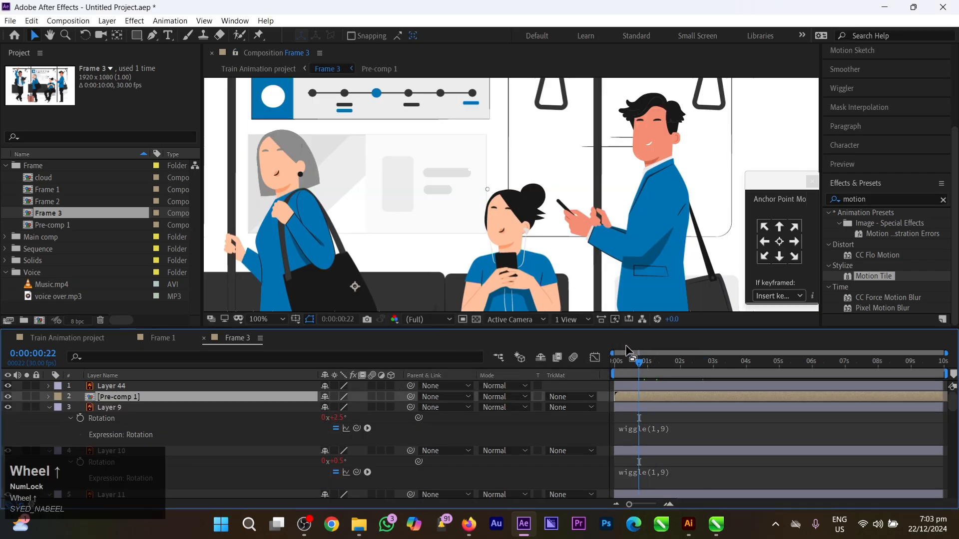
{"action": "left_click", "coordinate": [608, 370]}
{"action": "left_click_drag", "start_coordinate": [608, 369], "coordinate": [660, 368]}
{"action": "scroll", "coordinate": [517, 208], "scroll_direction": "down", "scroll_amount": 2}
{"action": "left_click", "coordinate": [704, 426]}
{"action": "left_click", "coordinate": [511, 159]}
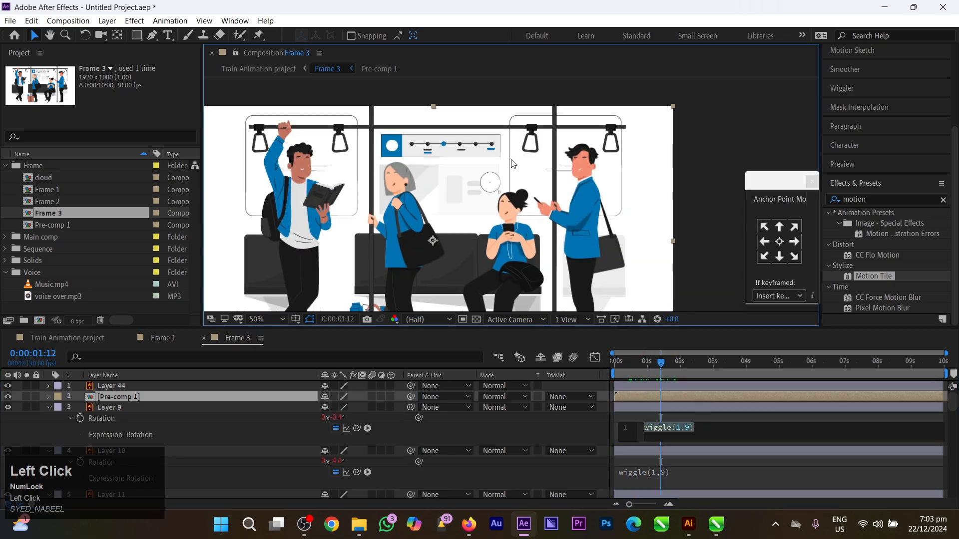
{"action": "left_click", "coordinate": [722, 421]}
{"action": "left_click", "coordinate": [722, 425]}
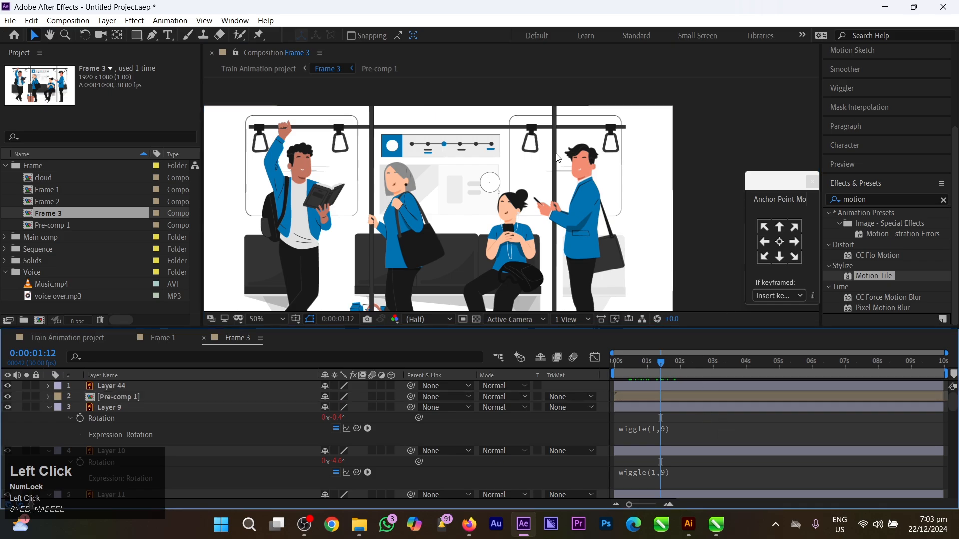
{"action": "key", "text": "ctrl+z"}
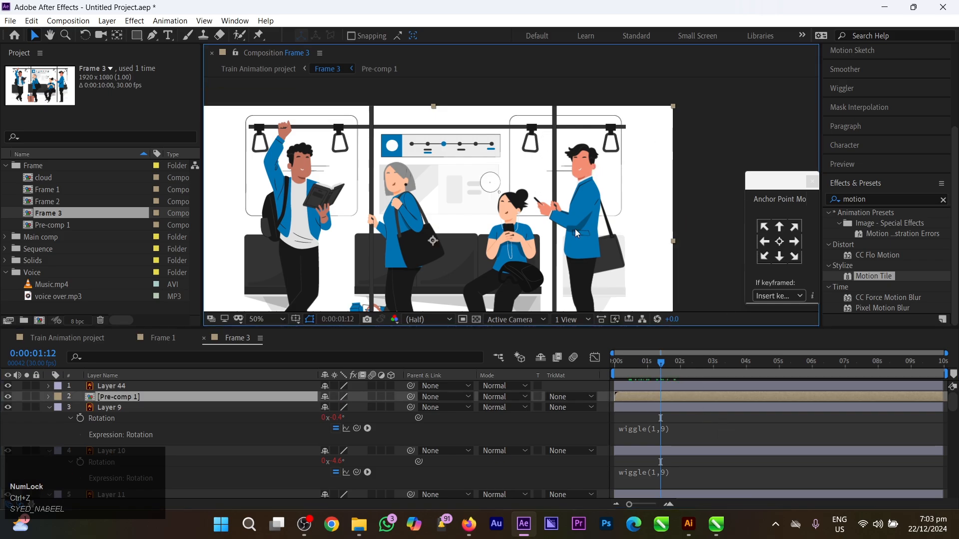
Enable Collapse Transformations on the Pre-comp 1 layer and check the bubble's selection bounds
{"action": "left_click", "coordinate": [333, 397]}
{"action": "scroll", "coordinate": [479, 169], "scroll_direction": "up", "scroll_amount": 2}
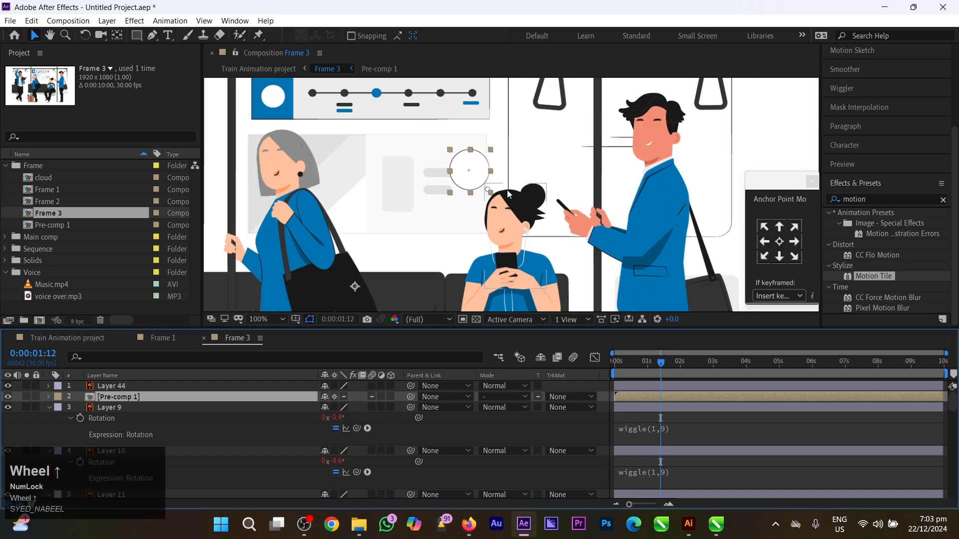
{"action": "scroll", "coordinate": [478, 170], "scroll_direction": "down", "scroll_amount": 2}
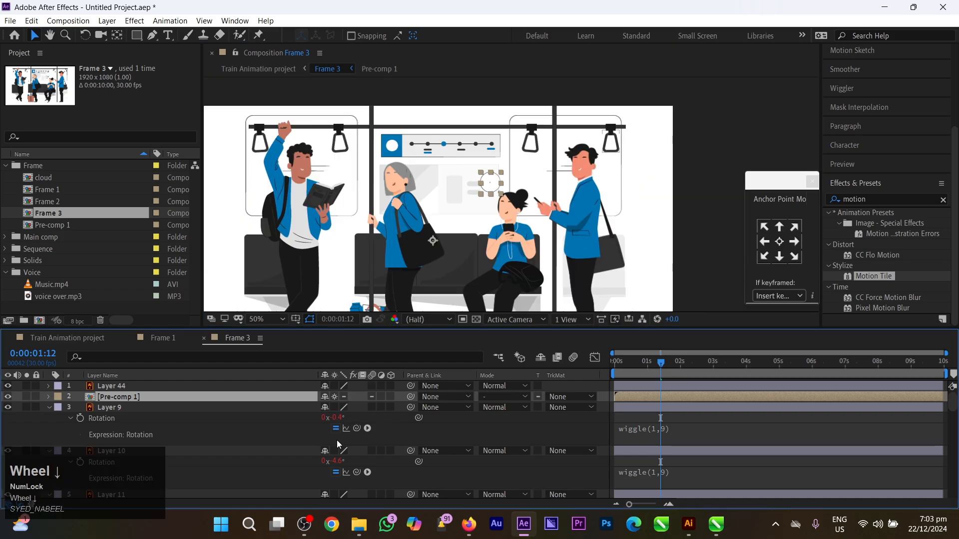
Try moving Pre-comp 1 with Collapse Transformations off, undo the move and re-enable Collapse Transformations
{"action": "left_click", "coordinate": [335, 397]}
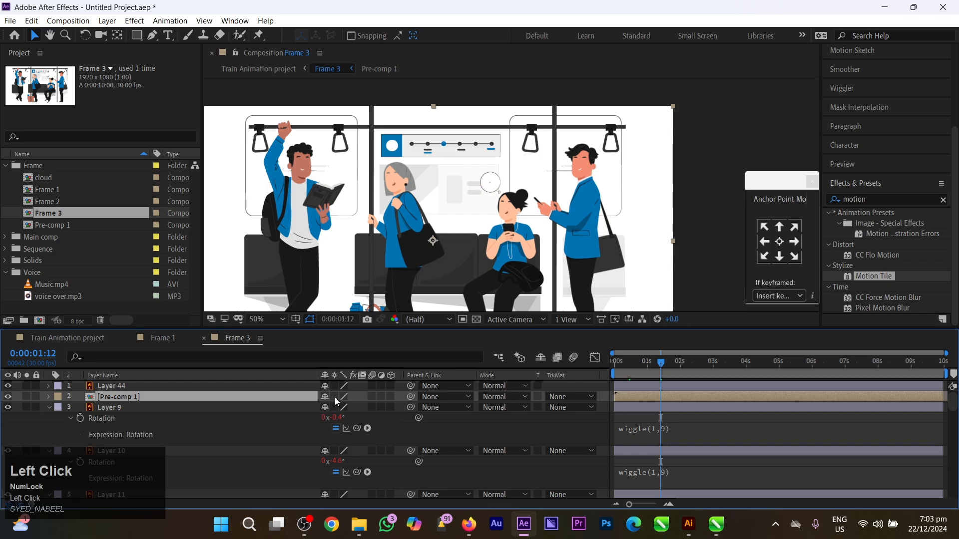
{"action": "left_click_drag", "start_coordinate": [580, 204], "coordinate": [614, 168]}
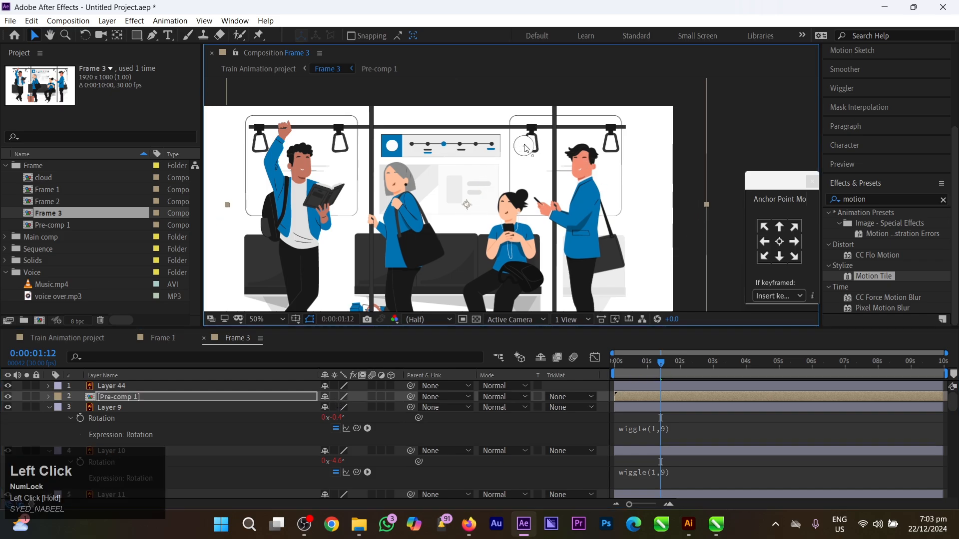
{"action": "key", "text": "ctrl+z"}
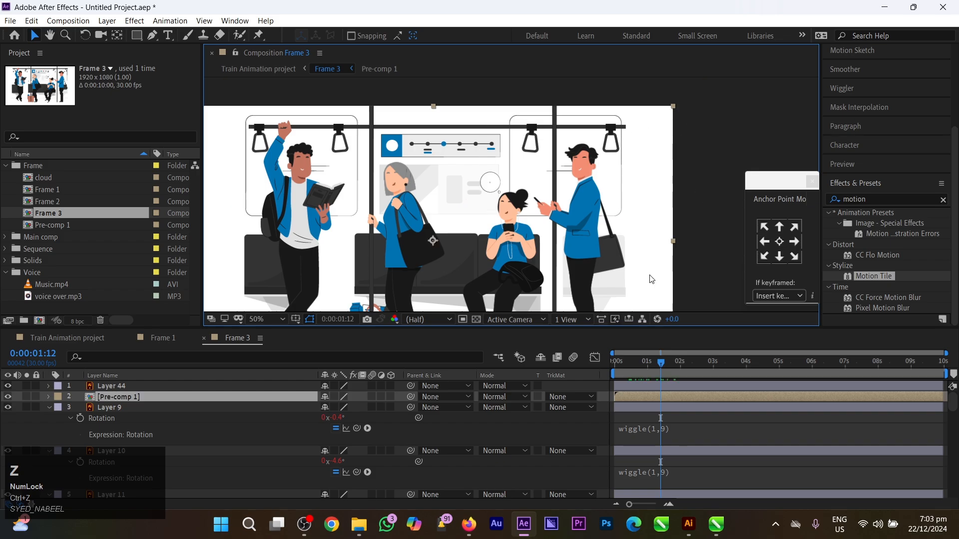
{"action": "left_click", "coordinate": [334, 397]}
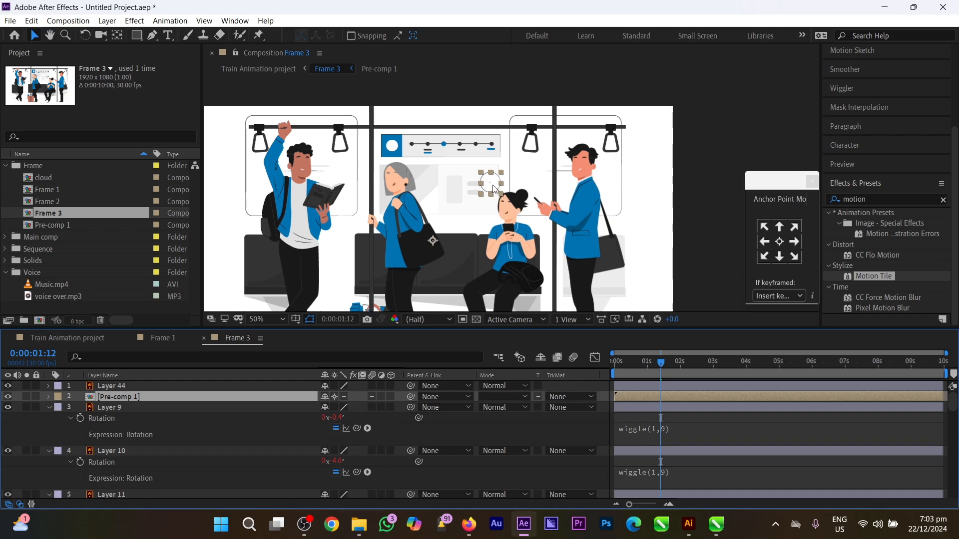
Preview the collapsed music bubble pre-comp from near the start and return to 0:00:00:00
{"action": "left_click_drag", "start_coordinate": [635, 372], "coordinate": [621, 365]}
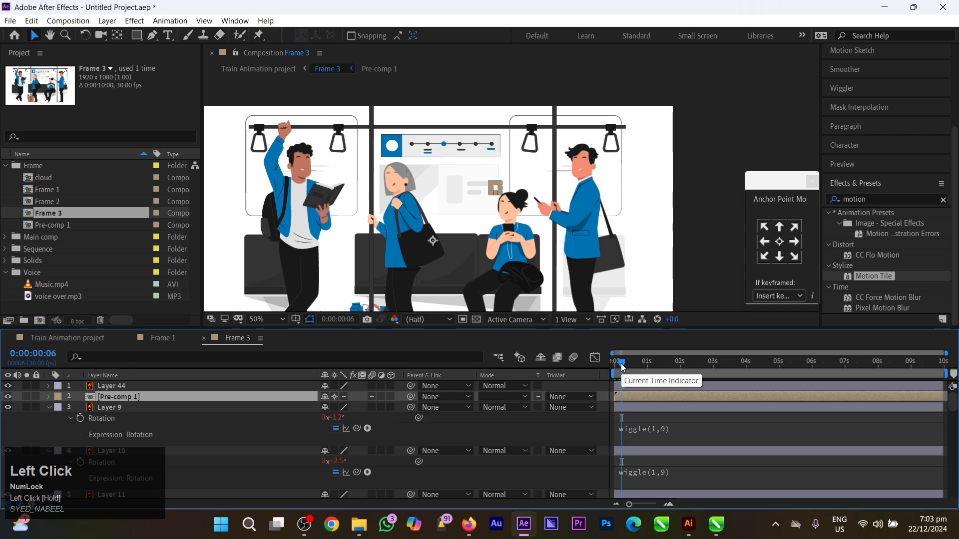
{"action": "key", "text": "space"}
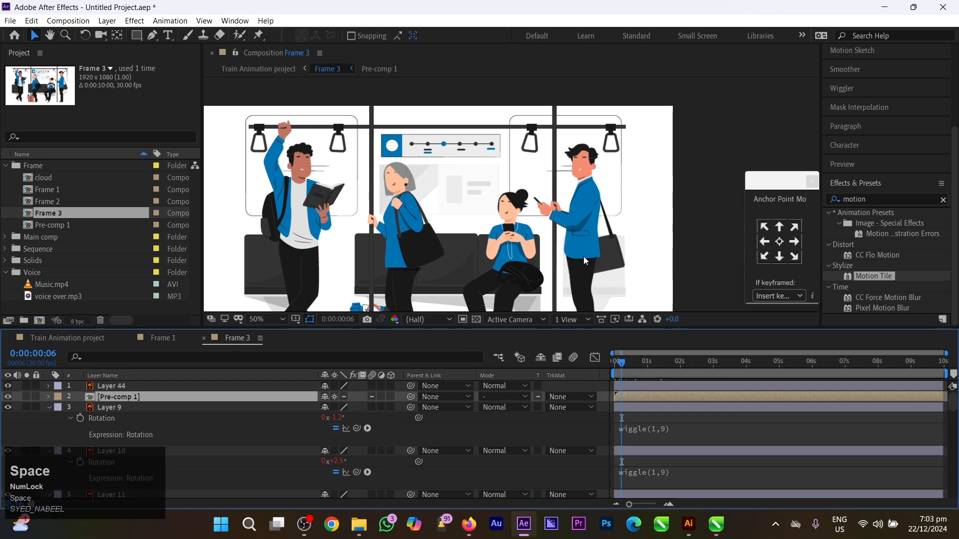
{"action": "left_click", "coordinate": [613, 367]}
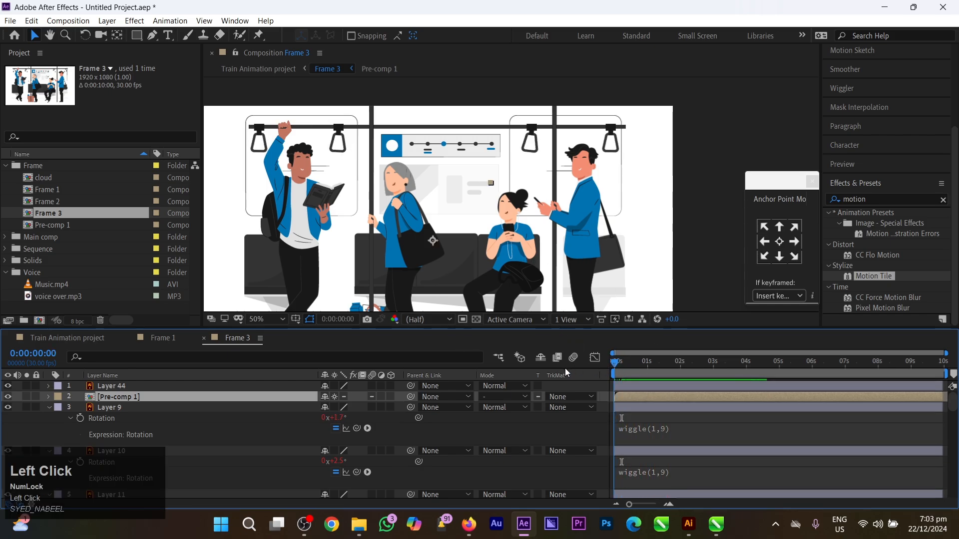
Select the head layer of the standing man with the phone and reposition its anchor point with the Pan Behind tool
{"action": "left_click_drag", "start_coordinate": [586, 203], "coordinate": [518, 222]}
{"action": "scroll", "coordinate": [522, 215], "scroll_direction": "up", "scroll_amount": 2}
{"action": "left_click_drag", "start_coordinate": [541, 157], "coordinate": [523, 206]}
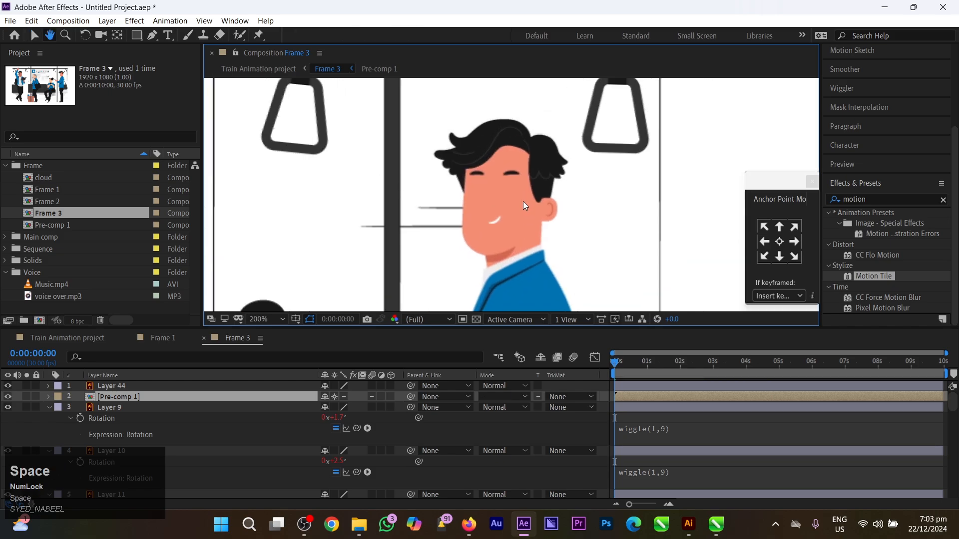
{"action": "left_click", "coordinate": [511, 132]}
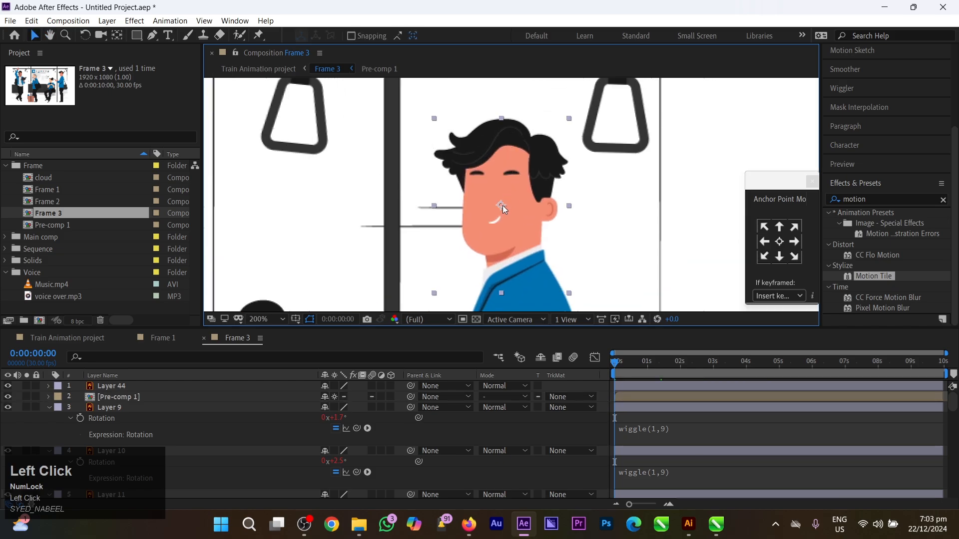
{"action": "key", "text": "y"}
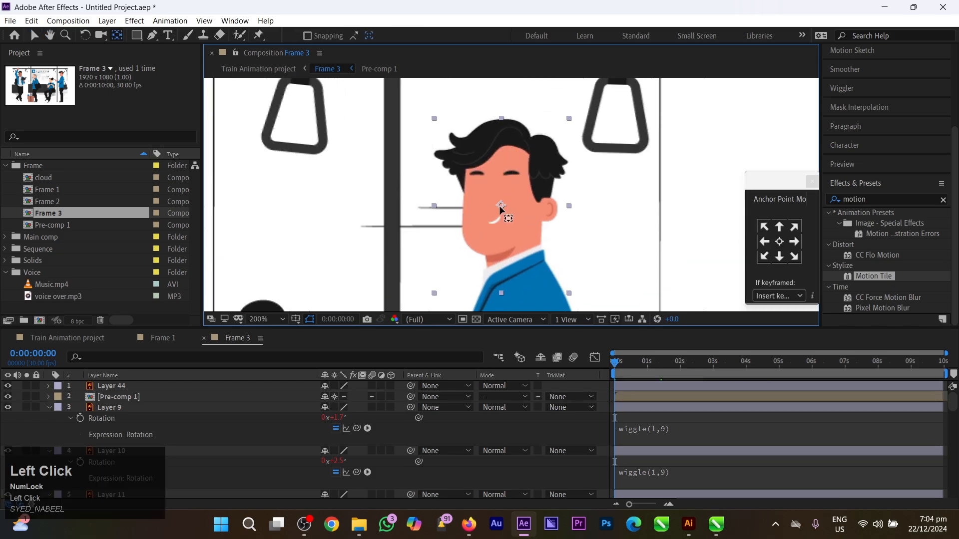
{"action": "left_click_drag", "start_coordinate": [501, 208], "coordinate": [509, 172]}
Try moving the standing man's body parts to check how his layers are separated, and undo the moves
{"action": "scroll", "coordinate": [502, 267], "scroll_direction": "down", "scroll_amount": 1}
{"action": "key", "text": "space"}
{"action": "left_click_drag", "start_coordinate": [525, 230], "coordinate": [526, 183]}
{"action": "scroll", "coordinate": [476, 197], "scroll_direction": "down", "scroll_amount": 2}
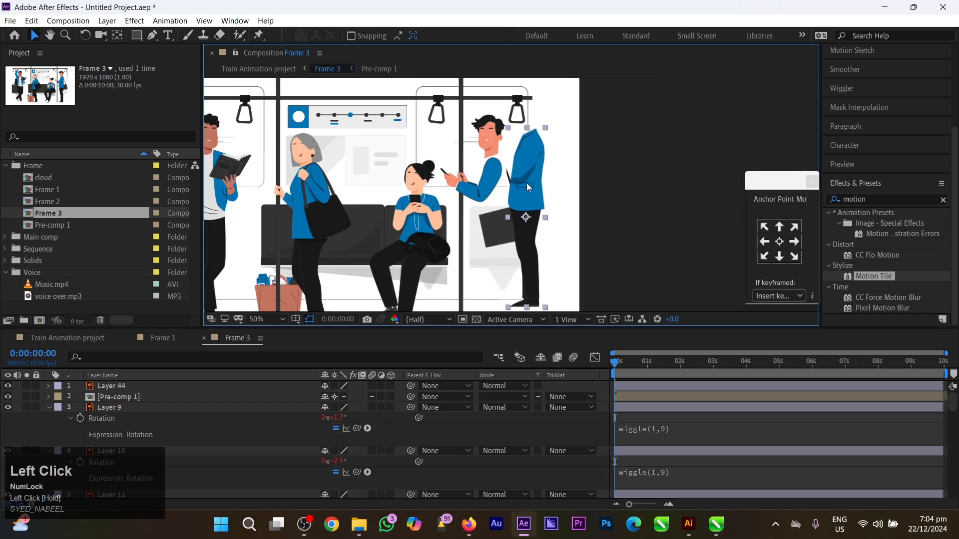
{"action": "key", "text": "ctrl+z"}
{"action": "left_click", "coordinate": [490, 213]}
{"action": "scroll", "coordinate": [489, 214], "scroll_direction": "up", "scroll_amount": 2}
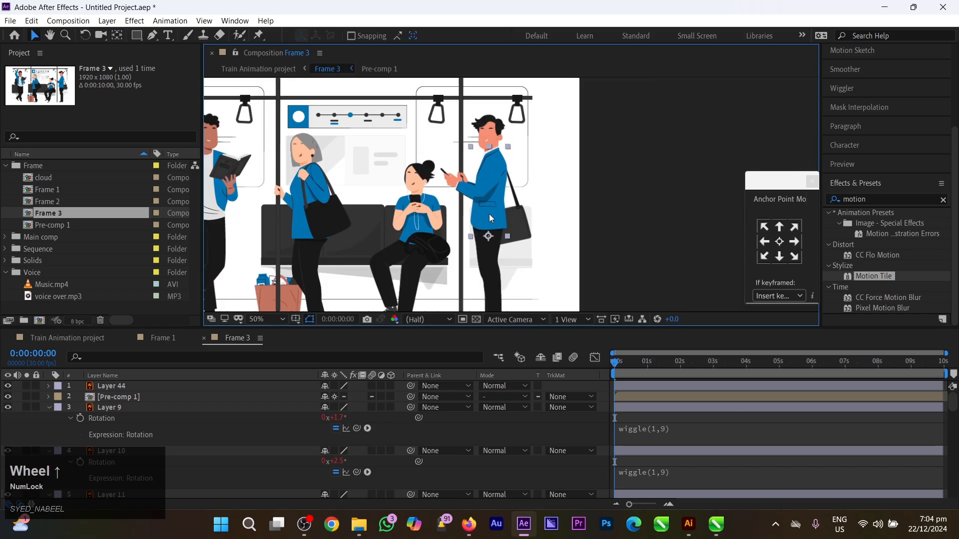
{"action": "left_click_drag", "start_coordinate": [477, 163], "coordinate": [486, 202]}
{"action": "key", "text": "ctrl+z"}
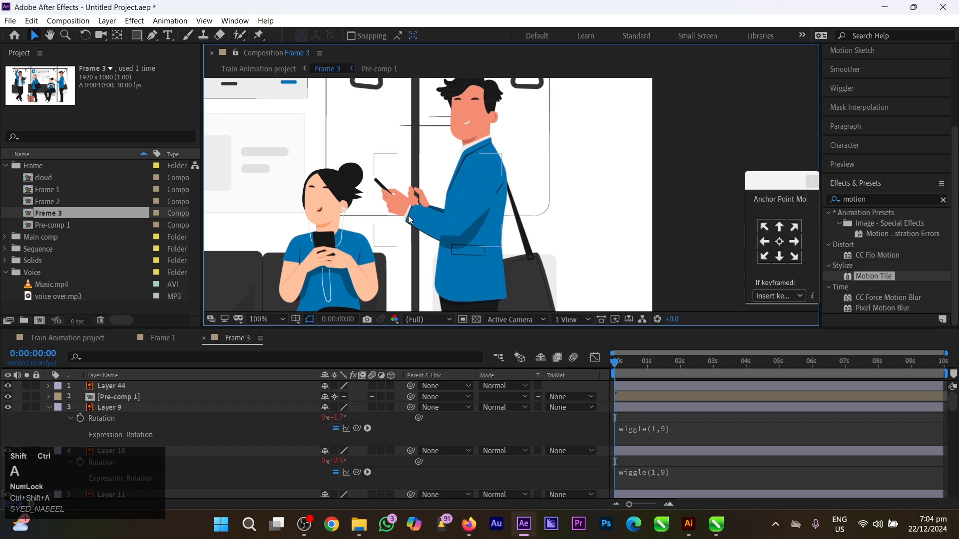
Bring the standing man's arm layer, Layer 27, forward in the layer stack to just above Layer 30
{"action": "left_click", "coordinate": [439, 187]}
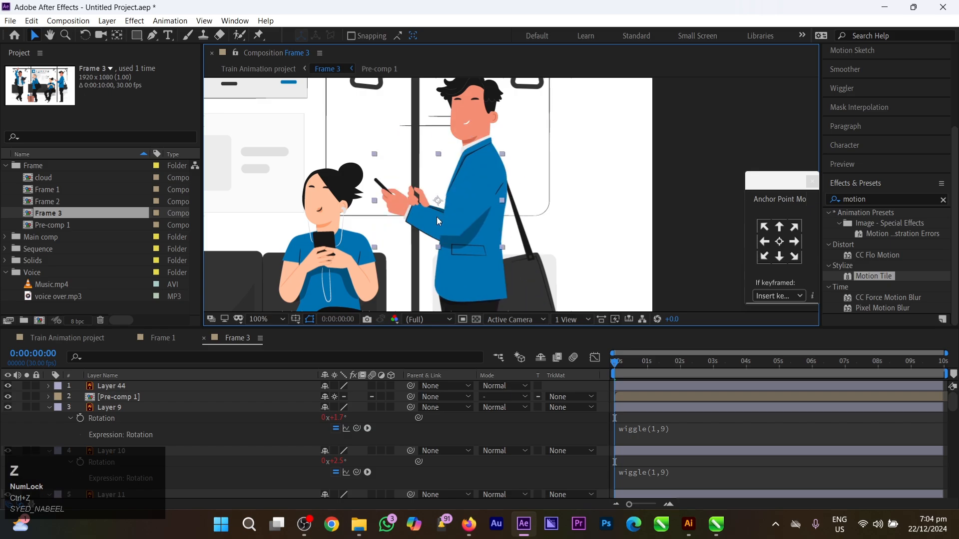
{"action": "scroll", "coordinate": [437, 217], "scroll_direction": "up", "scroll_amount": 1}
{"action": "key", "text": "space"}
{"action": "left_click_drag", "start_coordinate": [352, 240], "coordinate": [430, 227]}
{"action": "key", "text": "s"}
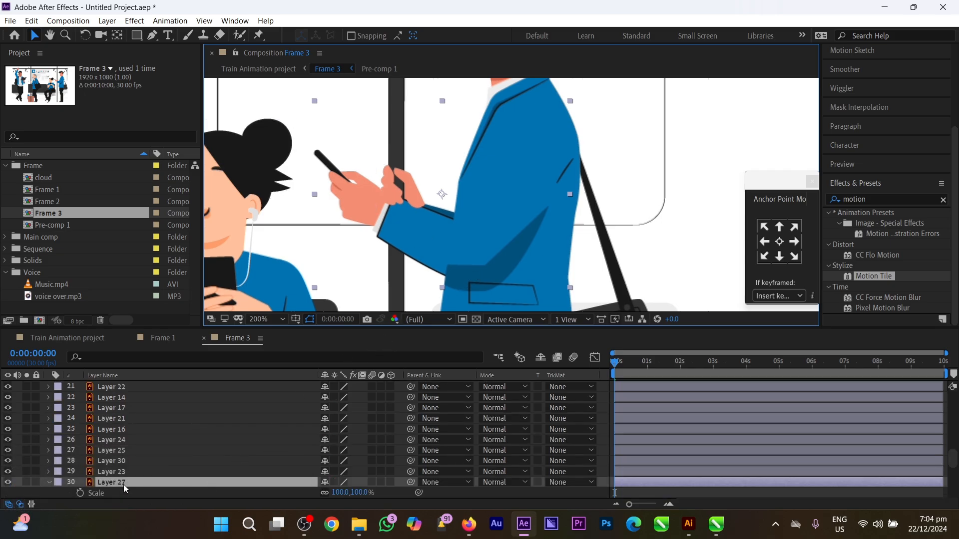
{"action": "key", "text": "ctrl"}
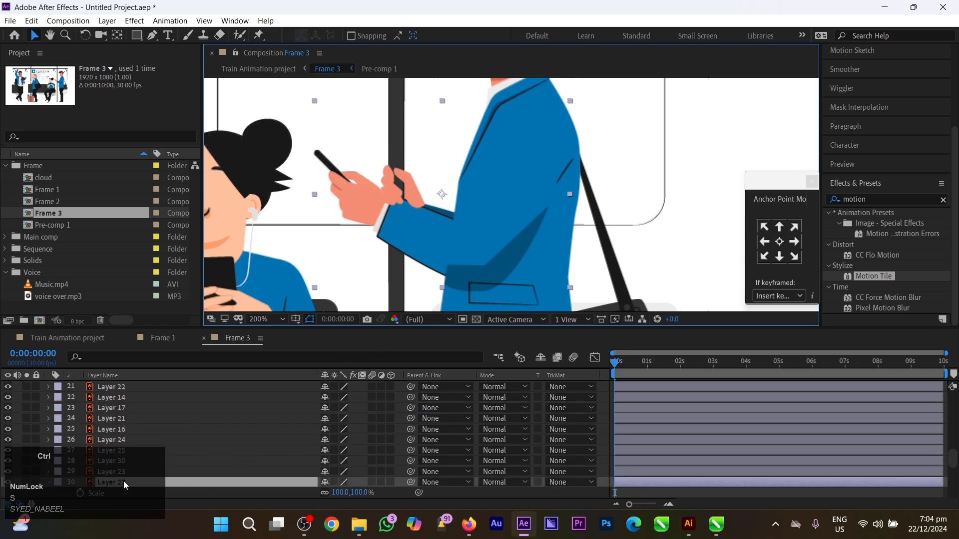
{"action": "key", "text": "ctrl+bracketleft"}
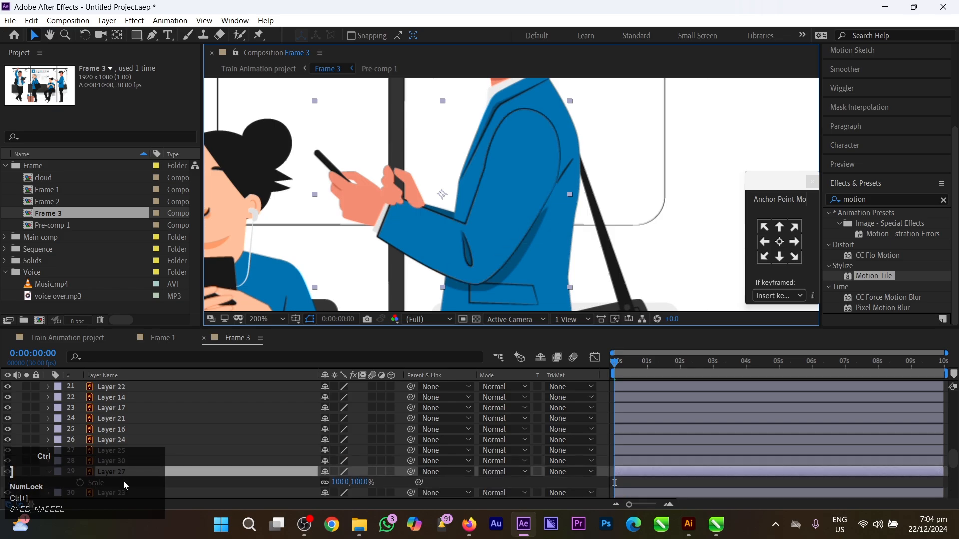
{"action": "key", "text": "ctrl+bracketright"}
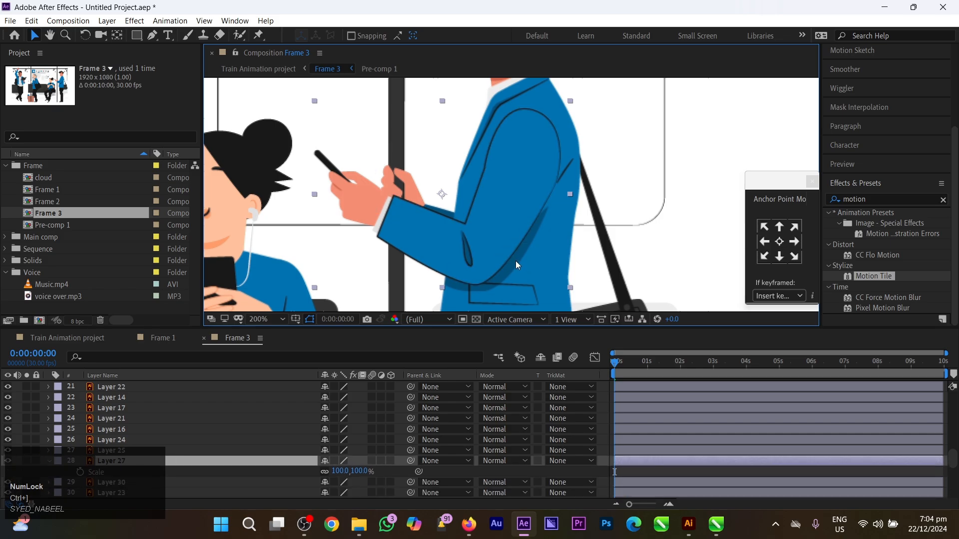
Move the arm layer's anchor point to the standing man's shoulder with the Pan Behind tool
{"action": "key", "text": "y"}
{"action": "left_click_drag", "start_coordinate": [442, 194], "coordinate": [531, 135]}
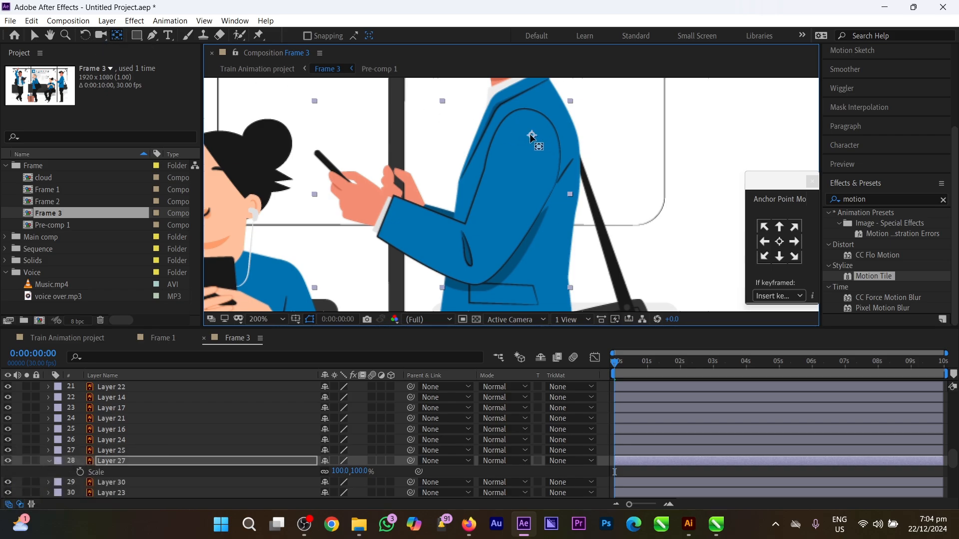
{"action": "left_click_drag", "start_coordinate": [532, 137], "coordinate": [536, 129]}
{"action": "scroll", "coordinate": [506, 250], "scroll_direction": "down", "scroll_amount": 4}
Parent the standing man's arm, Layer 27, and head, Layer 31, to his body, Layer 23
{"action": "left_click", "coordinate": [519, 256]}
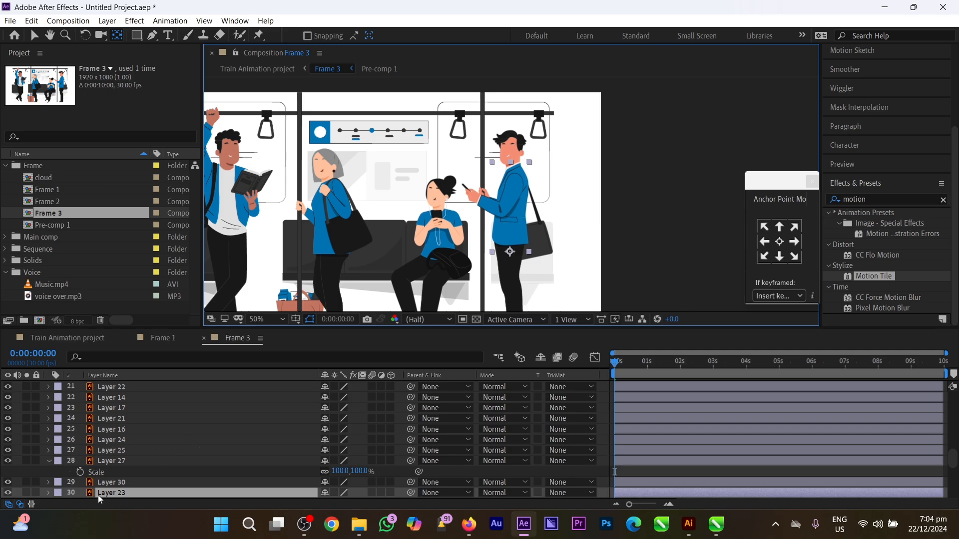
{"action": "left_click", "coordinate": [478, 204]}
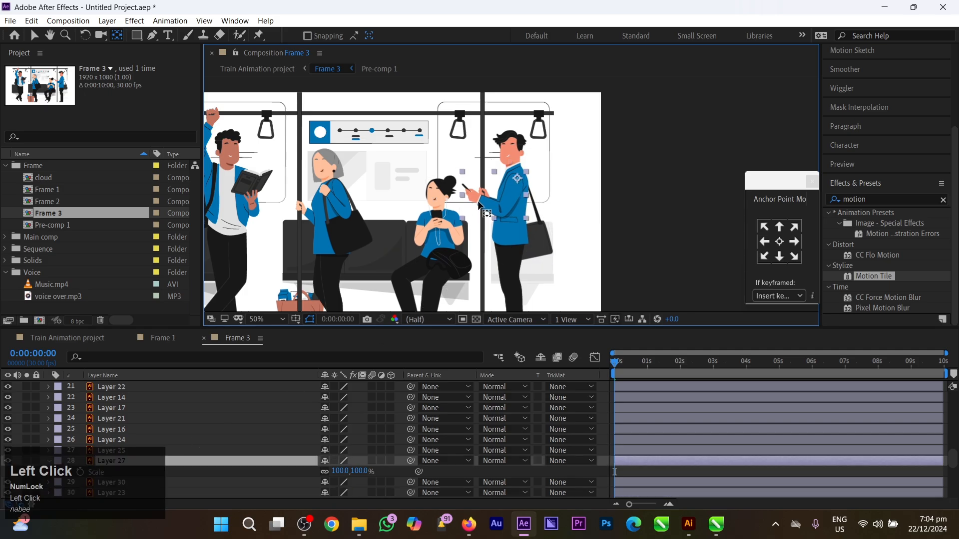
{"action": "scroll", "coordinate": [160, 450], "scroll_direction": "down", "scroll_amount": 1}
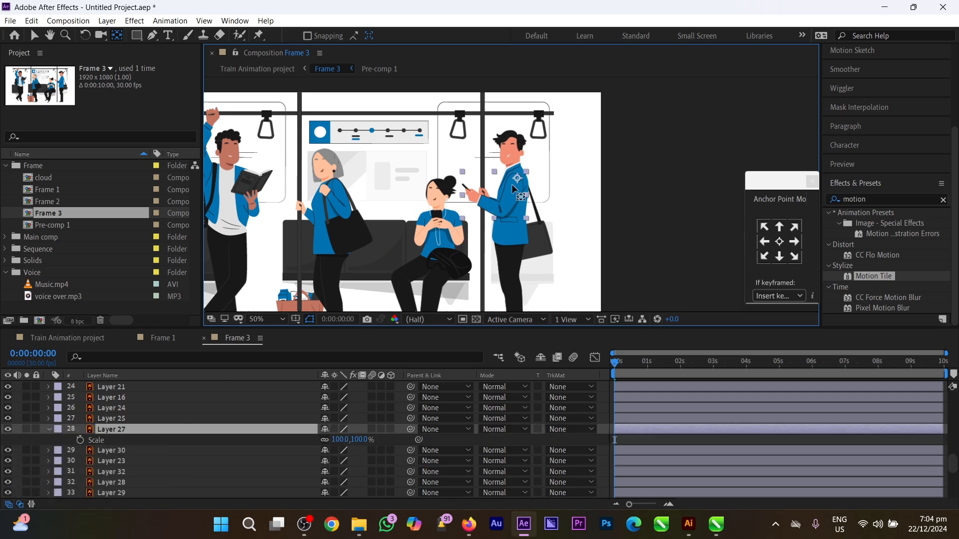
{"action": "scroll", "coordinate": [511, 183], "scroll_direction": "up", "scroll_amount": 2}
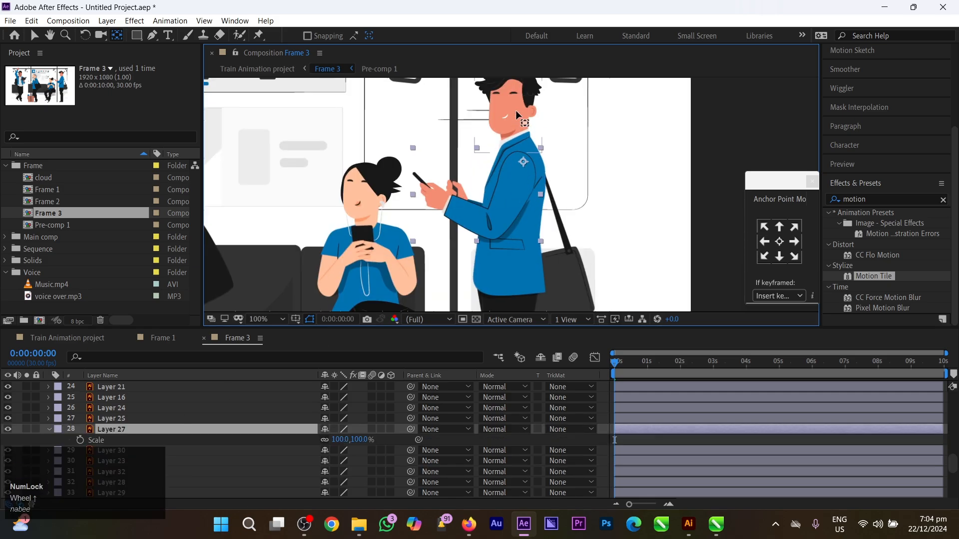
{"action": "key", "text": "shift"}
{"action": "left_click", "coordinate": [524, 112], "text": "shift"}
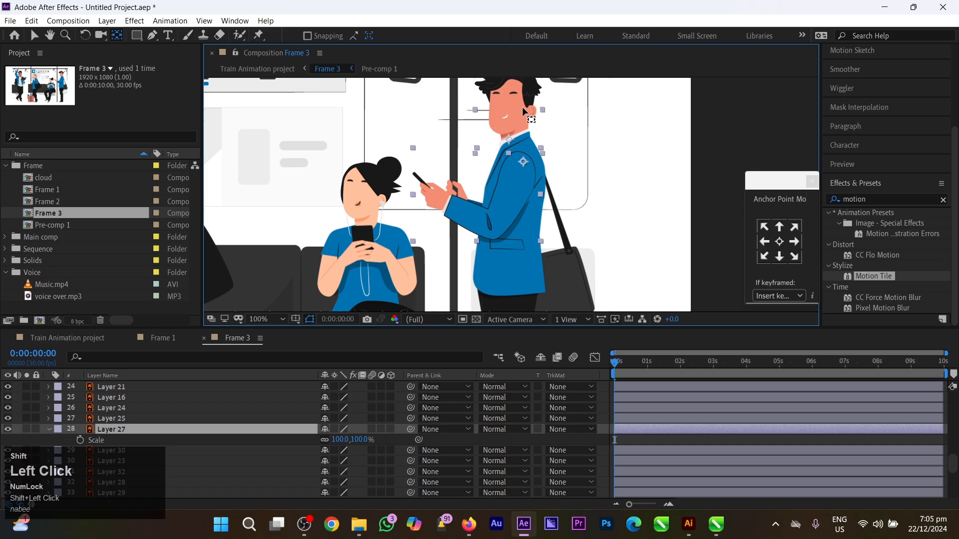
{"action": "scroll", "coordinate": [155, 440], "scroll_direction": "down", "scroll_amount": 1}
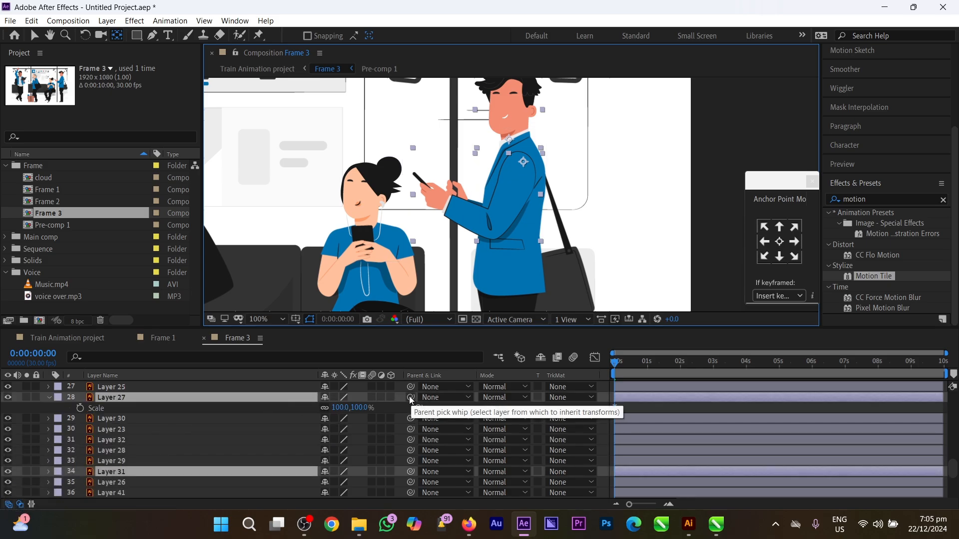
{"action": "left_click_drag", "start_coordinate": [411, 397], "coordinate": [119, 431]}
{"action": "left_click", "coordinate": [120, 429]}
Try moving the standing man's body to test the parenting, undo the move, and return the playhead to 0:00:00:00
{"action": "scroll", "coordinate": [518, 227], "scroll_direction": "down", "scroll_amount": 1}
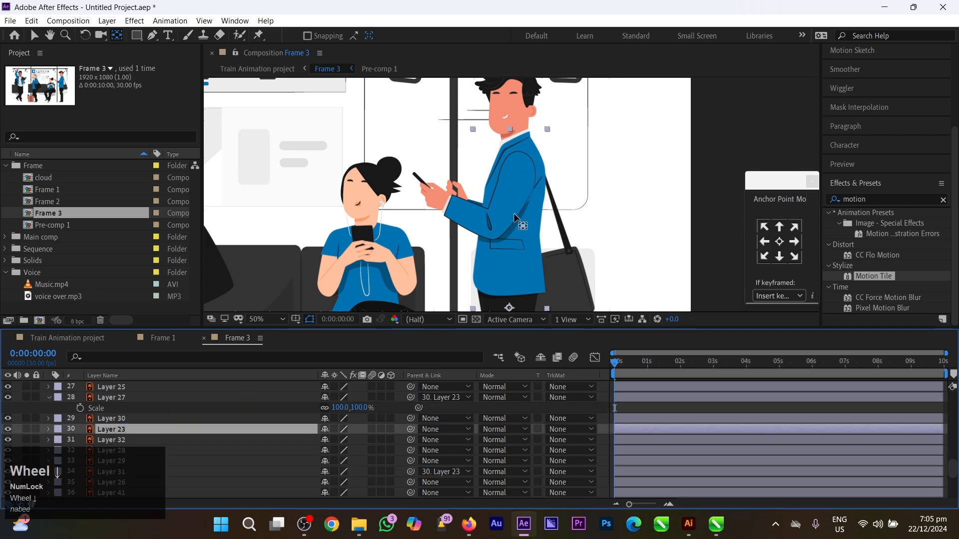
{"action": "key", "text": "space"}
{"action": "left_click", "coordinate": [513, 260]}
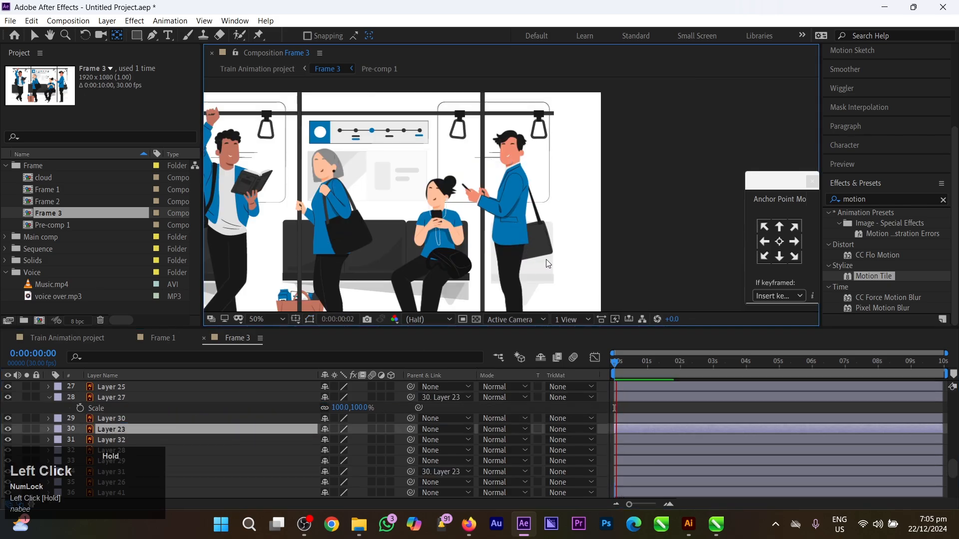
{"action": "key", "text": "space"}
{"action": "key", "text": "v"}
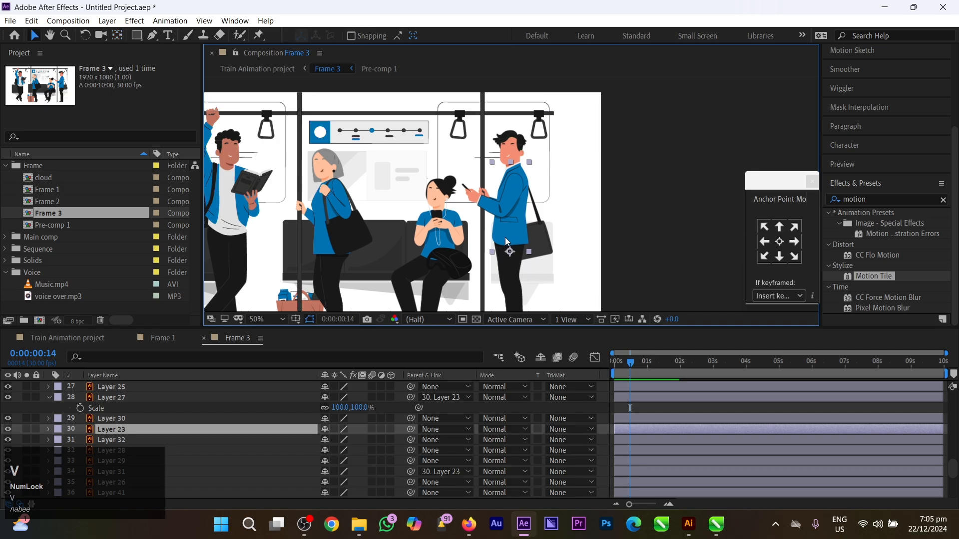
{"action": "left_click_drag", "start_coordinate": [505, 237], "coordinate": [566, 248]}
{"action": "key", "text": "ctrl+z"}
{"action": "left_click", "coordinate": [595, 358]}
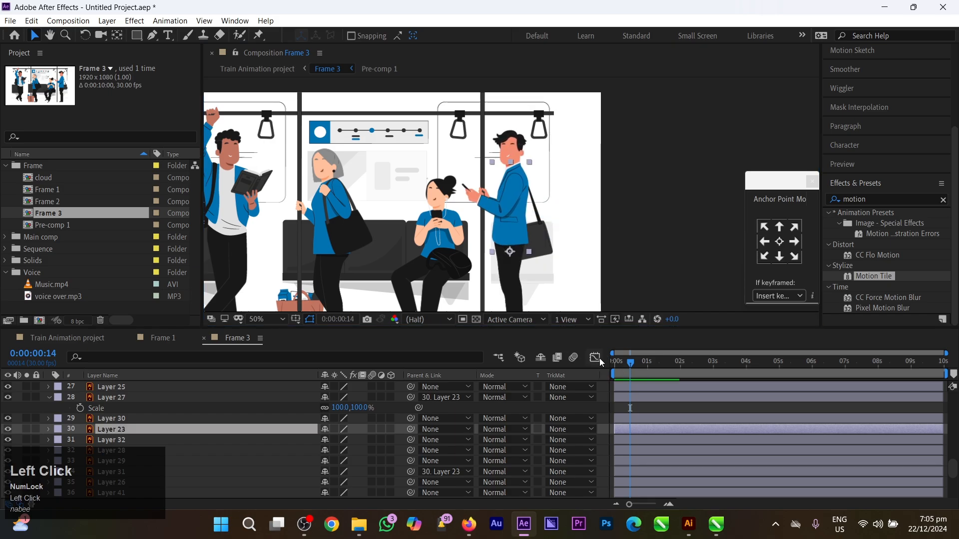
{"action": "left_click_drag", "start_coordinate": [622, 367], "coordinate": [582, 366]}
{"action": "left_click", "coordinate": [596, 357]}
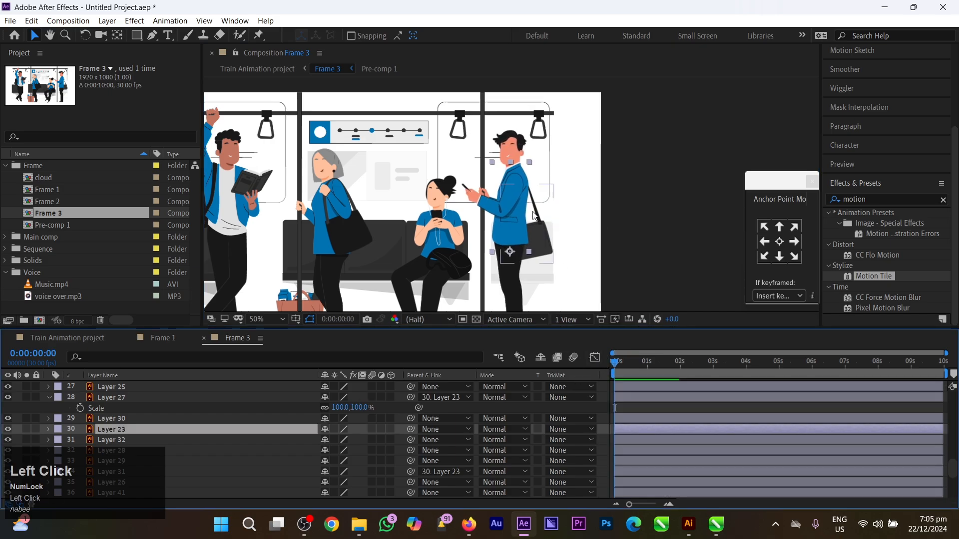
Select the standing man's mouth and eyes, Layers 24 and 25, and parent them to his head, Layer 31
{"action": "scroll", "coordinate": [526, 173], "scroll_direction": "up", "scroll_amount": 2}
{"action": "key", "text": "space"}
{"action": "left_click_drag", "start_coordinate": [526, 174], "coordinate": [560, 300]}
{"action": "scroll", "coordinate": [544, 252], "scroll_direction": "up", "scroll_amount": 1}
{"action": "key", "text": "space"}
{"action": "left_click_drag", "start_coordinate": [549, 232], "coordinate": [516, 215]}
{"action": "left_click", "coordinate": [526, 140]}
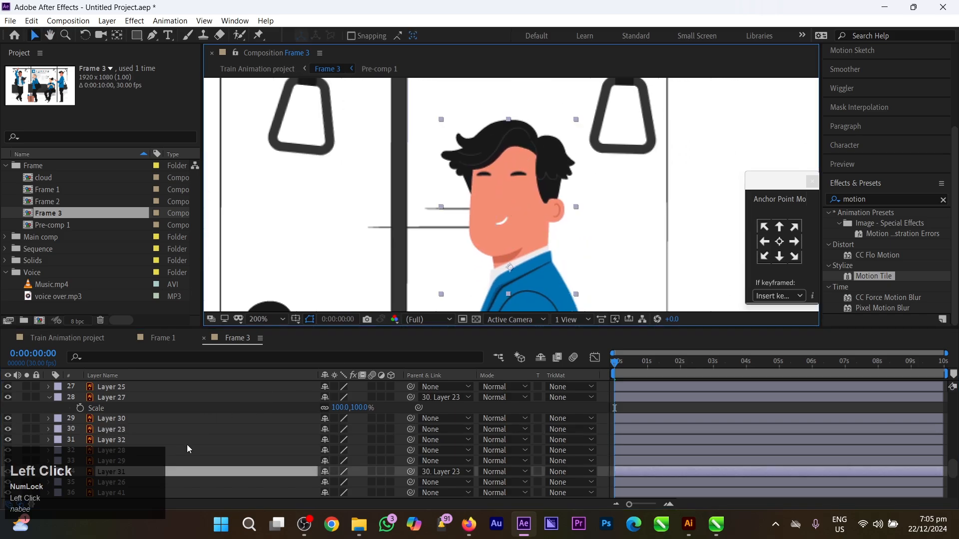
{"action": "scroll", "coordinate": [187, 444], "scroll_direction": "down", "scroll_amount": 1}
{"action": "key", "text": "ctrl+shift+a"}
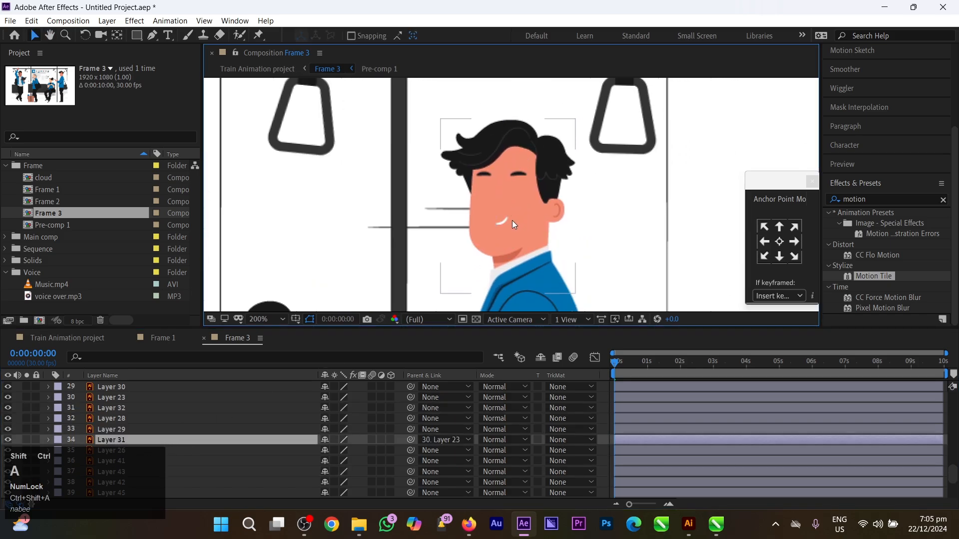
{"action": "left_click", "coordinate": [503, 224]}
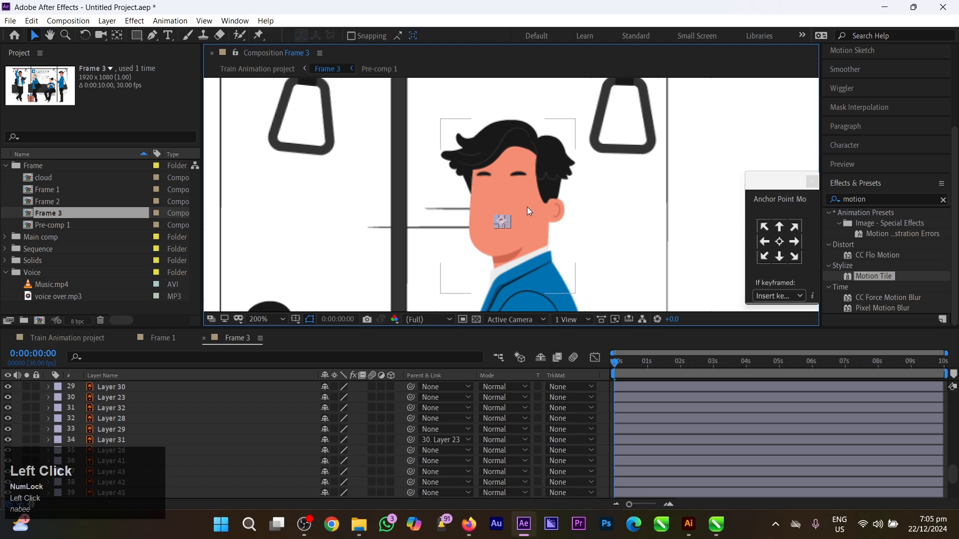
{"action": "scroll", "coordinate": [525, 173], "scroll_direction": "up", "scroll_amount": 1, "text": "shift"}
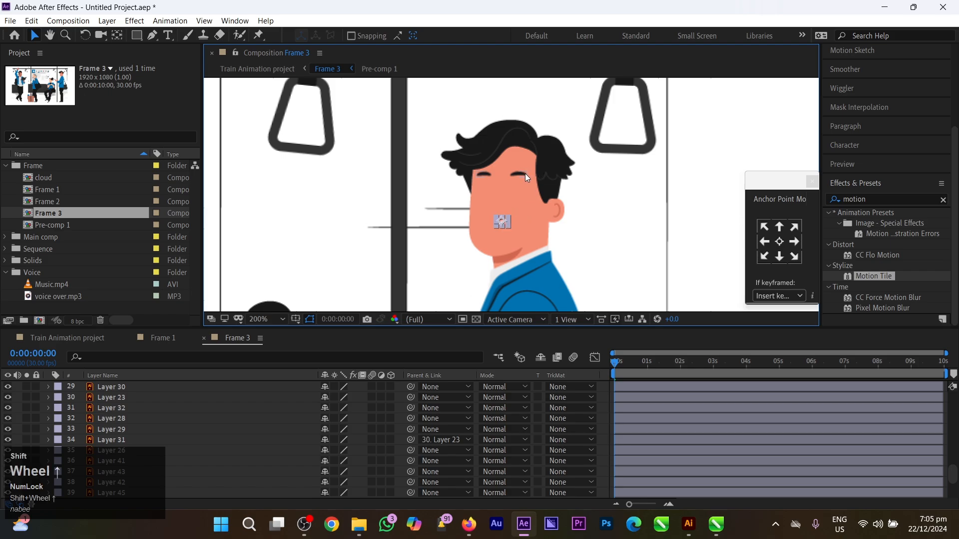
{"action": "left_click", "coordinate": [519, 175], "text": "shift"}
{"action": "scroll", "coordinate": [196, 412], "scroll_direction": "up", "scroll_amount": 3}
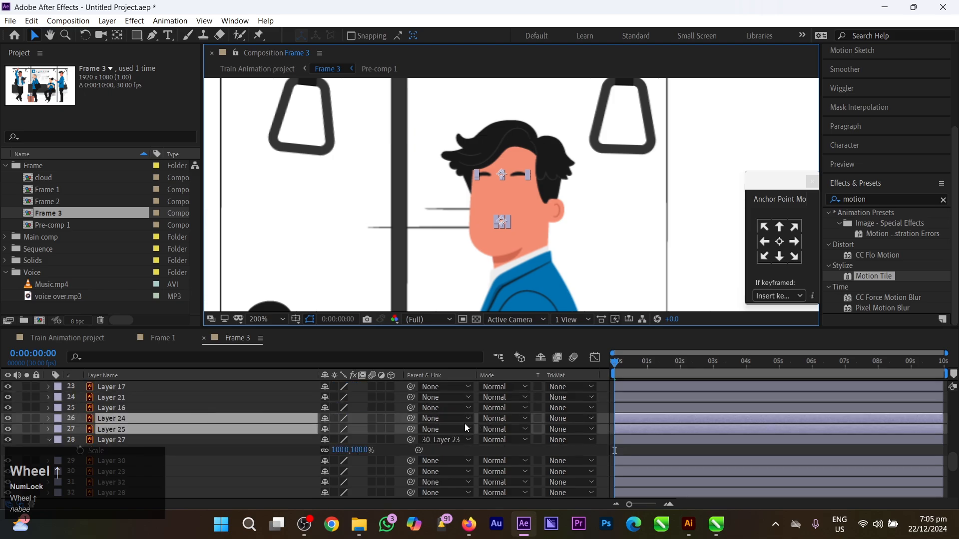
{"action": "left_click", "coordinate": [436, 421]}
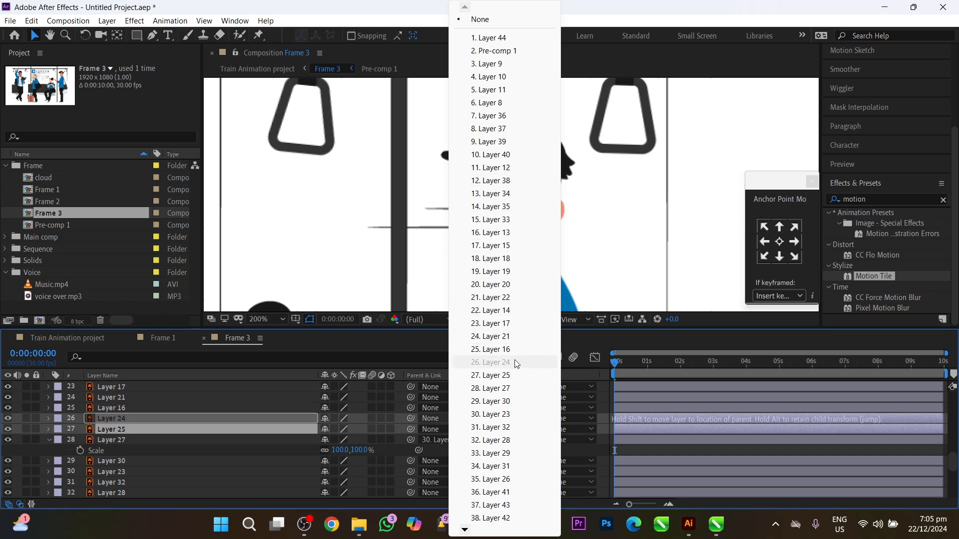
{"action": "left_click", "coordinate": [509, 466]}
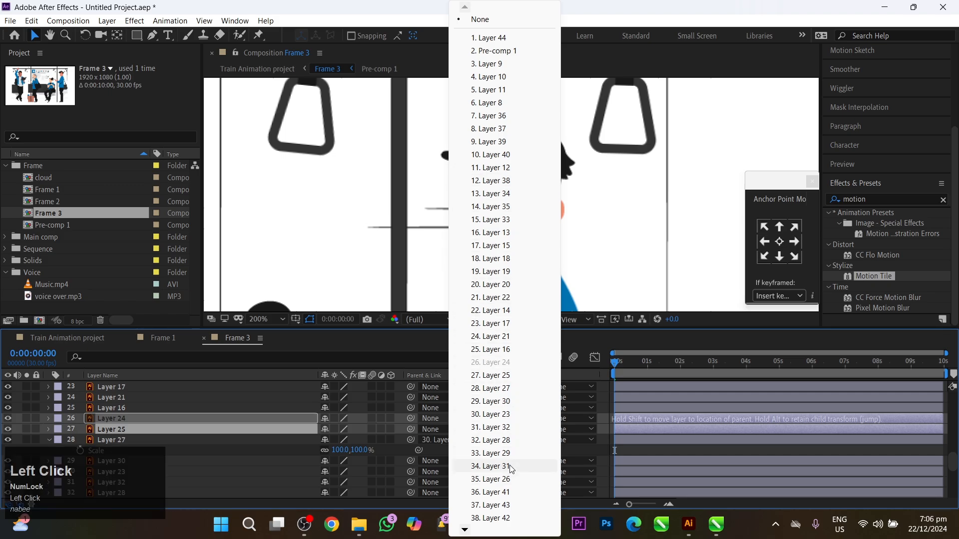
Try moving the standing man's head to check that his face follows it, and undo the move
{"action": "left_click", "coordinate": [549, 212]}
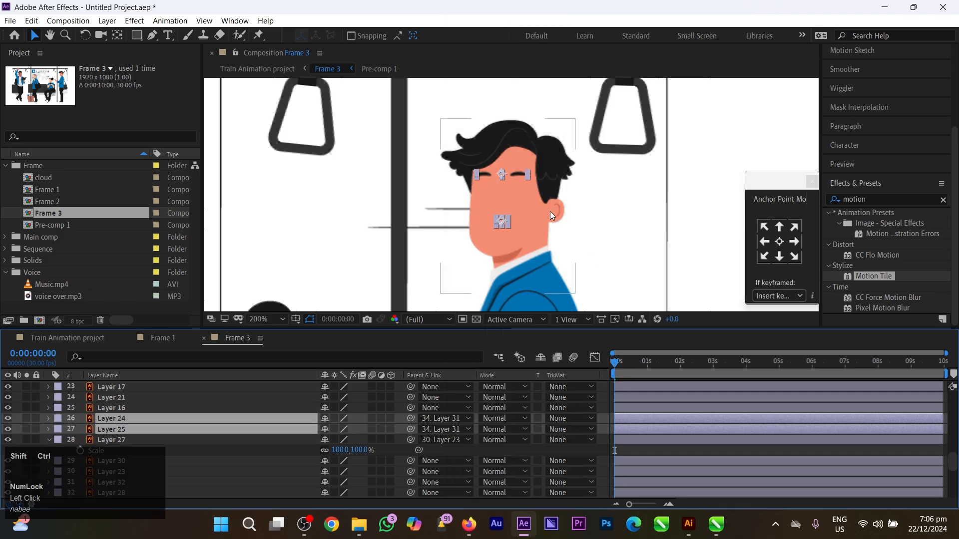
{"action": "left_click_drag", "start_coordinate": [544, 214], "coordinate": [609, 202]}
{"action": "key", "text": "ctrl+z"}
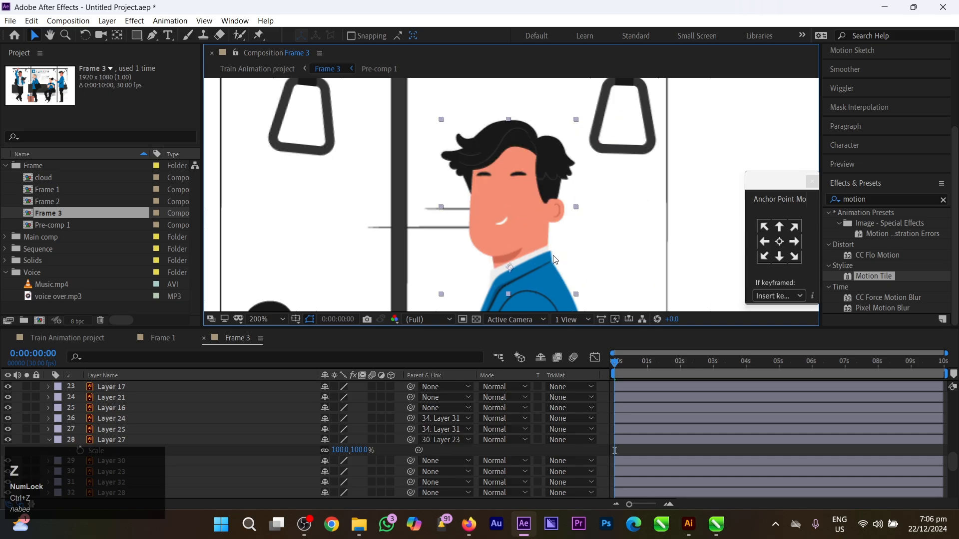
Add the expression wiggle(1,8) to the rotation of the standing man's head, Layer 31, and preview the motion
{"action": "key", "text": "r"}
{"action": "scroll", "coordinate": [117, 406], "scroll_direction": "down", "scroll_amount": 1}
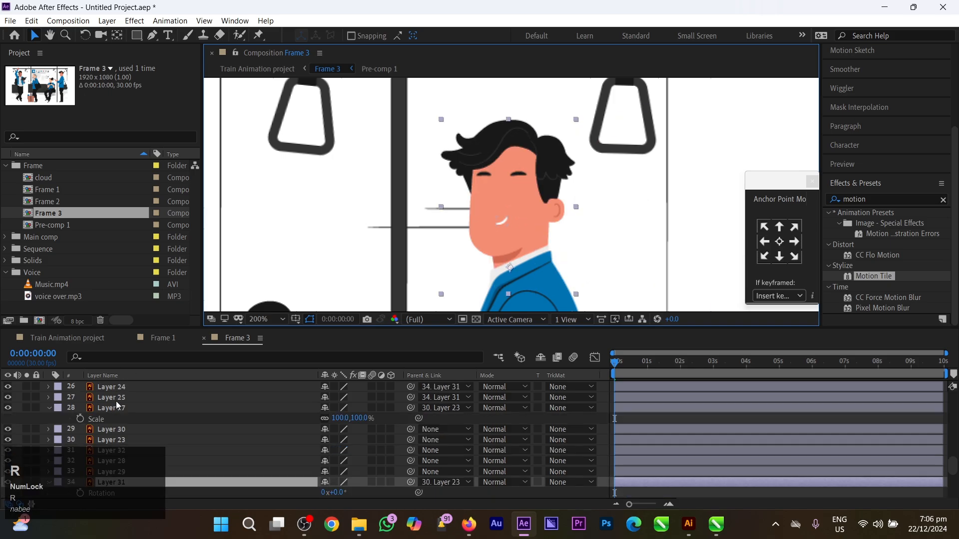
{"action": "scroll", "coordinate": [216, 452], "scroll_direction": "down", "scroll_amount": 2}
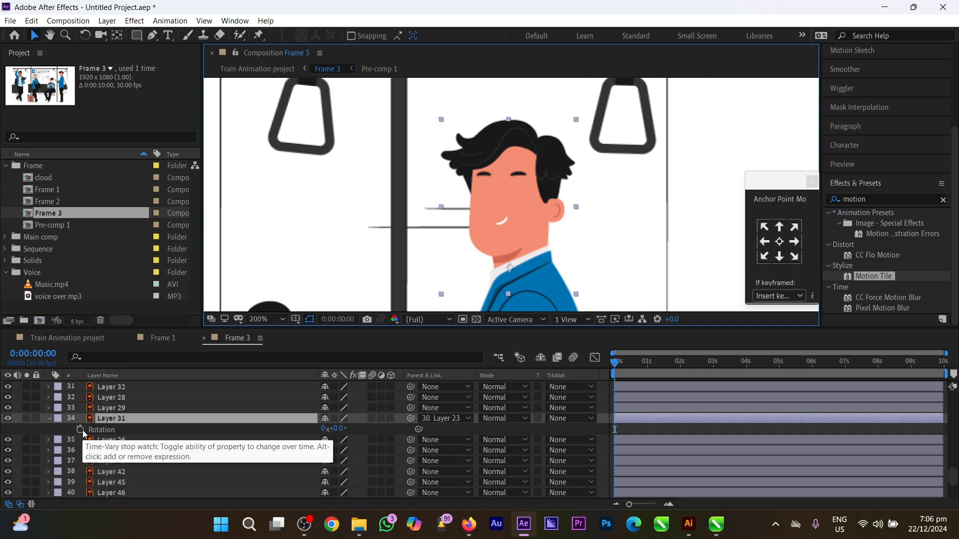
{"action": "key", "text": "alt"}
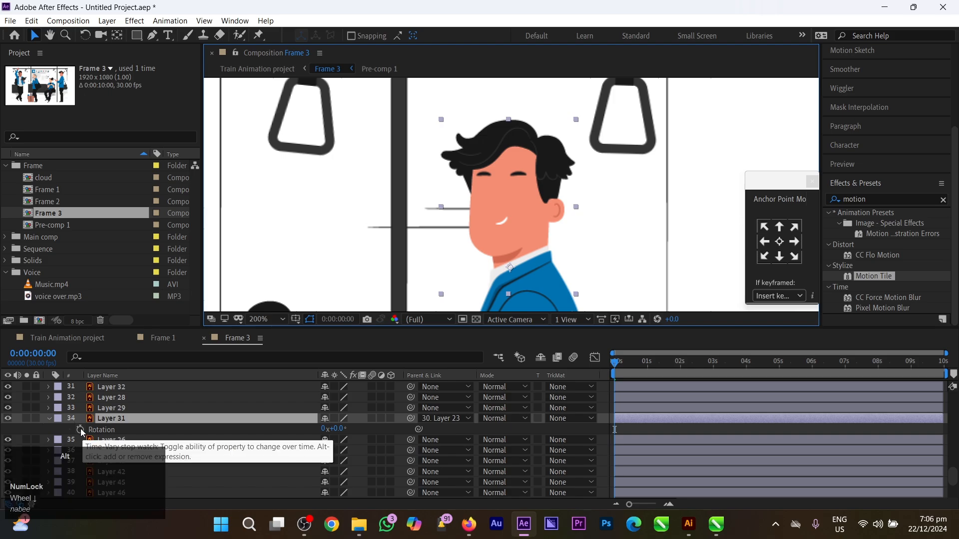
{"action": "left_click", "coordinate": [81, 432], "text": "alt"}
{"action": "type", "text": "w"}
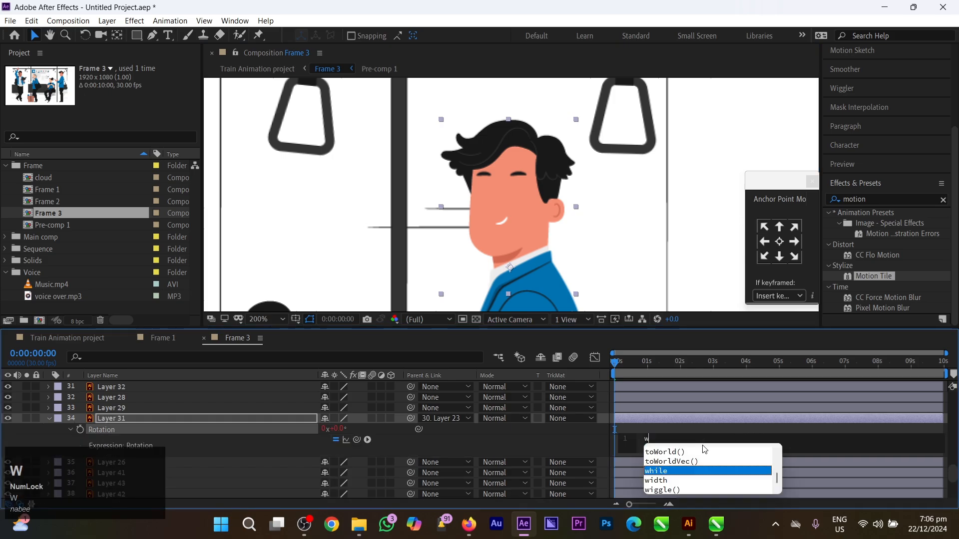
{"action": "left_click", "coordinate": [664, 487]}
{"action": "type", "text": "1,8)"}
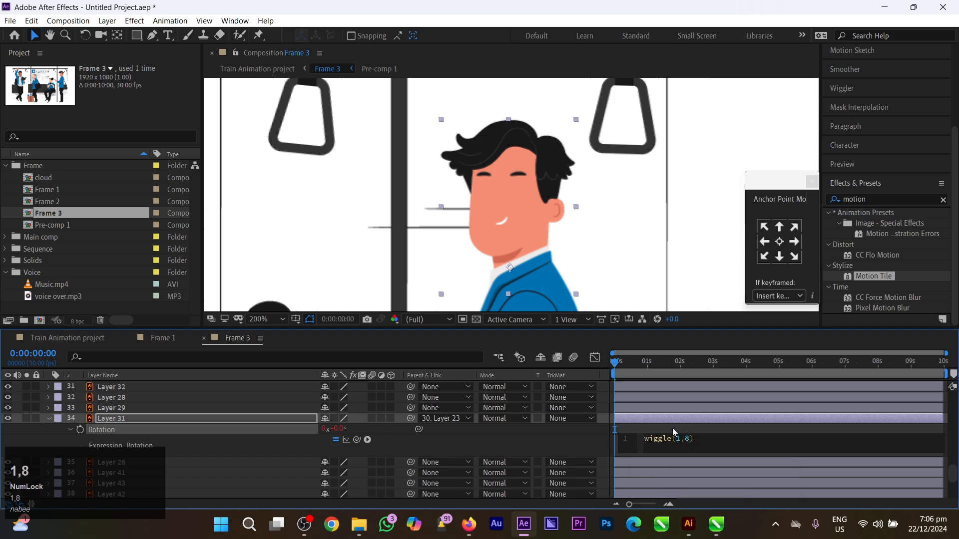
{"action": "key", "text": "ctrl+a"}
{"action": "key", "text": "space"}
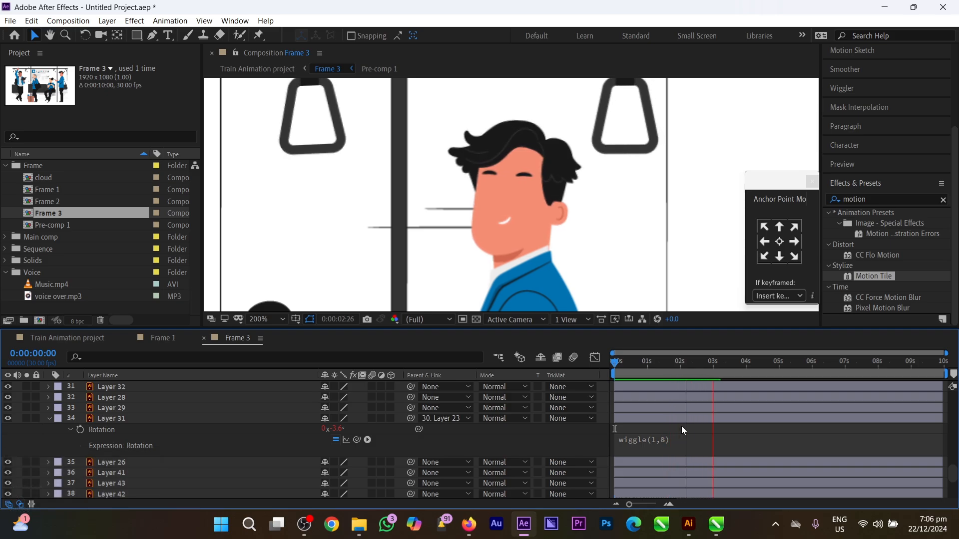
Try rotating the standing man's head manually to -15° at 0:00:01:26, and undo the rotation
{"action": "left_click", "coordinate": [665, 369]}
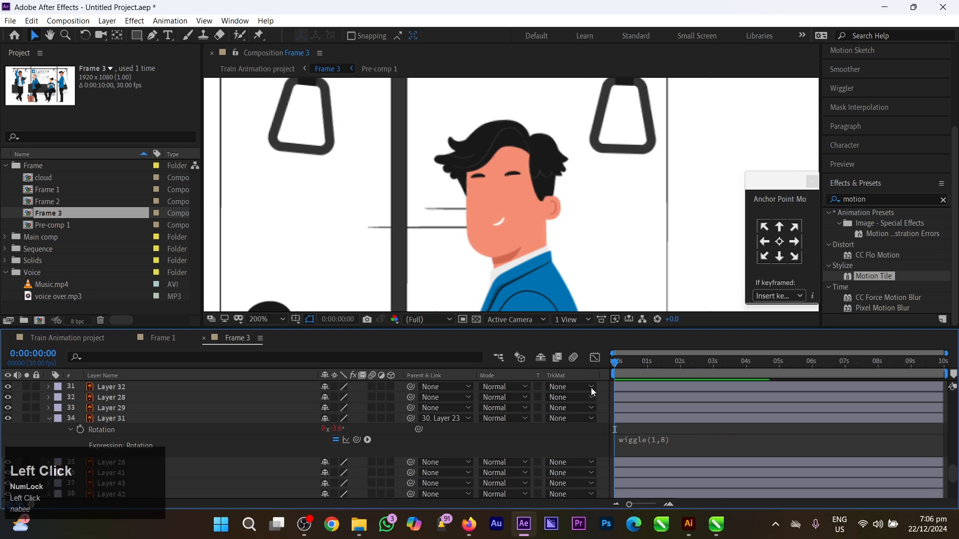
{"action": "left_click", "coordinate": [669, 419]}
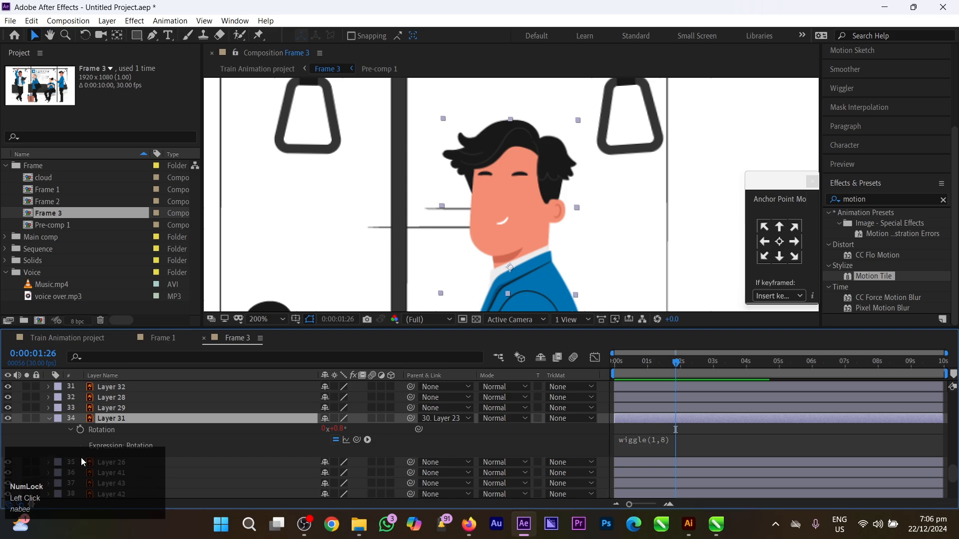
{"action": "mouse_move", "coordinate": [335, 429]}
{"action": "left_mouse_down"}
{"action": "mouse_move", "coordinate": [308, 430]}
{"action": "mouse_move", "coordinate": [319, 430]}
{"action": "left_mouse_up"}
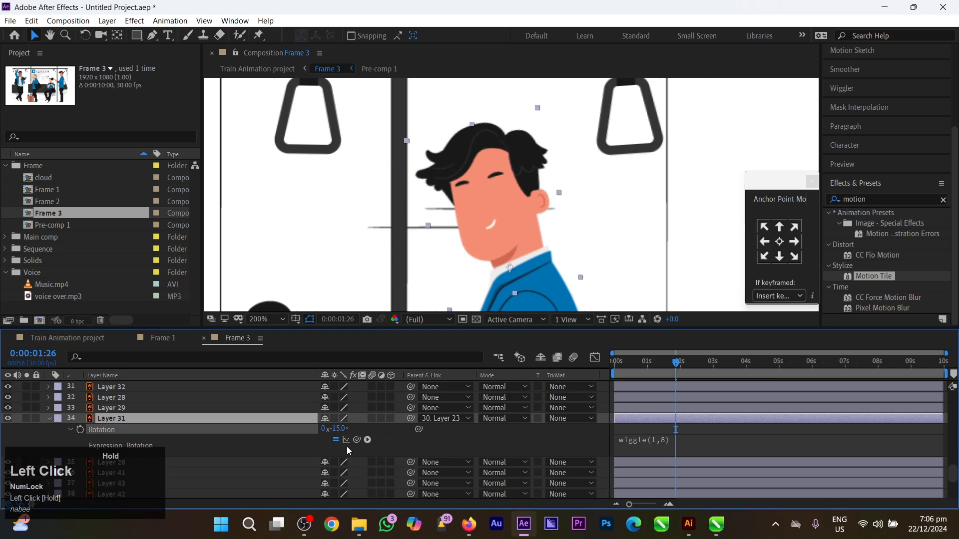
{"action": "key", "text": "ctrl+z"}
Add the expression wiggle(1,5) to the rotation of the standing man's arm, Layer 27, and preview the motion
{"action": "scroll", "coordinate": [569, 174], "scroll_direction": "down", "scroll_amount": 1}
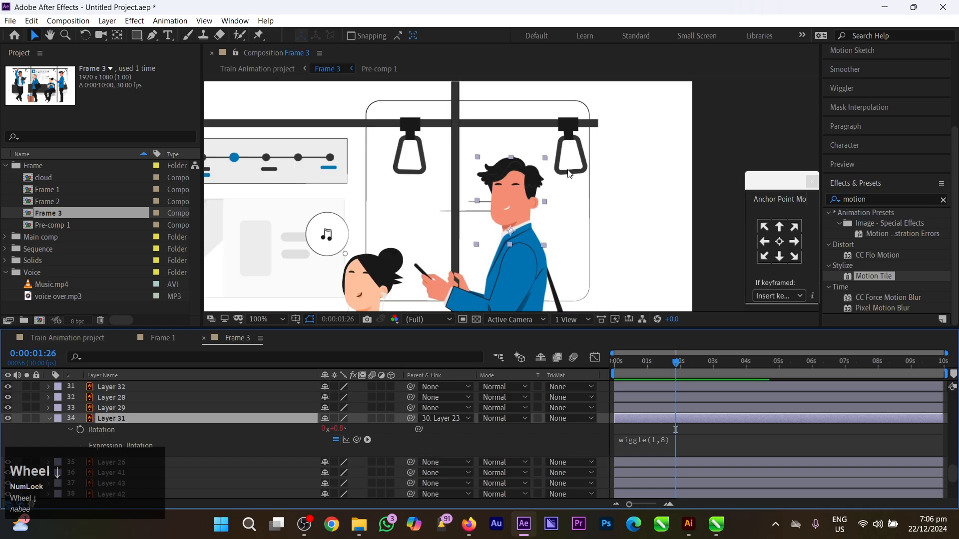
{"action": "left_click_drag", "start_coordinate": [546, 197], "coordinate": [592, 159]}
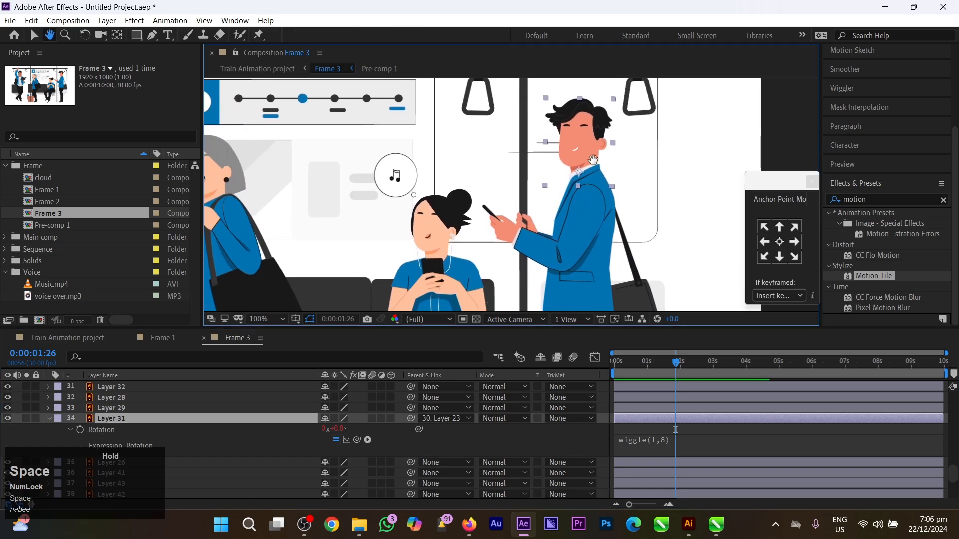
{"action": "left_click_drag", "start_coordinate": [604, 259], "coordinate": [614, 232]}
{"action": "mouse_move", "coordinate": [559, 220]}
{"action": "left_mouse_down"}
{"action": "mouse_move", "coordinate": [586, 215]}
{"action": "mouse_move", "coordinate": [555, 235]}
{"action": "left_mouse_up"}
{"action": "left_click", "coordinate": [555, 235]}
{"action": "key", "text": "r"}
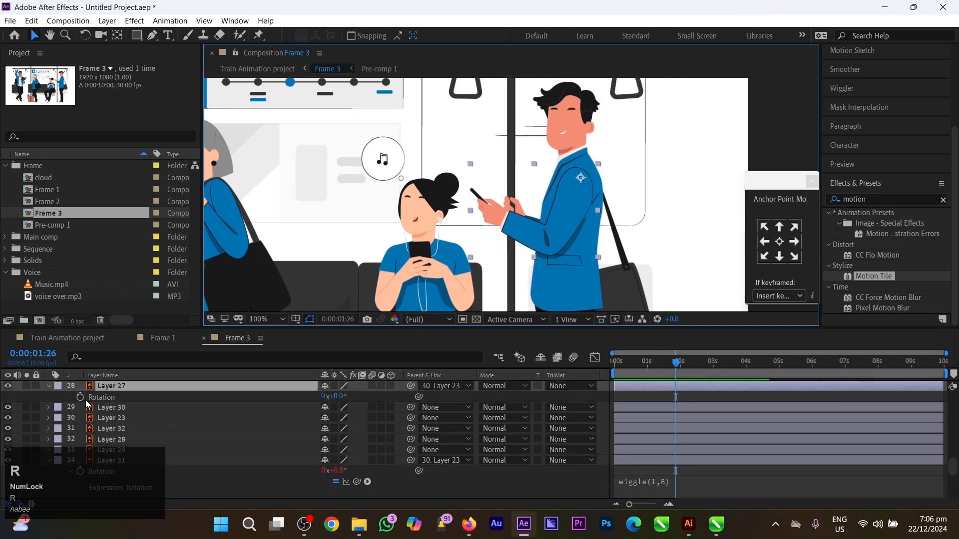
{"action": "left_click", "coordinate": [81, 397], "text": "alt"}
{"action": "type", "text": "w"}
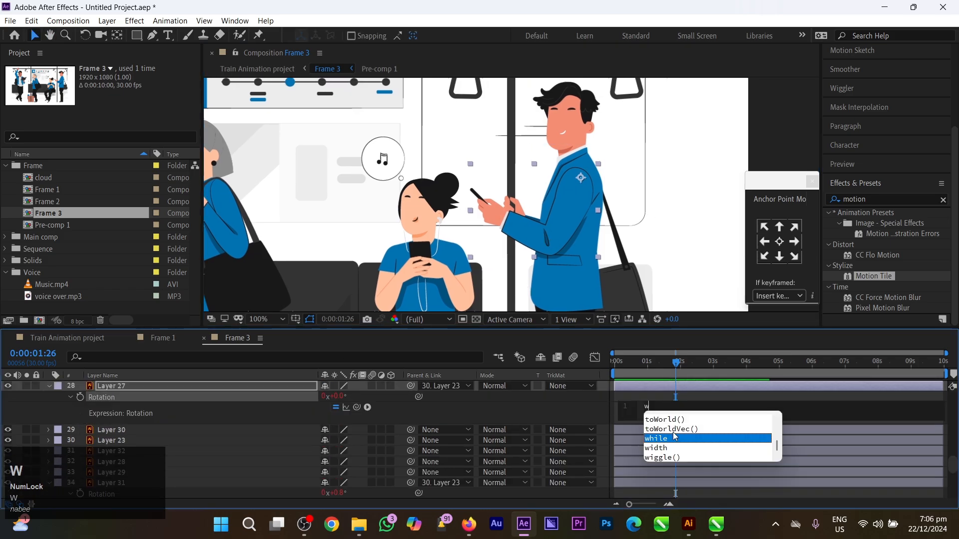
{"action": "double_click", "coordinate": [667, 457]}
{"action": "type", "text": "1,5"}
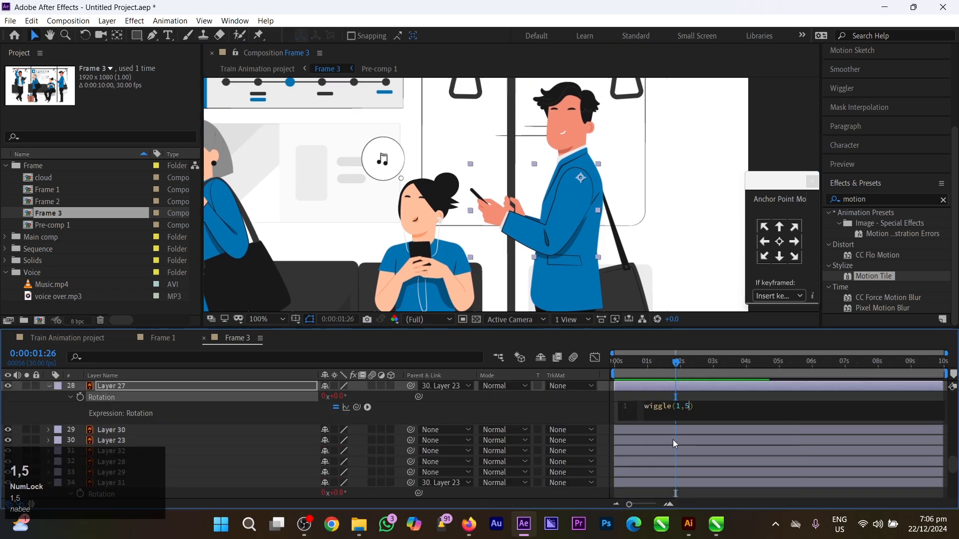
{"action": "left_click", "coordinate": [691, 394]}
{"action": "key", "text": "space"}
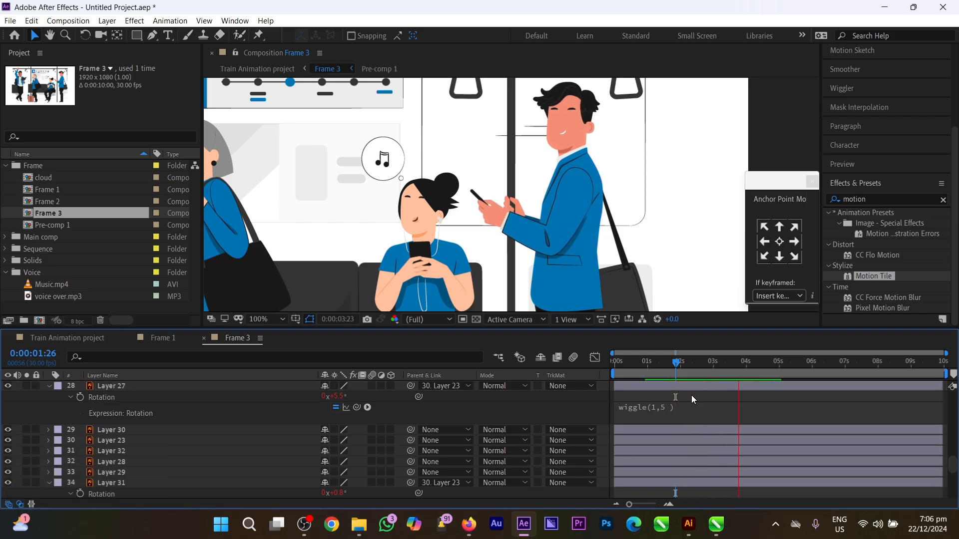
Return to the start of the composition and hide the standing man's front arm, Layer 27
{"action": "key", "text": "space"}
{"action": "left_click", "coordinate": [673, 413]}
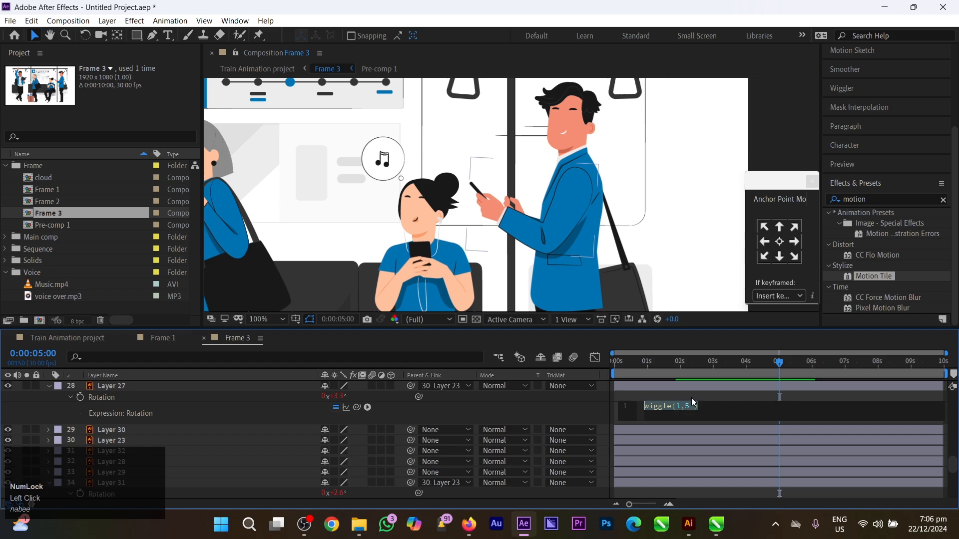
{"action": "left_click_drag", "start_coordinate": [703, 376], "coordinate": [563, 355]}
{"action": "key", "text": "space"}
{"action": "left_click_drag", "start_coordinate": [575, 226], "coordinate": [574, 205]}
{"action": "scroll", "coordinate": [520, 180], "scroll_direction": "up", "scroll_amount": 1}
{"action": "left_click_drag", "start_coordinate": [527, 186], "coordinate": [523, 203]}
{"action": "left_click", "coordinate": [529, 245]}
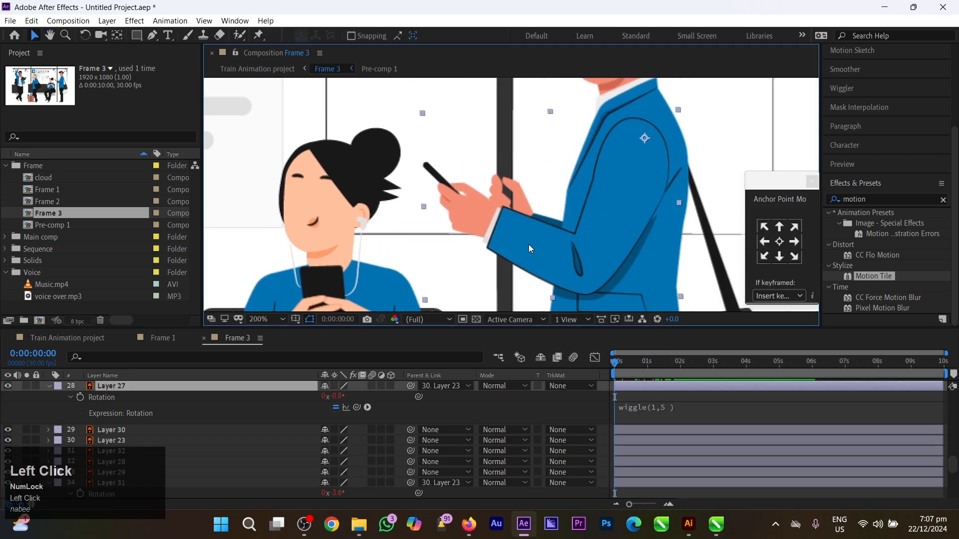
{"action": "left_click", "coordinate": [8, 386]}
Move the anchor point of the standing man's rear sleeve, Layer 28, to its elbow end at the jacket edge
{"action": "key", "text": "space"}
{"action": "left_click_drag", "start_coordinate": [537, 227], "coordinate": [477, 226]}
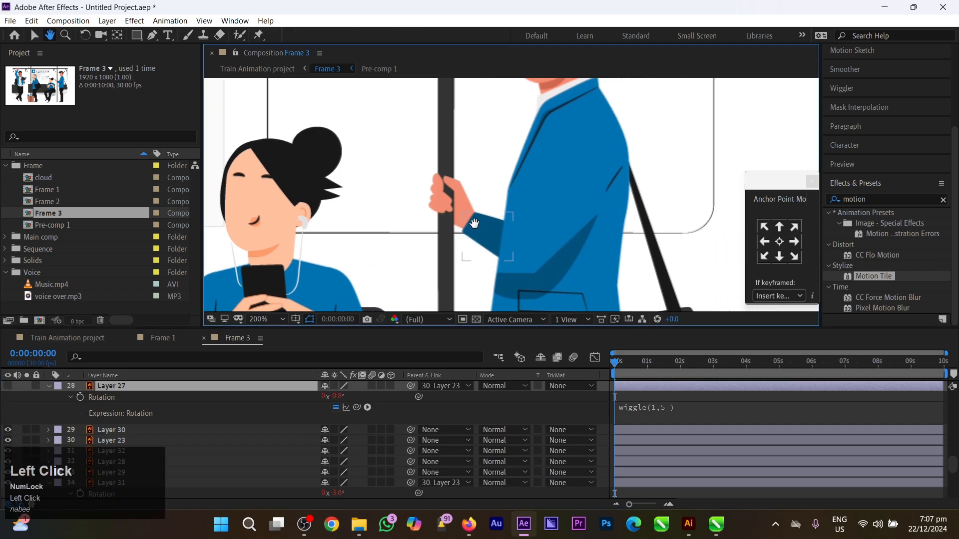
{"action": "left_click", "coordinate": [477, 228]}
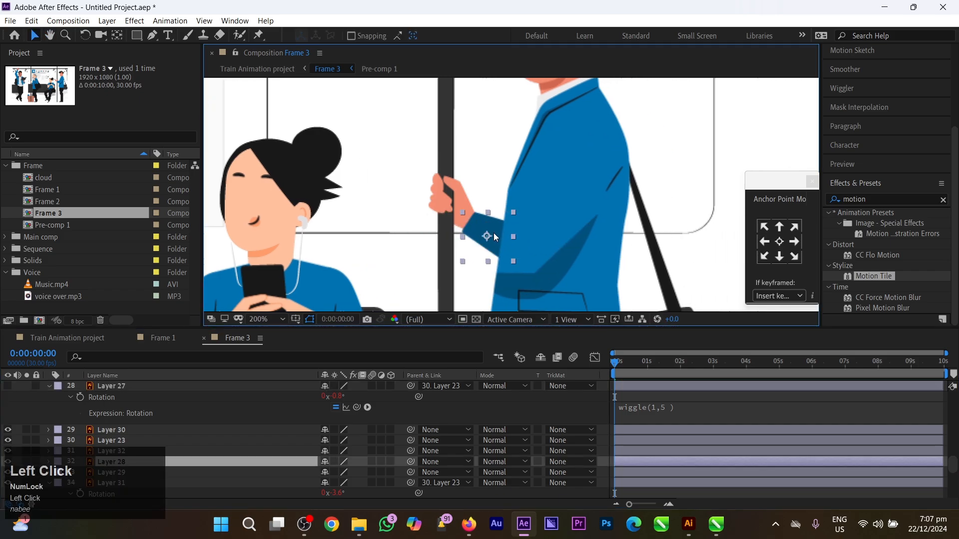
{"action": "key", "text": "y"}
{"action": "left_click_drag", "start_coordinate": [488, 237], "coordinate": [507, 248]}
{"action": "key", "text": "space"}
{"action": "scroll", "coordinate": [497, 189], "scroll_direction": "up", "scroll_amount": 1}
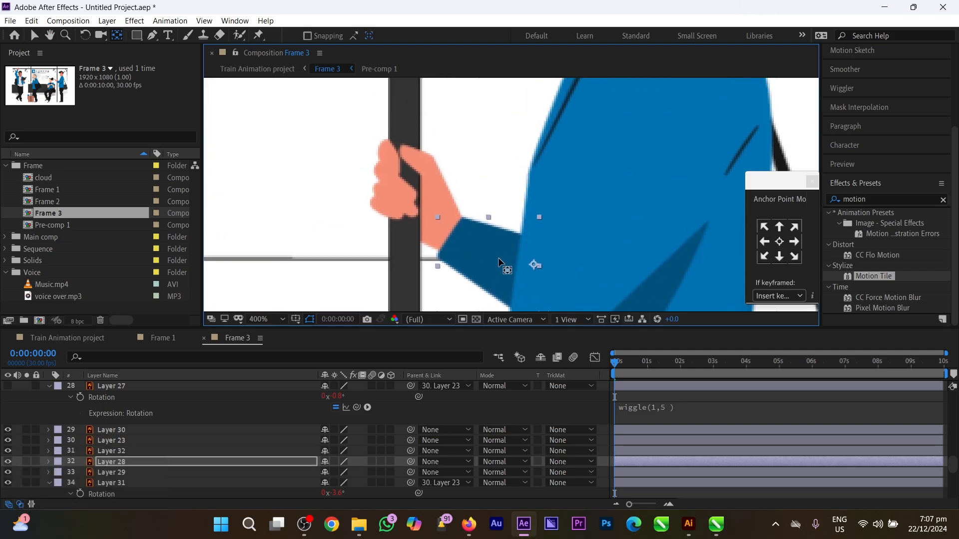
{"action": "left_click", "coordinate": [536, 276]}
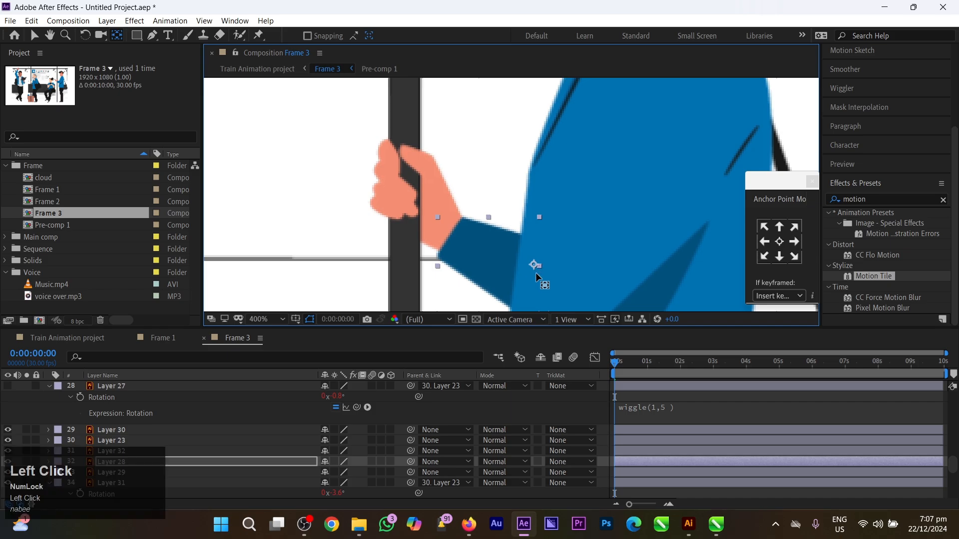
Try moving the hand on the pole, Layer 30, to check which part it is, and undo the move
{"action": "left_click", "coordinate": [435, 180]}
{"action": "left_click_drag", "start_coordinate": [434, 176], "coordinate": [461, 122]}
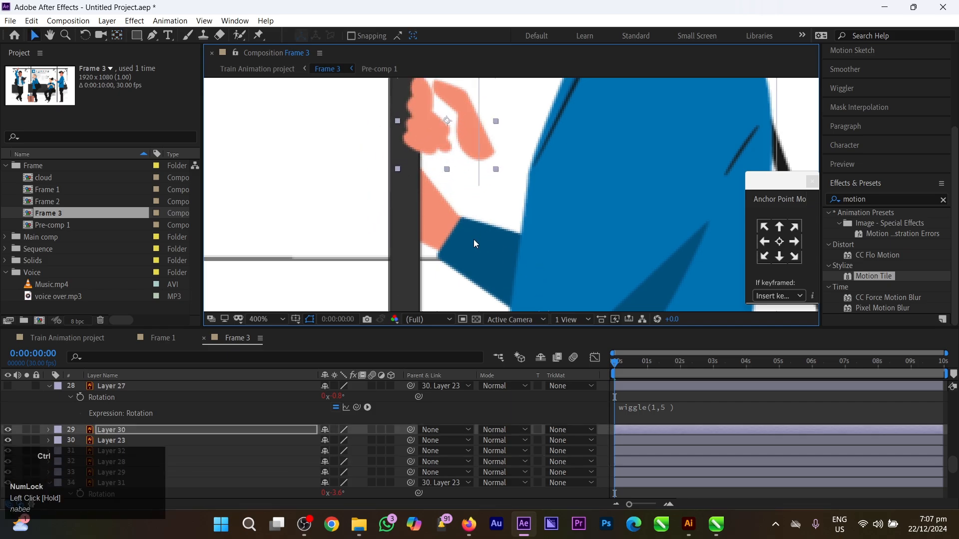
{"action": "key", "text": "ctrl+z"}
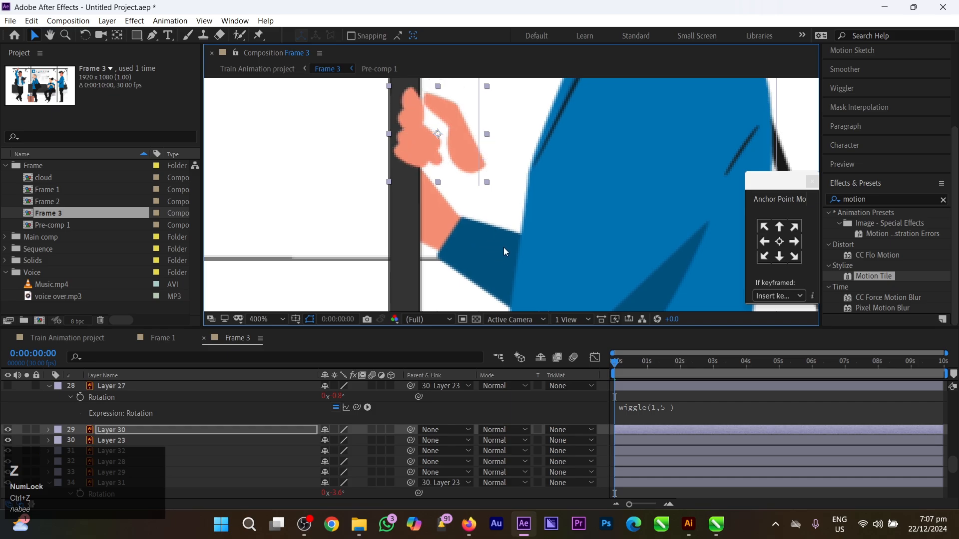
{"action": "scroll", "coordinate": [499, 242], "scroll_direction": "down", "scroll_amount": 3}
{"action": "scroll", "coordinate": [492, 266], "scroll_direction": "up", "scroll_amount": 3}
{"action": "left_click", "coordinate": [503, 247]}
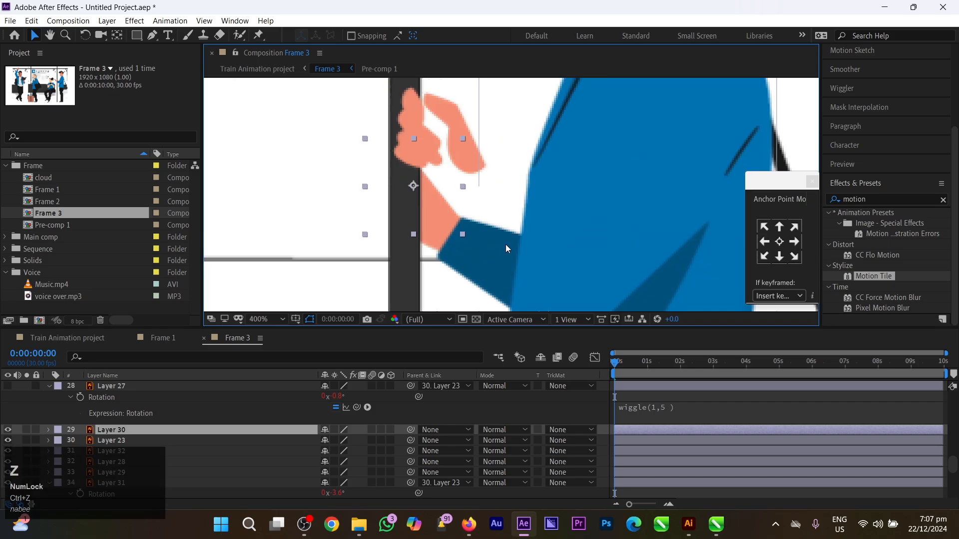
Parent the hand on the pole, Layer 30, to the rear sleeve, Layer 28
{"action": "left_click", "coordinate": [483, 262]}
{"action": "scroll", "coordinate": [492, 252], "scroll_direction": "down", "scroll_amount": 2}
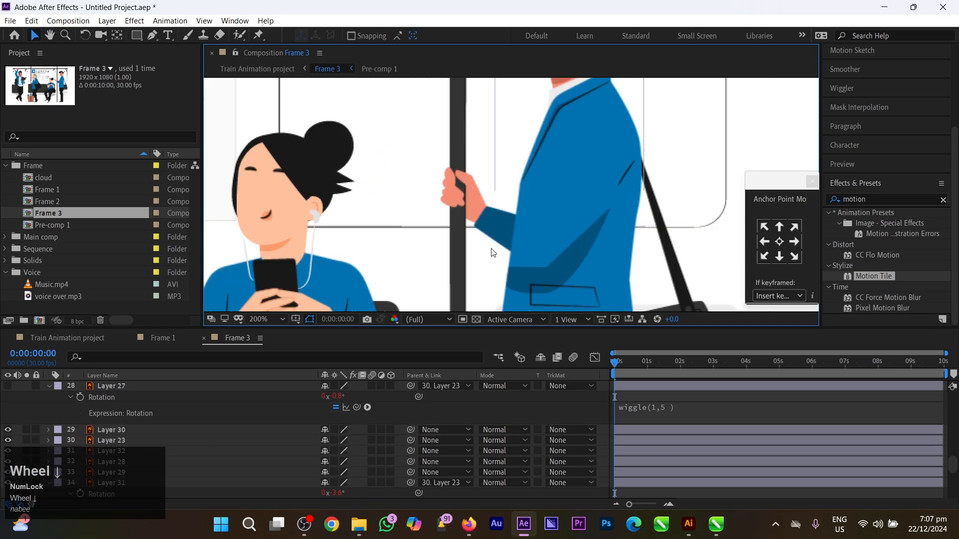
{"action": "left_click", "coordinate": [483, 230]}
{"action": "scroll", "coordinate": [237, 385], "scroll_direction": "down", "scroll_amount": 2}
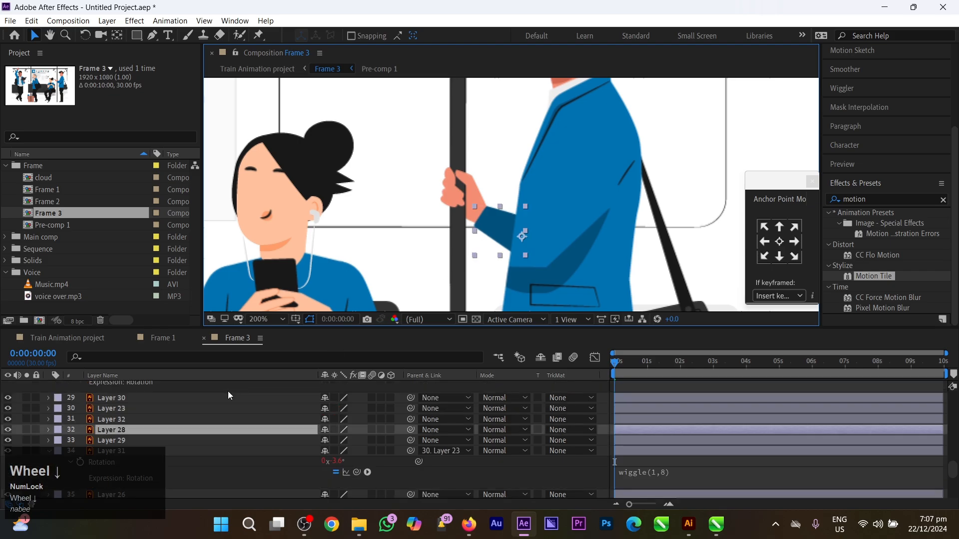
{"action": "left_click", "coordinate": [454, 191]}
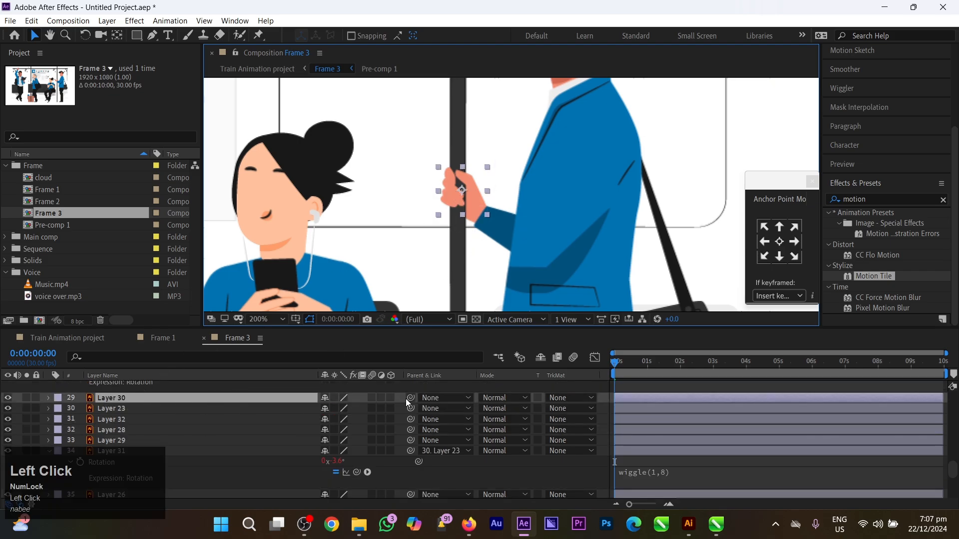
{"action": "left_click_drag", "start_coordinate": [409, 397], "coordinate": [130, 429]}
Add position keyframes to the rear sleeve, Layer 28, at 0:00:00:00 and 0:00:05:01
{"action": "left_click", "coordinate": [130, 429]}
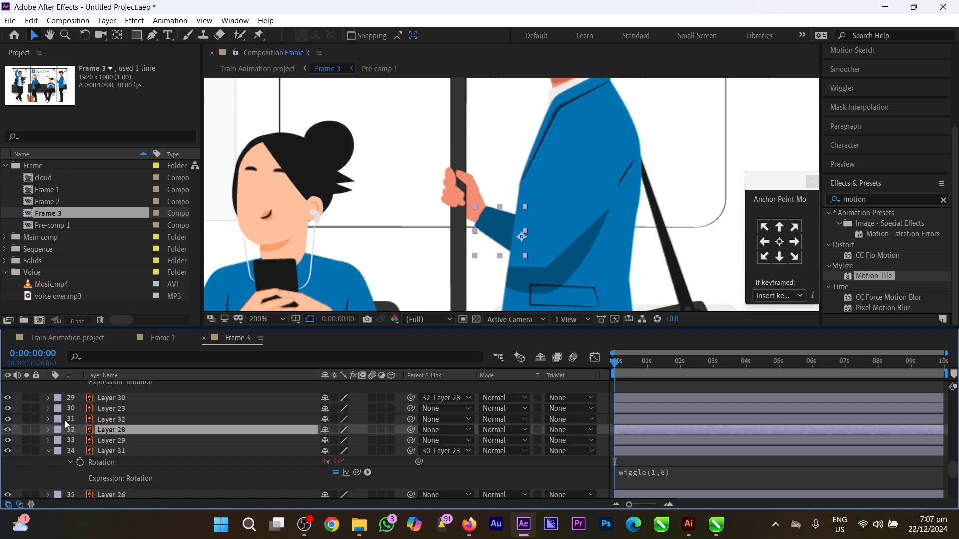
{"action": "key", "text": "Num_Lock"}
{"action": "key", "text": "alt"}
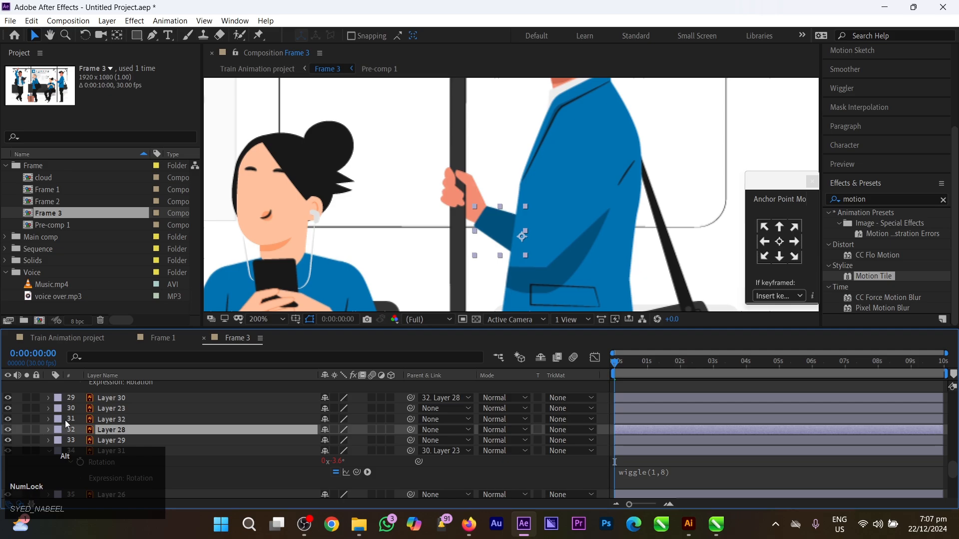
{"action": "key", "text": "shift"}
{"action": "key", "text": "shift+alt+p"}
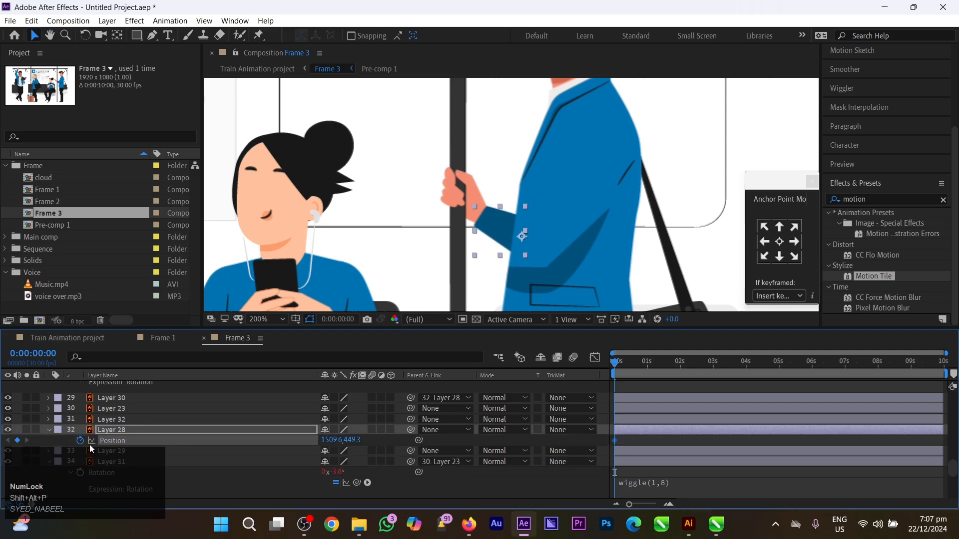
{"action": "left_click_drag", "start_coordinate": [649, 370], "coordinate": [780, 380]}
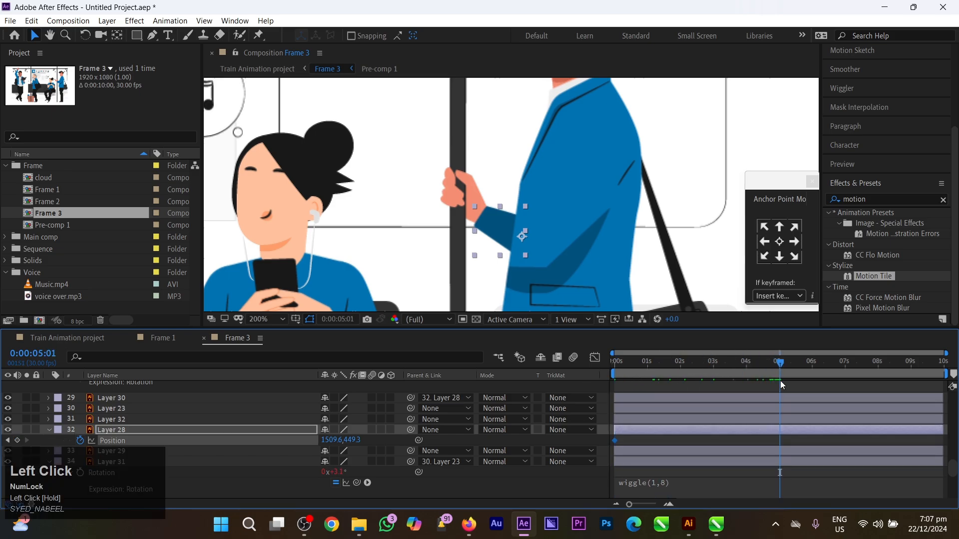
{"action": "key", "text": "shift+alt+p"}
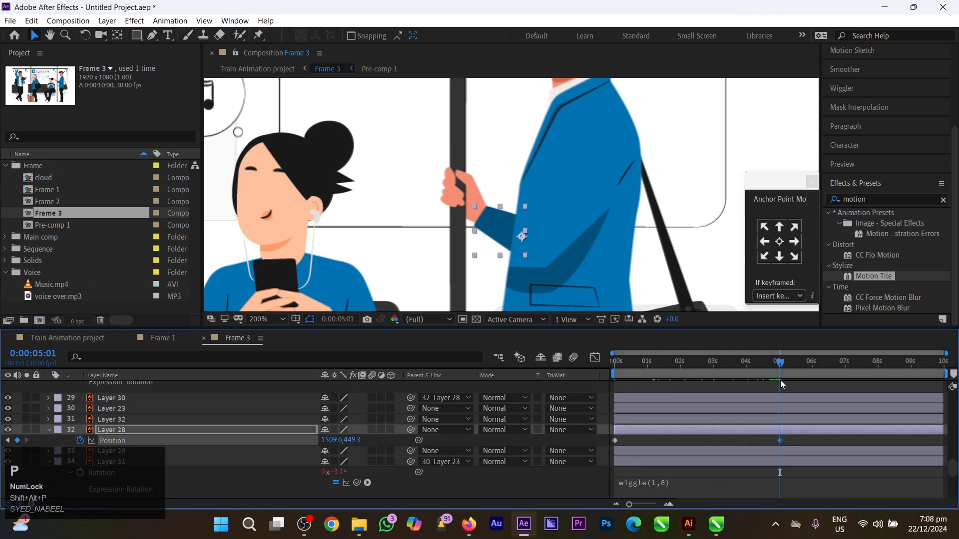
At 0:00:00:00, lower the rear sleeve, Layer 28, to position 1509.6, 519.3
{"action": "left_click_drag", "start_coordinate": [771, 361], "coordinate": [597, 364]}
{"action": "key", "text": "v"}
{"action": "left_click_drag", "start_coordinate": [504, 227], "coordinate": [489, 288]}
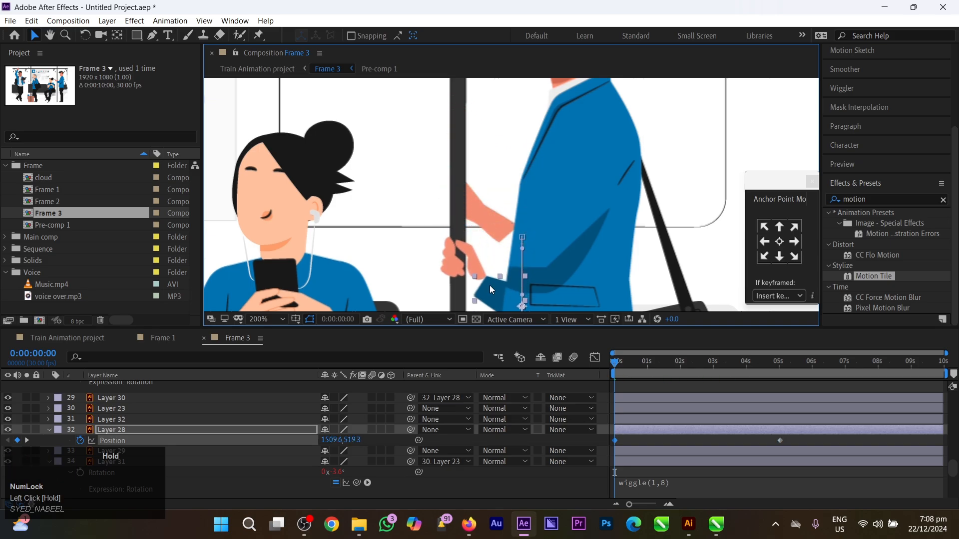
At 0:00:05:01, where the arm parts line up, parent the forearm piece, Layer 29, to the rear sleeve, Layer 28
{"action": "left_click", "coordinate": [472, 208]}
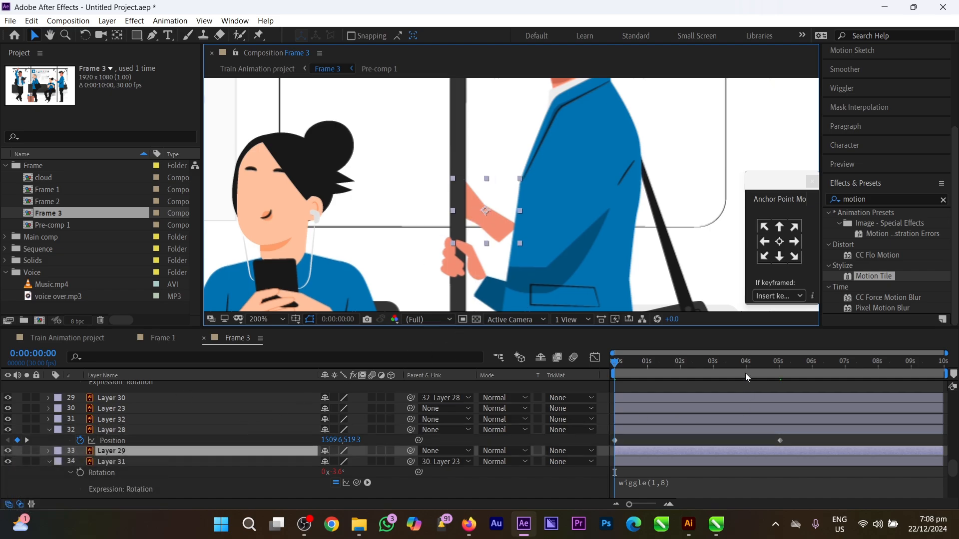
{"action": "left_click_drag", "start_coordinate": [703, 368], "coordinate": [783, 374]}
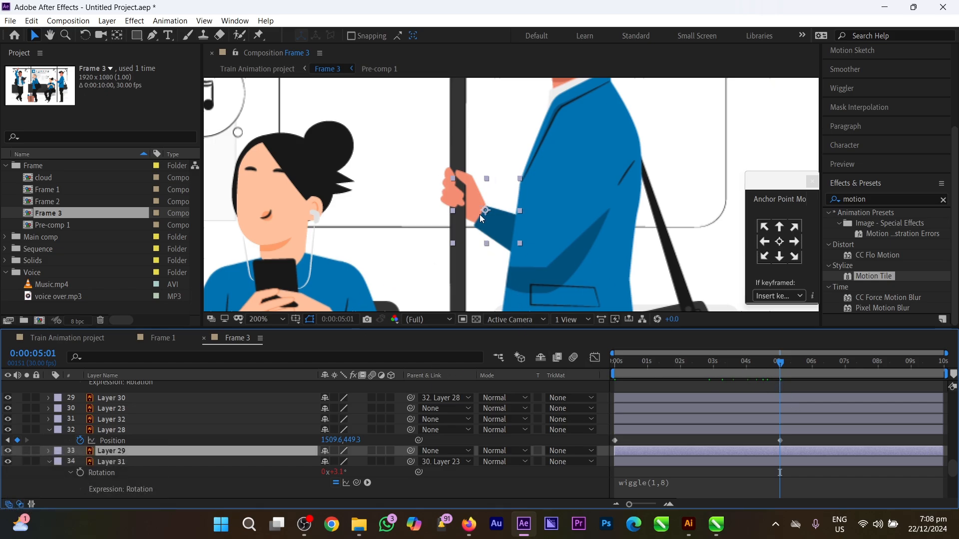
{"action": "left_click", "coordinate": [159, 440]}
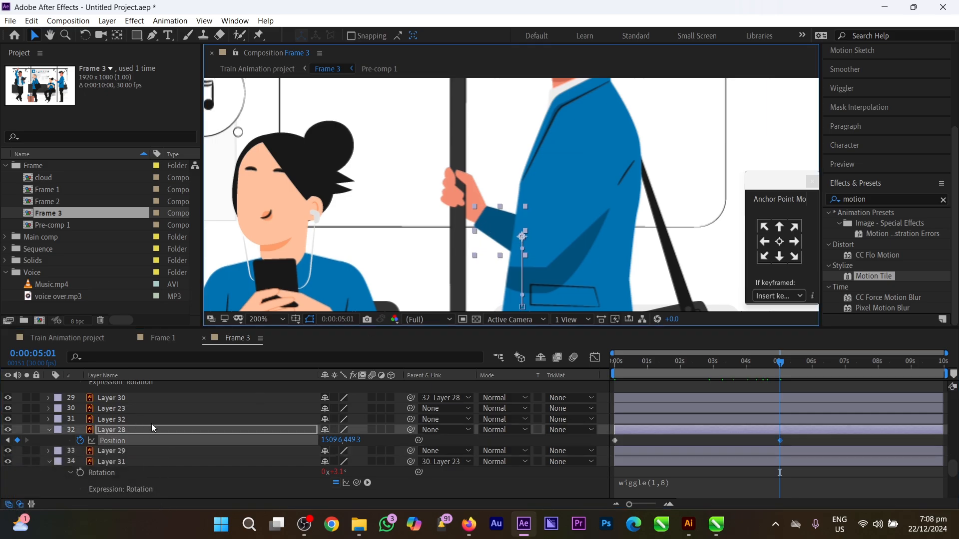
{"action": "left_click", "coordinate": [125, 450]}
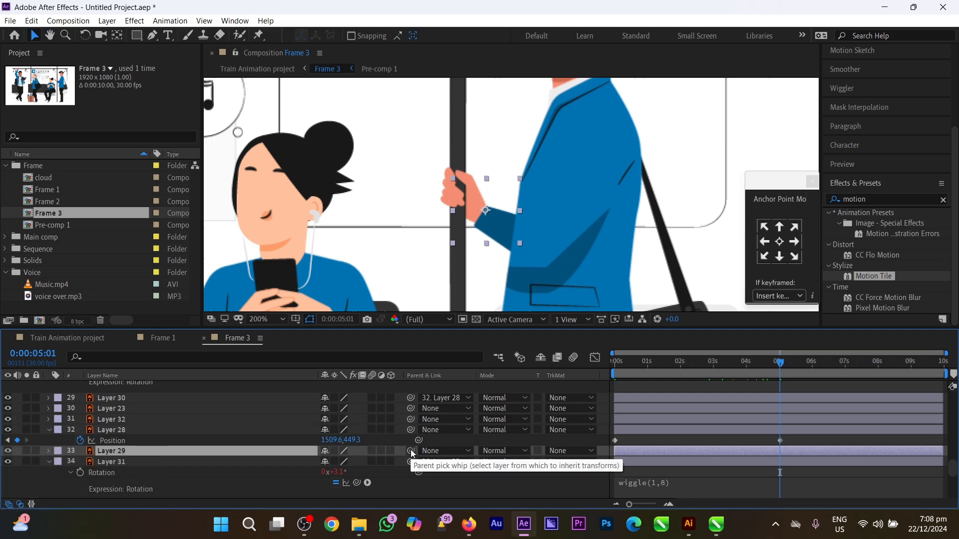
{"action": "left_click_drag", "start_coordinate": [410, 450], "coordinate": [182, 429]}
Preview the rear arm's motion along the pole from the start of the composition
{"action": "left_click_drag", "start_coordinate": [749, 363], "coordinate": [509, 346]}
{"action": "key", "text": "space"}
{"action": "left_click", "coordinate": [622, 369]}
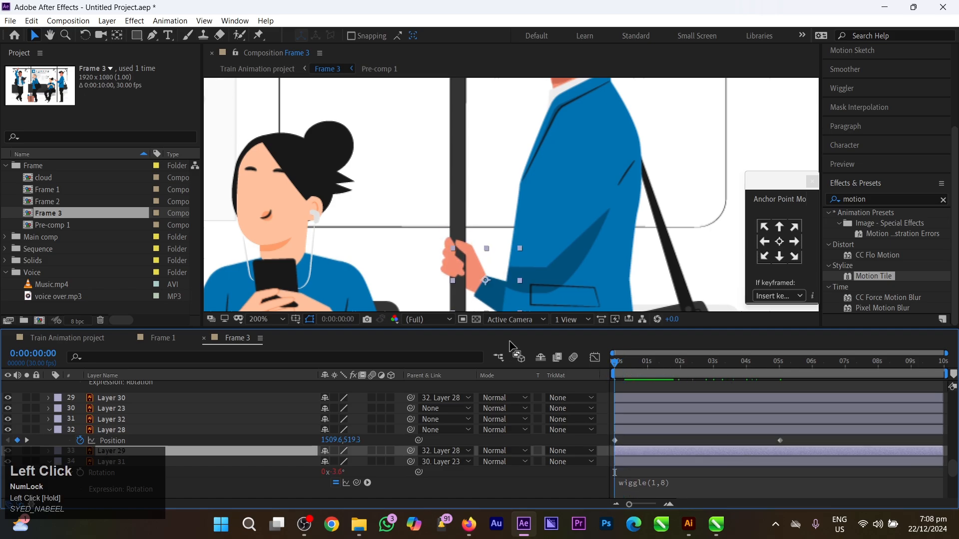
{"action": "key", "text": "space"}
{"action": "mouse_move", "coordinate": [468, 247]}
{"action": "left_mouse_down"}
{"action": "mouse_move", "coordinate": [486, 174]}
{"action": "mouse_move", "coordinate": [480, 232]}
{"action": "left_mouse_up"}
{"action": "scroll", "coordinate": [486, 202], "scroll_direction": "down", "scroll_amount": 1}
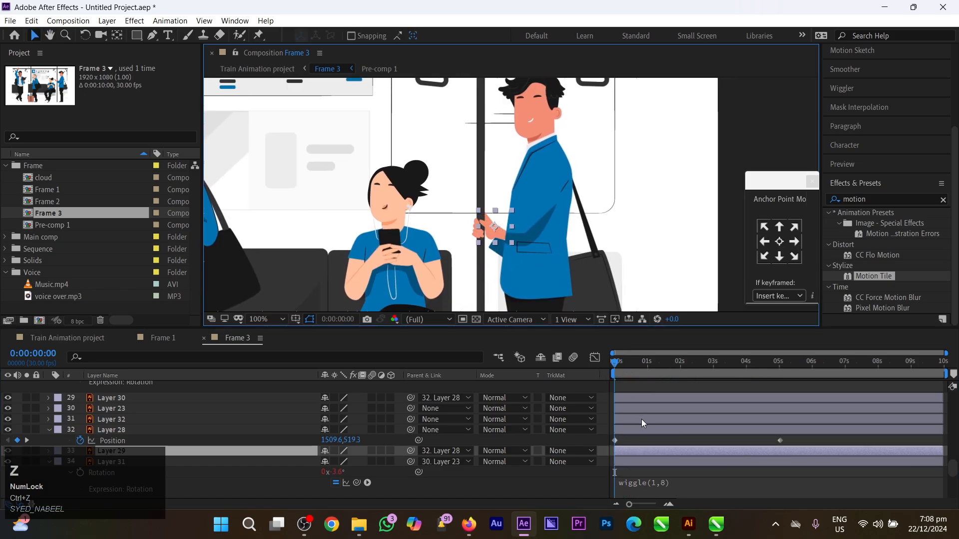
Nudge the rear sleeve, Layer 28, upward at 0:00:00:00 to position 1509.6, 472.3
{"action": "left_click", "coordinate": [636, 439]}
{"action": "left_click", "coordinate": [636, 433]}
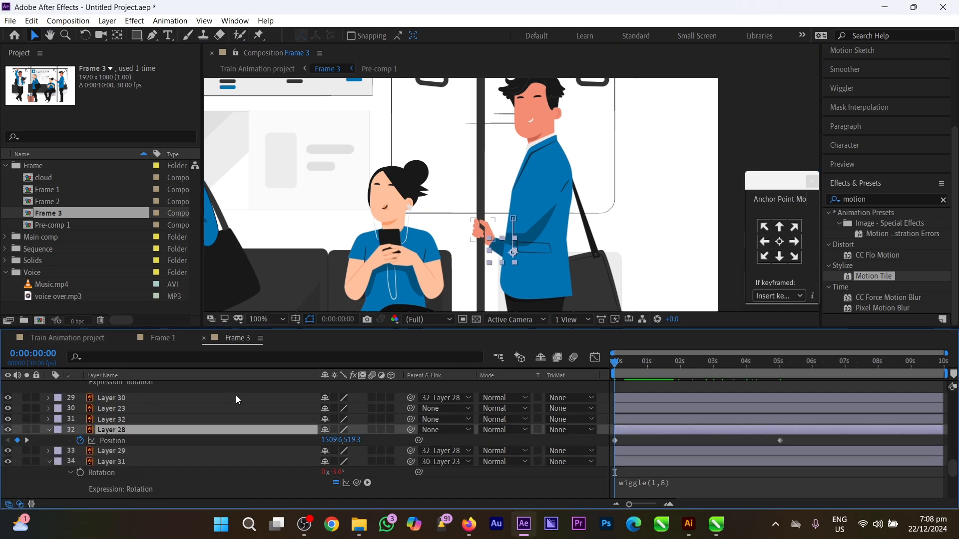
{"action": "key", "text": "Up"}
{"action": "key", "text": "Up"}
{"action": "key", "text": "Up"}
{"action": "key", "text": "Up"}
{"action": "key", "text": "Up"}
{"action": "key", "text": "Up"}
{"action": "key", "text": "Up"}
{"action": "key", "text": "Up"}
{"action": "key", "text": "Up"}
{"action": "key", "text": "Up"}
{"action": "key", "text": "Up"}
{"action": "key", "text": "Up"}
{"action": "key", "text": "Up"}
{"action": "key", "text": "Up"}
{"action": "key", "text": "Up"}
{"action": "key", "text": "Up"}
{"action": "key", "text": "Up"}
{"action": "key", "text": "Up"}
{"action": "key", "text": "Up"}
{"action": "key", "text": "Up"}
{"action": "key", "text": "Up"}
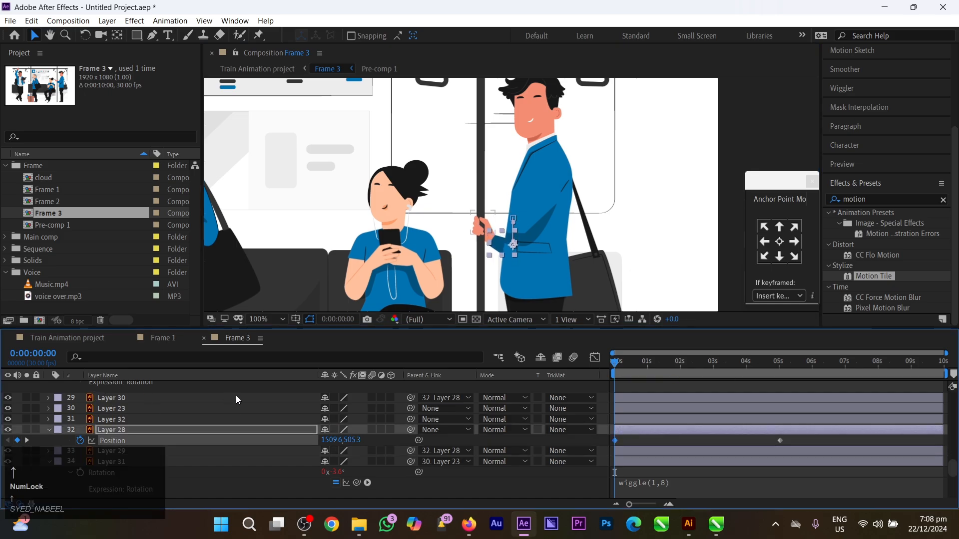
{"action": "key", "text": "Up"}
{"action": "key", "text": "Up"}
{"action": "key", "text": "Up"}
{"action": "key", "text": "Up"}
{"action": "key", "text": "Up"}
{"action": "key", "text": "Up"}
{"action": "key", "text": "Up"}
{"action": "key", "text": "Up"}
{"action": "key", "text": "Up"}
{"action": "key", "text": "Up"}
{"action": "key", "text": "Up"}
{"action": "key", "text": "Up"}
{"action": "key", "text": "Up"}
{"action": "key", "text": "Up"}
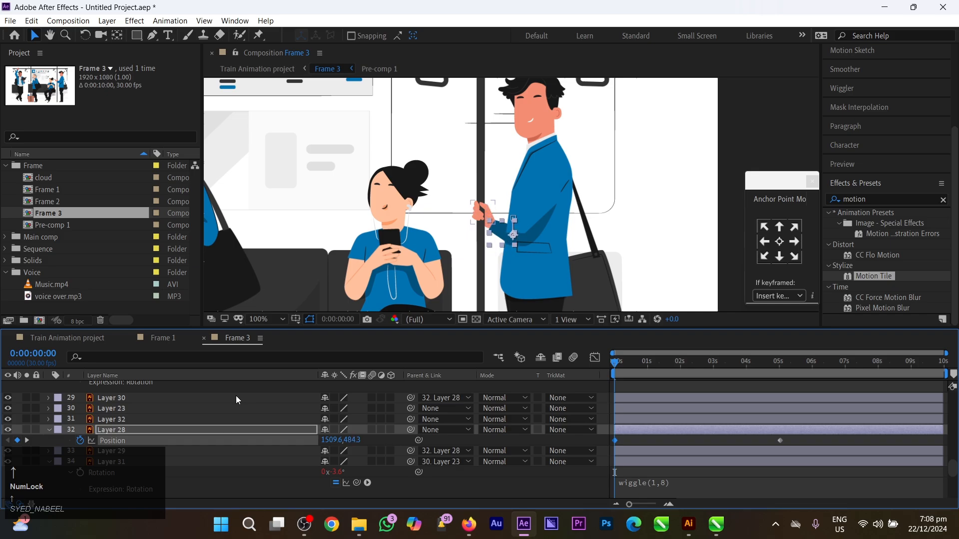
{"action": "key", "text": "Up"}
{"action": "key", "text": "Up"}
{"action": "key", "text": "Up"}
{"action": "key", "text": "Up"}
{"action": "key", "text": "Up"}
{"action": "key", "text": "Up"}
{"action": "key", "text": "Up"}
{"action": "key", "text": "Up"}
{"action": "key", "text": "Up"}
{"action": "key", "text": "Up"}
{"action": "key", "text": "Up"}
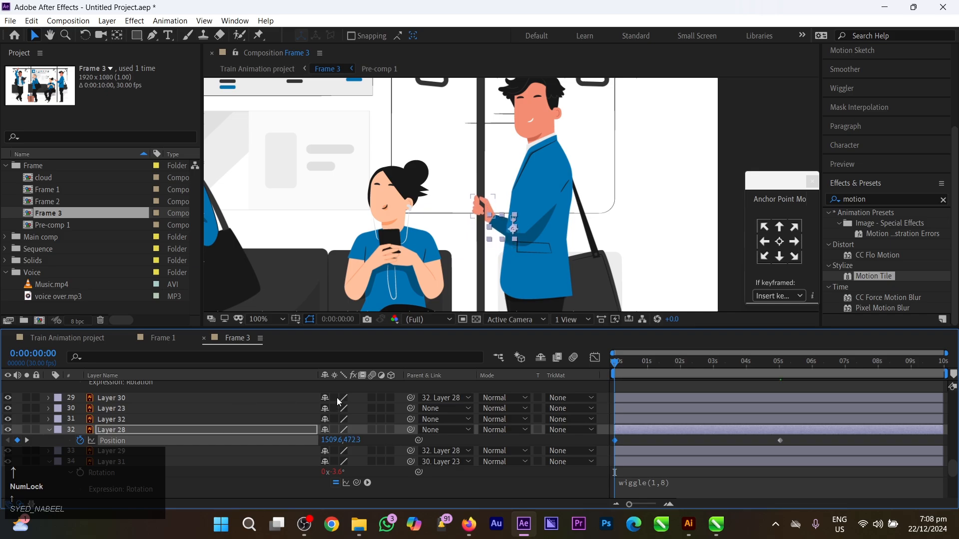
At 0:00:05:01, raise the rear sleeve, Layer 28, to position 1509.6, 419.3
{"action": "left_click_drag", "start_coordinate": [717, 371], "coordinate": [778, 367]}
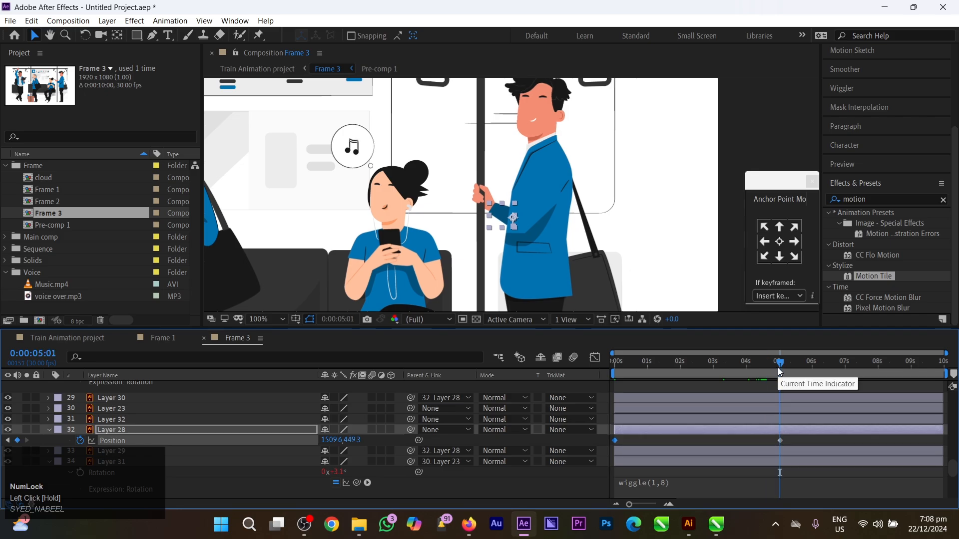
{"action": "key", "text": "shift+Up"}
{"action": "key", "text": "shift+Up"}
{"action": "key", "text": "shift+Up"}
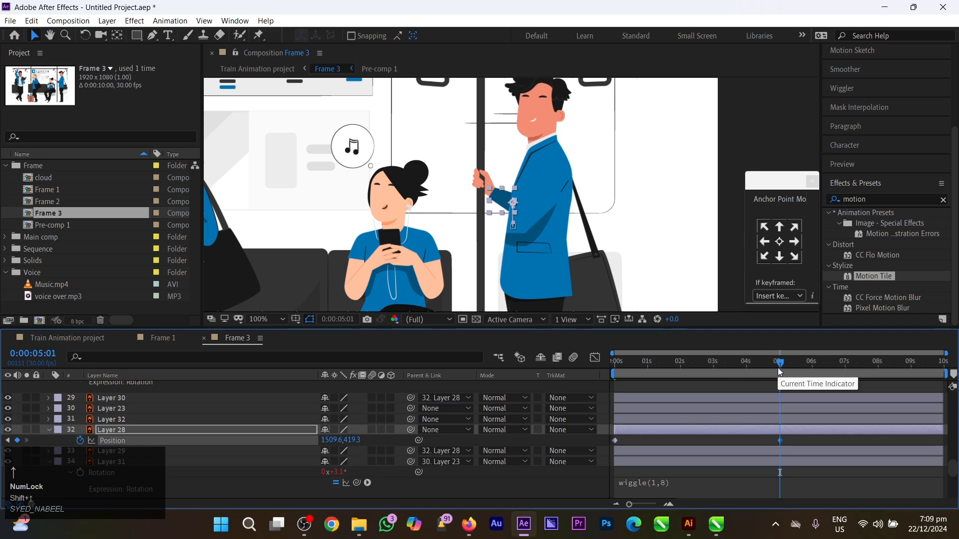
Lower Layer 28 to position 1509.6, 429.3 at 0:00:05:01 and apply Easy Ease to both of its position keyframes
{"action": "key", "text": "Down"}
{"action": "key", "text": "Down"}
{"action": "key", "text": "Down"}
{"action": "key", "text": "Down"}
{"action": "key", "text": "Down"}
{"action": "key", "text": "Down"}
{"action": "key", "text": "Down"}
{"action": "key", "text": "Down"}
{"action": "key", "text": "Down"}
{"action": "key", "text": "Down"}
{"action": "left_click", "coordinate": [766, 369]}
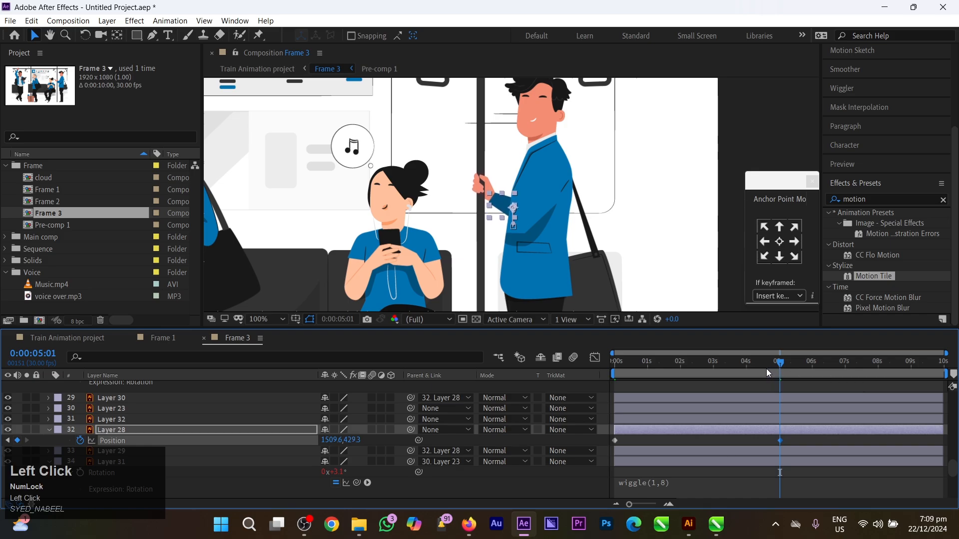
{"action": "left_click_drag", "start_coordinate": [766, 368], "coordinate": [605, 376]}
{"action": "key", "text": "space"}
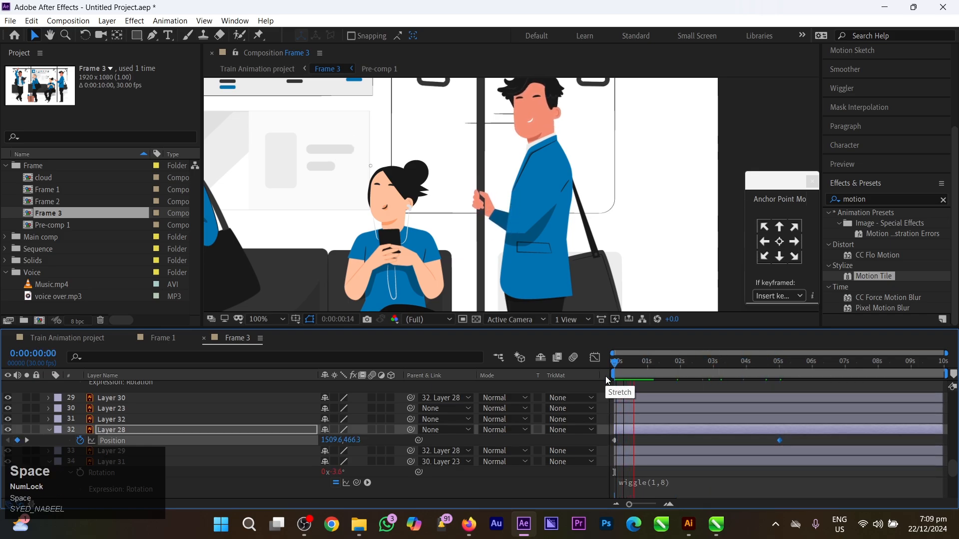
{"action": "left_click_drag", "start_coordinate": [798, 442], "coordinate": [541, 439]}
{"action": "key", "text": "F9"}
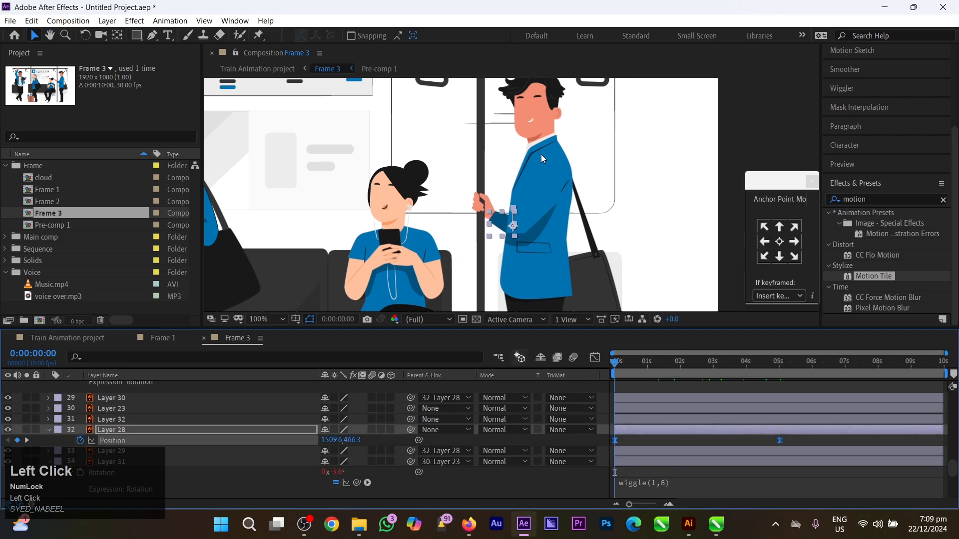
Make Layer 27, the man's arm with the phone, visible again and preview the Frame 3 animation
{"action": "scroll", "coordinate": [50, 424], "scroll_direction": "down", "scroll_amount": 5}
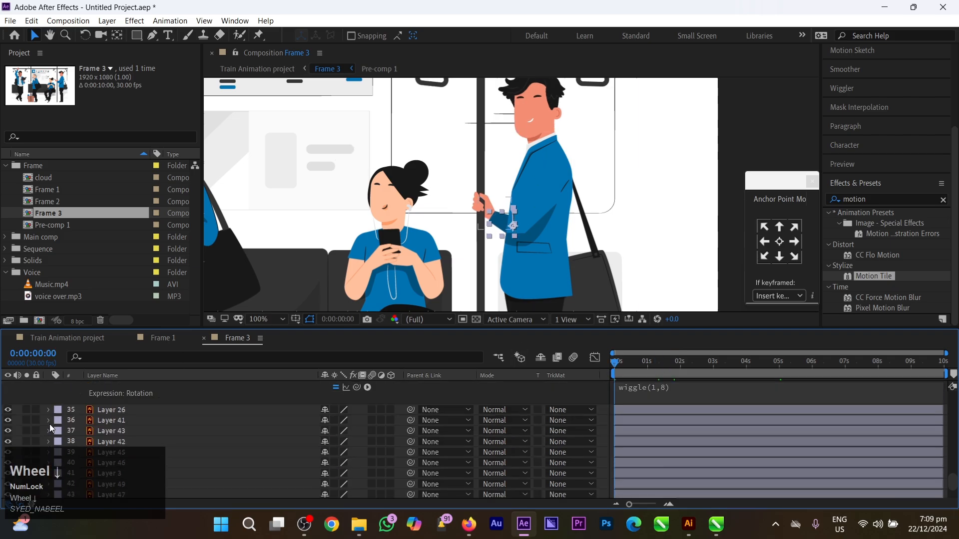
{"action": "scroll", "coordinate": [50, 424], "scroll_direction": "up", "scroll_amount": 8}
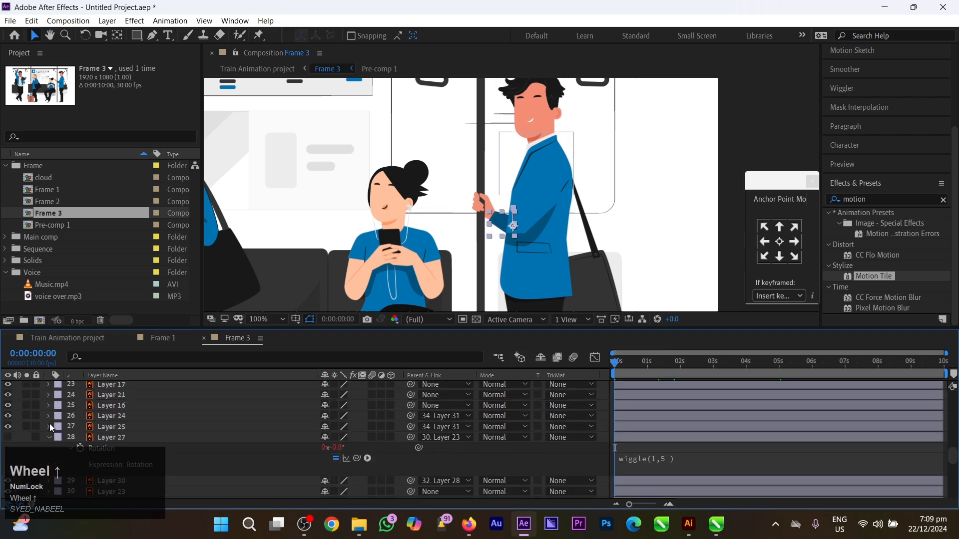
{"action": "left_click", "coordinate": [8, 438]}
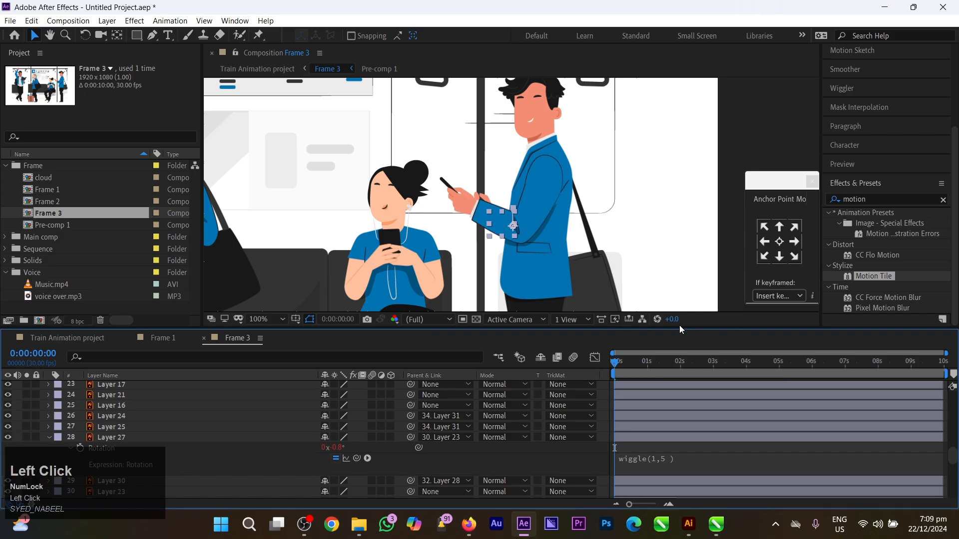
{"action": "key", "text": "space"}
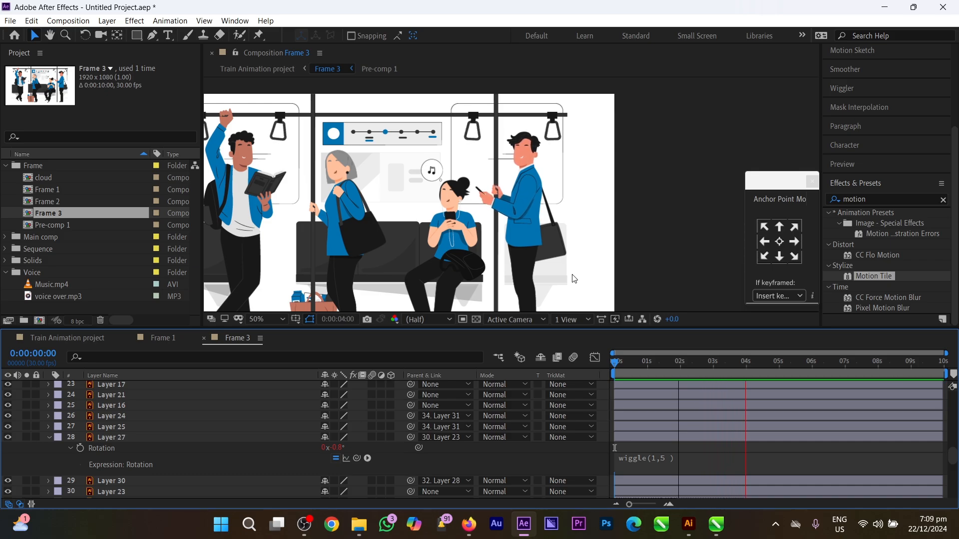
{"action": "key", "text": "space"}
{"action": "left_click", "coordinate": [630, 363]}
Move the anchor point of the standing man's shoulder bag layer to the top of its strap
{"action": "scroll", "coordinate": [549, 250], "scroll_direction": "up", "scroll_amount": 1}
{"action": "key", "text": "space"}
{"action": "left_click_drag", "start_coordinate": [605, 292], "coordinate": [565, 238]}
{"action": "left_click", "coordinate": [558, 206]}
{"action": "key", "text": "y"}
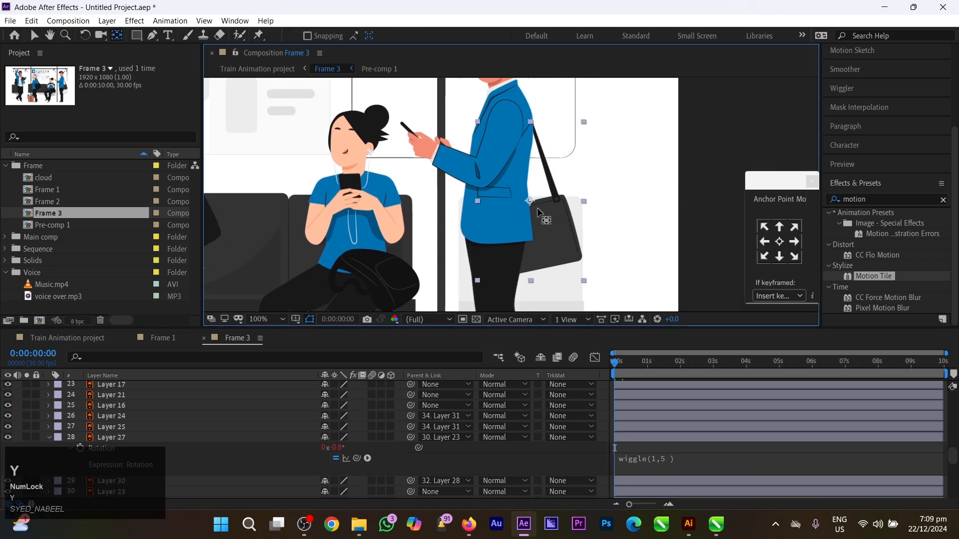
{"action": "left_click_drag", "start_coordinate": [531, 201], "coordinate": [532, 121]}
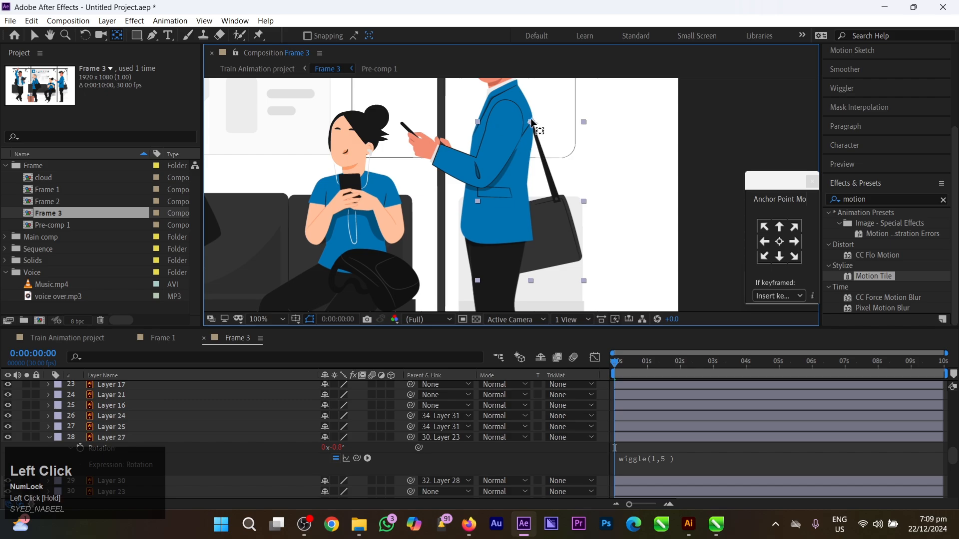
Add the expression wiggle(1,1) to the rotation of Layer 26, the shoulder bag, and preview it
{"action": "key", "text": "r"}
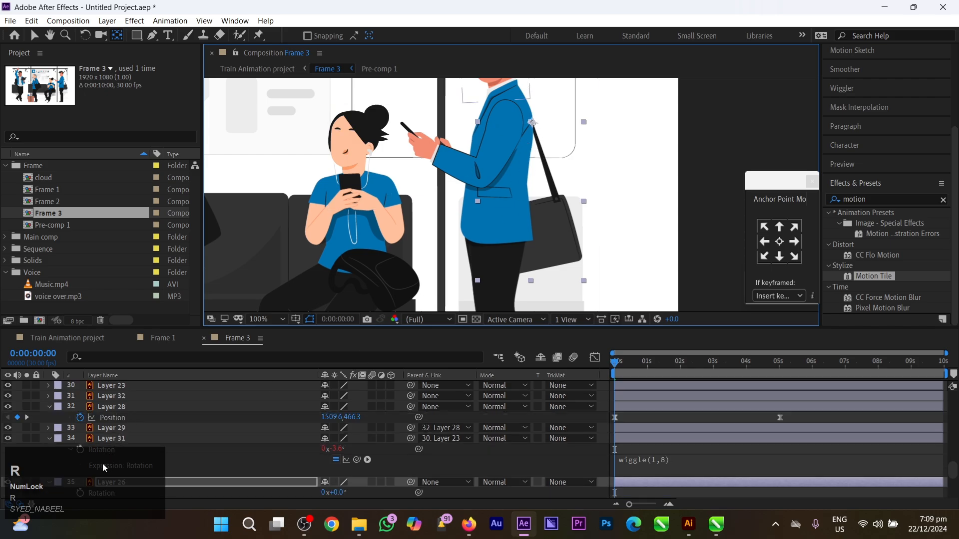
{"action": "scroll", "coordinate": [103, 463], "scroll_direction": "down", "scroll_amount": 2}
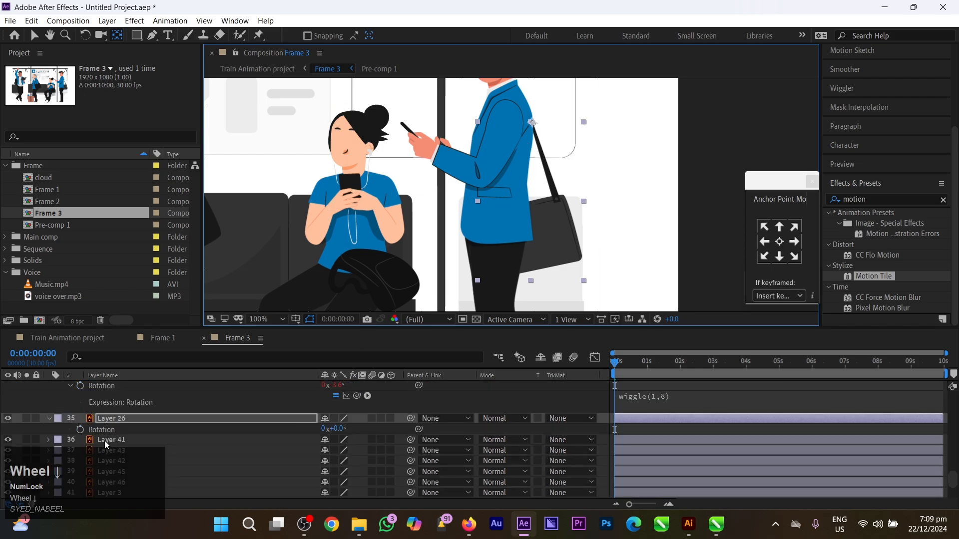
{"action": "left_click", "coordinate": [80, 430], "text": "alt"}
{"action": "type", "text": "w"}
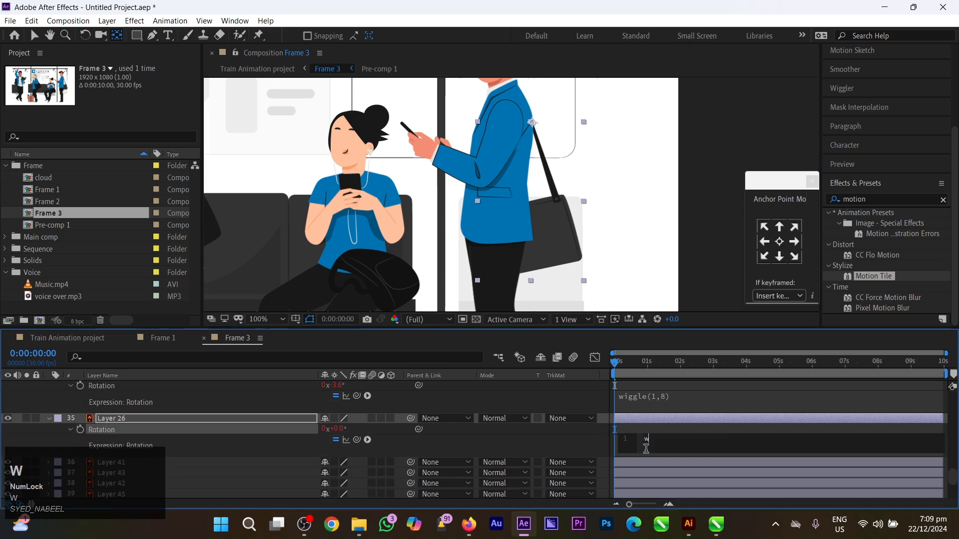
{"action": "left_click", "coordinate": [669, 493]}
{"action": "type", "text": "1,1)"}
{"action": "left_click", "coordinate": [683, 426]}
{"action": "key", "text": "space"}
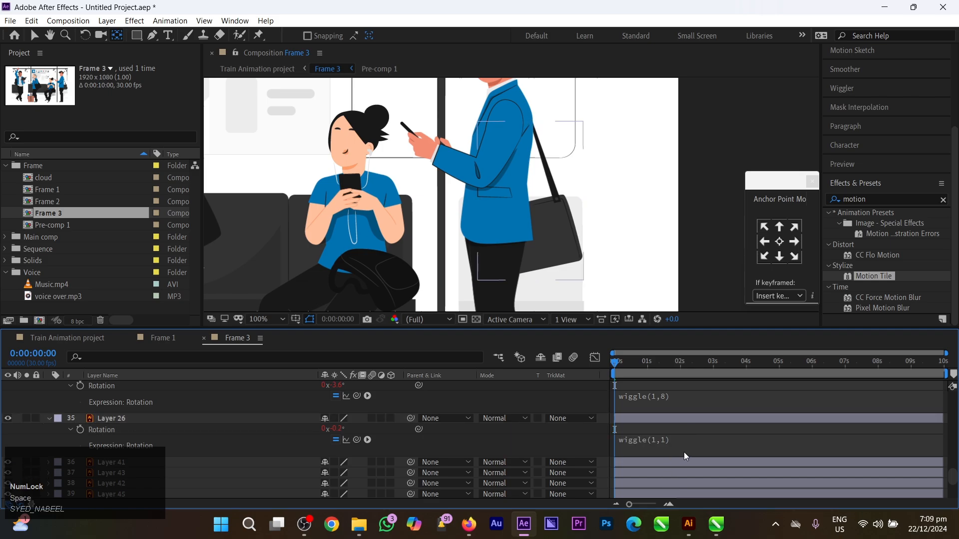
Change Layer 26's rotation expression to wiggle(1,2), preview the swing and return to the start of the timeline
{"action": "left_click", "coordinate": [679, 443]}
{"action": "double_click", "coordinate": [687, 438]}
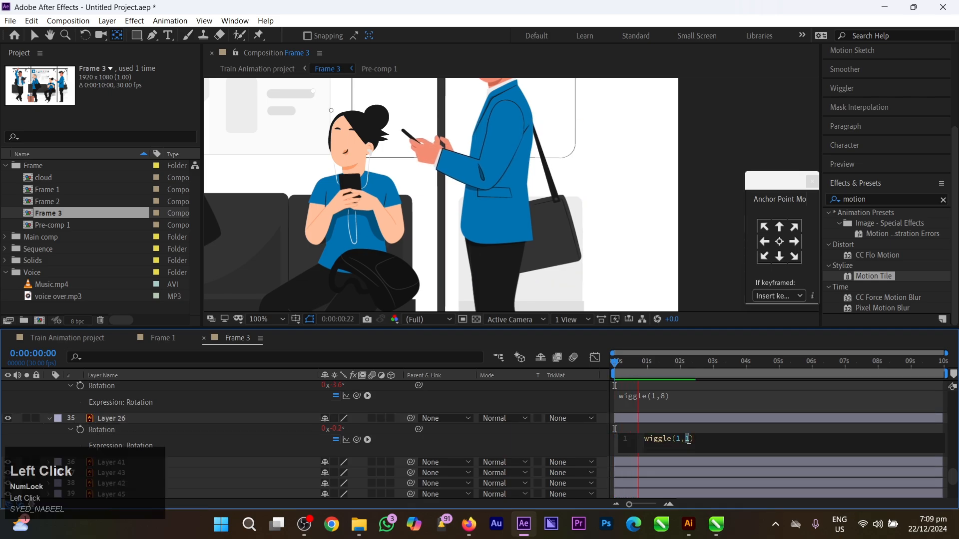
{"action": "type", "text": "2"}
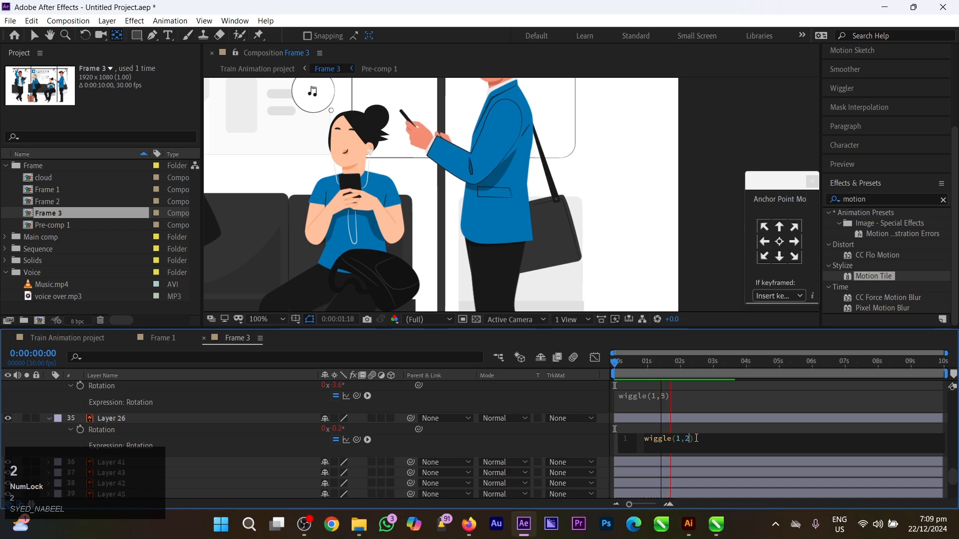
{"action": "left_click", "coordinate": [682, 363]}
{"action": "key", "text": "space"}
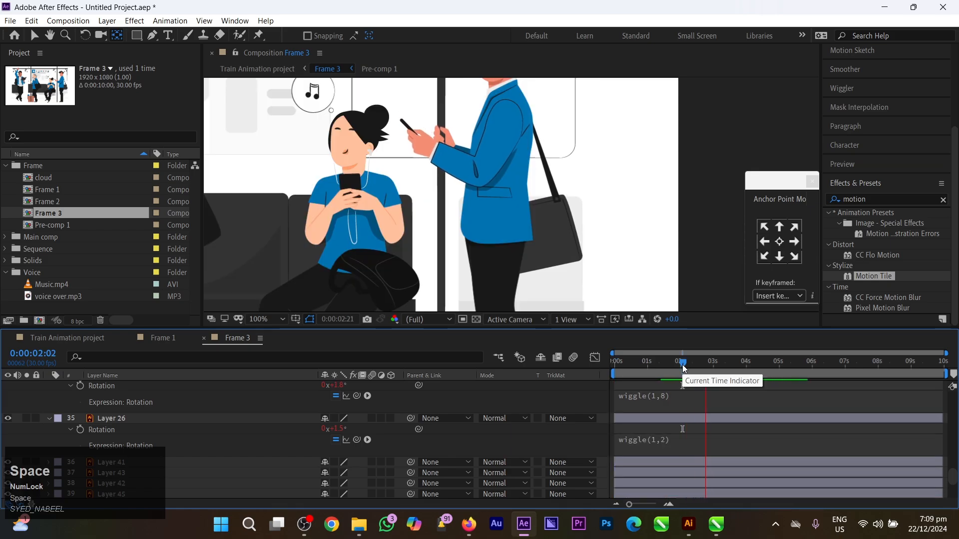
{"action": "scroll", "coordinate": [594, 218], "scroll_direction": "down", "scroll_amount": 2}
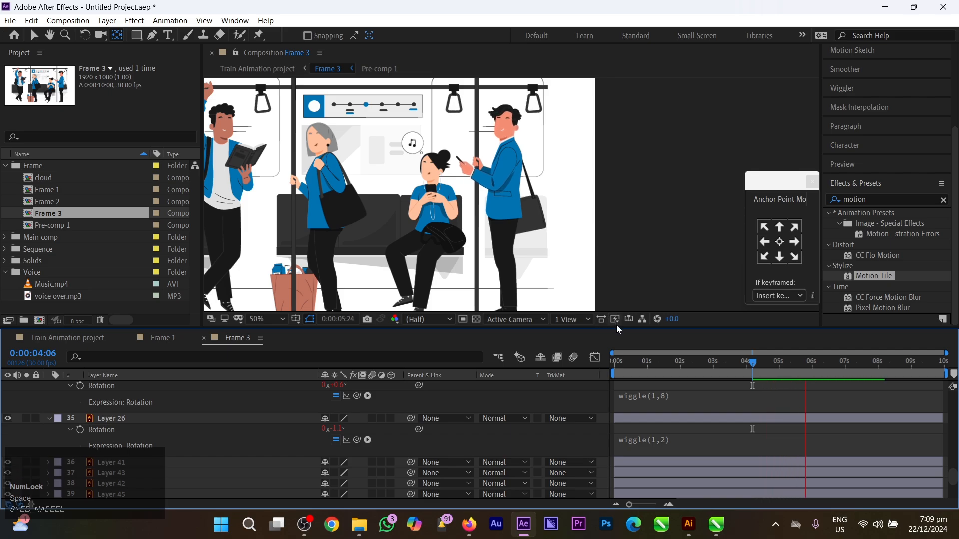
{"action": "left_click_drag", "start_coordinate": [727, 365], "coordinate": [517, 303]}
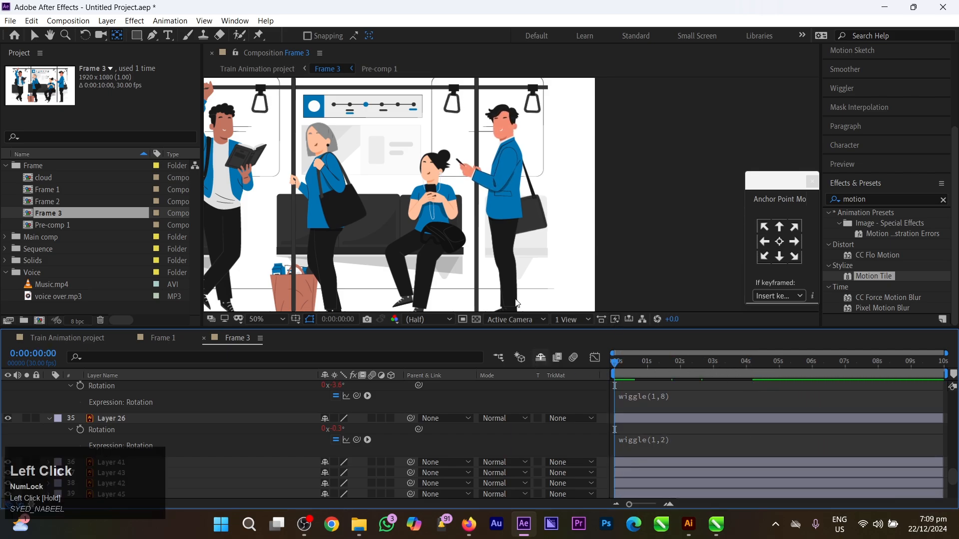
Try moving the standing man's torso layer in the composition, and undo the move
{"action": "scroll", "coordinate": [511, 192], "scroll_direction": "up", "scroll_amount": 2}
{"action": "key", "text": "v"}
{"action": "left_click_drag", "start_coordinate": [504, 232], "coordinate": [535, 200]}
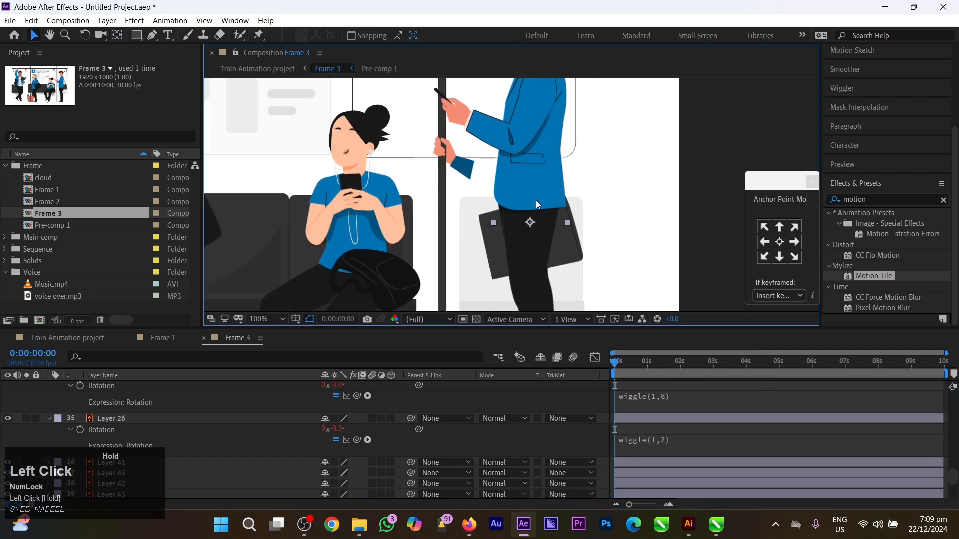
{"action": "key", "text": "ctrl+z"}
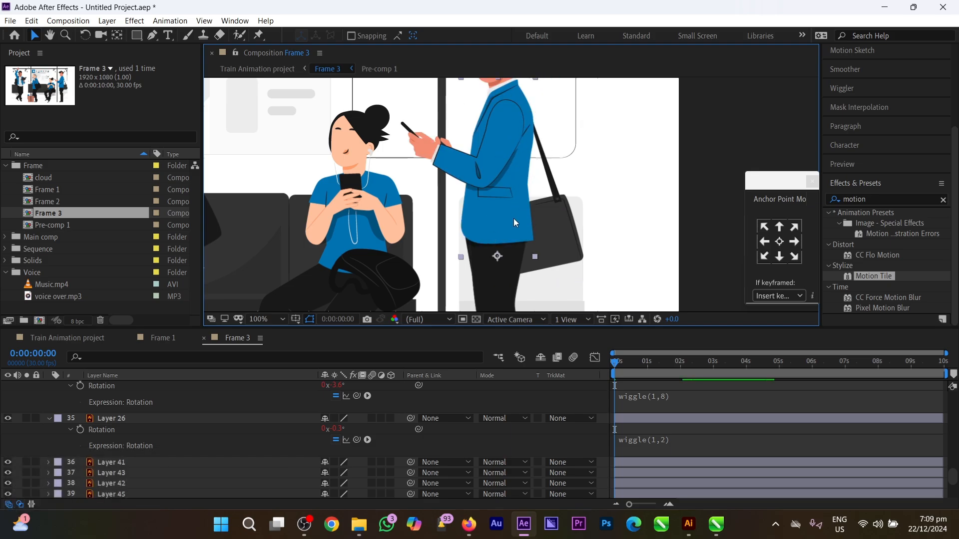
Try rotating Layer 23, the standing man's torso, undo the rotation and deselect all layers
{"action": "scroll", "coordinate": [518, 222], "scroll_direction": "down", "scroll_amount": 2}
{"action": "key", "text": "r"}
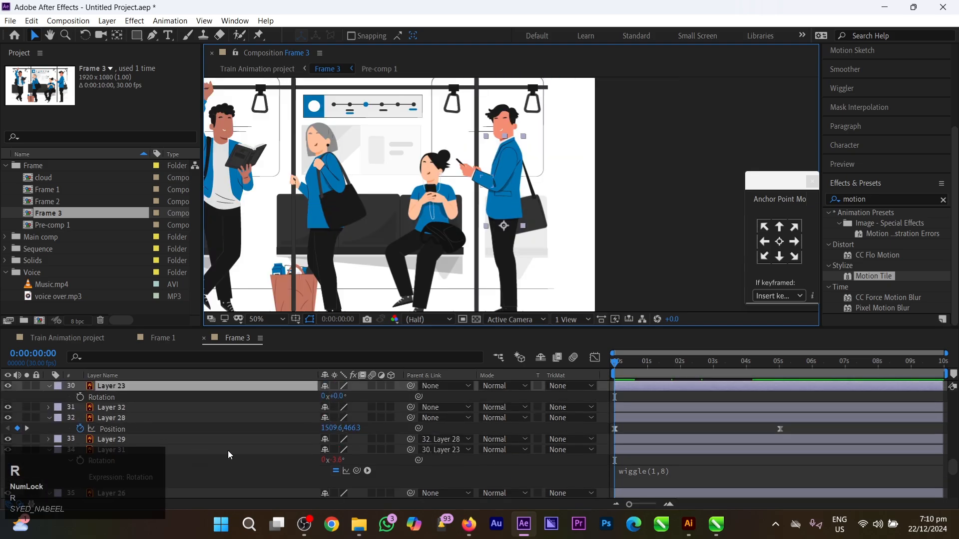
{"action": "left_click_drag", "start_coordinate": [324, 401], "coordinate": [321, 405]}
{"action": "key", "text": "ctrl+z"}
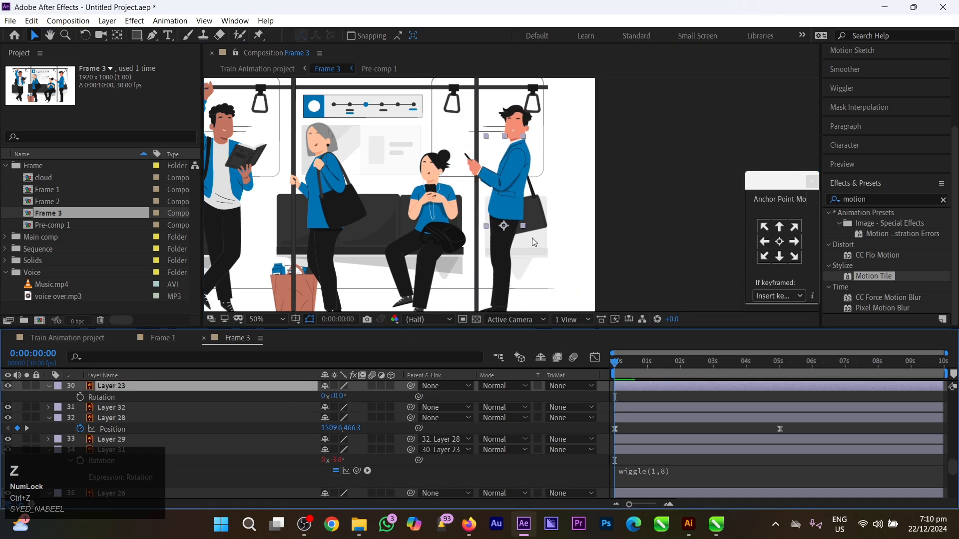
{"action": "scroll", "coordinate": [532, 238], "scroll_direction": "up", "scroll_amount": 2}
{"action": "scroll", "coordinate": [532, 238], "scroll_direction": "down", "scroll_amount": 1}
{"action": "key", "text": "ctrl+shift+a"}
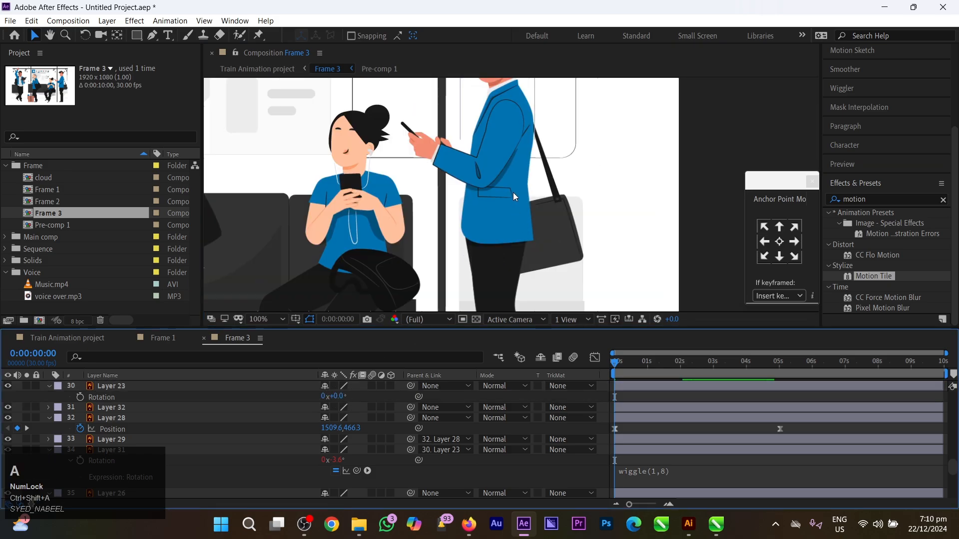
{"action": "left_click", "coordinate": [615, 366]}
{"action": "scroll", "coordinate": [404, 268], "scroll_direction": "down", "scroll_amount": 2}
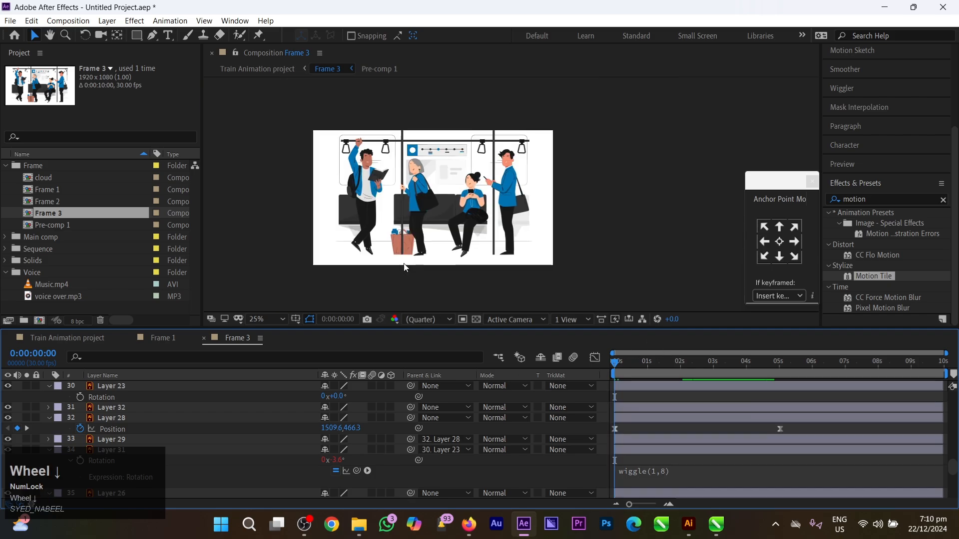
{"action": "left_click_drag", "start_coordinate": [418, 254], "coordinate": [468, 235]}
{"action": "scroll", "coordinate": [506, 198], "scroll_direction": "up", "scroll_amount": 2}
{"action": "left_click_drag", "start_coordinate": [573, 177], "coordinate": [464, 252]}
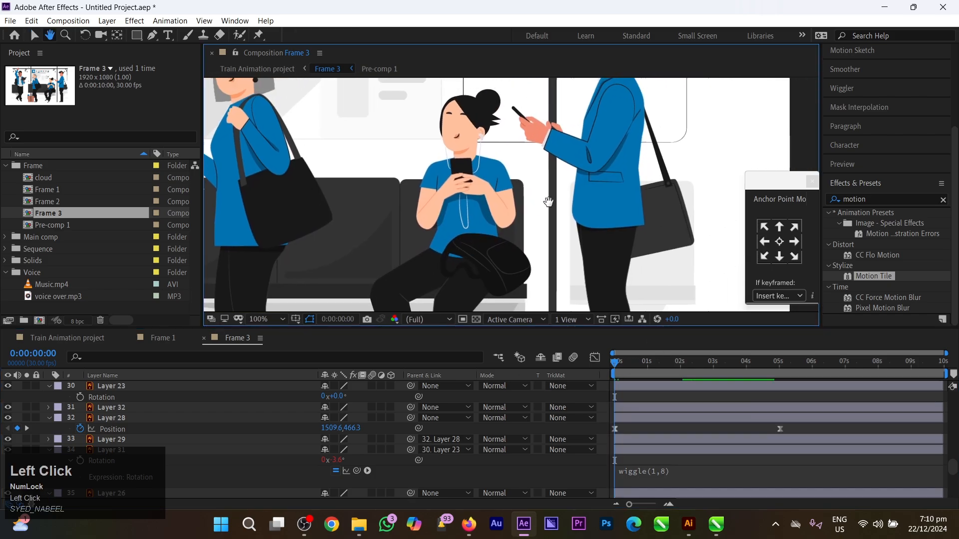
{"action": "left_click_drag", "start_coordinate": [548, 201], "coordinate": [504, 244]}
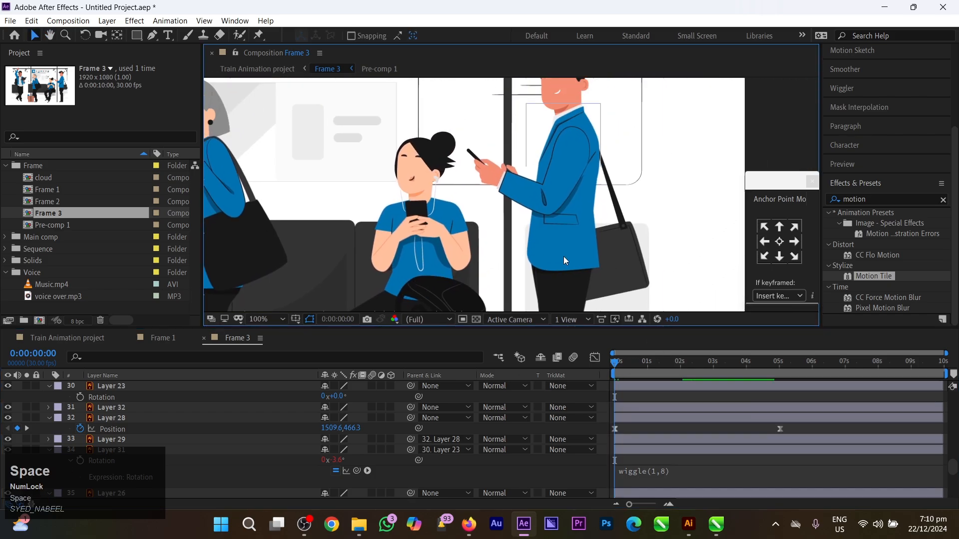
{"action": "scroll", "coordinate": [563, 256], "scroll_direction": "down", "scroll_amount": 2}
{"action": "left_click_drag", "start_coordinate": [570, 299], "coordinate": [557, 237]}
{"action": "scroll", "coordinate": [629, 223], "scroll_direction": "up", "scroll_amount": 1}
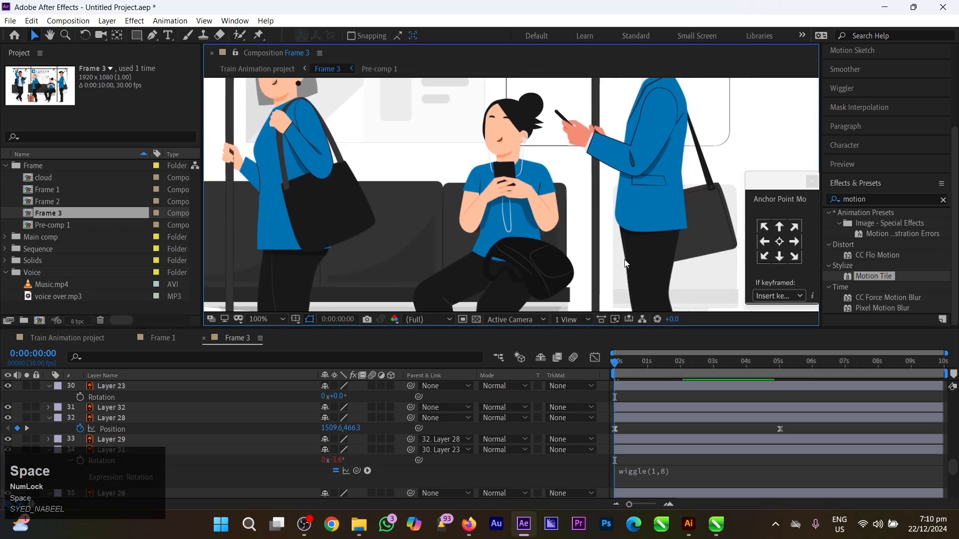
Move the anchor point of the seated woman's head layer below her chin, to the base of her neck
{"action": "left_click", "coordinate": [611, 367]}
{"action": "scroll", "coordinate": [476, 167], "scroll_direction": "up", "scroll_amount": 1}
{"action": "left_click_drag", "start_coordinate": [477, 160], "coordinate": [489, 272]}
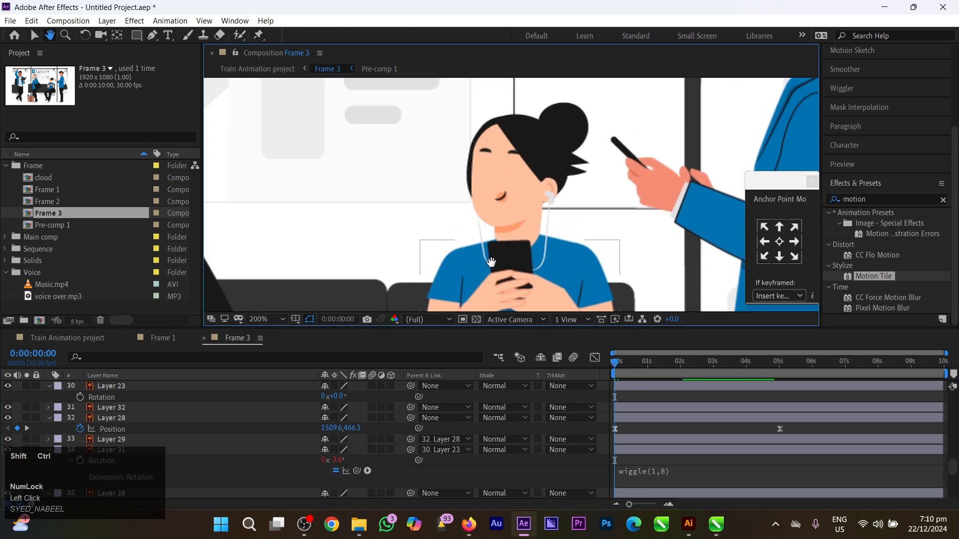
{"action": "key", "text": "ctrl+shift+a"}
{"action": "left_click", "coordinate": [506, 198]}
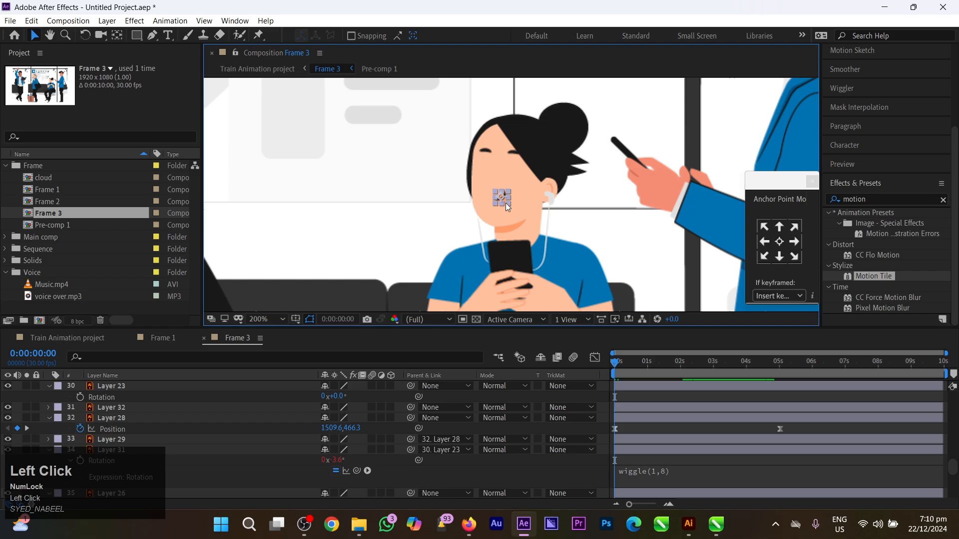
{"action": "left_click", "coordinate": [520, 178]}
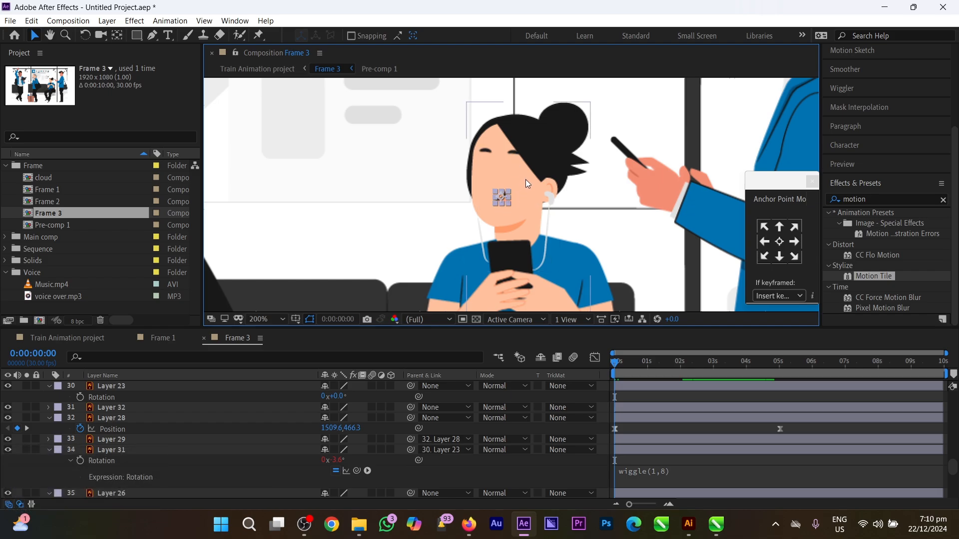
{"action": "key", "text": "y"}
{"action": "left_click_drag", "start_coordinate": [540, 212], "coordinate": [520, 257]}
Parent the seated woman's eyes (Layer 17) and mouth (Layer 21) to her head, Layer 16
{"action": "scroll", "coordinate": [202, 423], "scroll_direction": "down", "scroll_amount": 5}
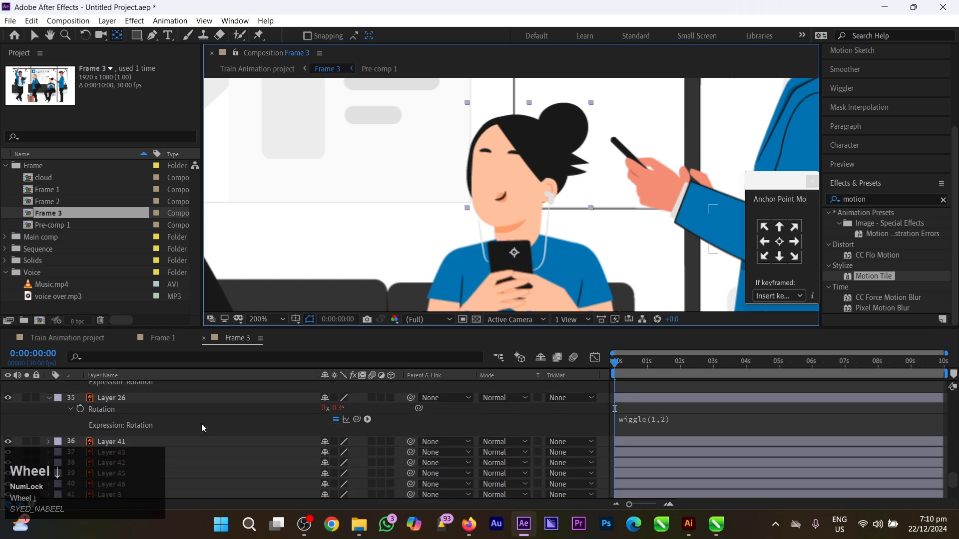
{"action": "scroll", "coordinate": [200, 423], "scroll_direction": "up", "scroll_amount": 5}
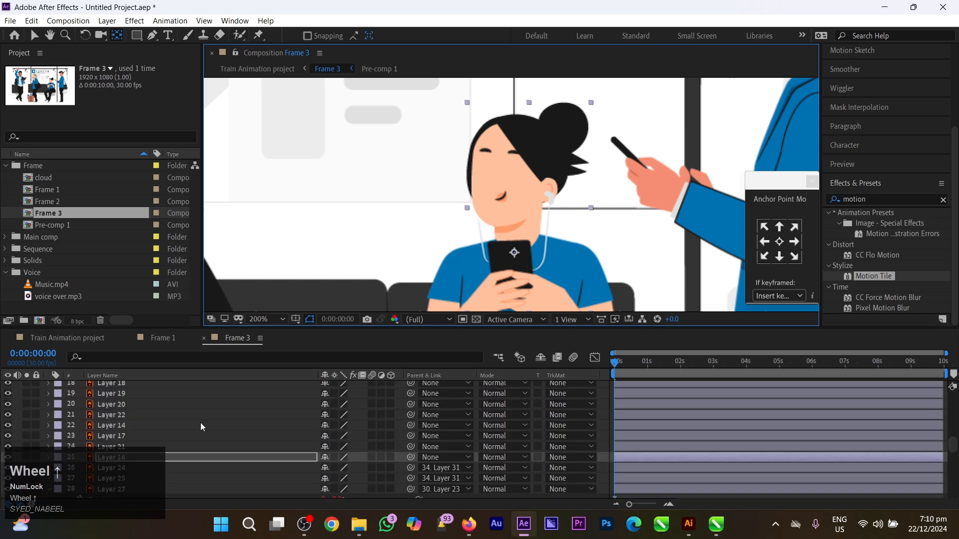
{"action": "left_click", "coordinate": [120, 426]}
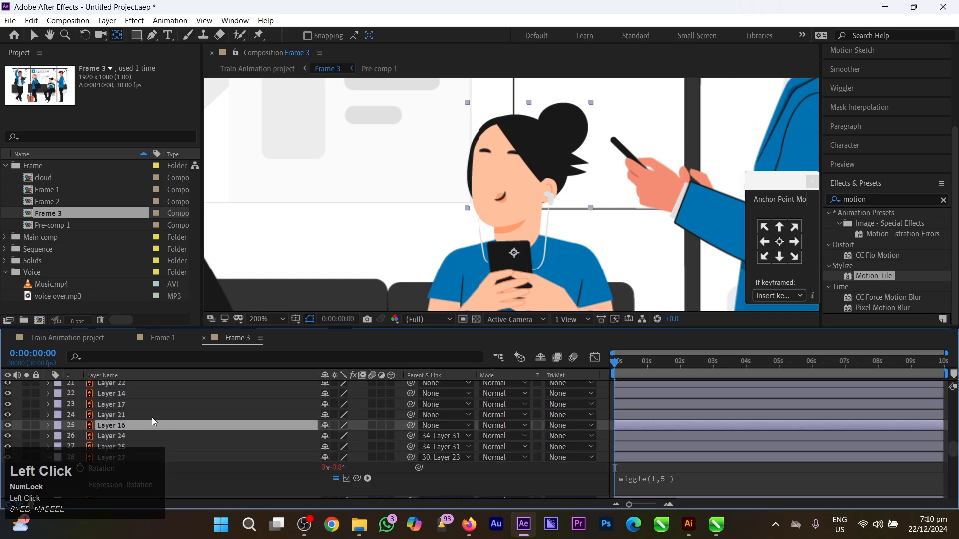
{"action": "left_click", "coordinate": [488, 154]}
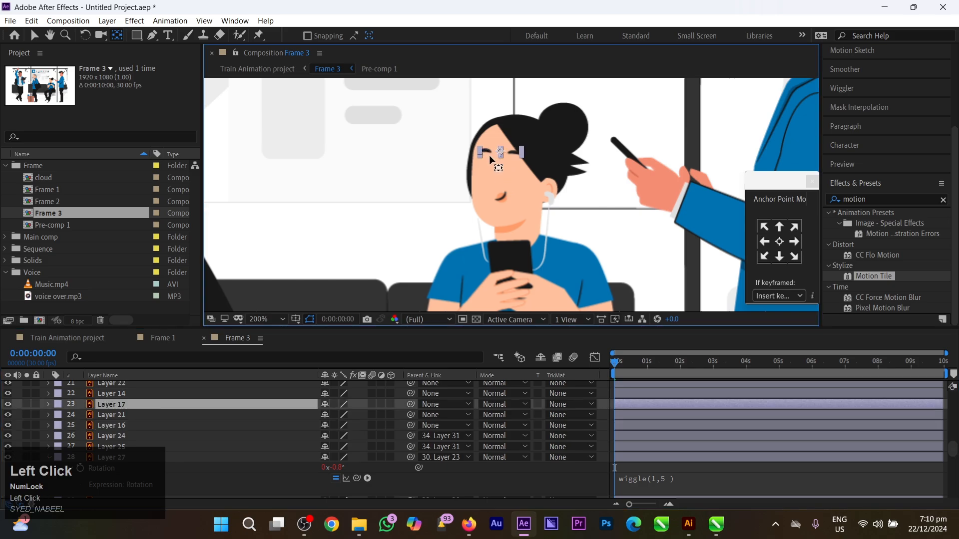
{"action": "left_click", "coordinate": [502, 198], "text": "shift"}
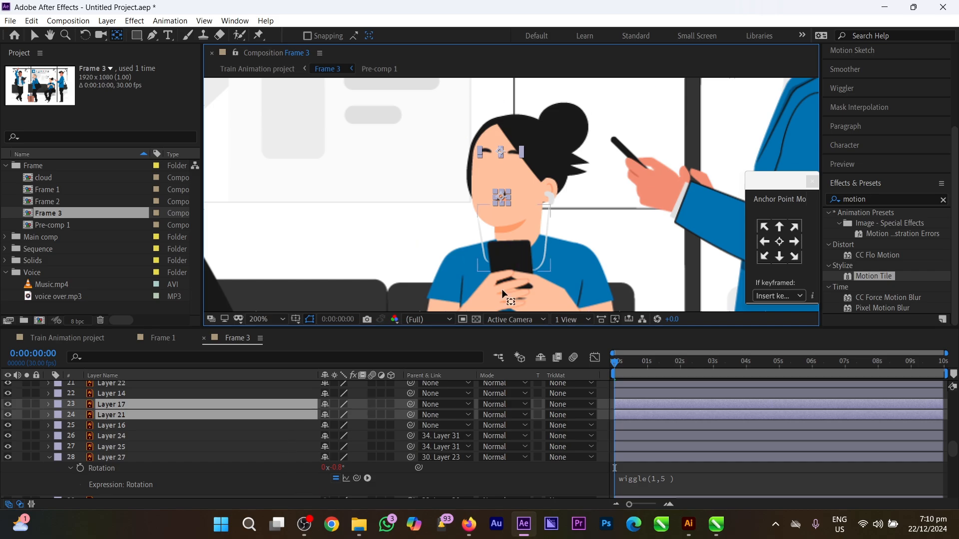
{"action": "left_click_drag", "start_coordinate": [410, 405], "coordinate": [148, 430]}
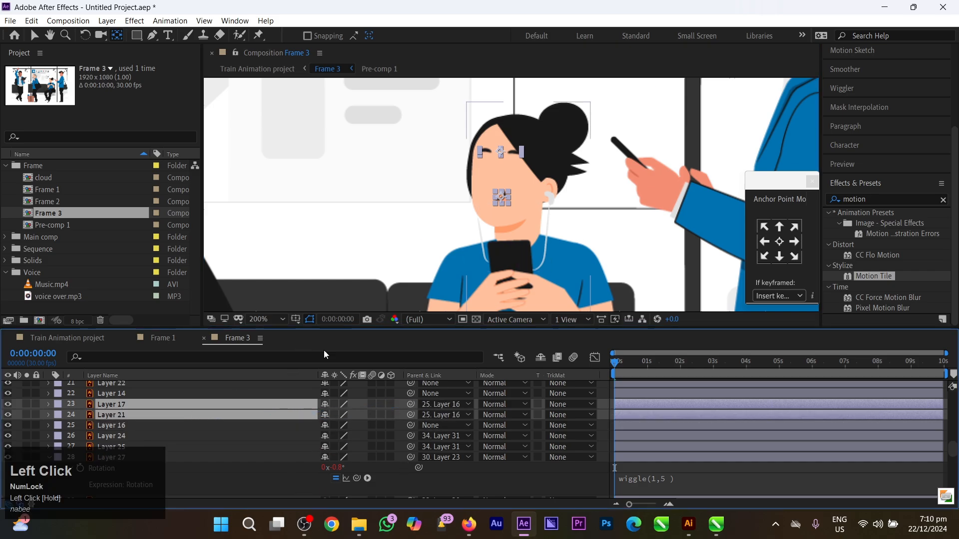
Add the expression wiggle(1,5) to the rotation of Layer 16, the seated woman's head, and preview the motion
{"action": "left_click", "coordinate": [553, 150]}
{"action": "key", "text": "r"}
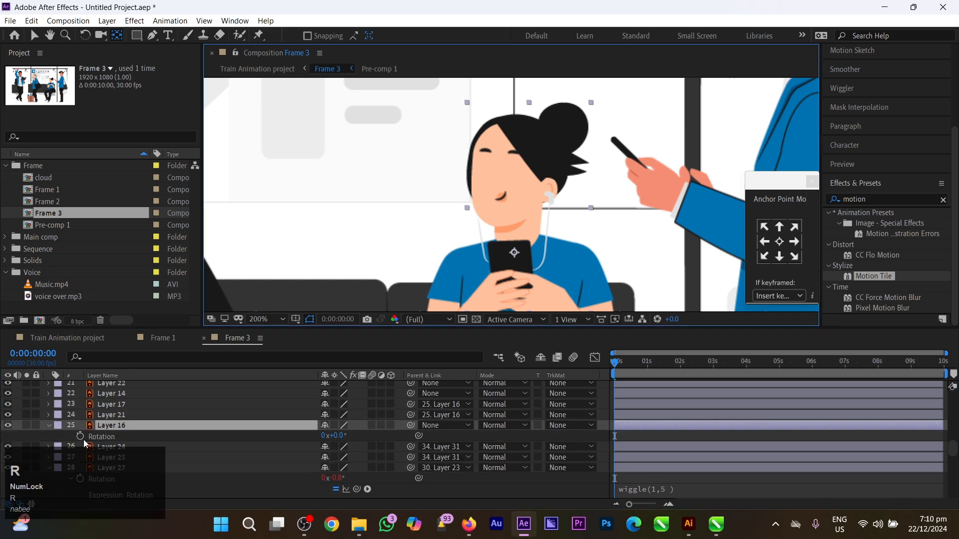
{"action": "left_click", "coordinate": [80, 436], "text": "alt"}
{"action": "type", "text": "width"}
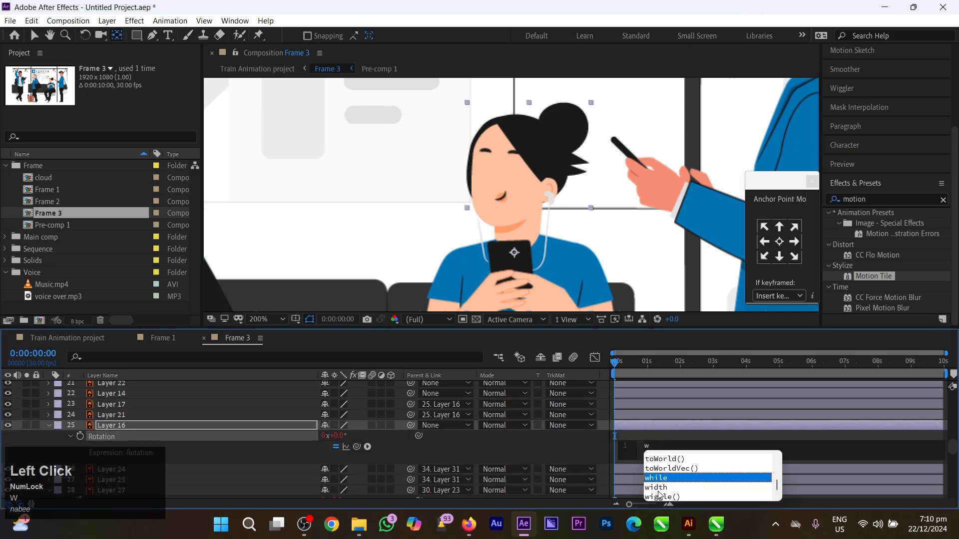
{"action": "double_click", "coordinate": [682, 449]}
{"action": "type", "text": "w"}
{"action": "double_click", "coordinate": [685, 497]}
{"action": "type", "text": "1,5"}
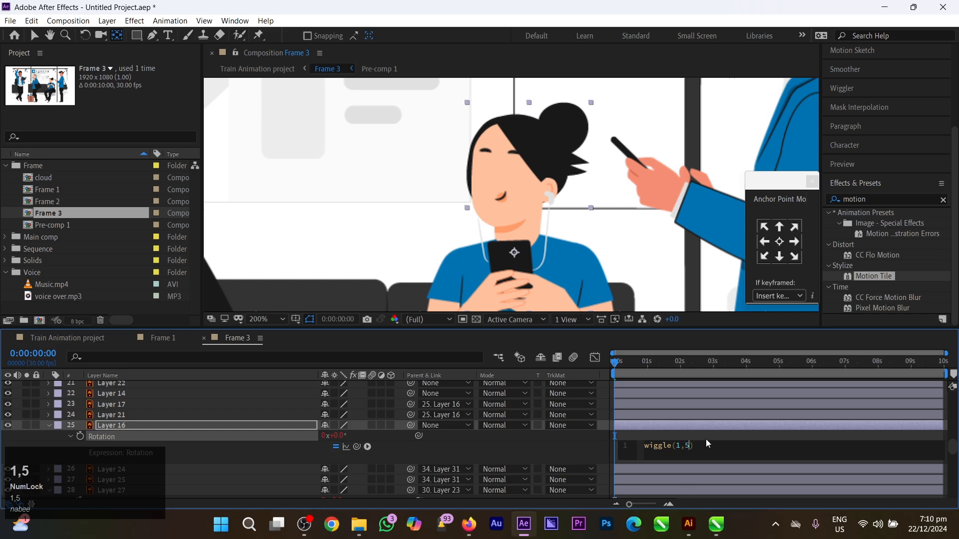
{"action": "left_click", "coordinate": [705, 439]}
{"action": "key", "text": "space"}
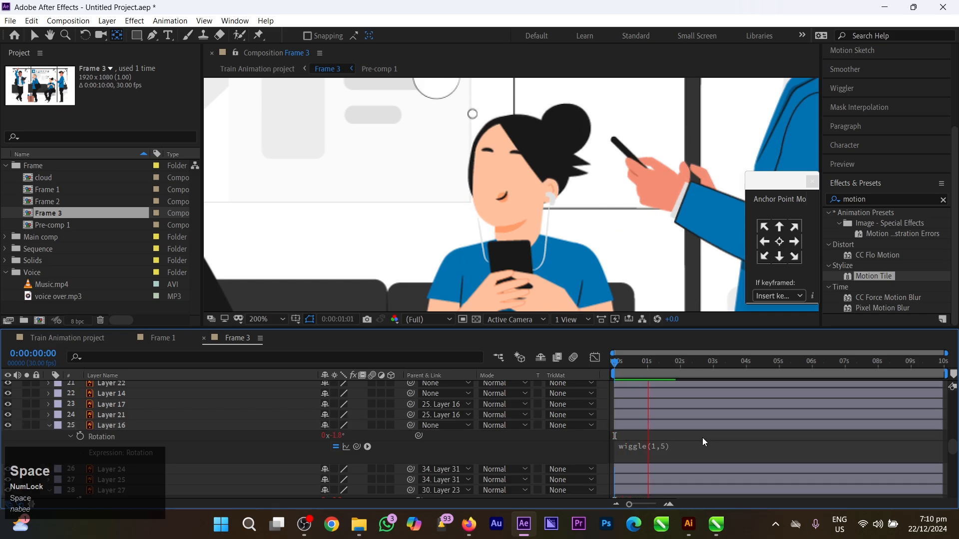
{"action": "key", "text": "space"}
{"action": "left_click", "coordinate": [609, 386]}
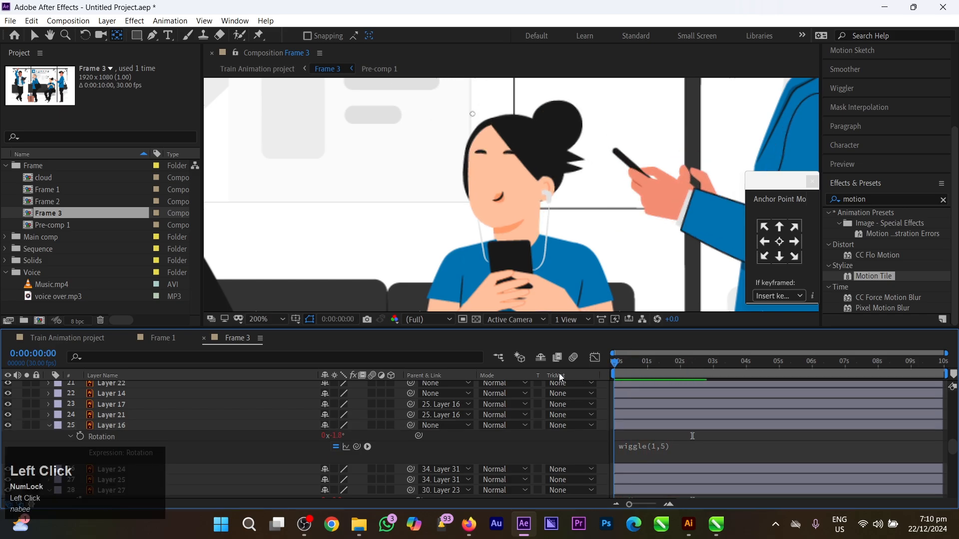
Move the anchor point of the seated woman's arms layer to the middle of its upper edge, just below her neck
{"action": "key", "text": "space"}
{"action": "left_click_drag", "start_coordinate": [532, 308], "coordinate": [547, 211]}
{"action": "left_click", "coordinate": [540, 202]}
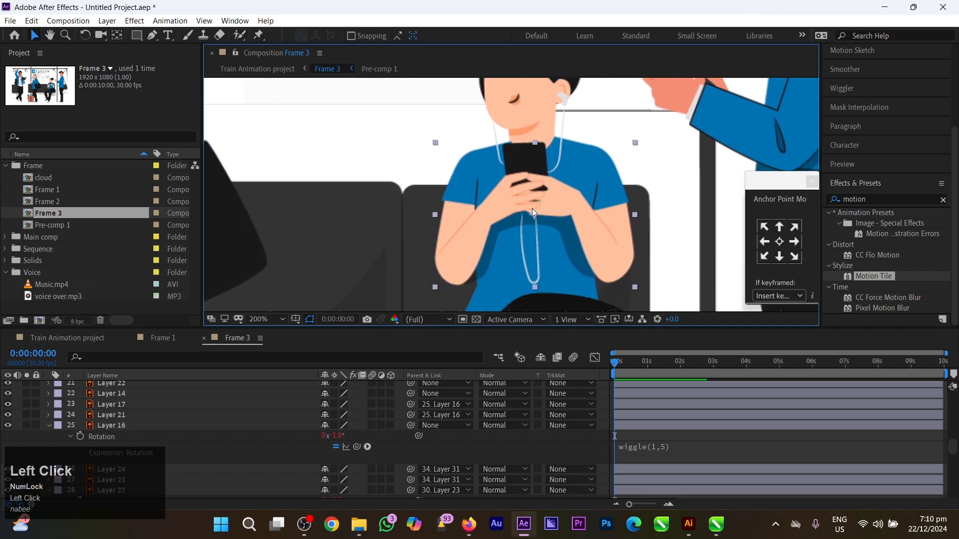
{"action": "key", "text": "y"}
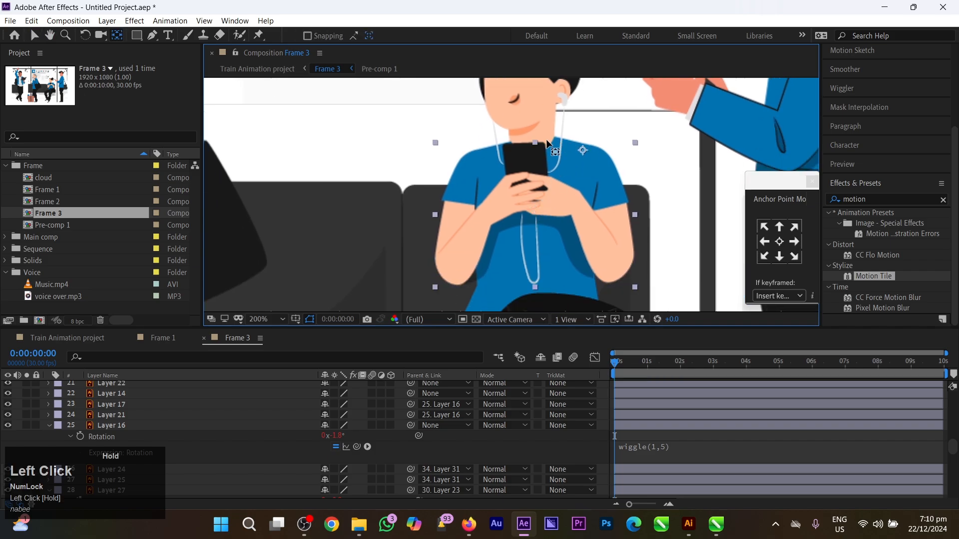
{"action": "left_click_drag", "start_coordinate": [539, 144], "coordinate": [594, 184]}
Try moving the seated woman's arms layer in the composition, and undo the move
{"action": "key", "text": "v"}
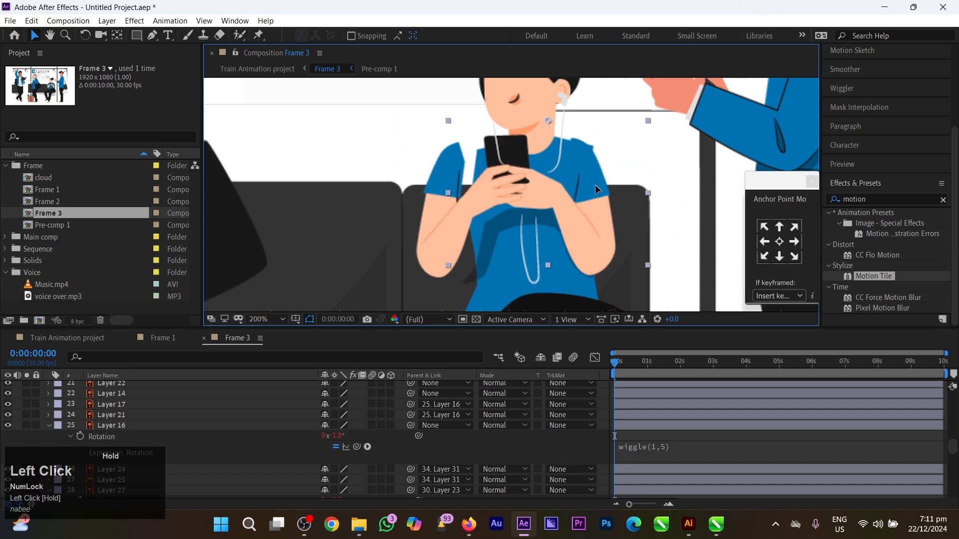
{"action": "key", "text": "ctrl+z"}
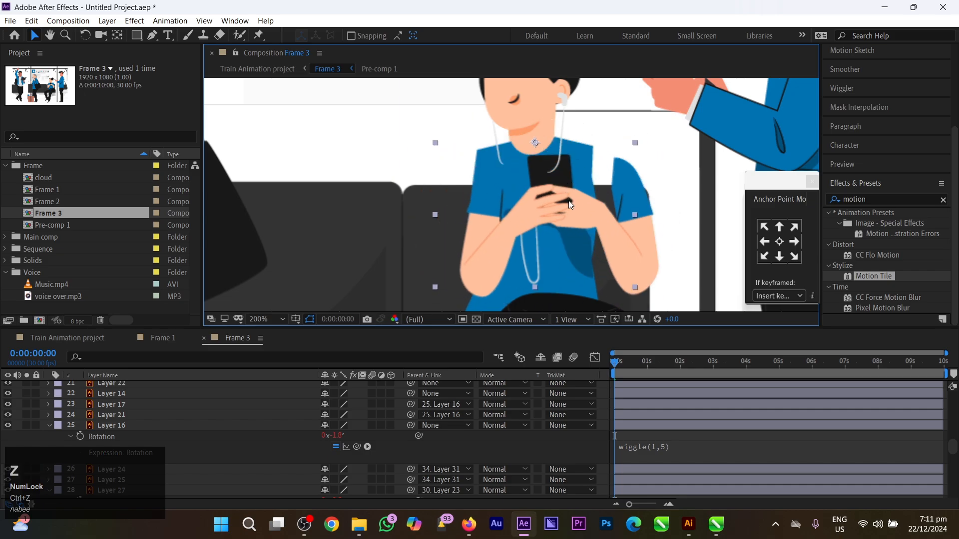
{"action": "key", "text": "ctrl+z"}
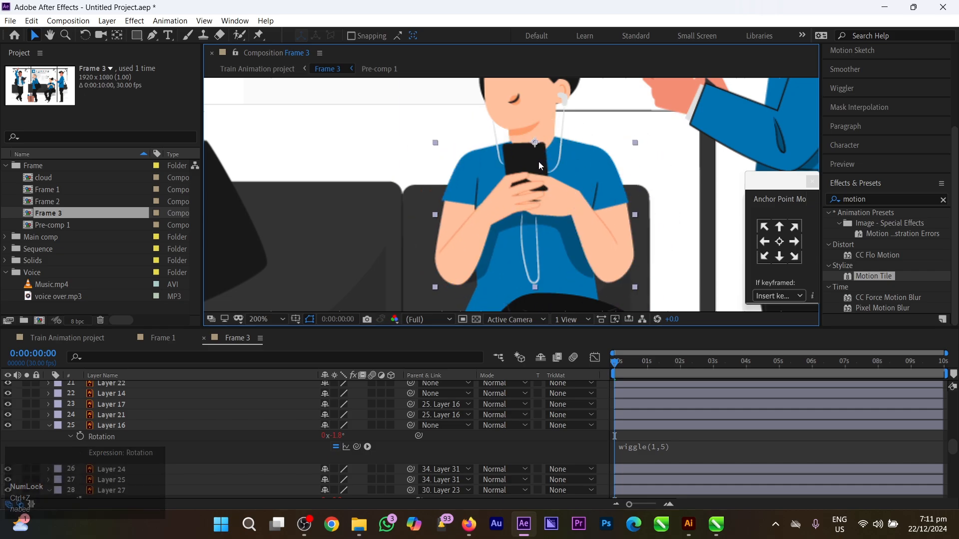
Add the expression wiggle(1,2) to the rotation of Layer 19, the seated woman's arms, and preview the motion
{"action": "key", "text": "r"}
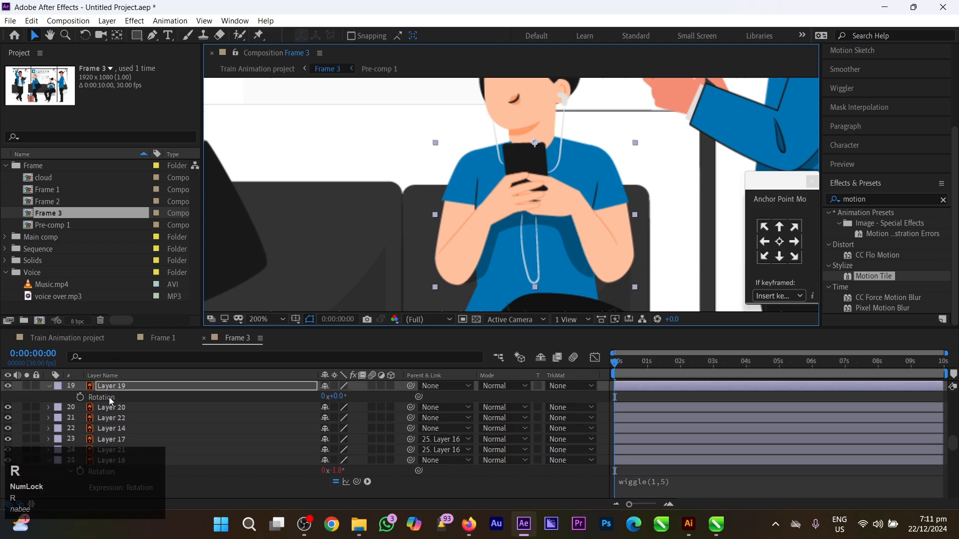
{"action": "left_click", "coordinate": [81, 398], "text": "alt"}
{"action": "type", "text": "w"}
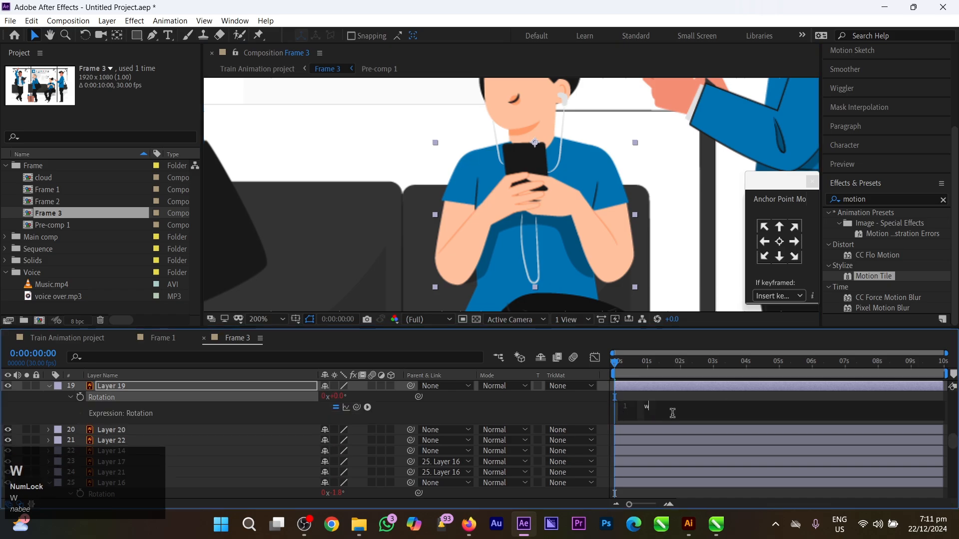
{"action": "left_click", "coordinate": [680, 457]}
{"action": "type", "text": "1"}
{"action": "type", "text": ",2)"}
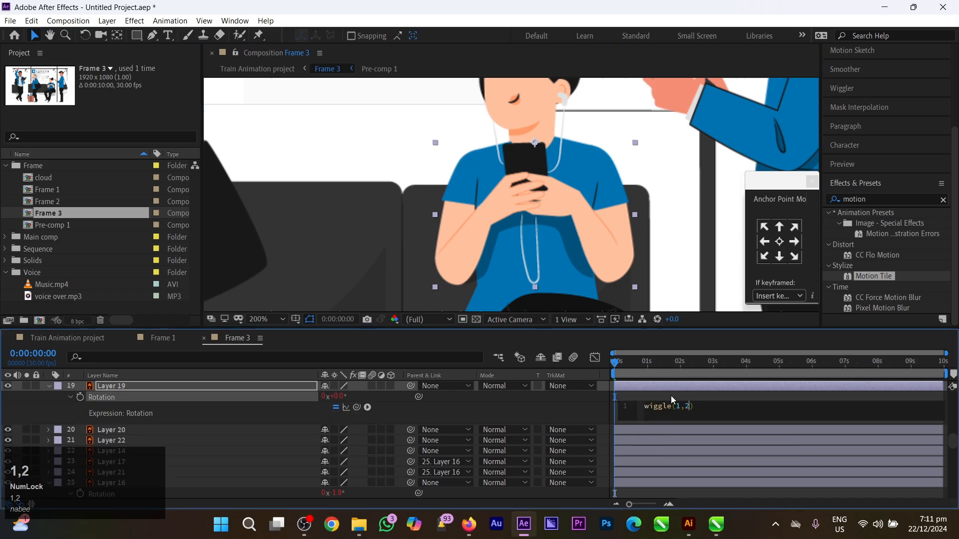
{"action": "key", "text": "space"}
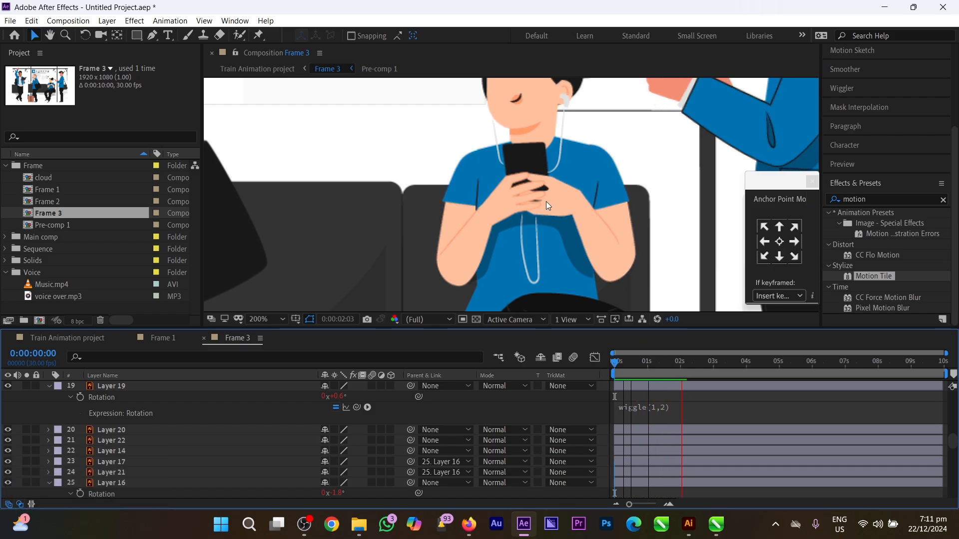
{"action": "left_click_drag", "start_coordinate": [622, 204], "coordinate": [612, 203]}
Change Layer 19's rotation expression to wiggle(1,1), preview the motion and return to the start of the timeline
{"action": "left_click", "coordinate": [675, 409]}
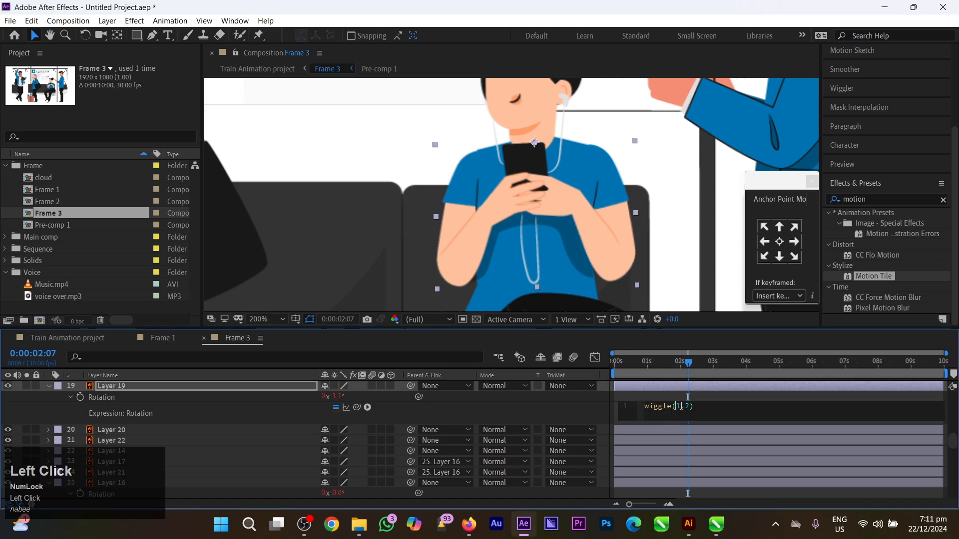
{"action": "type", "text": "1"}
{"action": "left_click", "coordinate": [706, 388]}
{"action": "key", "text": "space"}
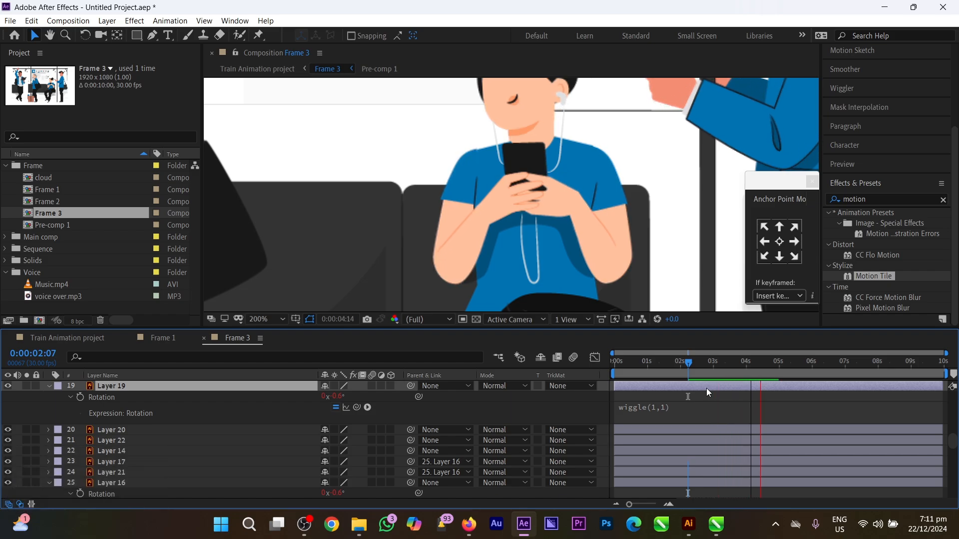
{"action": "left_click", "coordinate": [610, 370]}
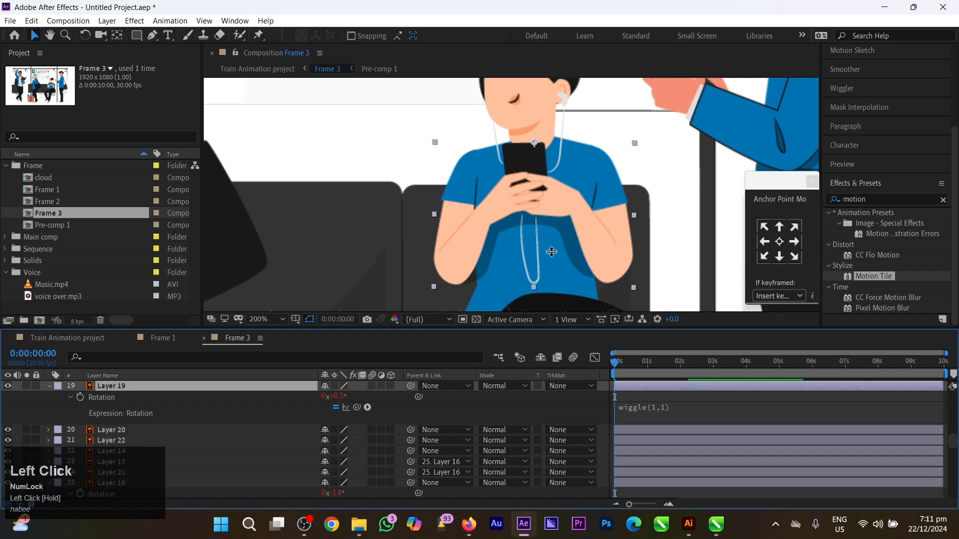
Try moving Layer 20, the seated woman's torso, and undo the move
{"action": "left_click_drag", "start_coordinate": [551, 245], "coordinate": [506, 247]}
{"action": "left_click", "coordinate": [494, 229]}
{"action": "key", "text": "ctrl+z"}
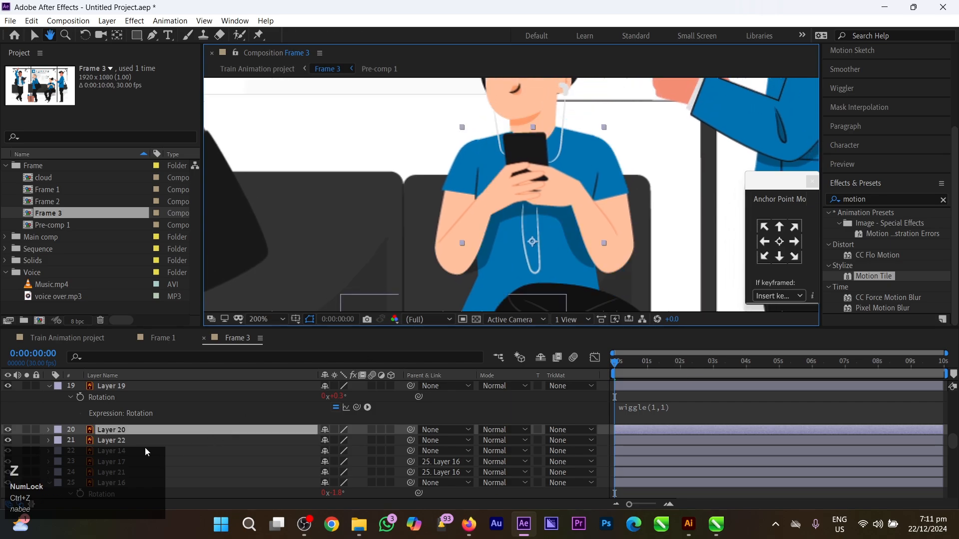
Parent the seated woman's head (Layer 16) and arms (Layer 19) to her torso, Layer 20, and preview the motion
{"action": "left_click_drag", "start_coordinate": [482, 204], "coordinate": [449, 258]}
{"action": "scroll", "coordinate": [470, 253], "scroll_direction": "down", "scroll_amount": 3}
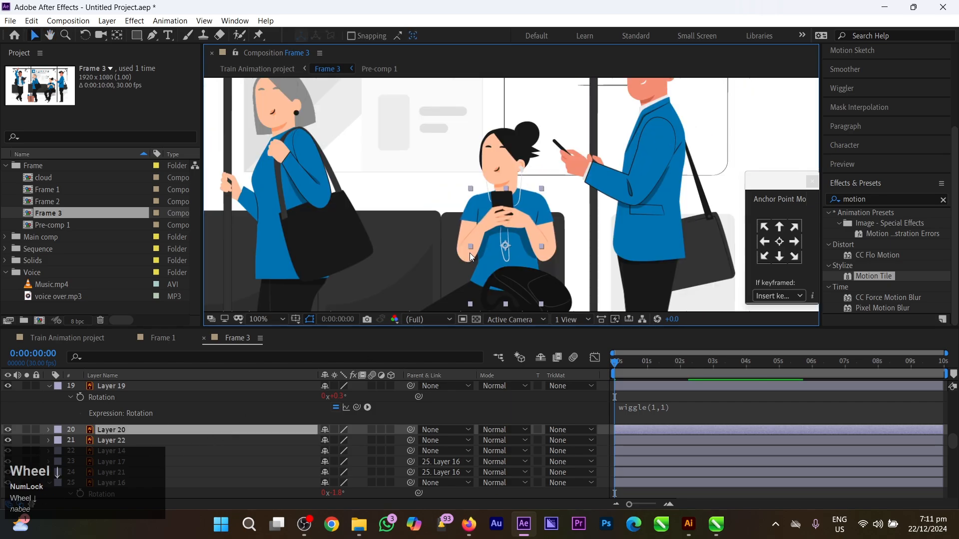
{"action": "key", "text": "ctrl+shift+a"}
{"action": "scroll", "coordinate": [528, 175], "scroll_direction": "up", "scroll_amount": 3}
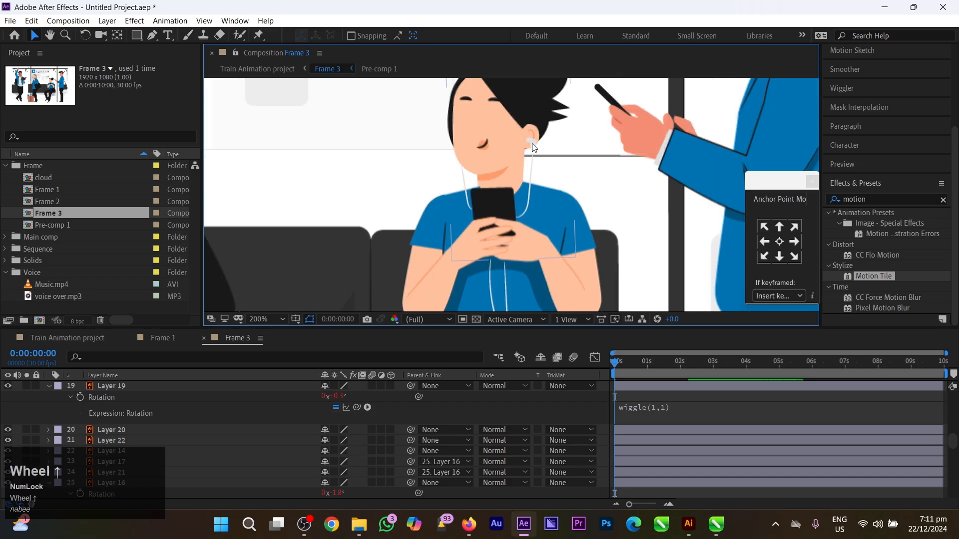
{"action": "scroll", "coordinate": [510, 163], "scroll_direction": "down", "scroll_amount": 2}
{"action": "left_click", "coordinate": [515, 141]}
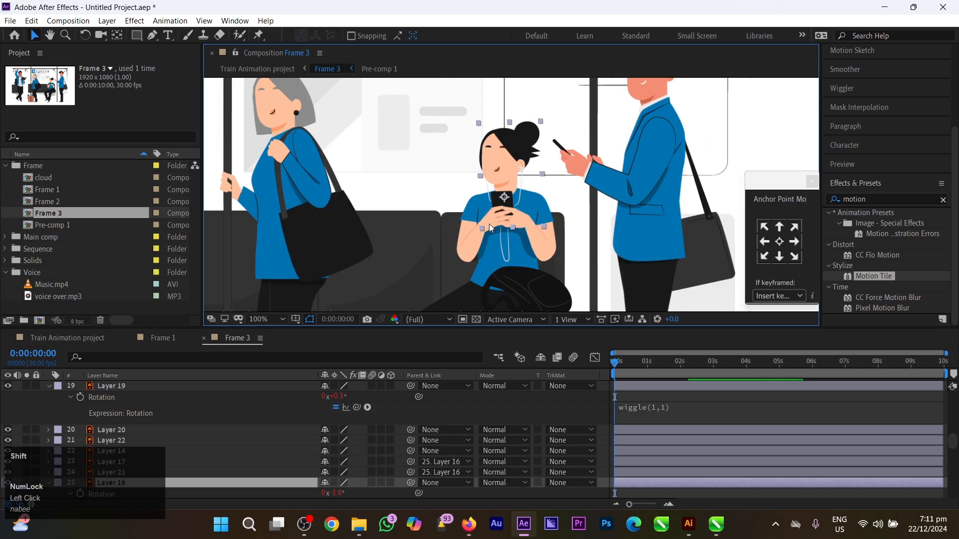
{"action": "left_click", "coordinate": [475, 241], "text": "shift"}
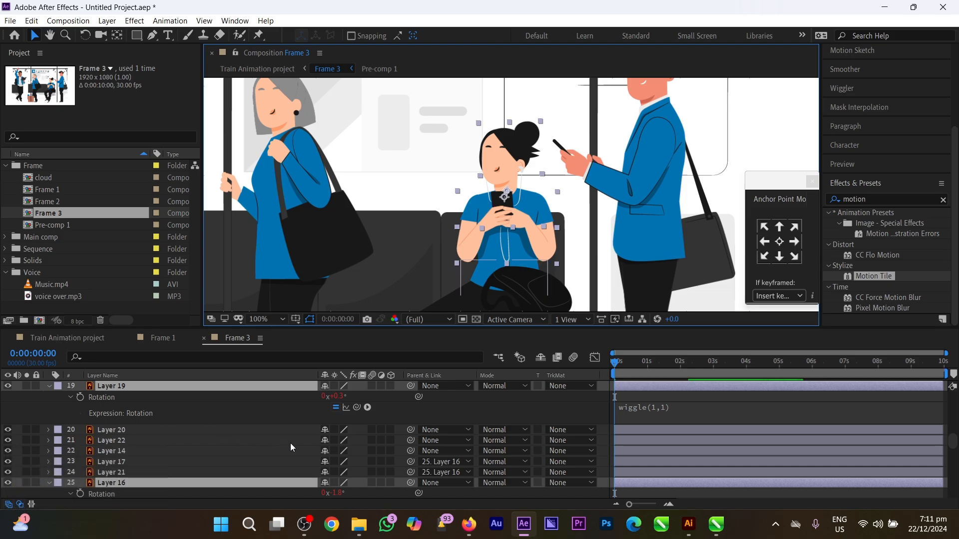
{"action": "left_click_drag", "start_coordinate": [414, 483], "coordinate": [171, 429]}
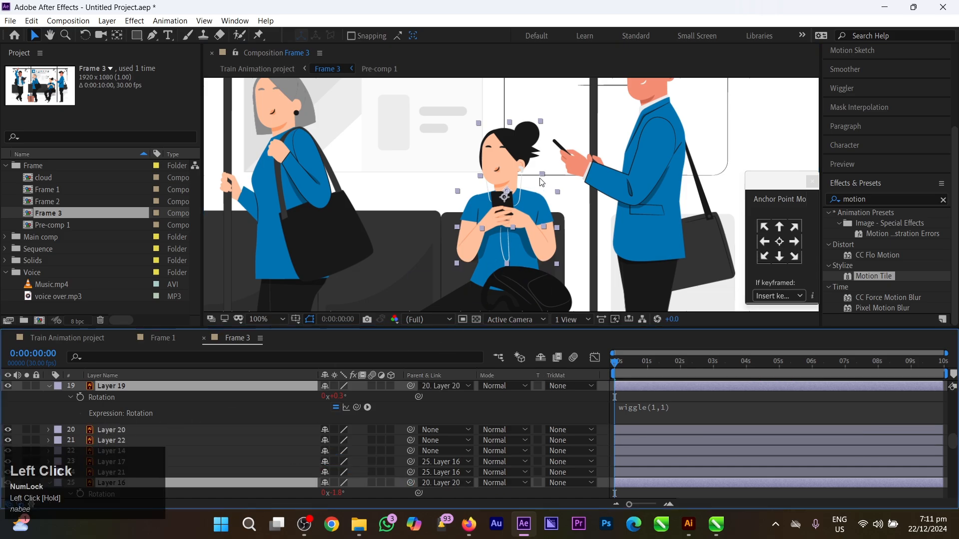
{"action": "left_click", "coordinate": [558, 295]}
{"action": "key", "text": "space"}
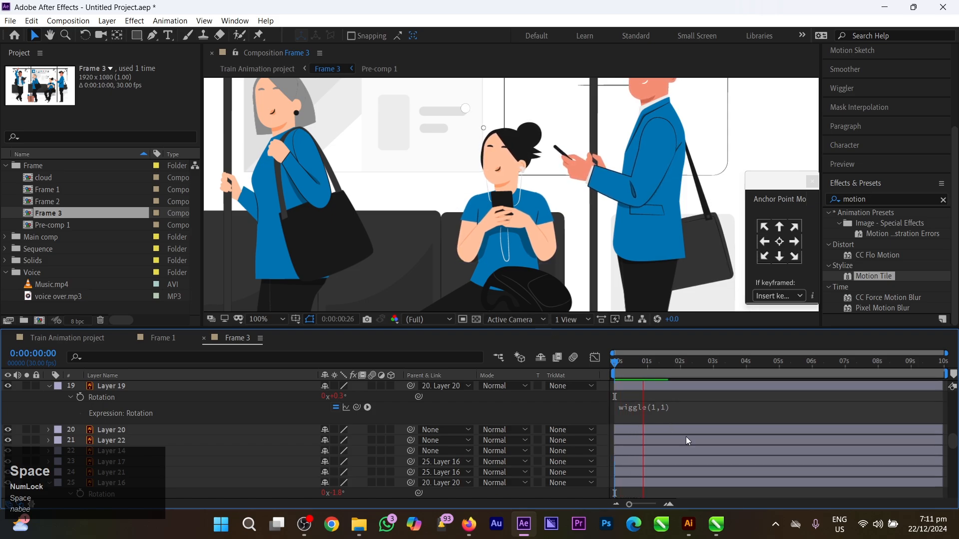
Move the anchor point of Layer 20, the seated woman's torso, down to her hips
{"action": "left_click", "coordinate": [487, 299]}
{"action": "left_click", "coordinate": [472, 277]}
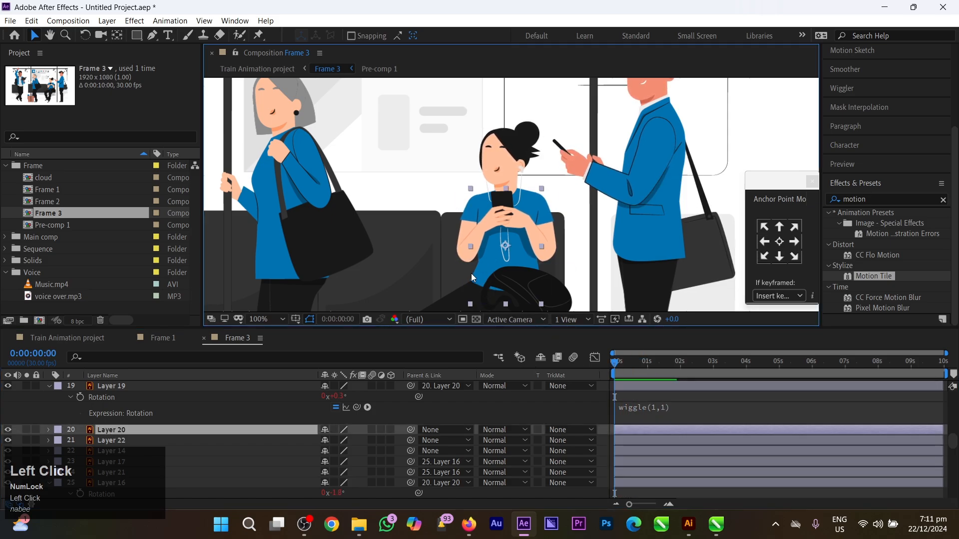
{"action": "key", "text": "y"}
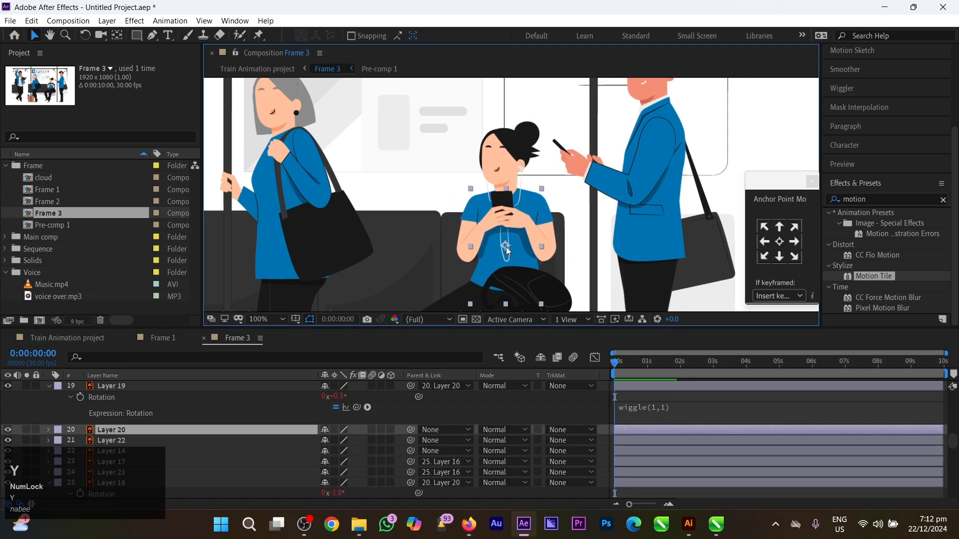
{"action": "left_click_drag", "start_coordinate": [506, 246], "coordinate": [504, 286]}
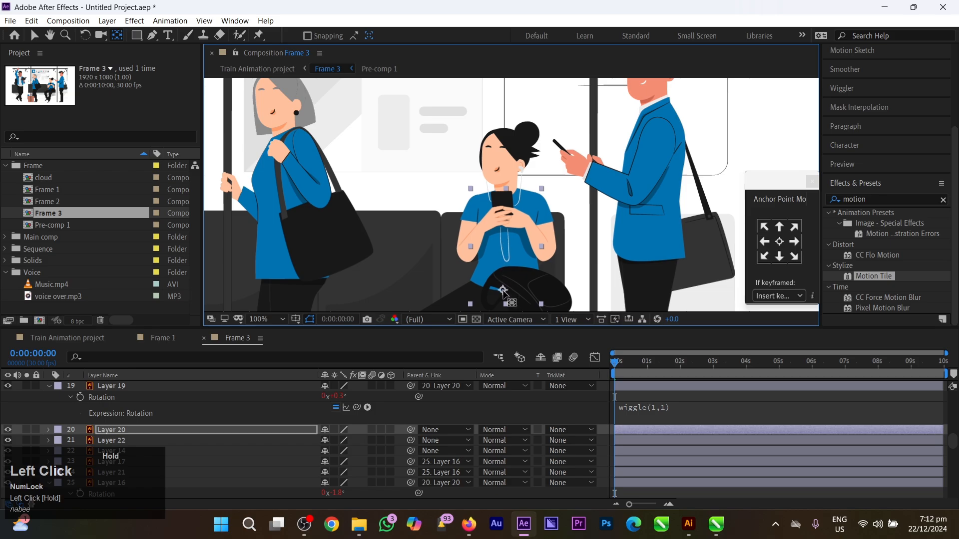
Apply the expression wiggle(1,5) to the rotation of Layer 20, the seated woman's torso, and preview the motion from the start
{"action": "key", "text": "space"}
{"action": "left_click_drag", "start_coordinate": [380, 252], "coordinate": [388, 236]}
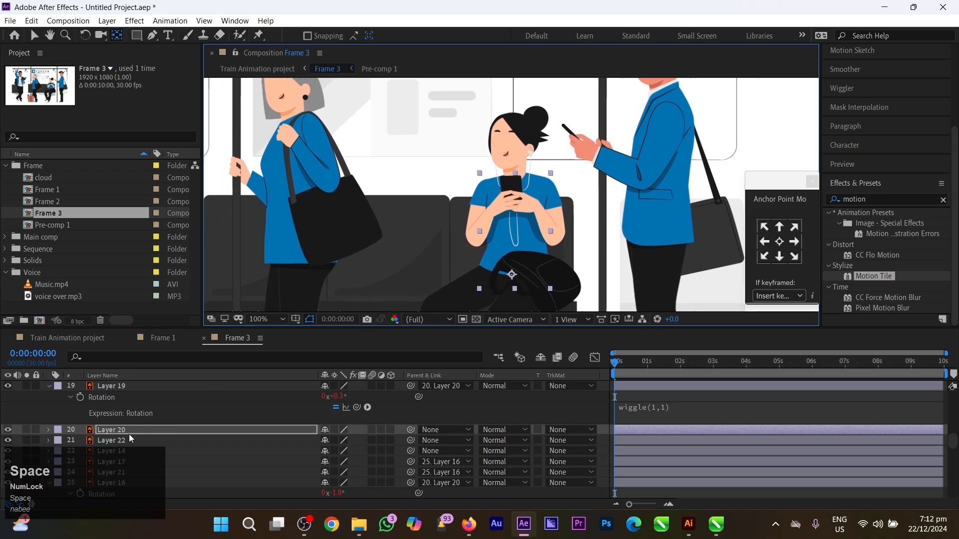
{"action": "key", "text": "r"}
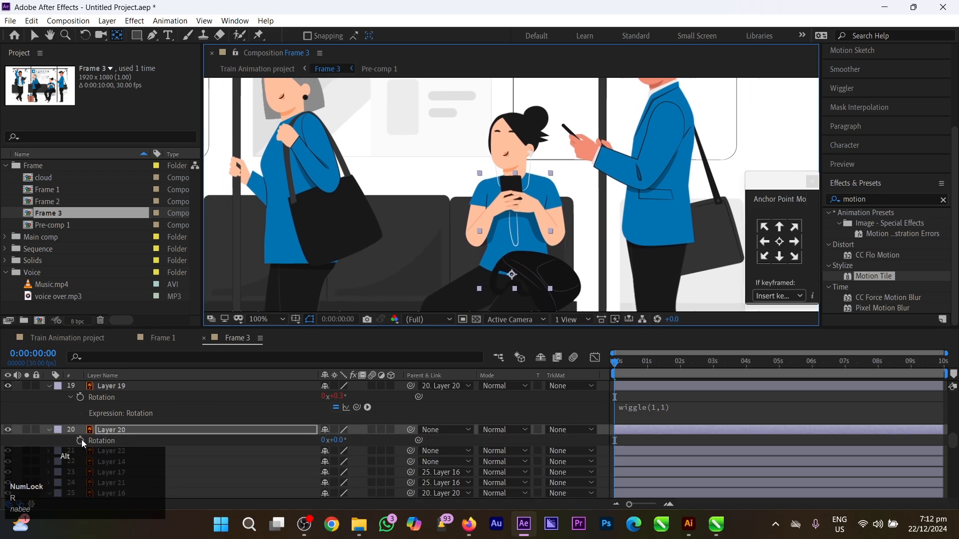
{"action": "left_click", "coordinate": [80, 441], "text": "alt"}
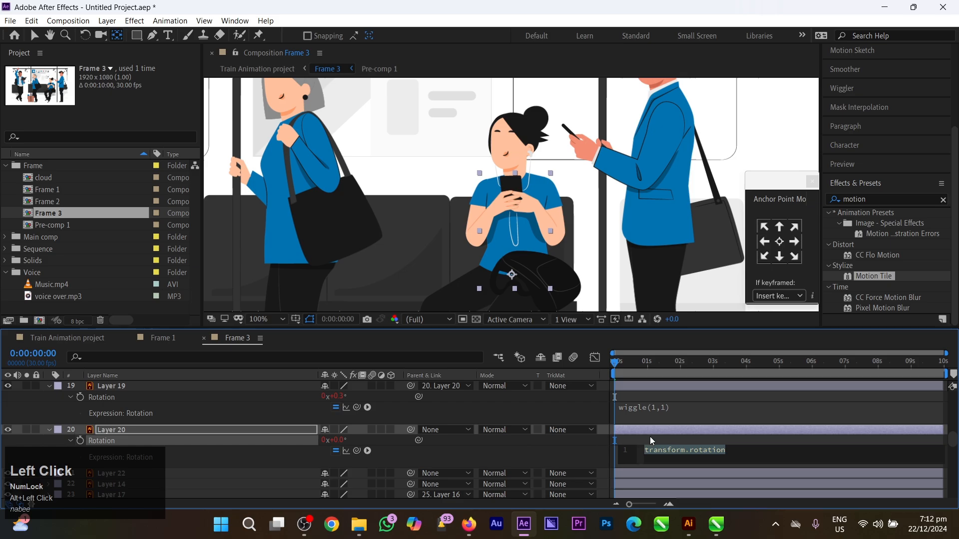
{"action": "type", "text": "w"}
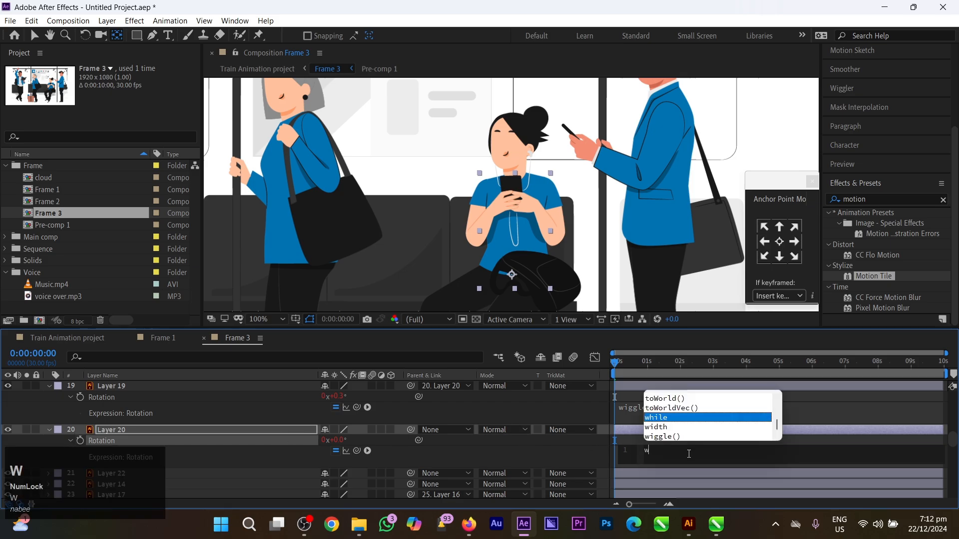
{"action": "left_click", "coordinate": [688, 436]}
{"action": "type", "text": "1"}
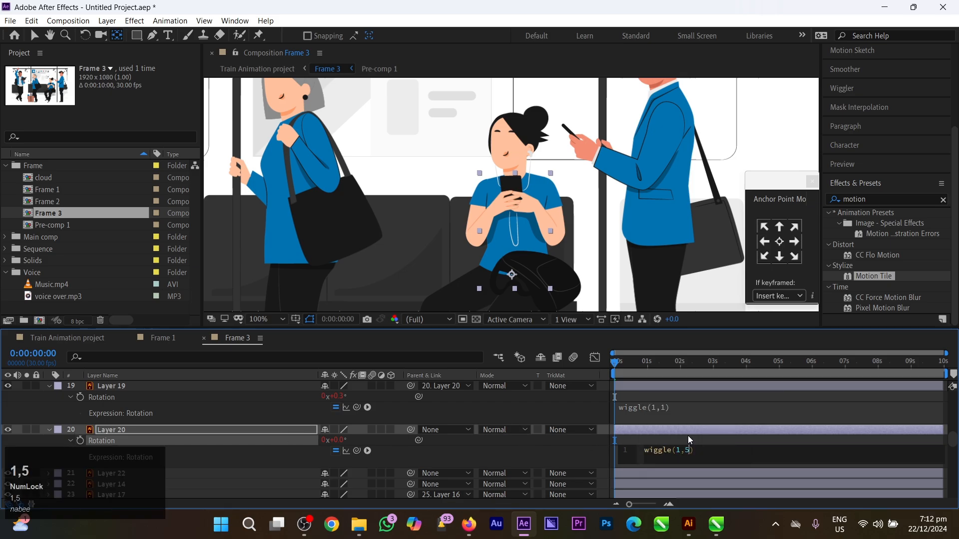
{"action": "type", "text": ",5"}
{"action": "key", "text": "KP_Enter"}
{"action": "key", "text": "space"}
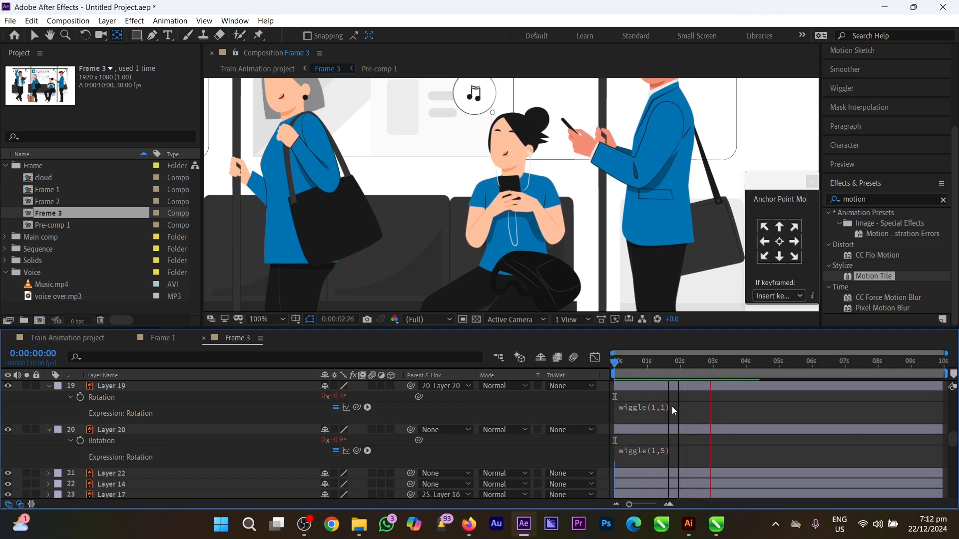
{"action": "left_click", "coordinate": [601, 367]}
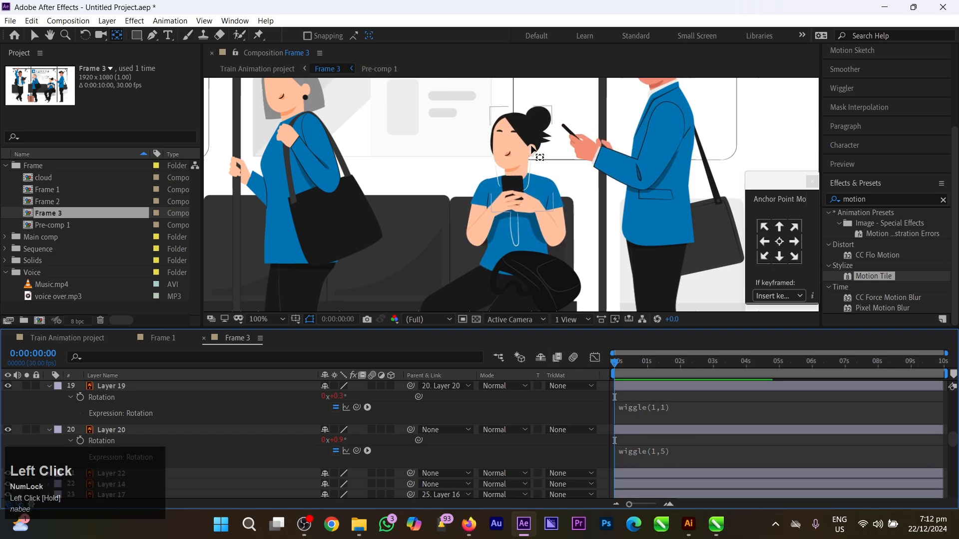
Select the seated woman's earphone cord and preview how it moves relative to her head and arms
{"action": "scroll", "coordinate": [532, 148], "scroll_direction": "up", "scroll_amount": 1}
{"action": "key", "text": "space"}
{"action": "left_click_drag", "start_coordinate": [532, 147], "coordinate": [510, 188]}
{"action": "key", "text": "v"}
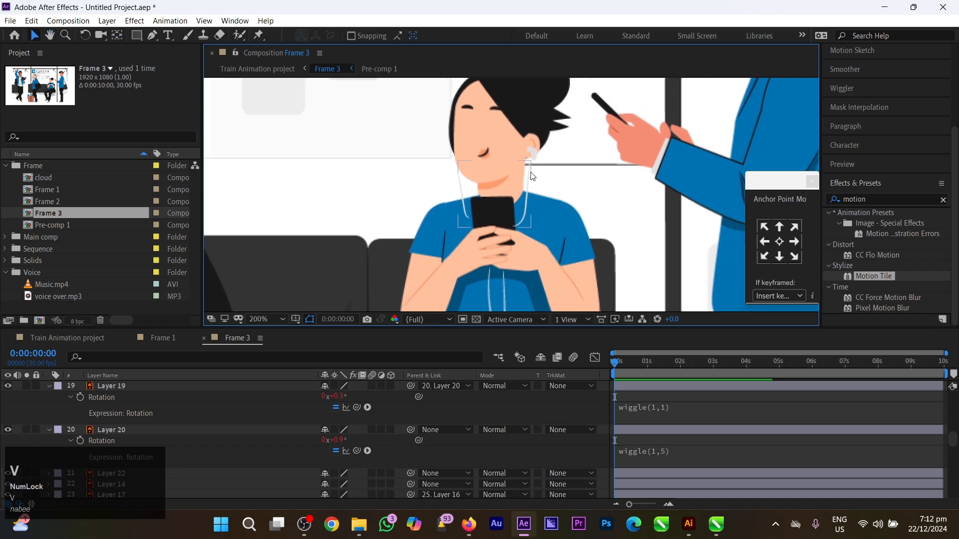
{"action": "left_click", "coordinate": [530, 172]}
{"action": "key", "text": "space"}
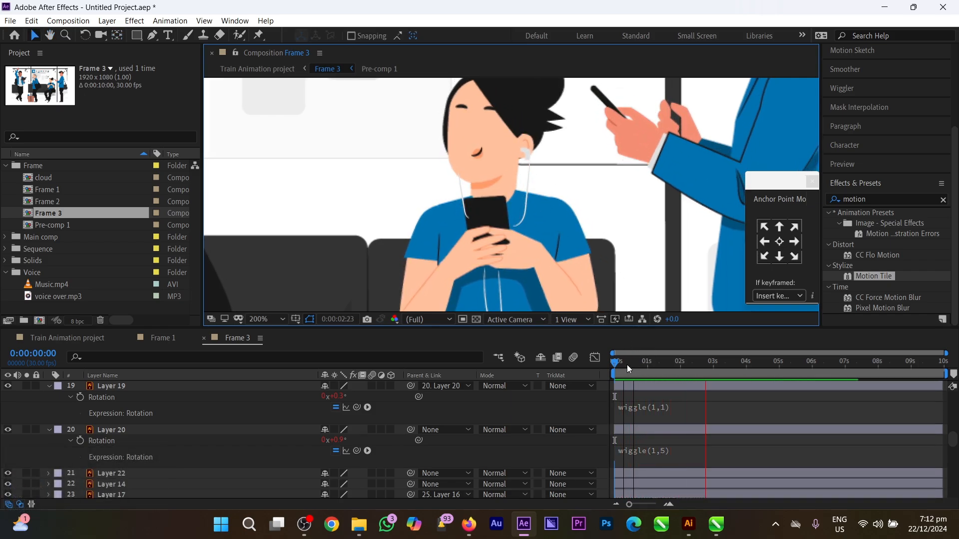
{"action": "left_click", "coordinate": [627, 365]}
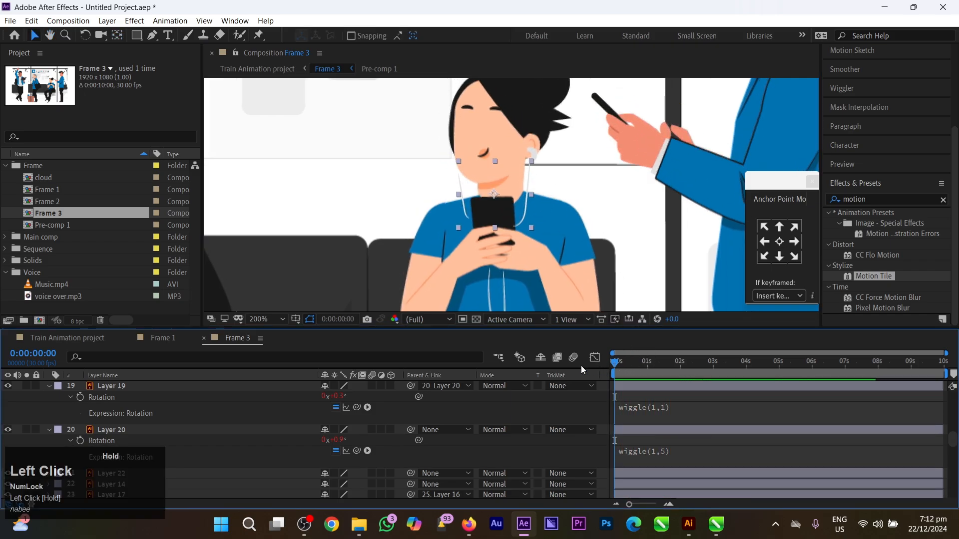
Parent the seated woman's earphone cord, Layer 18, to her arms, Layer 19
{"action": "scroll", "coordinate": [514, 221], "scroll_direction": "down", "scroll_amount": 2}
{"action": "left_click", "coordinate": [515, 232]}
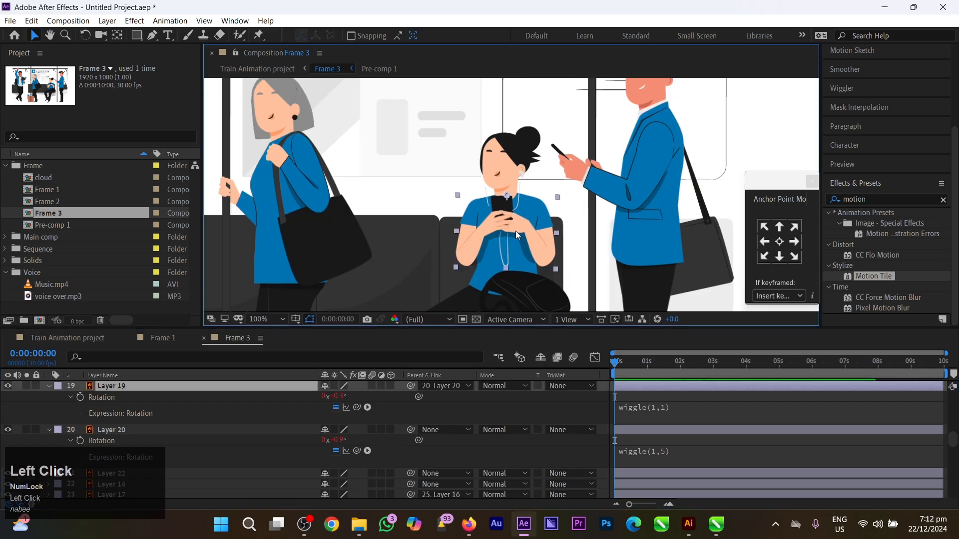
{"action": "scroll", "coordinate": [516, 233], "scroll_direction": "up", "scroll_amount": 2}
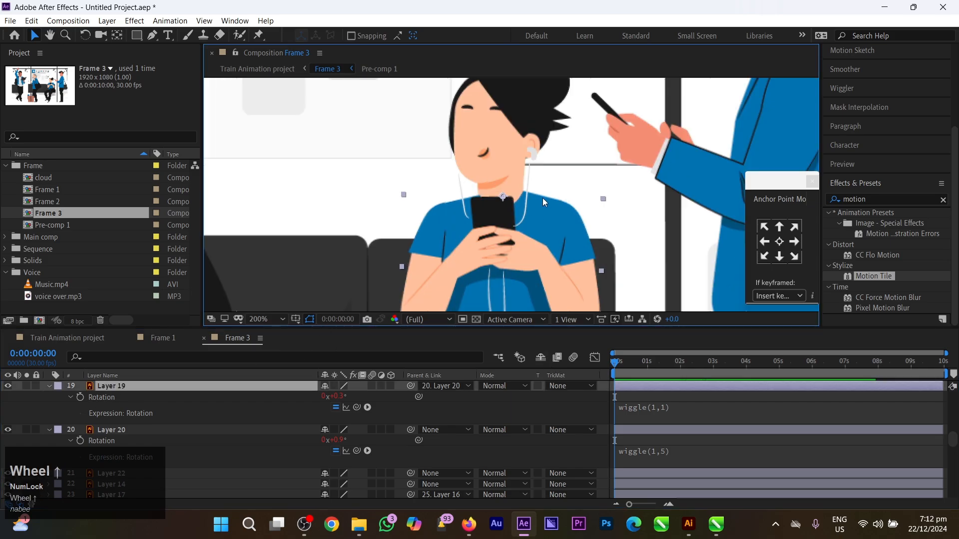
{"action": "scroll", "coordinate": [536, 223], "scroll_direction": "up", "scroll_amount": 2}
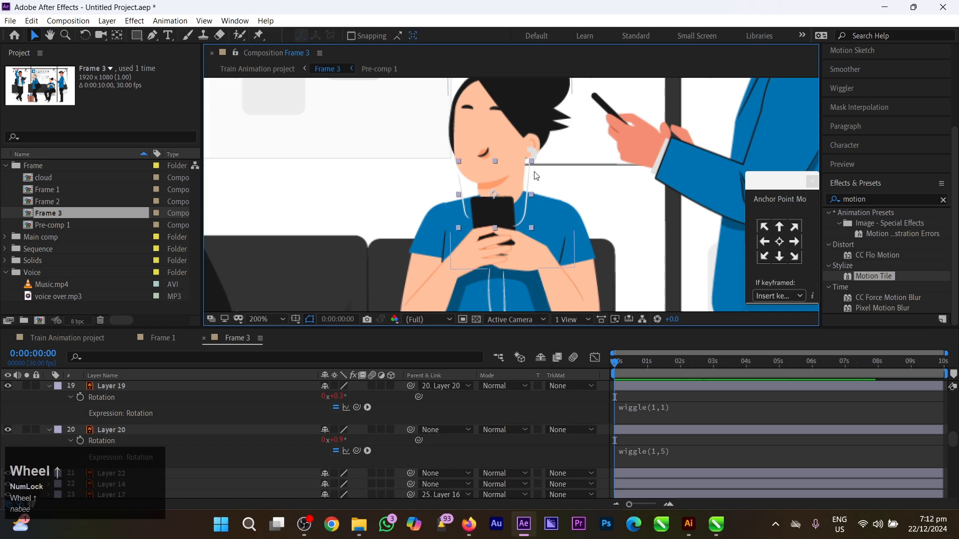
{"action": "key", "text": "s"}
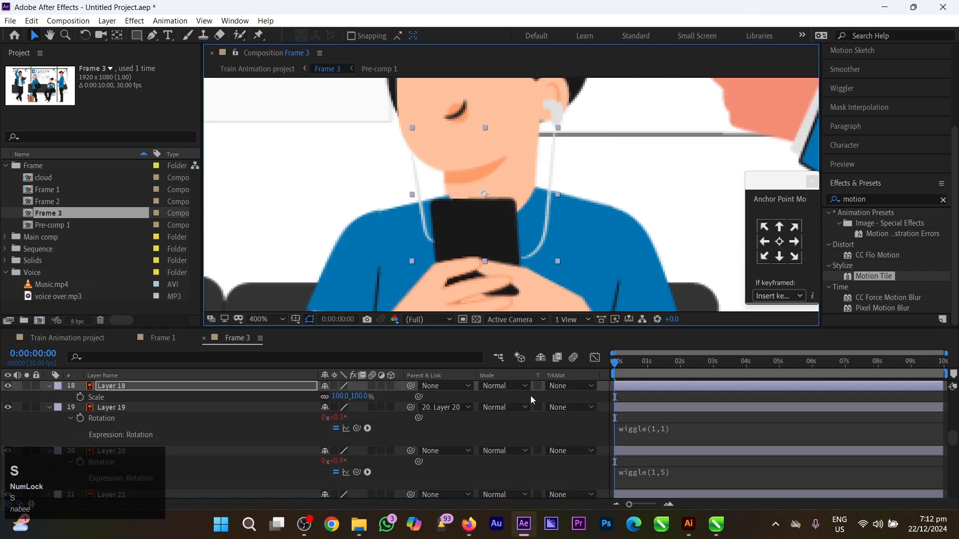
{"action": "left_click_drag", "start_coordinate": [412, 388], "coordinate": [193, 404]}
Preview the seated woman's motion up close and across the whole scene, and return to the start of the timeline
{"action": "scroll", "coordinate": [365, 225], "scroll_direction": "down", "scroll_amount": 2}
{"action": "key", "text": "space"}
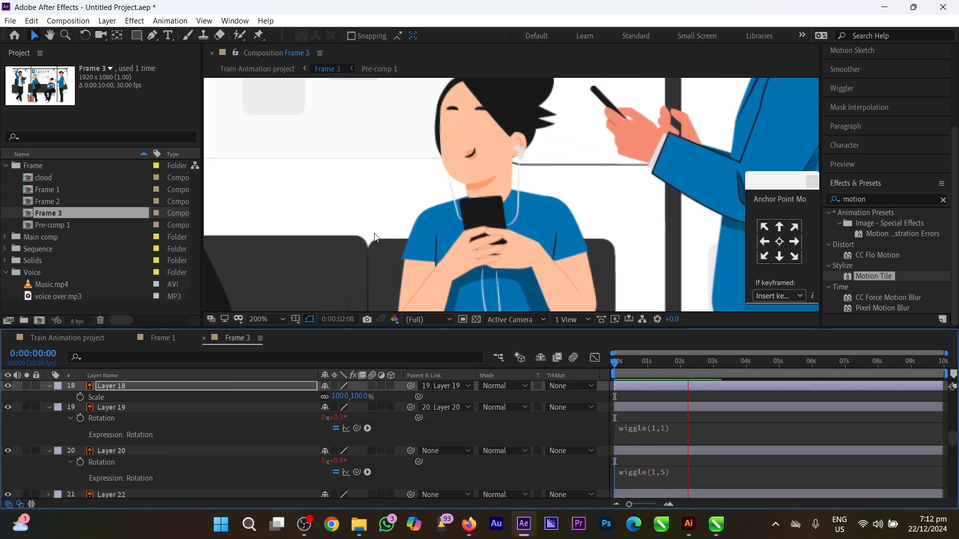
{"action": "key", "text": "space"}
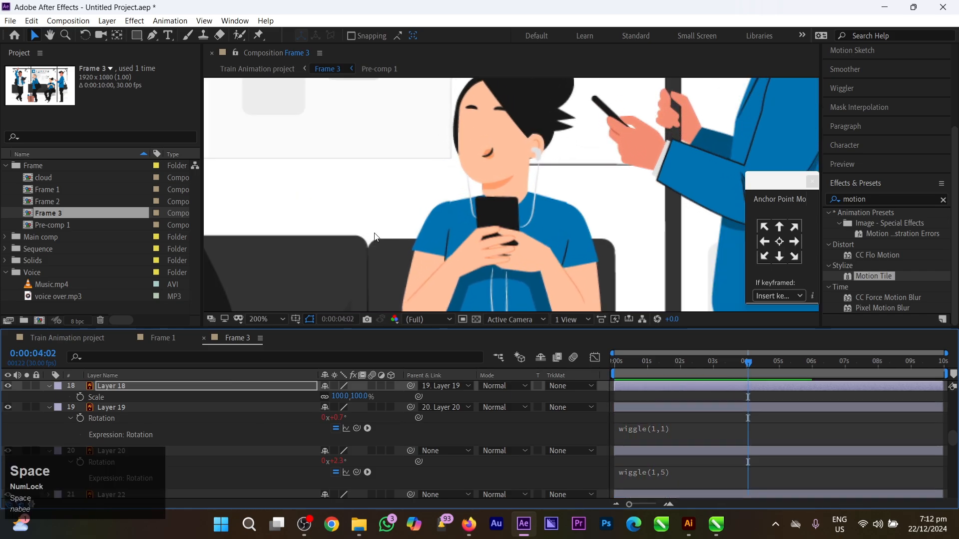
{"action": "key", "text": "space"}
{"action": "scroll", "coordinate": [527, 148], "scroll_direction": "down", "scroll_amount": 2}
{"action": "key", "text": "space"}
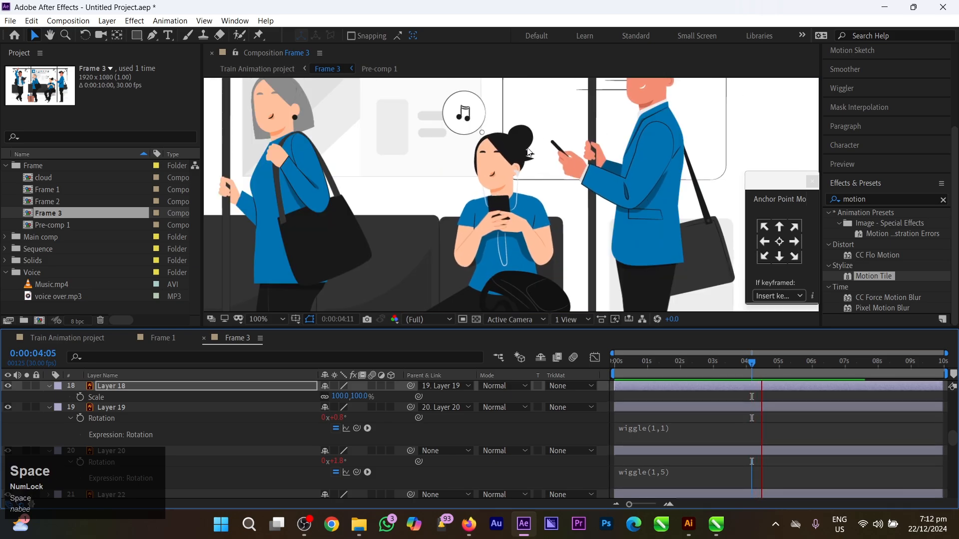
{"action": "key", "text": "space"}
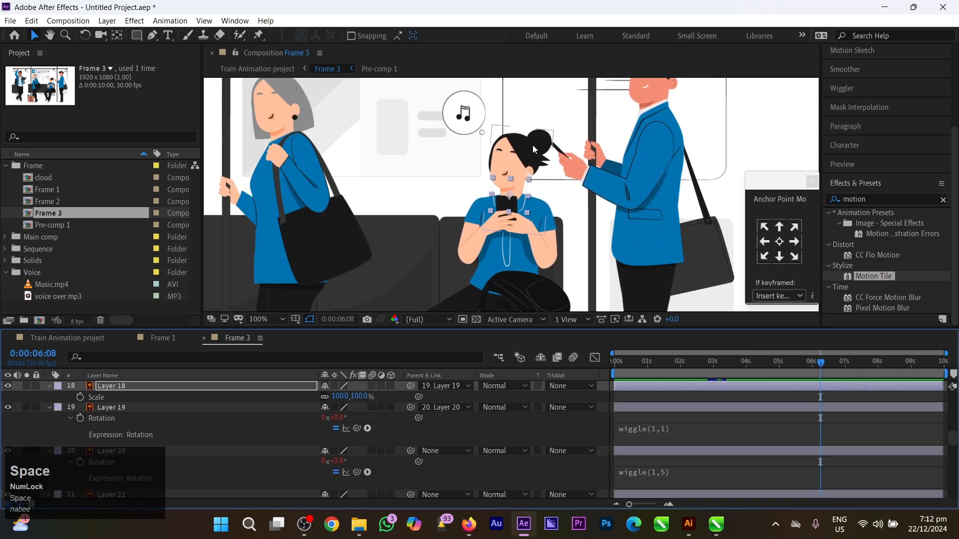
{"action": "left_click", "coordinate": [619, 361]}
{"action": "scroll", "coordinate": [533, 192], "scroll_direction": "down", "scroll_amount": 2}
{"action": "key", "text": "space"}
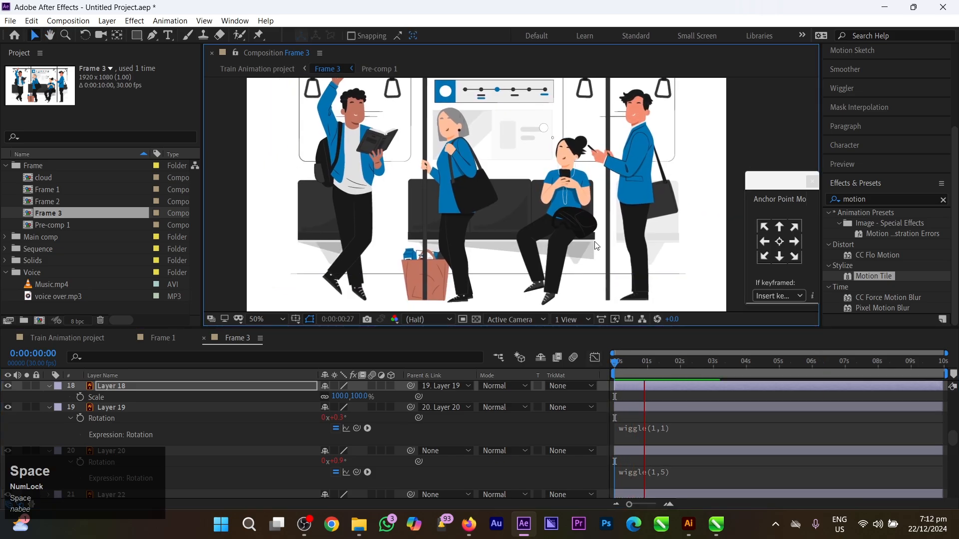
{"action": "key", "text": "space"}
{"action": "left_click_drag", "start_coordinate": [645, 363], "coordinate": [556, 377]}
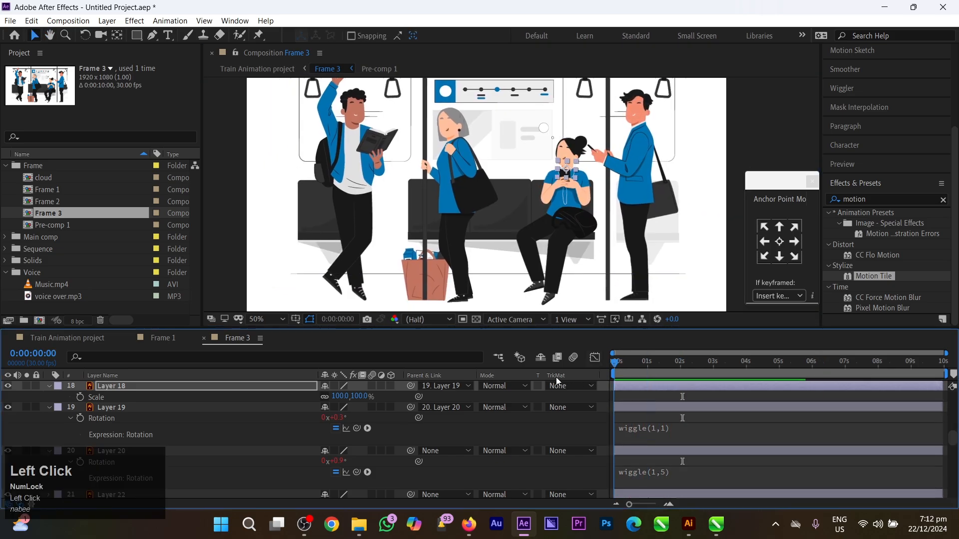
Move the anchor point of the standing man's book-holding hand, Layer 41, down to the forearm
{"action": "left_click_drag", "start_coordinate": [505, 242], "coordinate": [560, 264]}
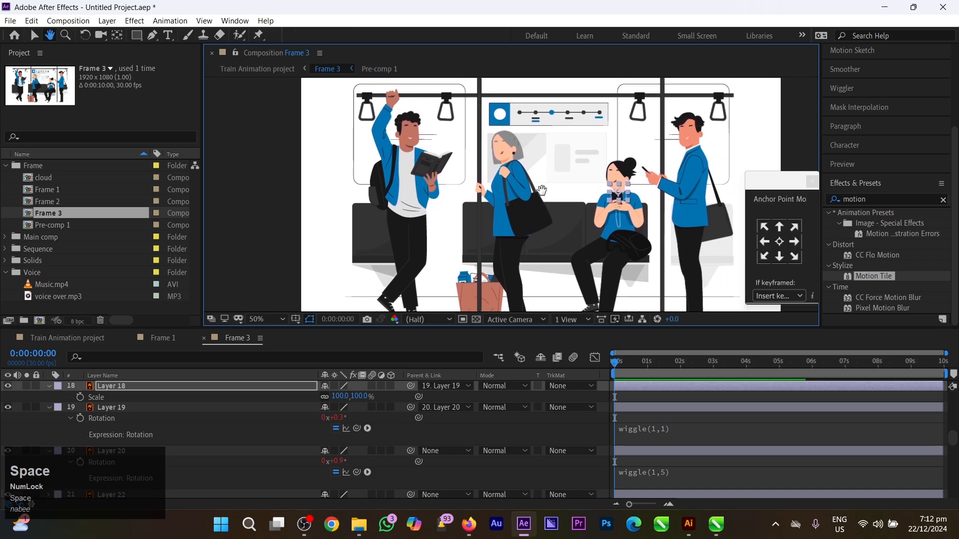
{"action": "left_click_drag", "start_coordinate": [446, 172], "coordinate": [612, 233]}
{"action": "scroll", "coordinate": [441, 194], "scroll_direction": "up", "scroll_amount": 1}
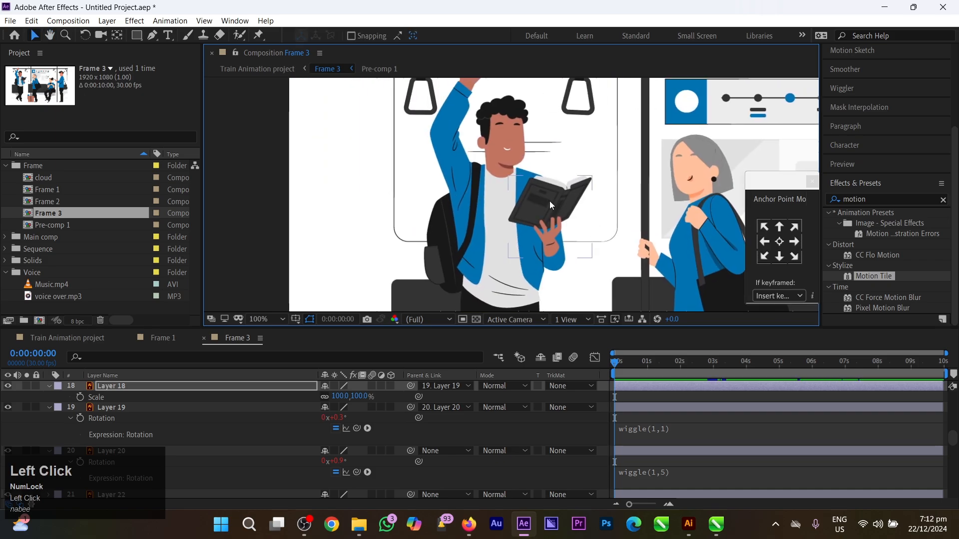
{"action": "left_click", "coordinate": [549, 201]}
{"action": "left_click", "coordinate": [619, 372]}
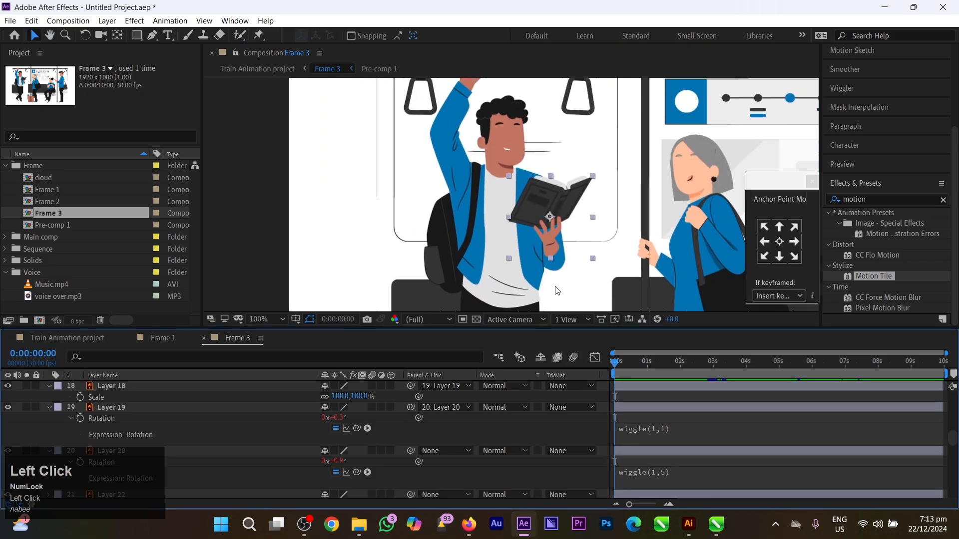
{"action": "key", "text": "y"}
{"action": "left_click_drag", "start_coordinate": [549, 216], "coordinate": [551, 259]}
Apply the expression wiggle(1,5) to Layer 41's rotation, preview the motion and return near the start of the timeline
{"action": "key", "text": "r"}
{"action": "left_click", "coordinate": [80, 492], "text": "alt"}
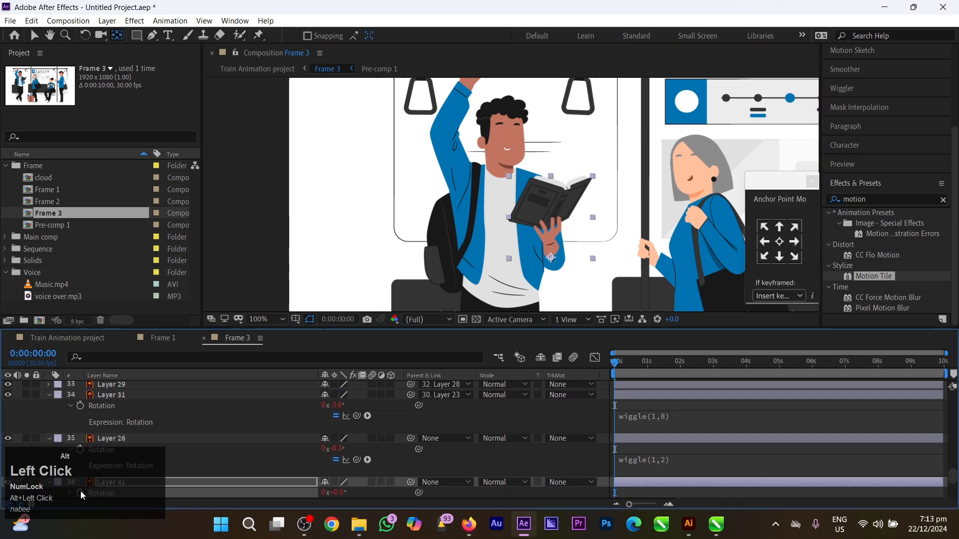
{"action": "type", "text": "w"}
{"action": "left_click", "coordinate": [663, 478]}
{"action": "type", "text": "1,"}
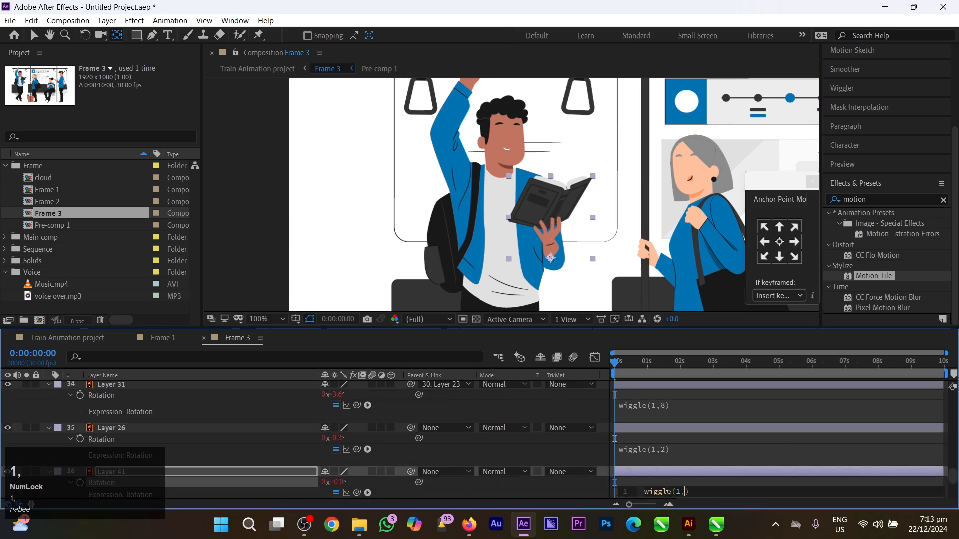
{"action": "type", "text": "5"}
{"action": "key", "text": "space"}
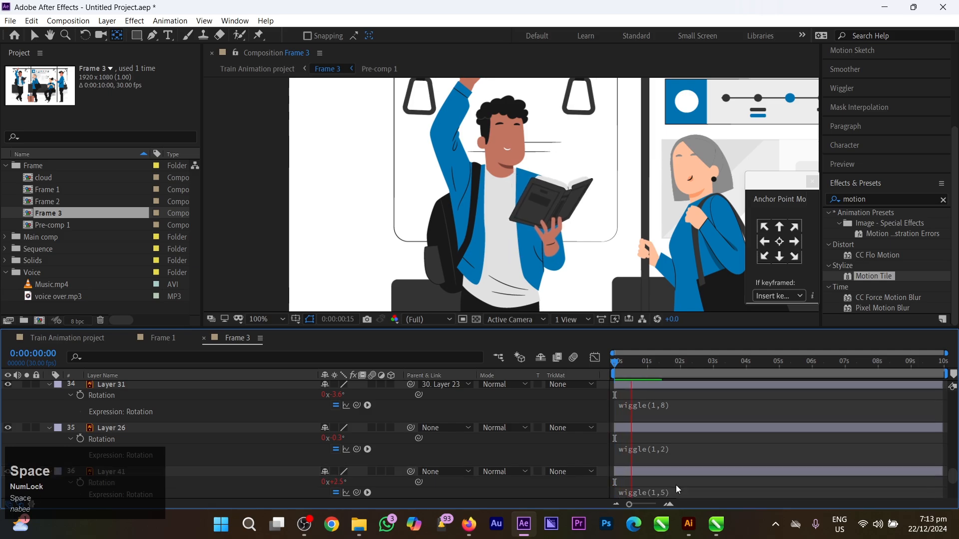
{"action": "key", "text": "space"}
{"action": "left_click_drag", "start_coordinate": [671, 363], "coordinate": [616, 362]}
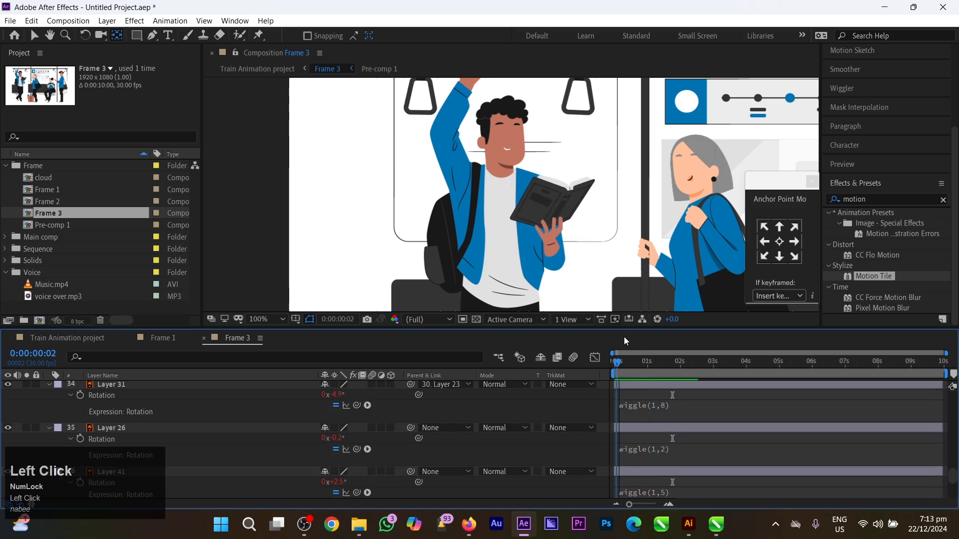
Move the anchor point of the grey-haired woman's head down to the base of her neck and undo the accidental head move
{"action": "left_click_drag", "start_coordinate": [664, 218], "coordinate": [497, 224]}
{"action": "scroll", "coordinate": [514, 170], "scroll_direction": "up", "scroll_amount": 1}
{"action": "left_click", "coordinate": [586, 148]}
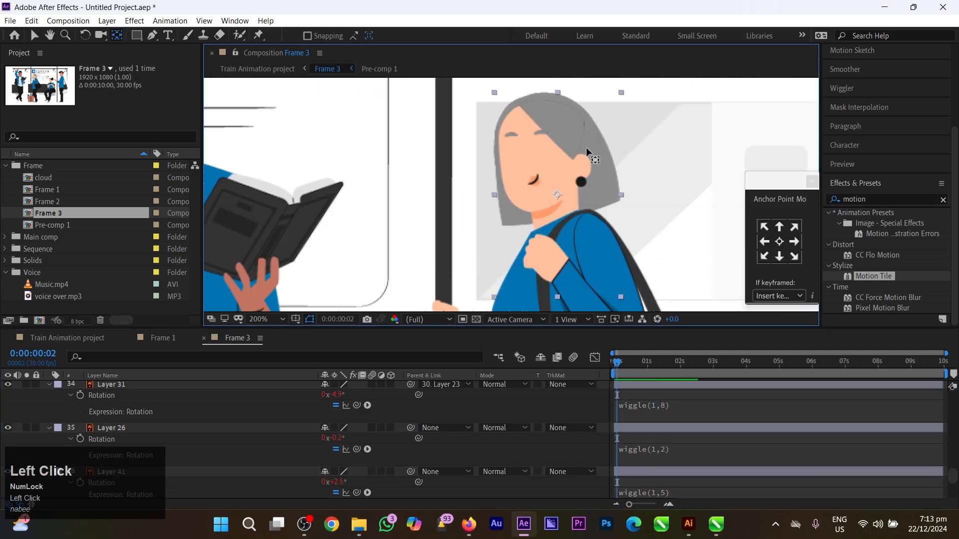
{"action": "key", "text": "ctrl+z"}
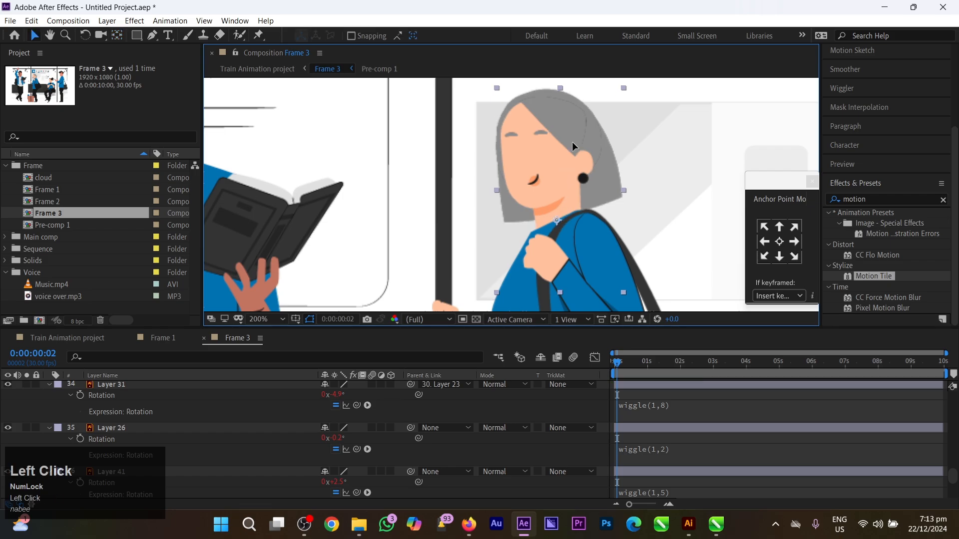
{"action": "key", "text": "ctrl+z"}
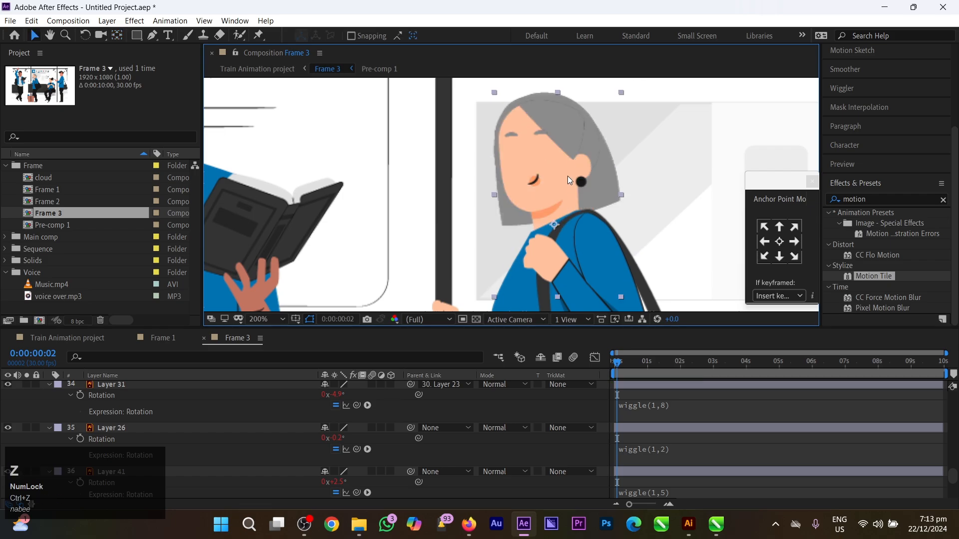
Parent the grey-haired woman's facial features, Layers 34 and 35, to her head, Layer 33
{"action": "key", "text": "s"}
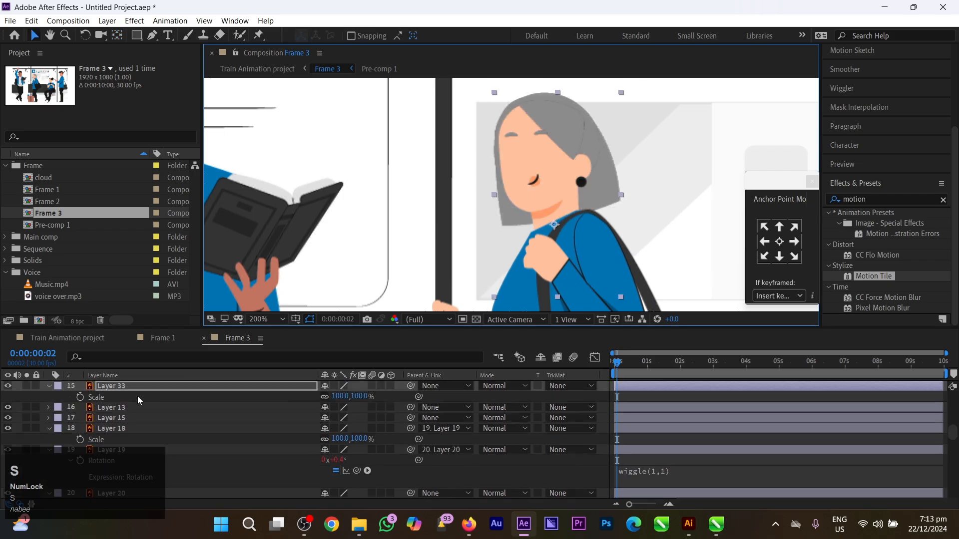
{"action": "key", "text": "ctrl+shift+a"}
{"action": "left_click", "coordinate": [540, 179]}
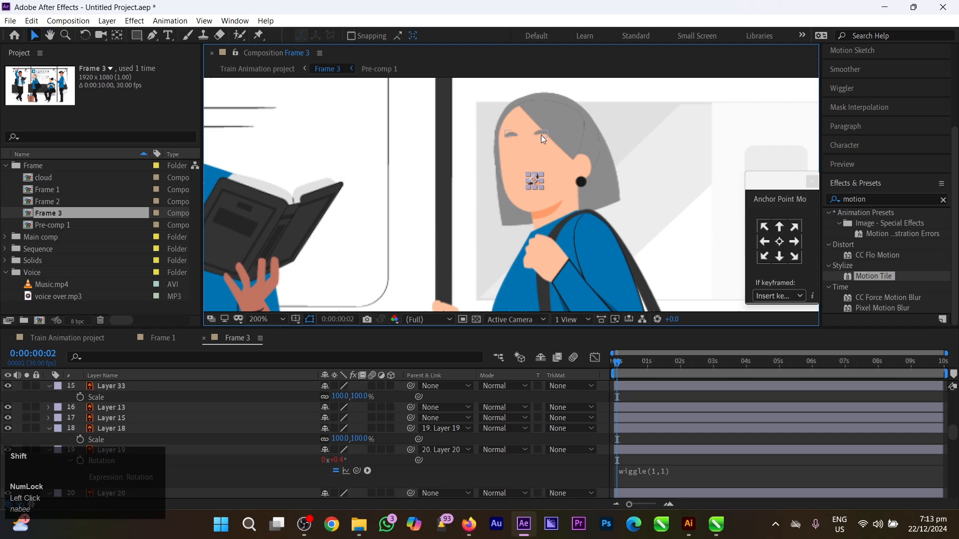
{"action": "left_click", "coordinate": [541, 136], "text": "shift"}
{"action": "scroll", "coordinate": [152, 427], "scroll_direction": "up", "scroll_amount": 2}
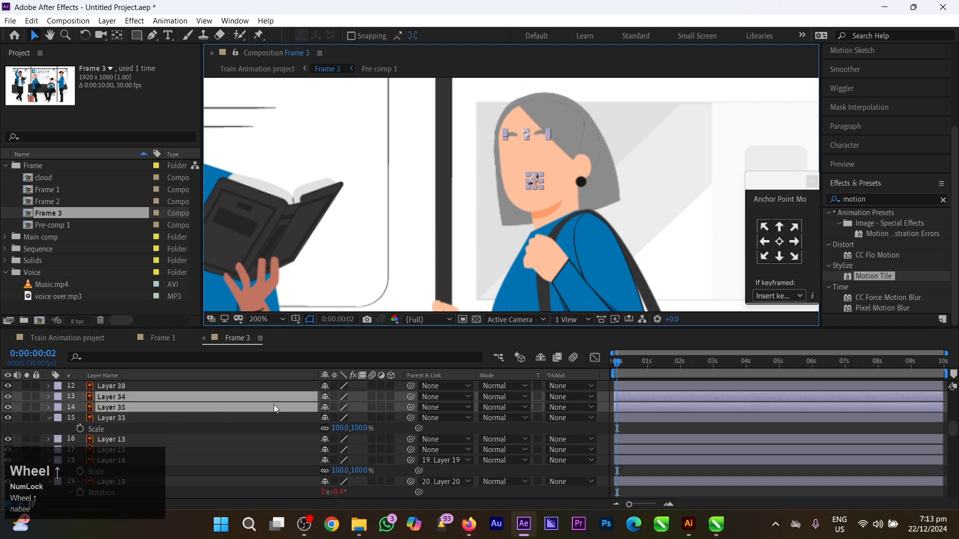
{"action": "left_click_drag", "start_coordinate": [409, 397], "coordinate": [163, 420]}
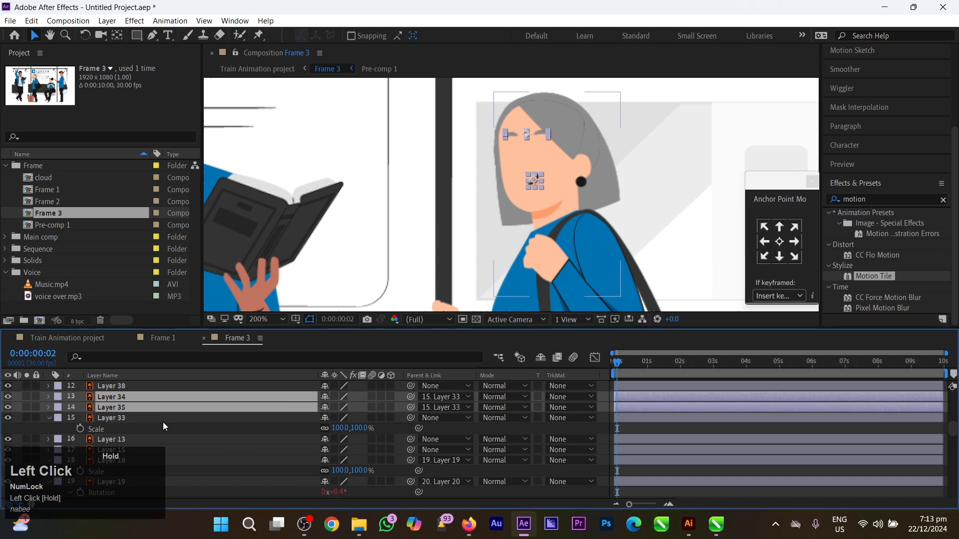
Apply the expression wiggle(1,8) to the rotation of the grey-haired woman's head, Layer 33, preview the motion and return to the start
{"action": "left_click", "coordinate": [163, 419]}
{"action": "key", "text": "r"}
{"action": "left_click", "coordinate": [80, 429], "text": "alt"}
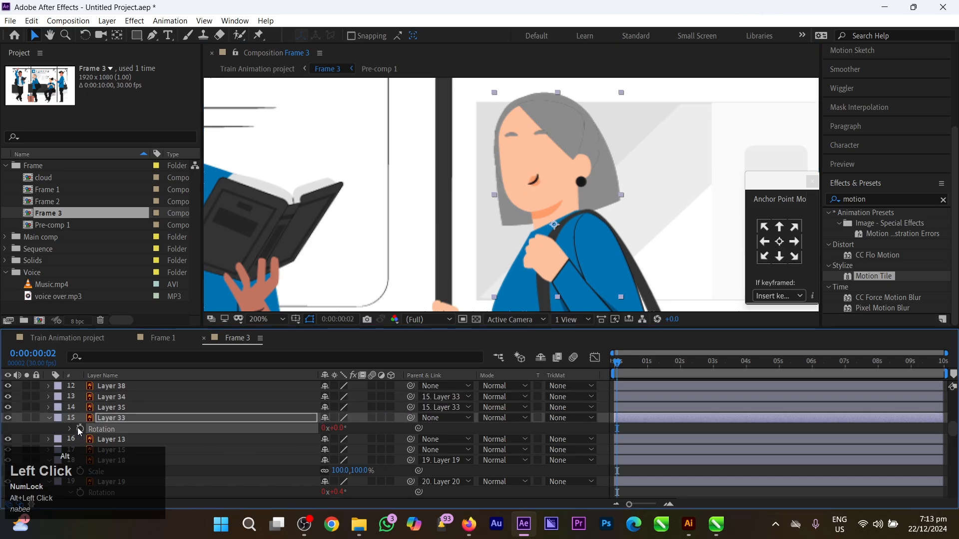
{"action": "type", "text": "w"}
{"action": "left_click", "coordinate": [687, 488]}
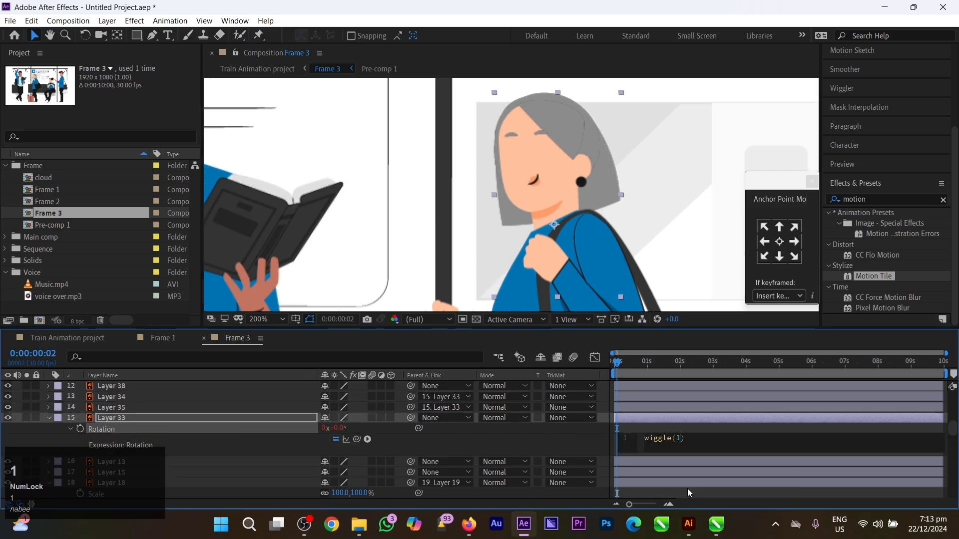
{"action": "type", "text": "1,8"}
{"action": "key", "text": "ctrl+a"}
{"action": "left_click", "coordinate": [705, 427]}
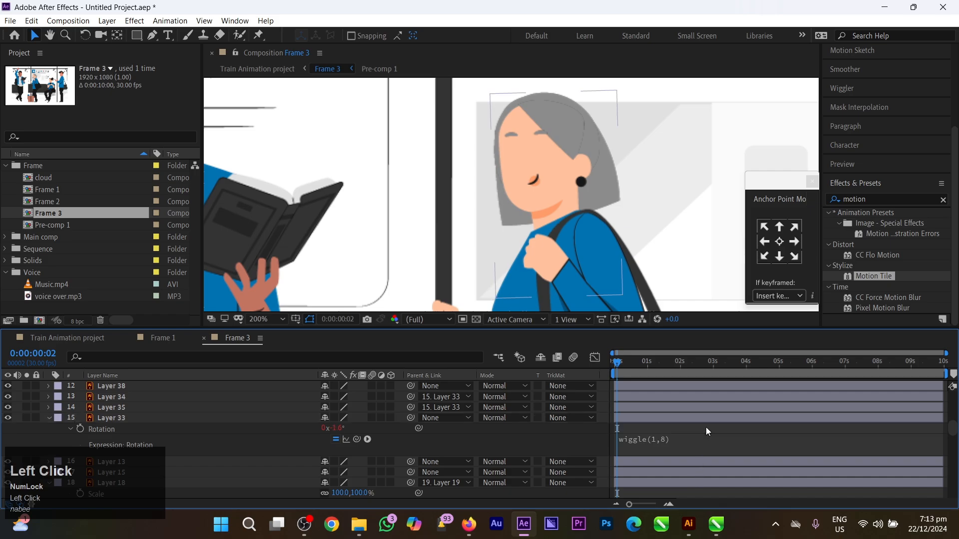
{"action": "key", "text": "space"}
{"action": "left_click_drag", "start_coordinate": [625, 364], "coordinate": [463, 354]}
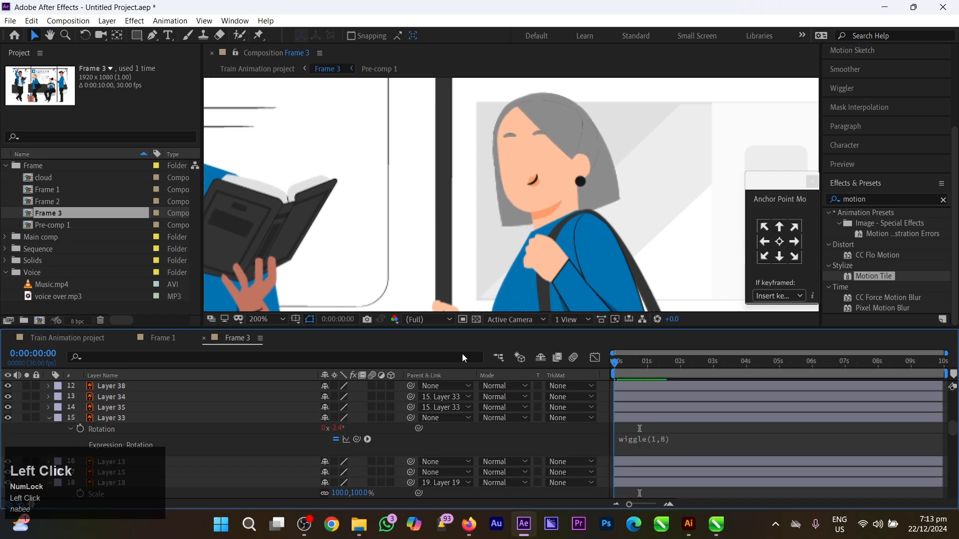
Move the anchor point of the grey-haired woman's black shoulder bag, Layer 37, up to the strap at her shoulder
{"action": "key", "text": "space"}
{"action": "left_click_drag", "start_coordinate": [592, 224], "coordinate": [559, 131]}
{"action": "scroll", "coordinate": [558, 184], "scroll_direction": "down", "scroll_amount": 1}
{"action": "left_click", "coordinate": [597, 255]}
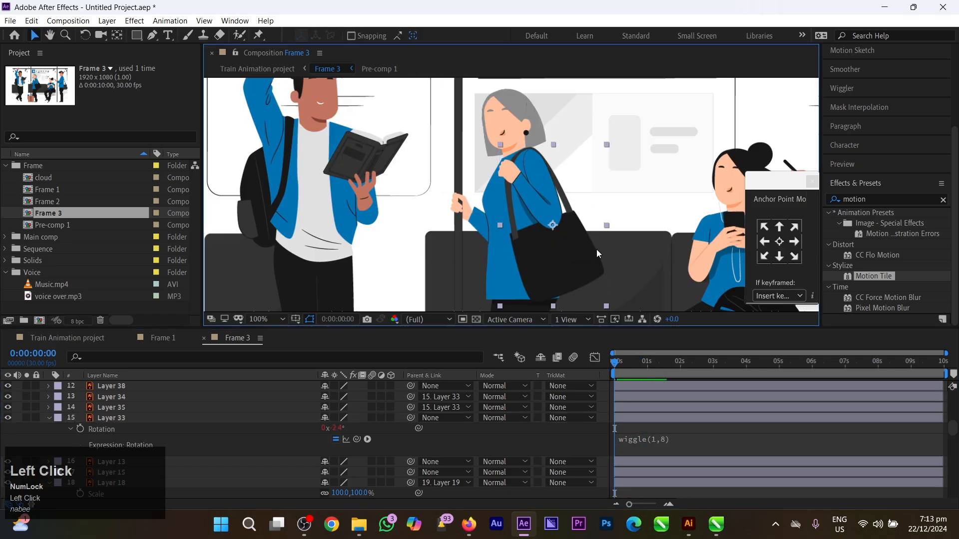
{"action": "left_click_drag", "start_coordinate": [552, 225], "coordinate": [530, 154]}
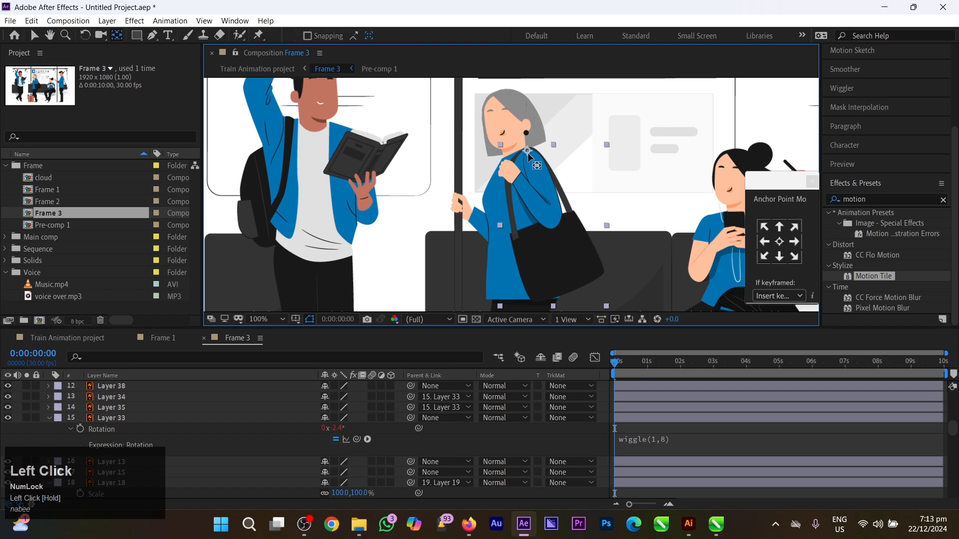
Apply the expression wiggle(1,6) to the rotation of the shoulder bag, Layer 37, and preview the motion
{"action": "key", "text": "r"}
{"action": "left_click", "coordinate": [80, 397], "text": "alt"}
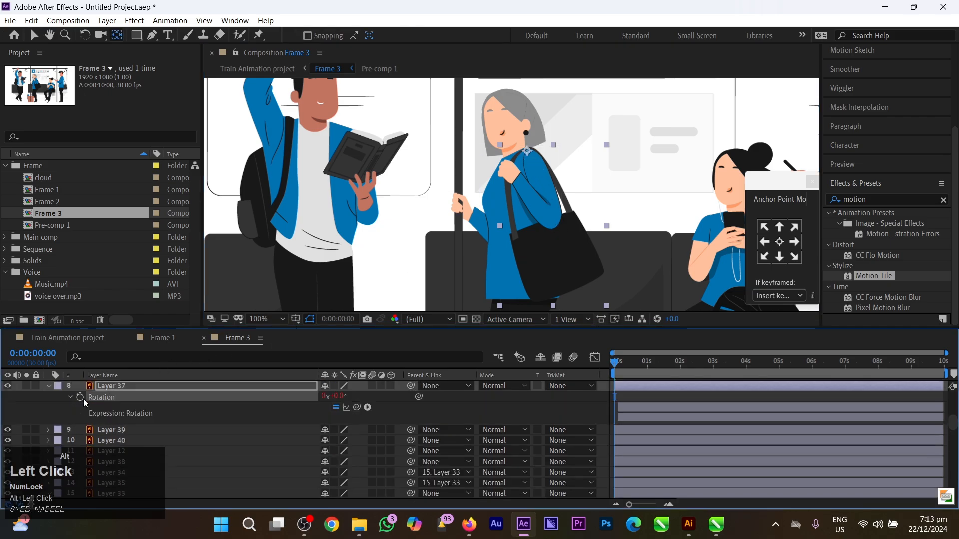
{"action": "type", "text": "wiggle(1,"}
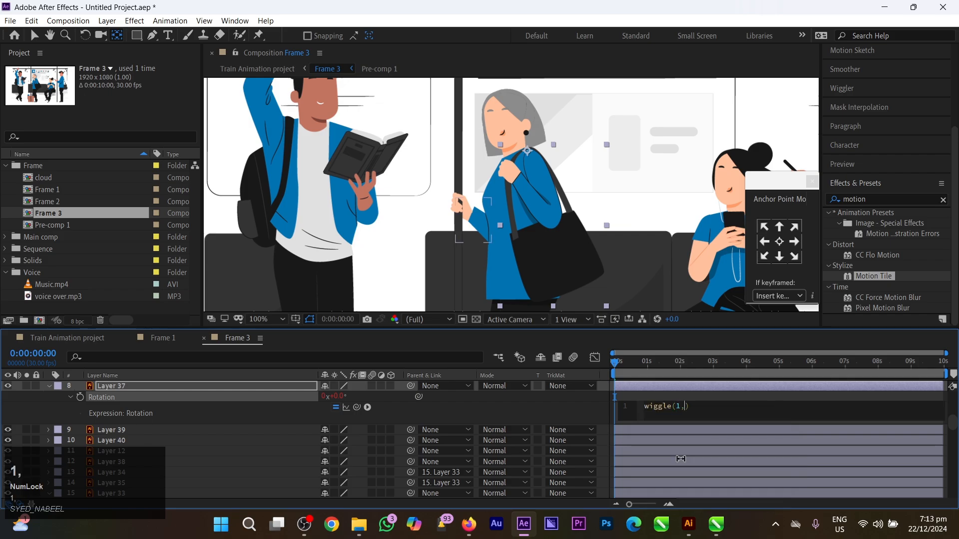
{"action": "type", "text": "6"}
{"action": "left_click", "coordinate": [699, 393]}
{"action": "key", "text": "space"}
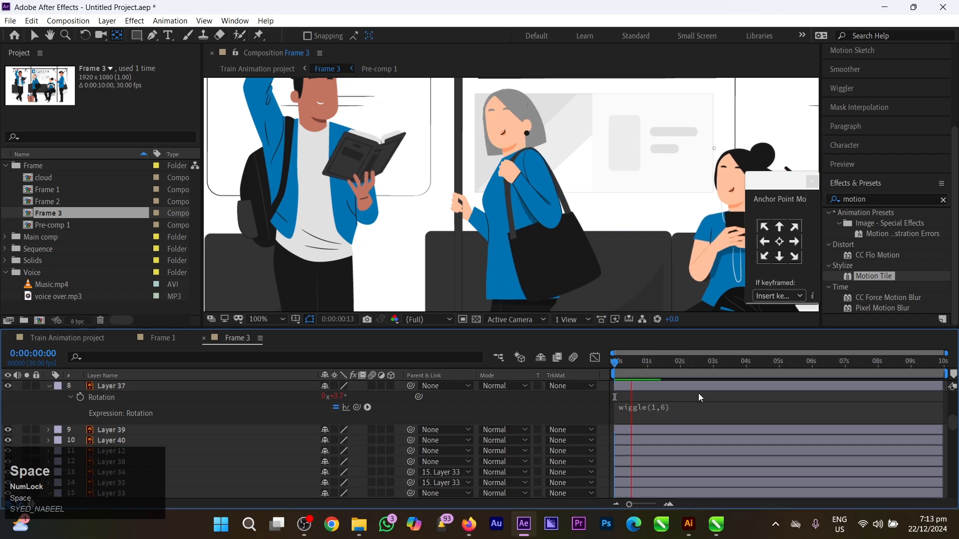
Change Layer 37's rotation expression to wiggle(1,2), preview the swing and return to the start of the timeline
{"action": "left_click", "coordinate": [684, 409]}
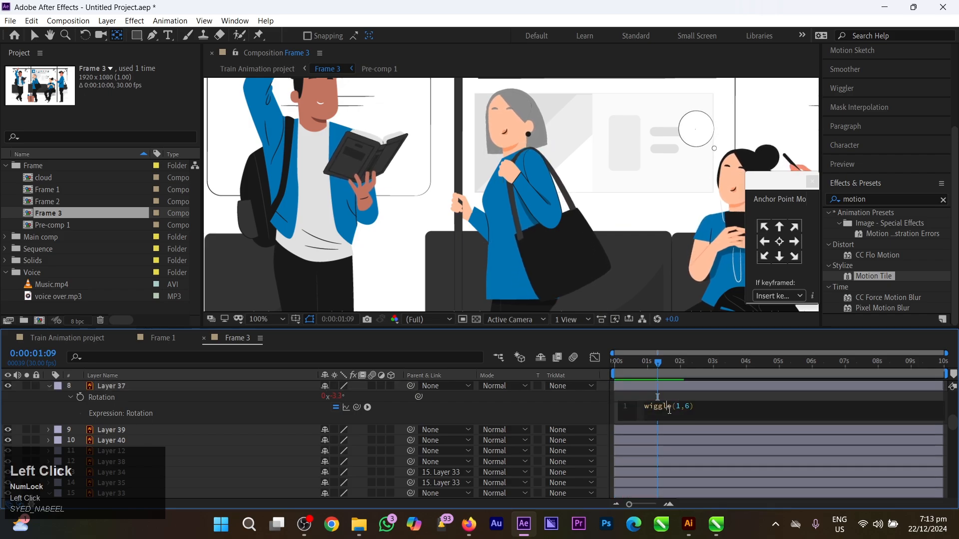
{"action": "type", "text": "2"}
{"action": "left_click", "coordinate": [699, 394]}
{"action": "key", "text": "space"}
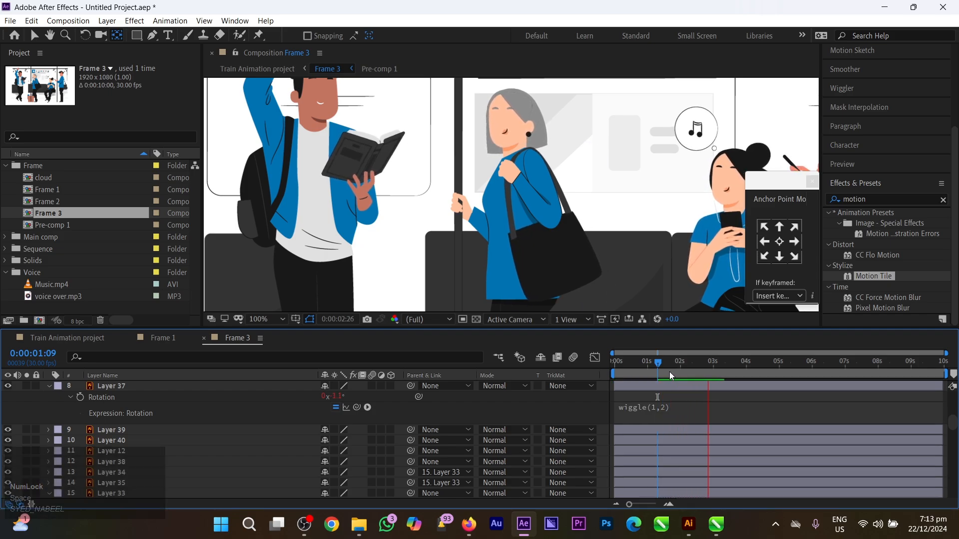
{"action": "left_click_drag", "start_coordinate": [662, 366], "coordinate": [591, 367]}
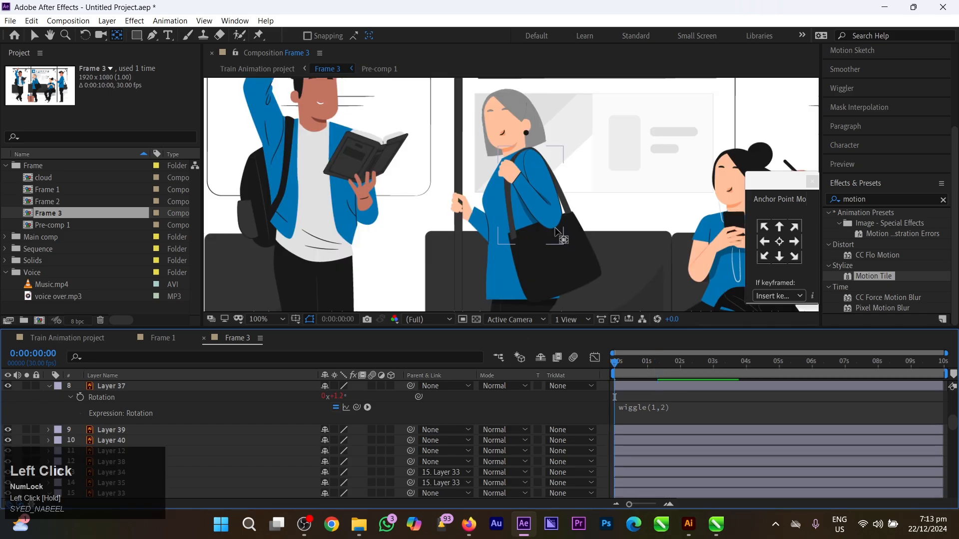
Move the anchor point of the woman's bag-holding arm, Layer 36, up to the shoulder and apply wiggle(1,5) to its rotation
{"action": "left_click", "coordinate": [532, 195]}
{"action": "left_click_drag", "start_coordinate": [534, 157], "coordinate": [535, 151]}
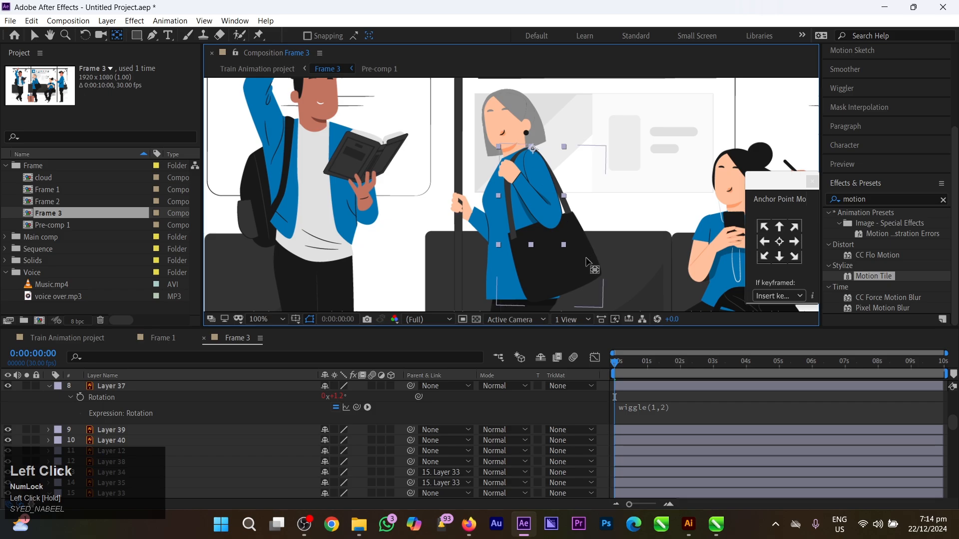
{"action": "key", "text": "r"}
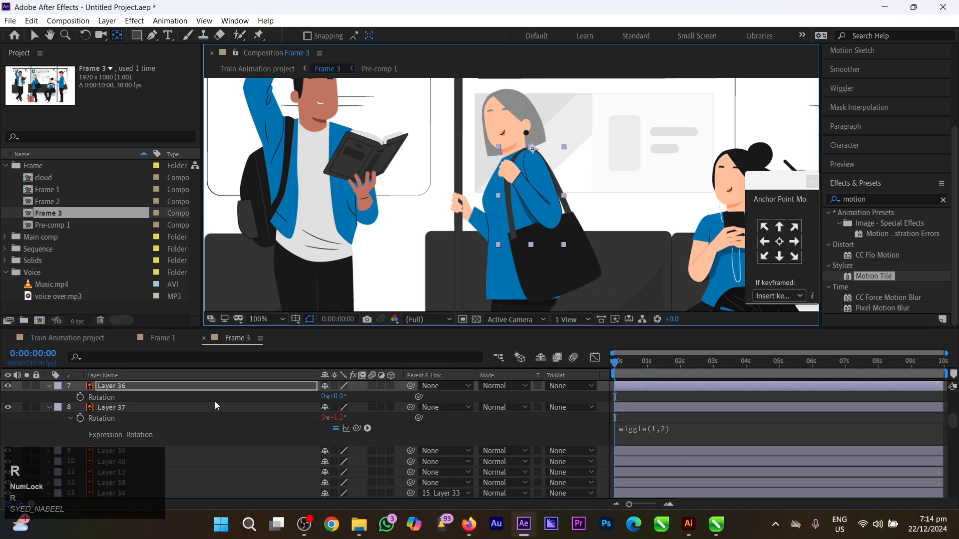
{"action": "left_click", "coordinate": [79, 397], "text": "alt"}
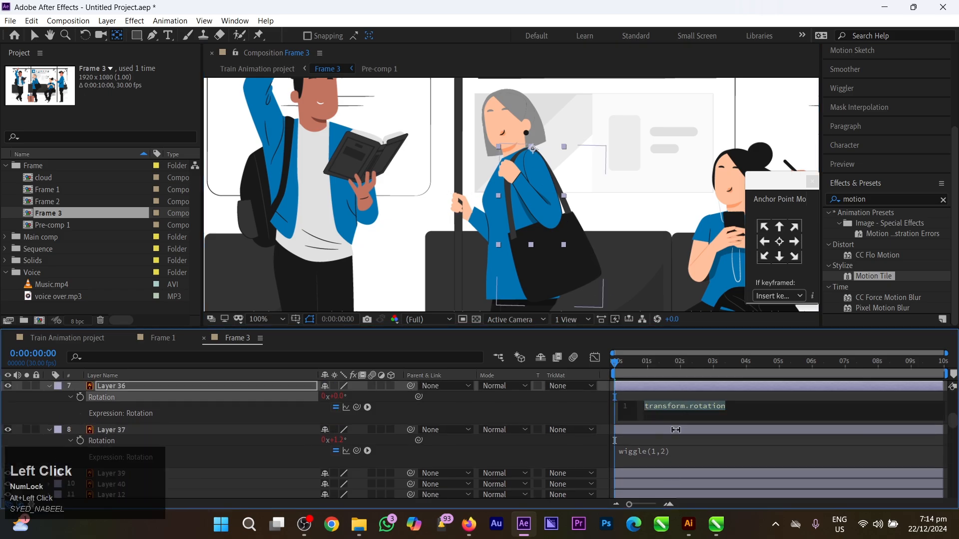
{"action": "type", "text": "ew"}
{"action": "key", "text": "BackSpace"}
{"action": "key", "text": "BackSpace"}
{"action": "type", "text": "w"}
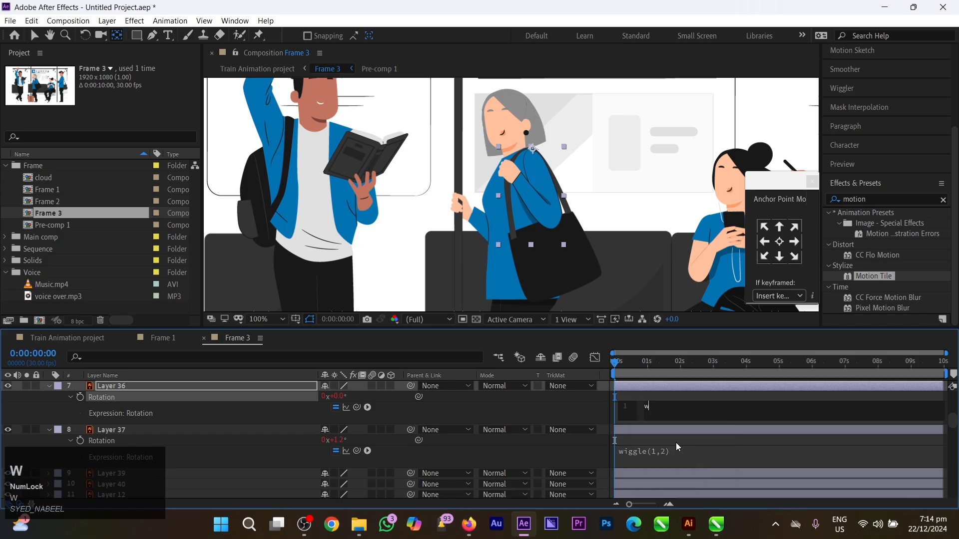
{"action": "left_click", "coordinate": [672, 455]}
{"action": "type", "text": "1,5"}
{"action": "left_click", "coordinate": [687, 396]}
{"action": "key", "text": "space"}
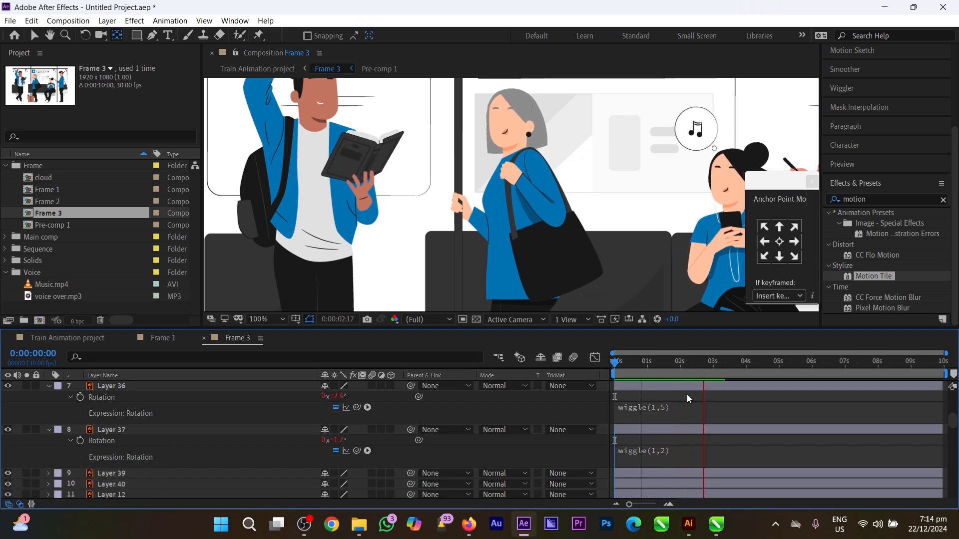
{"action": "left_click", "coordinate": [541, 368]}
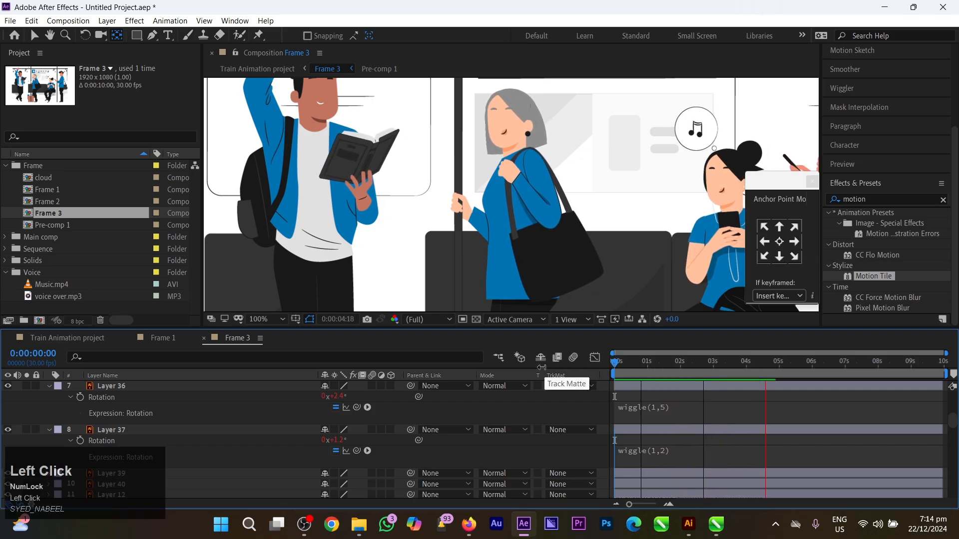
Move the anchor point of the woman's pole-side arm, Layer 38, to its body end and undo the accidental arm move
{"action": "left_click", "coordinate": [467, 215]}
{"action": "scroll", "coordinate": [481, 238], "scroll_direction": "up", "scroll_amount": 2}
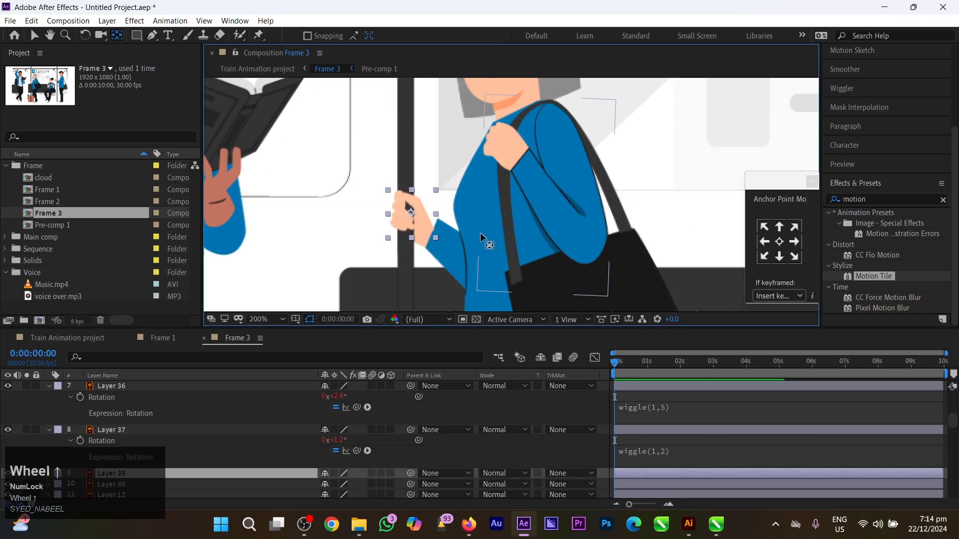
{"action": "left_click", "coordinate": [436, 249]}
{"action": "left_click_drag", "start_coordinate": [467, 253], "coordinate": [474, 266]}
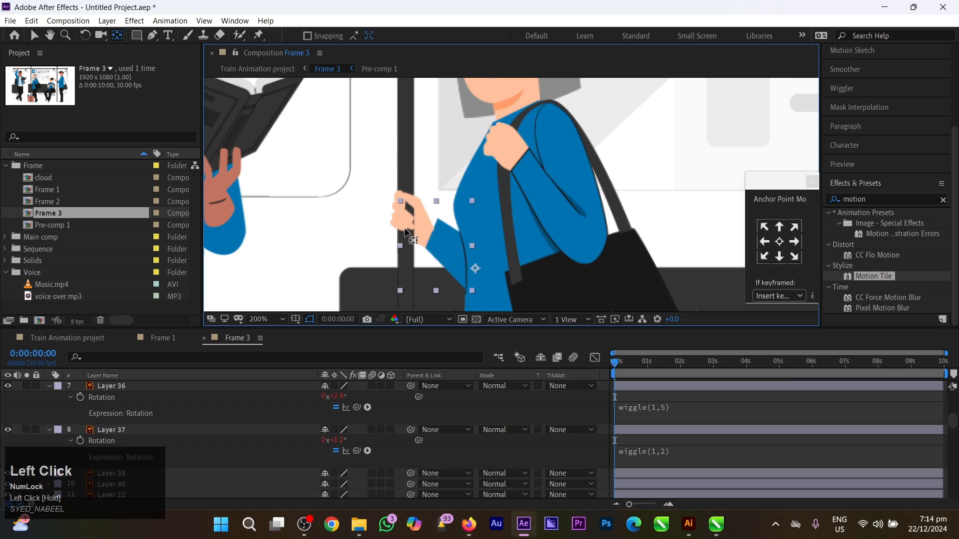
{"action": "key", "text": "v"}
{"action": "key", "text": "ctrl+z"}
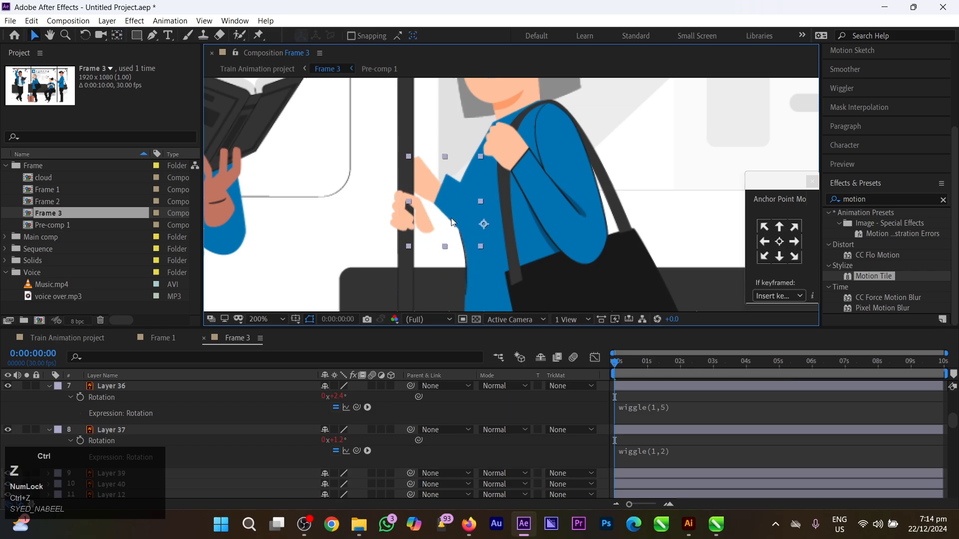
{"action": "key", "text": "ctrl+z"}
{"action": "key", "text": "ctrl+shift+a"}
Parent the woman's pole-gripping hand, Layer 39, to her arm, Layer 38
{"action": "left_click", "coordinate": [399, 217]}
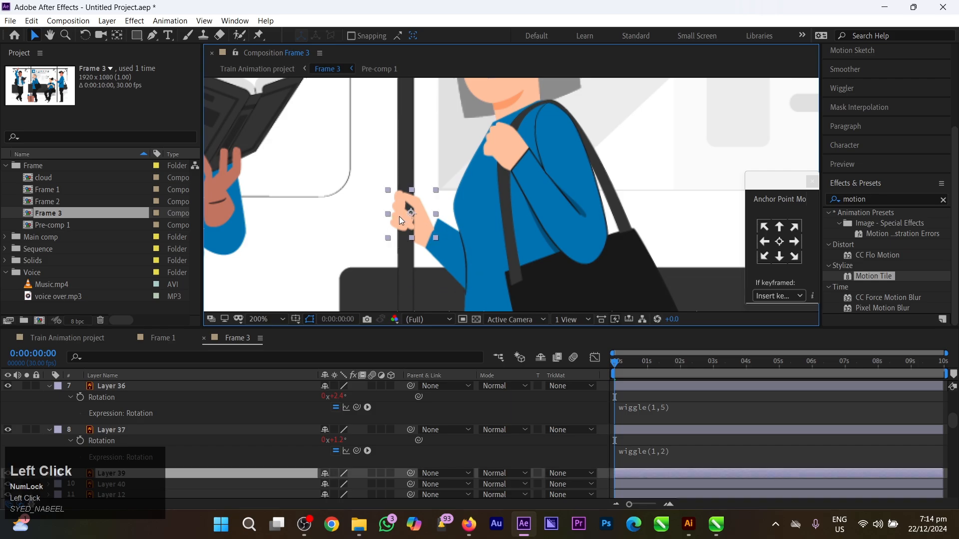
{"action": "key", "text": "space"}
{"action": "left_click_drag", "start_coordinate": [437, 241], "coordinate": [488, 175]}
{"action": "left_click", "coordinate": [513, 200]}
{"action": "left_click", "coordinate": [512, 196]}
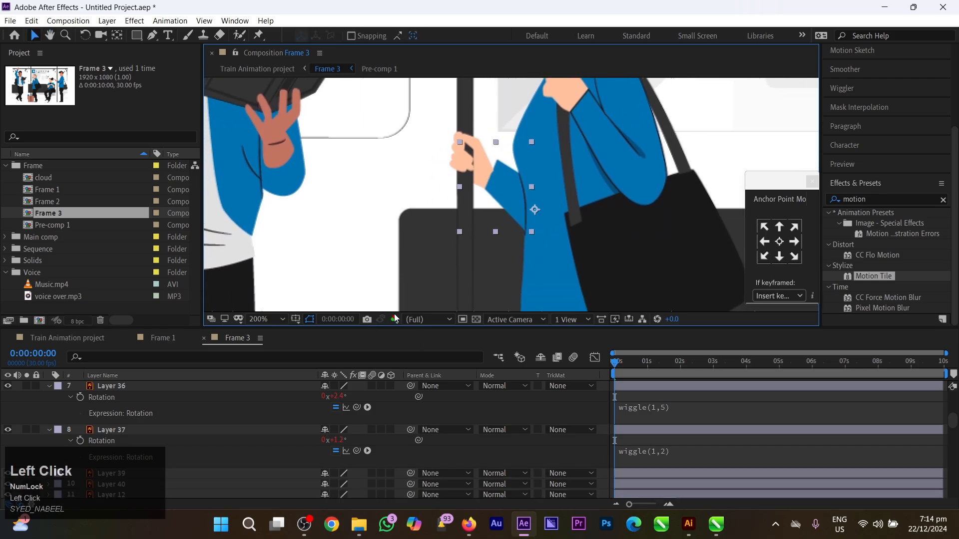
{"action": "scroll", "coordinate": [279, 418], "scroll_direction": "down", "scroll_amount": 5}
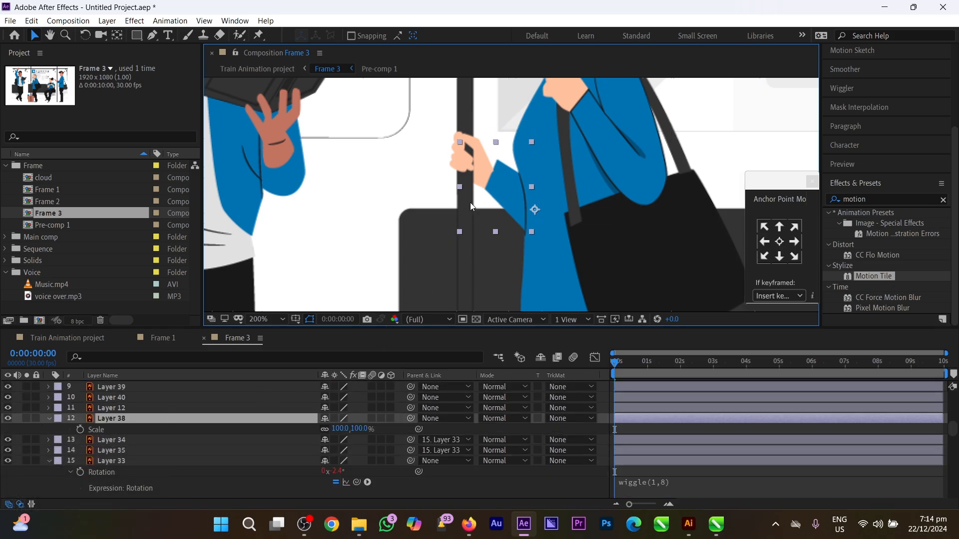
{"action": "key", "text": "Num_Lock"}
{"action": "left_click", "coordinate": [457, 157]}
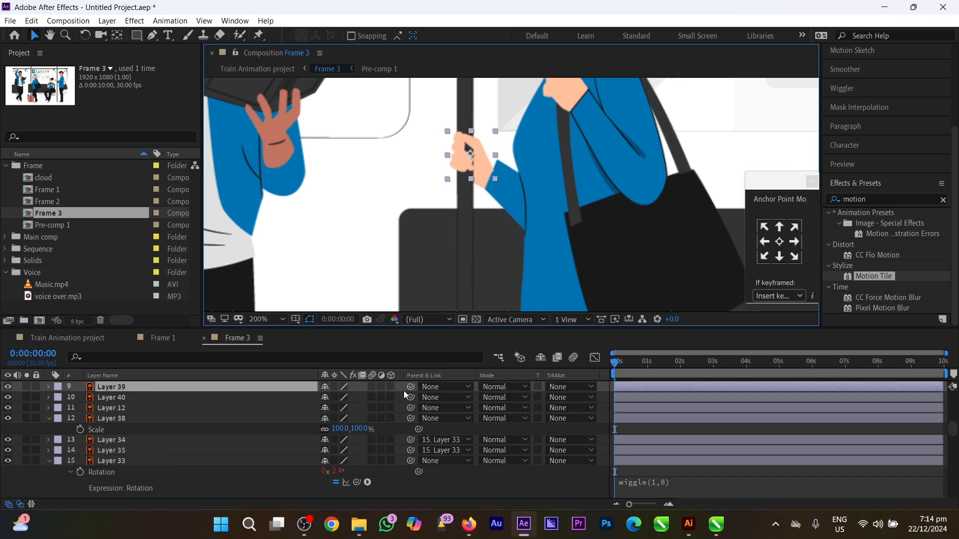
{"action": "left_click_drag", "start_coordinate": [410, 388], "coordinate": [135, 418]}
Add two position keyframes to Layer 38, raise the arm to 782.7, 463.0 at the first one, and preview the slide
{"action": "left_click", "coordinate": [135, 418]}
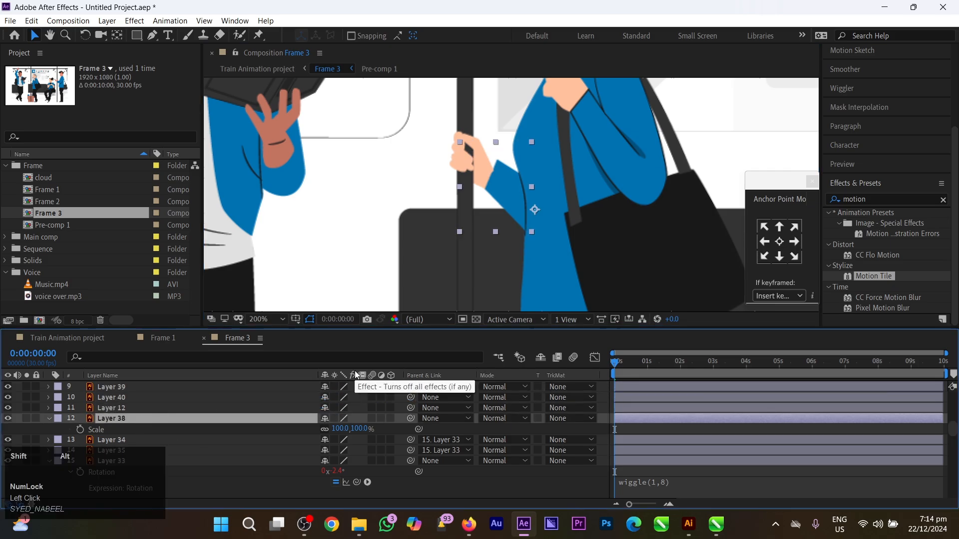
{"action": "key", "text": "shift+alt+p"}
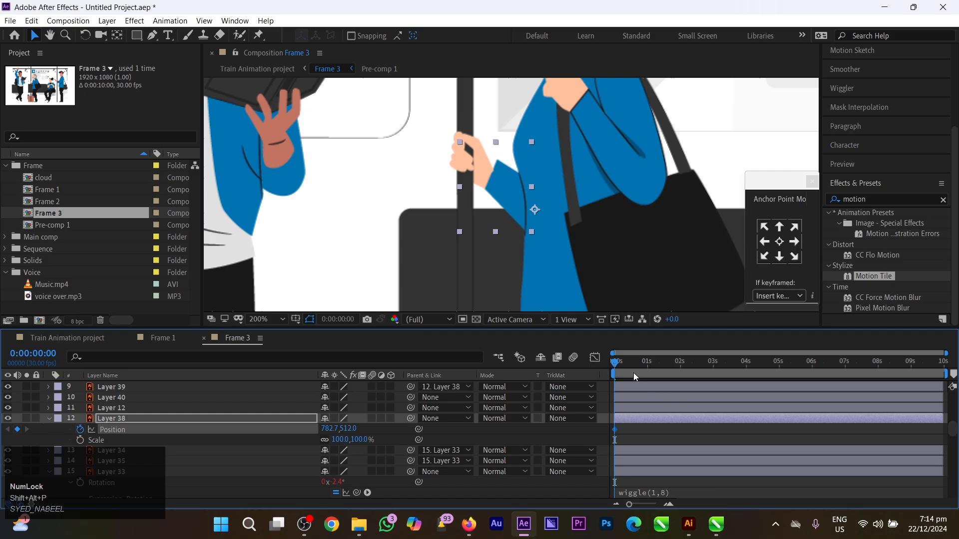
{"action": "left_click_drag", "start_coordinate": [633, 372], "coordinate": [612, 371]}
{"action": "key", "text": "shift+alt+p"}
{"action": "left_click", "coordinate": [512, 195]}
{"action": "left_click_drag", "start_coordinate": [513, 198], "coordinate": [521, 149]}
{"action": "key", "text": "space"}
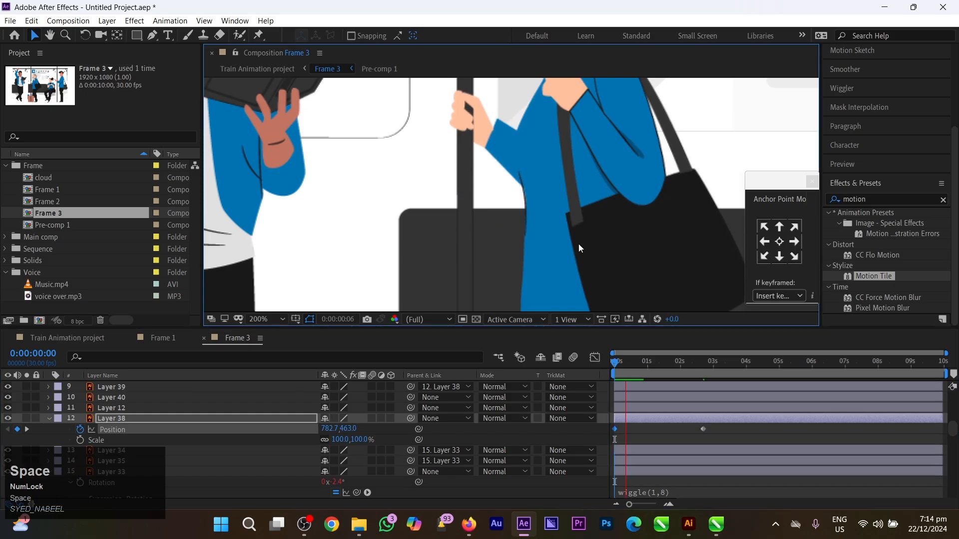
{"action": "left_click", "coordinate": [624, 370]}
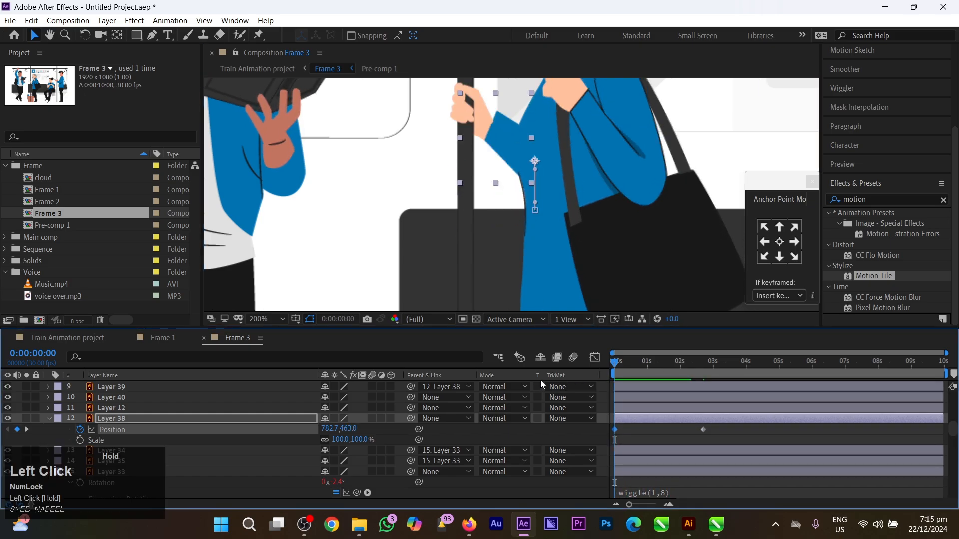
Apply Easy Ease to both of Layer 38's position keyframes, preview the result and return to the start of the timeline
{"action": "left_click_drag", "start_coordinate": [741, 437], "coordinate": [579, 454]}
{"action": "key", "text": "F9"}
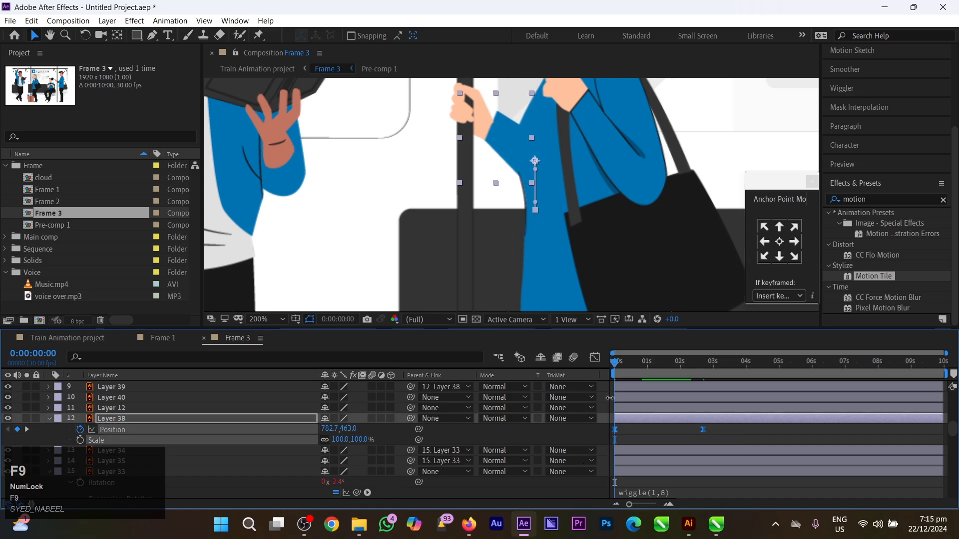
{"action": "scroll", "coordinate": [581, 209], "scroll_direction": "down", "scroll_amount": 2}
{"action": "key", "text": "space"}
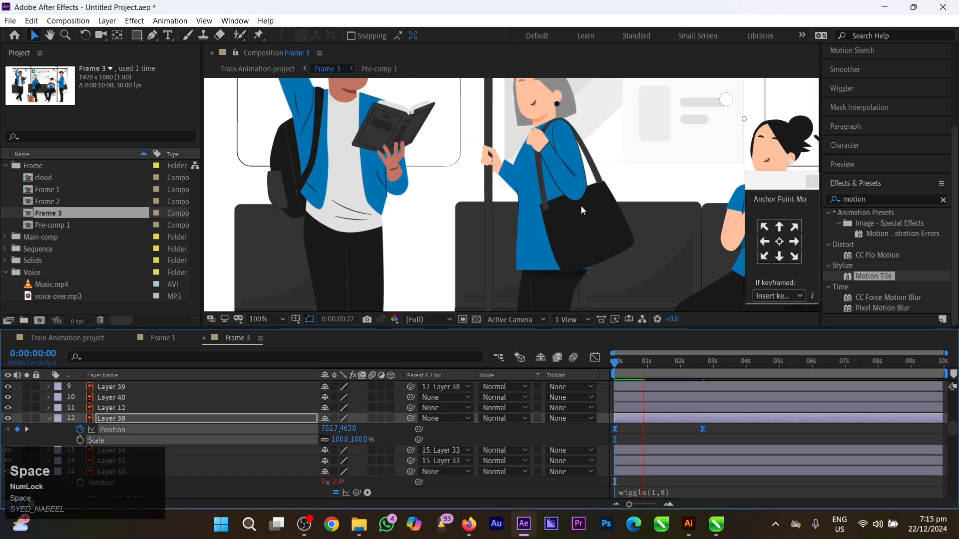
{"action": "left_click", "coordinate": [619, 370]}
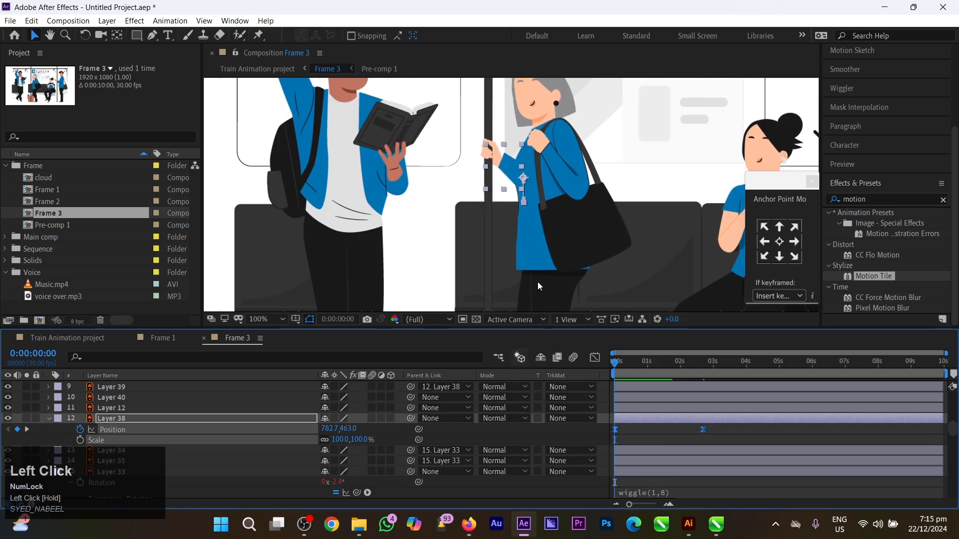
Scrub and preview the Frame 3 animation to examine the woman's arm movement and the other passengers' motion
{"action": "key", "text": "ctrl+shift+a"}
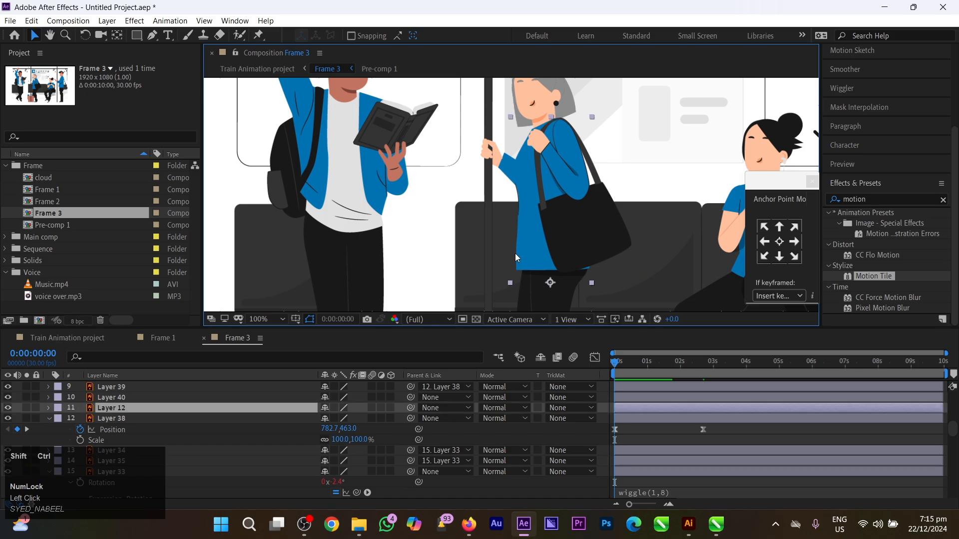
{"action": "left_click", "coordinate": [518, 251]}
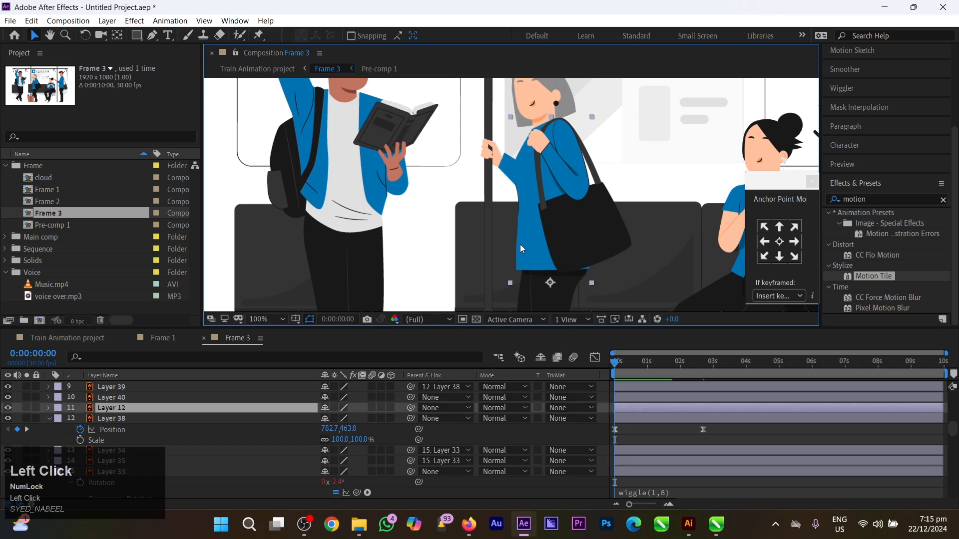
{"action": "scroll", "coordinate": [544, 242], "scroll_direction": "down", "scroll_amount": 2}
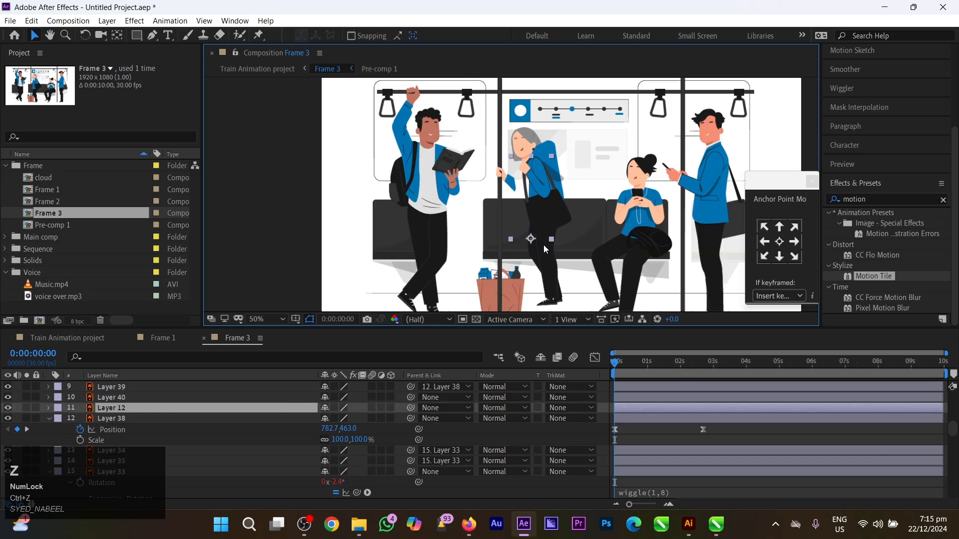
{"action": "left_click_drag", "start_coordinate": [543, 241], "coordinate": [528, 215]}
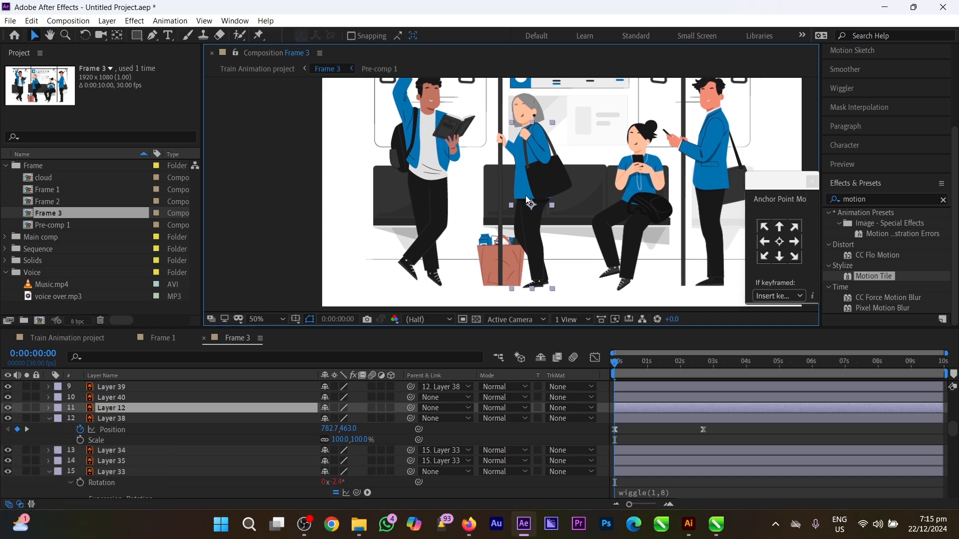
{"action": "left_click_drag", "start_coordinate": [527, 200], "coordinate": [513, 208]}
{"action": "left_click_drag", "start_coordinate": [652, 372], "coordinate": [614, 369]}
{"action": "left_click_drag", "start_coordinate": [503, 191], "coordinate": [557, 239]}
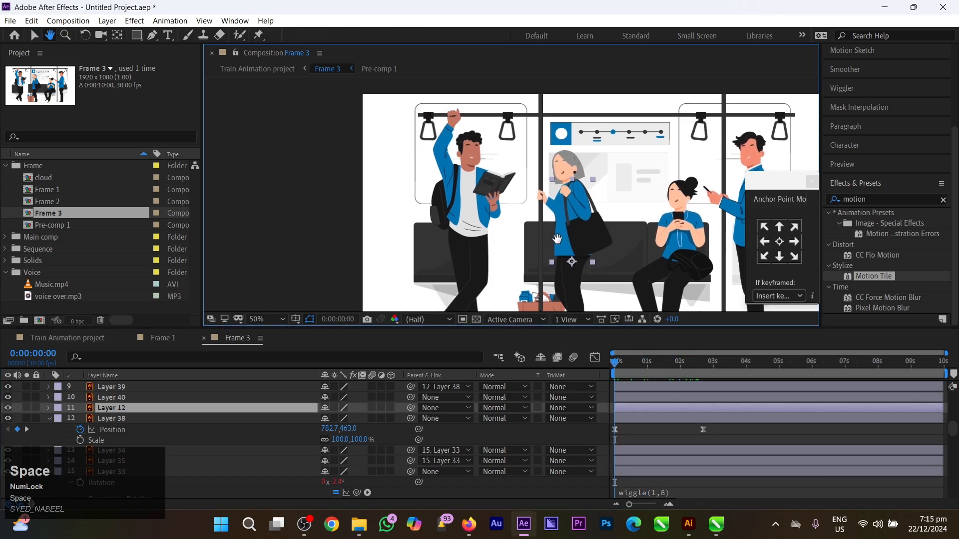
{"action": "scroll", "coordinate": [557, 239], "scroll_direction": "up", "scroll_amount": 1}
{"action": "left_click_drag", "start_coordinate": [614, 254], "coordinate": [546, 174]}
{"action": "scroll", "coordinate": [546, 173], "scroll_direction": "down", "scroll_amount": 1}
{"action": "left_click_drag", "start_coordinate": [561, 231], "coordinate": [522, 239]}
{"action": "left_click_drag", "start_coordinate": [640, 364], "coordinate": [622, 338]}
{"action": "left_click", "coordinate": [359, 202]}
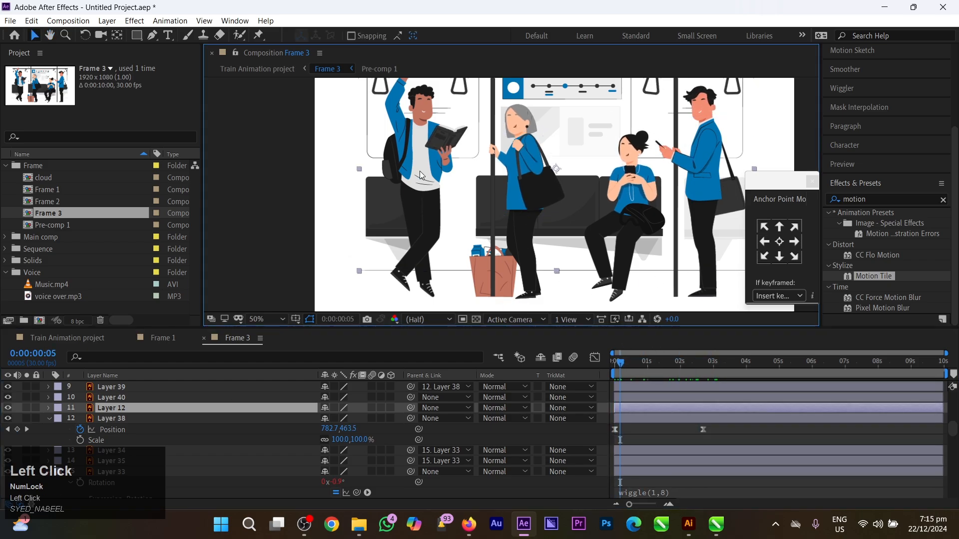
{"action": "key", "text": "space"}
{"action": "left_click_drag", "start_coordinate": [543, 248], "coordinate": [565, 255]}
{"action": "left_click_drag", "start_coordinate": [708, 368], "coordinate": [521, 234]}
{"action": "key", "text": "space"}
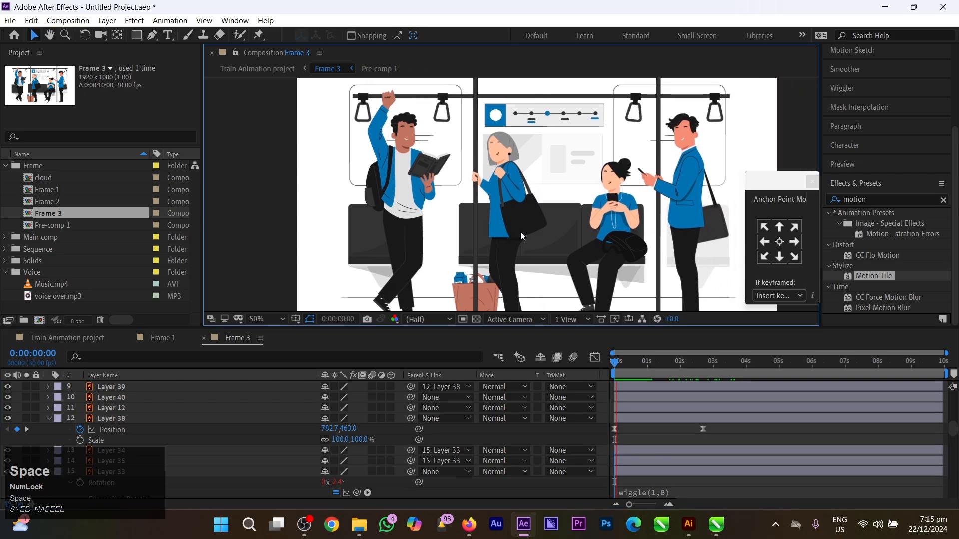
{"action": "left_click", "coordinate": [645, 352]}
Move the anchor point of the book-reading man's head, Layer 42, down to the base of his neck
{"action": "scroll", "coordinate": [413, 214], "scroll_direction": "up", "scroll_amount": 1}
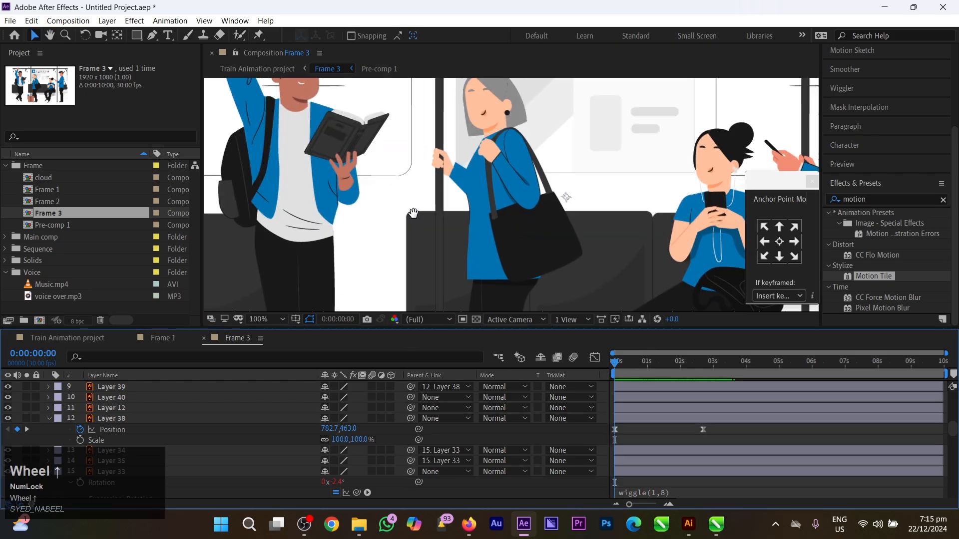
{"action": "key", "text": "space"}
{"action": "left_click_drag", "start_coordinate": [387, 162], "coordinate": [669, 244]}
{"action": "left_click_drag", "start_coordinate": [618, 172], "coordinate": [563, 151]}
{"action": "scroll", "coordinate": [583, 194], "scroll_direction": "up", "scroll_amount": 1}
{"action": "scroll", "coordinate": [540, 157], "scroll_direction": "down", "scroll_amount": 6}
{"action": "key", "text": "ctrl+z"}
{"action": "scroll", "coordinate": [546, 182], "scroll_direction": "up", "scroll_amount": 1}
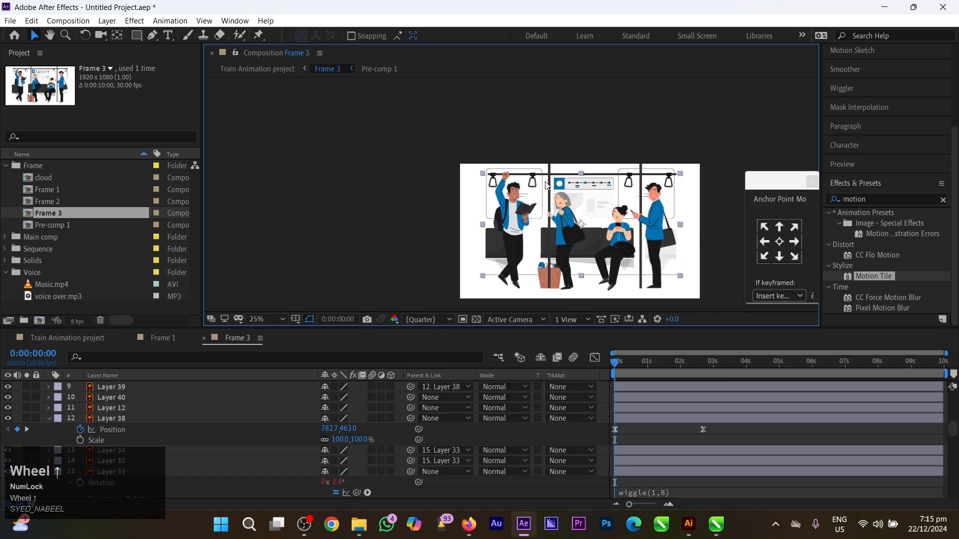
{"action": "scroll", "coordinate": [547, 185], "scroll_direction": "up", "scroll_amount": 1}
{"action": "left_click", "coordinate": [515, 197]}
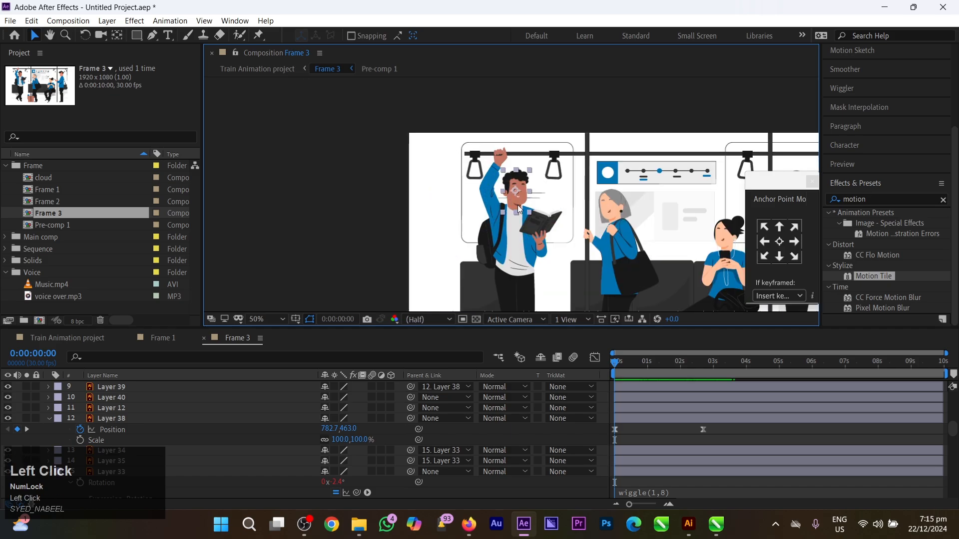
{"action": "scroll", "coordinate": [518, 209], "scroll_direction": "up", "scroll_amount": 2}
{"action": "key", "text": "y"}
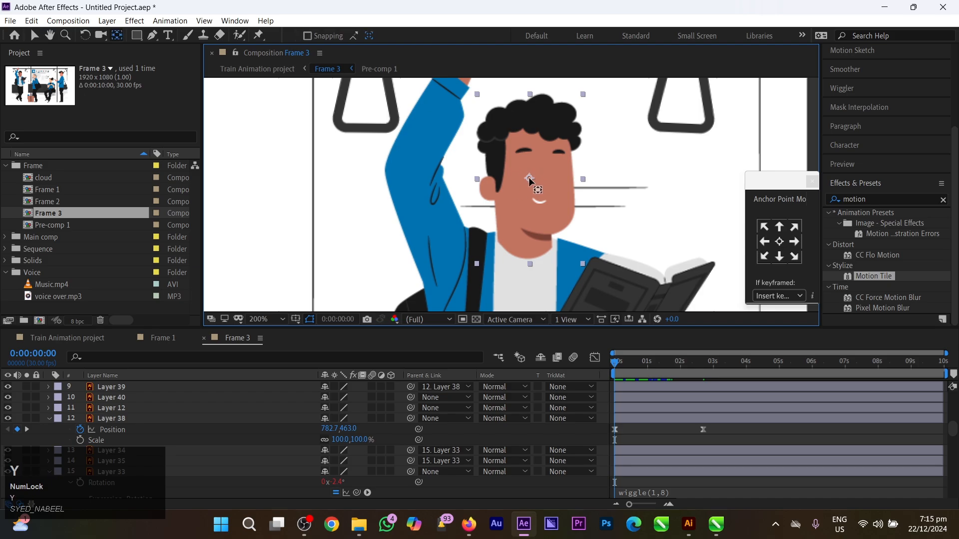
{"action": "left_click_drag", "start_coordinate": [528, 177], "coordinate": [528, 262]}
Parent the man's mouth, Layer 44, and his eyes, Layer 43, to his head, Layer 42
{"action": "key", "text": "s"}
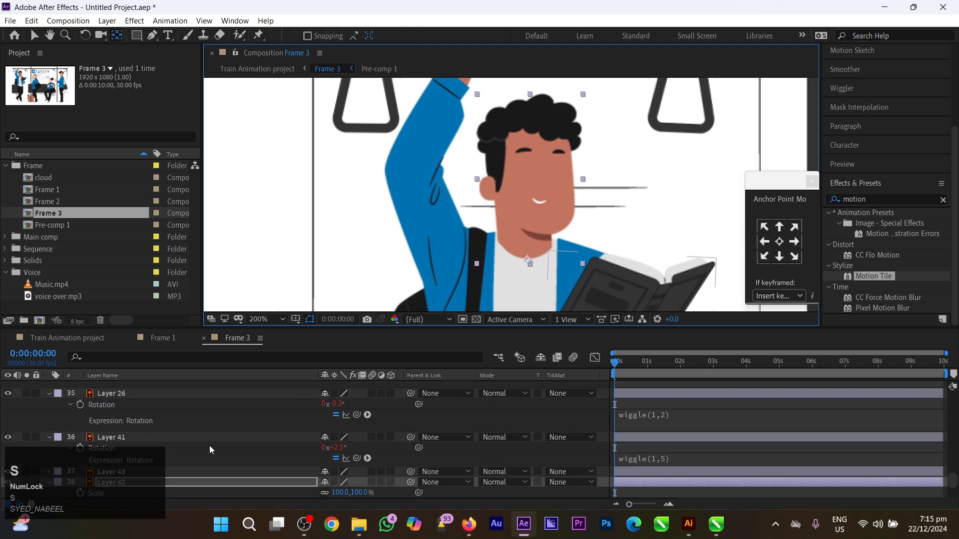
{"action": "scroll", "coordinate": [209, 445], "scroll_direction": "down", "scroll_amount": 2}
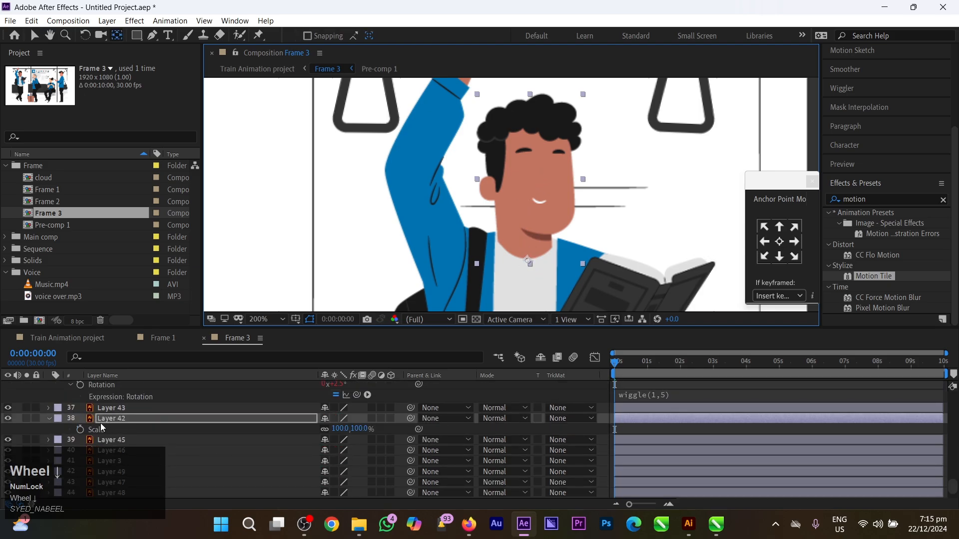
{"action": "key", "text": "ctrl+shift+a"}
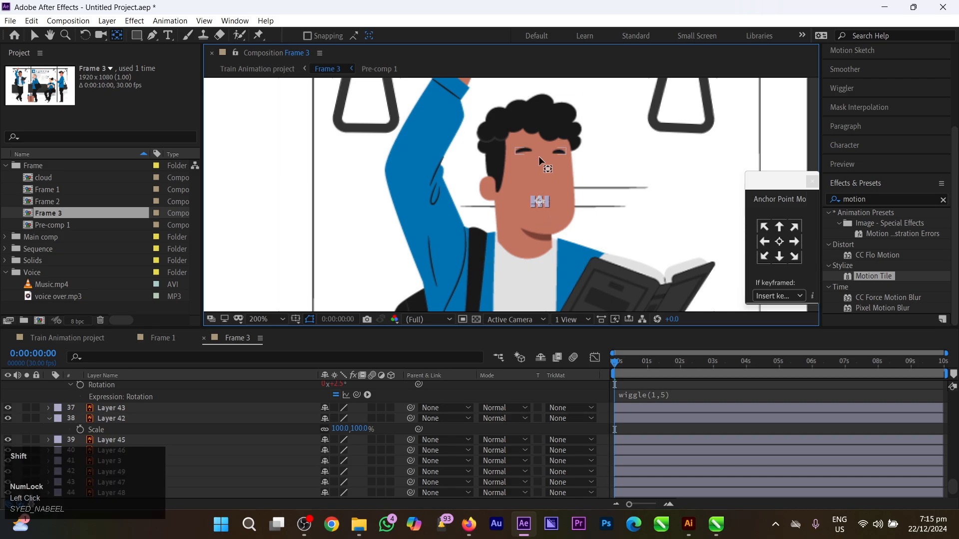
{"action": "left_click", "coordinate": [532, 152], "text": "shift"}
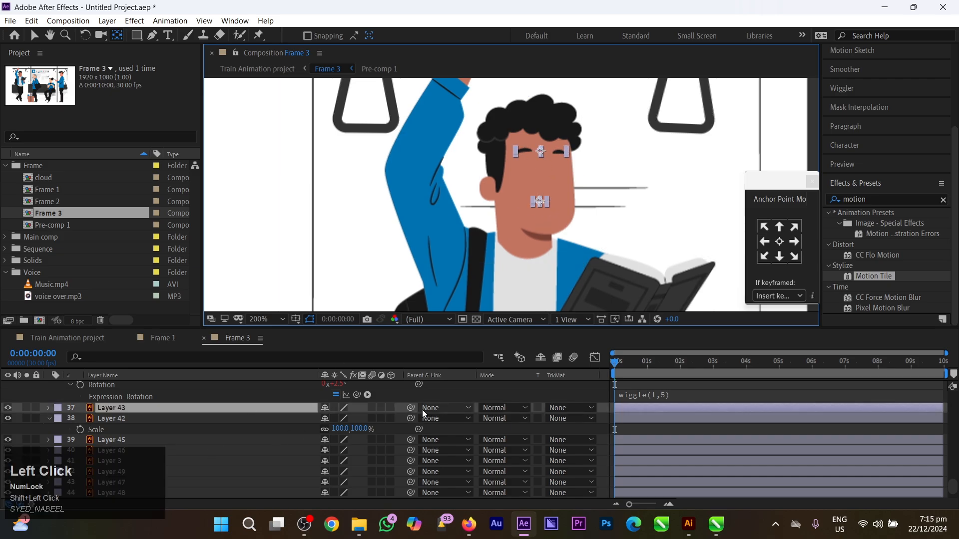
{"action": "left_click_drag", "start_coordinate": [410, 408], "coordinate": [142, 418]}
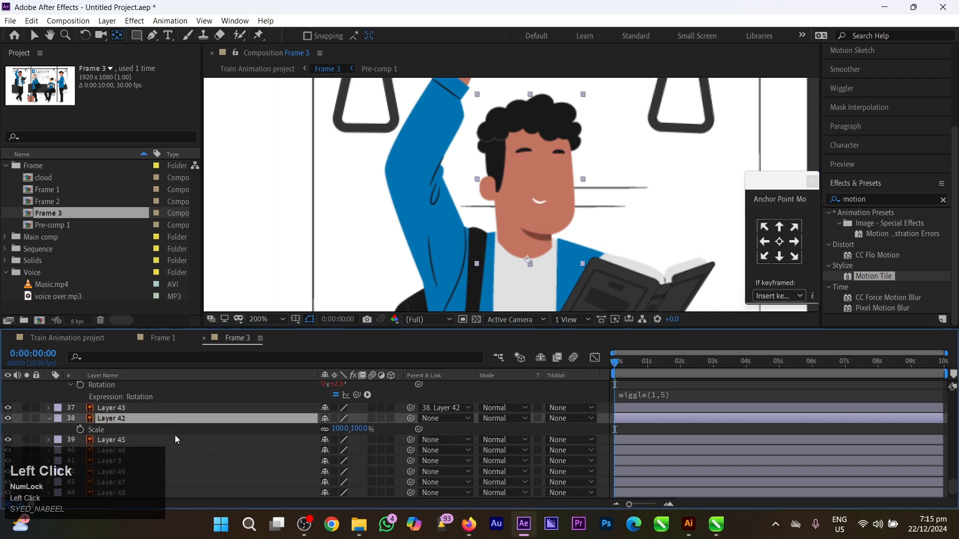
Add the expression wiggle(1,6) to the rotation of the man's head, Layer 42, and preview the motion
{"action": "key", "text": "r"}
{"action": "left_click", "coordinate": [81, 433], "text": "alt"}
{"action": "type", "text": "w"}
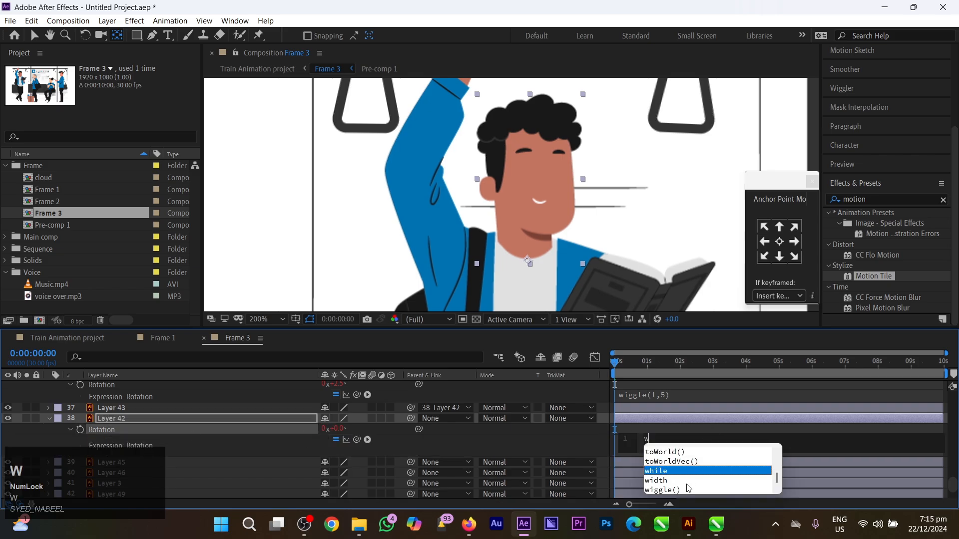
{"action": "left_click", "coordinate": [686, 491]}
{"action": "type", "text": "1,6)"}
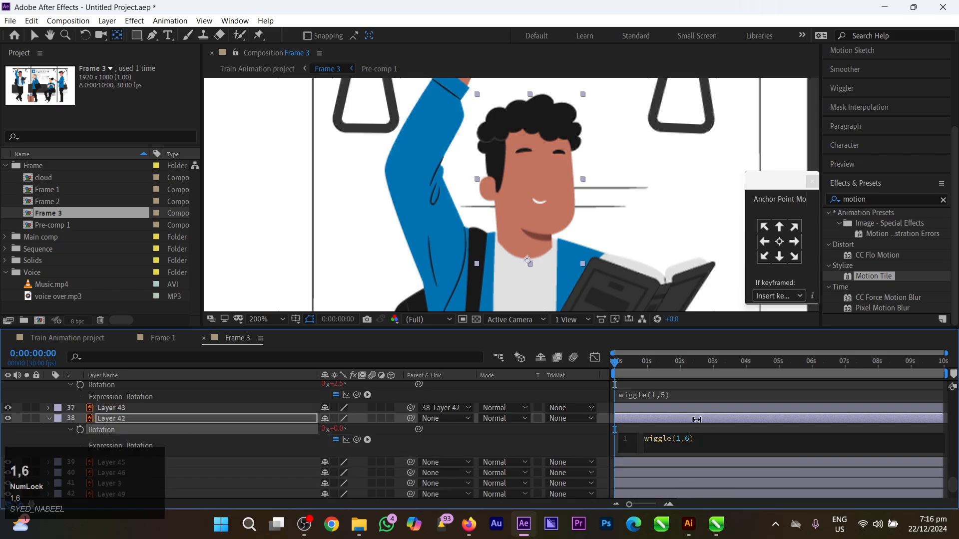
{"action": "left_click", "coordinate": [696, 425]}
{"action": "key", "text": "space"}
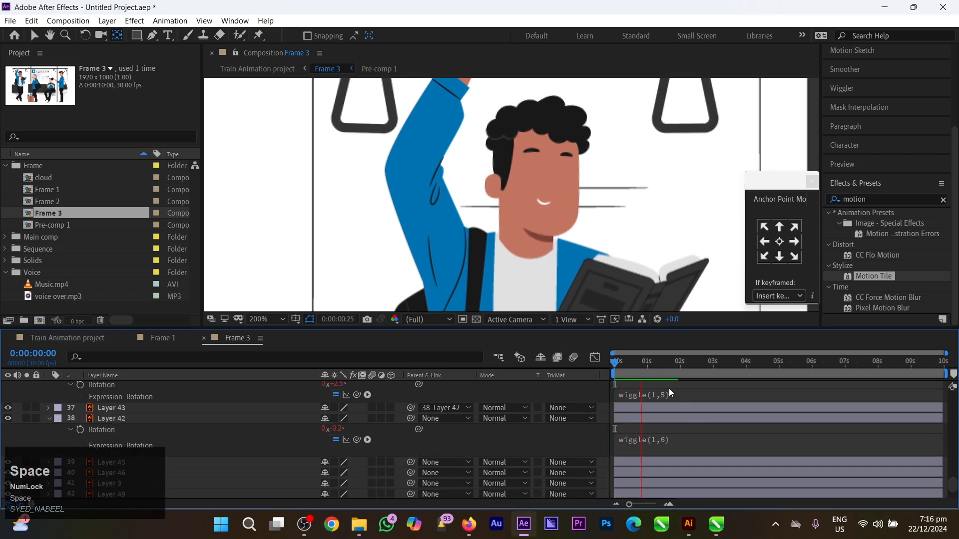
{"action": "left_click", "coordinate": [549, 368]}
Add Easy Ease position keyframes to the man's eyes, Layer 43, at the start and at 0:00:01:20
{"action": "scroll", "coordinate": [565, 200], "scroll_direction": "up", "scroll_amount": 1}
{"action": "left_click_drag", "start_coordinate": [565, 198], "coordinate": [476, 219]}
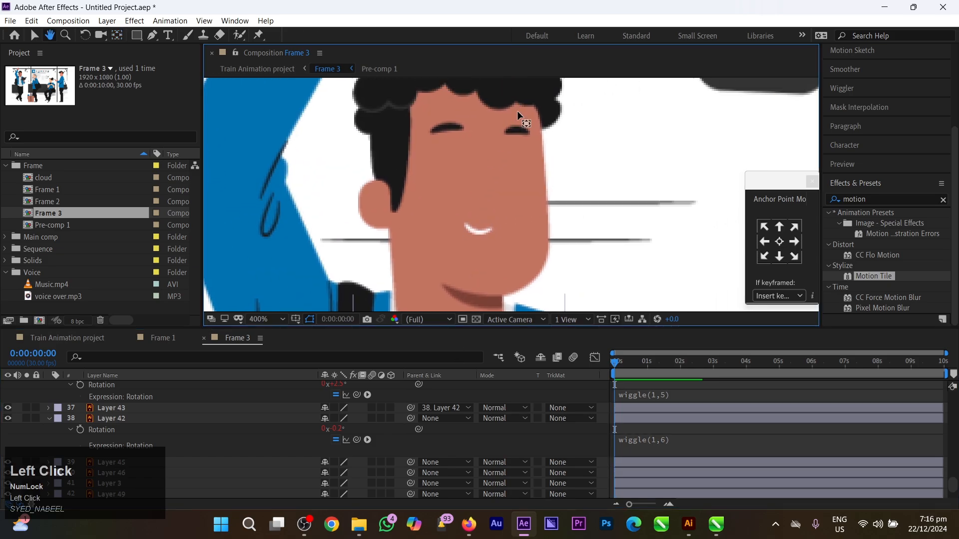
{"action": "key", "text": "y"}
{"action": "left_click", "coordinate": [519, 133]}
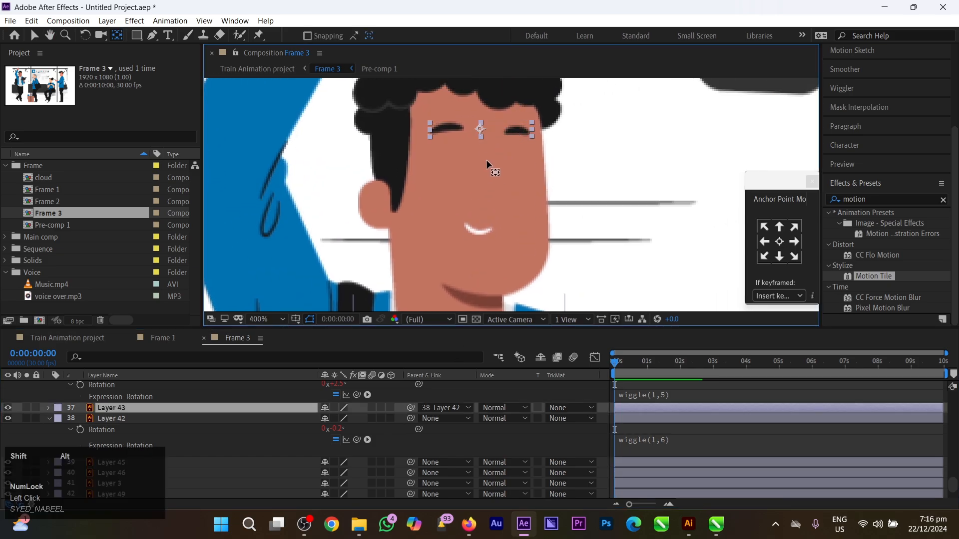
{"action": "key", "text": "shift+alt+p"}
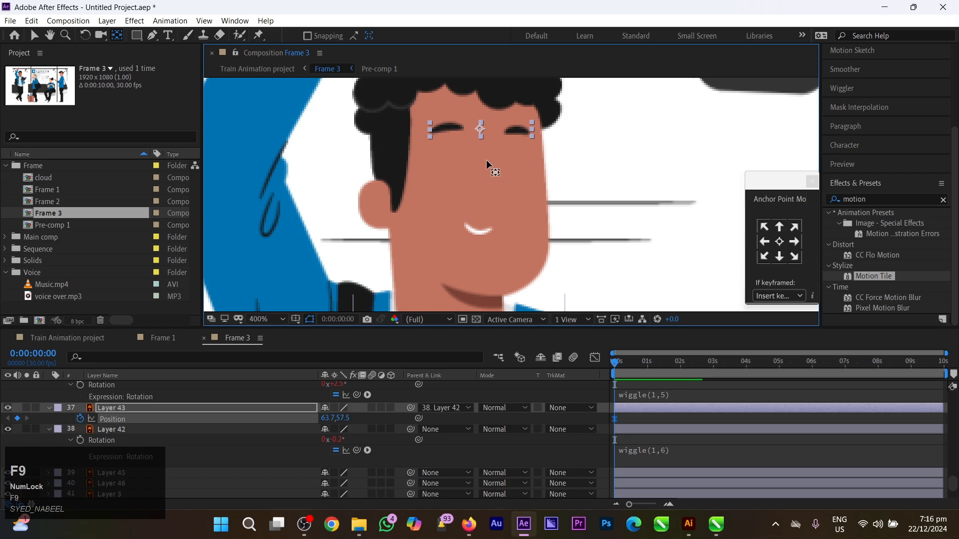
{"action": "key", "text": "space"}
{"action": "key", "text": "shift+alt+p"}
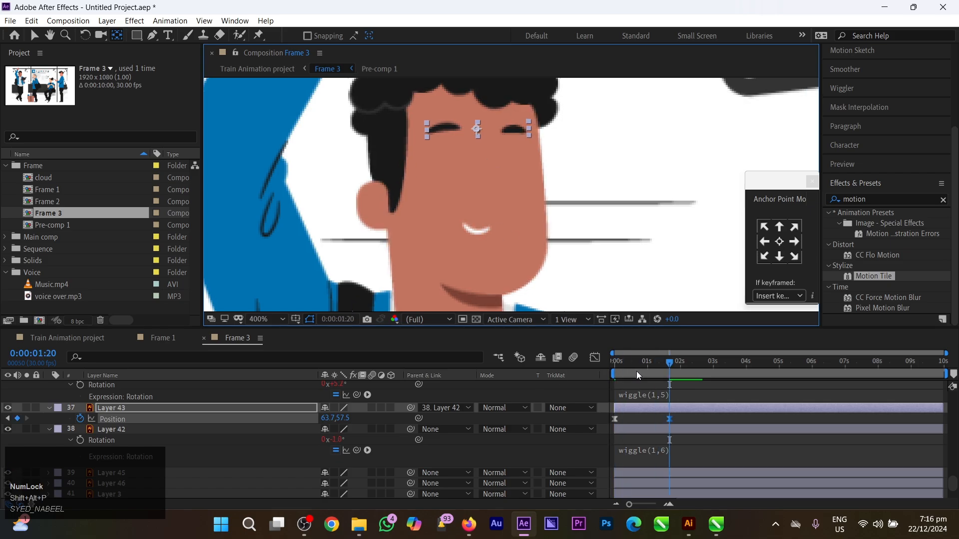
Lower the man's eyes to 64.5, 68.2 at the first position keyframe and preview the movement
{"action": "left_click_drag", "start_coordinate": [636, 370], "coordinate": [606, 241]}
{"action": "key", "text": "v"}
{"action": "left_click_drag", "start_coordinate": [513, 132], "coordinate": [516, 152]}
{"action": "key", "text": "space"}
{"action": "key", "text": "space"}
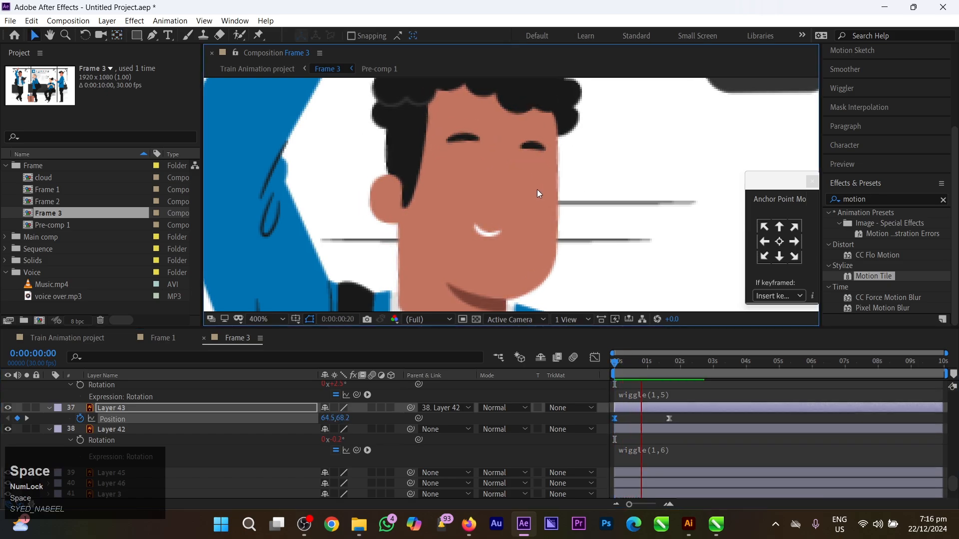
{"action": "left_click", "coordinate": [597, 370]}
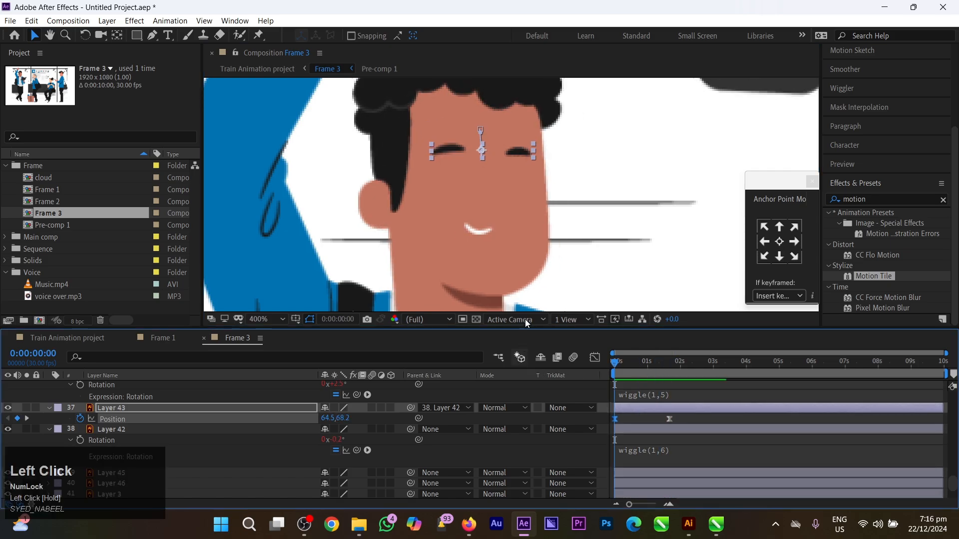
Add scale keyframes to the man's mouth, Layer 44, at the start and at 0:00:02:03
{"action": "left_click", "coordinate": [478, 235]}
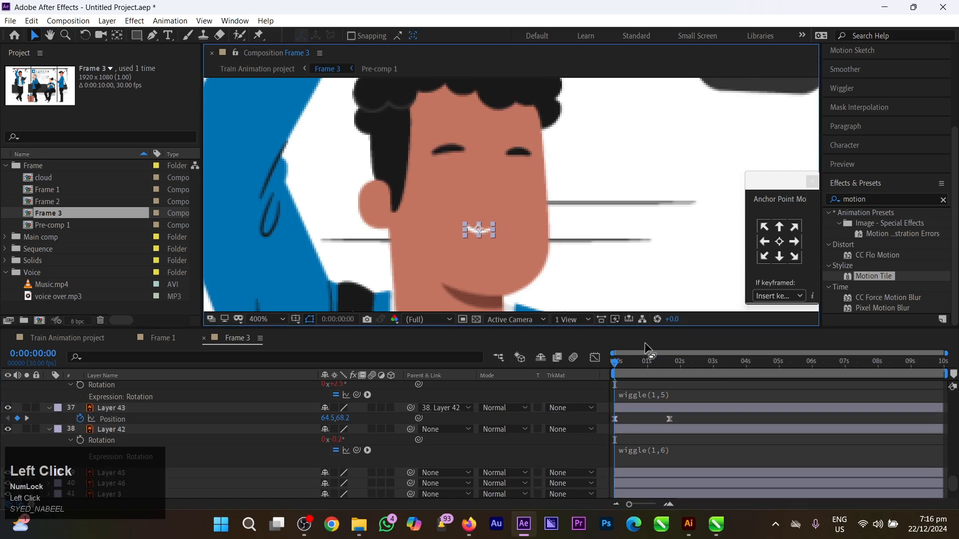
{"action": "scroll", "coordinate": [543, 274], "scroll_direction": "up", "scroll_amount": 1}
{"action": "key", "text": "space"}
{"action": "left_click_drag", "start_coordinate": [531, 257], "coordinate": [531, 184]}
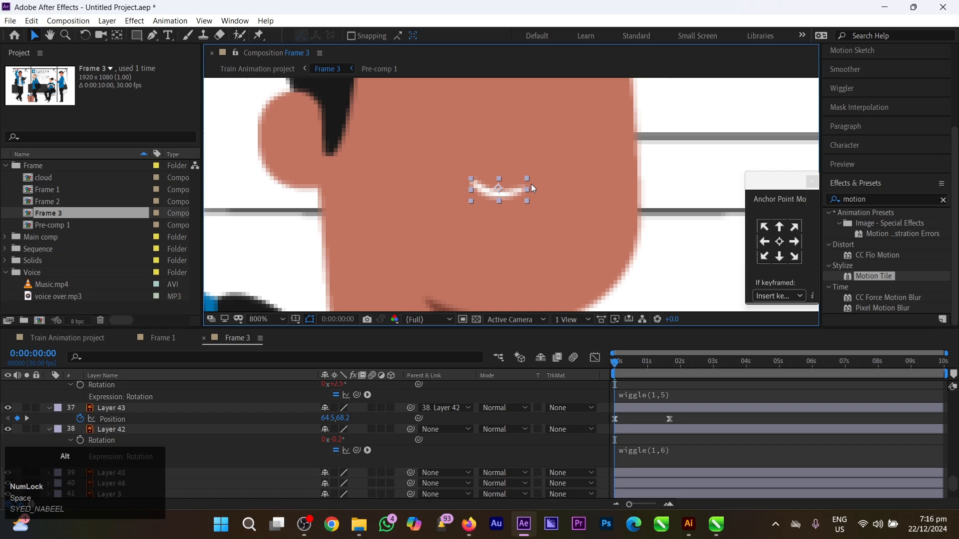
{"action": "key", "text": "s"}
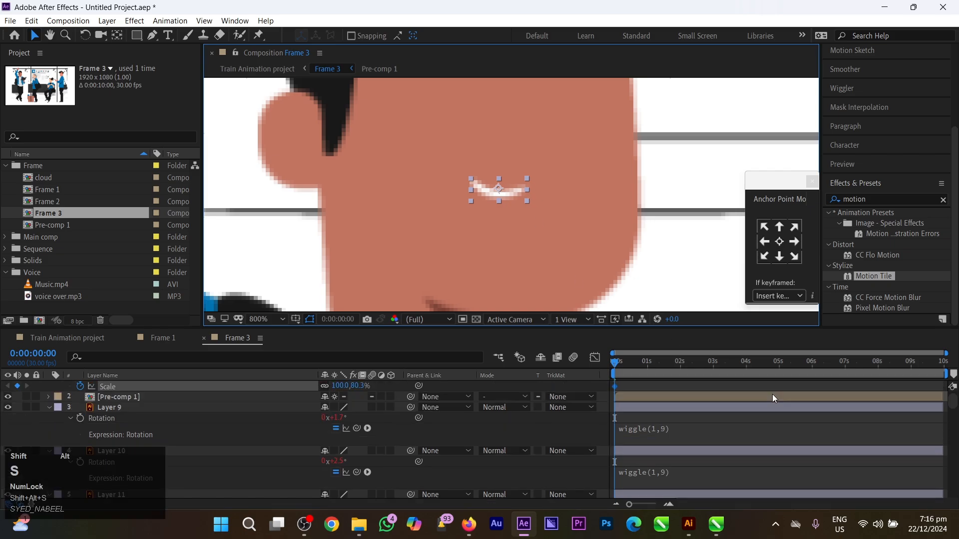
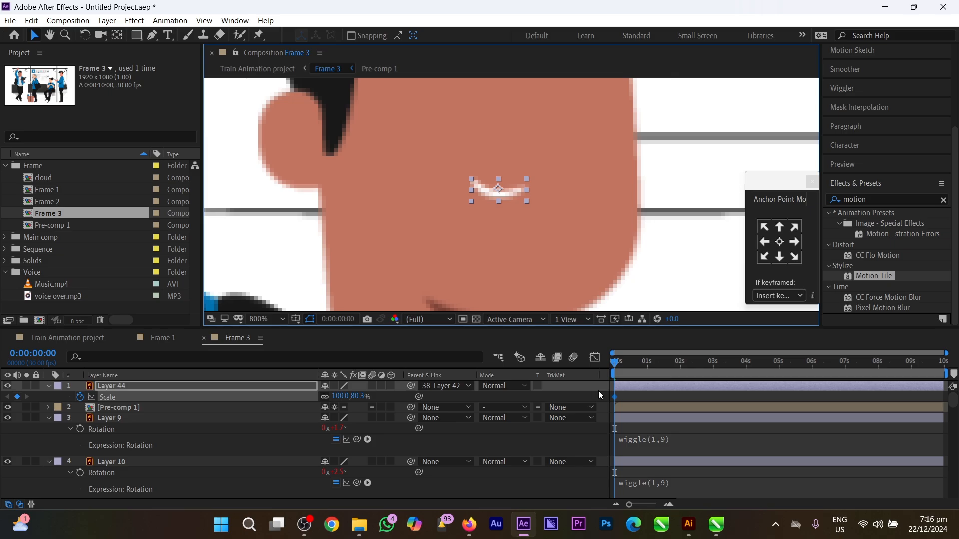
{"action": "left_click_drag", "start_coordinate": [631, 372], "coordinate": [683, 371]}
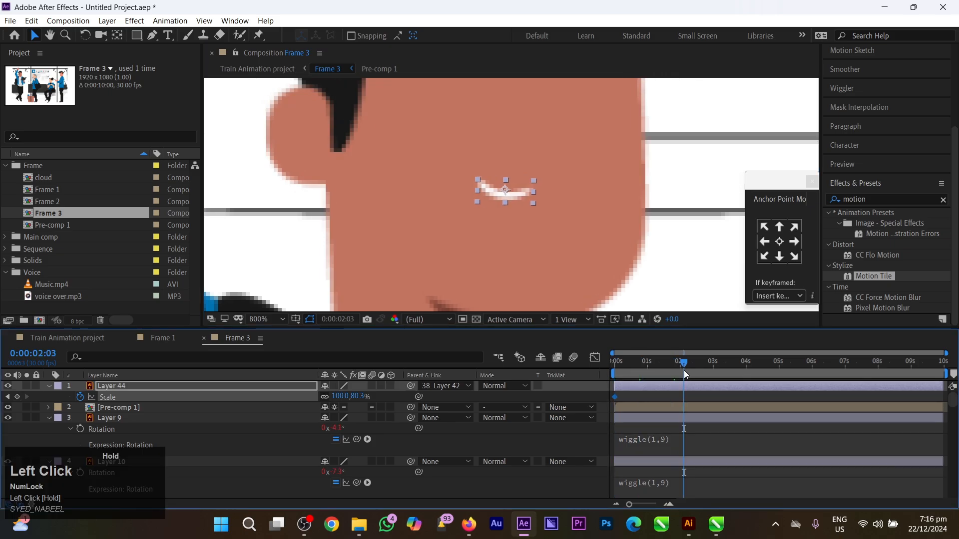
{"action": "key", "text": "shift+alt+s"}
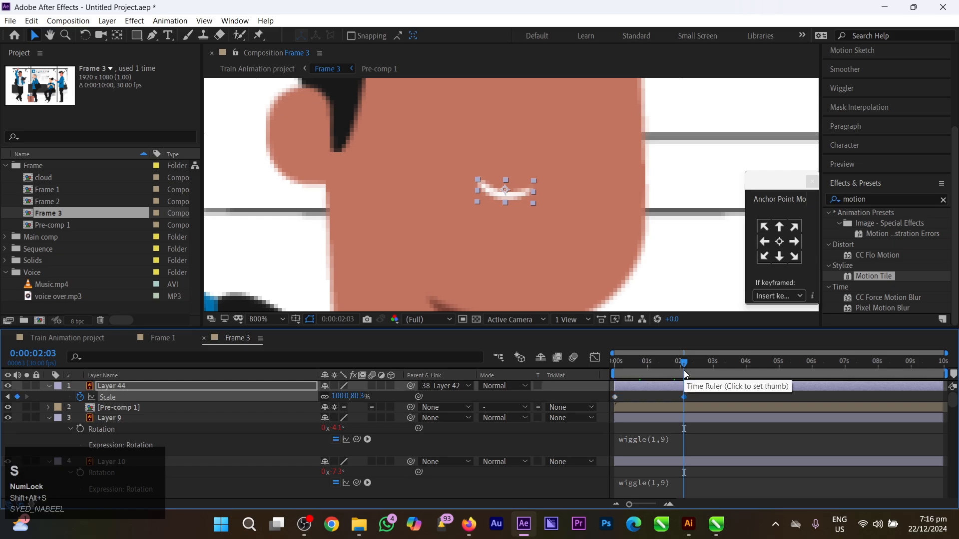
Reduce the mouth's scale to 42.0, 33.7% at the first keyframe and preview the smile growing
{"action": "left_click", "coordinate": [615, 372]}
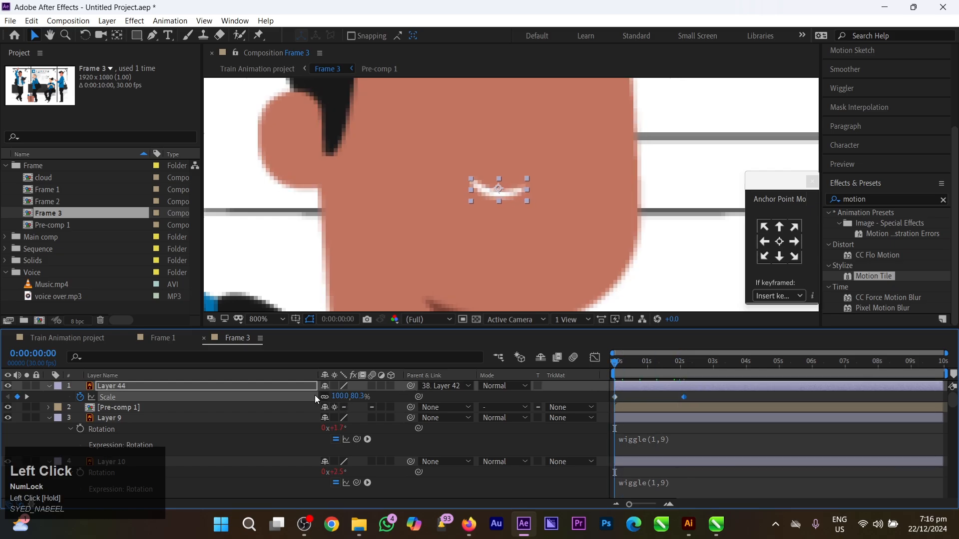
{"action": "left_click_drag", "start_coordinate": [338, 397], "coordinate": [312, 405]}
{"action": "scroll", "coordinate": [549, 205], "scroll_direction": "down", "scroll_amount": 2}
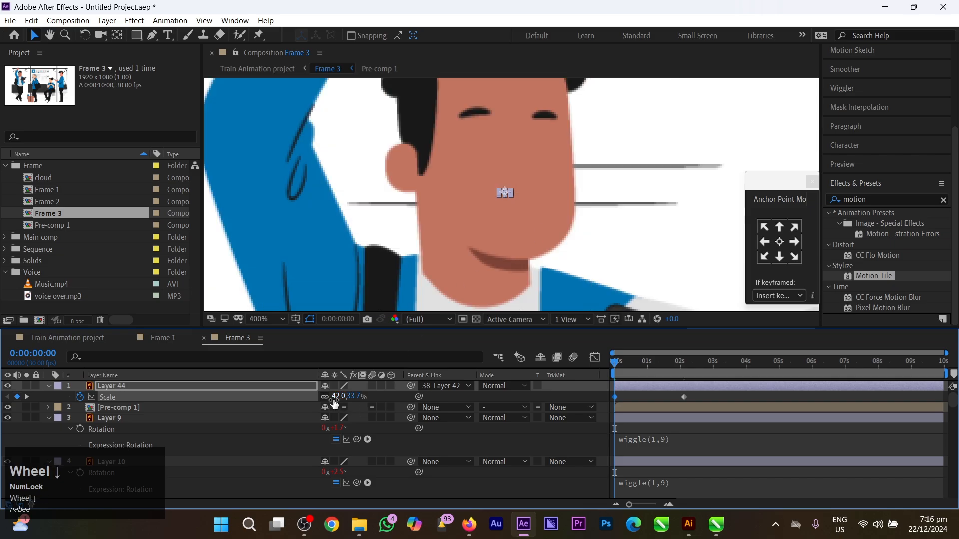
{"action": "key", "text": "space"}
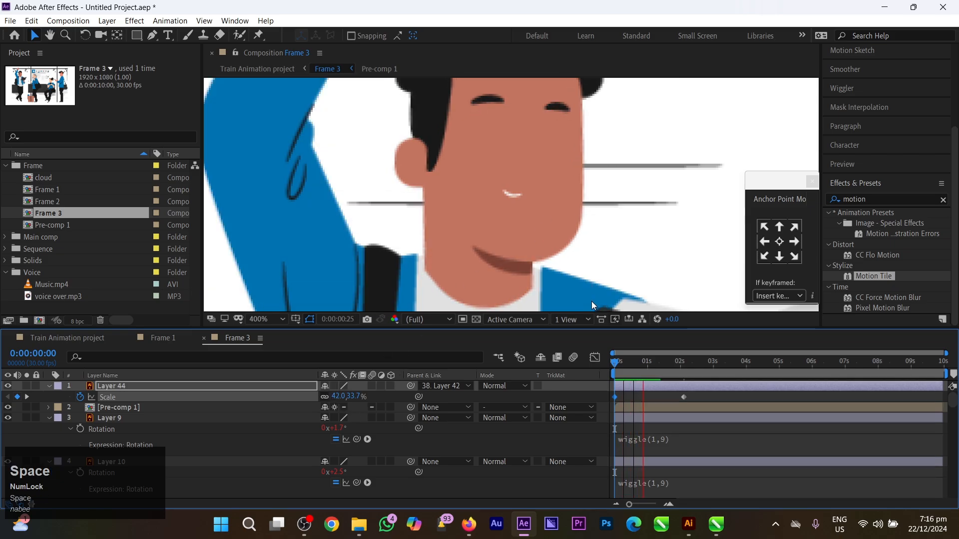
{"action": "key", "text": "space"}
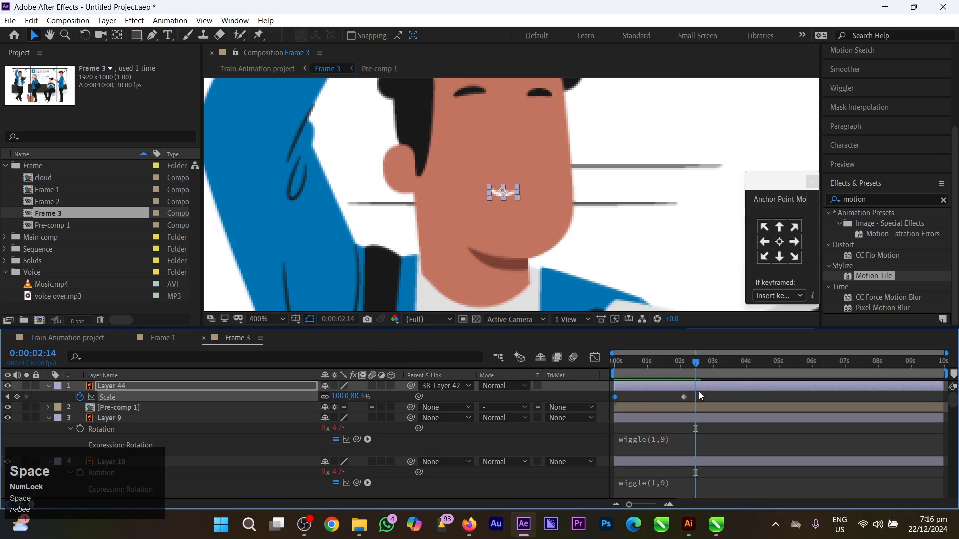
Apply Easy Ease to both scale keyframes of the man's mouth, Layer 44, and preview the smile
{"action": "left_click_drag", "start_coordinate": [699, 391], "coordinate": [567, 407]}
{"action": "key", "text": "F9"}
{"action": "left_click_drag", "start_coordinate": [648, 363], "coordinate": [576, 373]}
{"action": "key", "text": "space"}
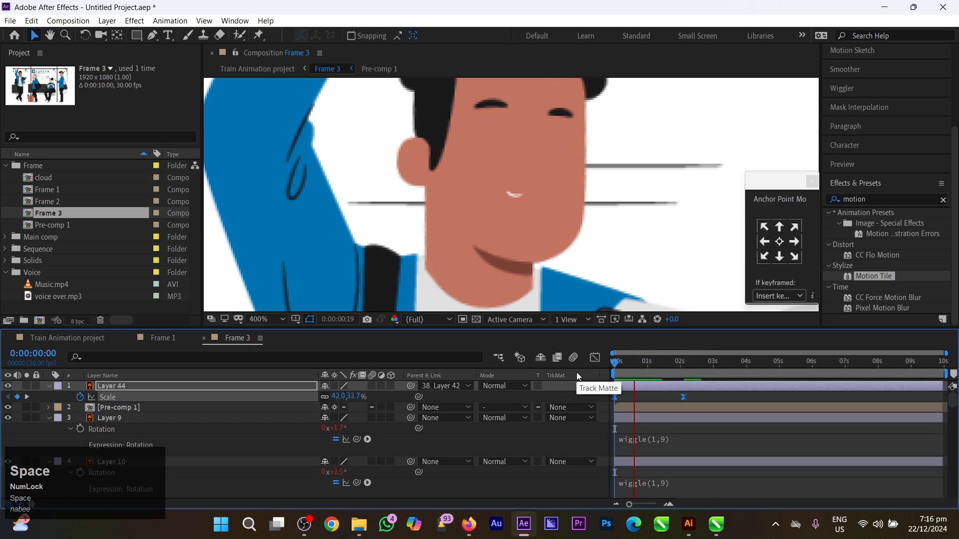
{"action": "key", "text": "space"}
{"action": "scroll", "coordinate": [585, 250], "scroll_direction": "down", "scroll_amount": 2}
{"action": "key", "text": "space"}
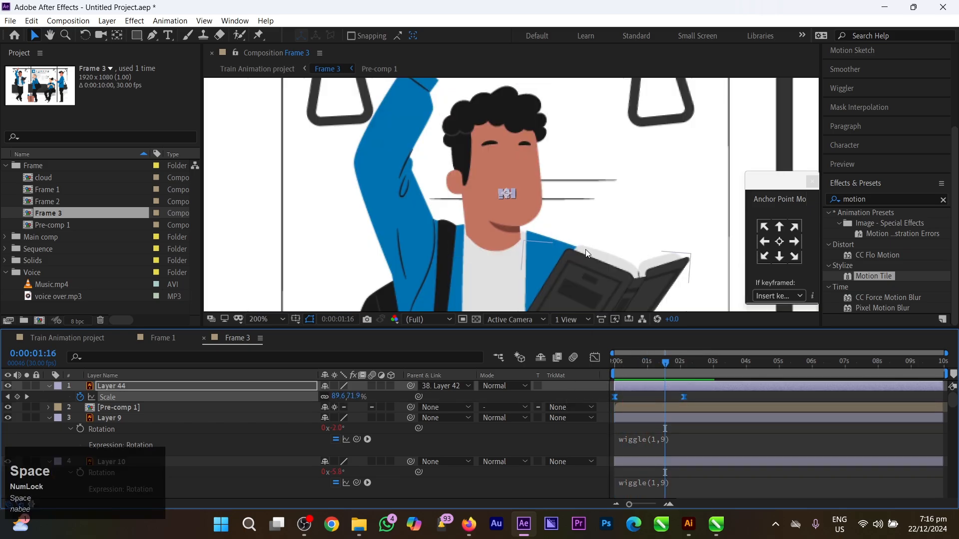
{"action": "left_click", "coordinate": [643, 376]}
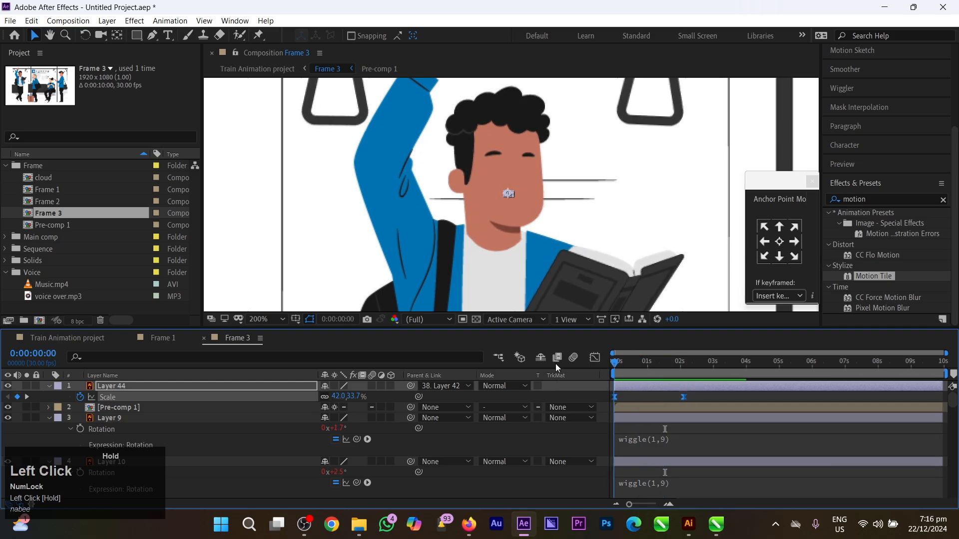
Preview the whole train scene from the start and examine the other passengers up close
{"action": "scroll", "coordinate": [565, 257], "scroll_direction": "down", "scroll_amount": 2}
{"action": "key", "text": "space"}
{"action": "scroll", "coordinate": [565, 256], "scroll_direction": "down", "scroll_amount": 4}
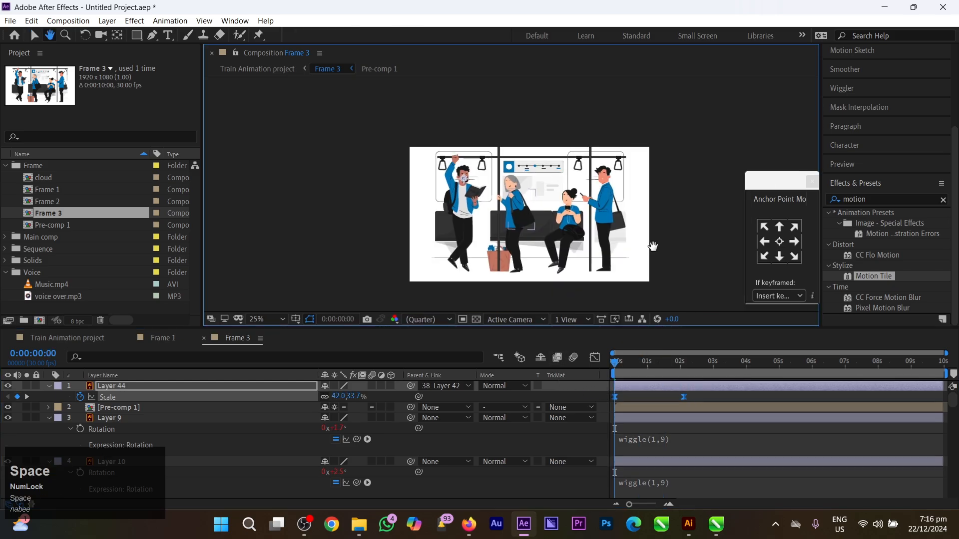
{"action": "left_click", "coordinate": [529, 365]}
{"action": "key", "text": "space"}
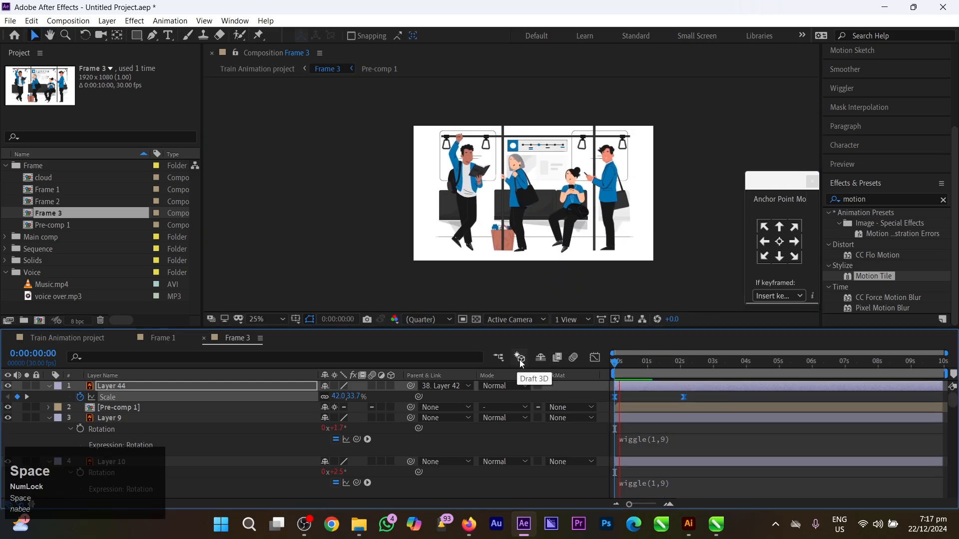
{"action": "left_click", "coordinate": [658, 375]}
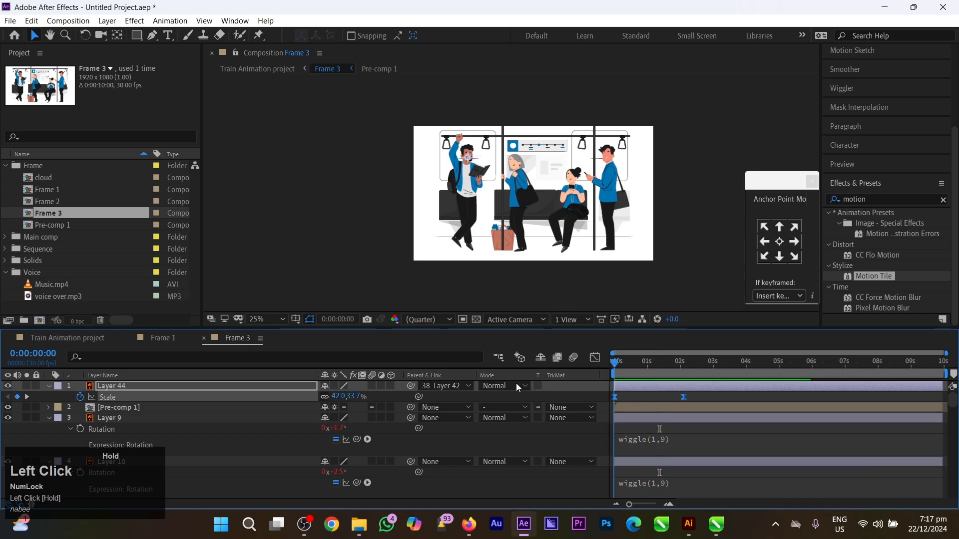
{"action": "scroll", "coordinate": [512, 188], "scroll_direction": "up", "scroll_amount": 2}
{"action": "left_click", "coordinate": [512, 189]}
{"action": "key", "text": "space"}
{"action": "scroll", "coordinate": [563, 193], "scroll_direction": "up", "scroll_amount": 4}
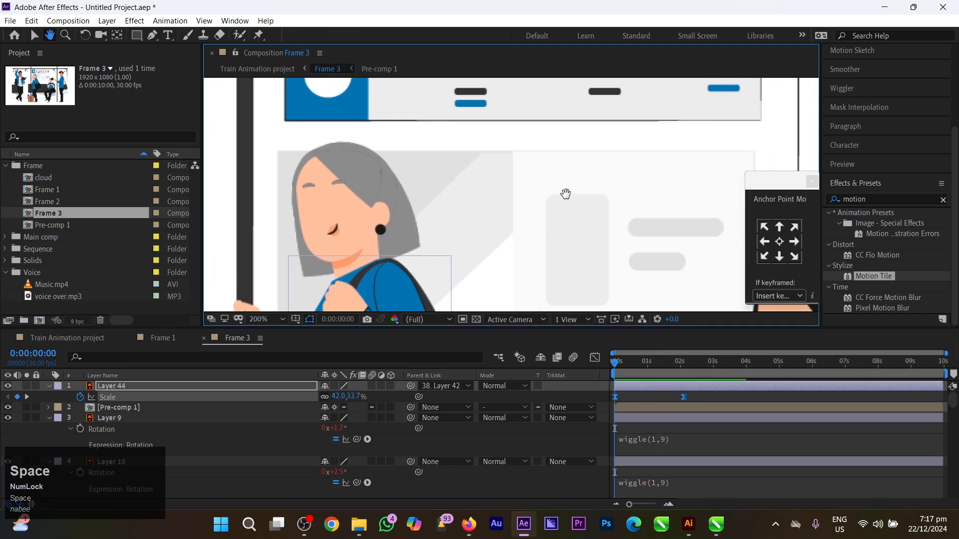
{"action": "left_click_drag", "start_coordinate": [631, 233], "coordinate": [398, 236]}
{"action": "scroll", "coordinate": [550, 191], "scroll_direction": "down", "scroll_amount": 2}
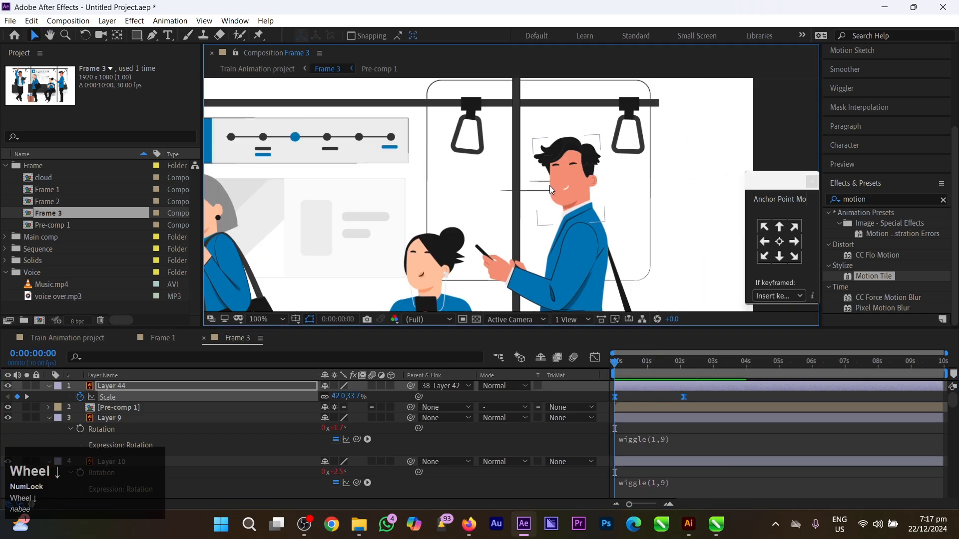
{"action": "left_click", "coordinate": [506, 192]}
{"action": "scroll", "coordinate": [506, 193], "scroll_direction": "up", "scroll_amount": 2}
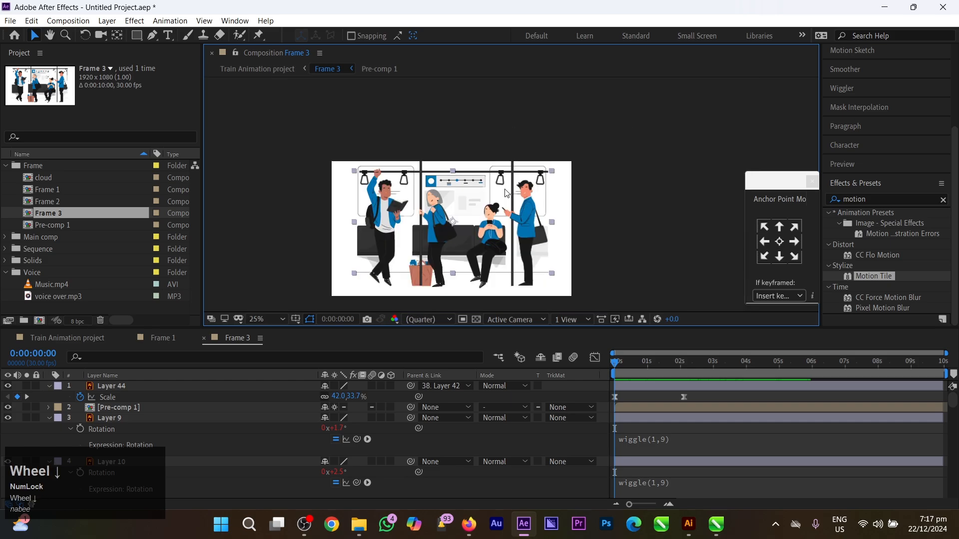
{"action": "left_click_drag", "start_coordinate": [280, 193], "coordinate": [331, 200]}
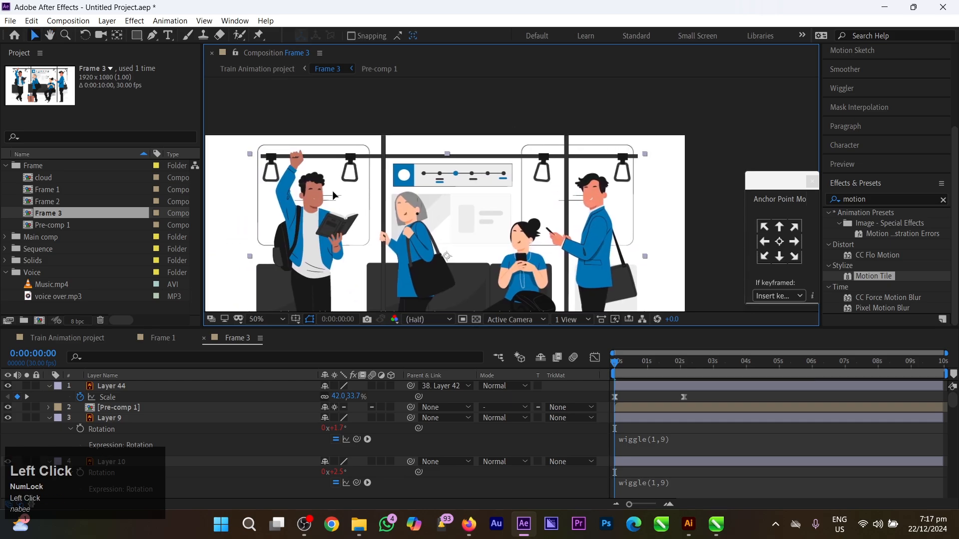
{"action": "key", "text": "ctrl+z"}
{"action": "key", "text": "ctrl+shift+a"}
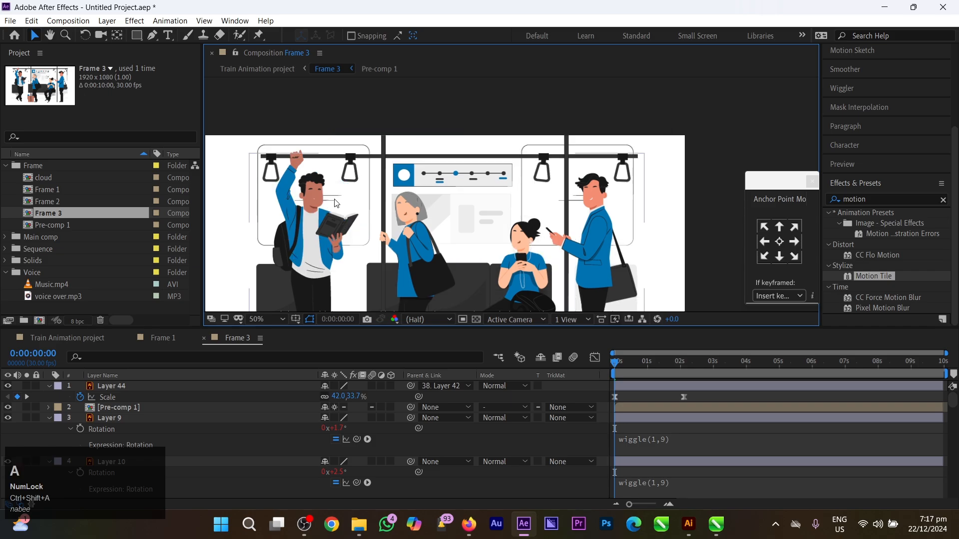
Lock the large background layer, Layer 3, that spans the carriage
{"action": "left_click", "coordinate": [336, 203]}
{"action": "key", "text": "ctrl+z"}
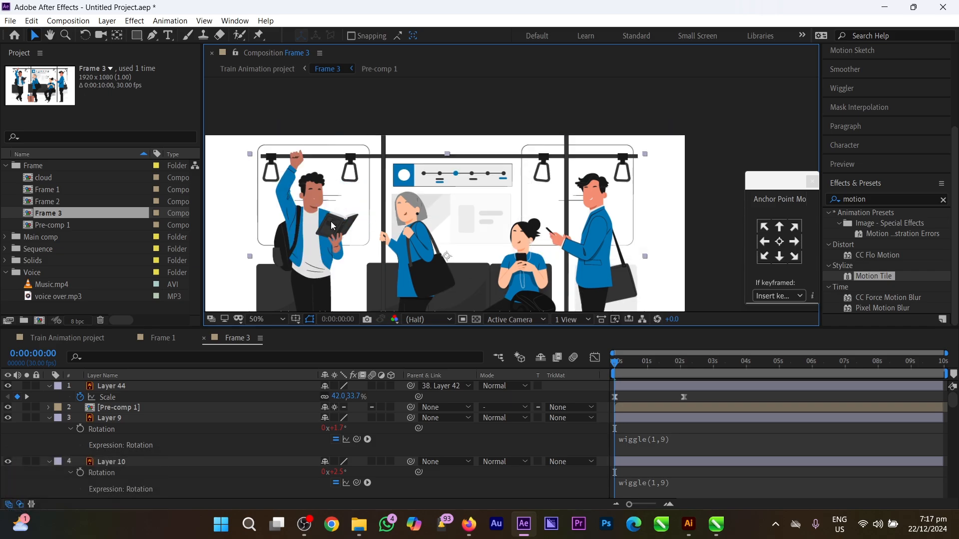
{"action": "scroll", "coordinate": [352, 218], "scroll_direction": "down", "scroll_amount": 1}
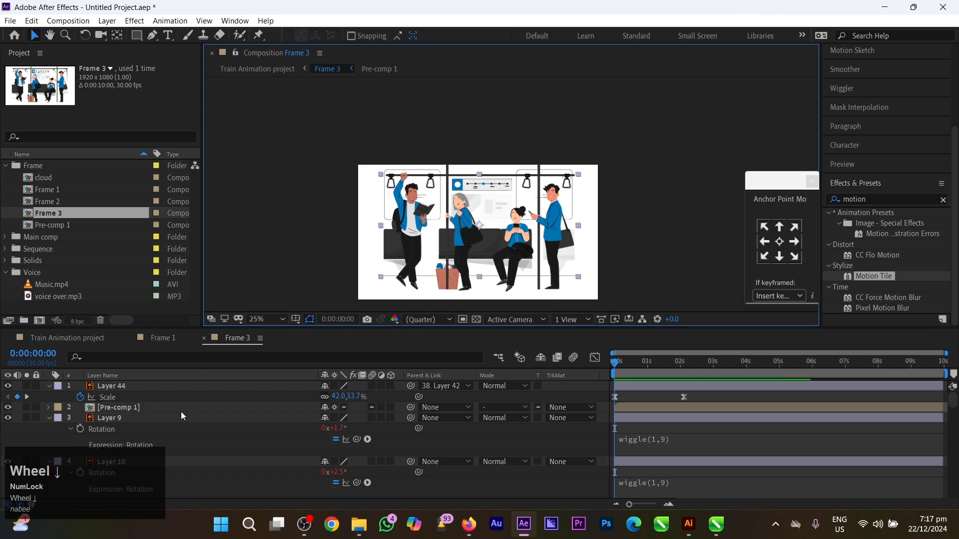
{"action": "scroll", "coordinate": [180, 416], "scroll_direction": "down", "scroll_amount": 2}
{"action": "scroll", "coordinate": [416, 198], "scroll_direction": "up", "scroll_amount": 2}
{"action": "scroll", "coordinate": [258, 190], "scroll_direction": "down", "scroll_amount": 1}
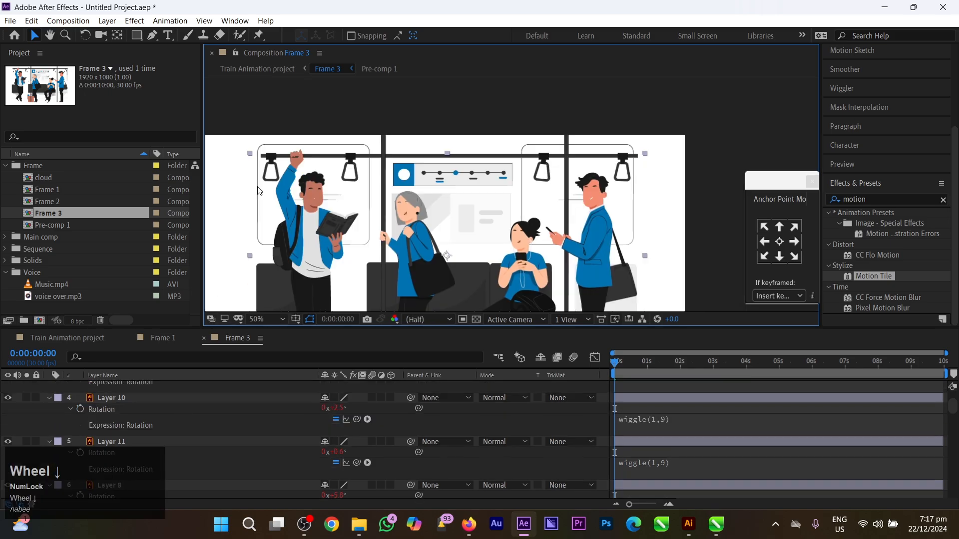
{"action": "key", "text": "ctrl+l"}
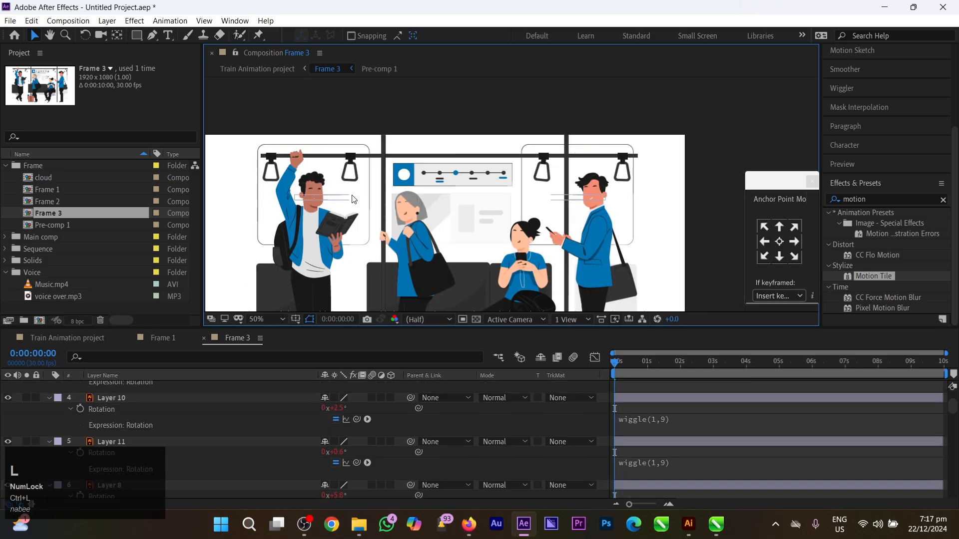
{"action": "left_click_drag", "start_coordinate": [338, 206], "coordinate": [366, 194]}
{"action": "key", "text": "ctrl"}
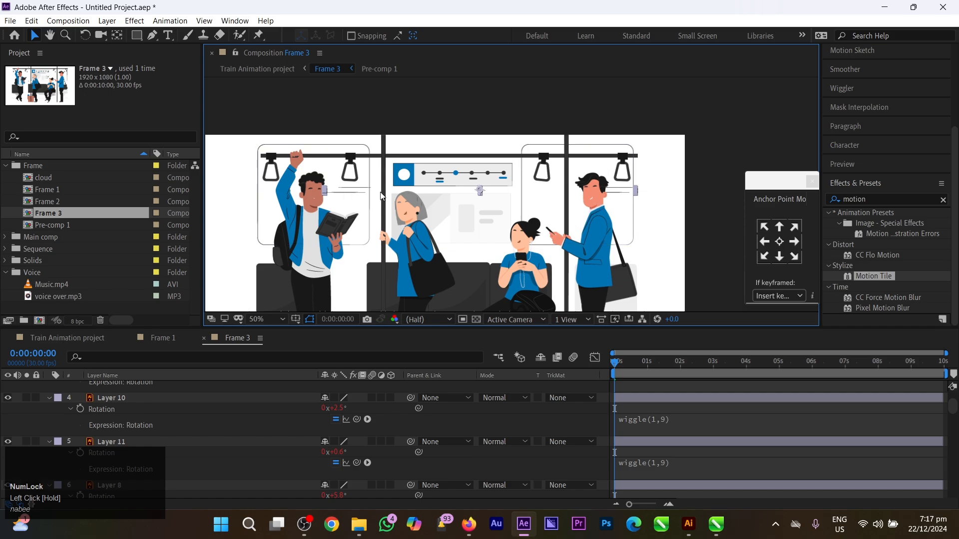
{"action": "key", "text": "space"}
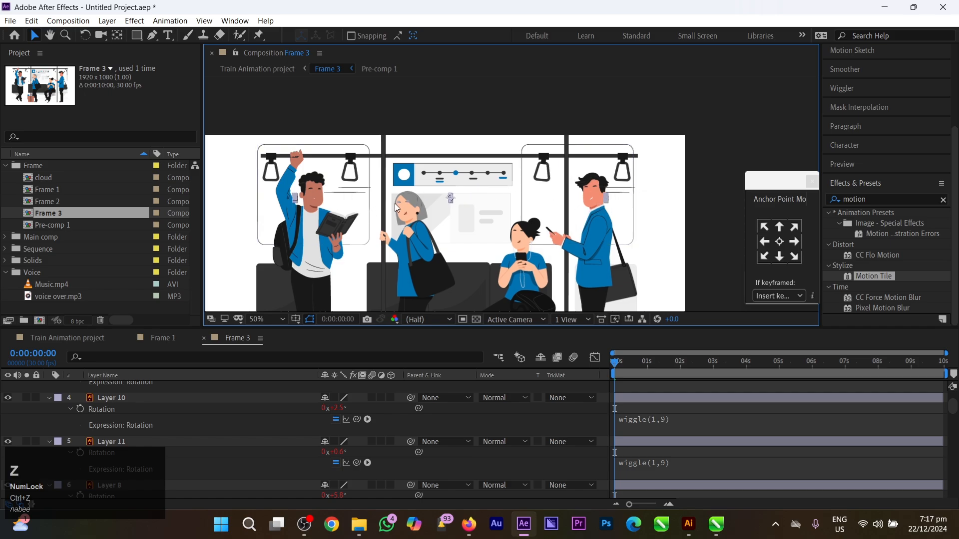
{"action": "left_click_drag", "start_coordinate": [353, 191], "coordinate": [369, 169]}
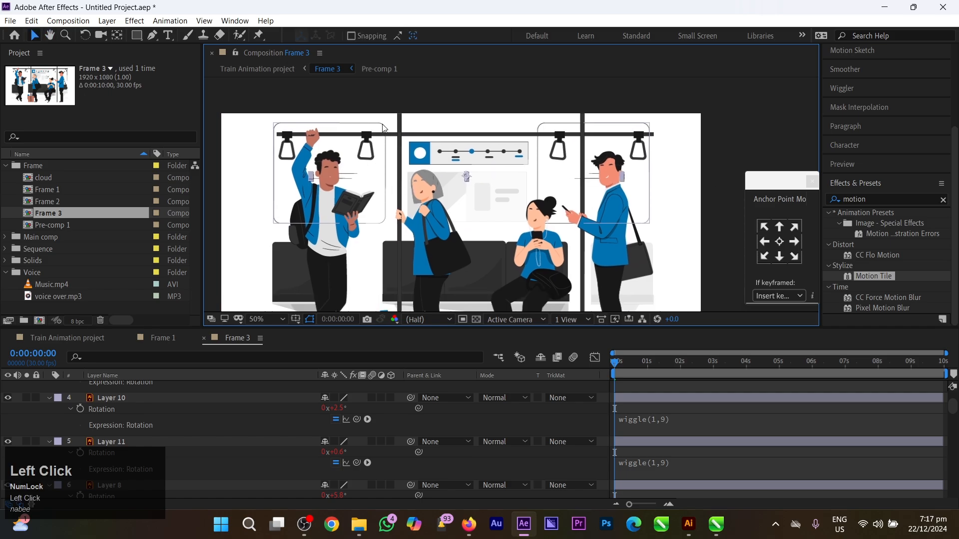
{"action": "left_click_drag", "start_coordinate": [382, 129], "coordinate": [386, 119]}
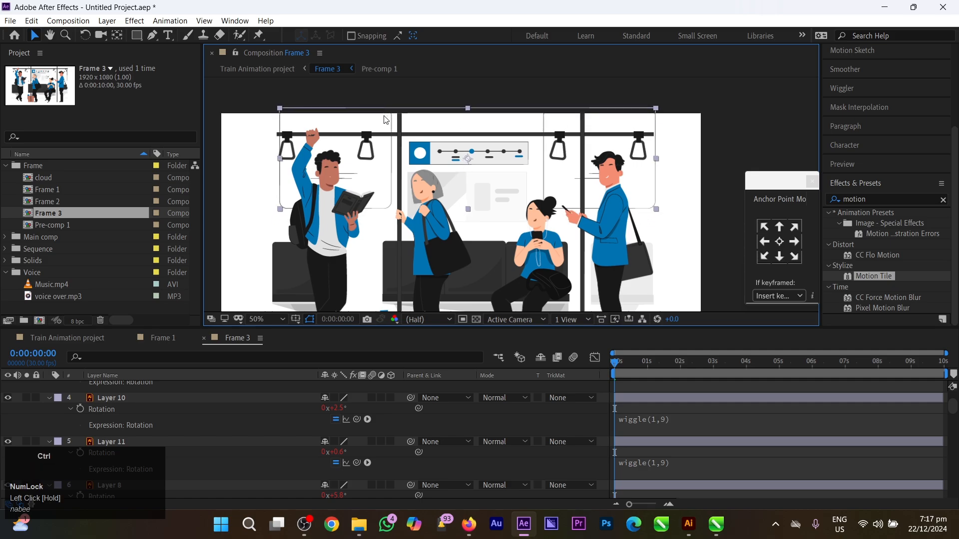
{"action": "key", "text": "ctrl+z"}
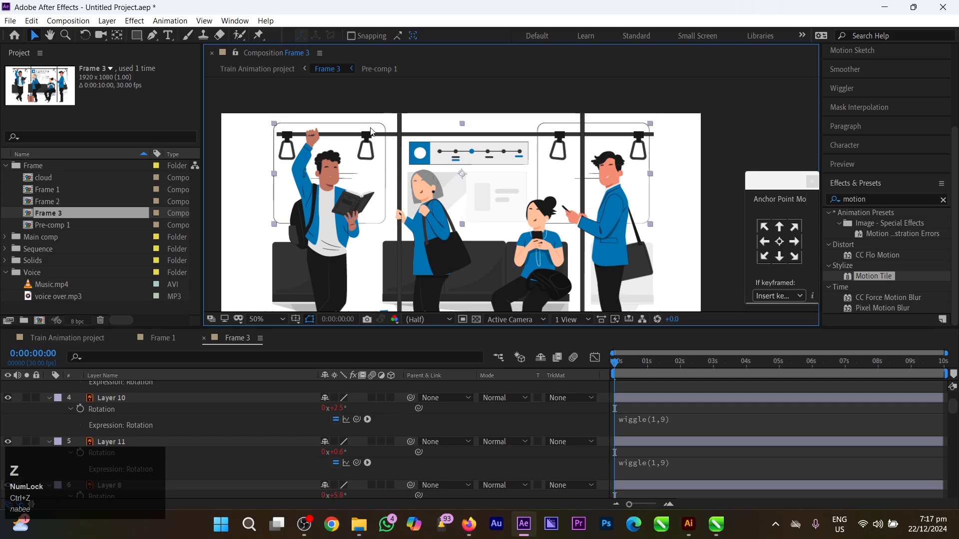
Show the scale of the window frames layer, Layer 6, and duplicate the layer
{"action": "key", "text": "s"}
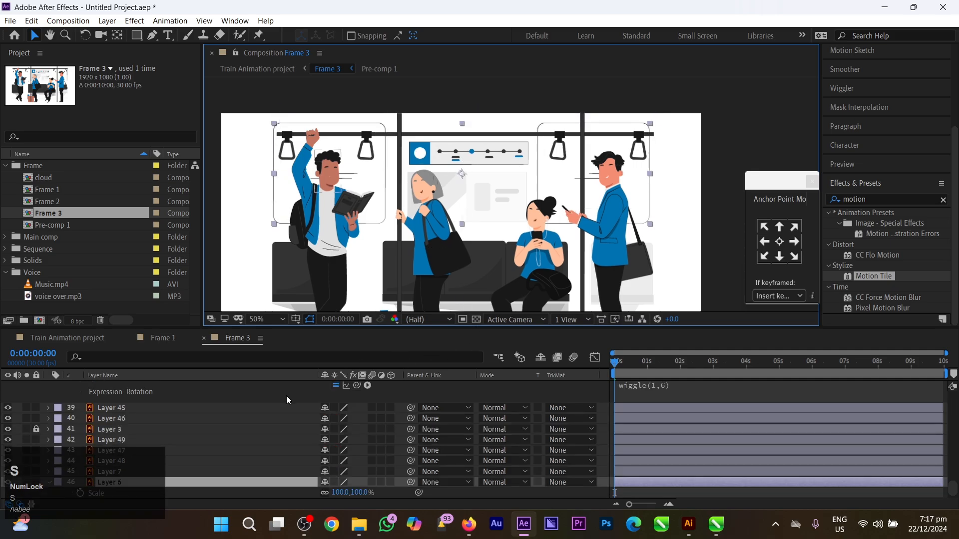
{"action": "scroll", "coordinate": [222, 450], "scroll_direction": "down", "scroll_amount": 1}
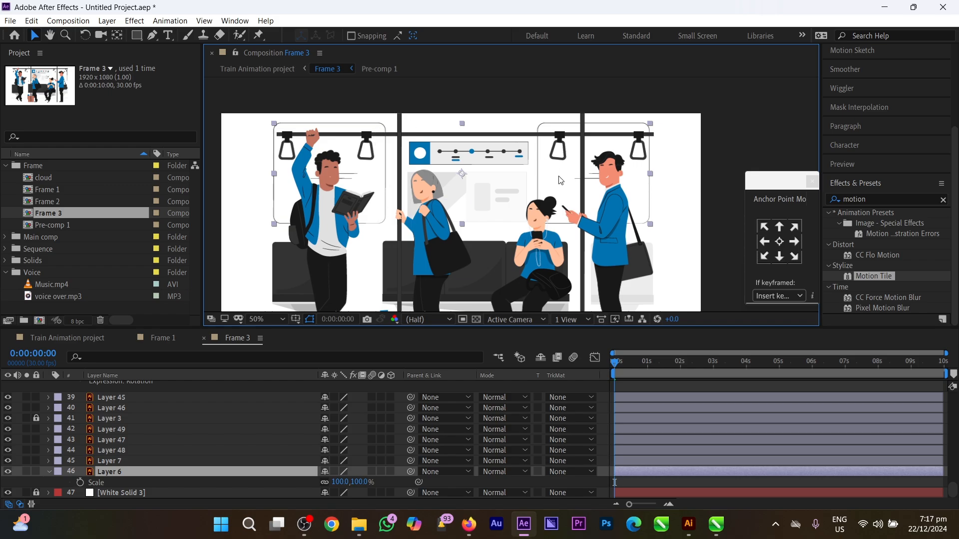
{"action": "left_click", "coordinate": [120, 477]}
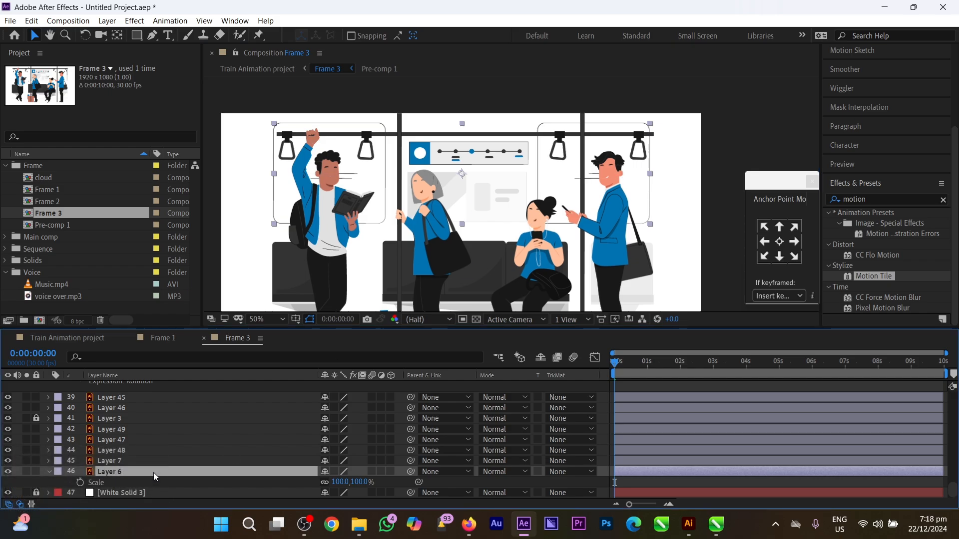
{"action": "key", "text": "ctrl+d"}
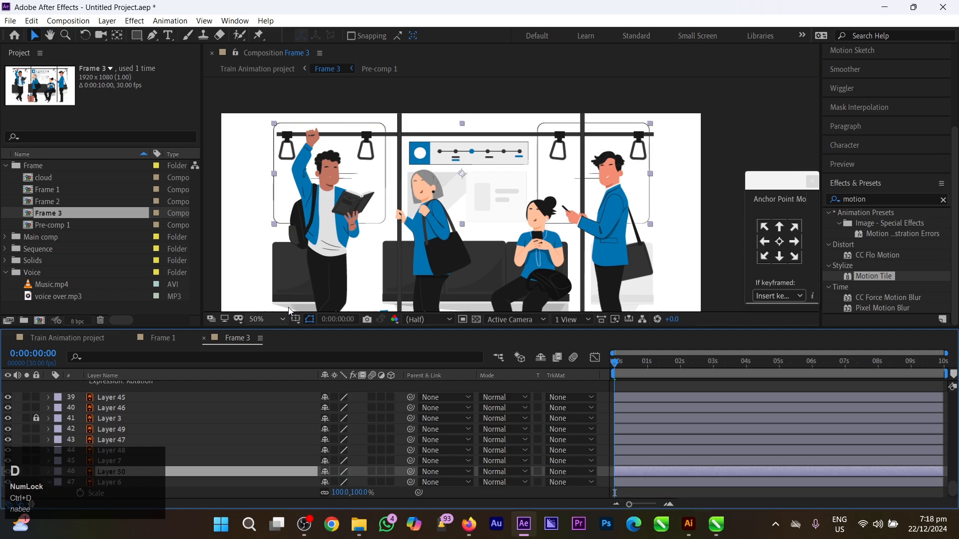
{"action": "scroll", "coordinate": [153, 462], "scroll_direction": "down", "scroll_amount": 1}
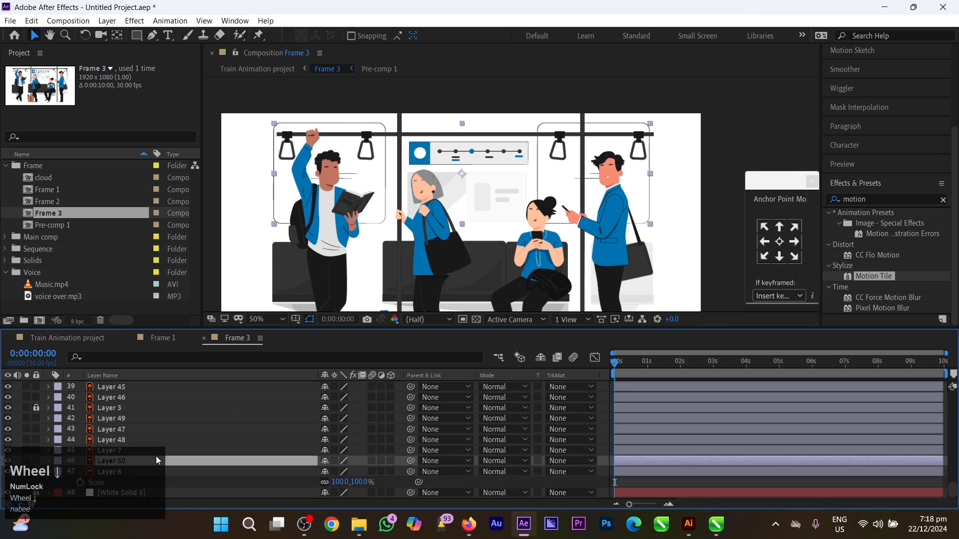
Send the layer with the thin horizontal window lines, Layer 7, one level back, between the two window frame layers
{"action": "left_click", "coordinate": [353, 178]}
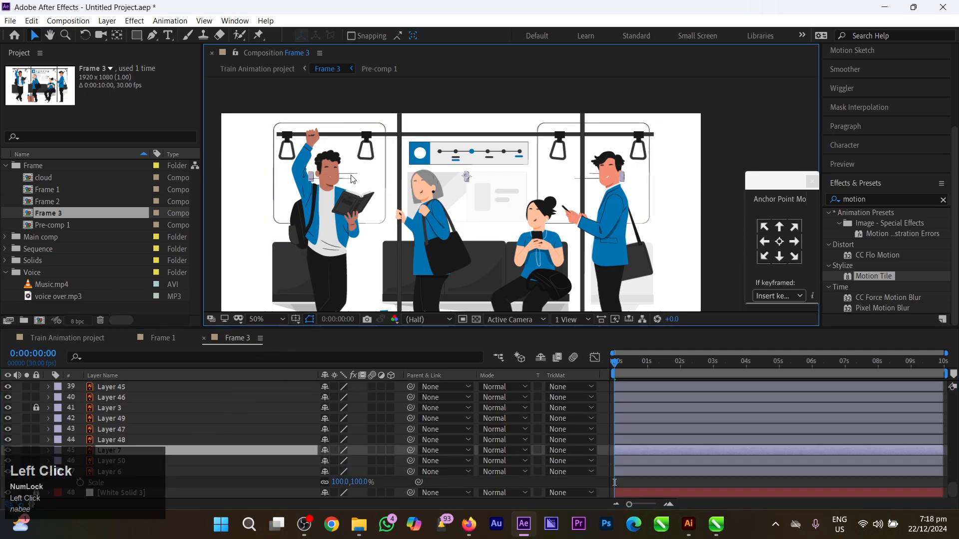
{"action": "scroll", "coordinate": [190, 405], "scroll_direction": "down", "scroll_amount": 1}
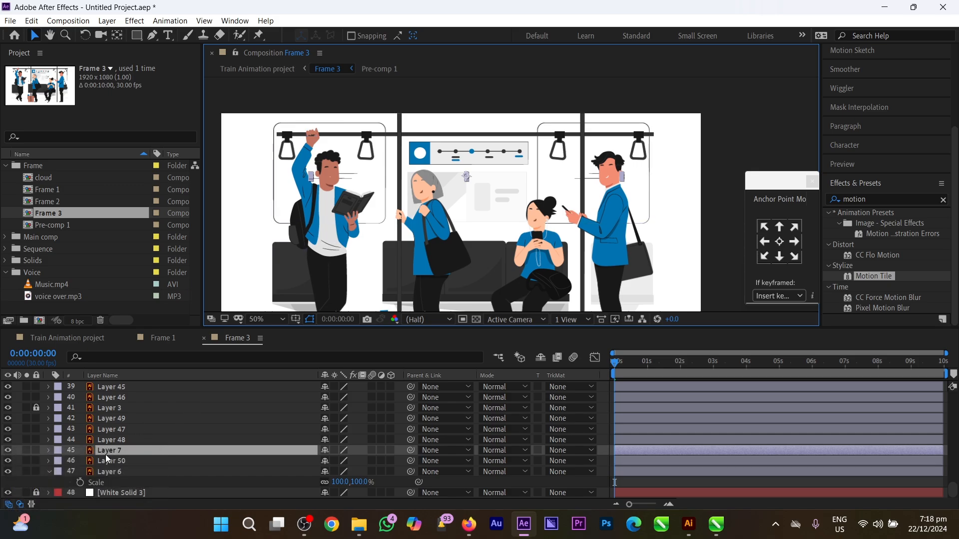
{"action": "key", "text": "ctrl"}
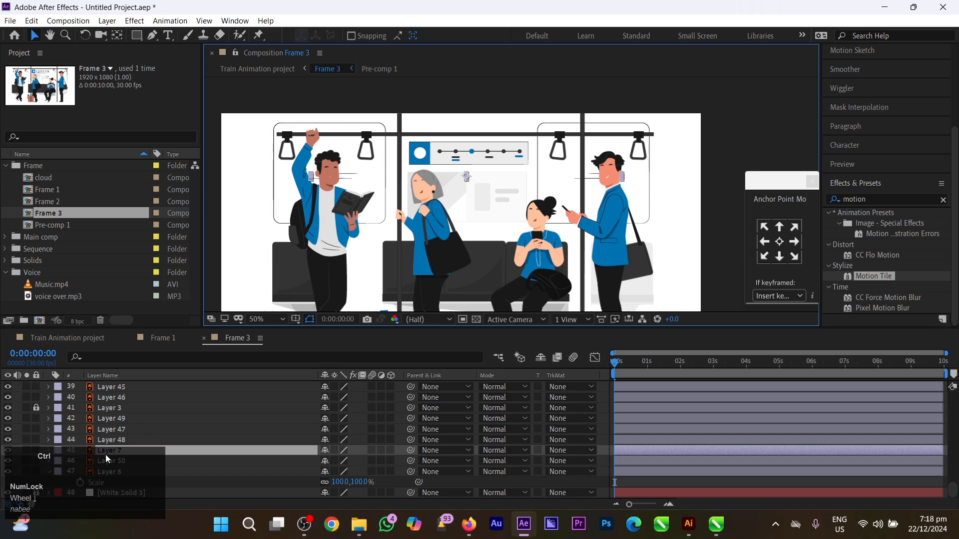
{"action": "key", "text": "ctrl+bracketleft"}
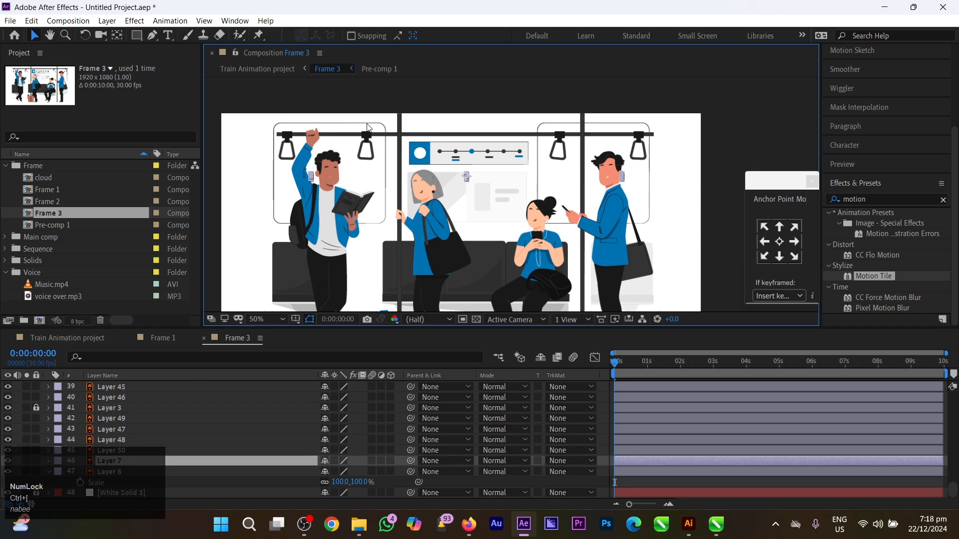
Rename both window frame layers, Layer 50 and Layer 6, as window
{"action": "left_click", "coordinate": [114, 452]}
{"action": "right_click", "coordinate": [115, 452]}
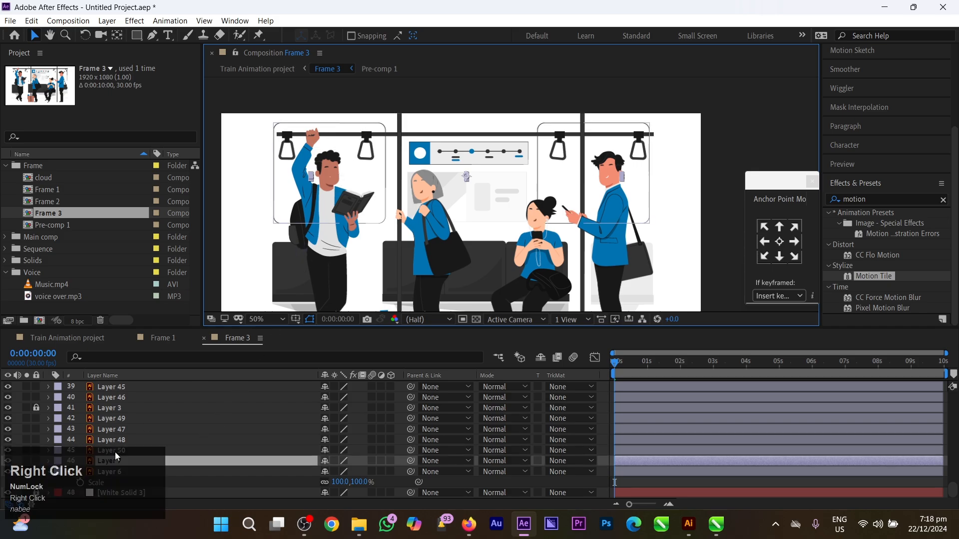
{"action": "left_click", "coordinate": [146, 444]}
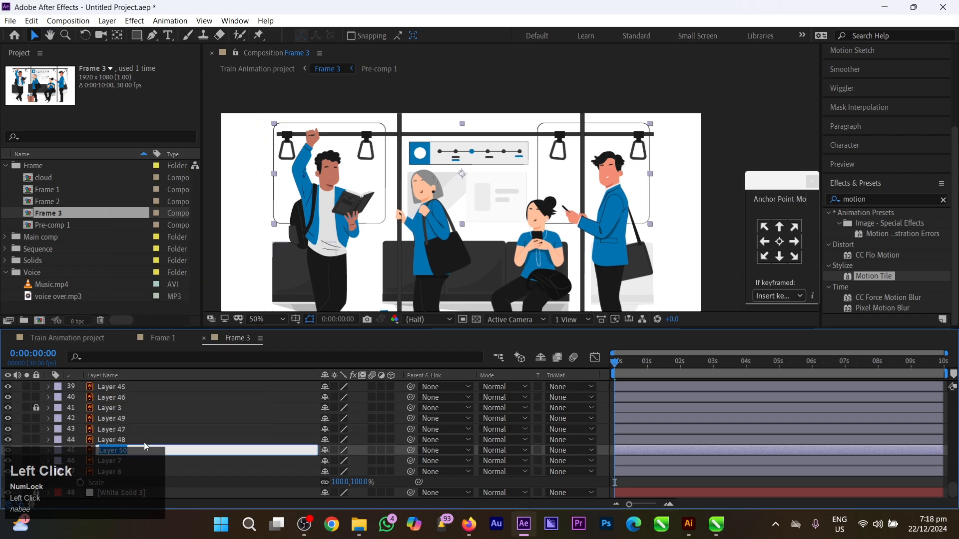
{"action": "type", "text": "window"}
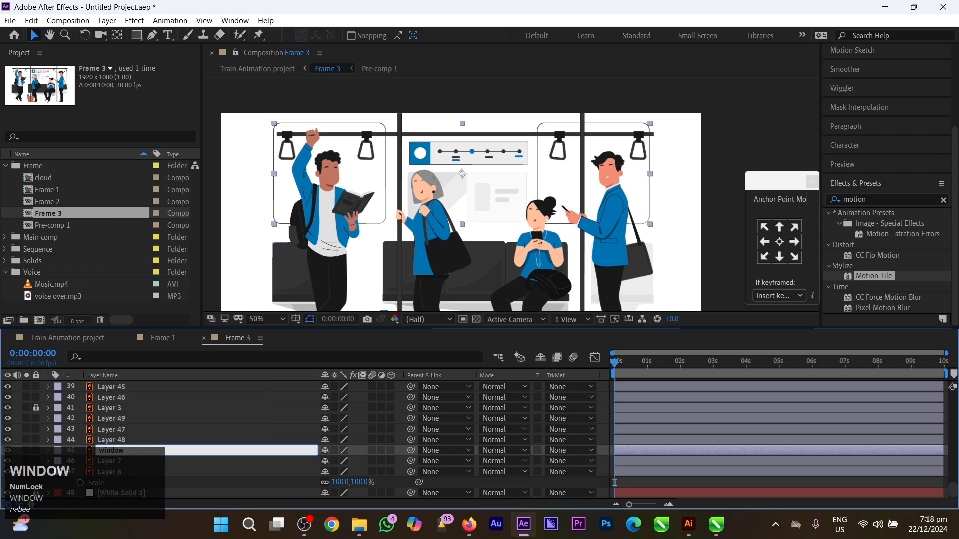
{"action": "left_click", "coordinate": [185, 471]}
{"action": "right_click", "coordinate": [170, 472]}
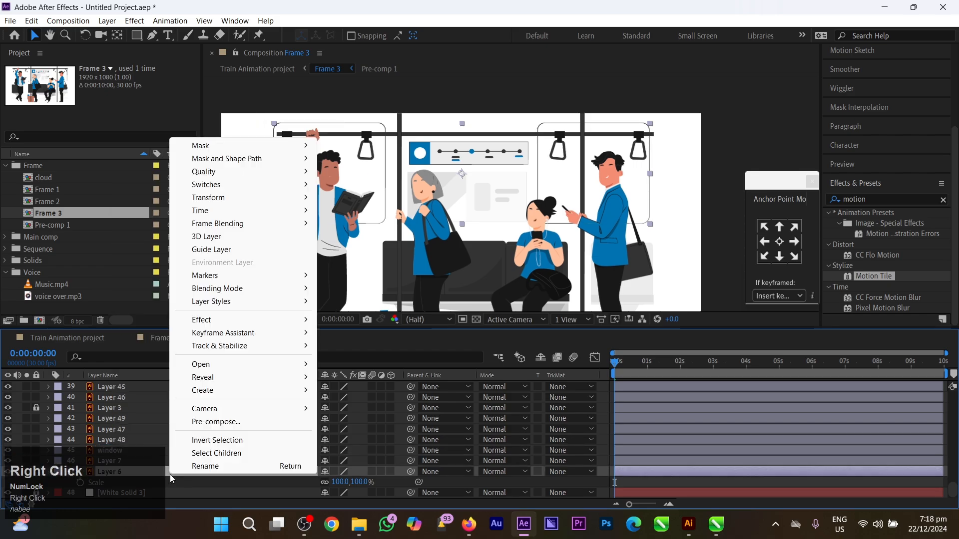
{"action": "left_click", "coordinate": [216, 466]}
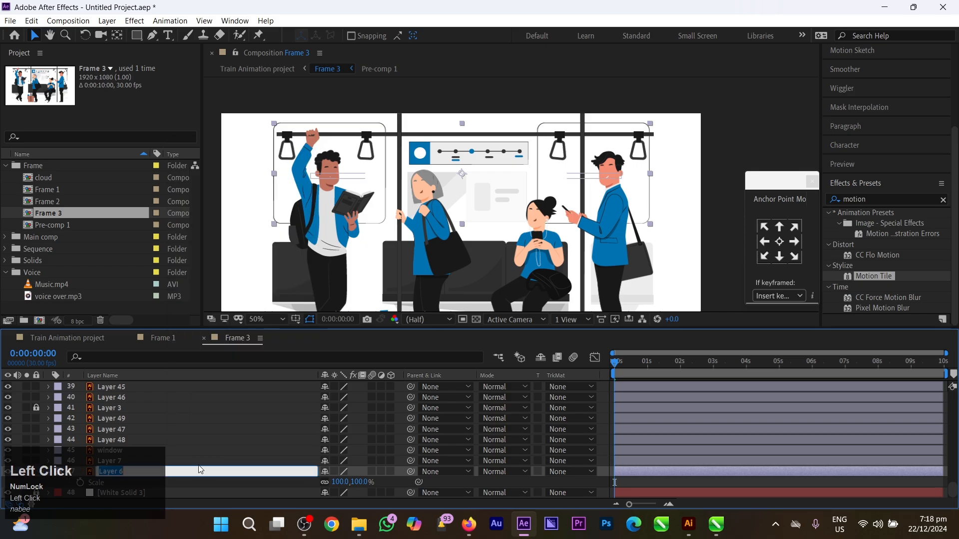
{"action": "type", "text": "window"}
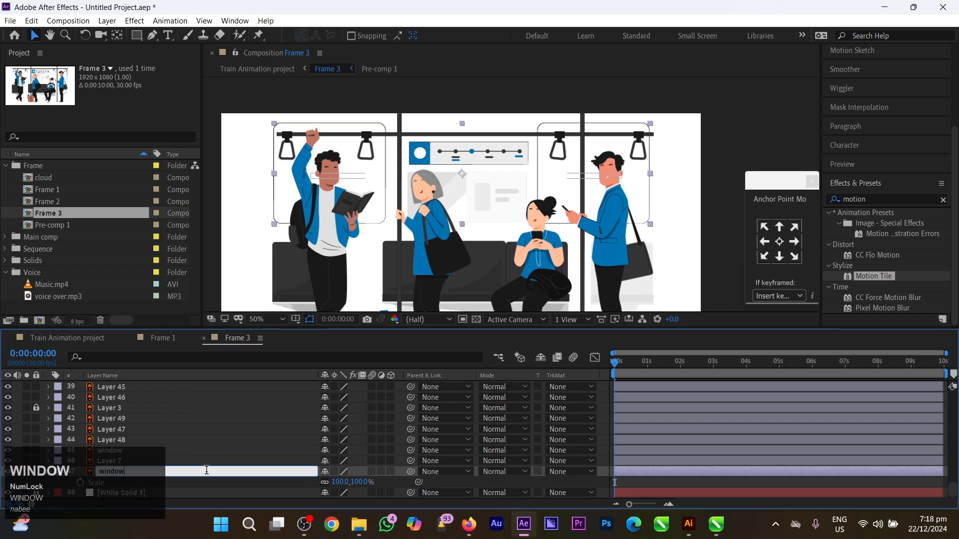
Rename Layer 7, the thin horizontal lines between the two window layers, as lines
{"action": "left_click", "coordinate": [213, 463]}
{"action": "right_click", "coordinate": [209, 463]}
{"action": "left_click", "coordinate": [248, 514]}
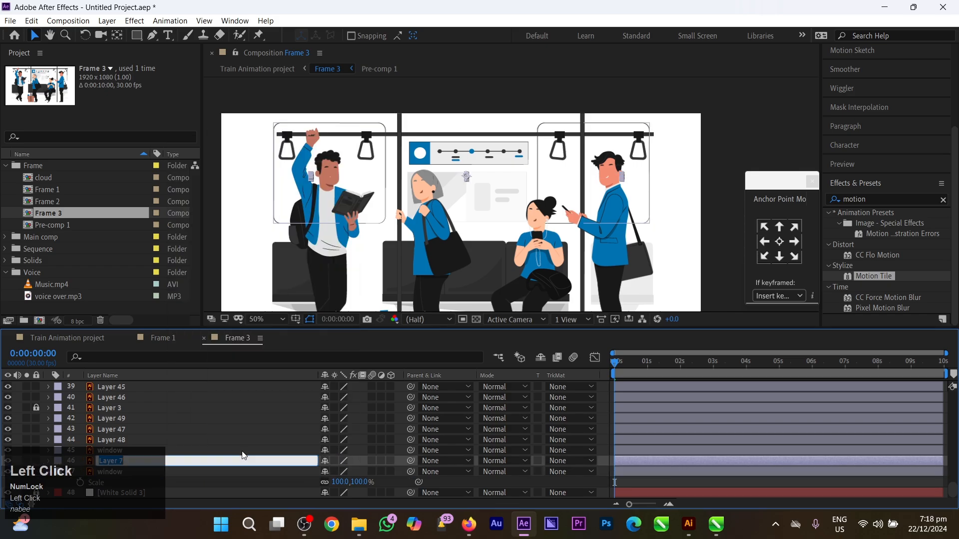
{"action": "type", "text": "lines"}
{"action": "left_click", "coordinate": [239, 455]}
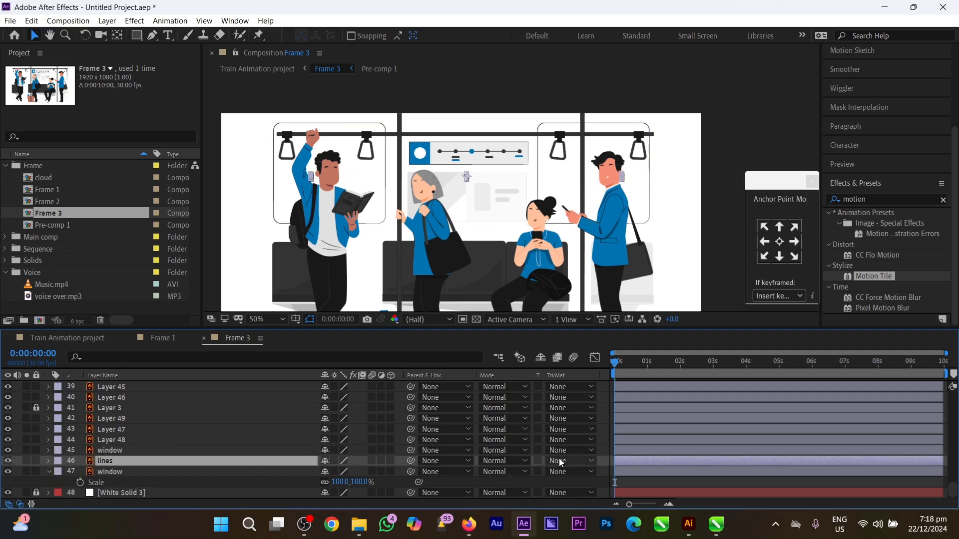
{"action": "left_click", "coordinate": [8, 504]}
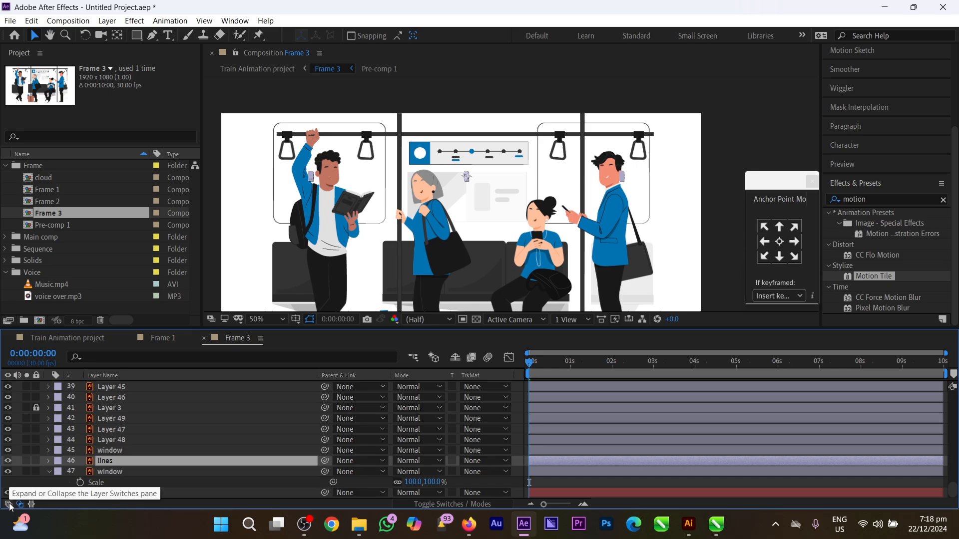
{"action": "left_click", "coordinate": [10, 505]}
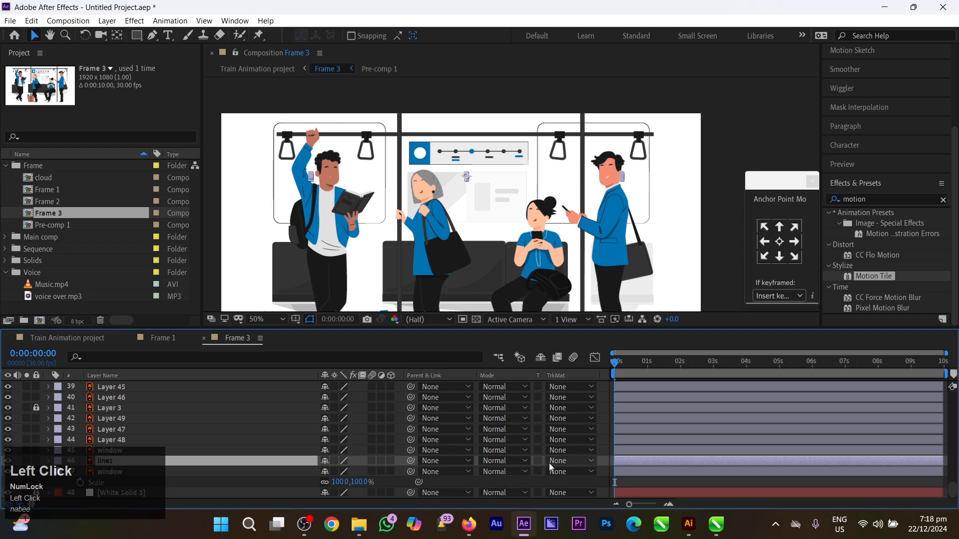
{"action": "left_click", "coordinate": [553, 462]}
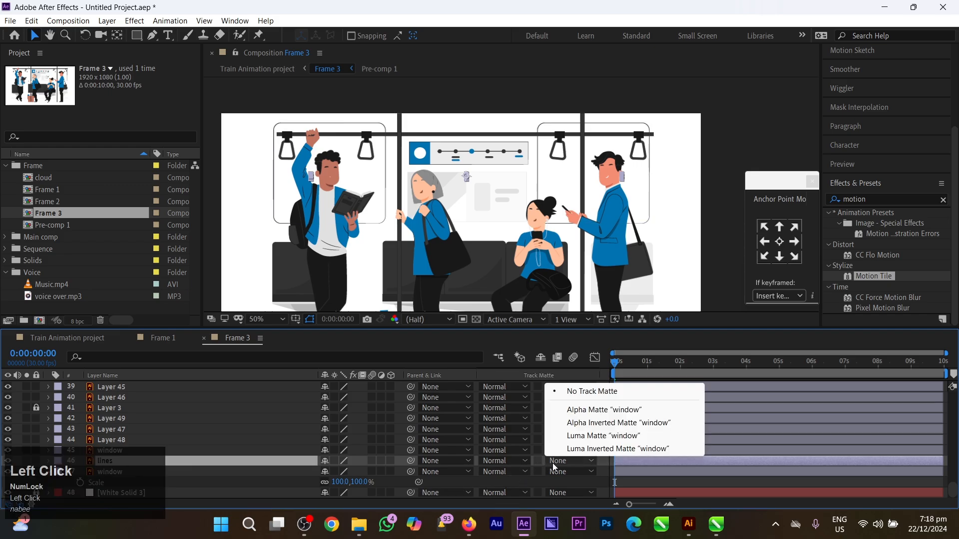
{"action": "left_click", "coordinate": [594, 358]}
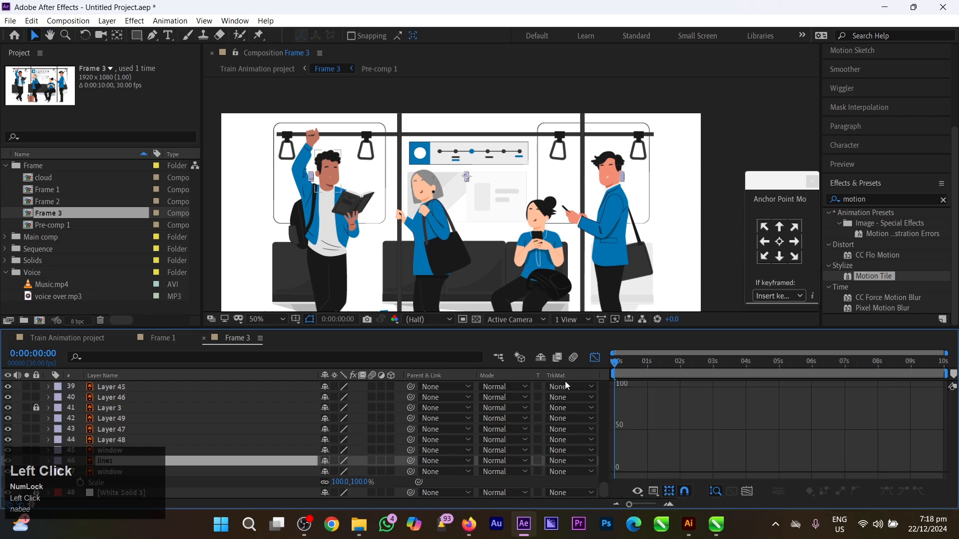
{"action": "left_click", "coordinate": [595, 359]}
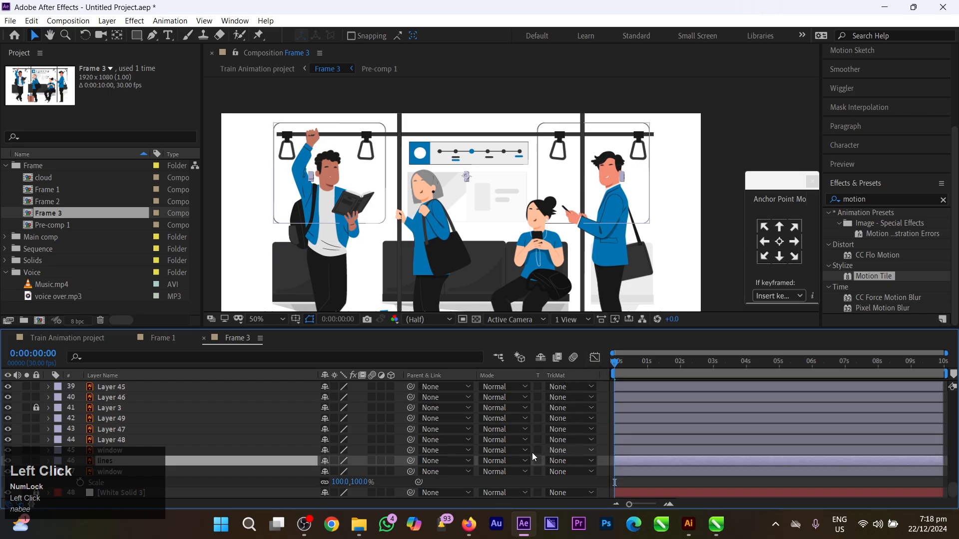
Set the lines layer's track matte to Alpha Matte using the window layer directly above it
{"action": "left_click", "coordinate": [561, 458]}
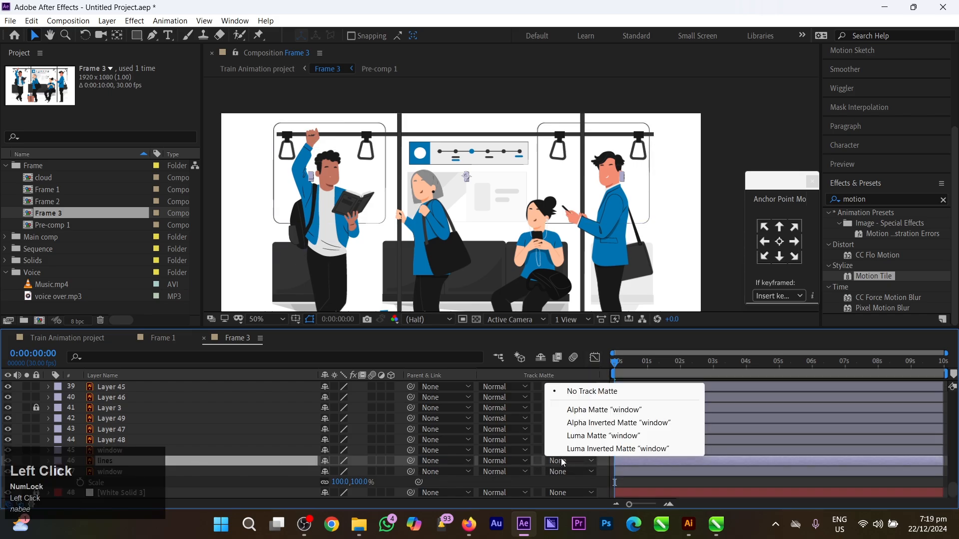
{"action": "left_click", "coordinate": [591, 411]}
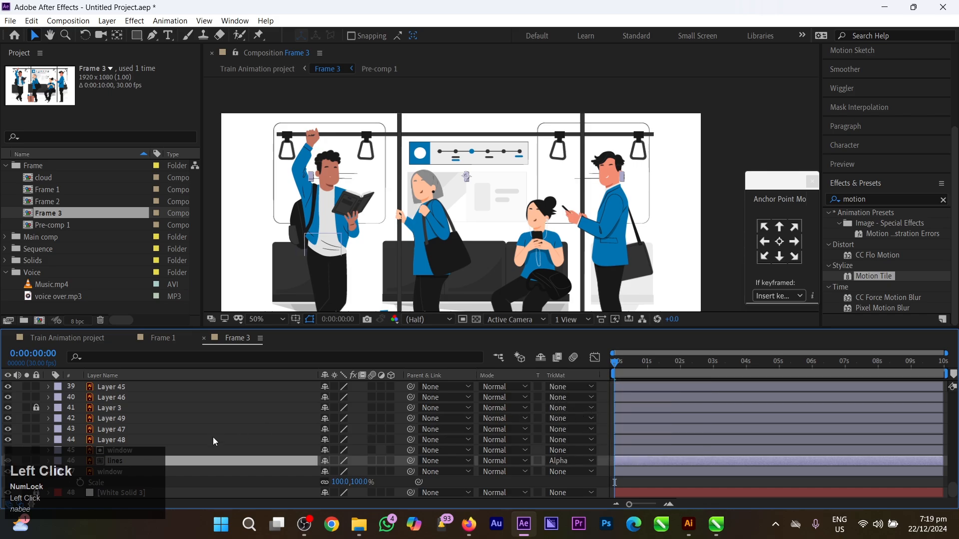
{"action": "left_click", "coordinate": [118, 449]}
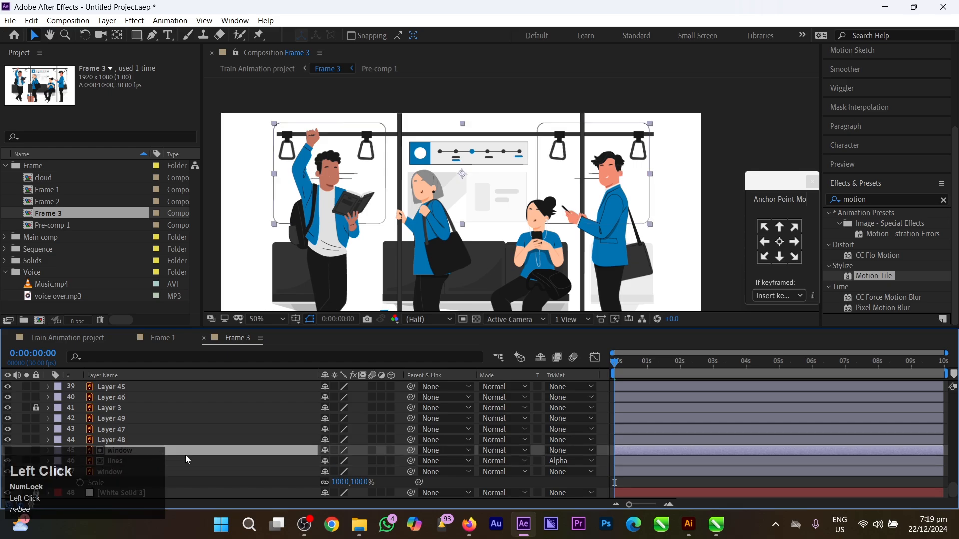
Keyframe the lines layer's Position at the start, and set its X position to 601.7 at 4 seconds
{"action": "left_click", "coordinate": [163, 460]}
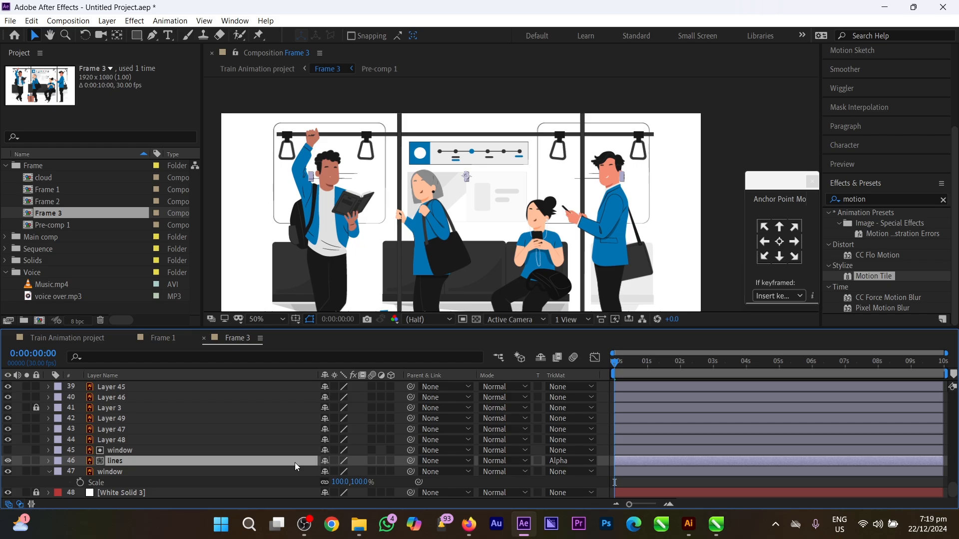
{"action": "left_click", "coordinate": [49, 460]}
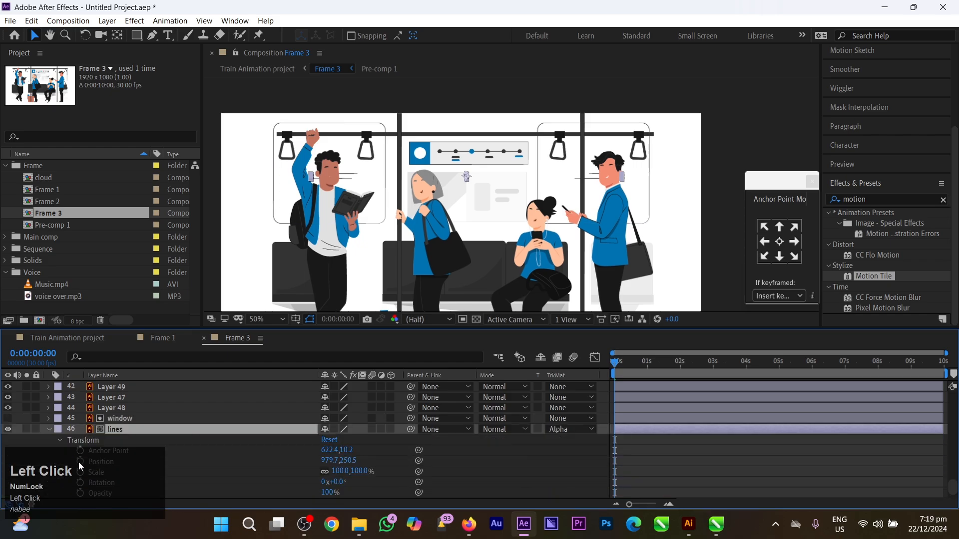
{"action": "left_click", "coordinate": [79, 461]}
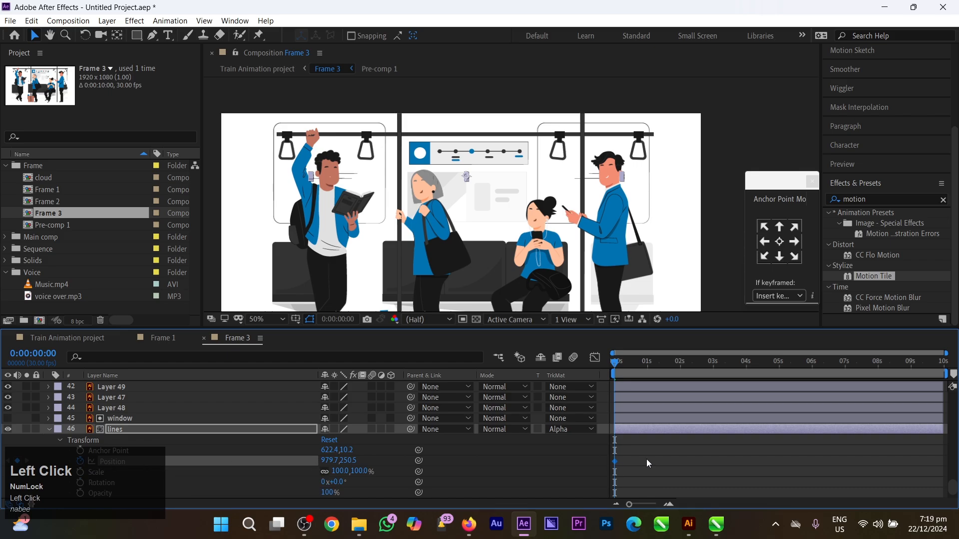
{"action": "left_click", "coordinate": [746, 365]}
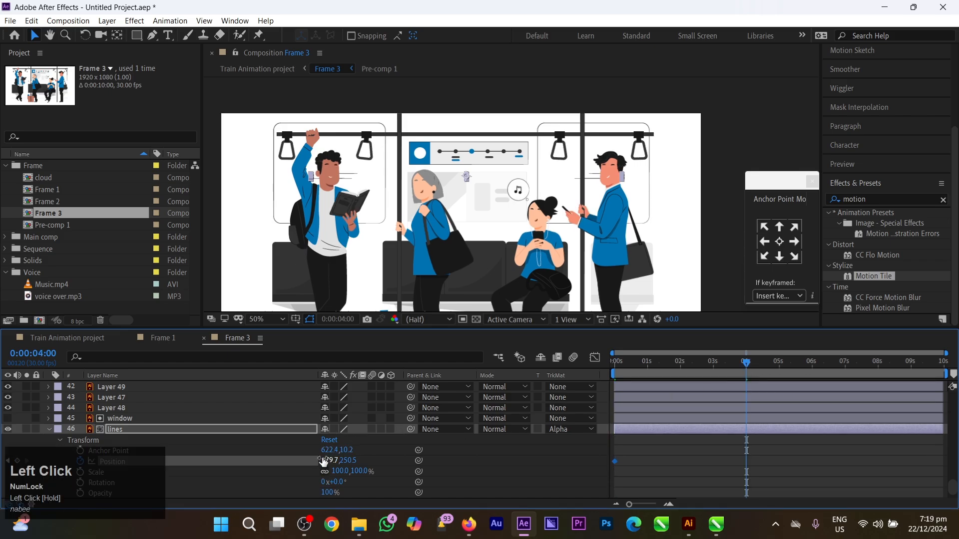
{"action": "left_click_drag", "start_coordinate": [324, 462], "coordinate": [535, 439]}
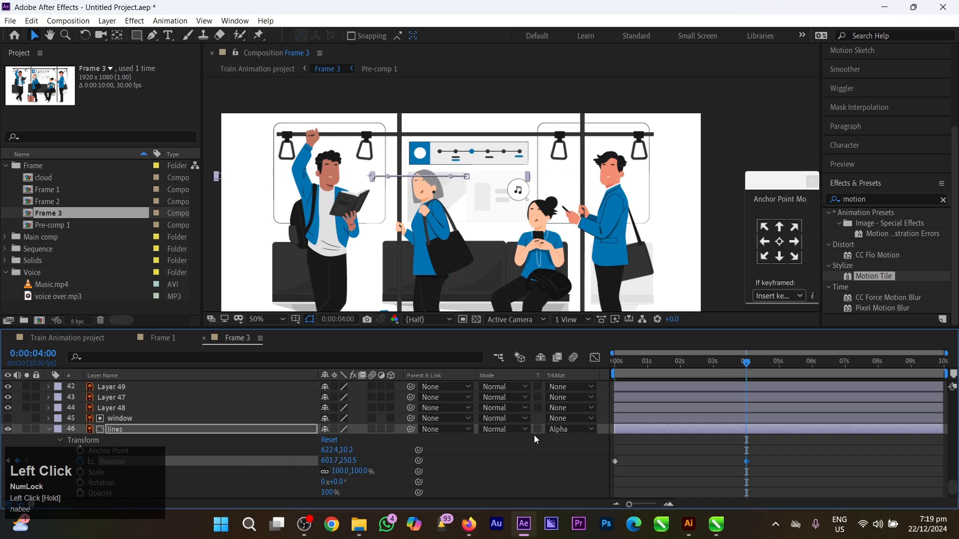
Set the lines layer's X position to 1327.7 at the first frame and preview the motion
{"action": "left_click_drag", "start_coordinate": [624, 365], "coordinate": [561, 390]}
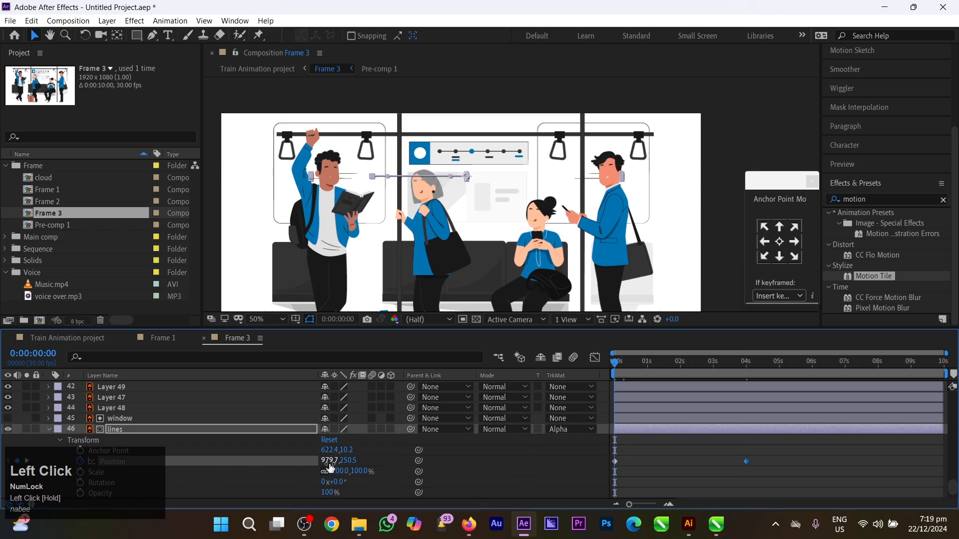
{"action": "left_click_drag", "start_coordinate": [330, 467], "coordinate": [548, 464]}
{"action": "key", "text": "space"}
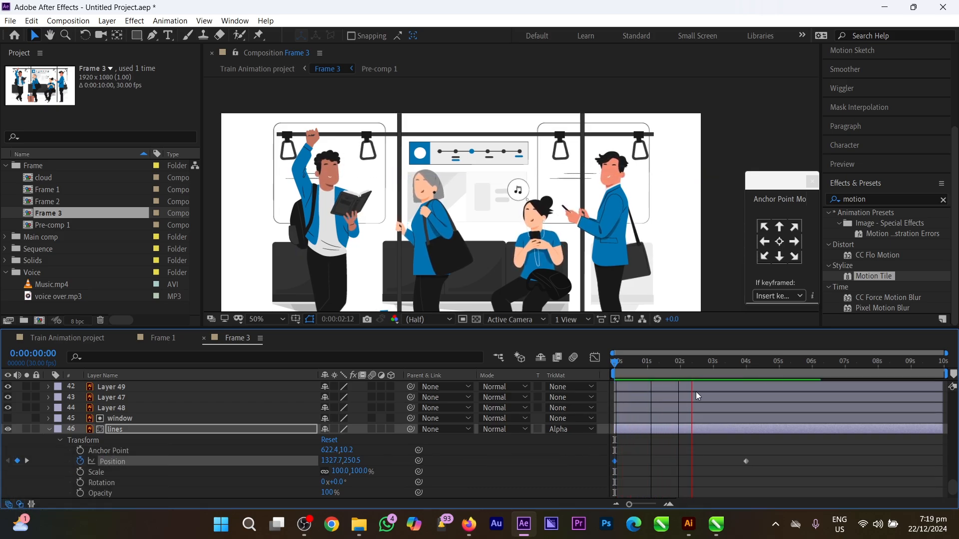
Speed up the lines by moving their ending Position keyframe earlier to about 0:00:01:25, previewing the motion from the start
{"action": "left_click_drag", "start_coordinate": [671, 363], "coordinate": [603, 374]}
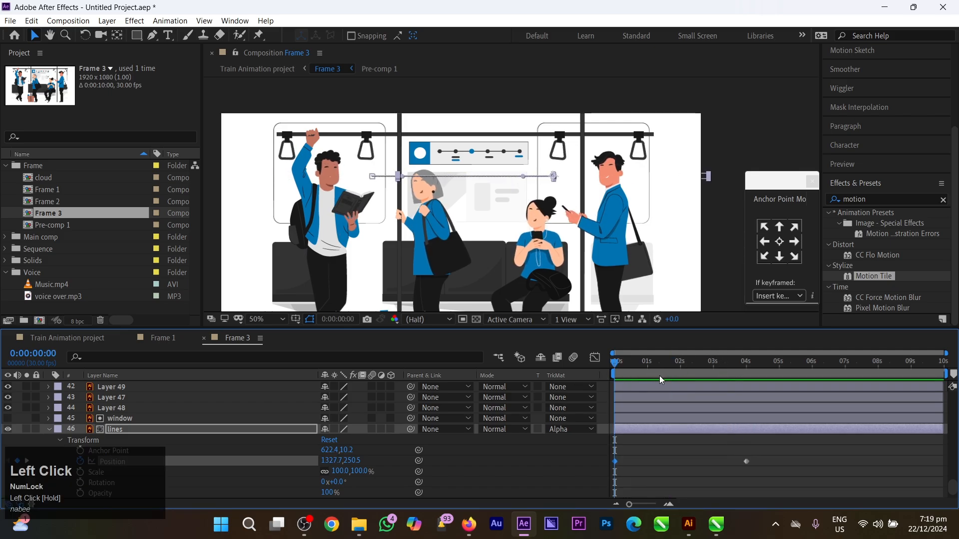
{"action": "left_click_drag", "start_coordinate": [746, 462], "coordinate": [688, 463]}
{"action": "key", "text": "space"}
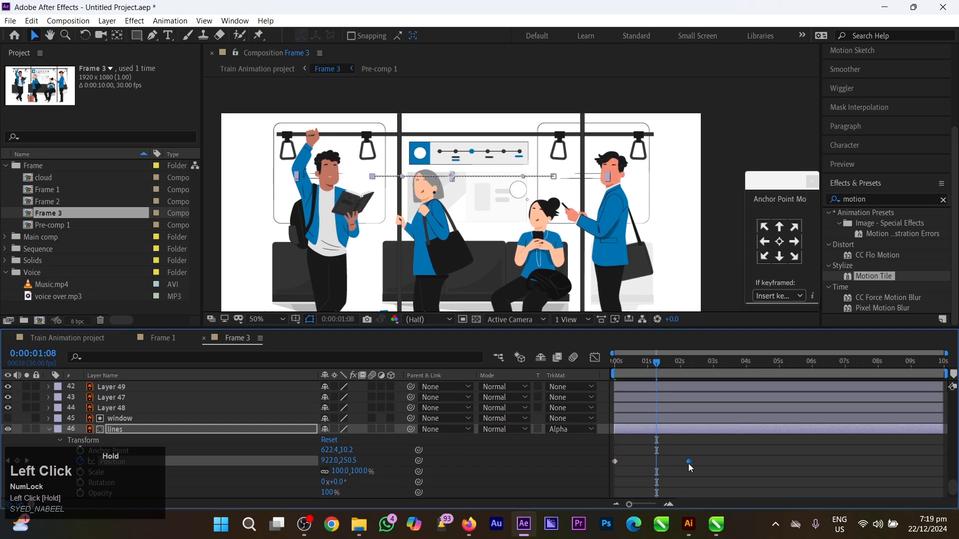
{"action": "key", "text": "space"}
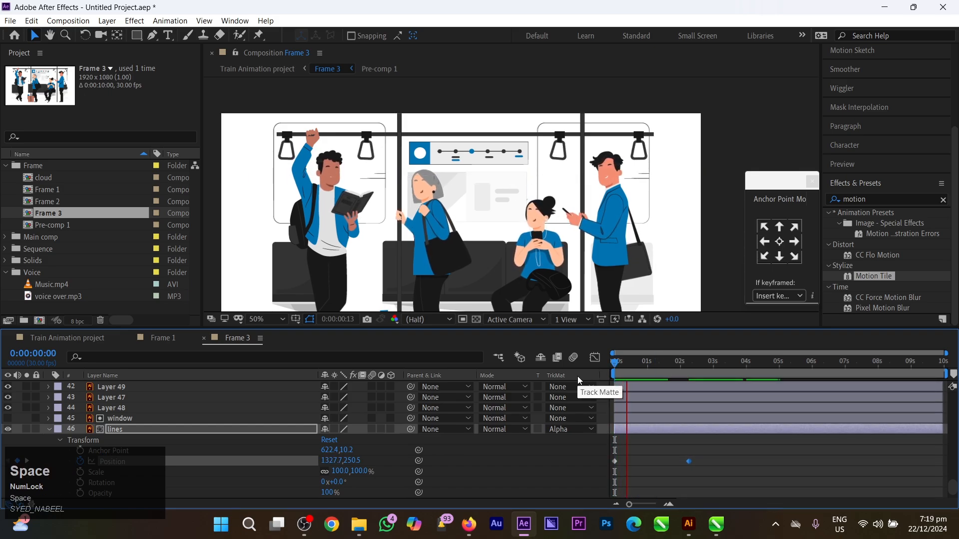
{"action": "key", "text": "space"}
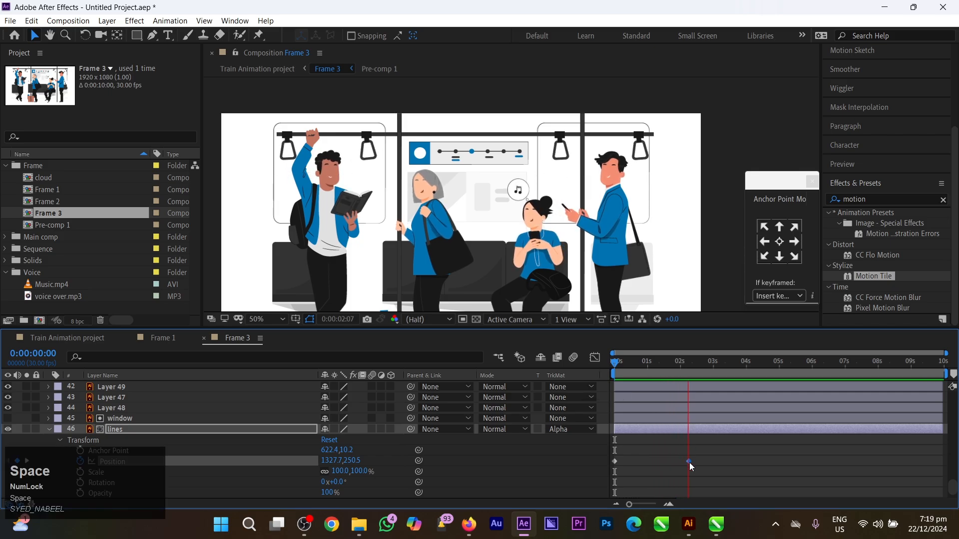
{"action": "left_click_drag", "start_coordinate": [688, 462], "coordinate": [675, 463]}
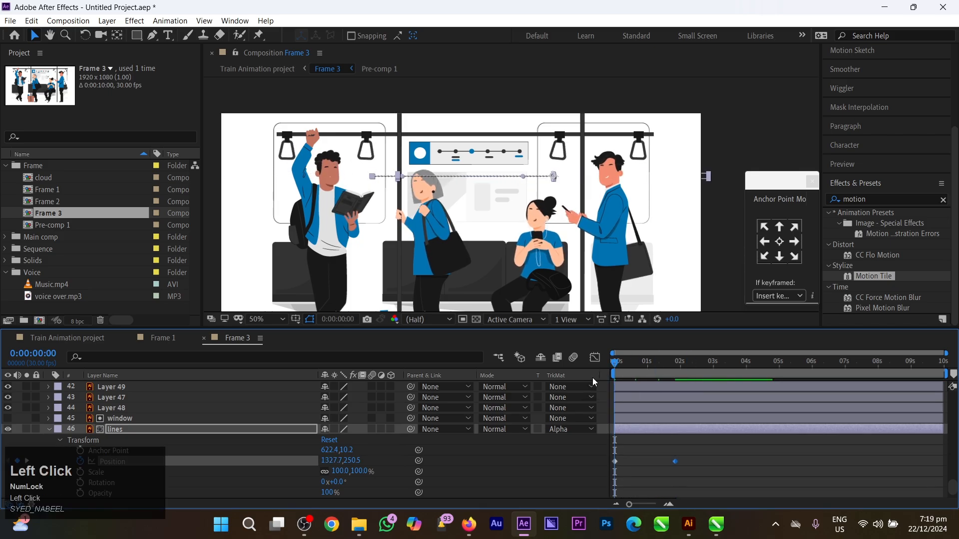
{"action": "key", "text": "space"}
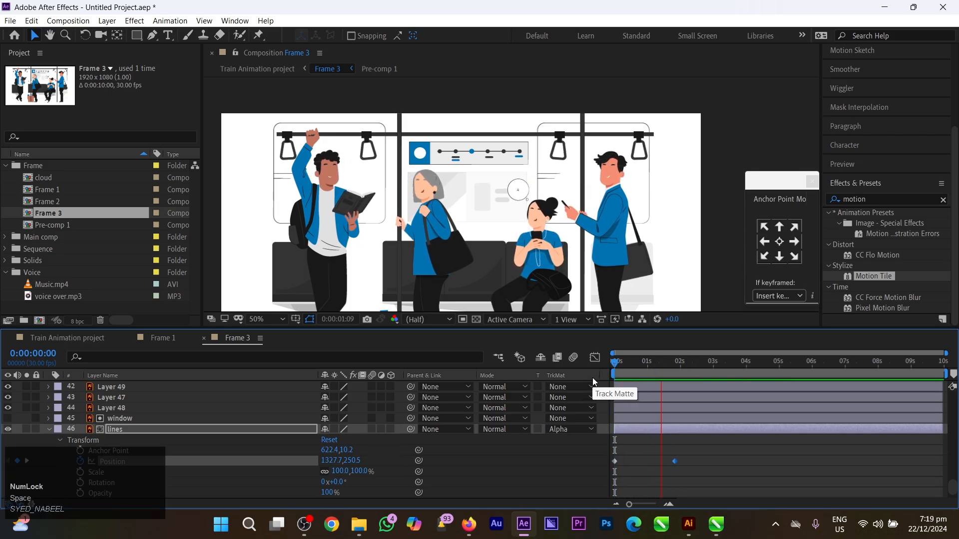
{"action": "key", "text": "space"}
Split the window and lines layers at 0:00:01:25 and delete the portions after that point
{"action": "mouse_move", "coordinate": [664, 362]}
{"action": "left_mouse_down"}
{"action": "mouse_move", "coordinate": [610, 370]}
{"action": "mouse_move", "coordinate": [675, 373]}
{"action": "left_mouse_up"}
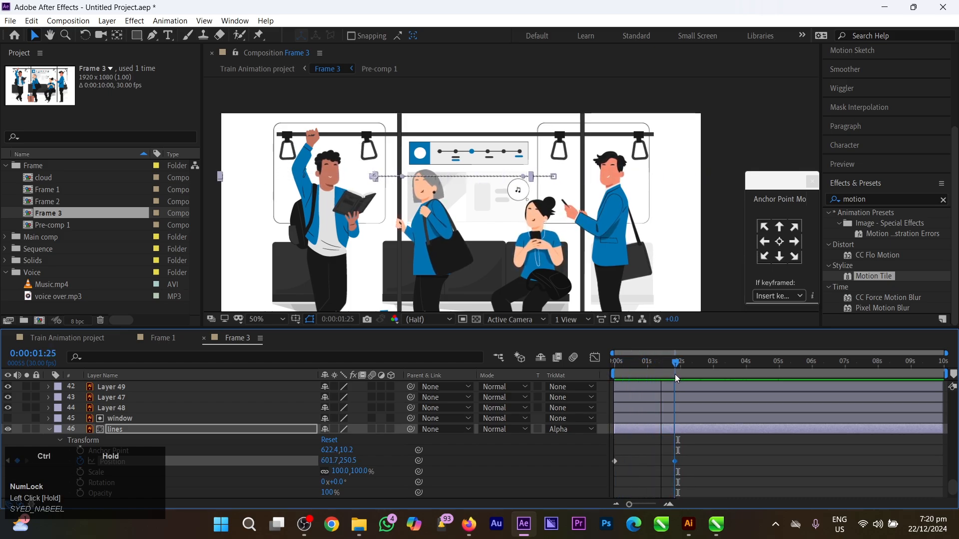
{"action": "left_click", "coordinate": [689, 422], "text": "ctrl"}
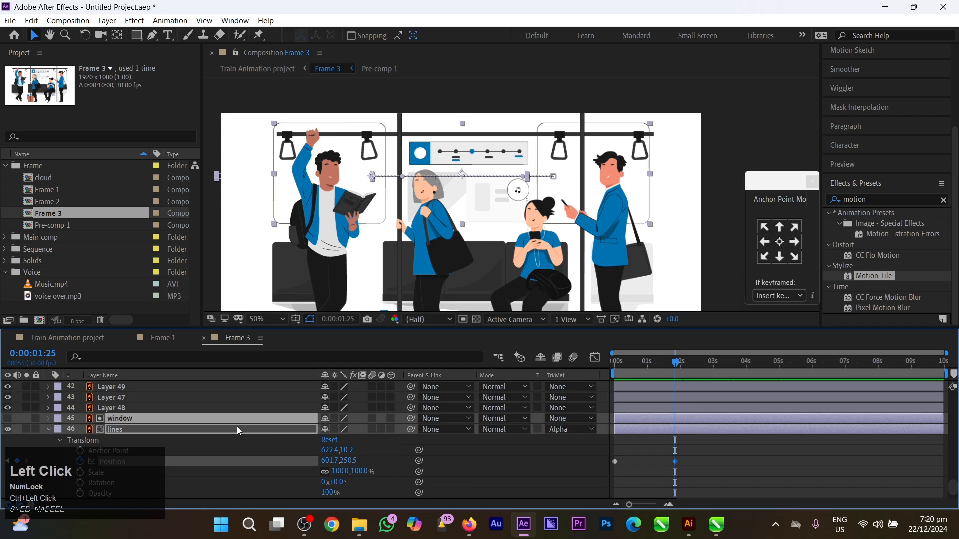
{"action": "left_click", "coordinate": [681, 443]}
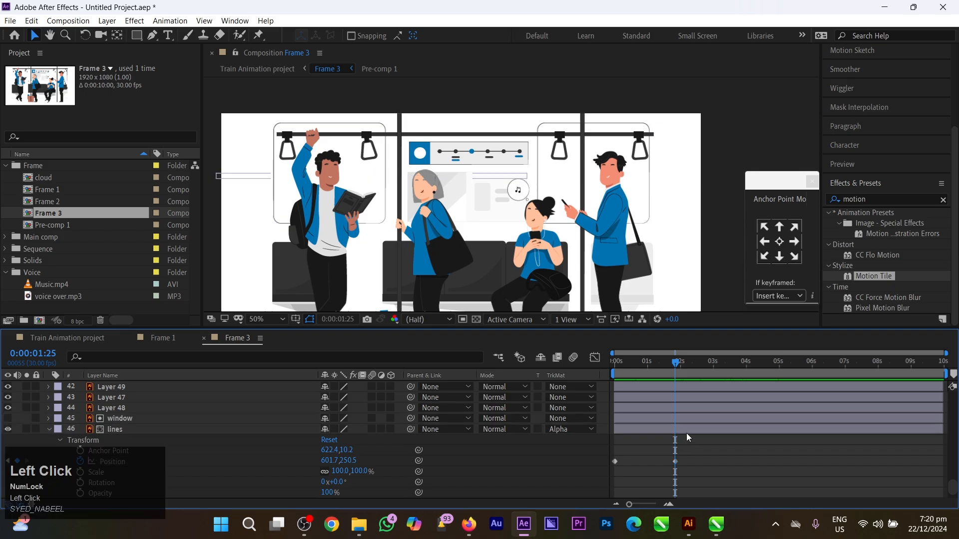
{"action": "key", "text": "ctrl"}
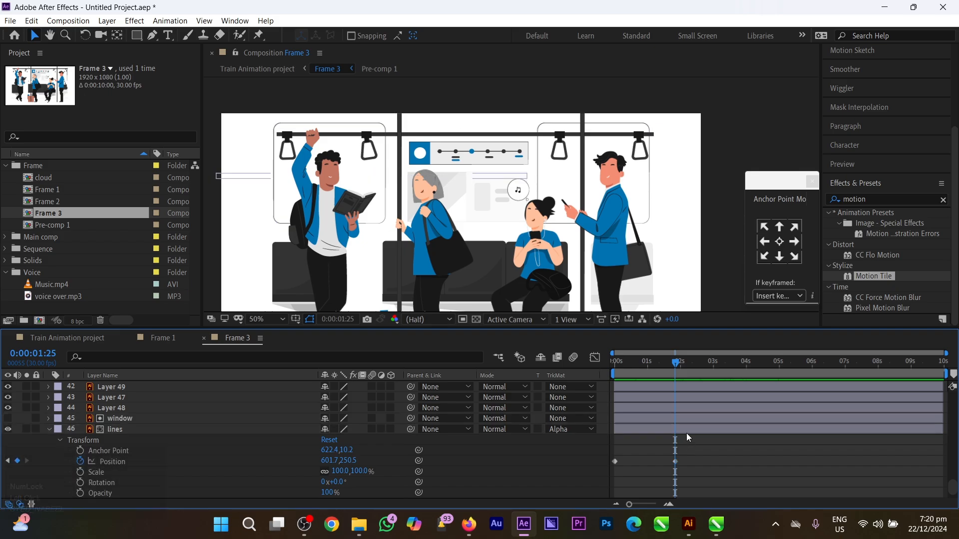
{"action": "left_click", "coordinate": [687, 431]}
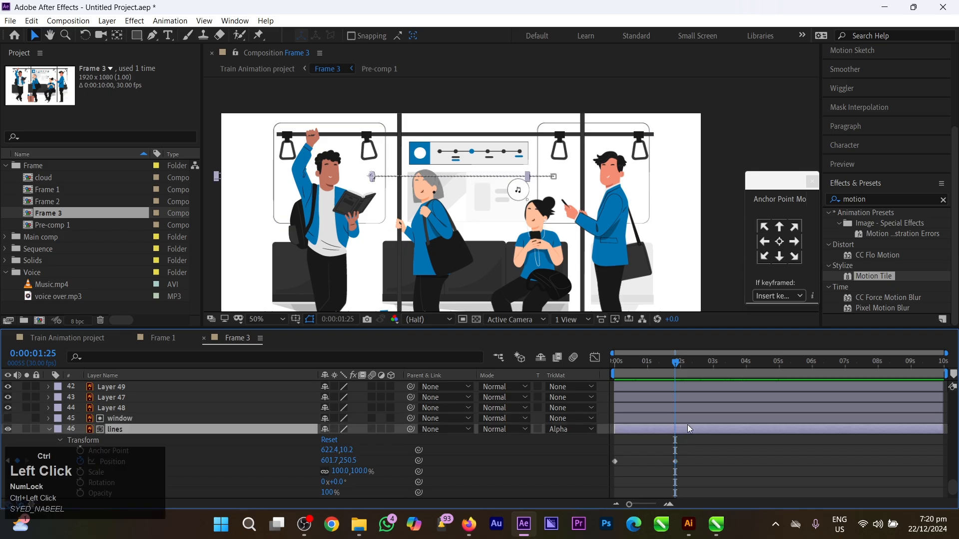
{"action": "left_click", "coordinate": [690, 417], "text": "ctrl"}
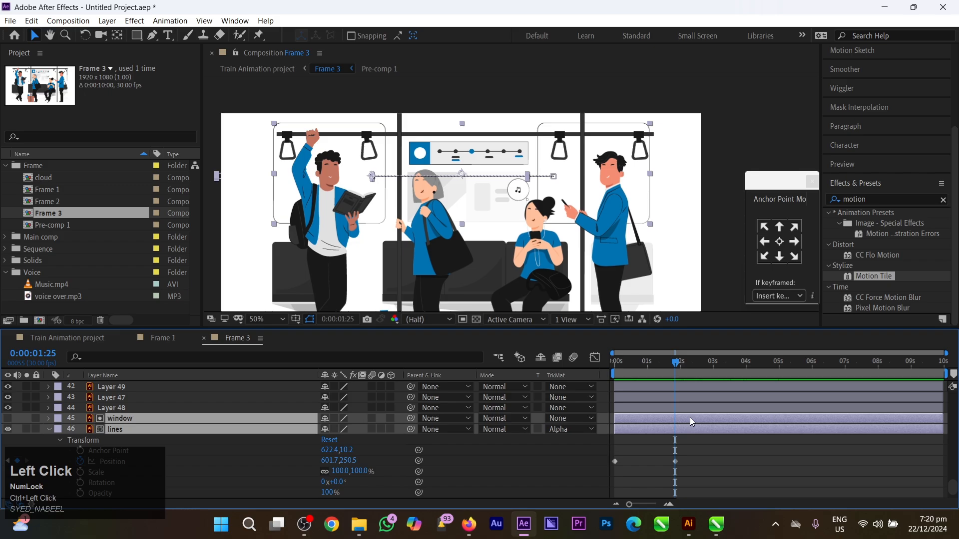
{"action": "key", "text": "ctrl+shift+d"}
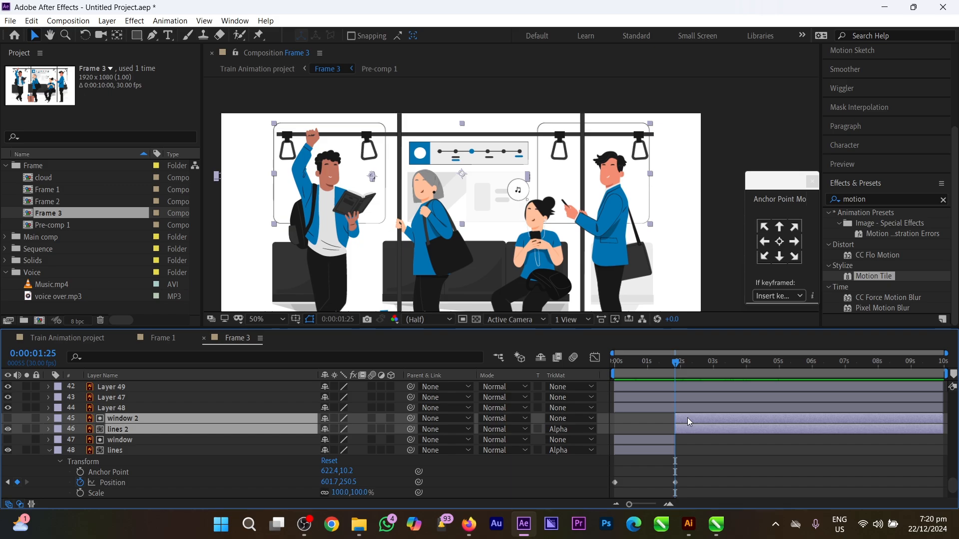
{"action": "key", "text": "Delete"}
Duplicate the trimmed window and lines layers, place the copies directly after the originals in time, and preview the loop
{"action": "left_click", "coordinate": [661, 428]}
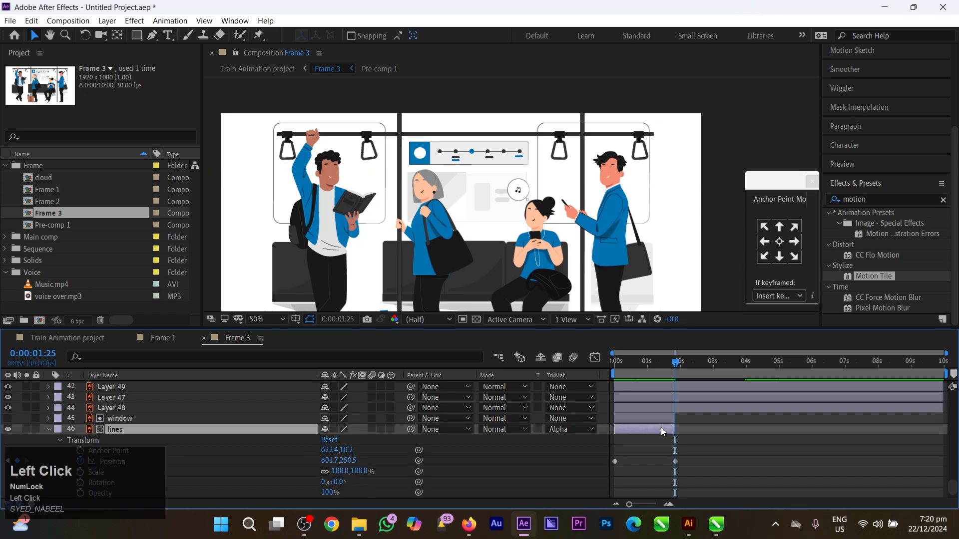
{"action": "left_click", "coordinate": [661, 420], "text": "ctrl"}
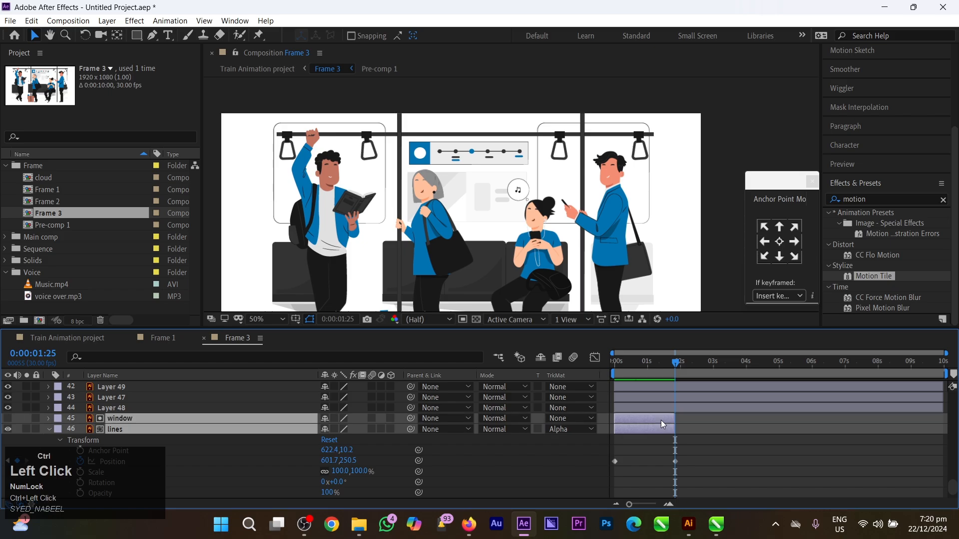
{"action": "key", "text": "ctrl"}
{"action": "key", "text": "ctrl+d"}
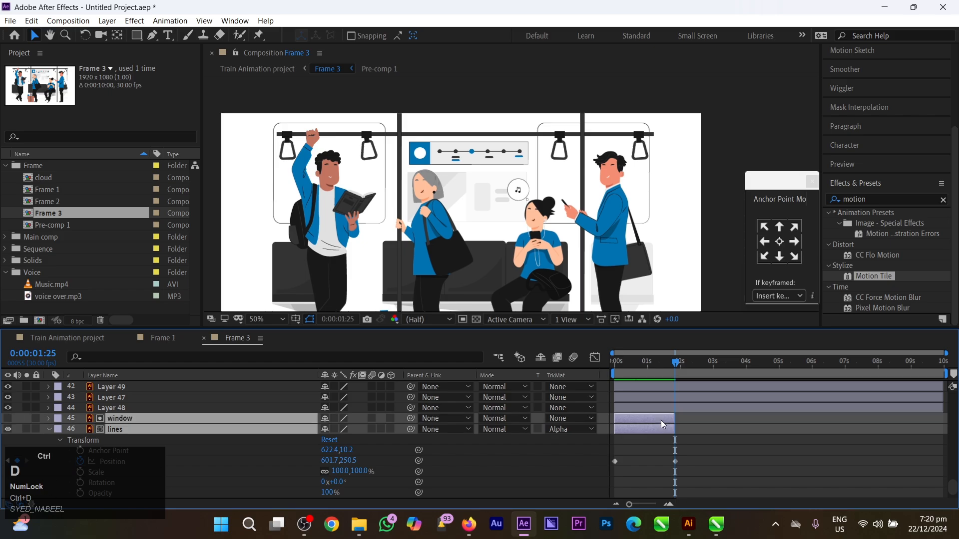
{"action": "left_click_drag", "start_coordinate": [634, 419], "coordinate": [690, 428]}
{"action": "left_click_drag", "start_coordinate": [666, 369], "coordinate": [598, 369]}
{"action": "key", "text": "space"}
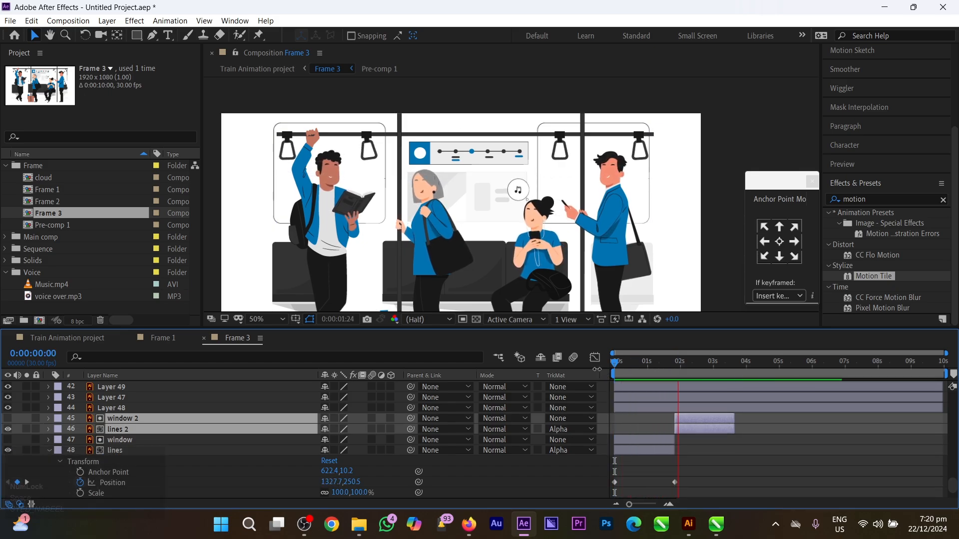
{"action": "key", "text": "space"}
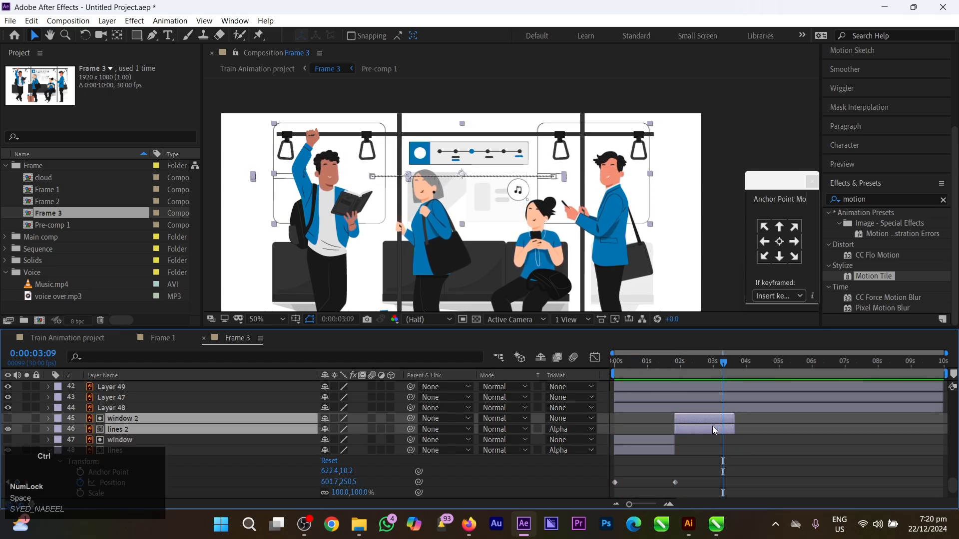
Add four more copies of the window and lines pair end to end through the 10-second timeline and preview
{"action": "left_click", "coordinate": [734, 364]}
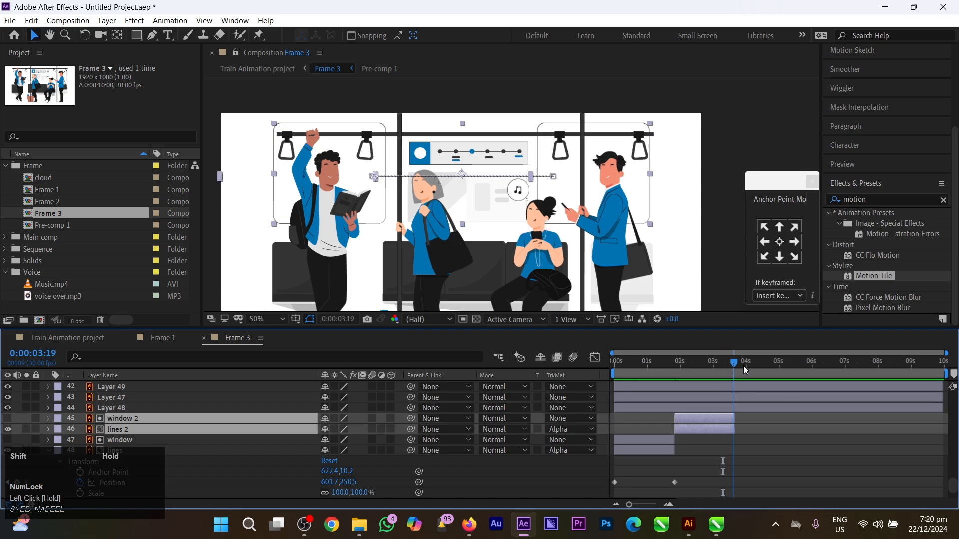
{"action": "key", "text": "ctrl+d"}
{"action": "left_click_drag", "start_coordinate": [688, 418], "coordinate": [915, 419]}
{"action": "key", "text": "ctrl+d"}
{"action": "key", "text": "ctrl+d"}
{"action": "key", "text": "ctrl+d"}
{"action": "key", "text": "space"}
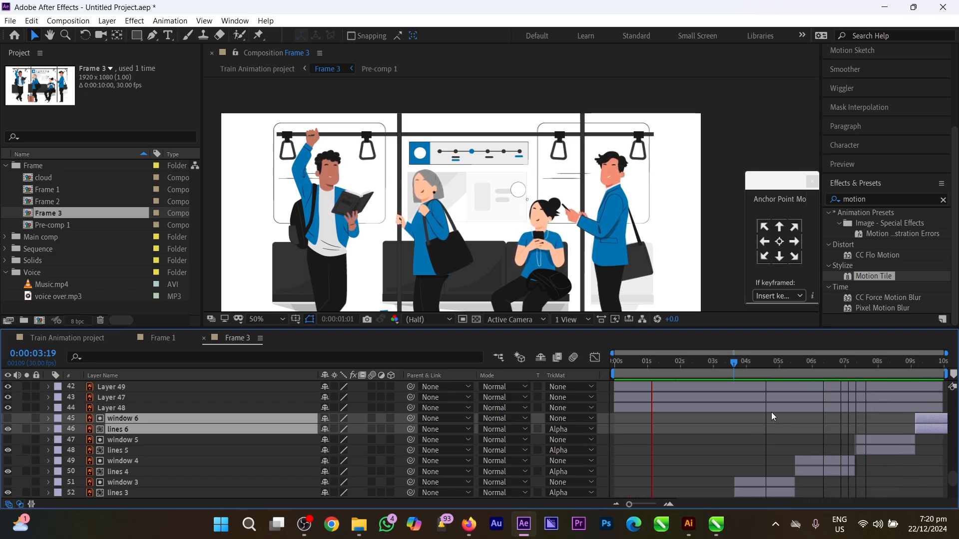
{"action": "key", "text": "space"}
Delay the Pre-comp 1 music-bubble layer to start at 0:00:01:06, and check its appearance from the first frame
{"action": "scroll", "coordinate": [564, 226], "scroll_direction": "up", "scroll_amount": 2}
{"action": "left_click", "coordinate": [544, 204]}
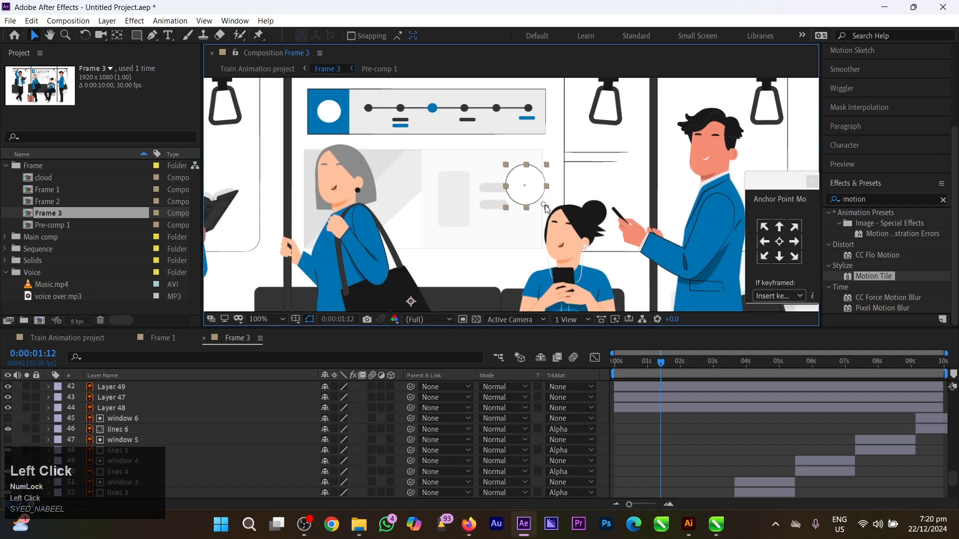
{"action": "left_click_drag", "start_coordinate": [647, 363], "coordinate": [651, 416]}
{"action": "scroll", "coordinate": [651, 416], "scroll_direction": "down", "scroll_amount": 5}
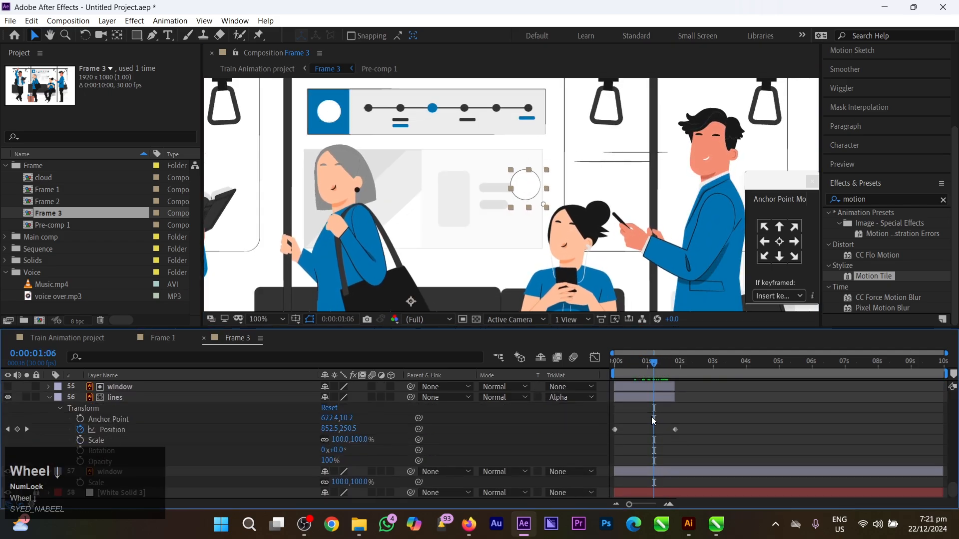
{"action": "scroll", "coordinate": [651, 416], "scroll_direction": "up", "scroll_amount": 10}
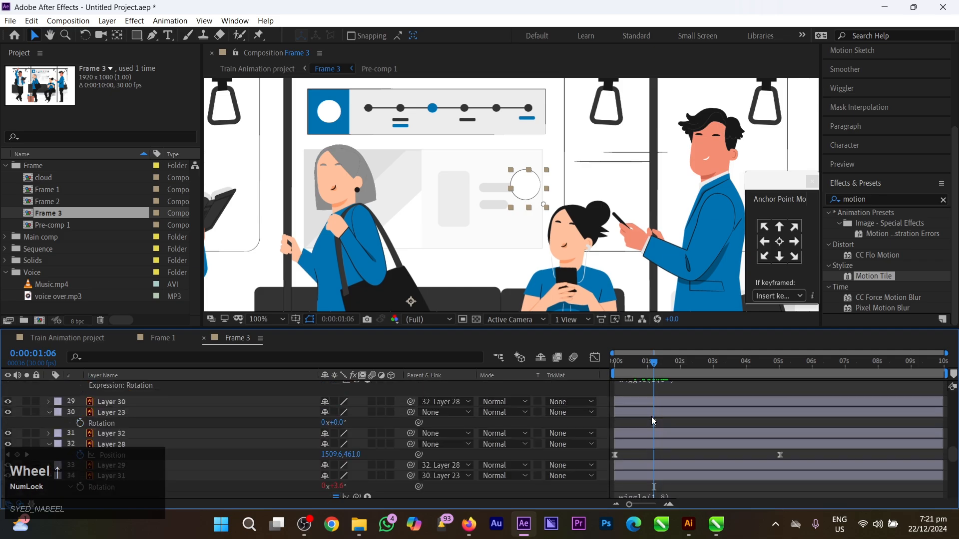
{"action": "scroll", "coordinate": [652, 421], "scroll_direction": "up", "scroll_amount": 8}
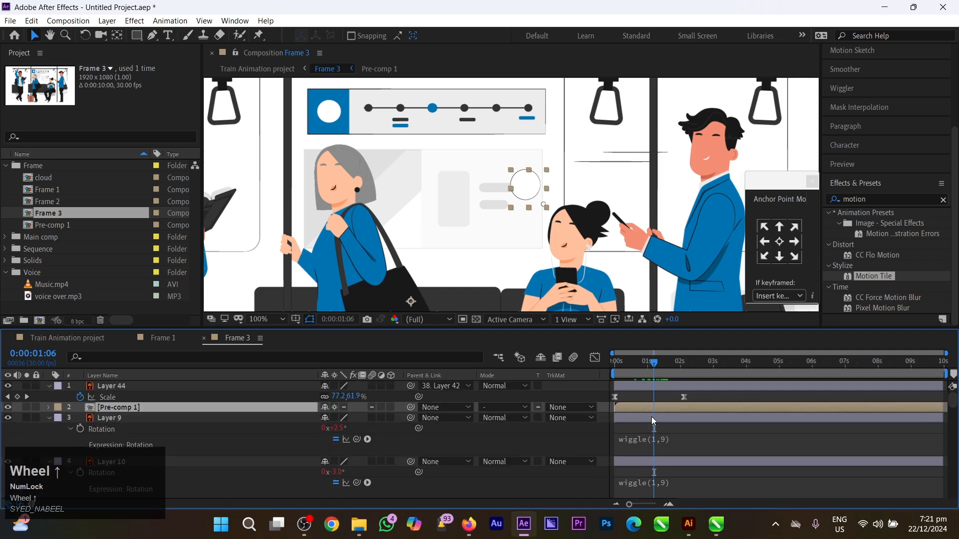
{"action": "left_click_drag", "start_coordinate": [646, 407], "coordinate": [684, 409]}
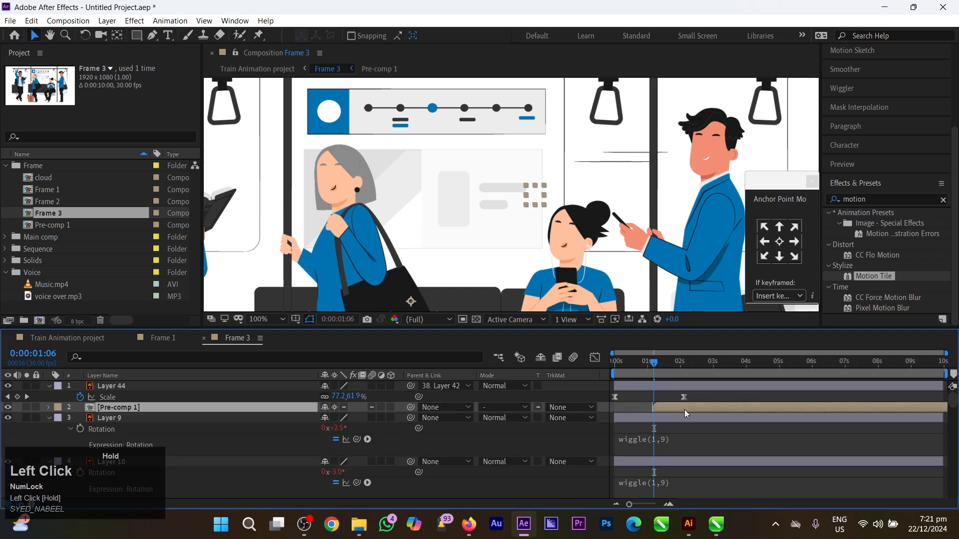
{"action": "left_click_drag", "start_coordinate": [645, 364], "coordinate": [583, 375]}
{"action": "scroll", "coordinate": [501, 107], "scroll_direction": "down", "scroll_amount": 4}
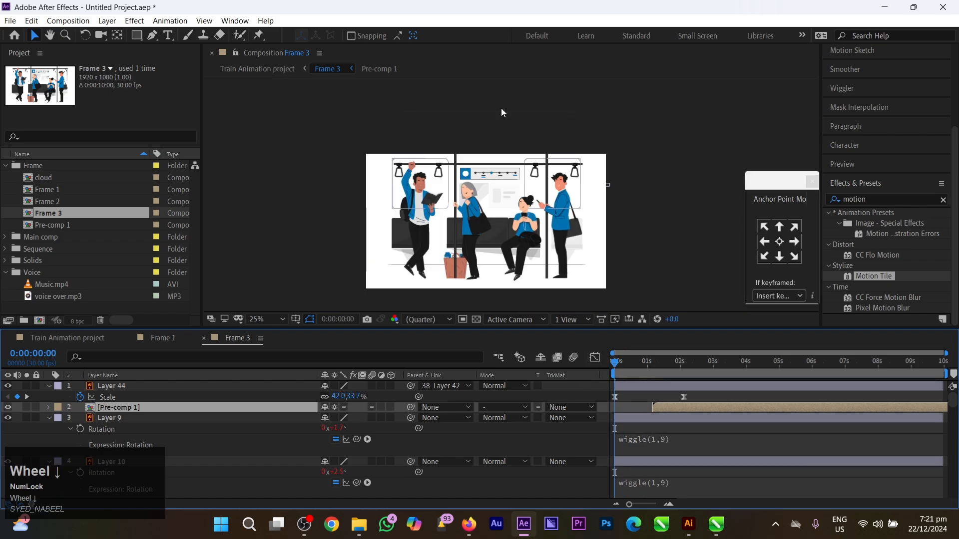
{"action": "scroll", "coordinate": [512, 176], "scroll_direction": "up", "scroll_amount": 4}
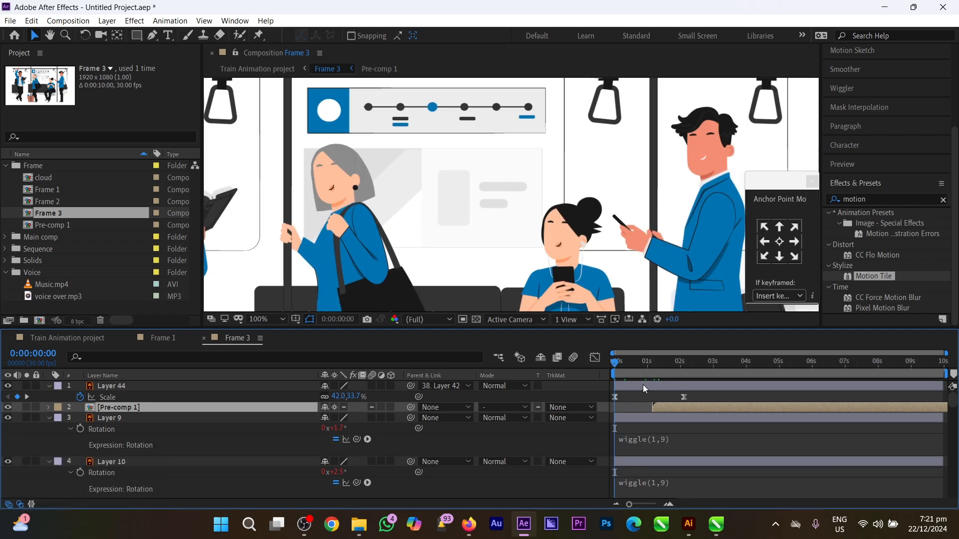
{"action": "left_click_drag", "start_coordinate": [634, 372], "coordinate": [312, 314]}
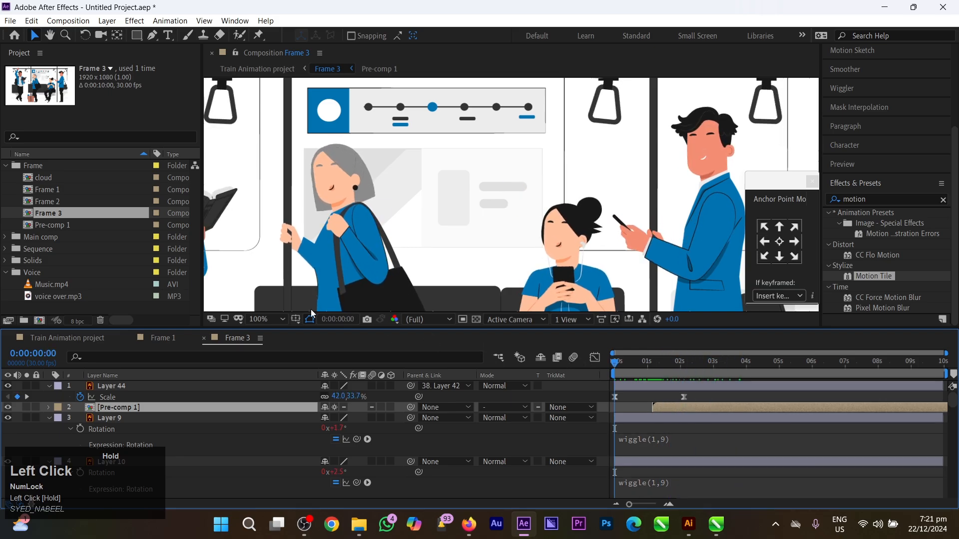
Switch to the Train Animation project composition and preview it from the start through the Frame 3 scene
{"action": "left_click", "coordinate": [53, 338]}
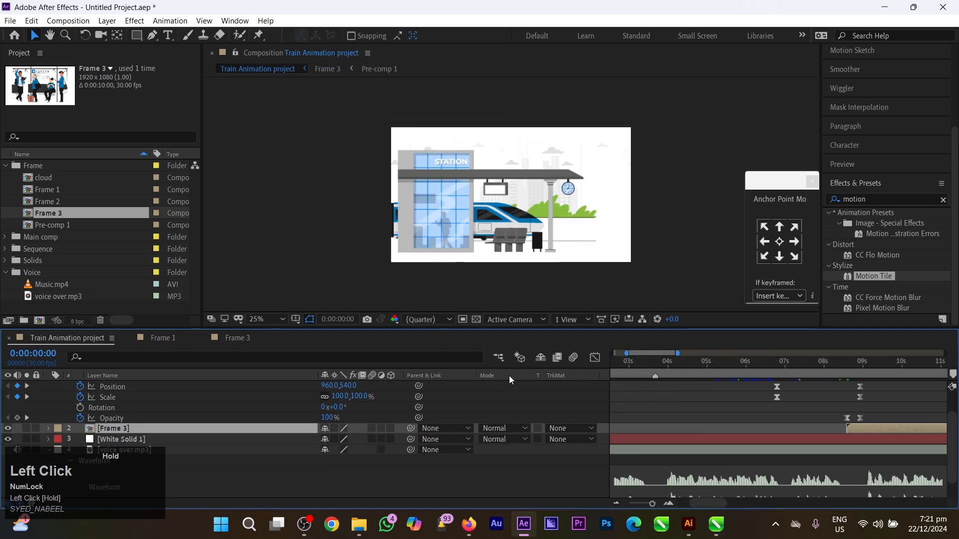
{"action": "left_click_drag", "start_coordinate": [510, 376], "coordinate": [509, 376]}
{"action": "scroll", "coordinate": [565, 216], "scroll_direction": "down", "scroll_amount": 1}
{"action": "key", "text": "space"}
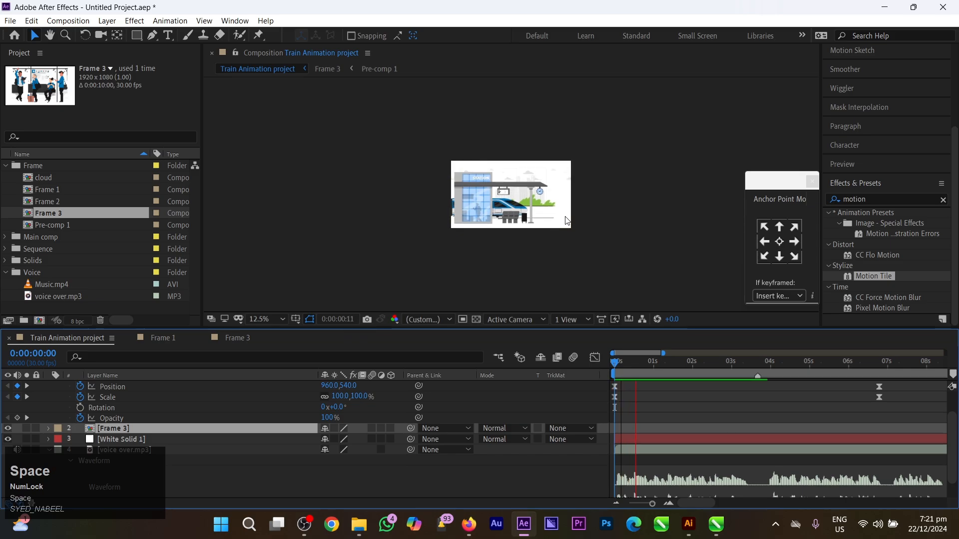
{"action": "key", "text": "shift+slash"}
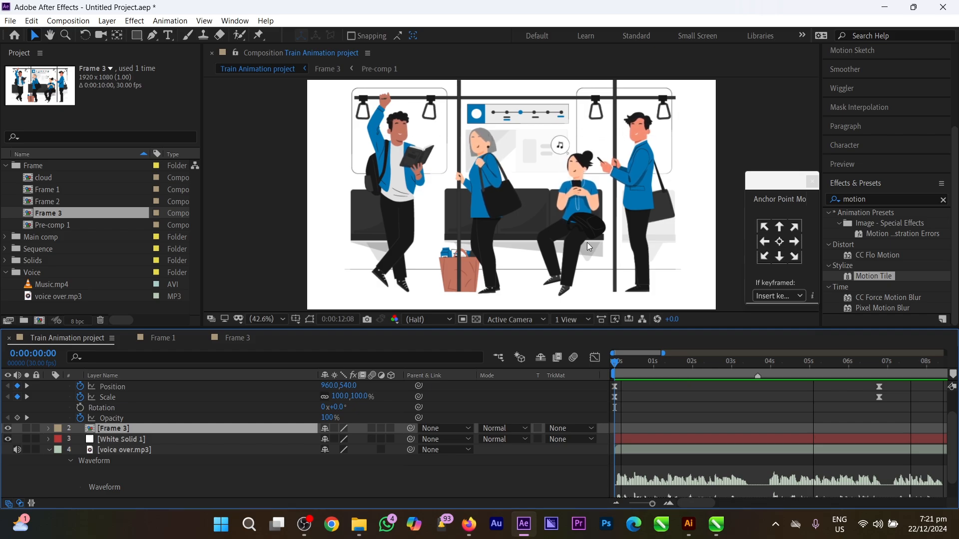
{"action": "key", "text": "space"}
Add Position and Scale keyframes to the Frame 3 layer at 0:00:12:21 and at the layer's start
{"action": "scroll", "coordinate": [774, 400], "scroll_direction": "down", "scroll_amount": 3}
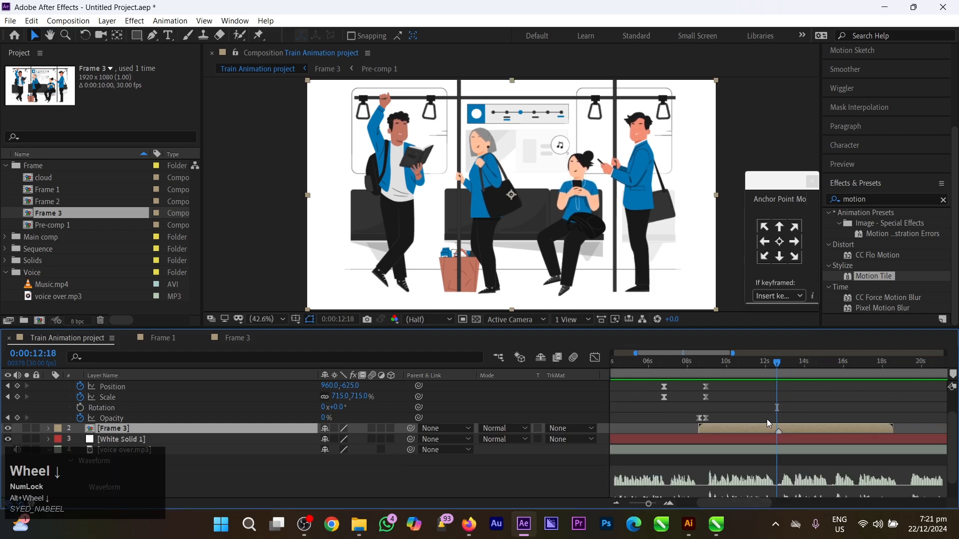
{"action": "scroll", "coordinate": [766, 419], "scroll_direction": "up", "scroll_amount": 2, "text": "alt"}
{"action": "left_click", "coordinate": [790, 365]}
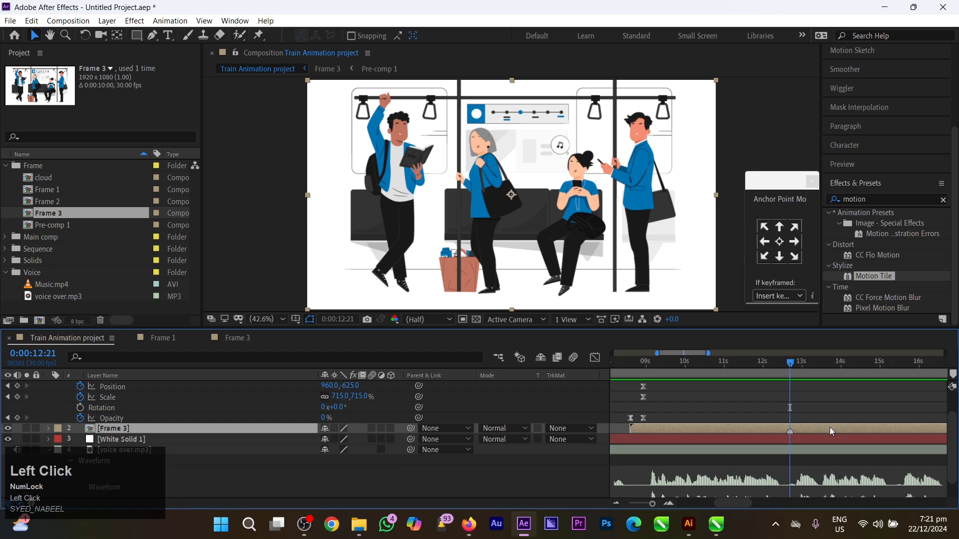
{"action": "key", "text": "shift+alt+s"}
{"action": "key", "text": "shift+alt+p"}
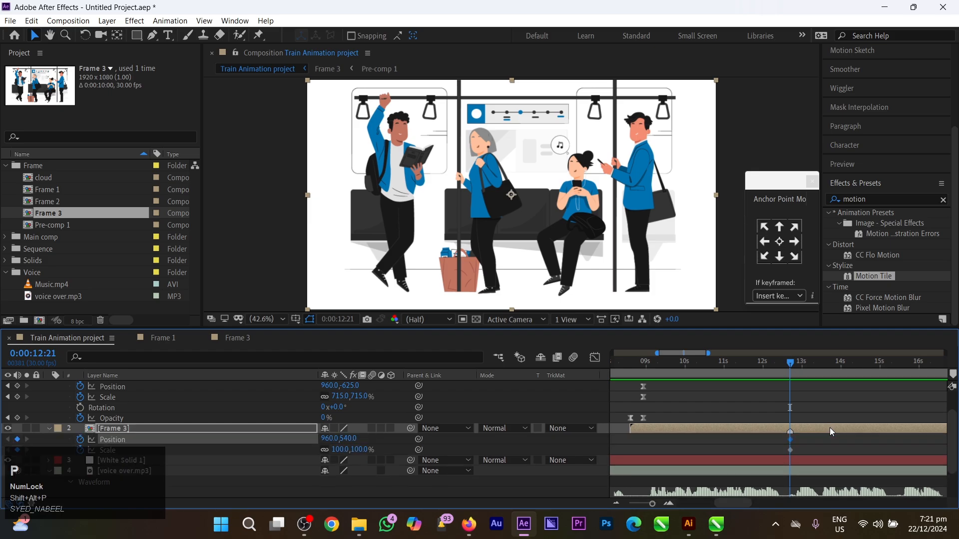
{"action": "left_click_drag", "start_coordinate": [646, 372], "coordinate": [790, 390]}
{"action": "key", "text": "shift+alt+p"}
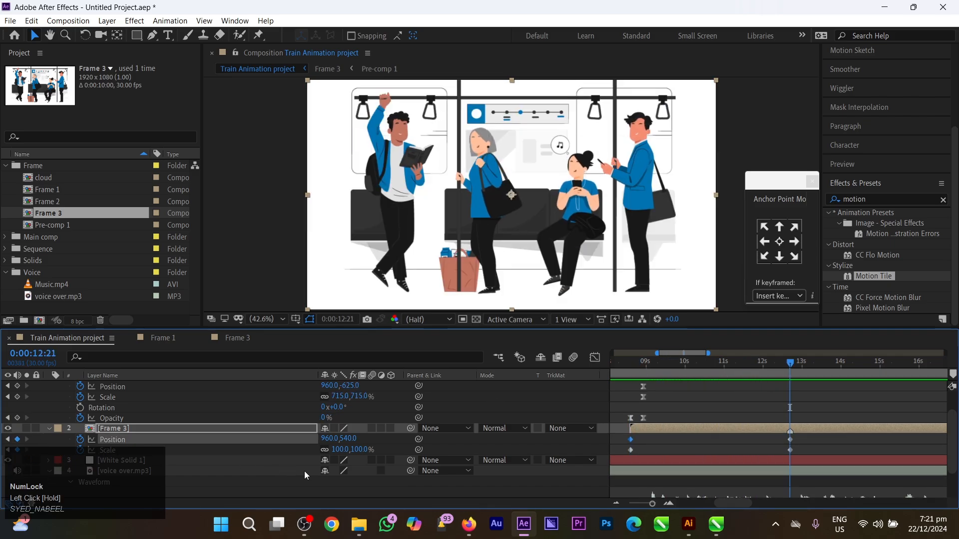
At 0:00:12:21, scale the Frame 3 layer to 143% and reposition it to about 941.9, 699.7
{"action": "left_click_drag", "start_coordinate": [337, 451], "coordinate": [367, 450]}
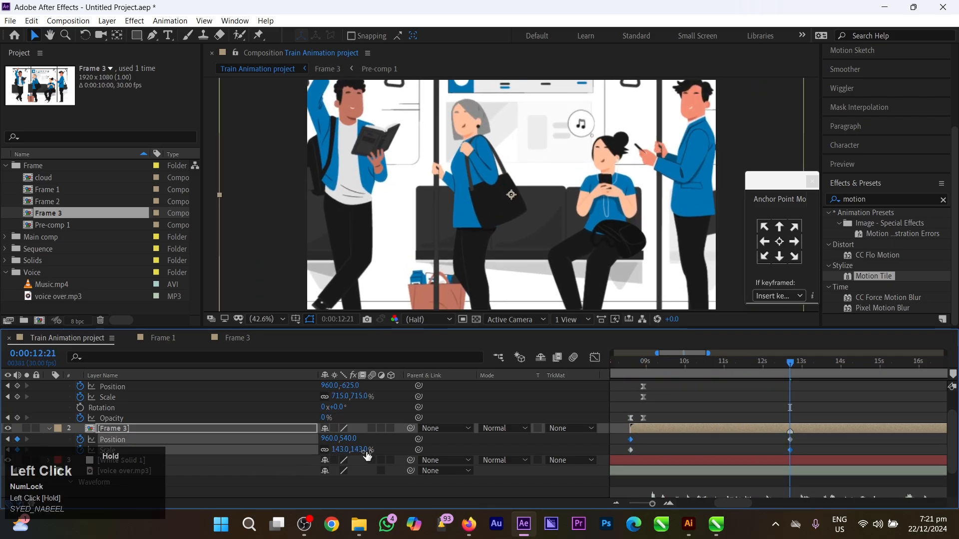
{"action": "left_click_drag", "start_coordinate": [553, 197], "coordinate": [494, 225]}
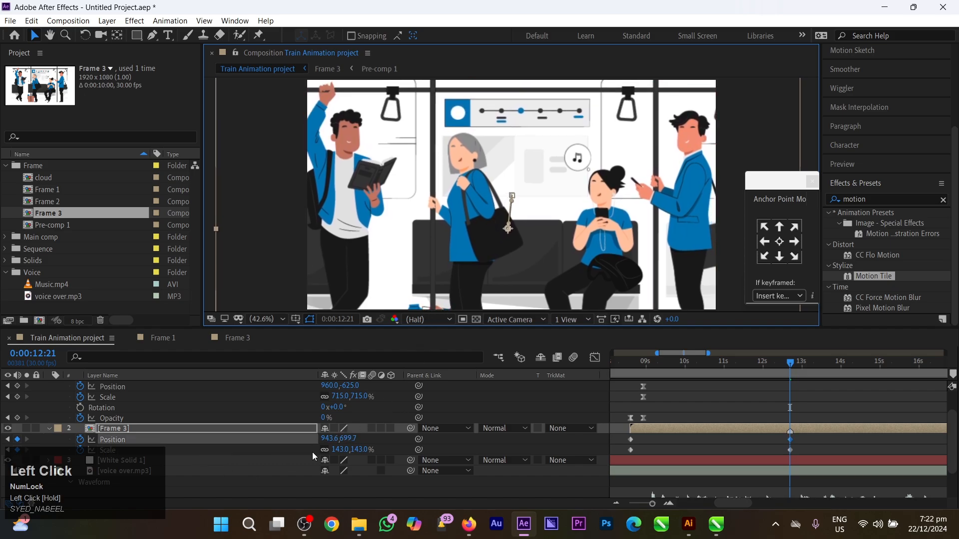
{"action": "left_click_drag", "start_coordinate": [544, 170], "coordinate": [543, 165]}
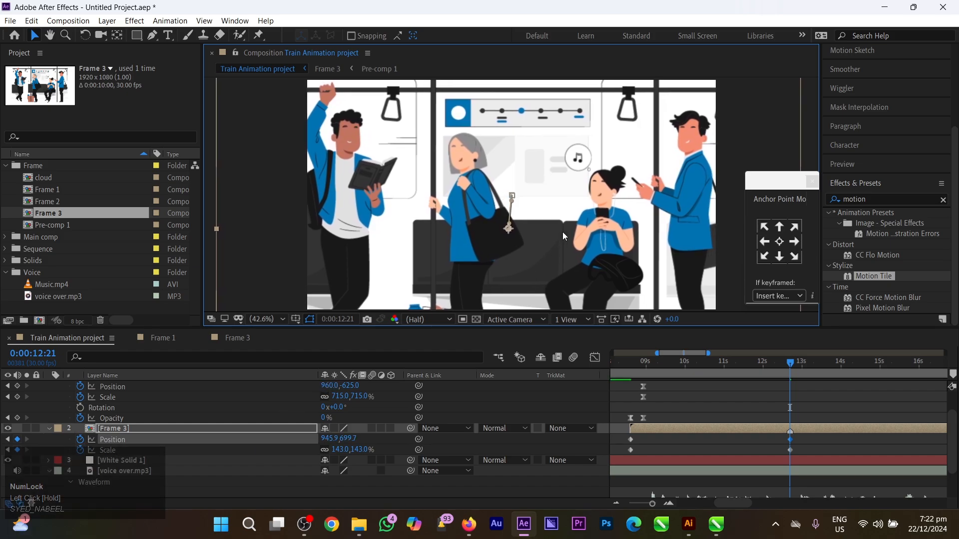
{"action": "scroll", "coordinate": [562, 232], "scroll_direction": "down", "scroll_amount": 2}
{"action": "left_click_drag", "start_coordinate": [575, 223], "coordinate": [572, 221]}
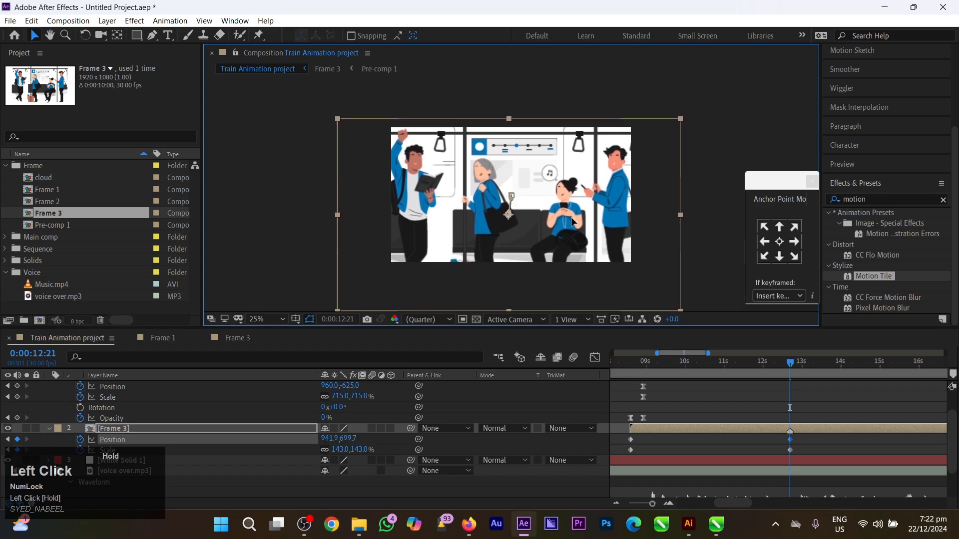
Preview the Frame 3 zoom and apply Easy Ease to all its Position and Scale keyframes
{"action": "left_click_drag", "start_coordinate": [753, 360], "coordinate": [627, 371]}
{"action": "key", "text": "space"}
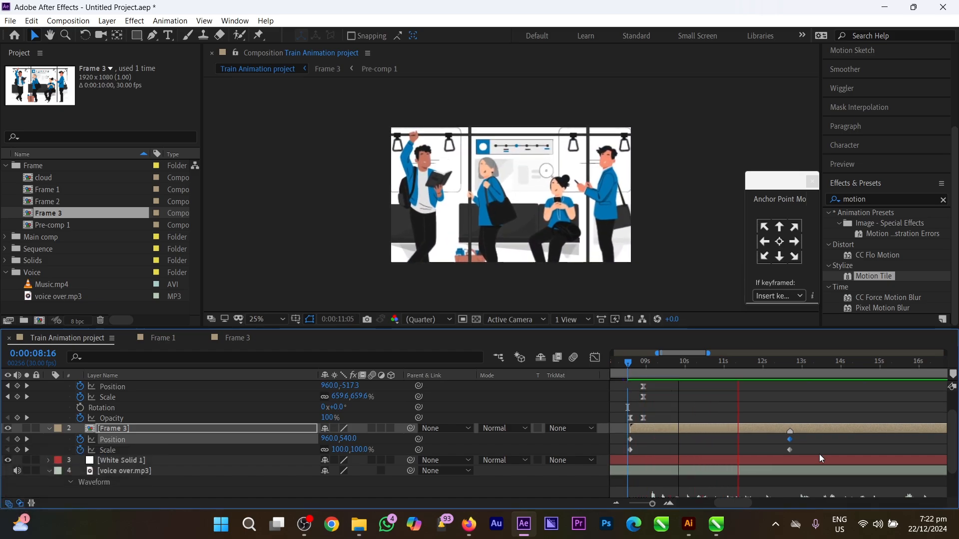
{"action": "key", "text": "space"}
{"action": "left_click_drag", "start_coordinate": [805, 442], "coordinate": [626, 457]}
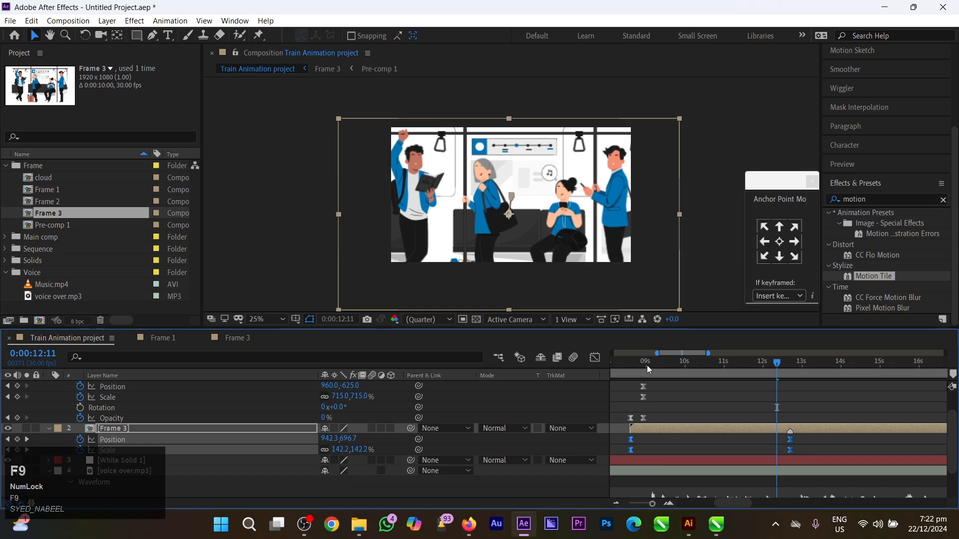
Preview the eased Frame 3 zoom from just before the layer's start, around 0:00:08:16
{"action": "left_click", "coordinate": [634, 364]}
{"action": "key", "text": "space"}
{"action": "left_click", "coordinate": [633, 364]}
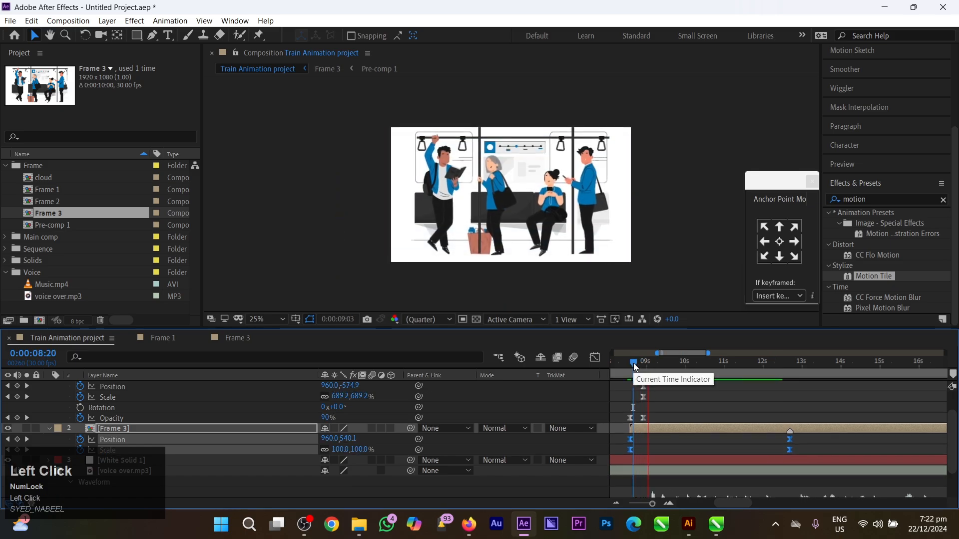
{"action": "left_click", "coordinate": [628, 364]}
{"action": "key", "text": "space"}
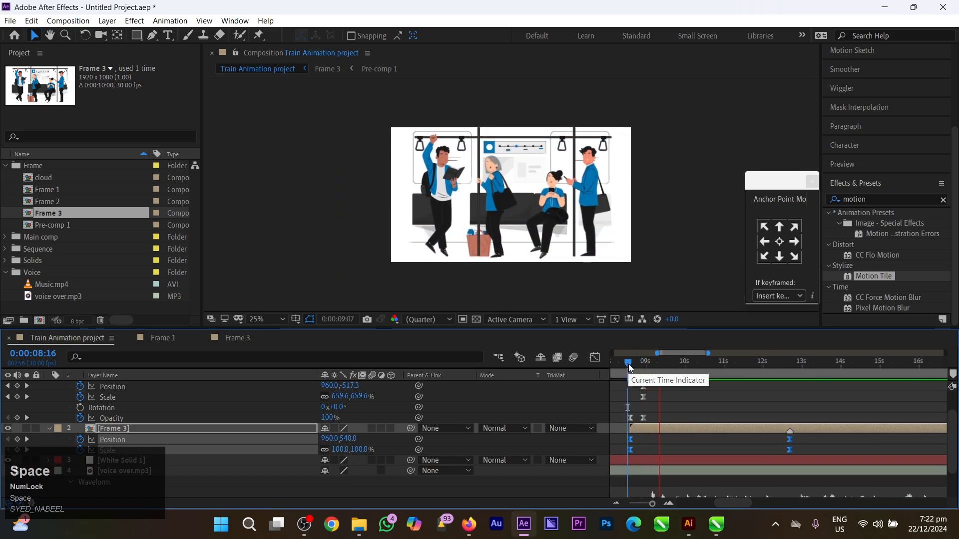
{"action": "scroll", "coordinate": [657, 441], "scroll_direction": "left", "scroll_amount": 2}
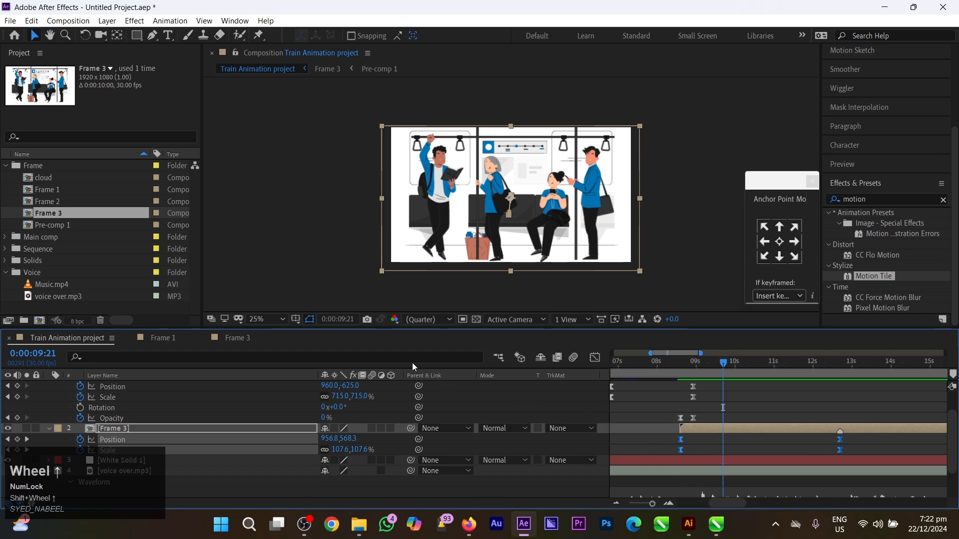
Set the composition viewer's resolution to Full and enlarge the view to 50%
{"action": "left_click", "coordinate": [425, 320]}
{"action": "left_click", "coordinate": [427, 351]}
{"action": "scroll", "coordinate": [470, 198], "scroll_direction": "up", "scroll_amount": 2}
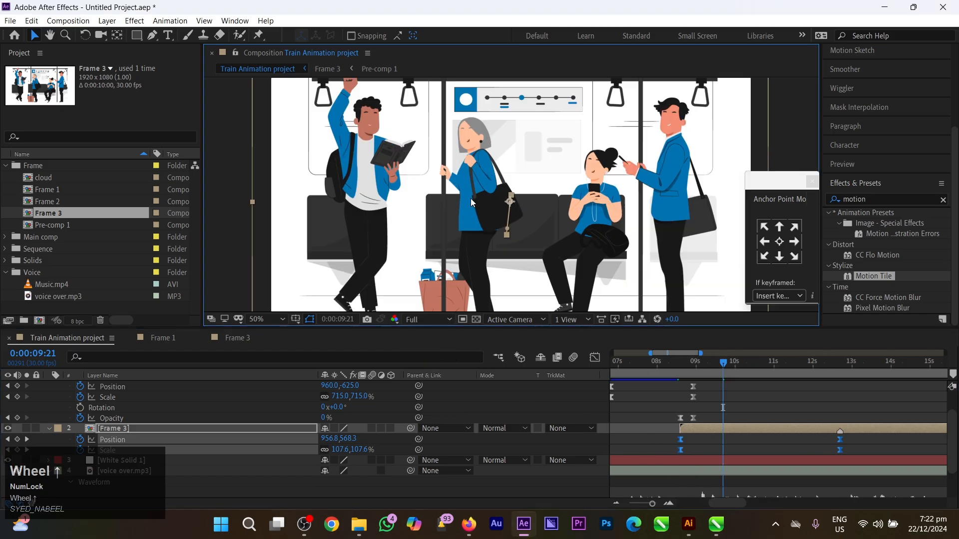
Preview the composition from the start through the zoom into the train window, with the frame fitted to the viewer
{"action": "left_click_drag", "start_coordinate": [719, 366], "coordinate": [552, 371]}
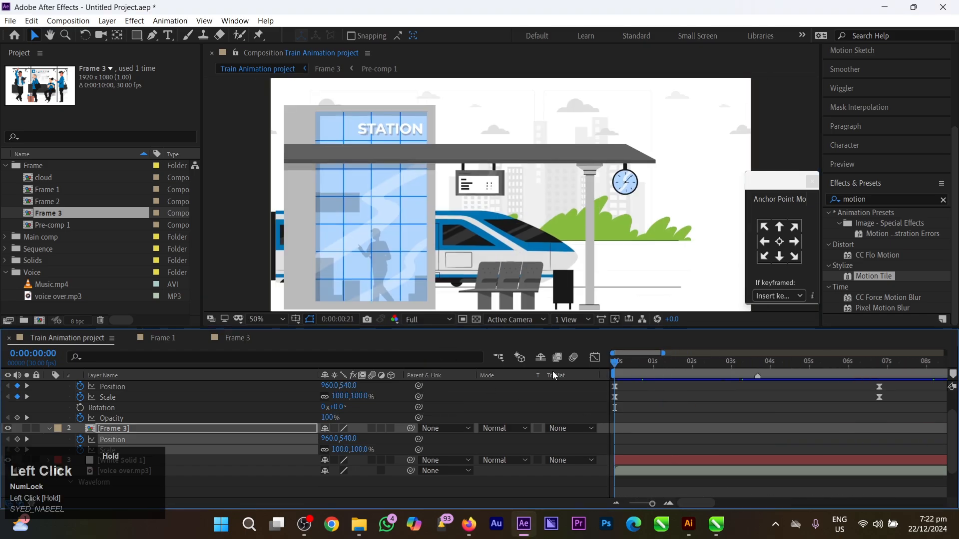
{"action": "key", "text": "space"}
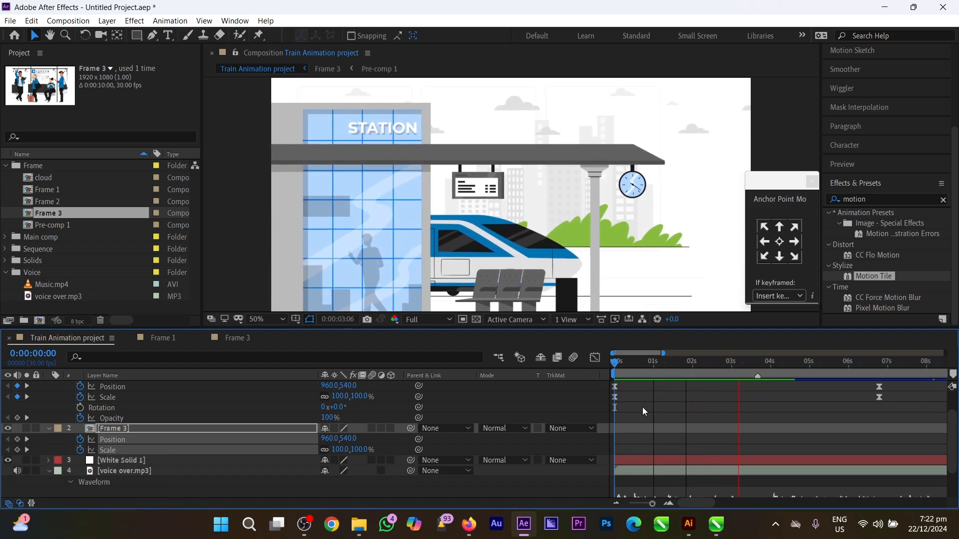
{"action": "key", "text": "space"}
{"action": "key", "text": "shift+slash"}
{"action": "key", "text": "space"}
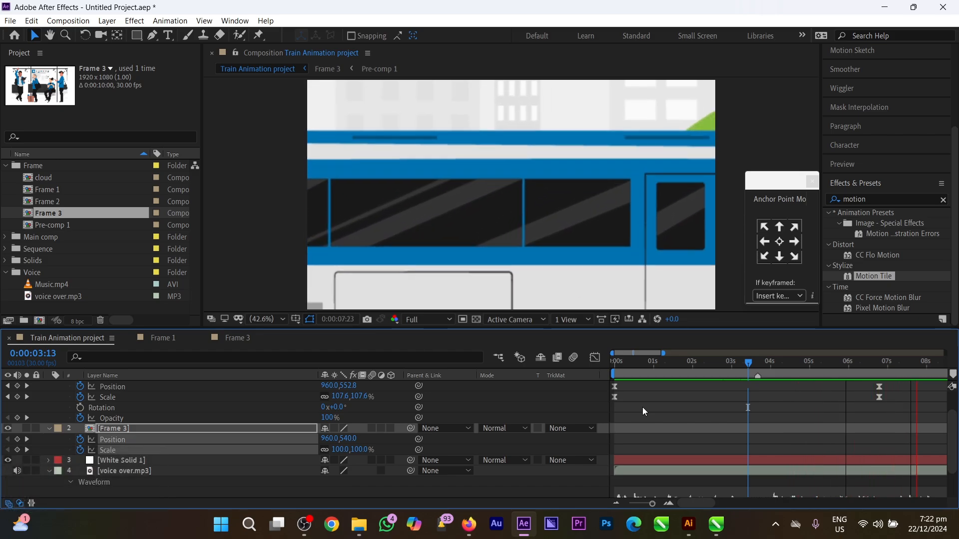
{"action": "key", "text": "space"}
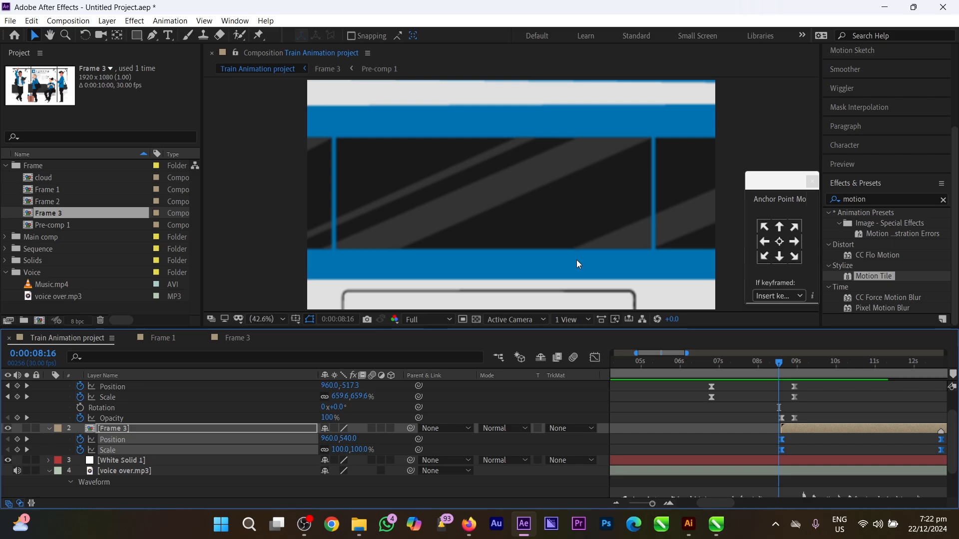
Enable Collapse Transformations for the Frame 3 and Frame 1 layers so the zoomed artwork renders sharply
{"action": "scroll", "coordinate": [757, 449], "scroll_direction": "up", "scroll_amount": 2}
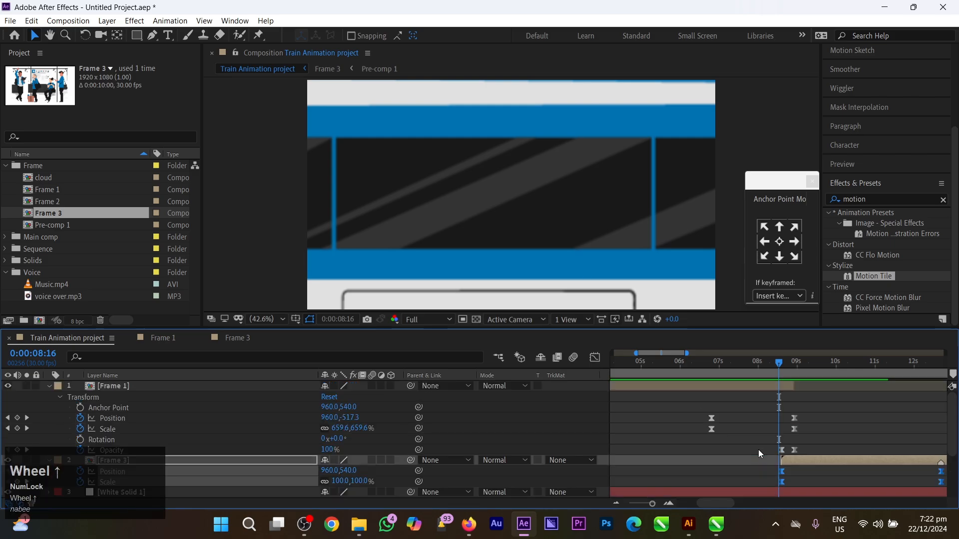
{"action": "left_click", "coordinate": [335, 460]}
{"action": "left_click", "coordinate": [334, 386]}
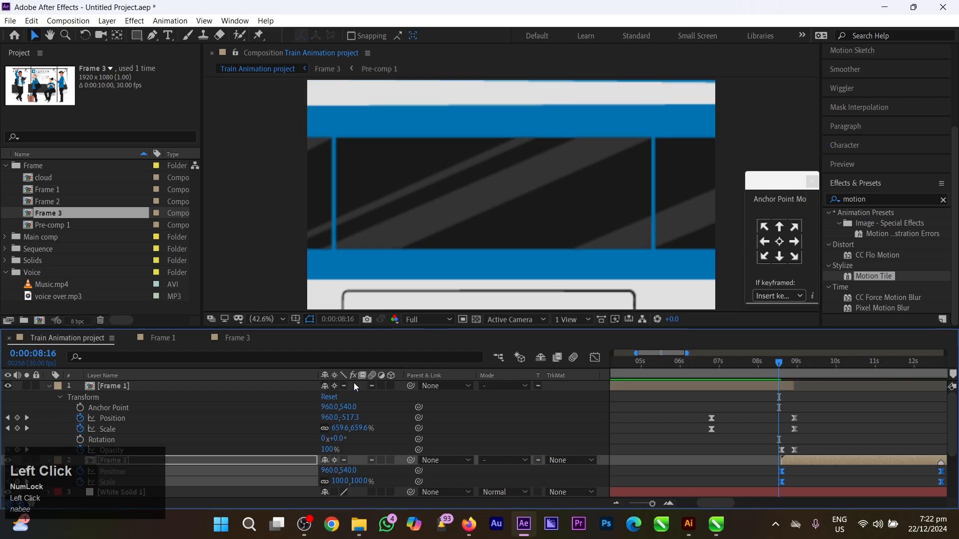
{"action": "left_click", "coordinate": [747, 405]}
In the Frame 1 composition, unlock the cloud layer and enable continuous rasterization on all layers, then return to the Train Animation project composition
{"action": "left_click", "coordinate": [753, 382]}
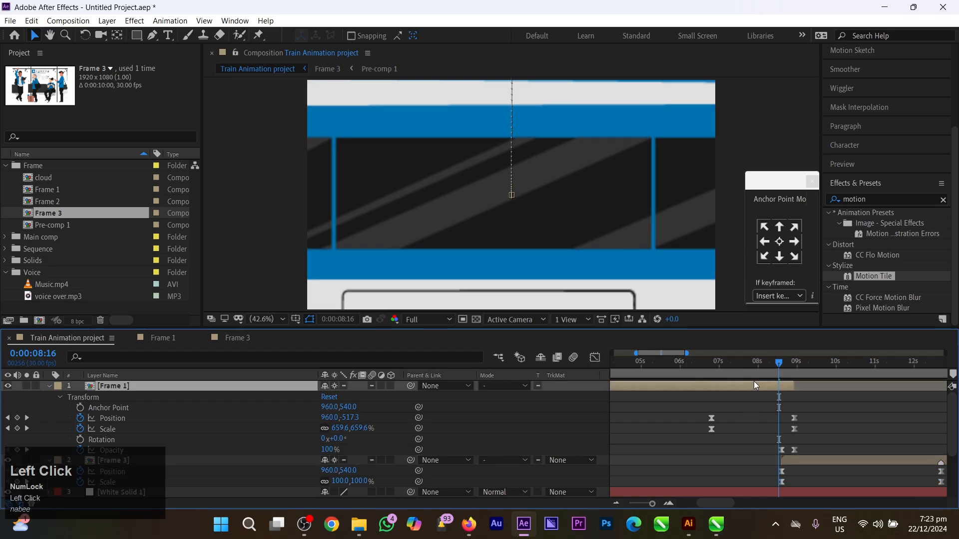
{"action": "double_click", "coordinate": [753, 381]}
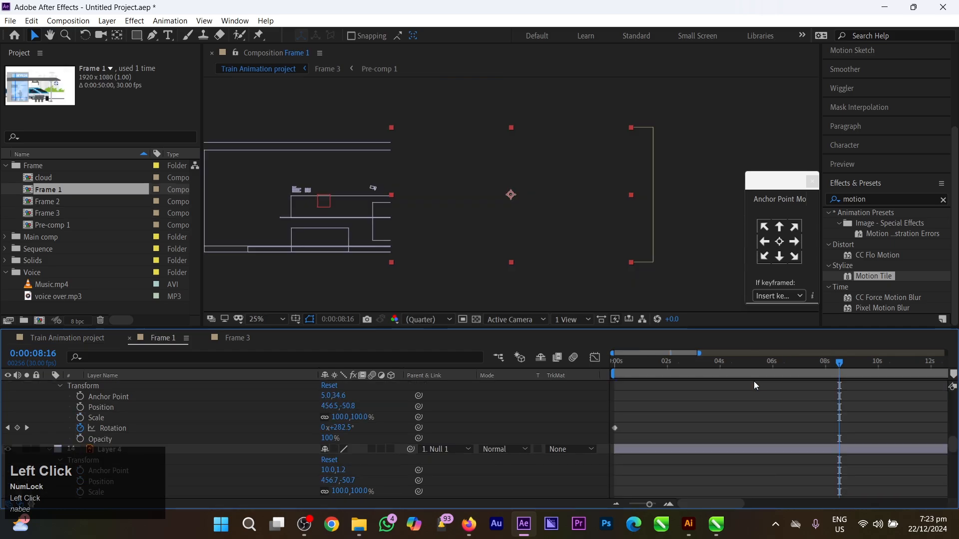
{"action": "scroll", "coordinate": [391, 461], "scroll_direction": "up", "scroll_amount": 3}
{"action": "scroll", "coordinate": [390, 462], "scroll_direction": "up", "scroll_amount": 5}
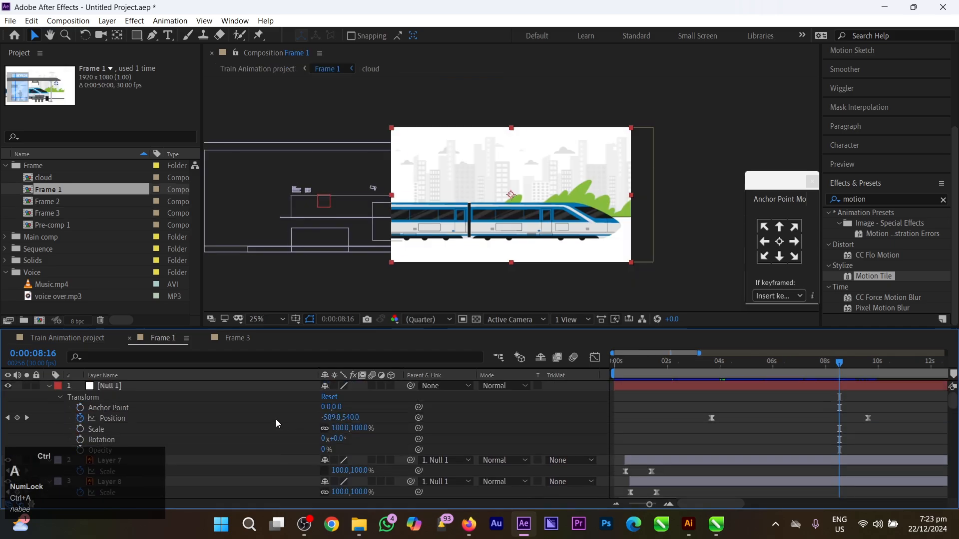
{"action": "scroll", "coordinate": [276, 418], "scroll_direction": "down", "scroll_amount": 10}
{"action": "scroll", "coordinate": [276, 418], "scroll_direction": "down", "scroll_amount": 8}
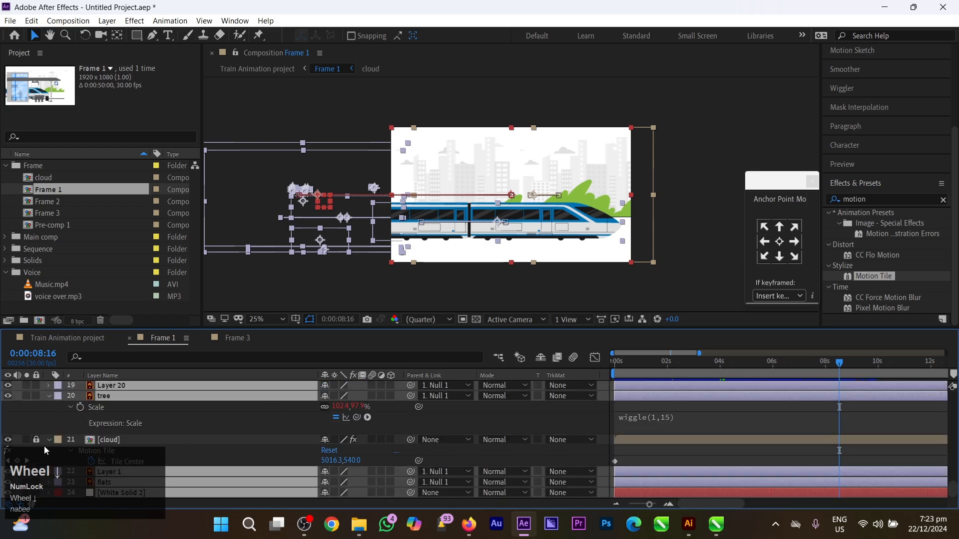
{"action": "key", "text": "ctrl+a"}
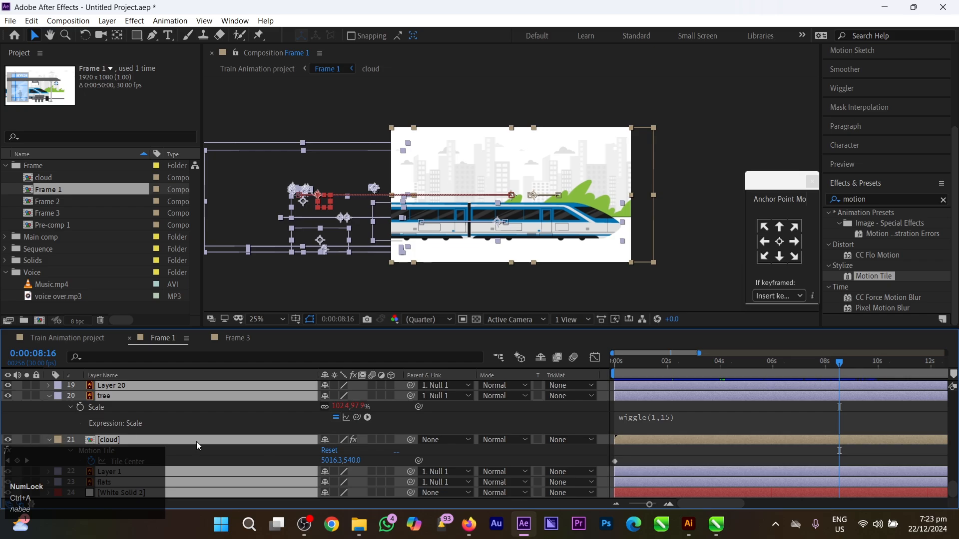
{"action": "left_click", "coordinate": [335, 441]}
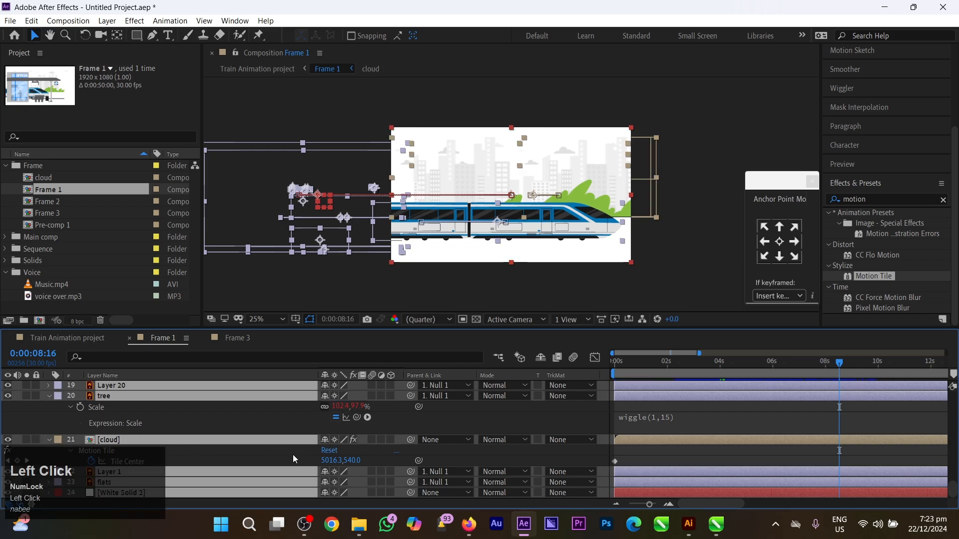
{"action": "left_click", "coordinate": [44, 340]}
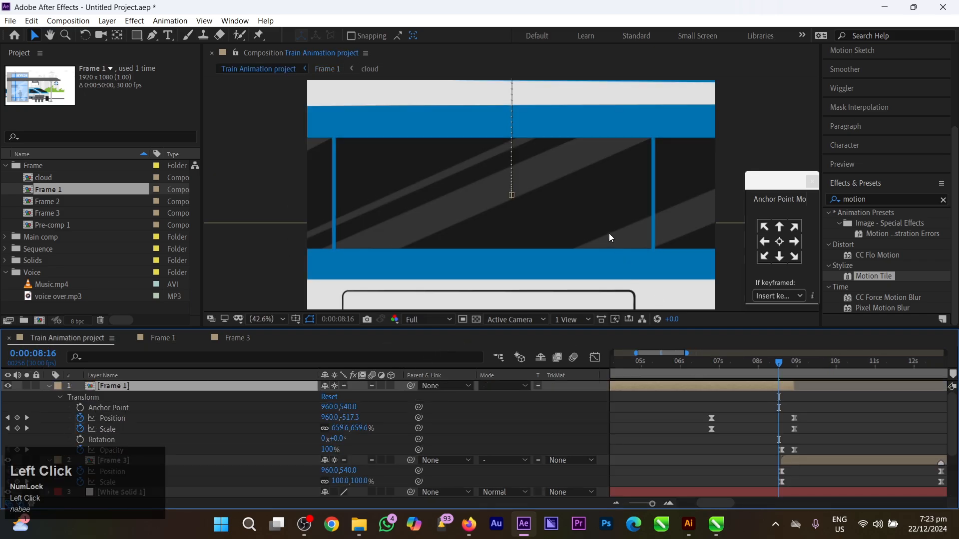
Play the composition from the start and examine the transition from Frame 1 into the Frame 3 zoom
{"action": "left_click", "coordinate": [790, 416]}
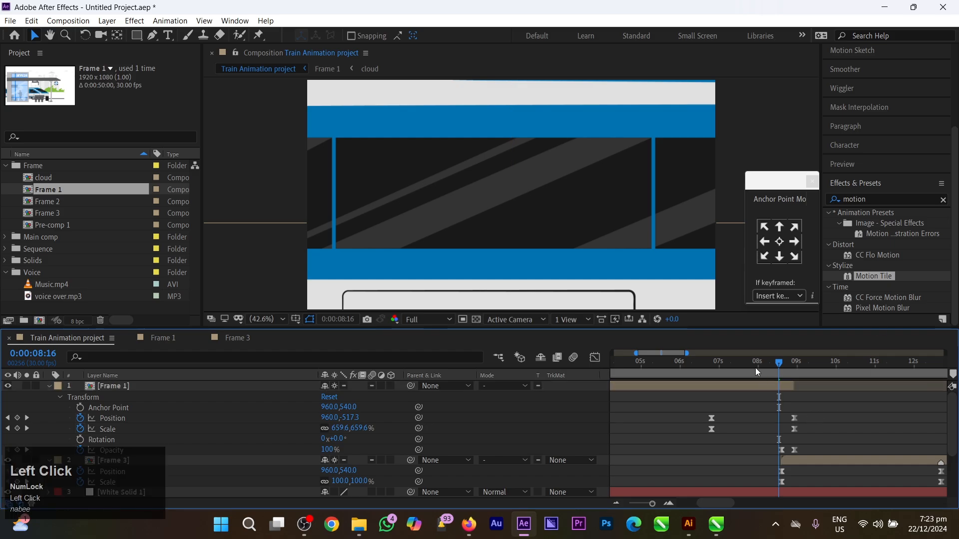
{"action": "key", "text": "space"}
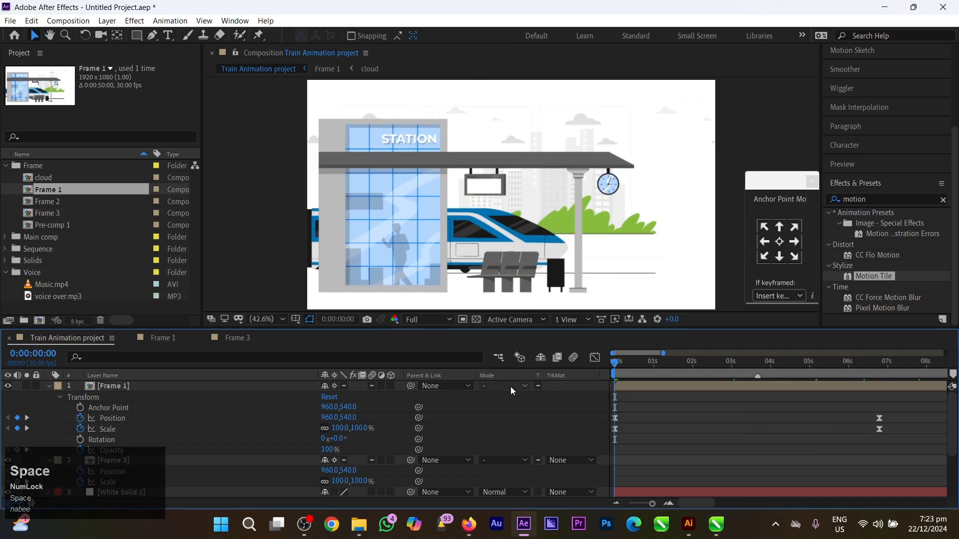
{"action": "scroll", "coordinate": [727, 424], "scroll_direction": "down", "scroll_amount": 3, "text": "alt"}
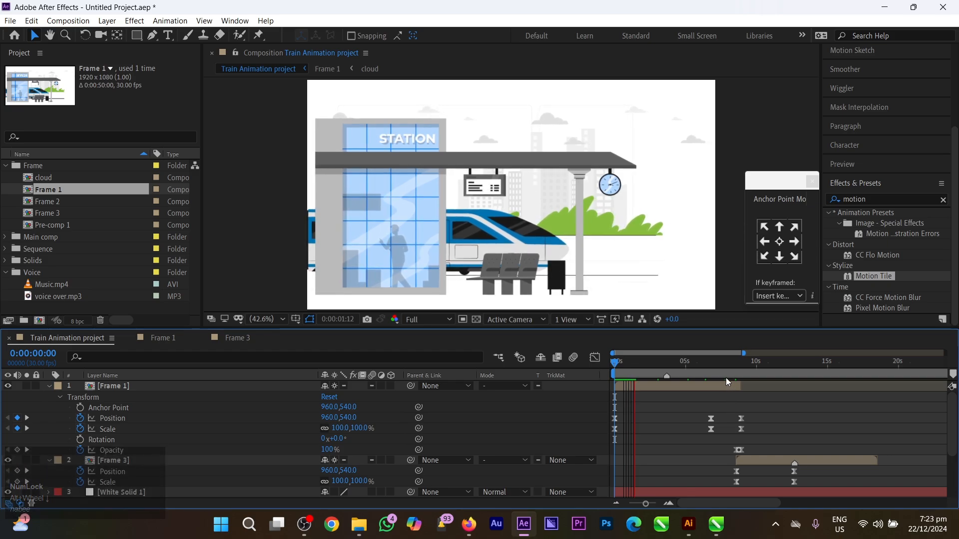
{"action": "left_click_drag", "start_coordinate": [714, 367], "coordinate": [723, 368]}
{"action": "key", "text": "space"}
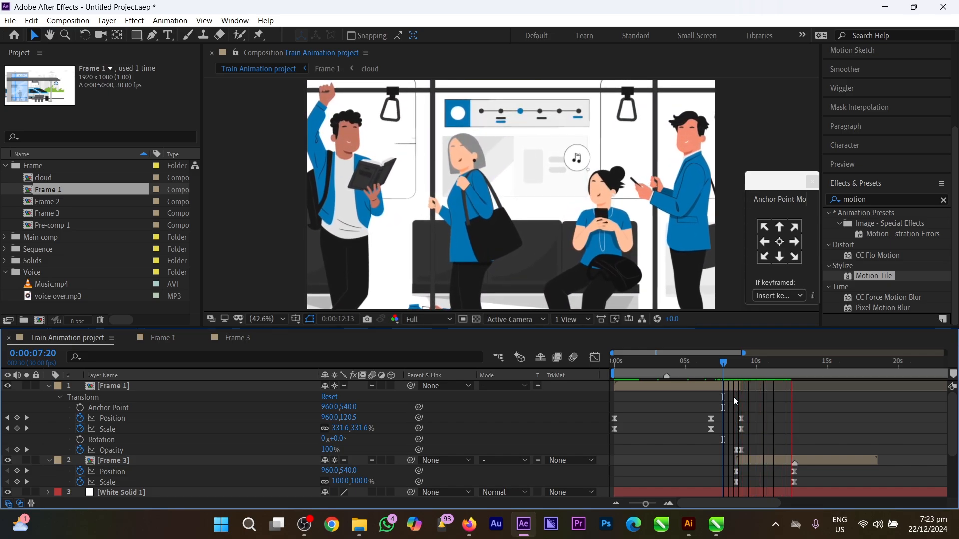
{"action": "key", "text": "space"}
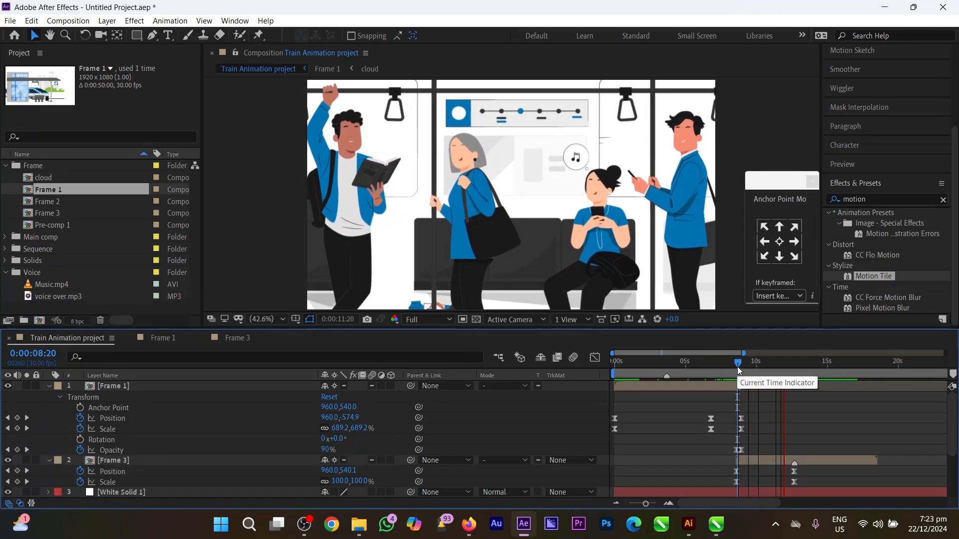
{"action": "key", "text": "space"}
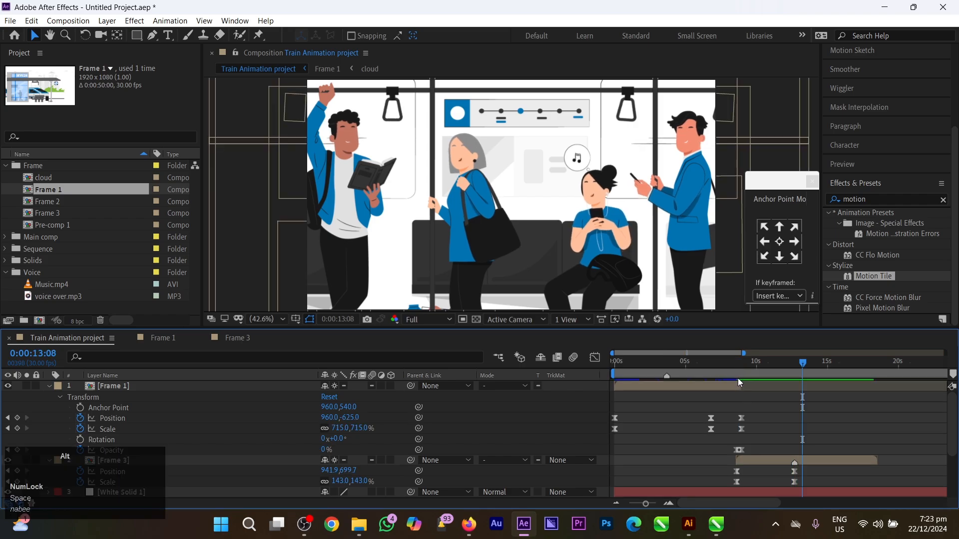
{"action": "scroll", "coordinate": [738, 378], "scroll_direction": "down", "scroll_amount": 3}
{"action": "scroll", "coordinate": [737, 380], "scroll_direction": "down", "scroll_amount": 3}
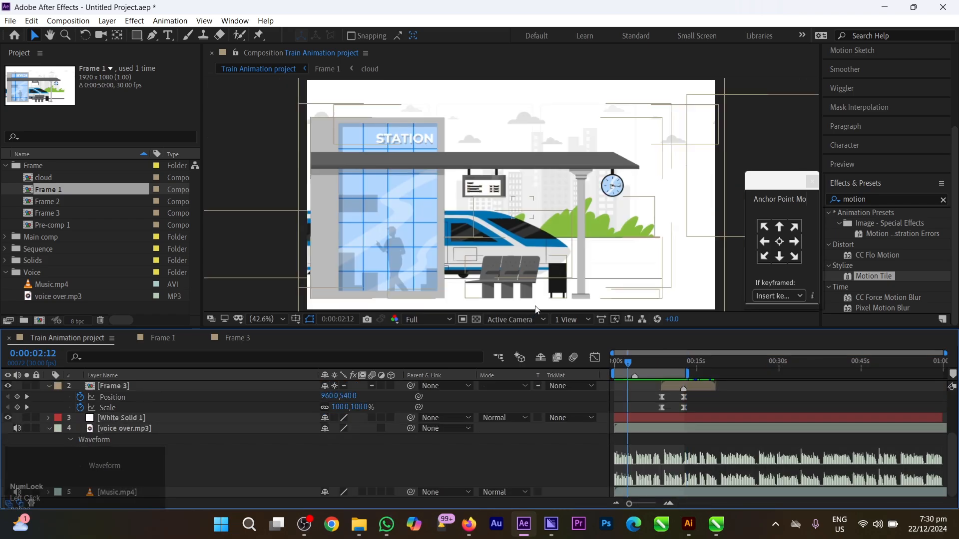
{"action": "left_click_drag", "start_coordinate": [633, 361], "coordinate": [662, 363]}
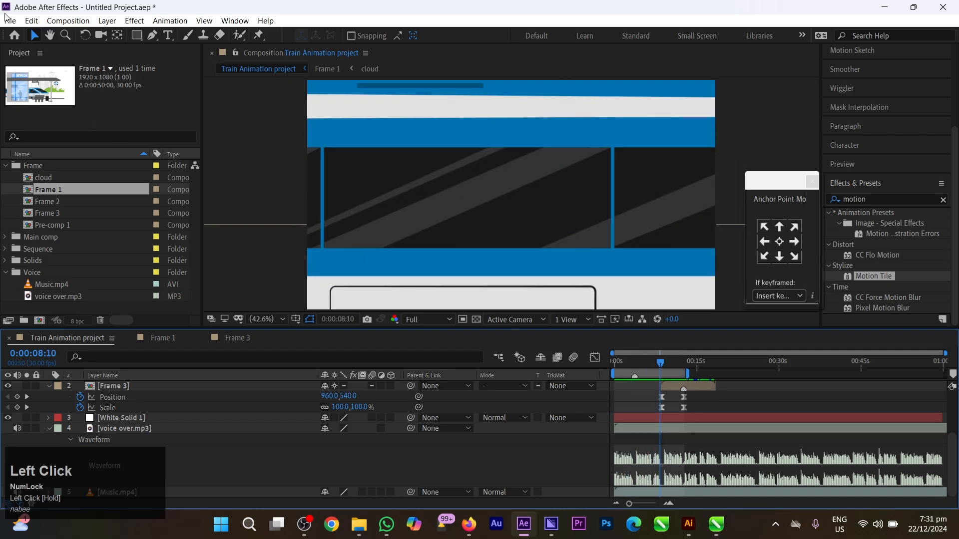
Save the project as "Train project" in the Ae folder inside the Test folder
{"action": "left_click", "coordinate": [7, 19]}
{"action": "mouse_move", "coordinate": [149, 136]}
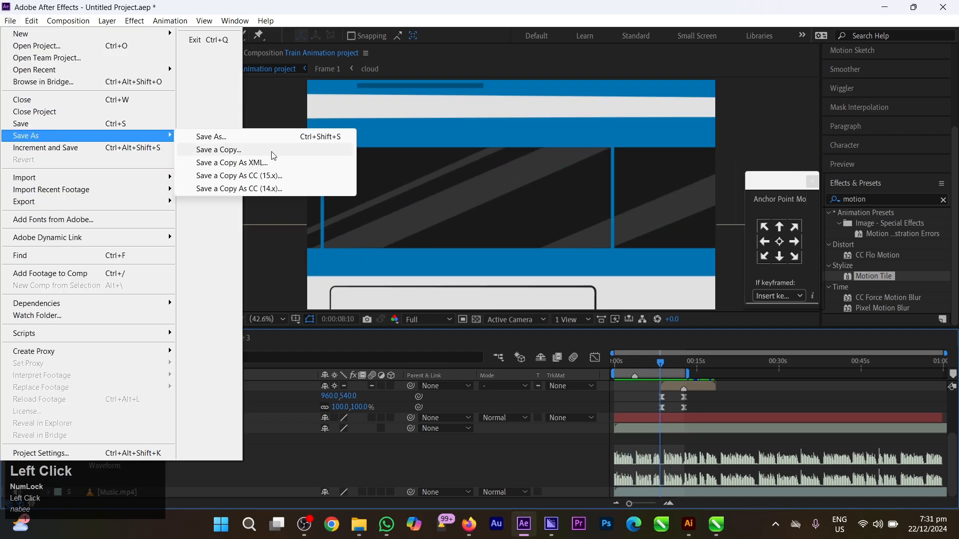
{"action": "left_click", "coordinate": [277, 138]}
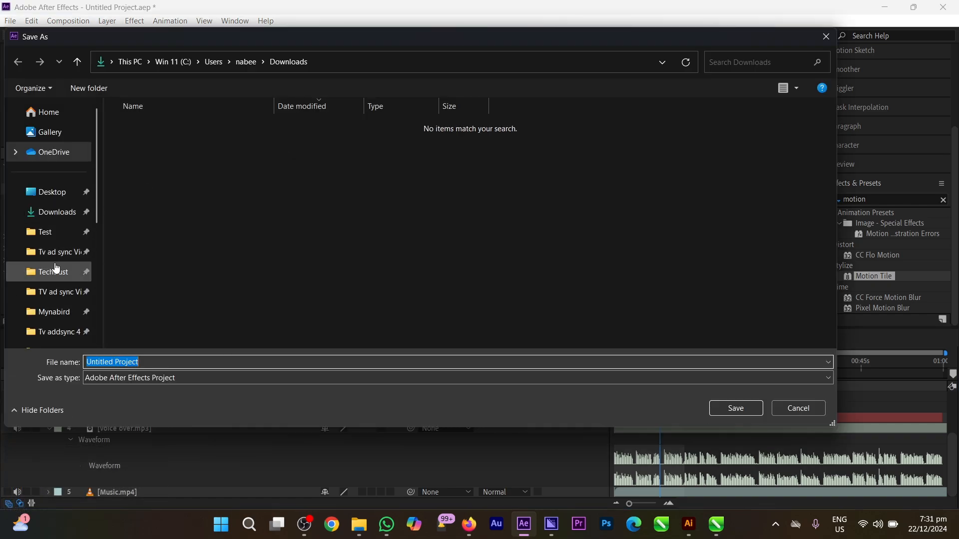
{"action": "left_click", "coordinate": [50, 232]}
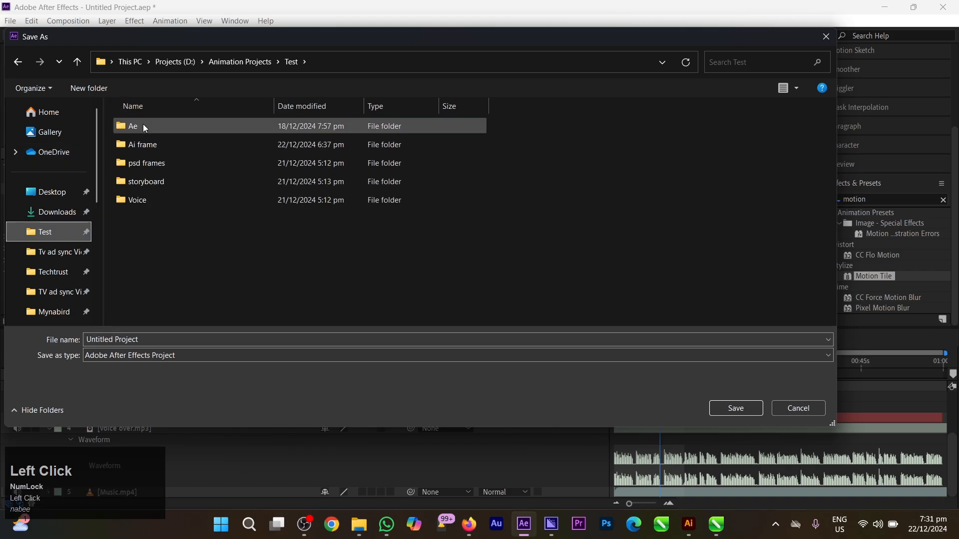
{"action": "double_click", "coordinate": [143, 125]}
{"action": "scroll", "coordinate": [265, 225], "scroll_direction": "up", "scroll_amount": 1}
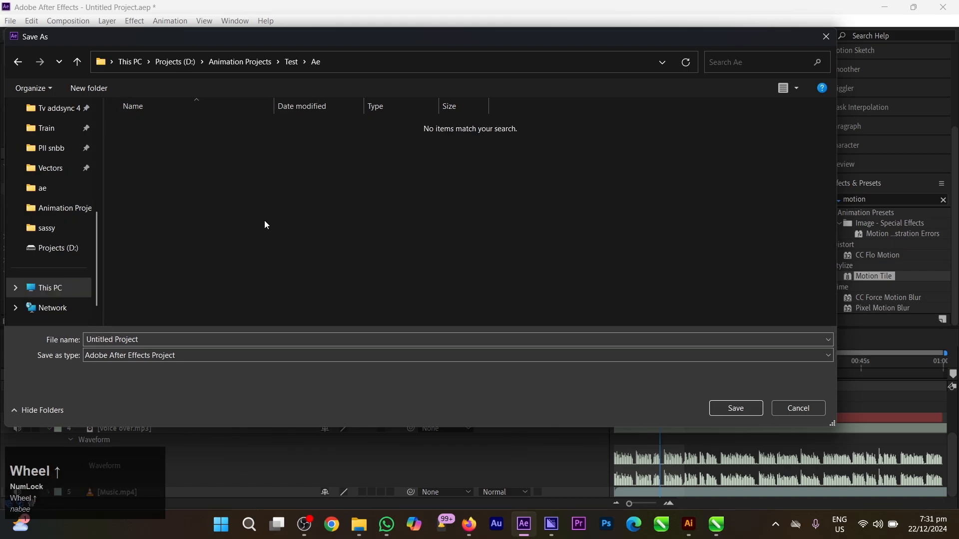
{"action": "left_click", "coordinate": [215, 337]}
{"action": "key", "text": "Caps_Lock"}
{"action": "type", "text": "Tra"}
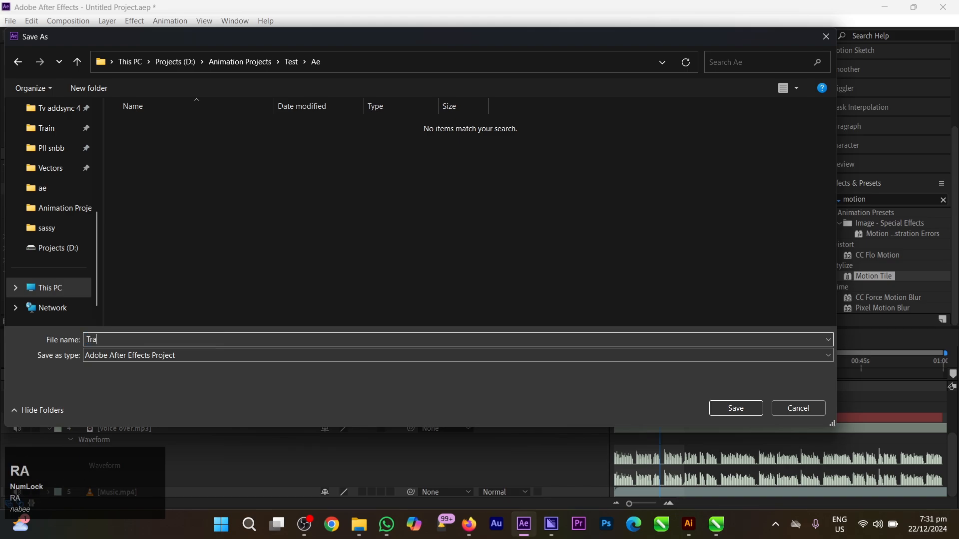
{"action": "type", "text": "in projec"}
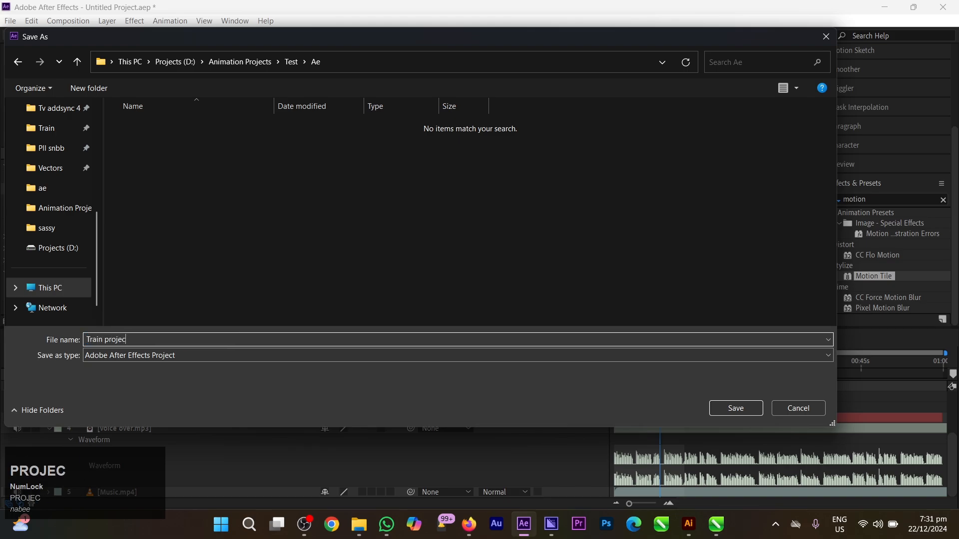
{"action": "type", "text": "t"}
{"action": "key", "text": "Return"}
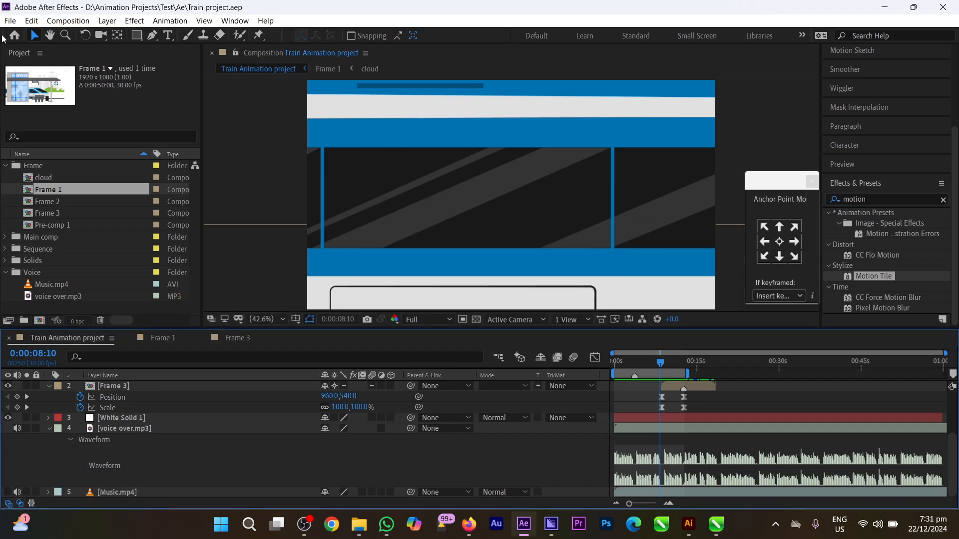
Scrub back and forth between the station scene and the Frame 3 scene to review the animation
{"action": "left_click_drag", "start_coordinate": [638, 362], "coordinate": [670, 365]}
{"action": "key", "text": "space"}
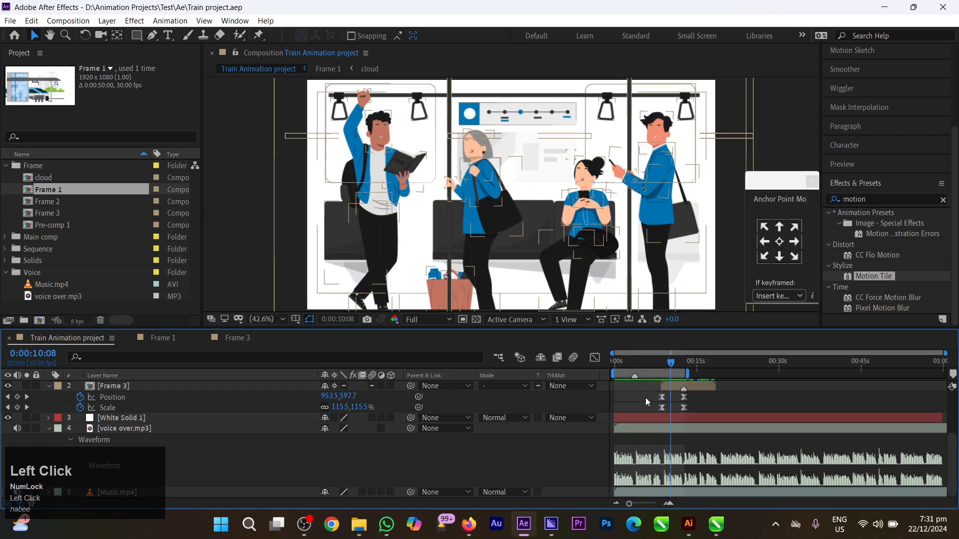
{"action": "left_click_drag", "start_coordinate": [654, 361], "coordinate": [625, 364]}
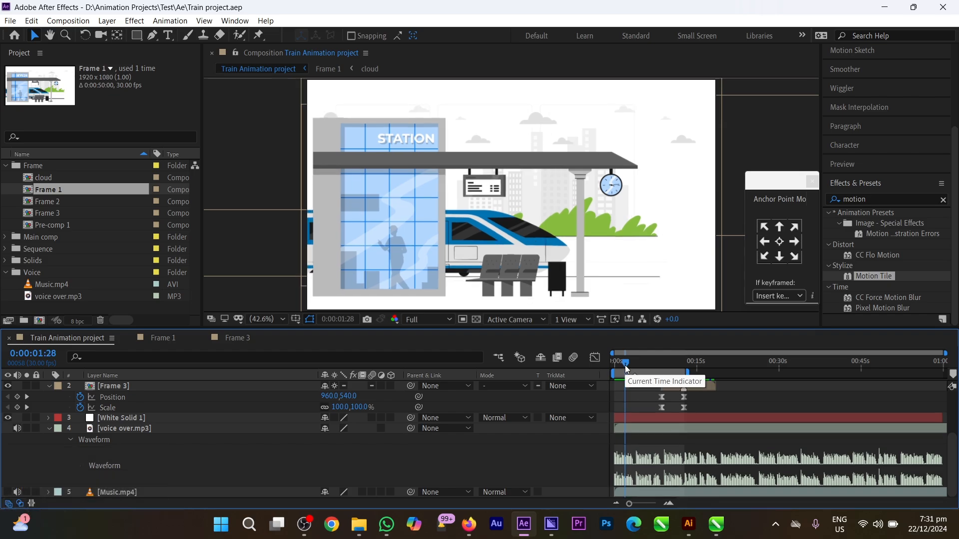
{"action": "left_click_drag", "start_coordinate": [627, 367], "coordinate": [666, 366]}
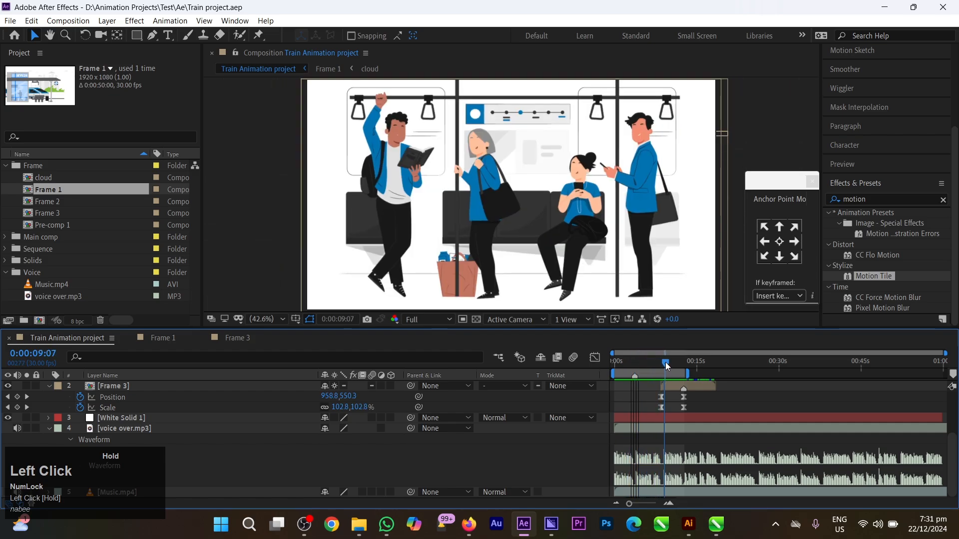
Scrub through the Frame 3 zoom and examine its ending Position and Scale keyframes against the voice-over waveform, around 0:00:12:17
{"action": "left_click_drag", "start_coordinate": [669, 362], "coordinate": [682, 361]}
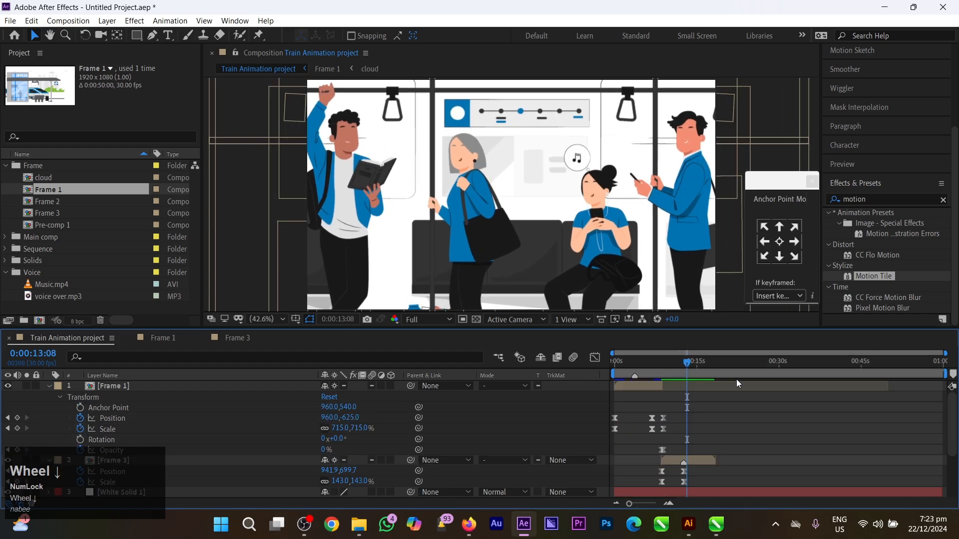
{"action": "scroll", "coordinate": [709, 415], "scroll_direction": "down", "scroll_amount": 2}
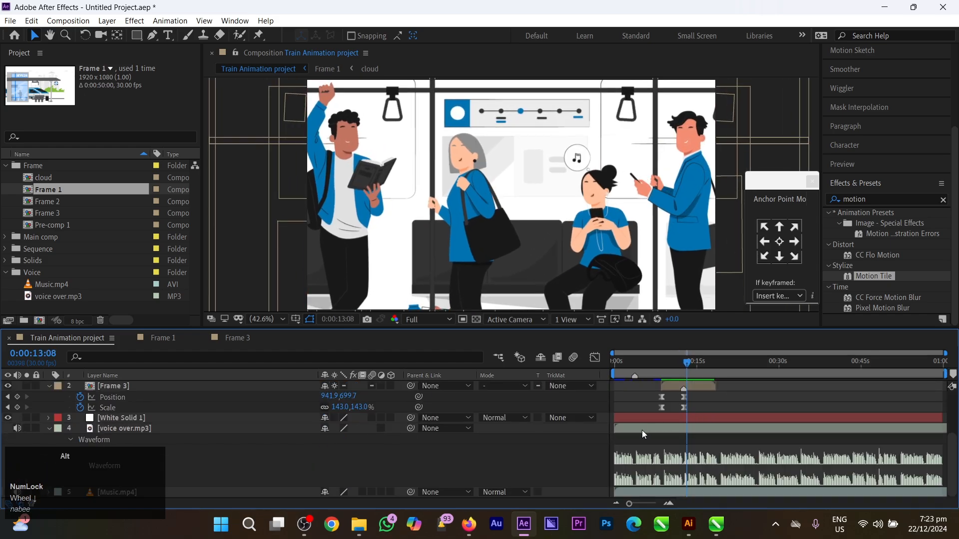
{"action": "scroll", "coordinate": [658, 433], "scroll_direction": "up", "scroll_amount": 3, "text": "alt"}
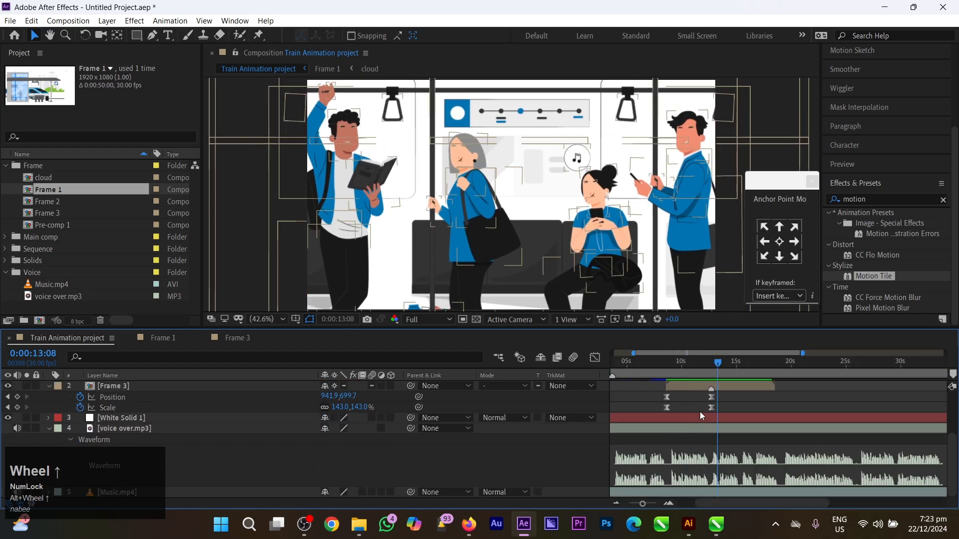
{"action": "scroll", "coordinate": [696, 400], "scroll_direction": "up", "scroll_amount": 2, "text": "alt"}
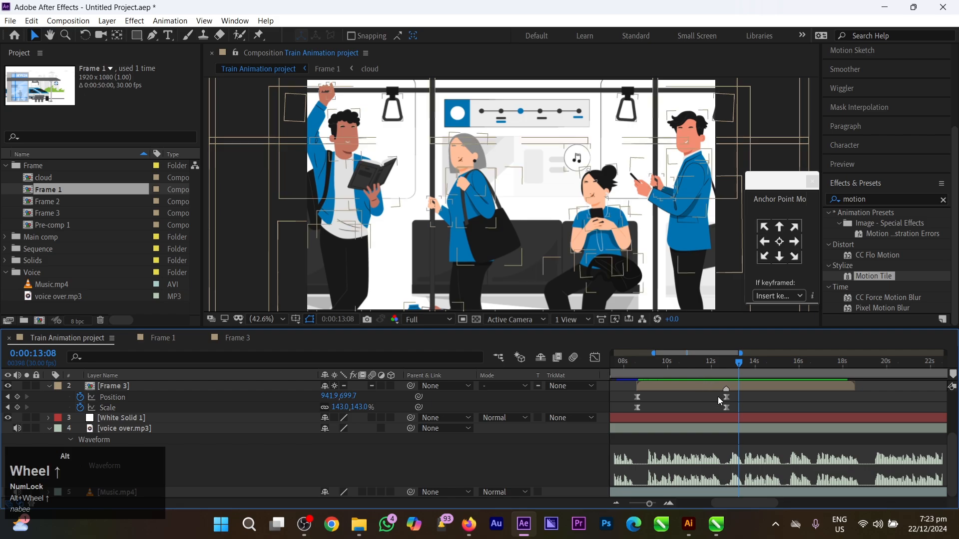
{"action": "scroll", "coordinate": [721, 376], "scroll_direction": "up", "scroll_amount": 2, "text": "alt"}
{"action": "scroll", "coordinate": [721, 412], "scroll_direction": "down", "scroll_amount": 4, "text": "alt"}
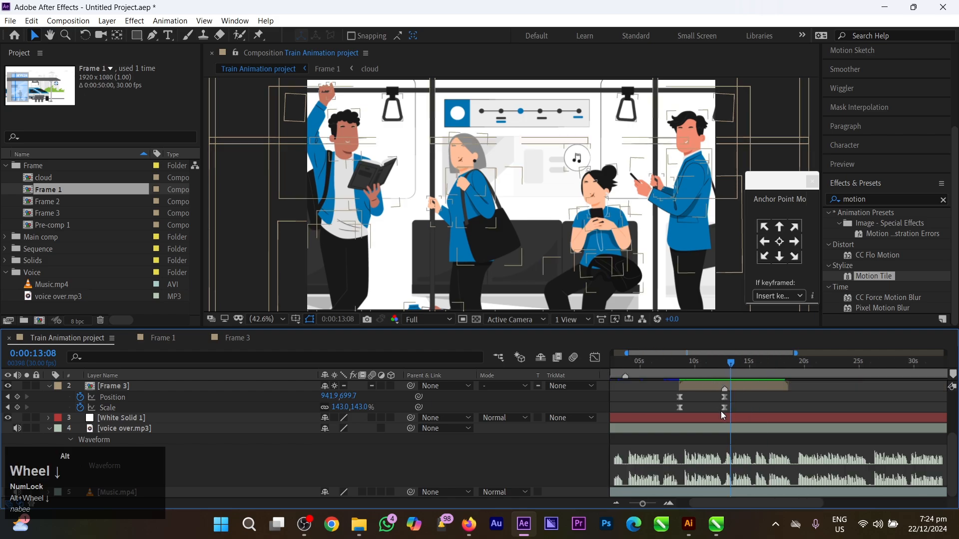
{"action": "scroll", "coordinate": [720, 412], "scroll_direction": "up", "scroll_amount": 3, "text": "shift"}
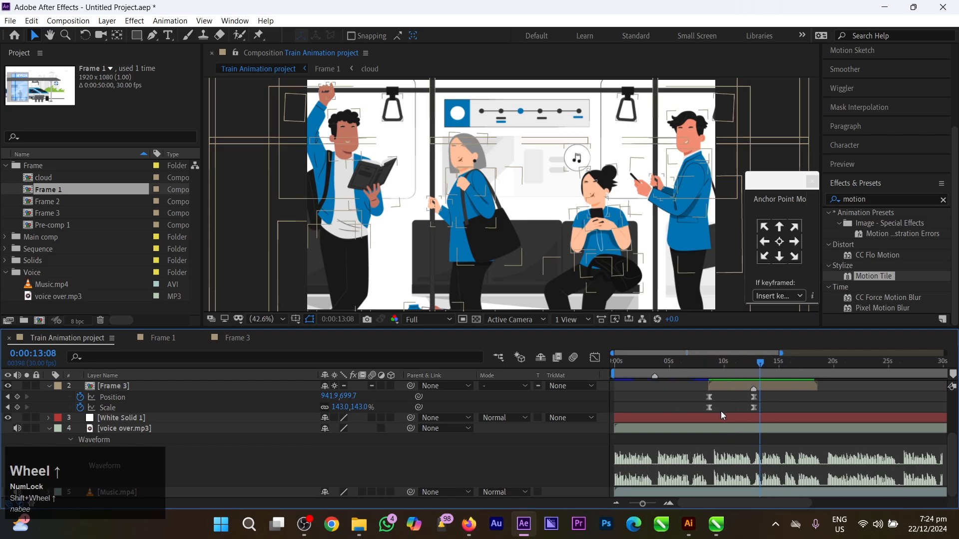
{"action": "left_click", "coordinate": [748, 368]}
{"action": "scroll", "coordinate": [754, 410], "scroll_direction": "up", "scroll_amount": 4, "text": "alt"}
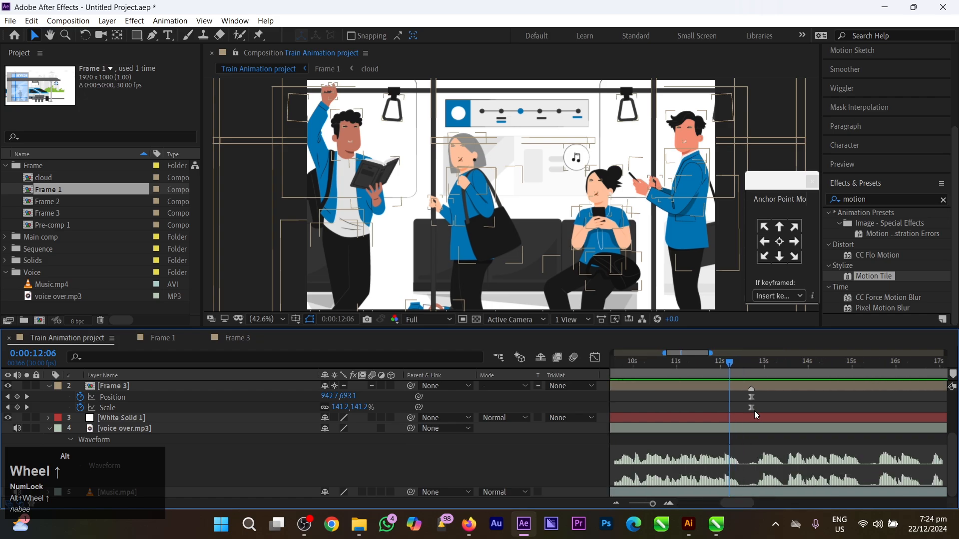
{"action": "left_click", "coordinate": [771, 398]}
{"action": "left_click", "coordinate": [738, 368]}
{"action": "left_click", "coordinate": [746, 368]}
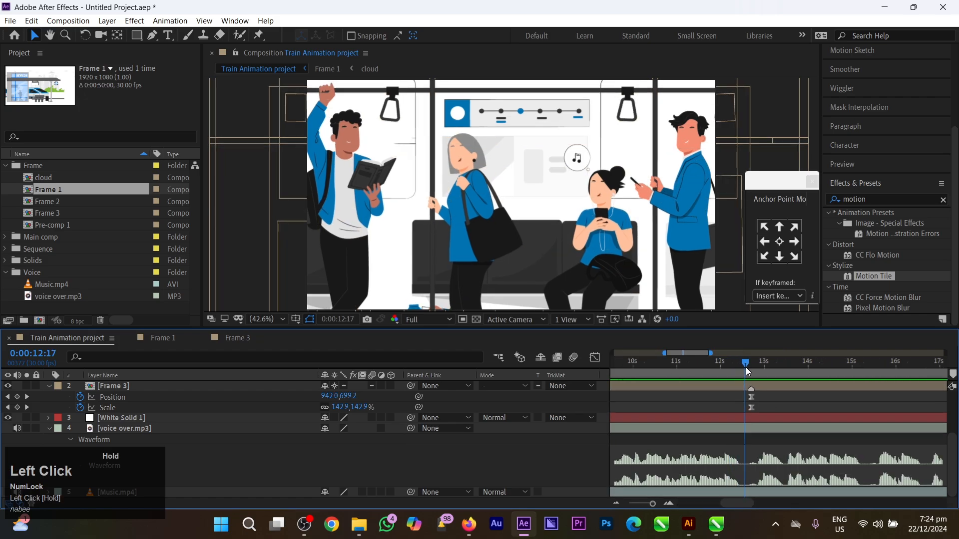